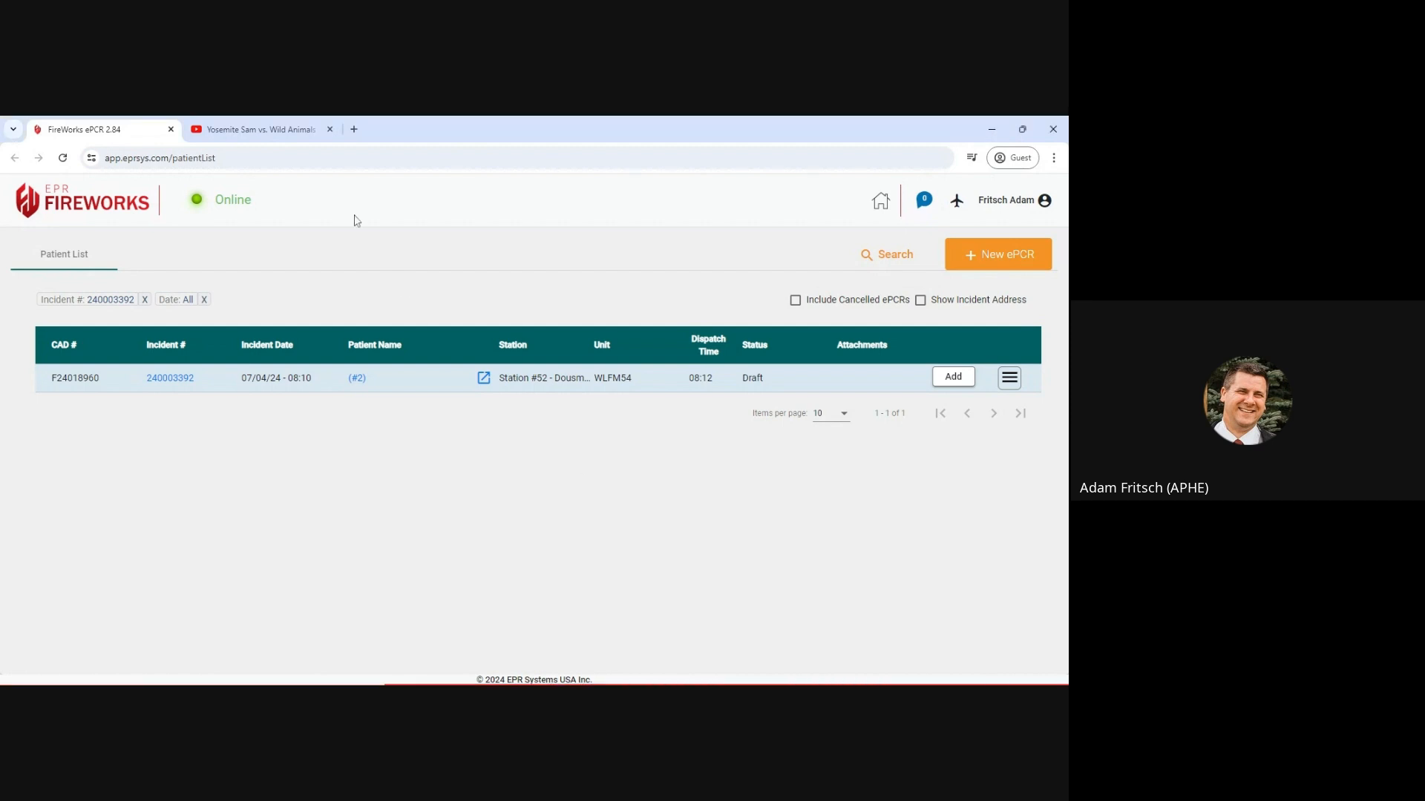
Switch to YouTube, play and pause the Yosemite Sam vs. Wild Animals clip, and return to the FireWorks ePCR patient list
click(260, 130)
click(165, 578)
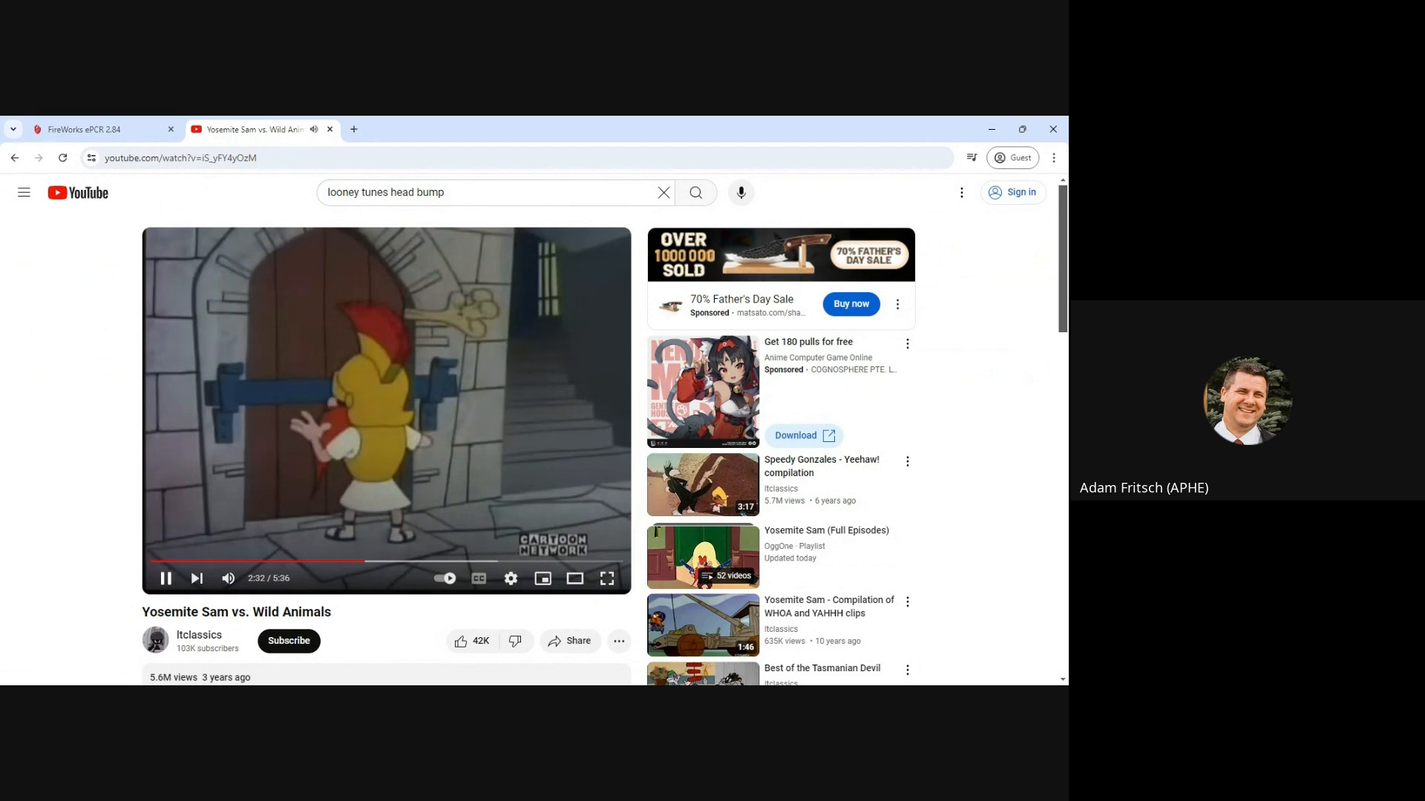
click(238, 325)
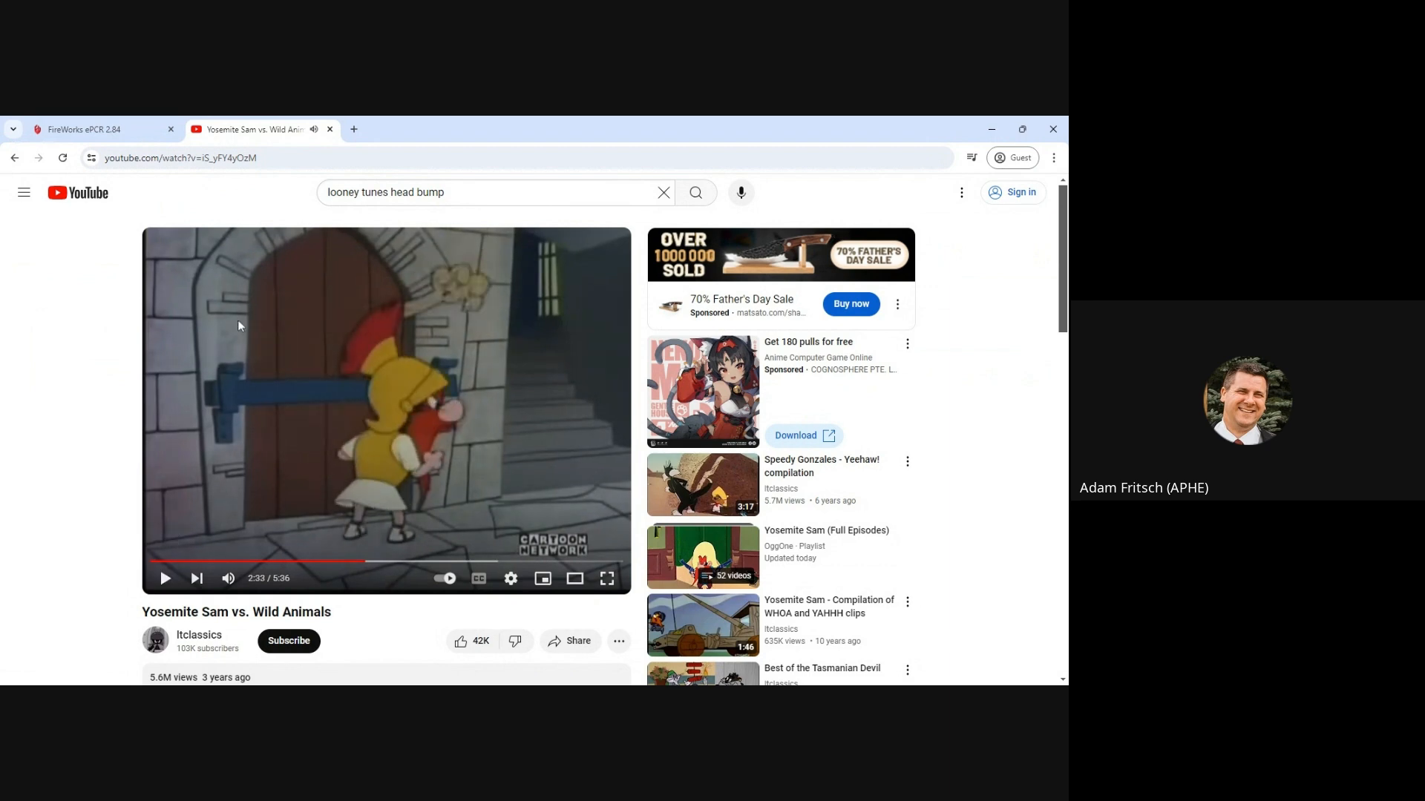
click(108, 131)
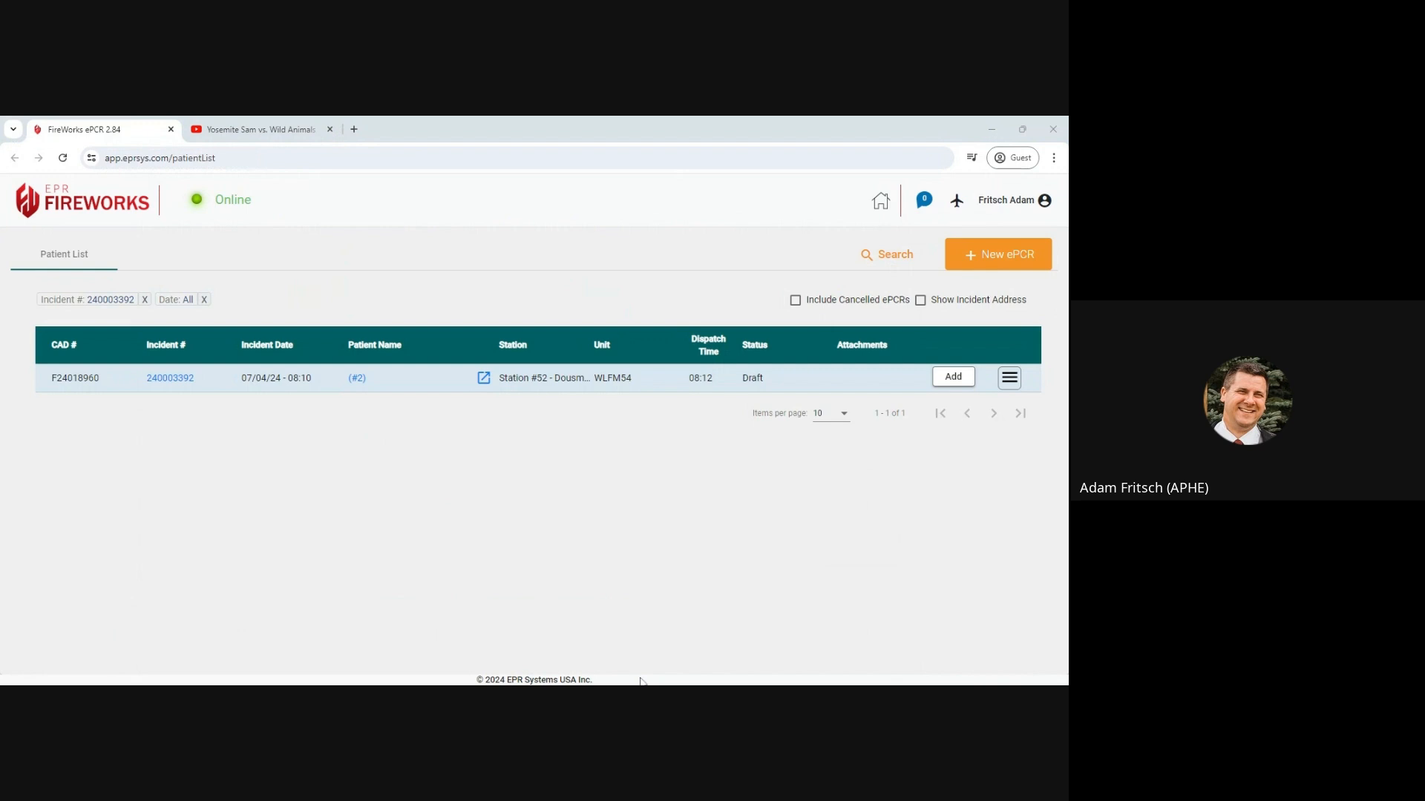
Open draft patient report #2 from the patient list and review its Crew section
click(663, 656)
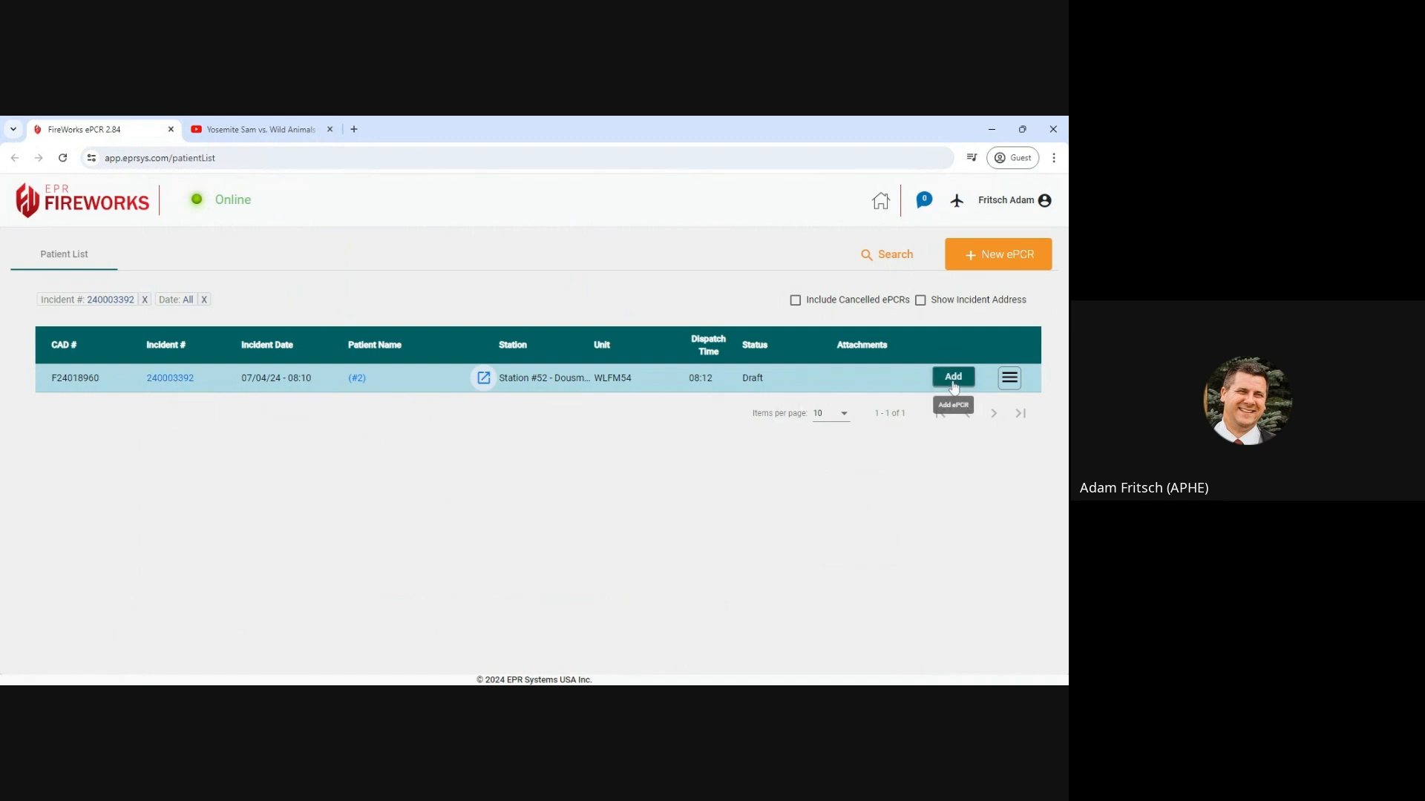
click(356, 380)
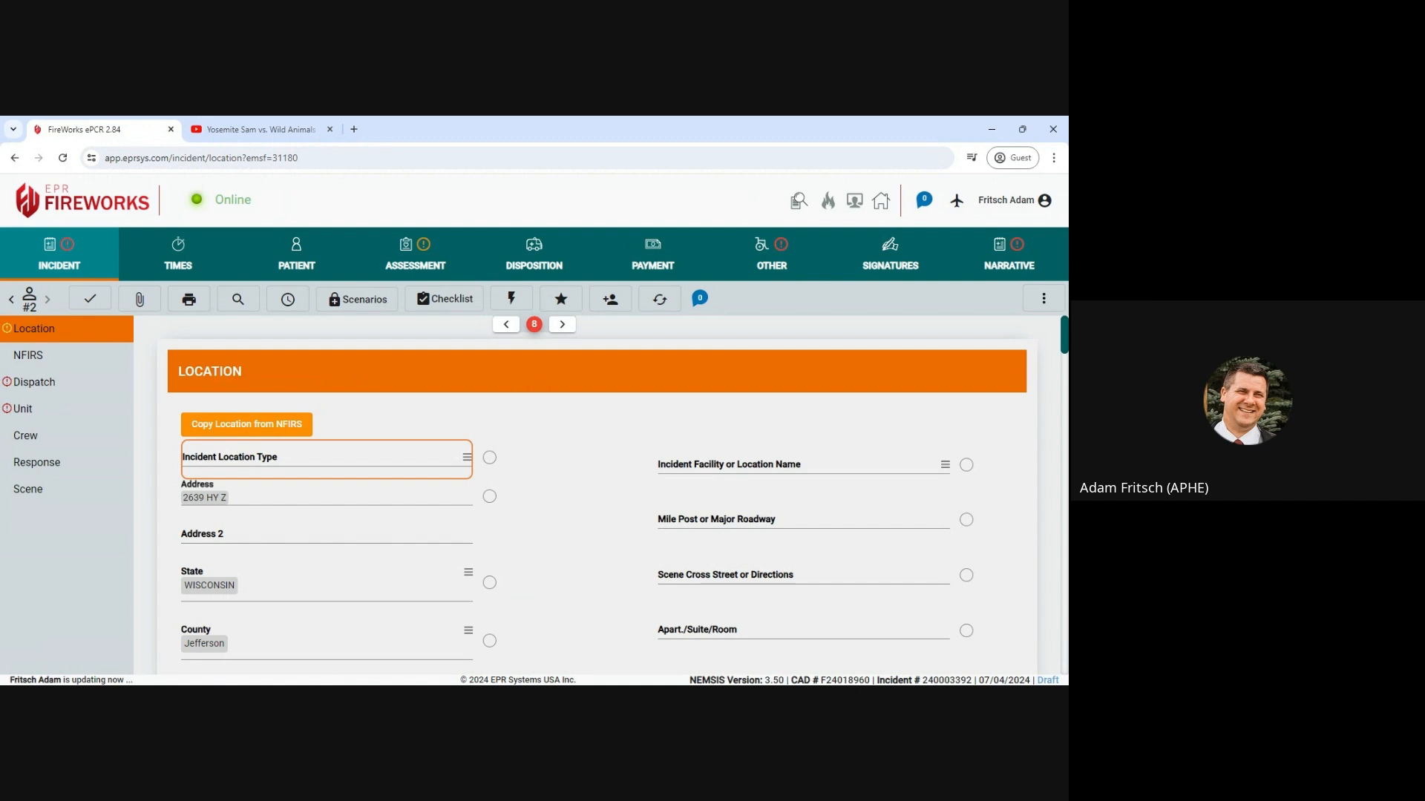
click(30, 438)
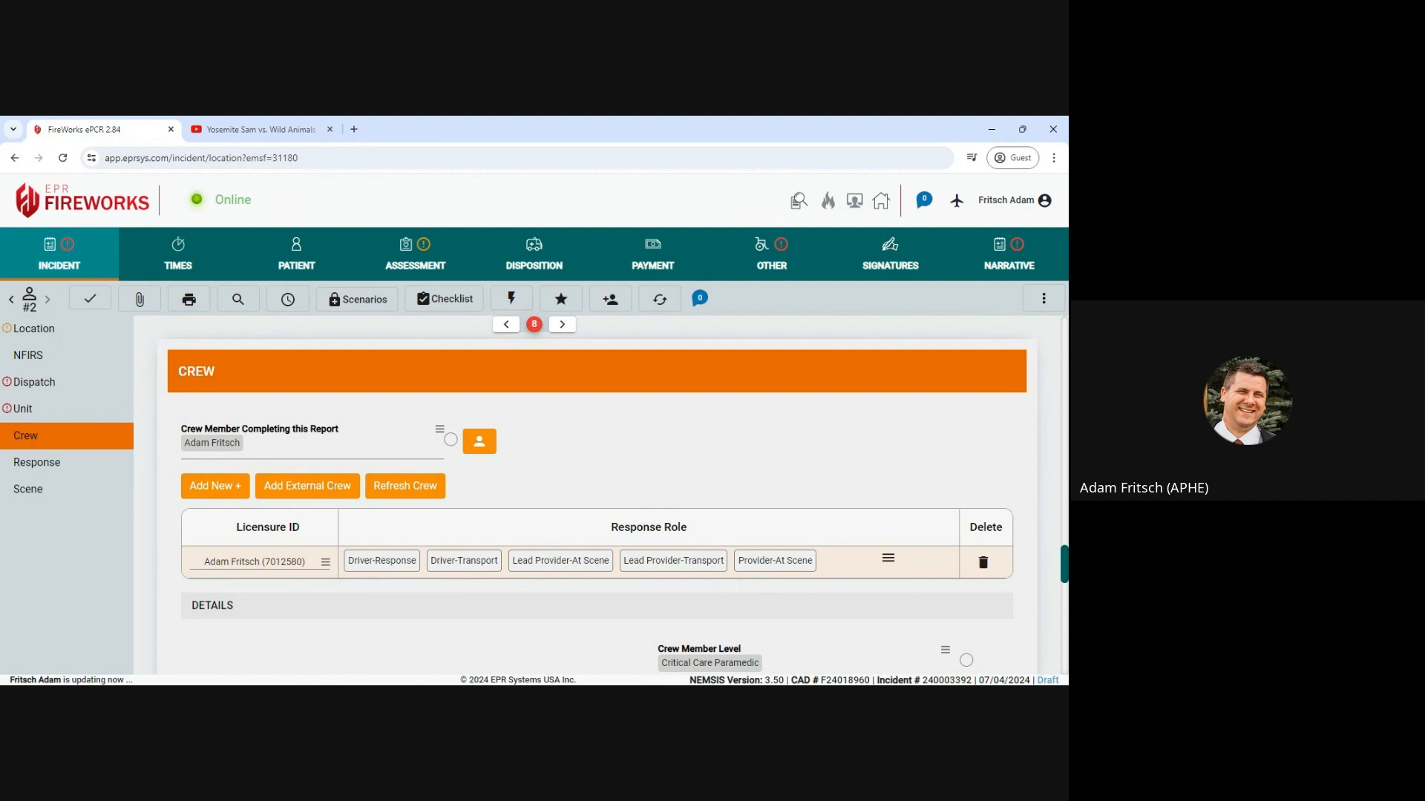
Enter the patient's first and last name in the Patient Info section
click(298, 257)
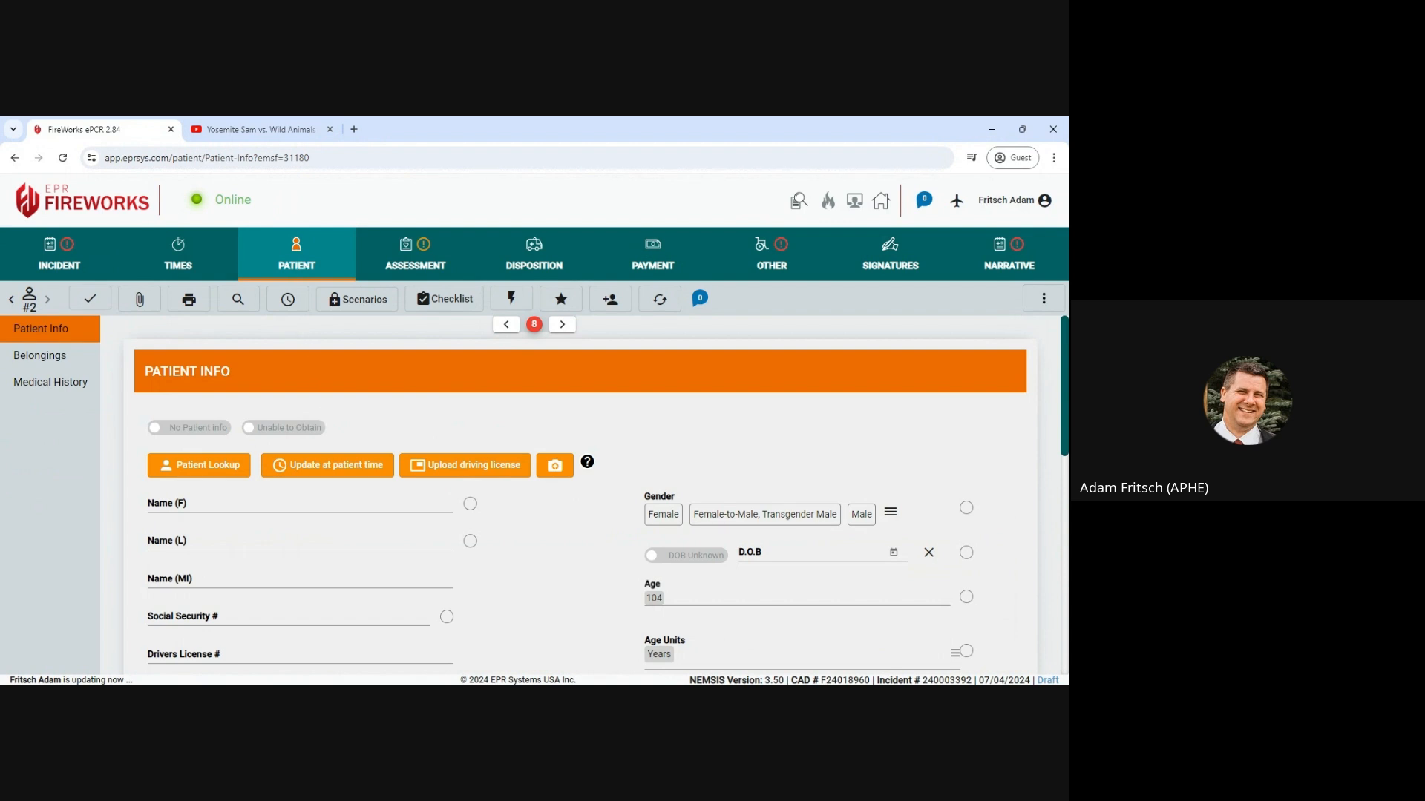
click(313, 510)
text(Yose)
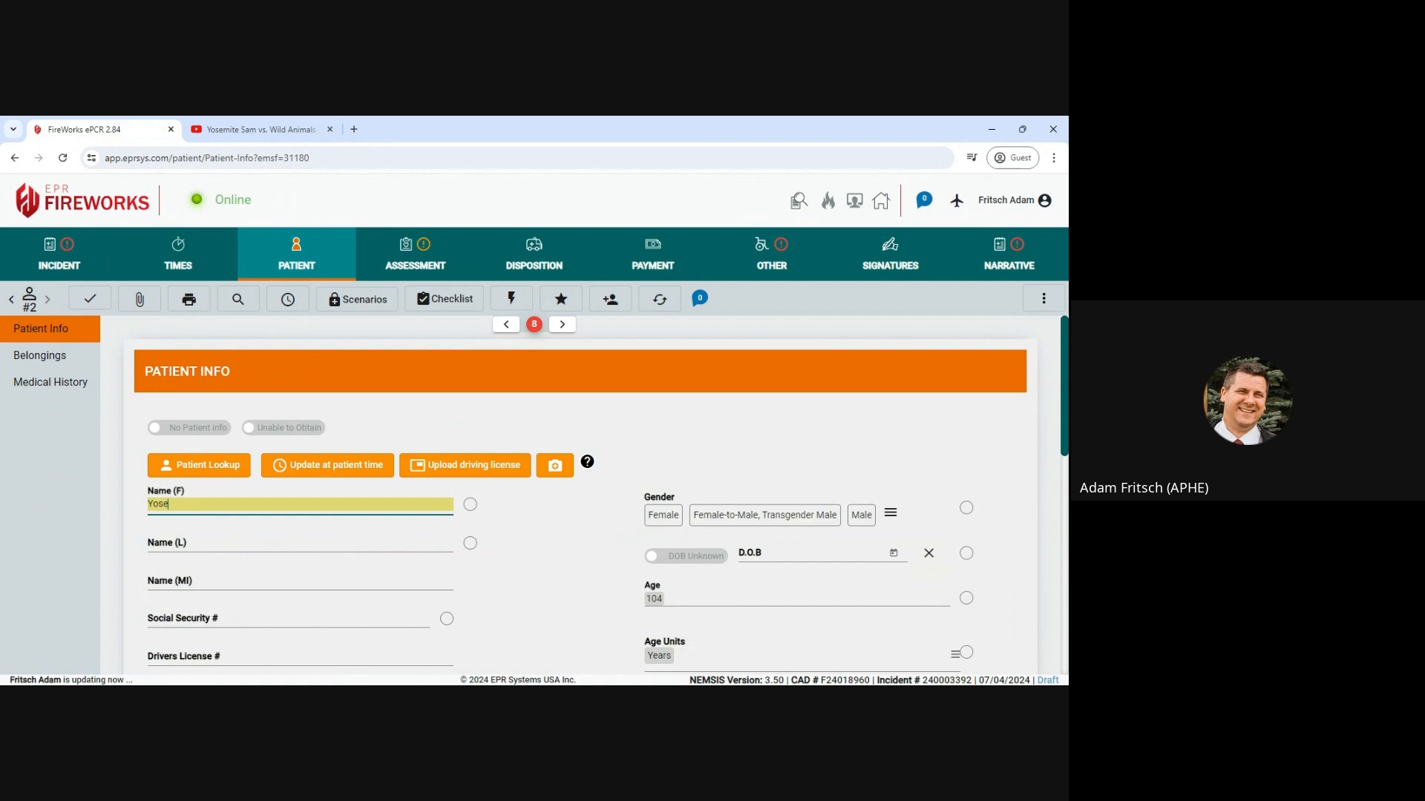
text(mite)
key(Tab)
text(Sam)
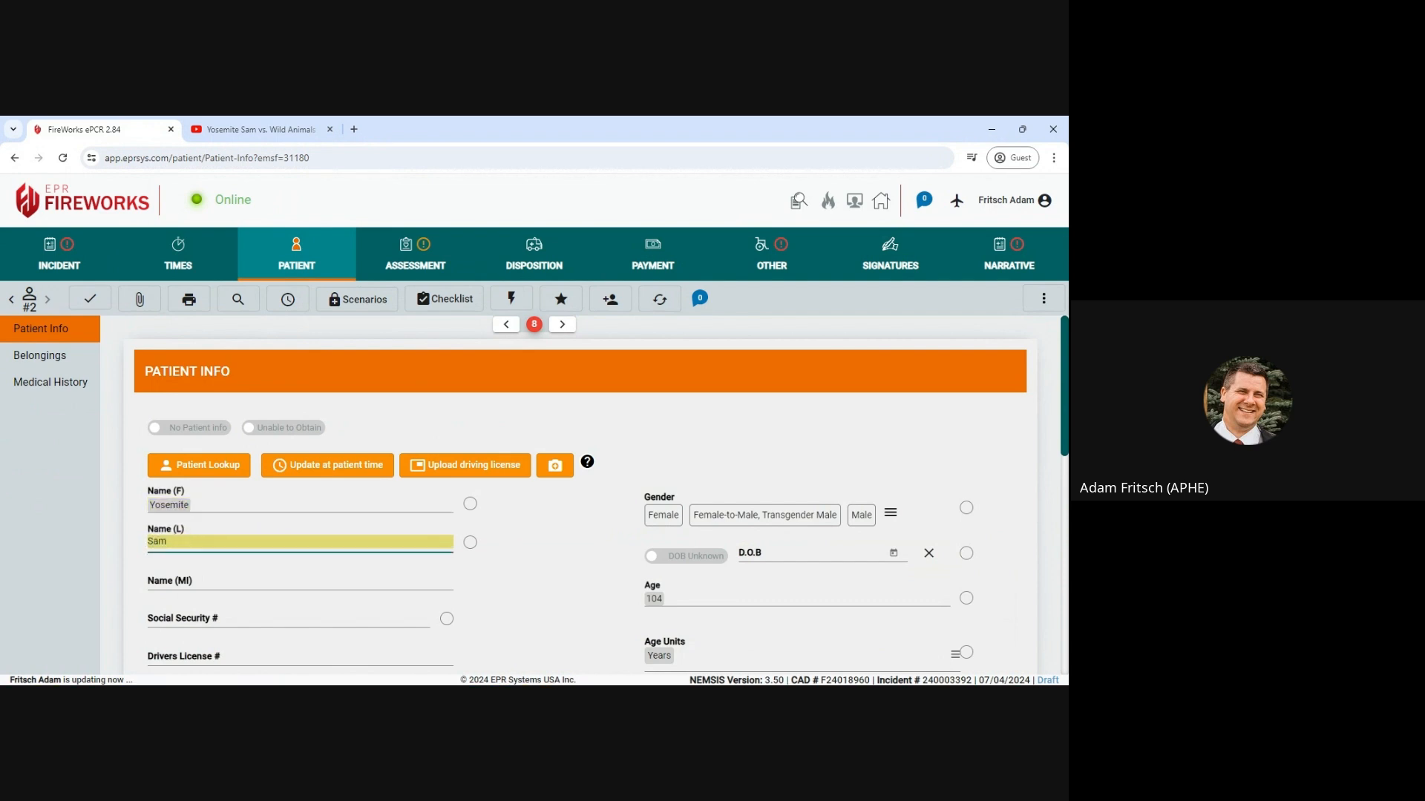
Set the patient's gender to Male and enter the date of birth
click(861, 517)
click(780, 569)
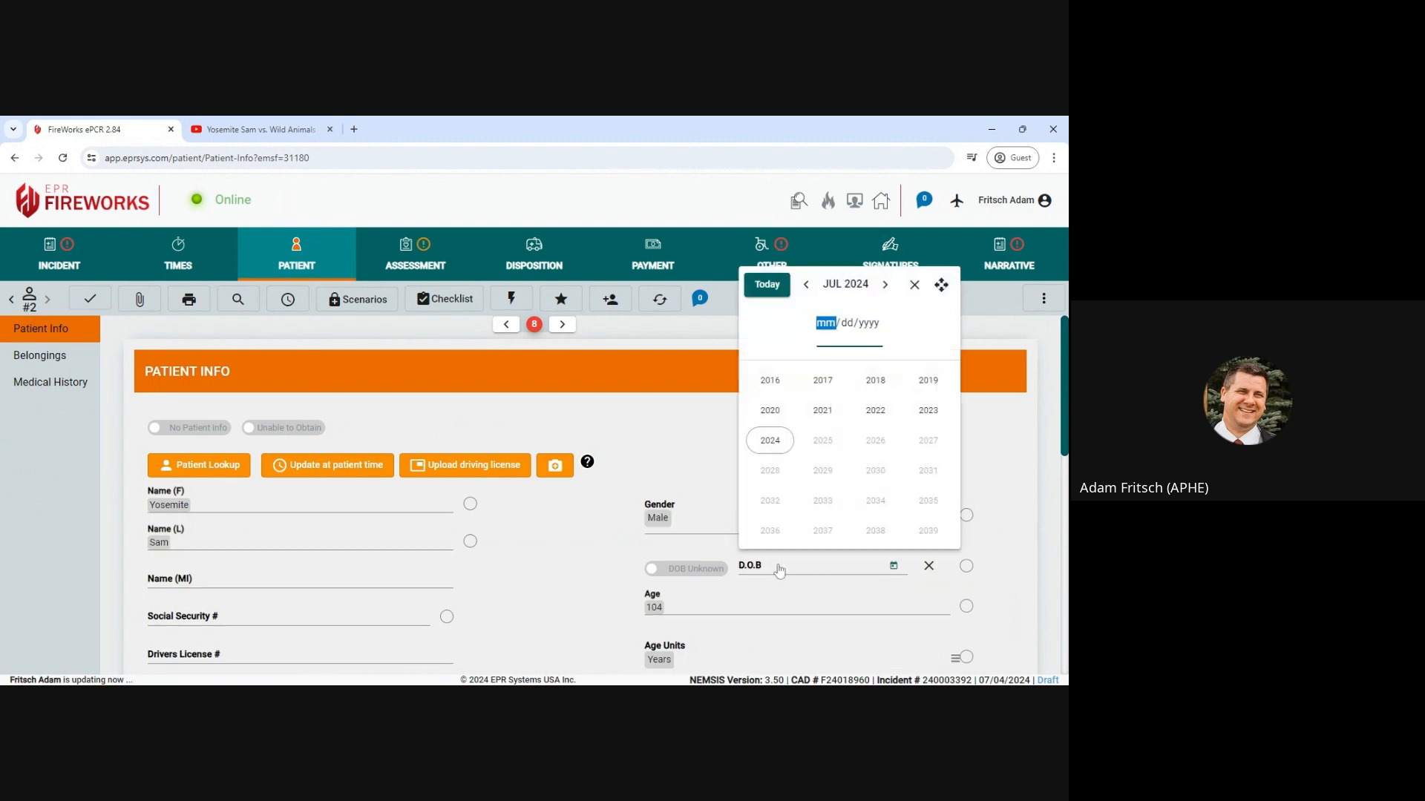
text(01/01/1930)
key(Tab)
click(1016, 567)
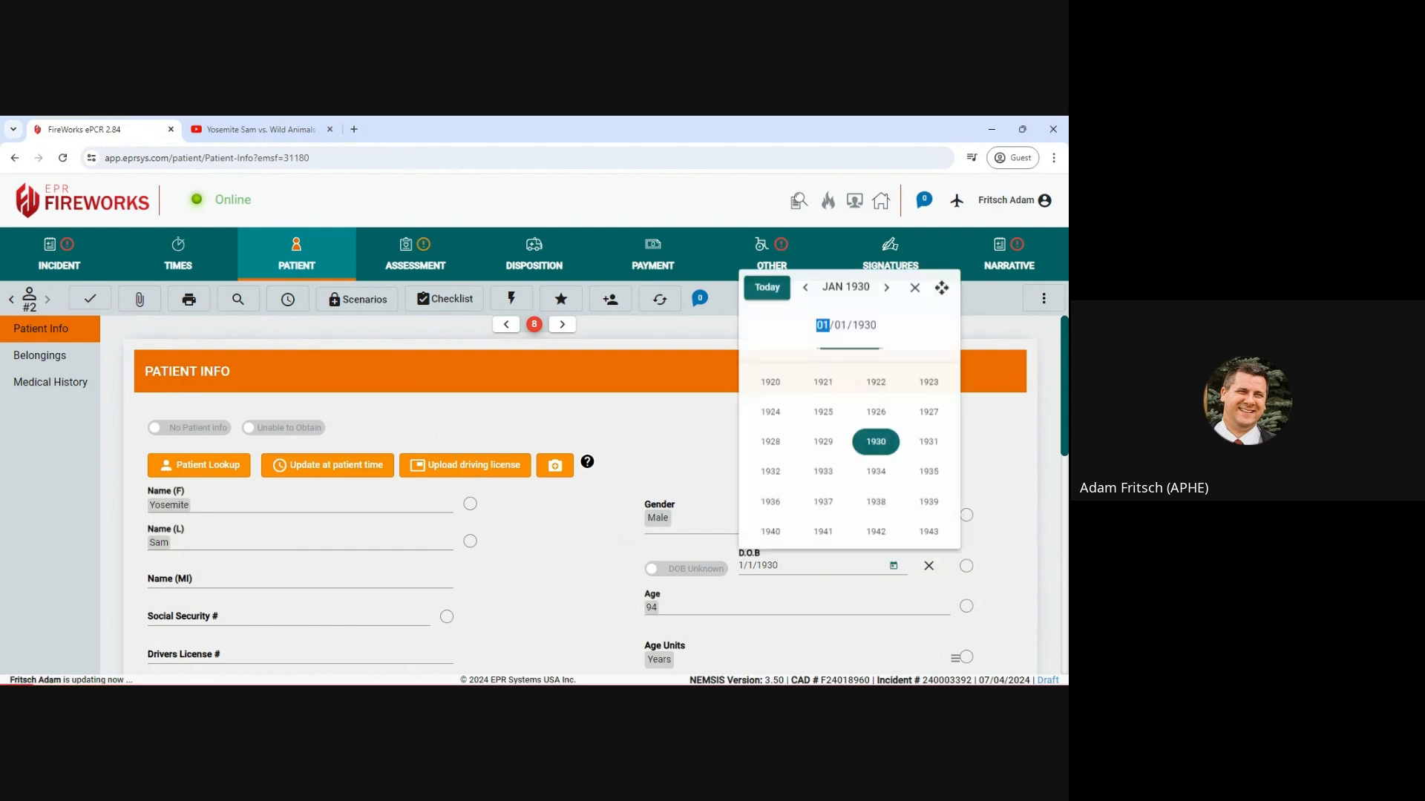
click(593, 608)
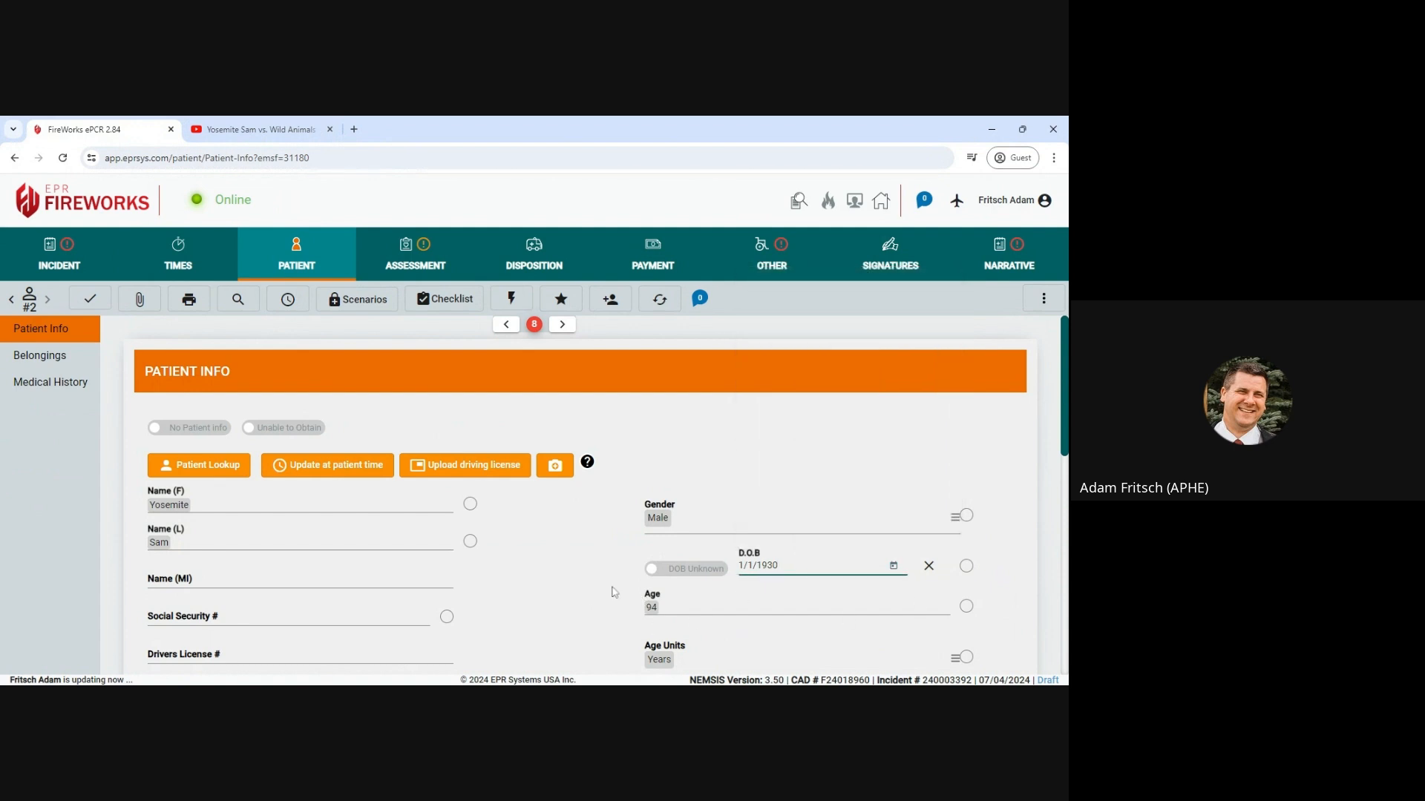
scroll(613, 585, down, 3)
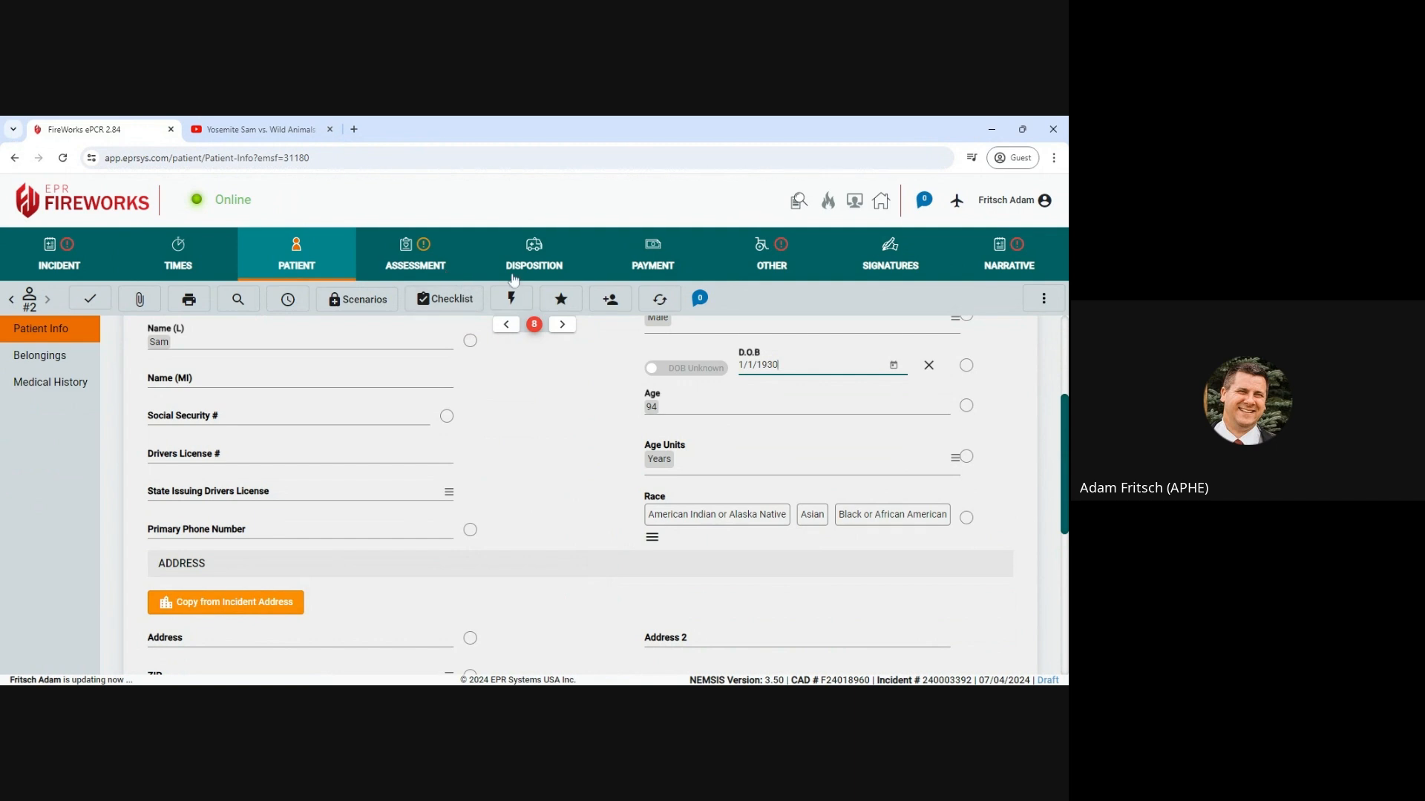
Write "BG 142" in the report's narrative and save it
click(1015, 267)
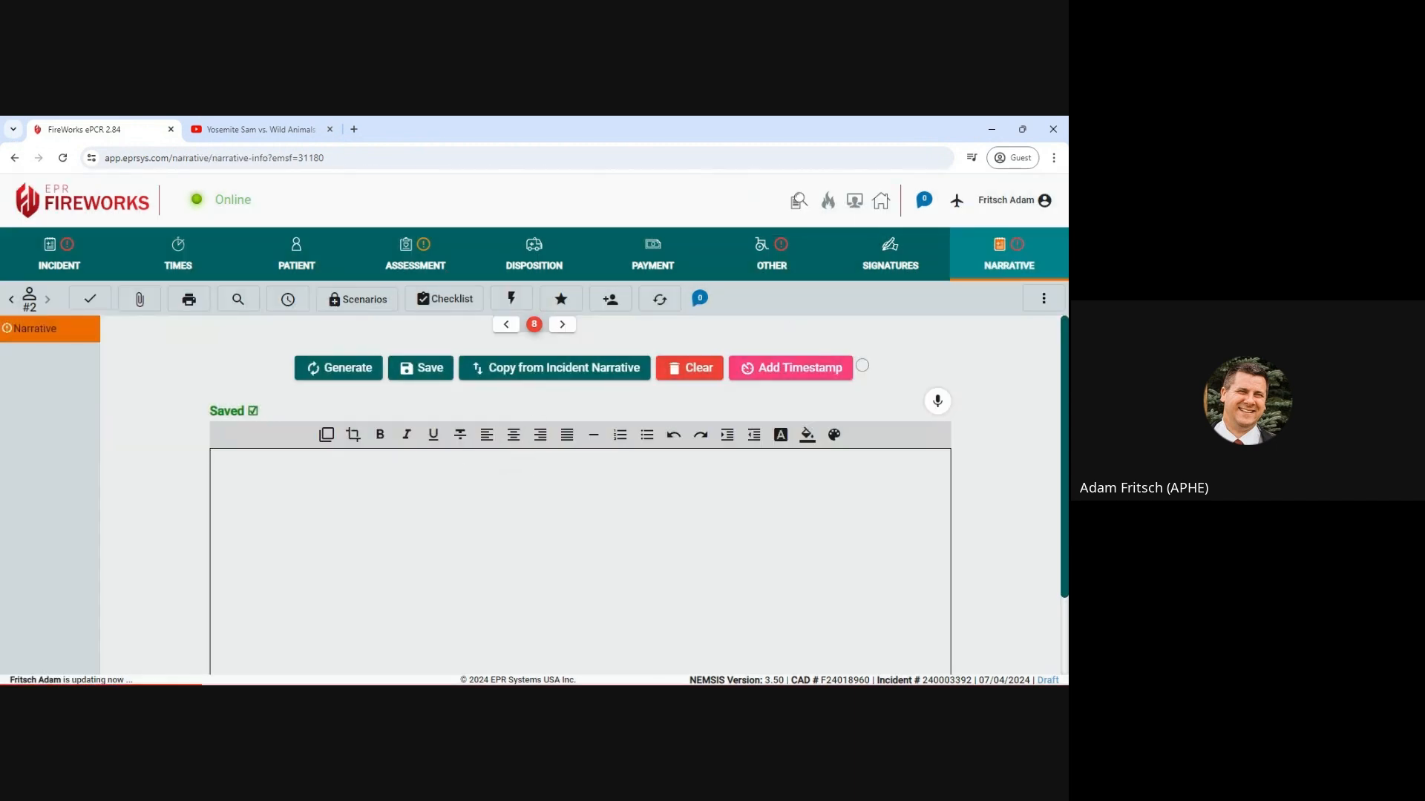
text(BG)
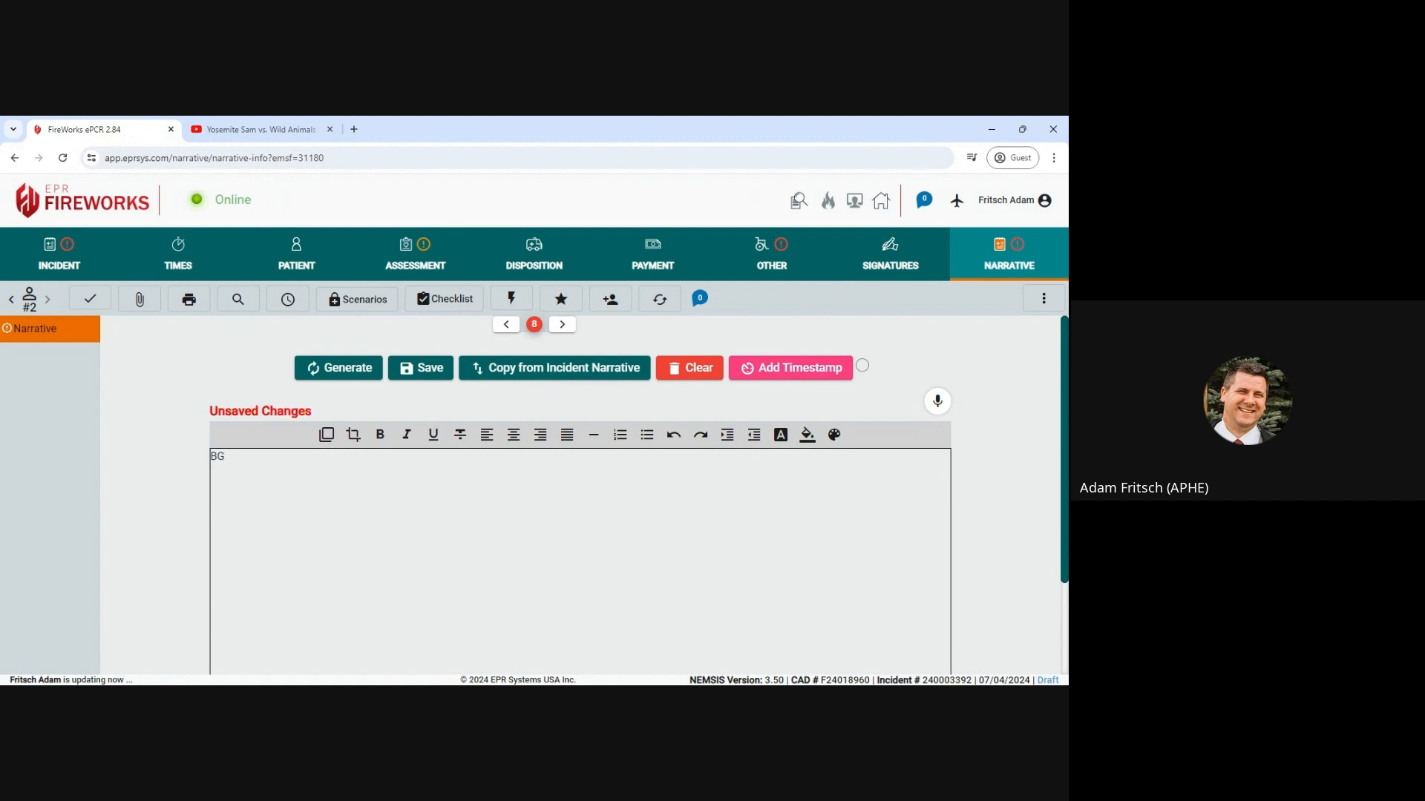
text( 142)
click(423, 371)
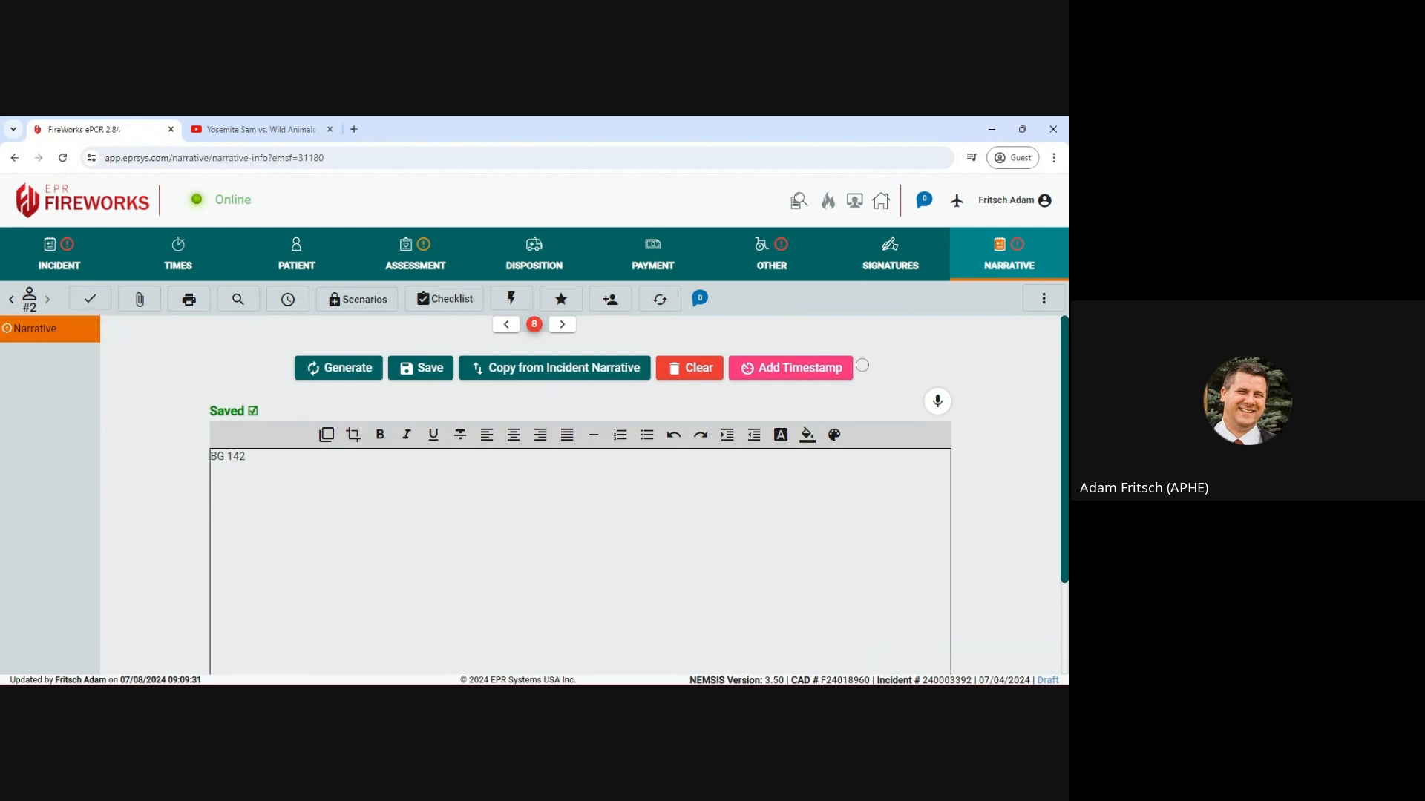
Open Quick Actions for the patient and dismiss the request to update the At Patient Time
click(512, 305)
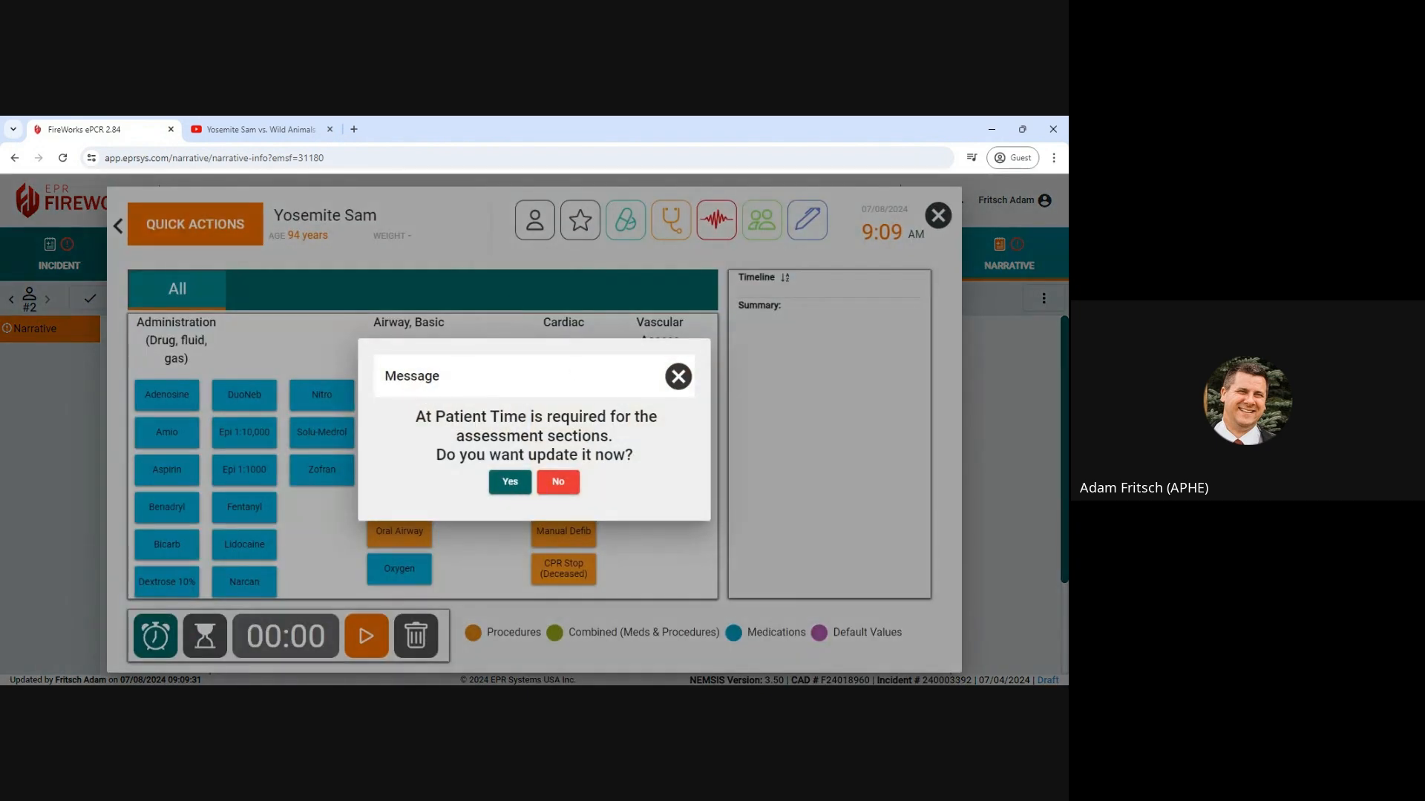
click(678, 376)
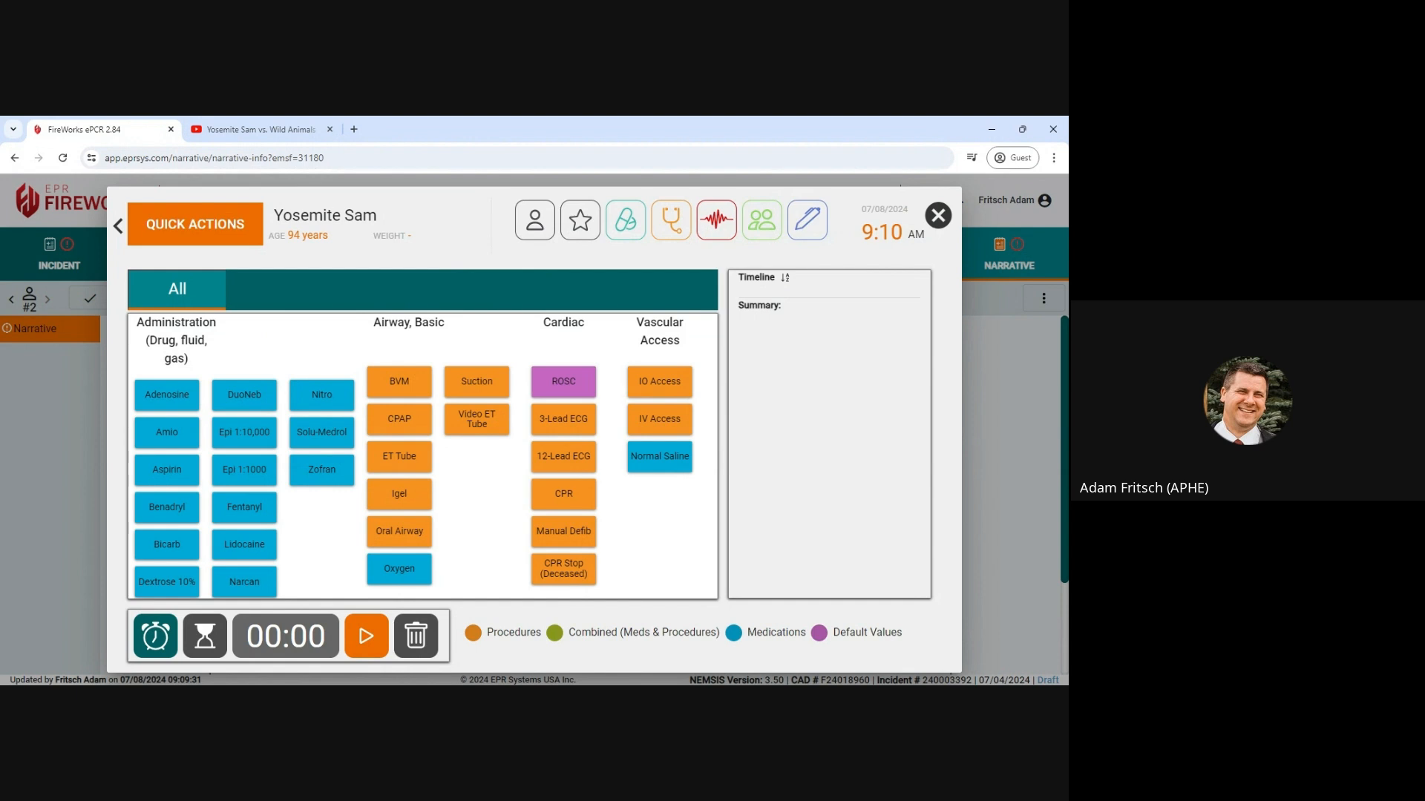
click(626, 683)
Run and stop the Quick Actions timer, and record an Oxygen administration in the timeline
click(366, 636)
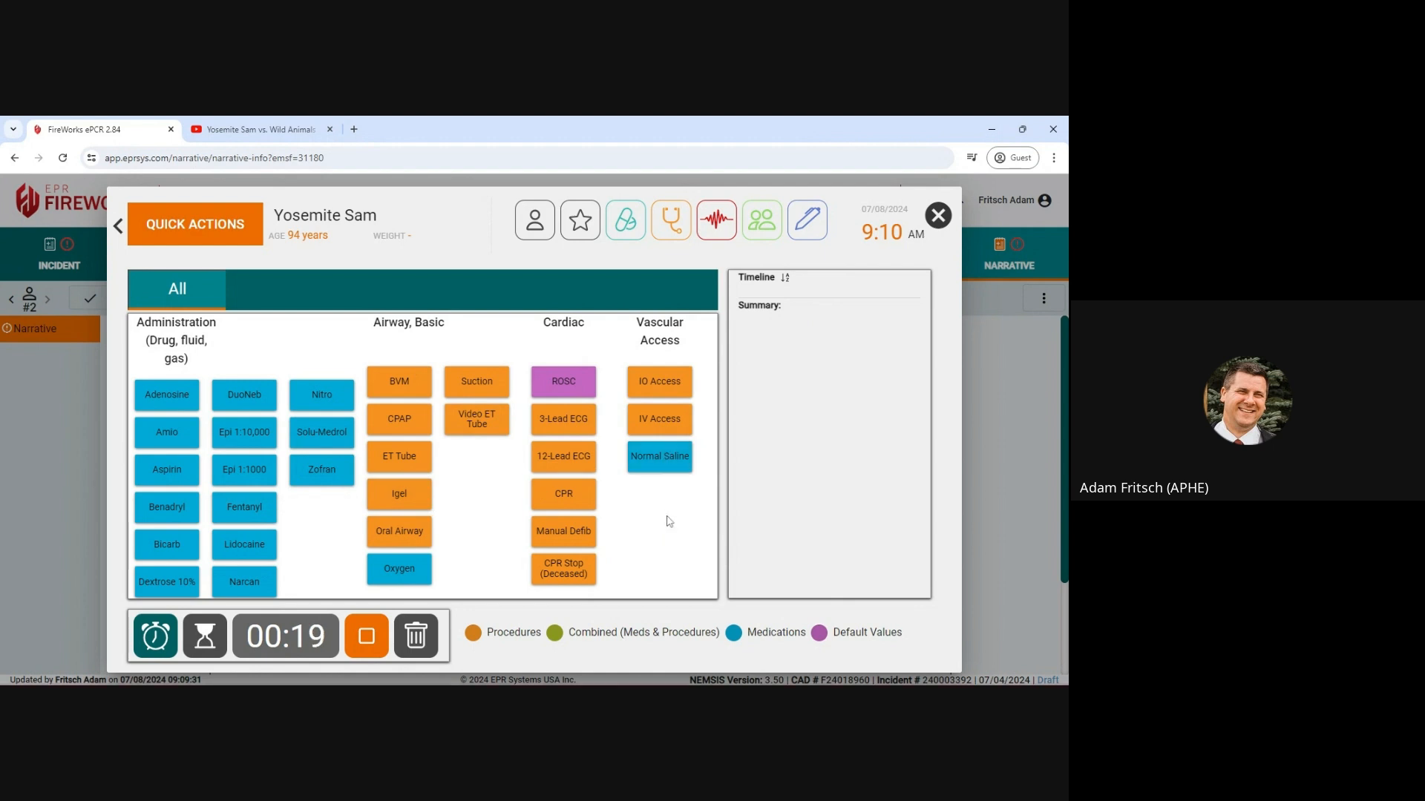
click(366, 636)
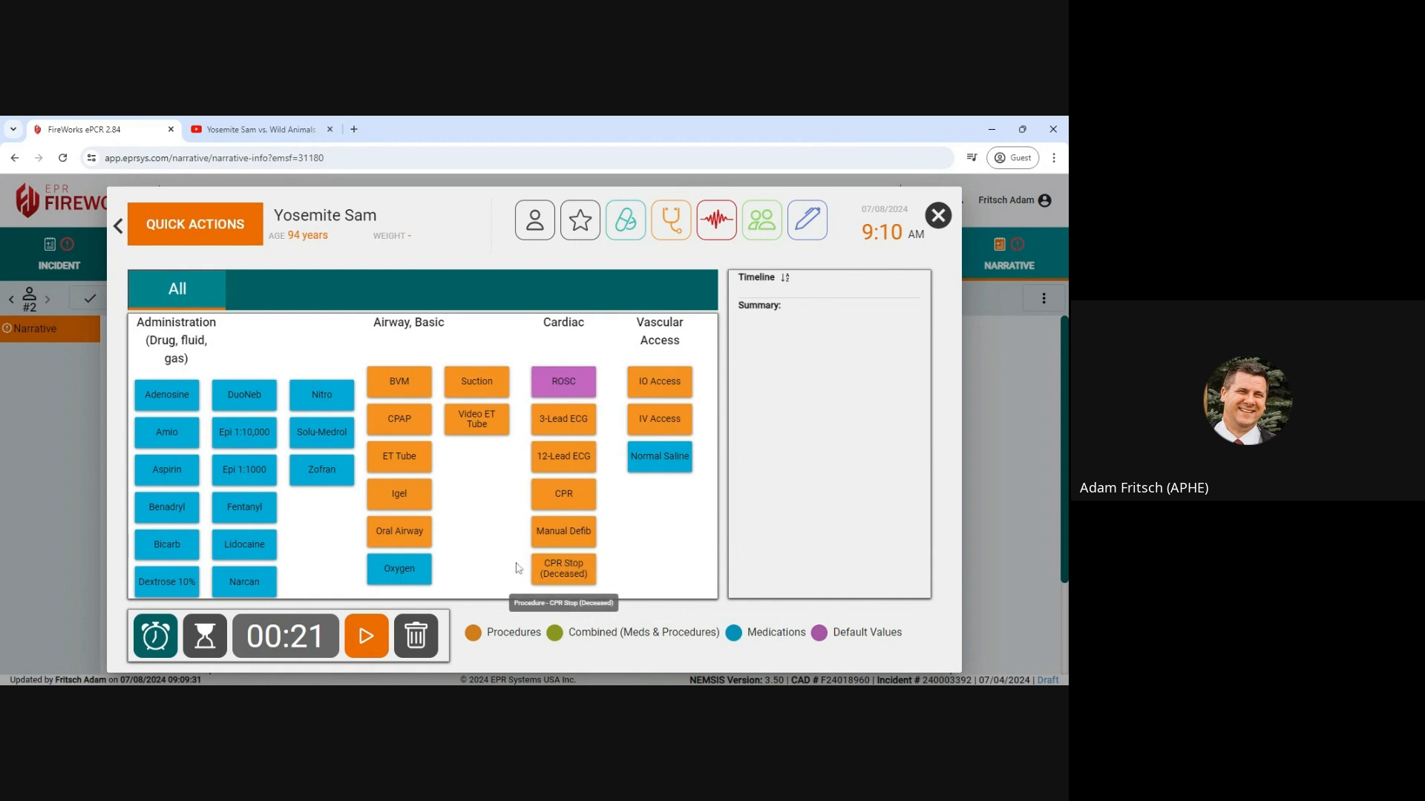
click(406, 570)
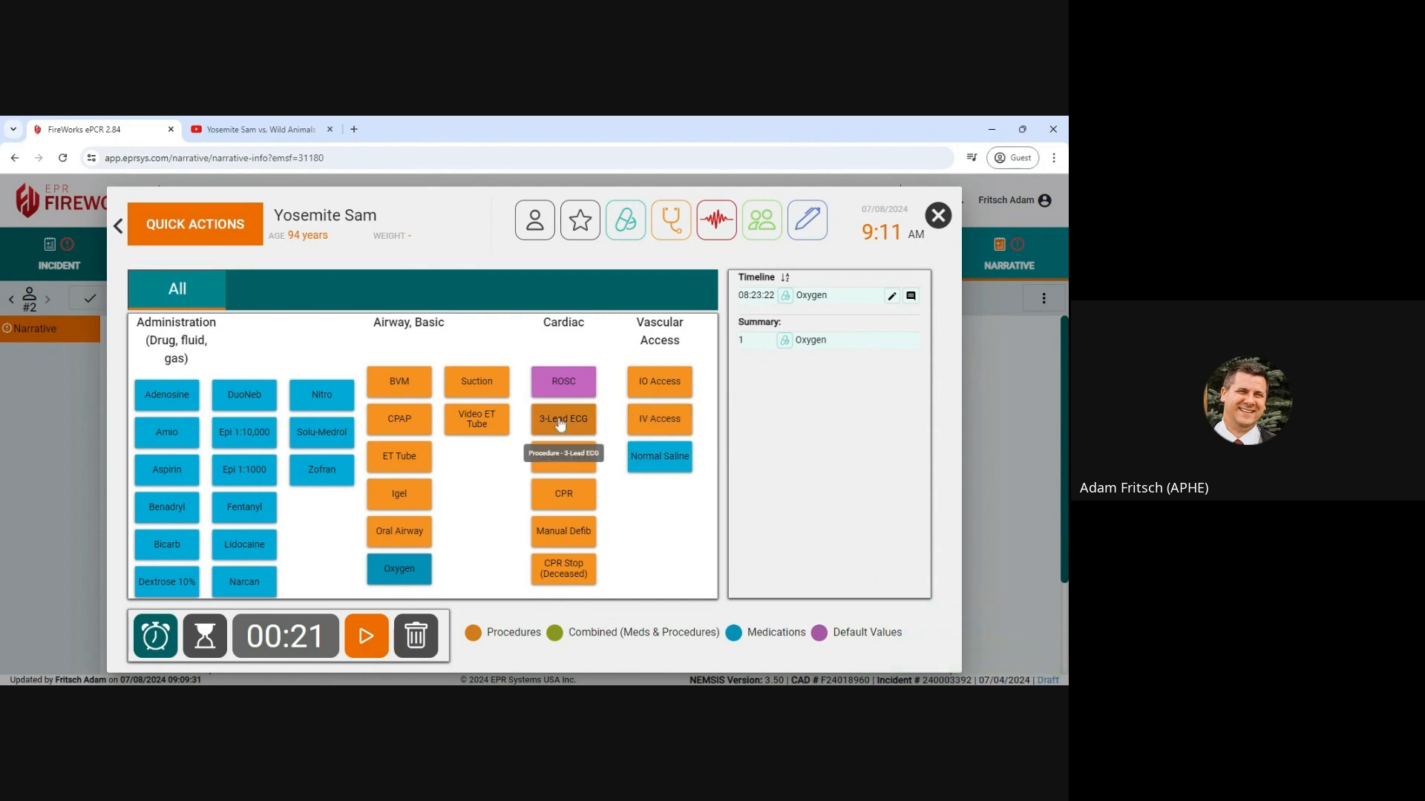
Review the Critical Fields, Medications, Procedures and Signature forms from Quick Actions, and close Quick Actions
click(586, 228)
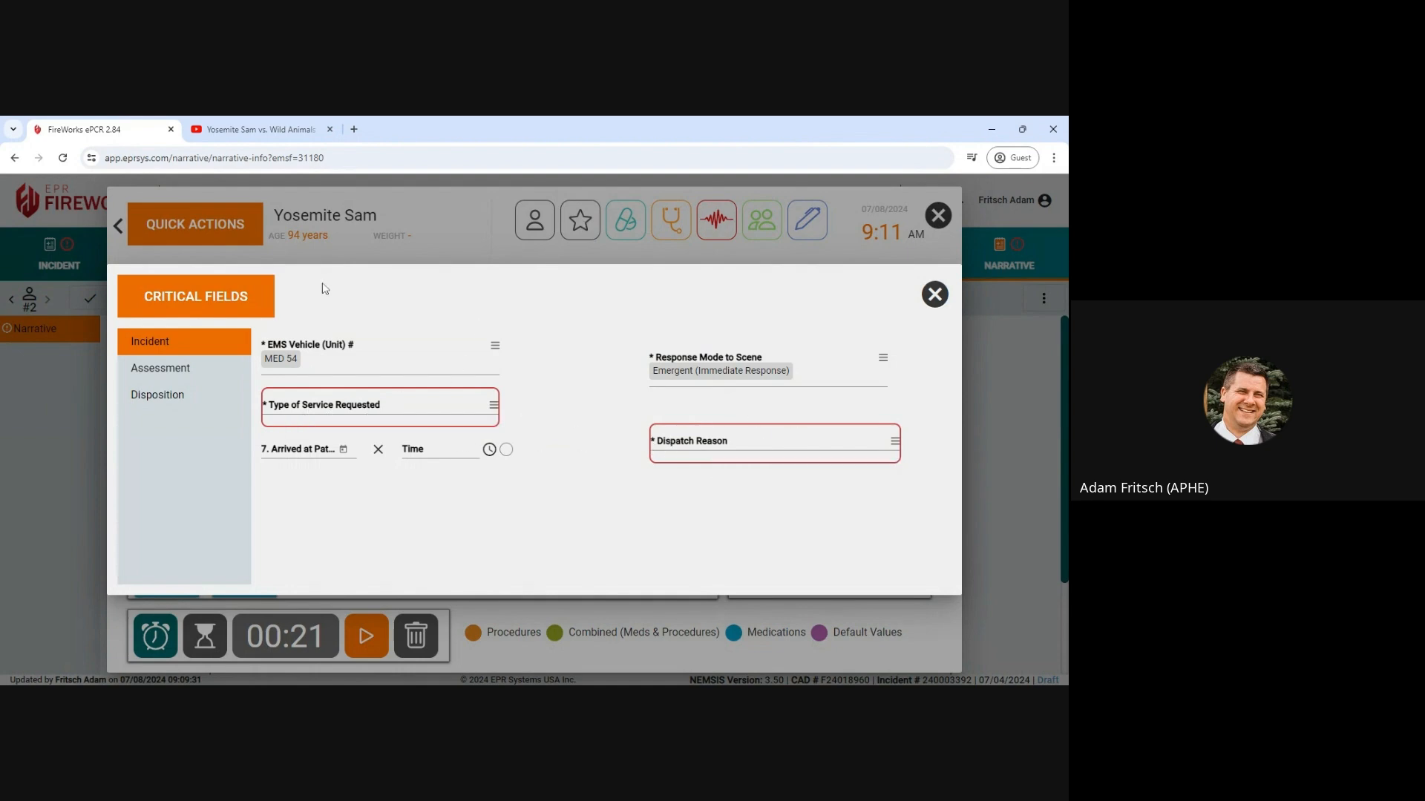
click(938, 298)
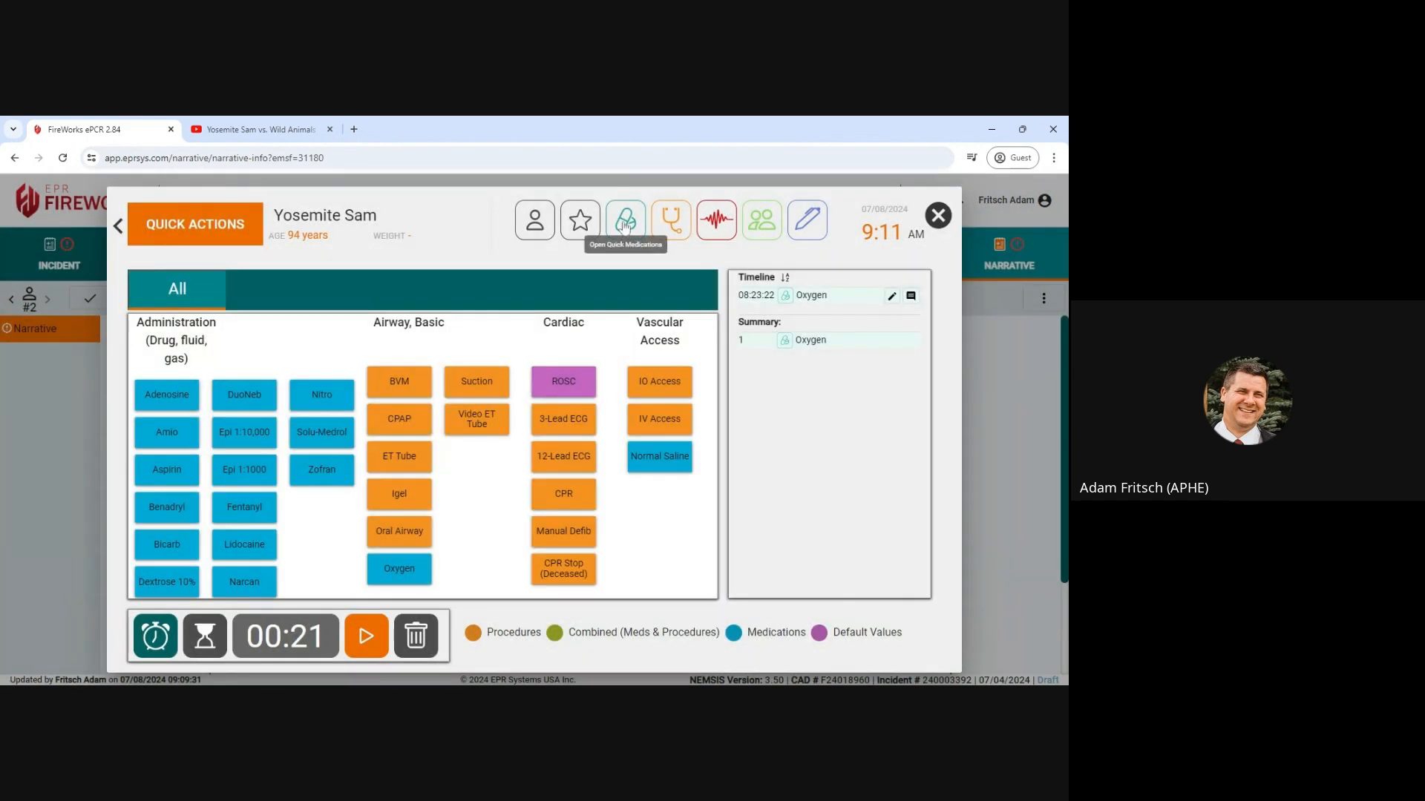
click(624, 223)
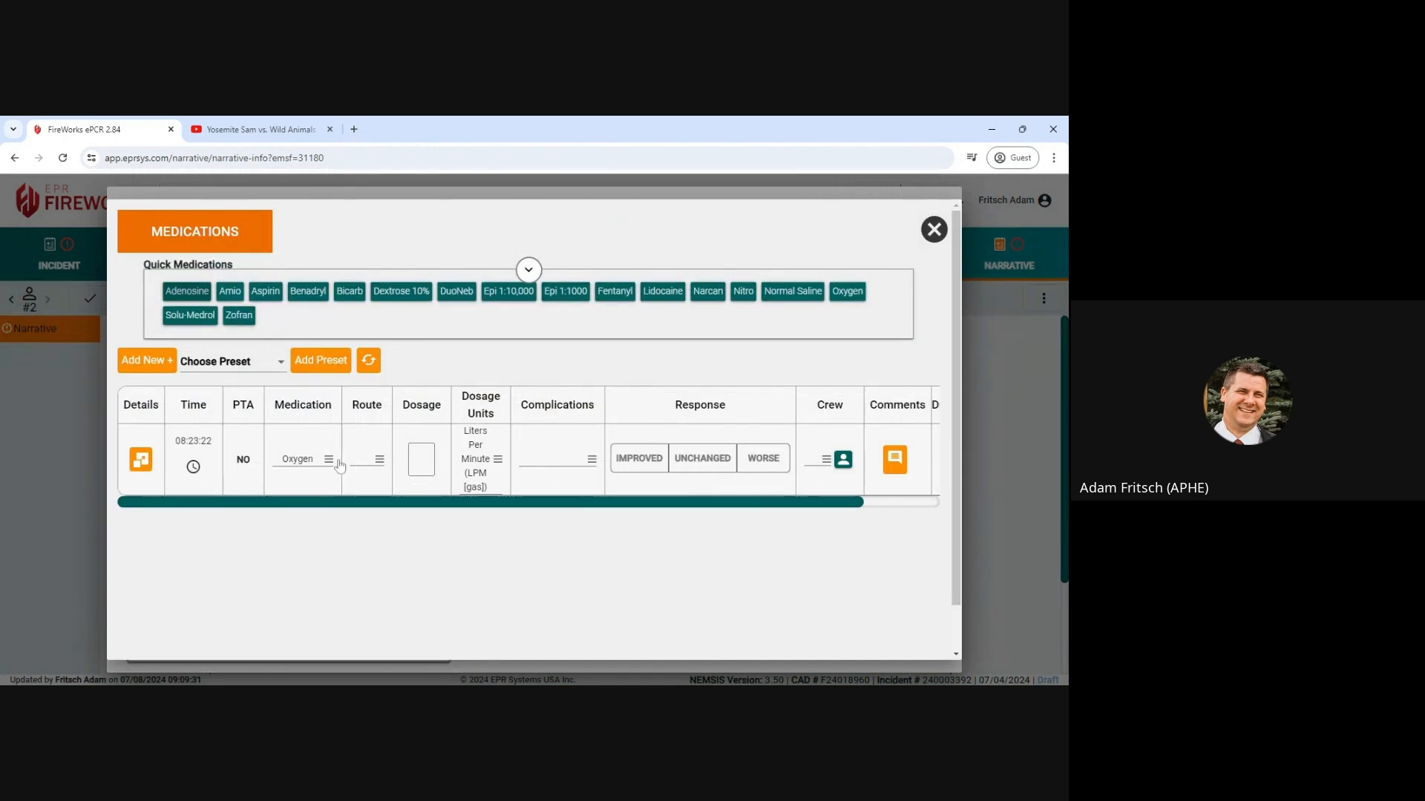
click(935, 231)
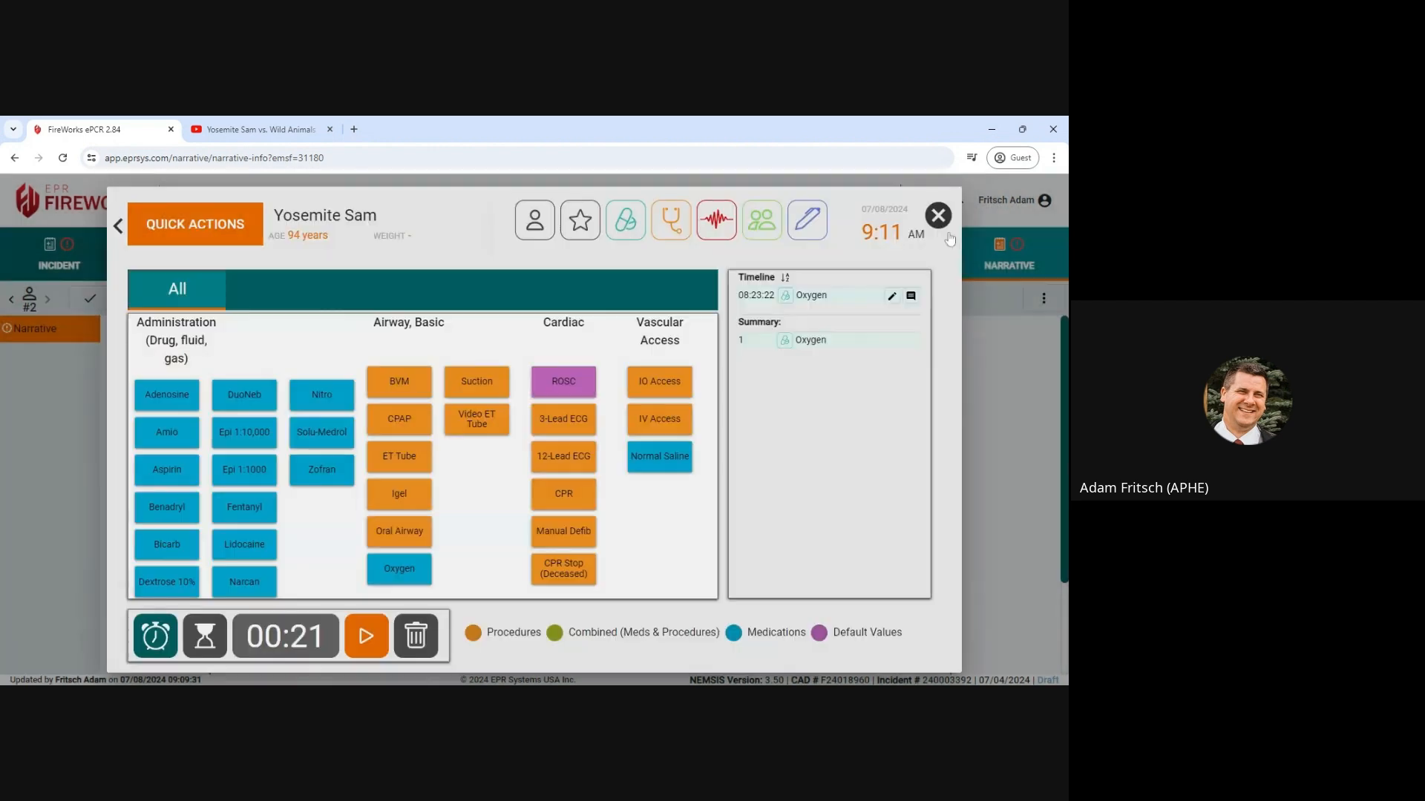
click(671, 223)
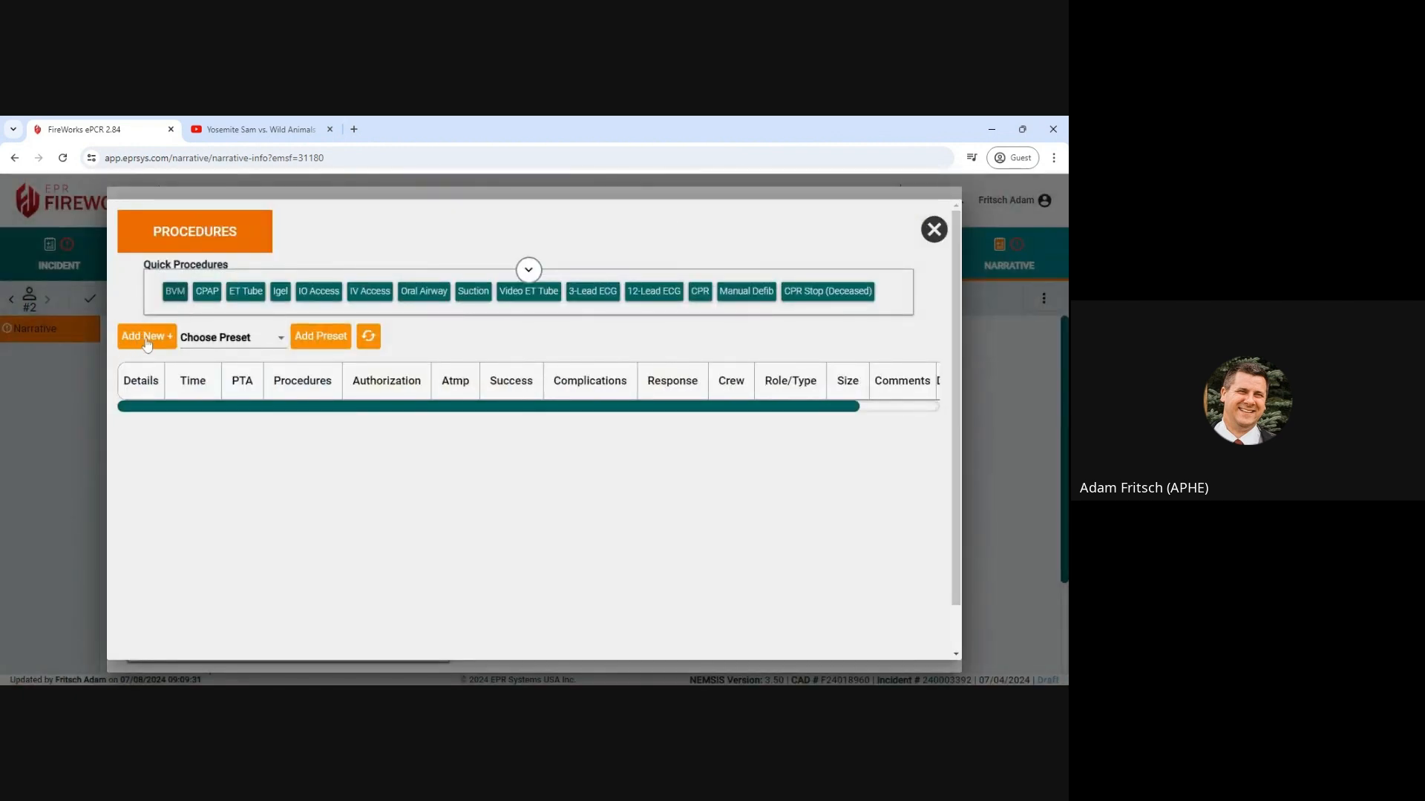
click(934, 229)
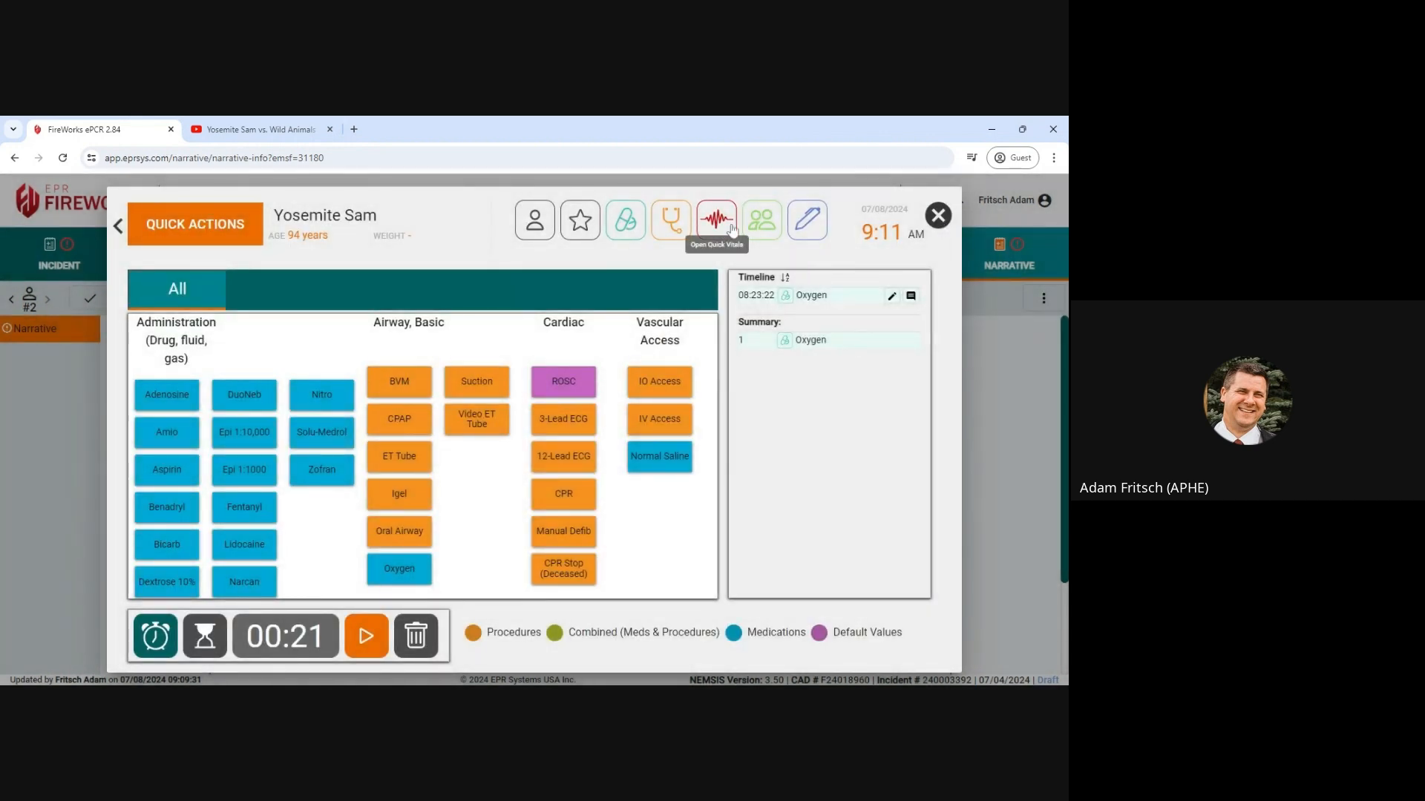
click(762, 223)
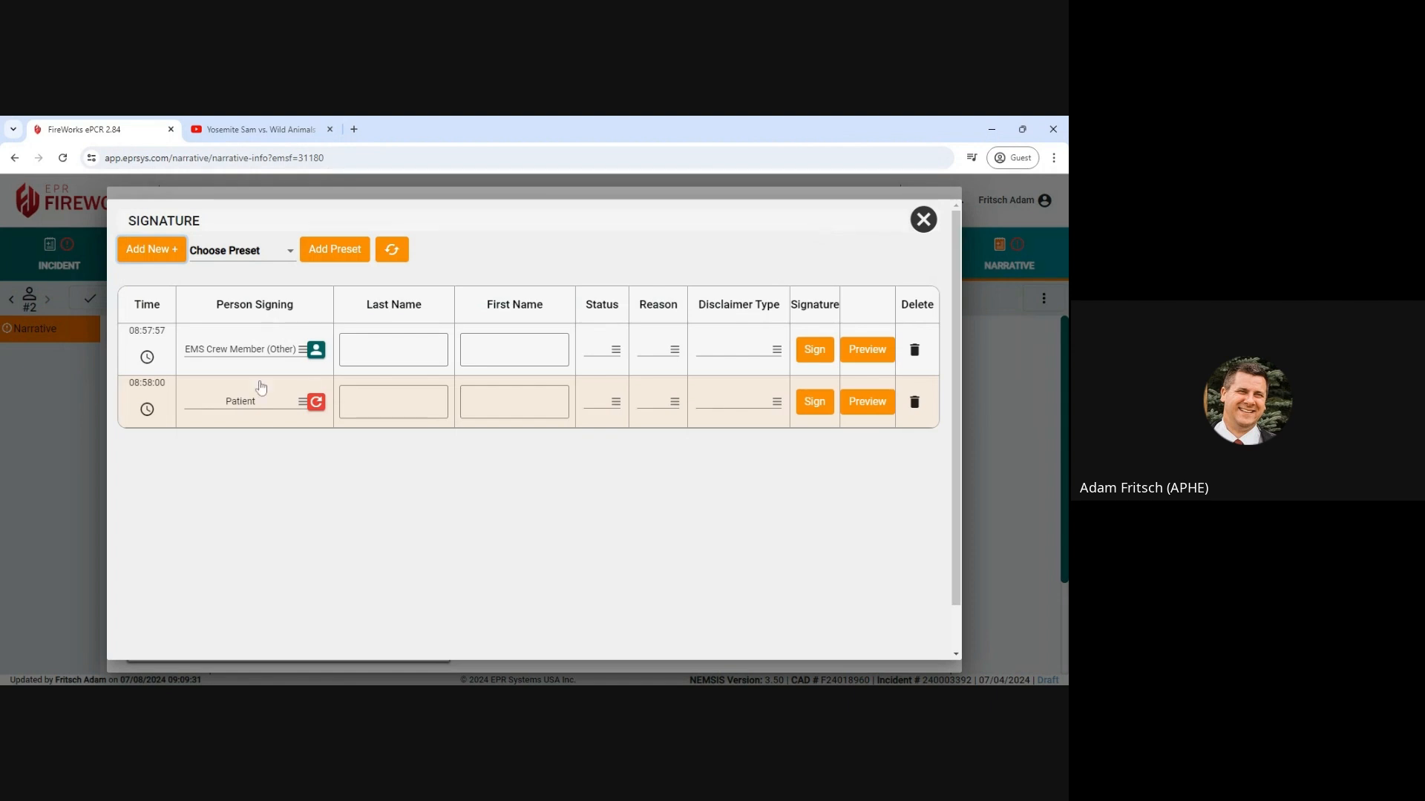
click(924, 220)
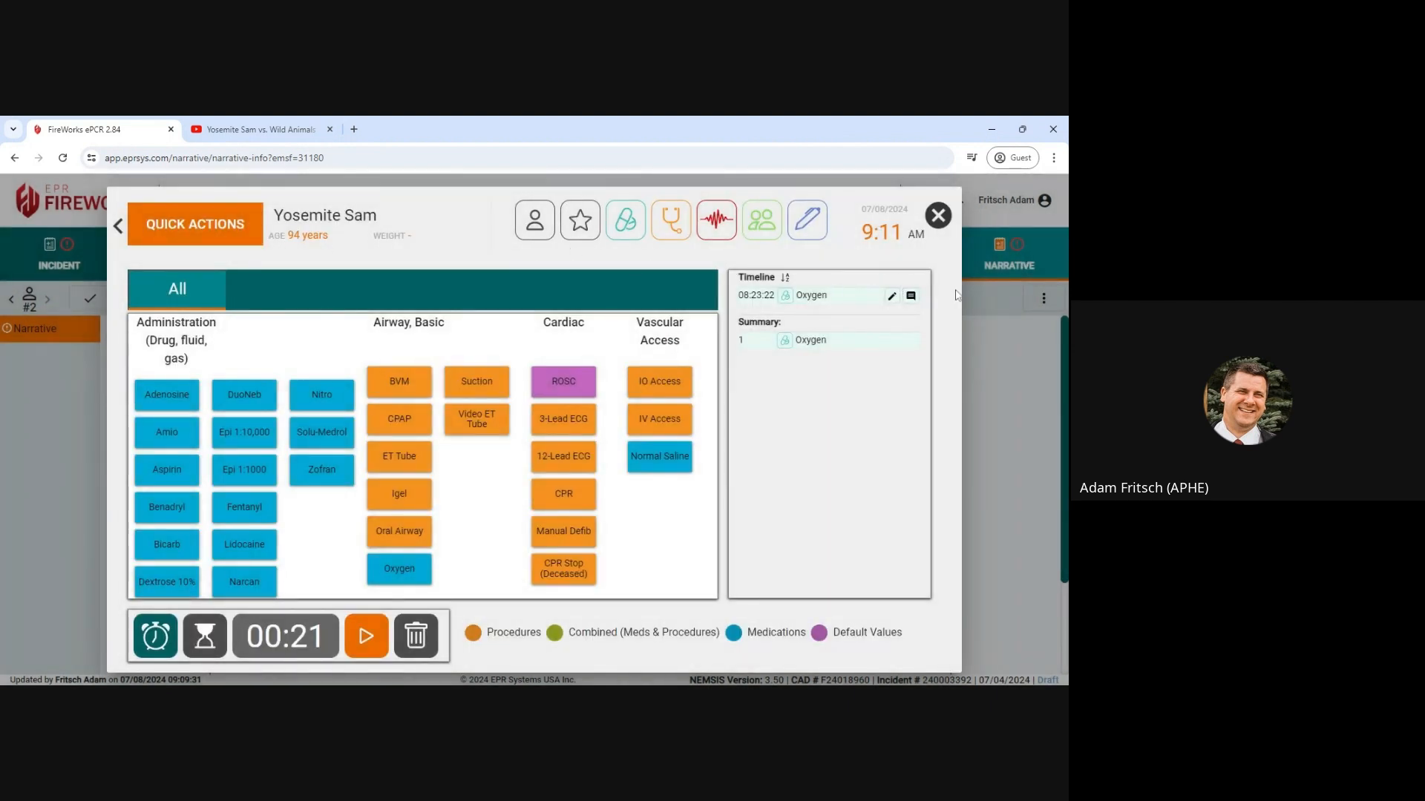
click(939, 218)
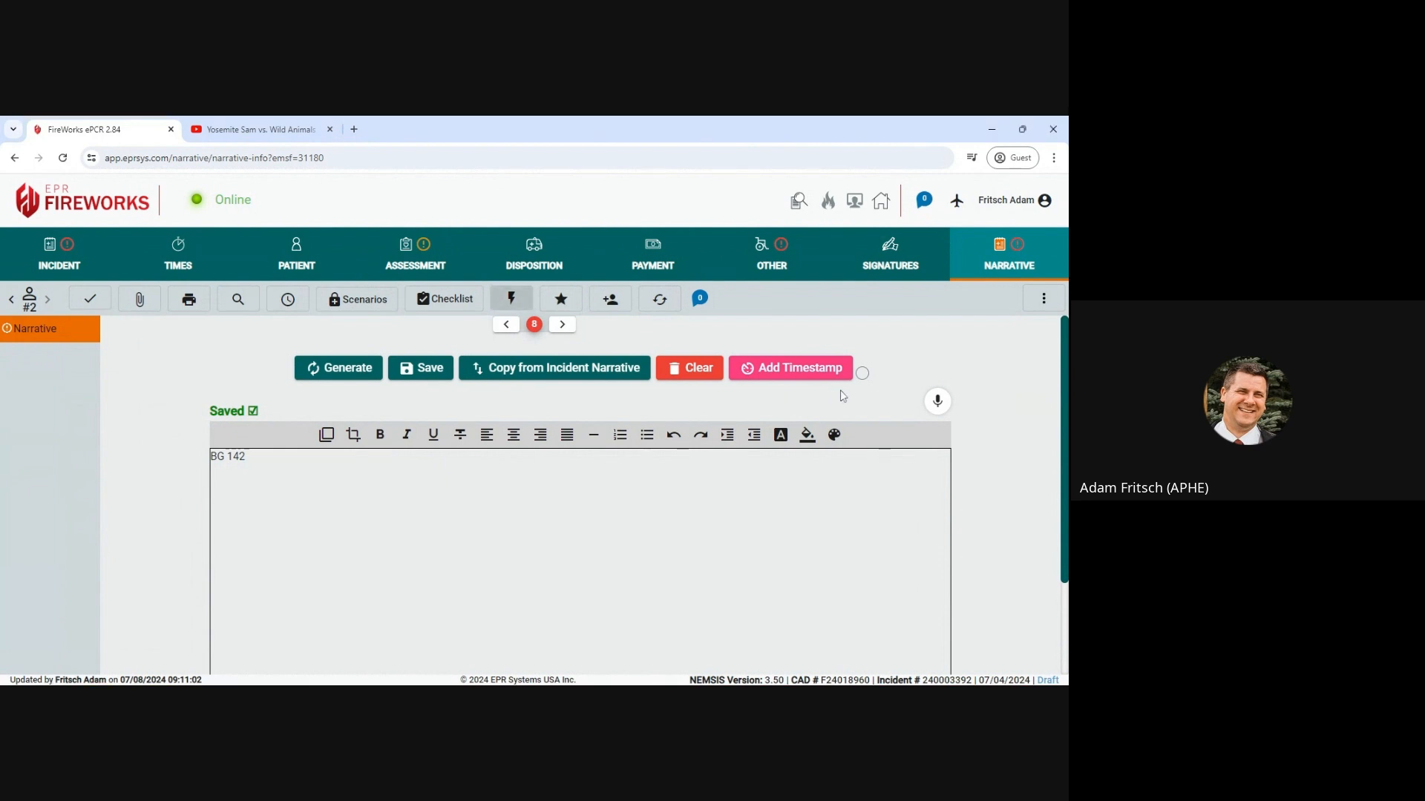
Open the patient's Medical History and select Hypertension for Medical/Surgical History
click(305, 264)
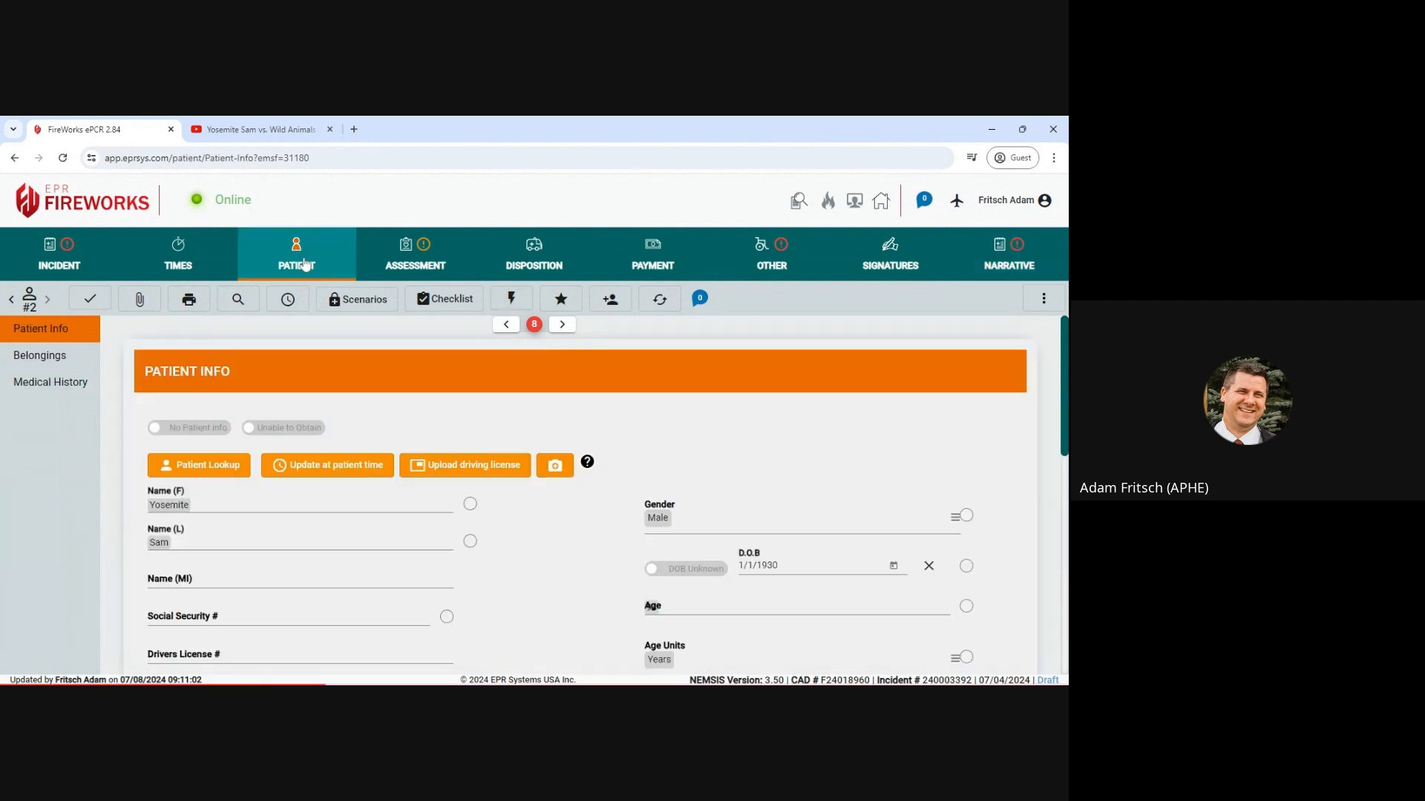
click(30, 391)
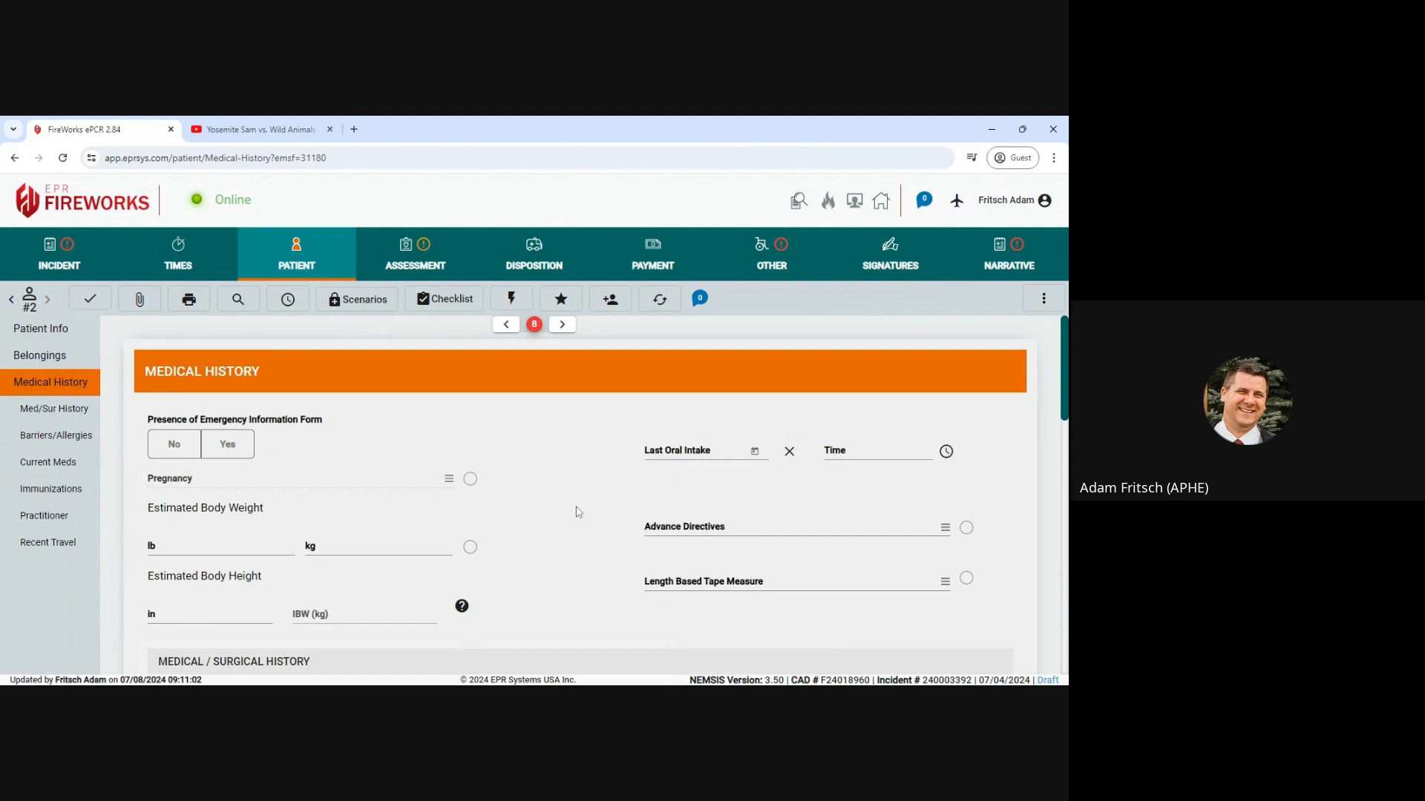
scroll(578, 512, down, 5)
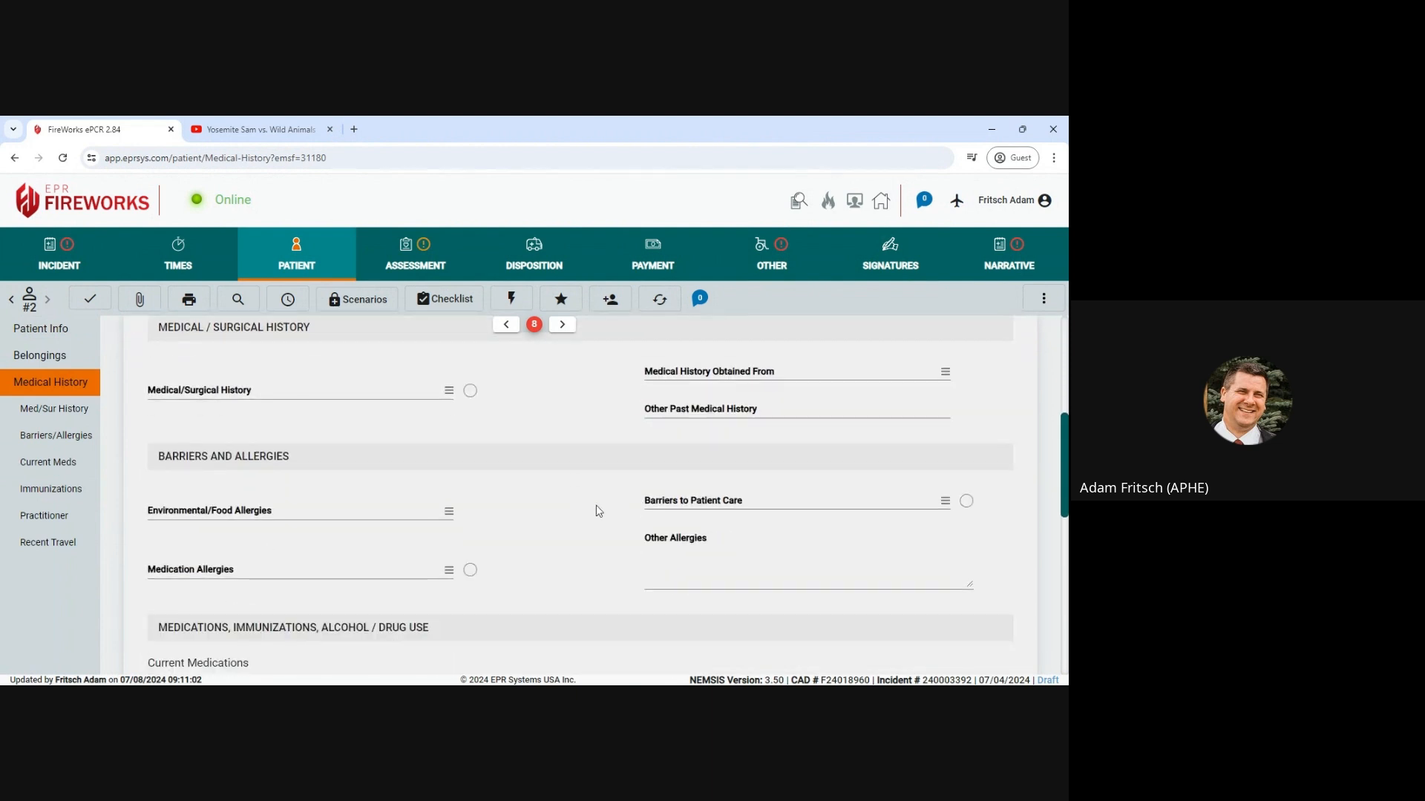
click(192, 398)
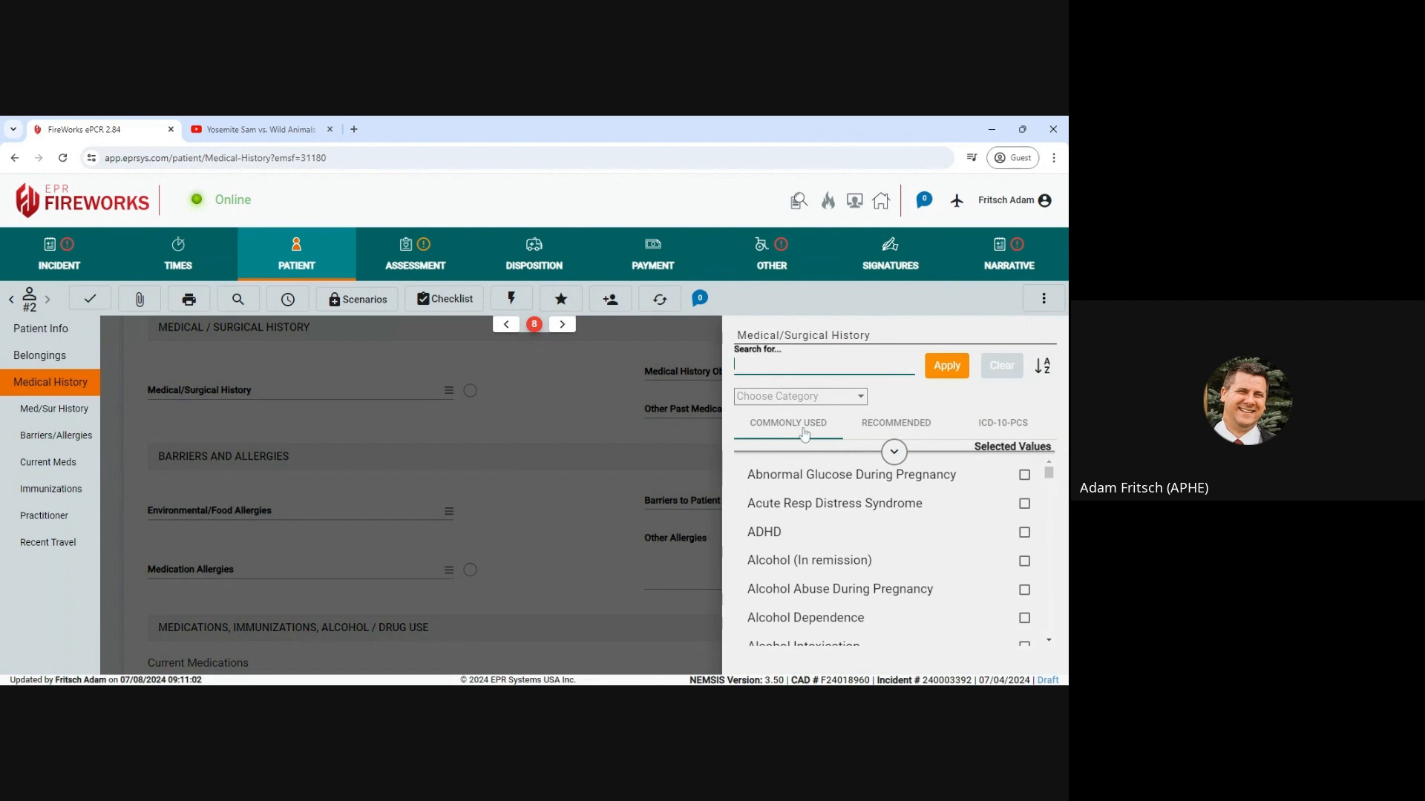
click(803, 380)
text(hyperte)
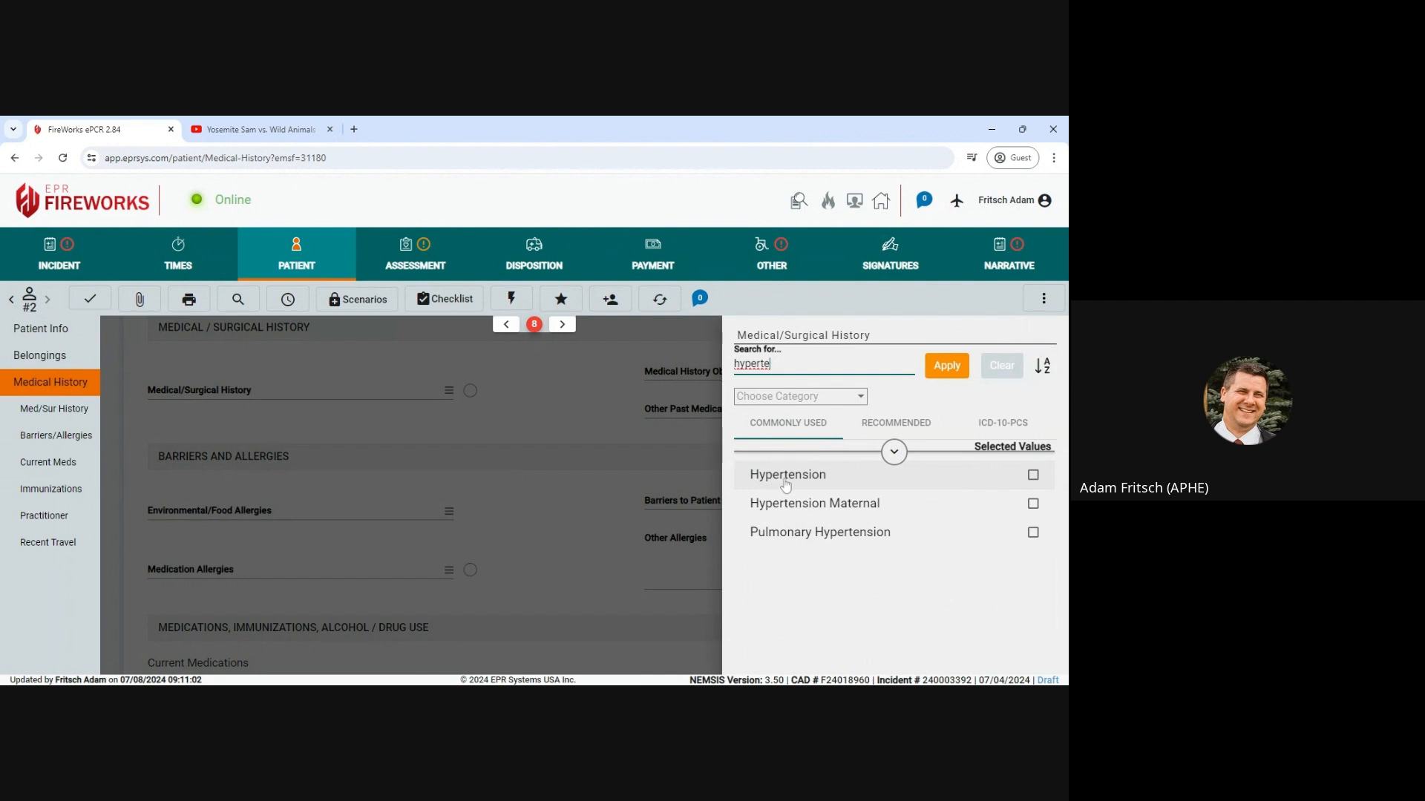
click(1033, 475)
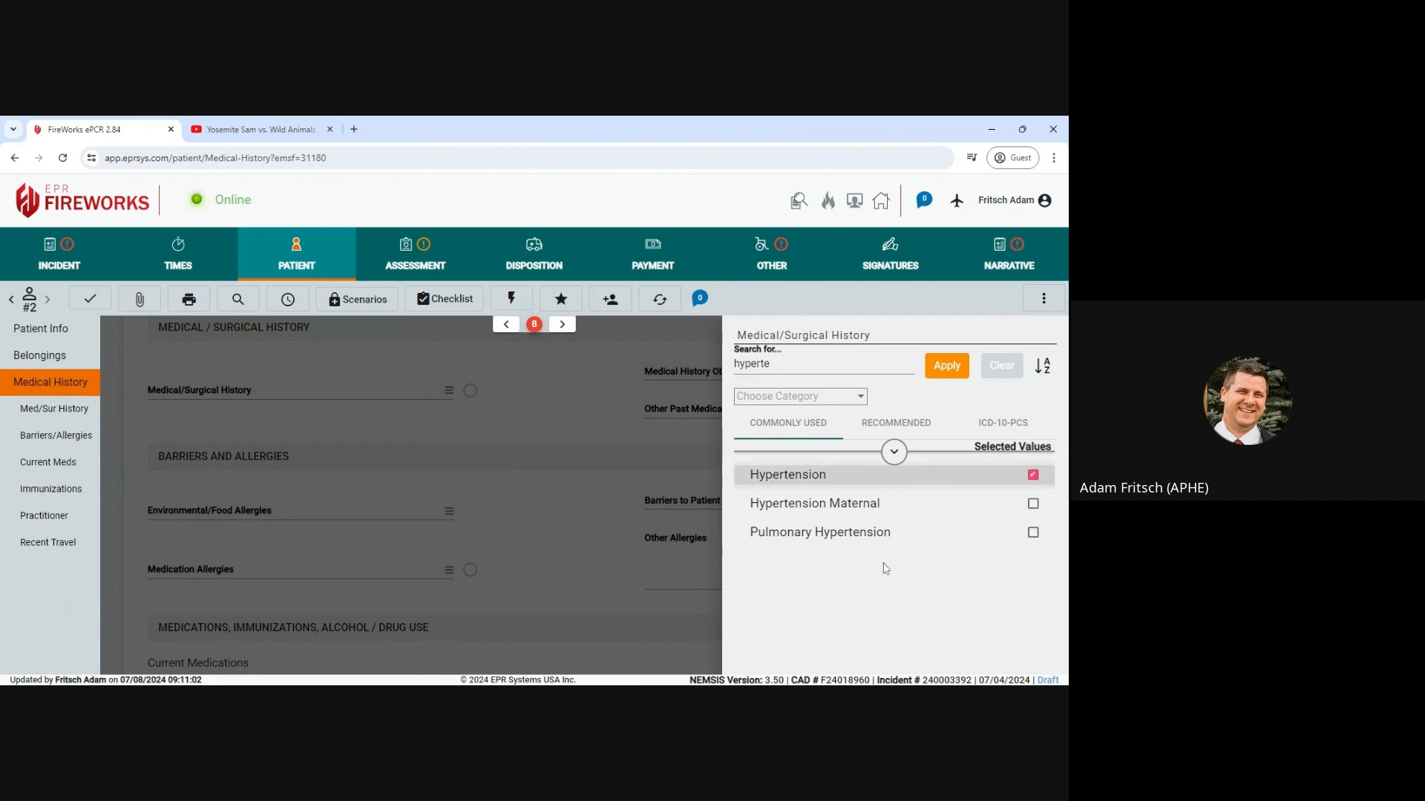
Search the medical/surgical history values for "hyperl" and select Hyperlipidemia
drag(771, 364, 727, 373)
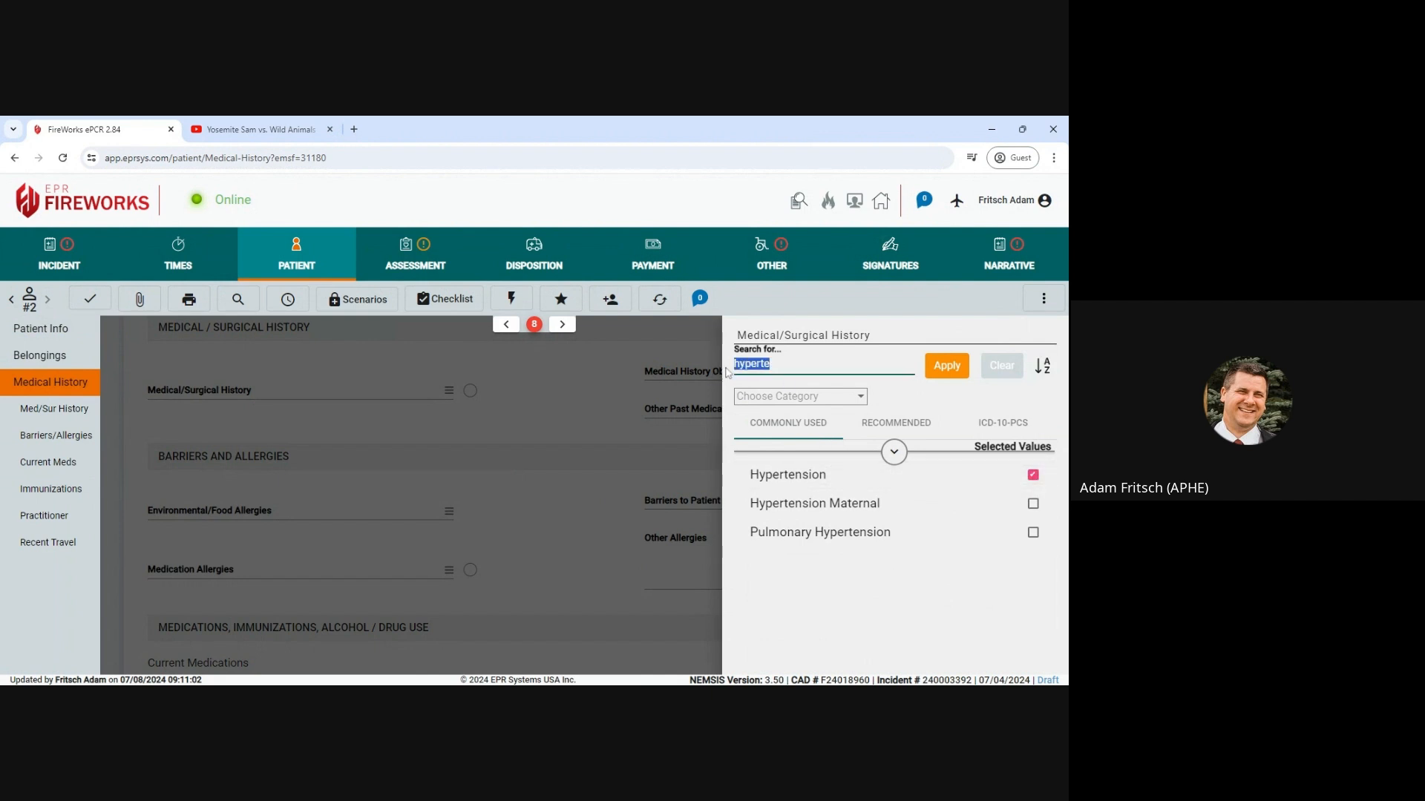
text(hyper)
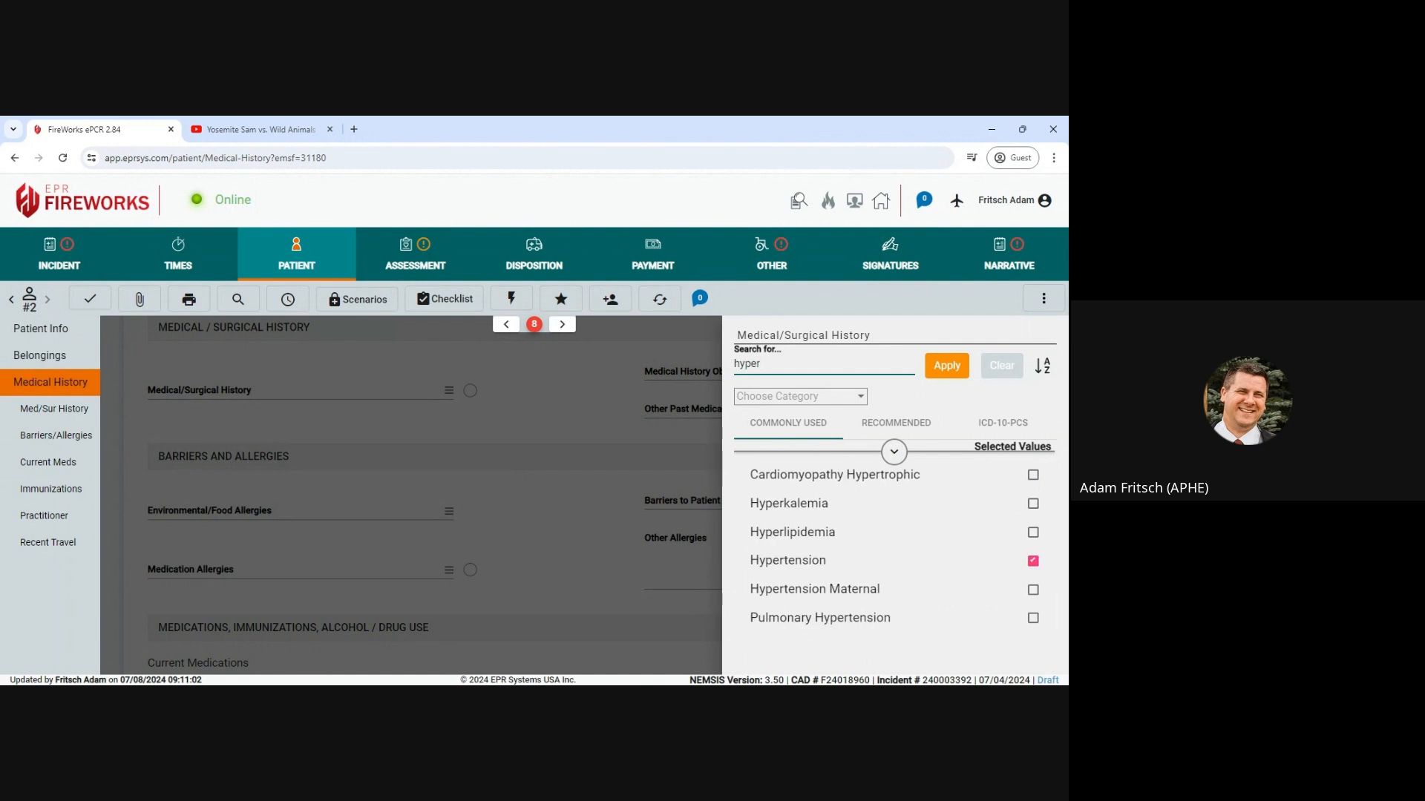
text(l)
click(793, 479)
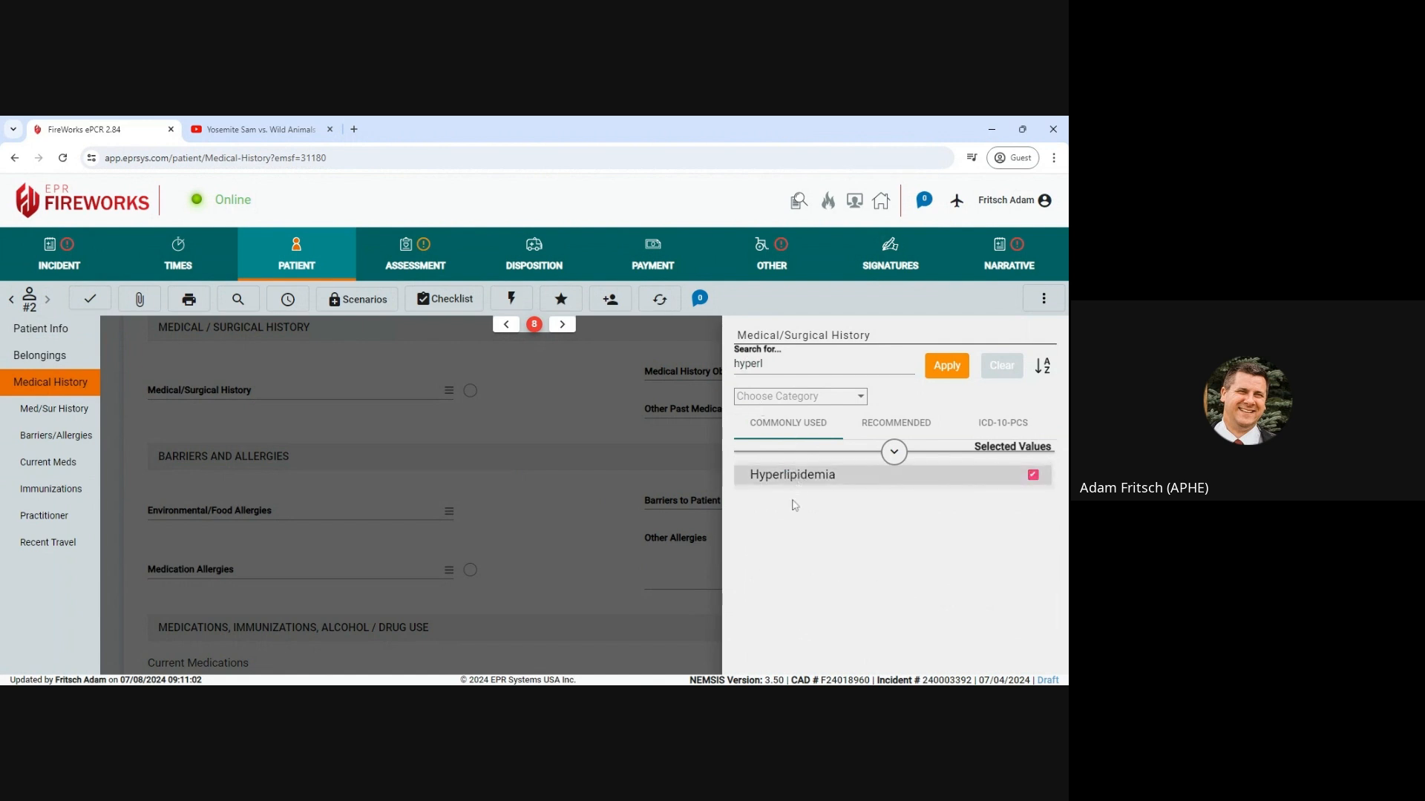
Find anxiety among the recommended history values, select Other anxiety disorders, and add the chosen conditions to Medical/Surgical History
click(744, 363)
double_click(744, 363)
text(anx)
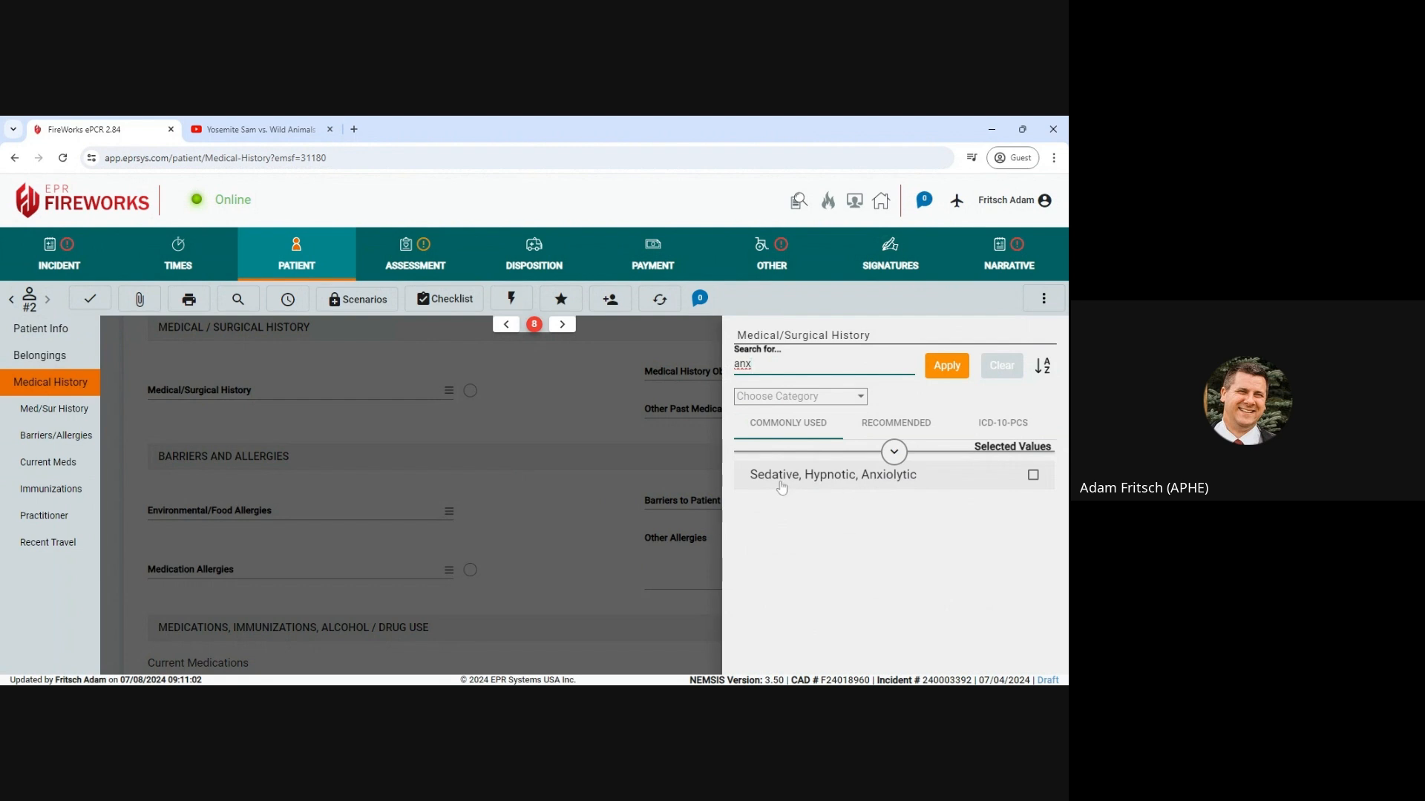
click(902, 423)
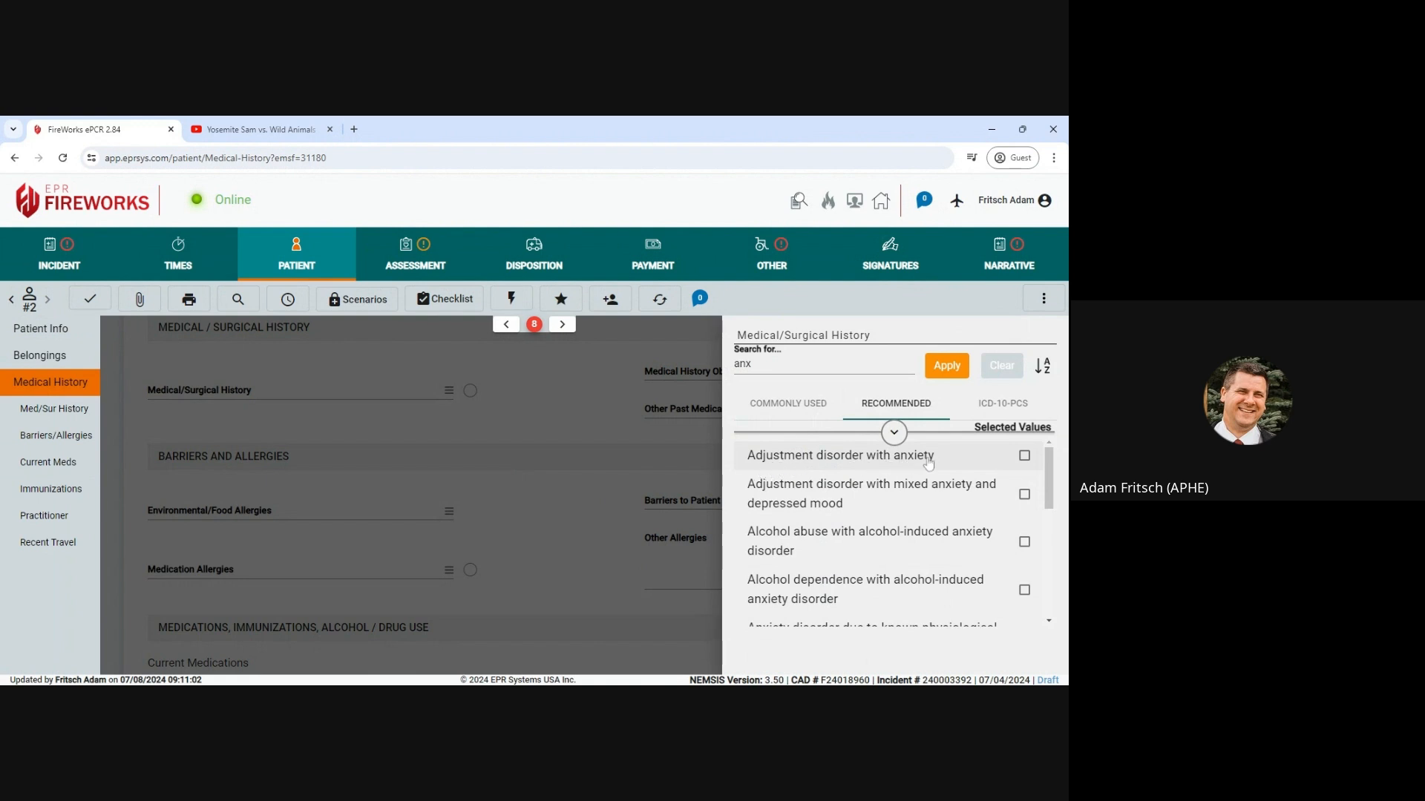
click(780, 365)
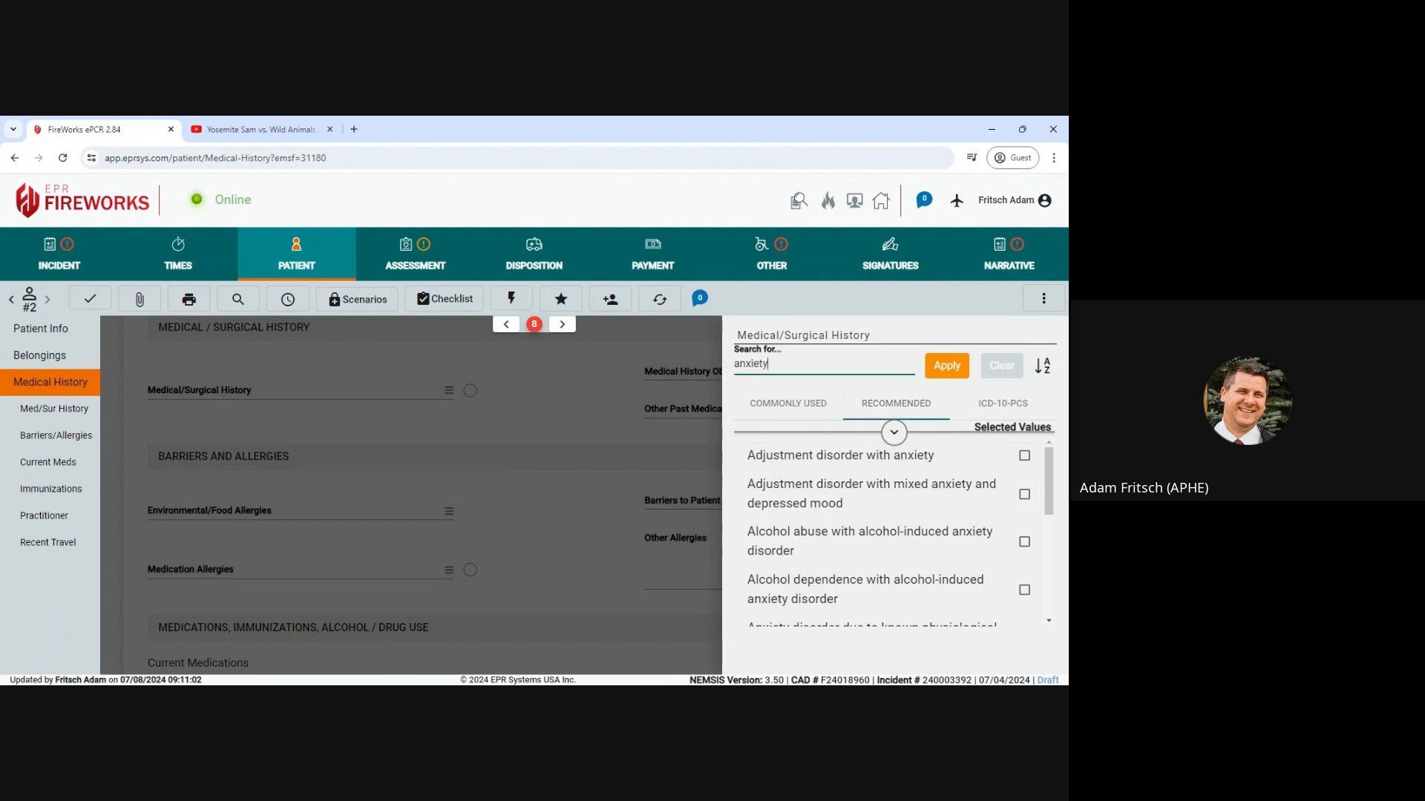
scroll(772, 489, down, 3)
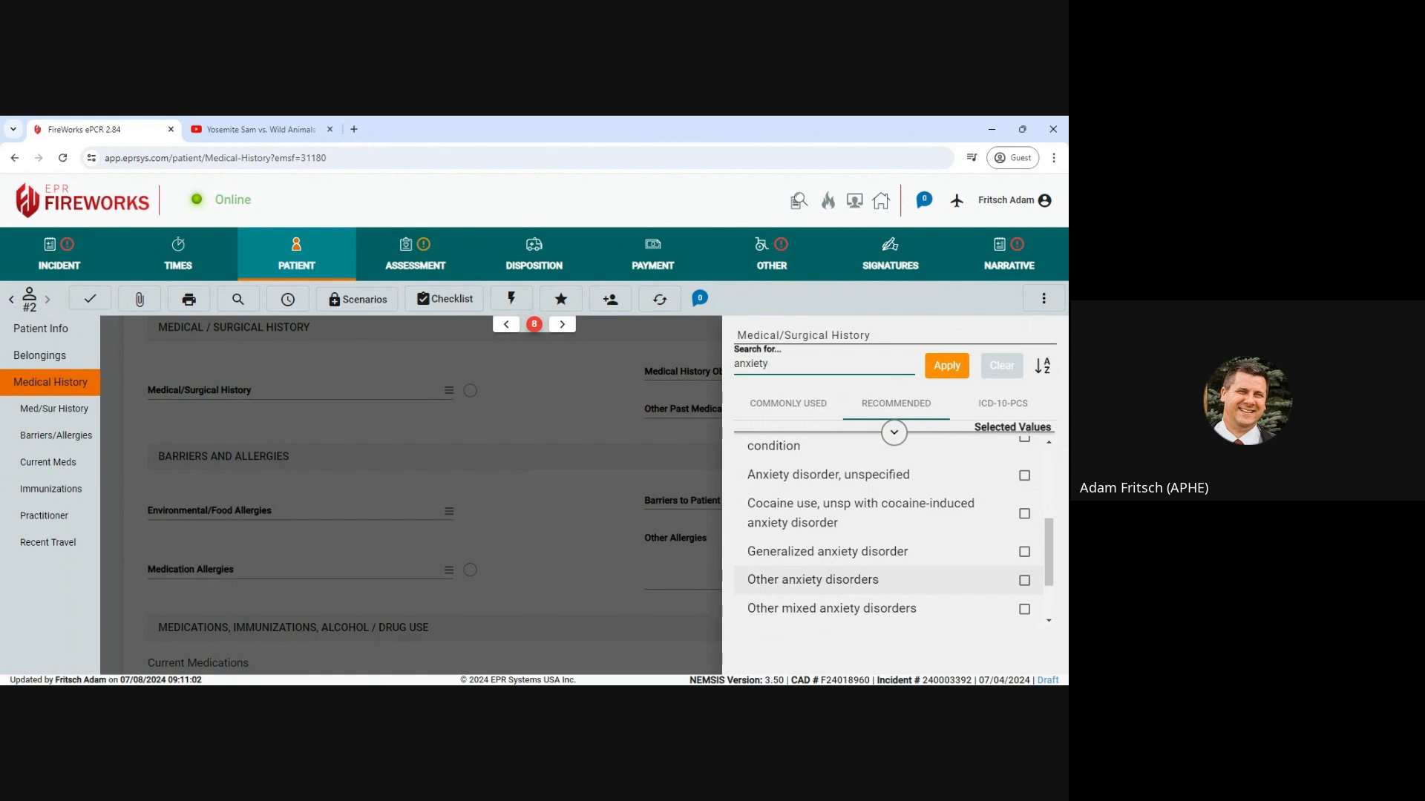
click(848, 582)
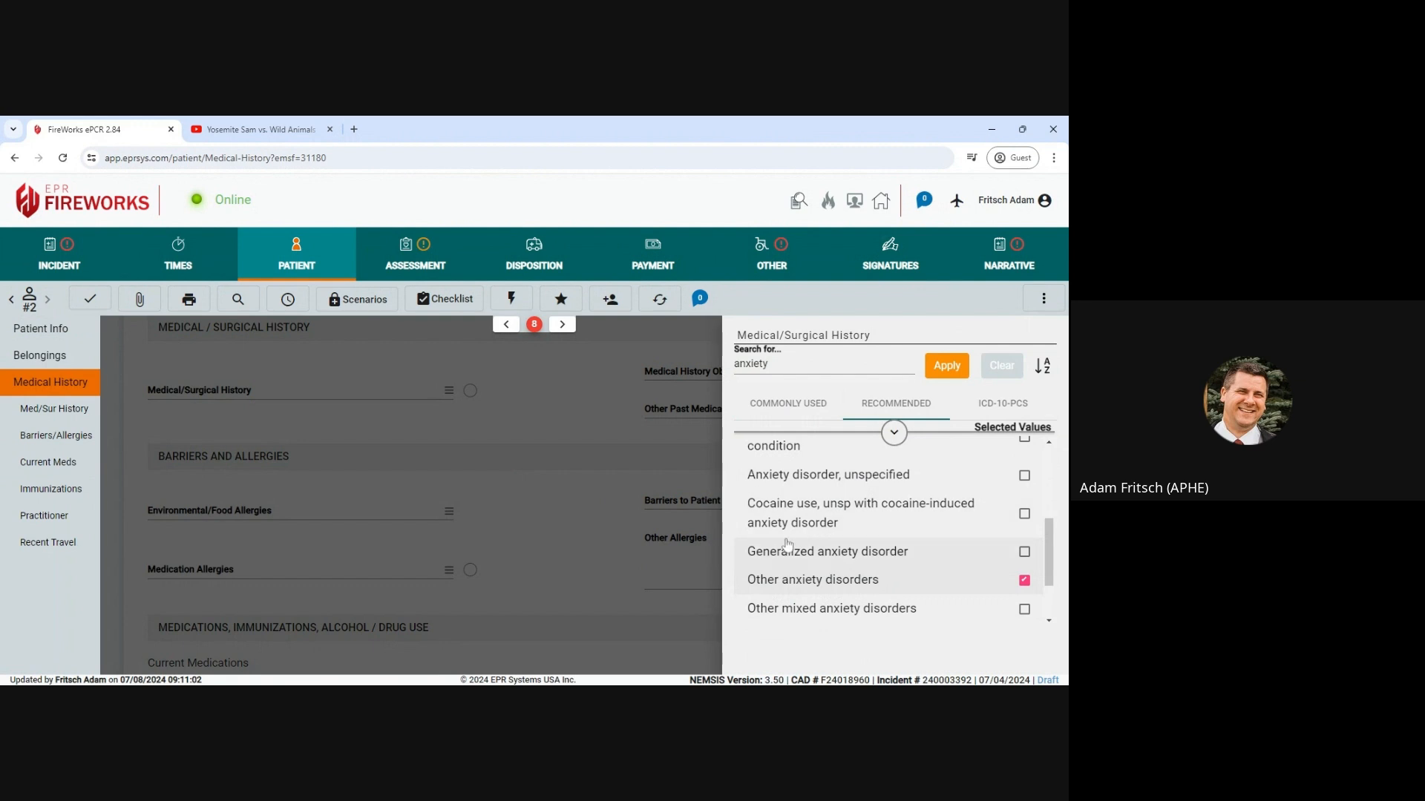
scroll(922, 547, down, 2)
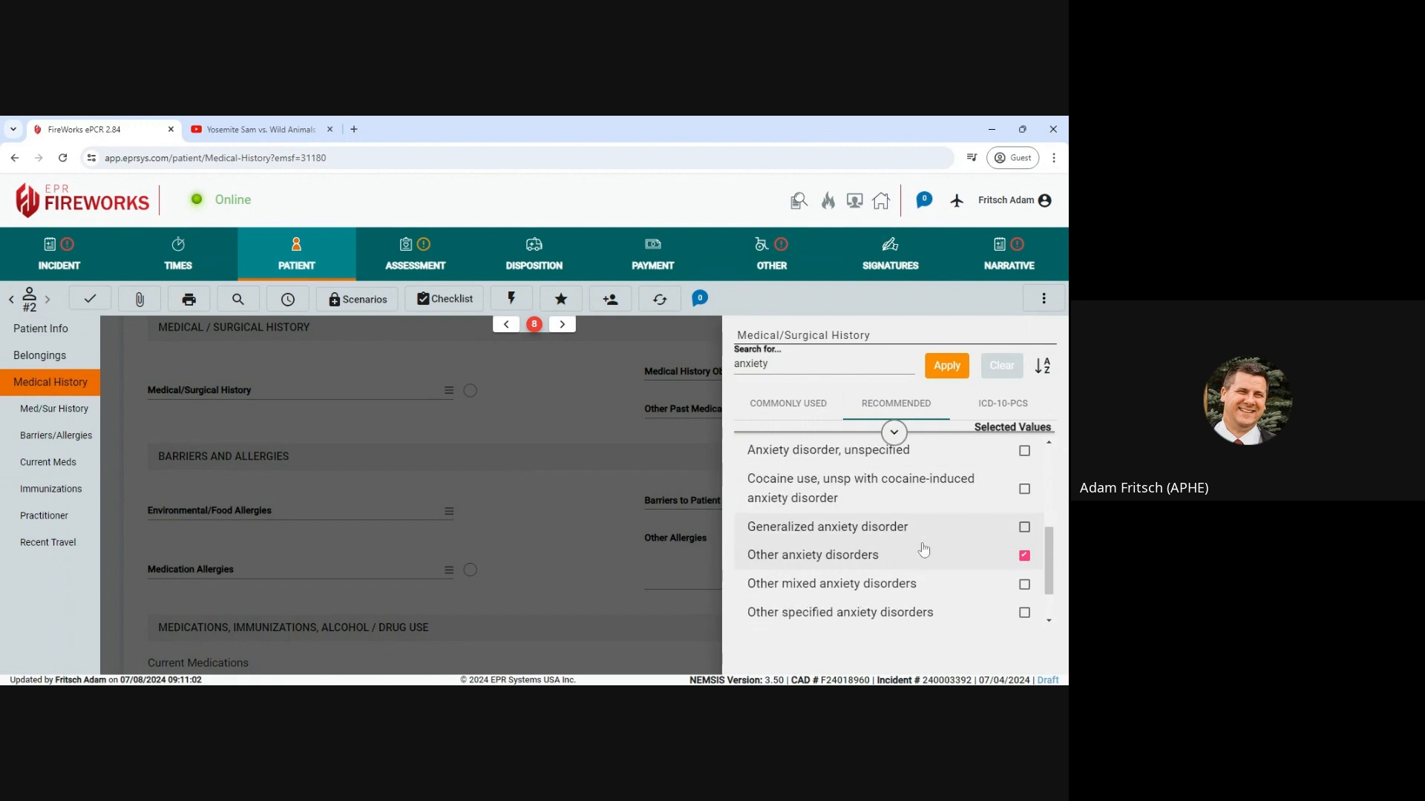
scroll(923, 549, down, 1)
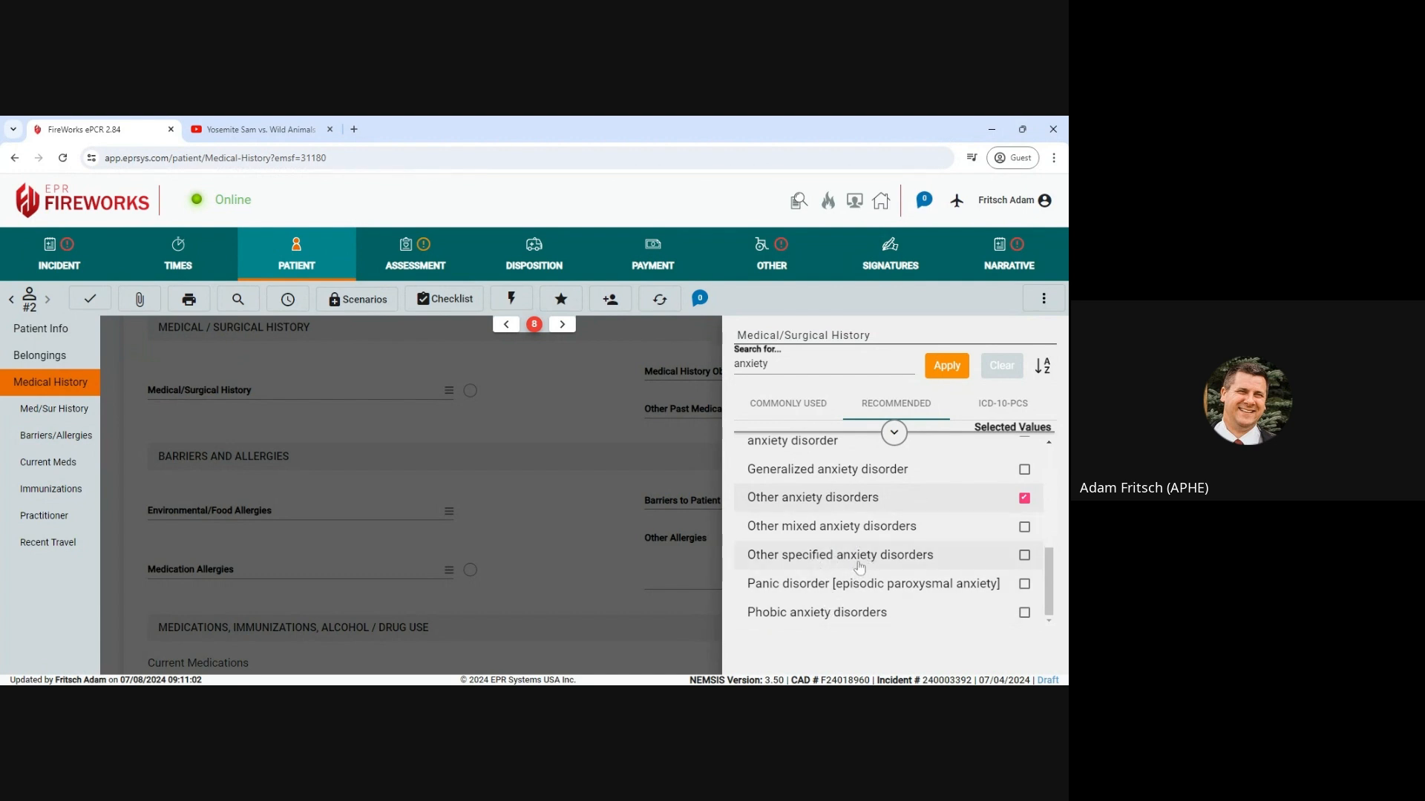
click(187, 425)
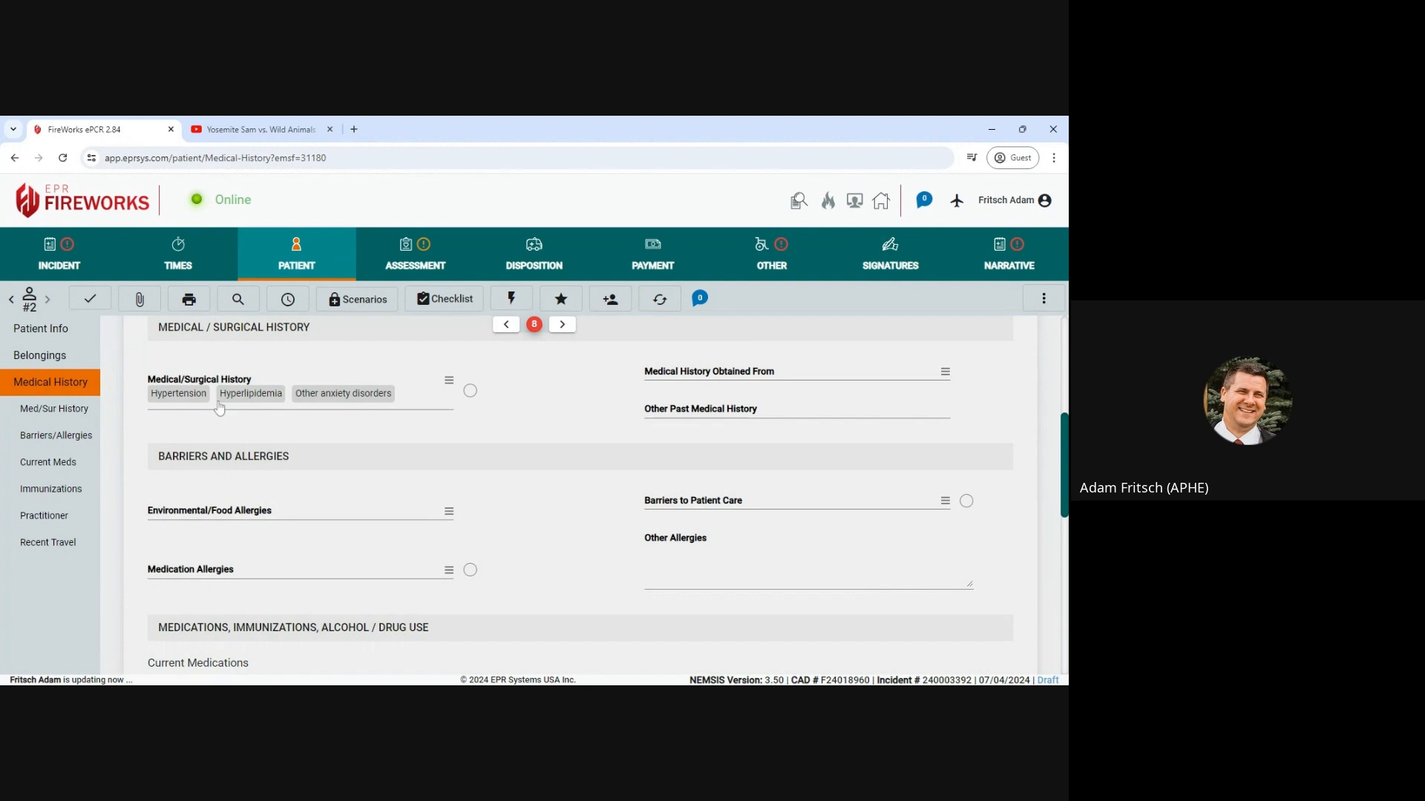
Search the Current Medications values for "meto" and select Metoprolol (Lopressor)
scroll(532, 488, down, 3)
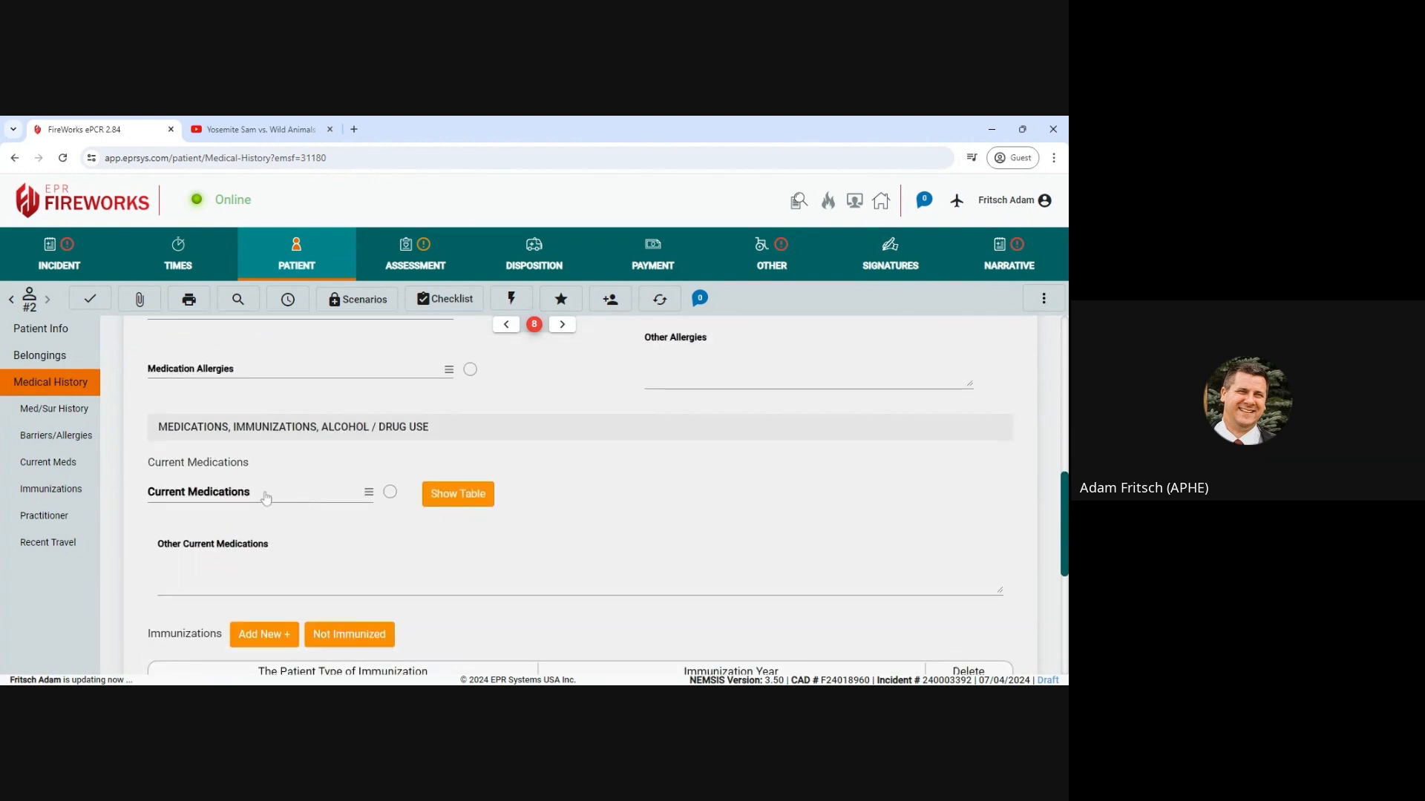
click(441, 566)
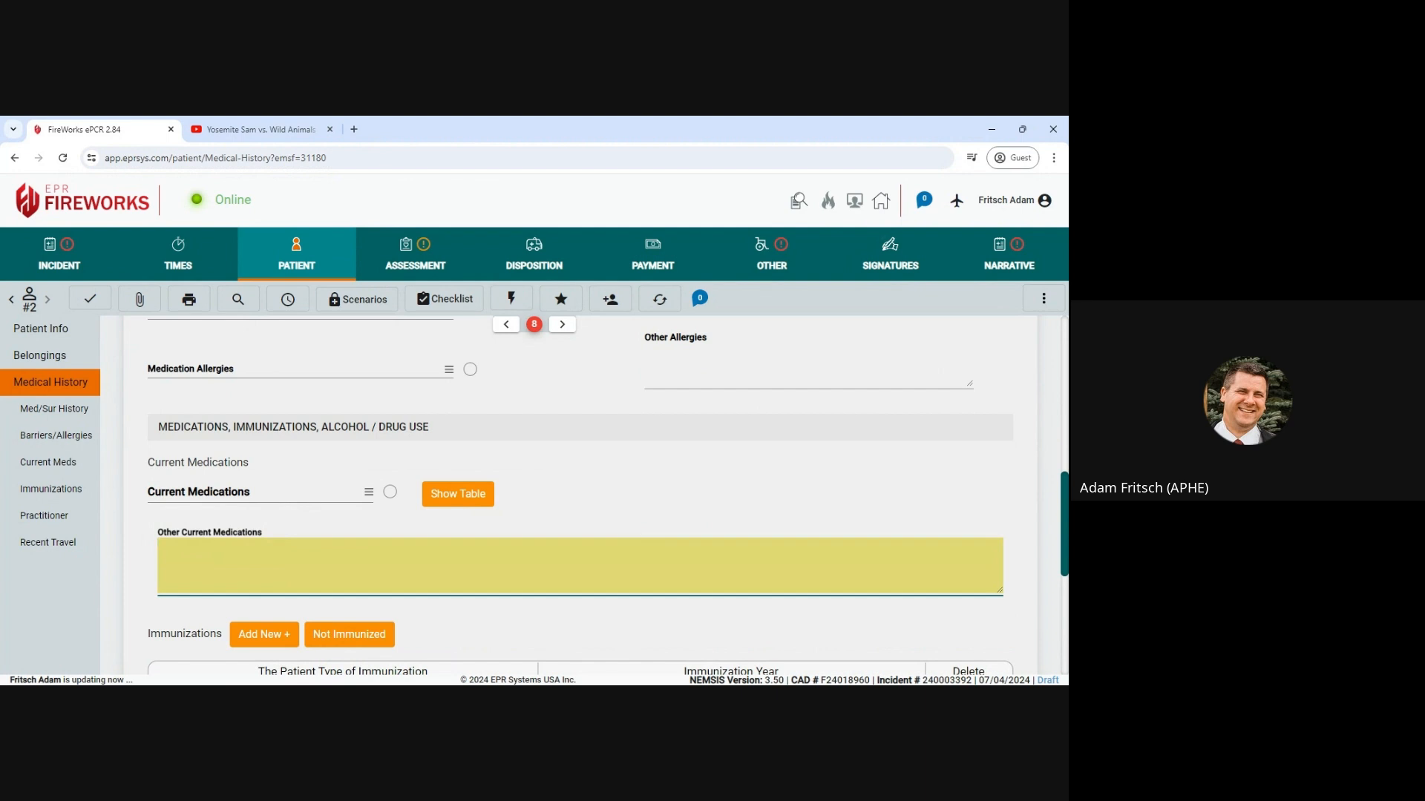
click(238, 493)
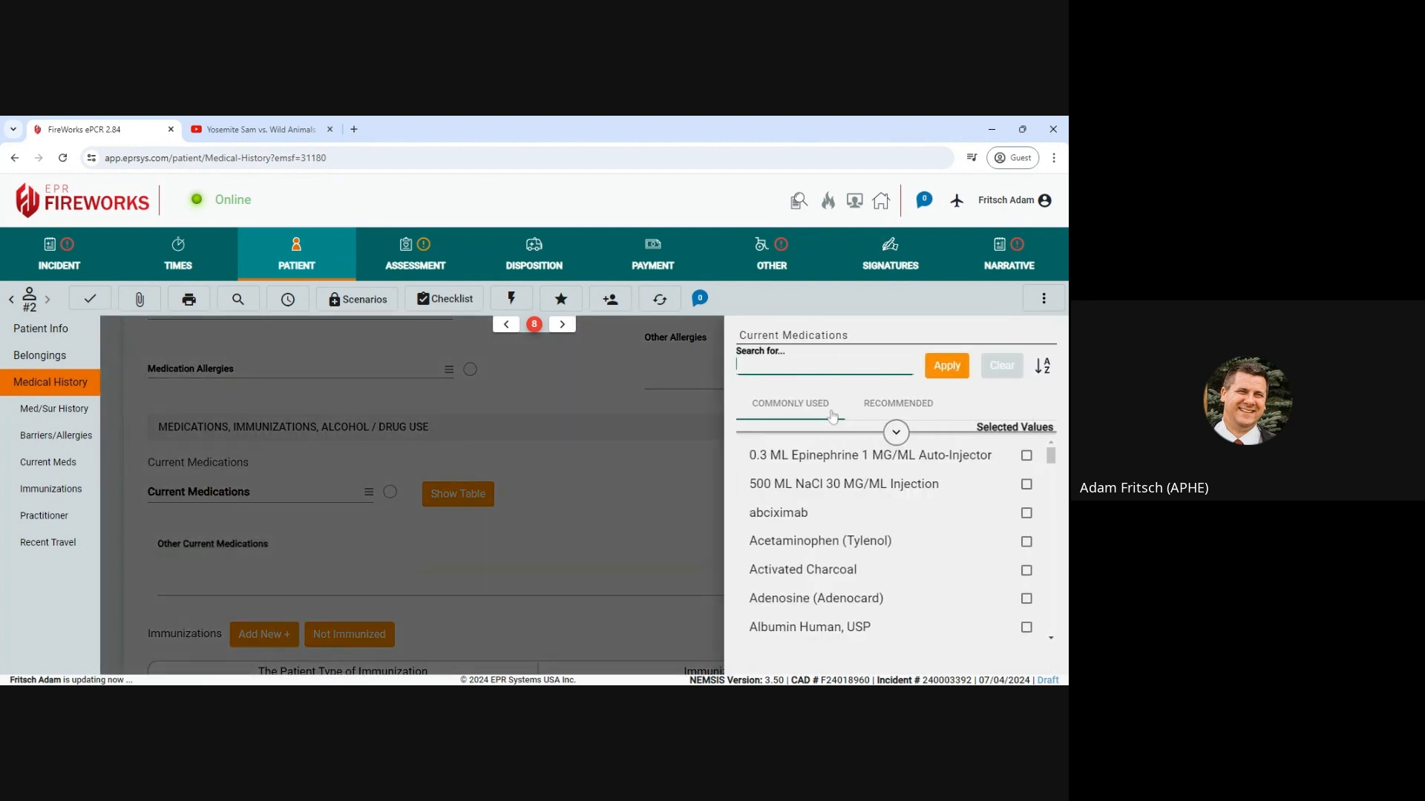
text(meto)
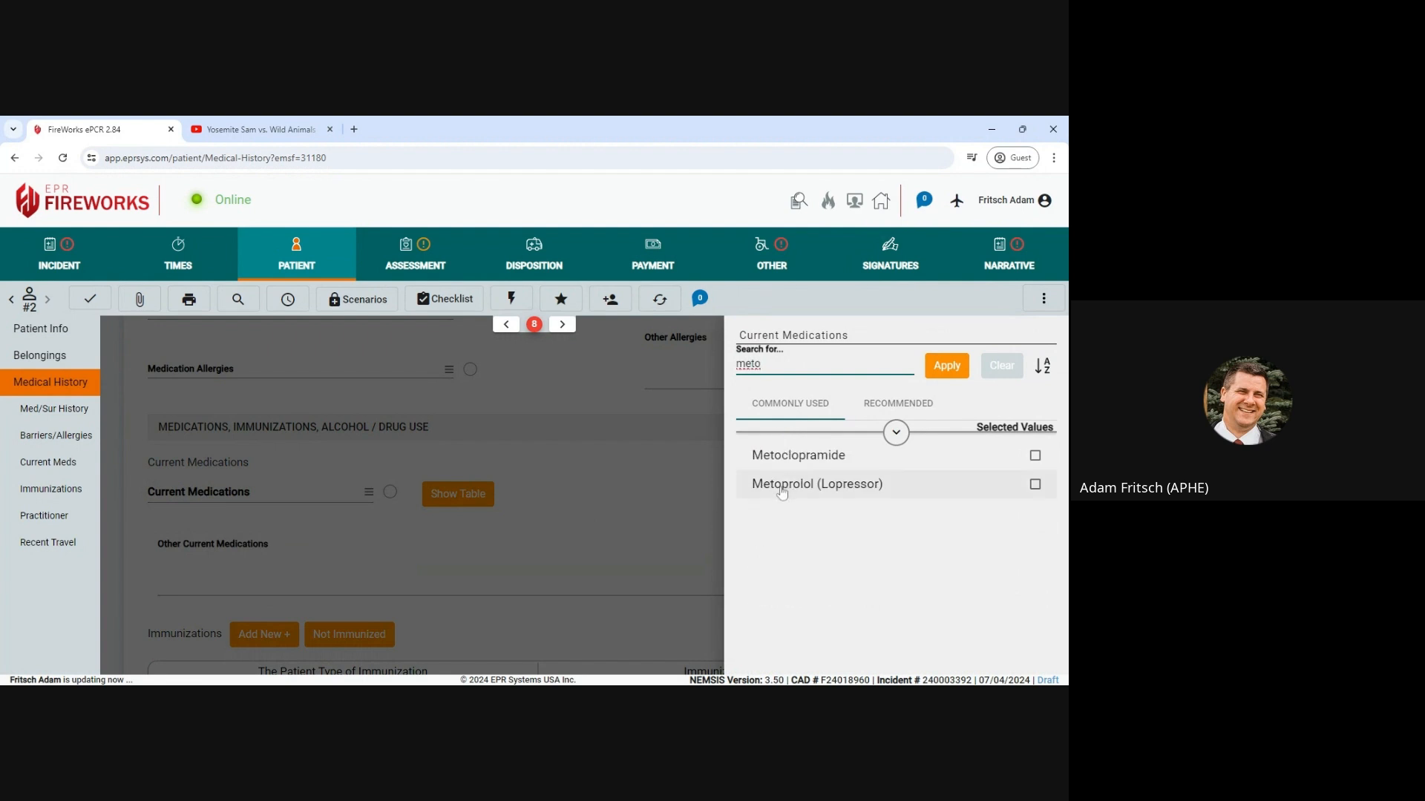
click(1041, 487)
Search the medications for "lipit" and select Lipitor from the recommended values
drag(766, 364, 693, 367)
text(lipi)
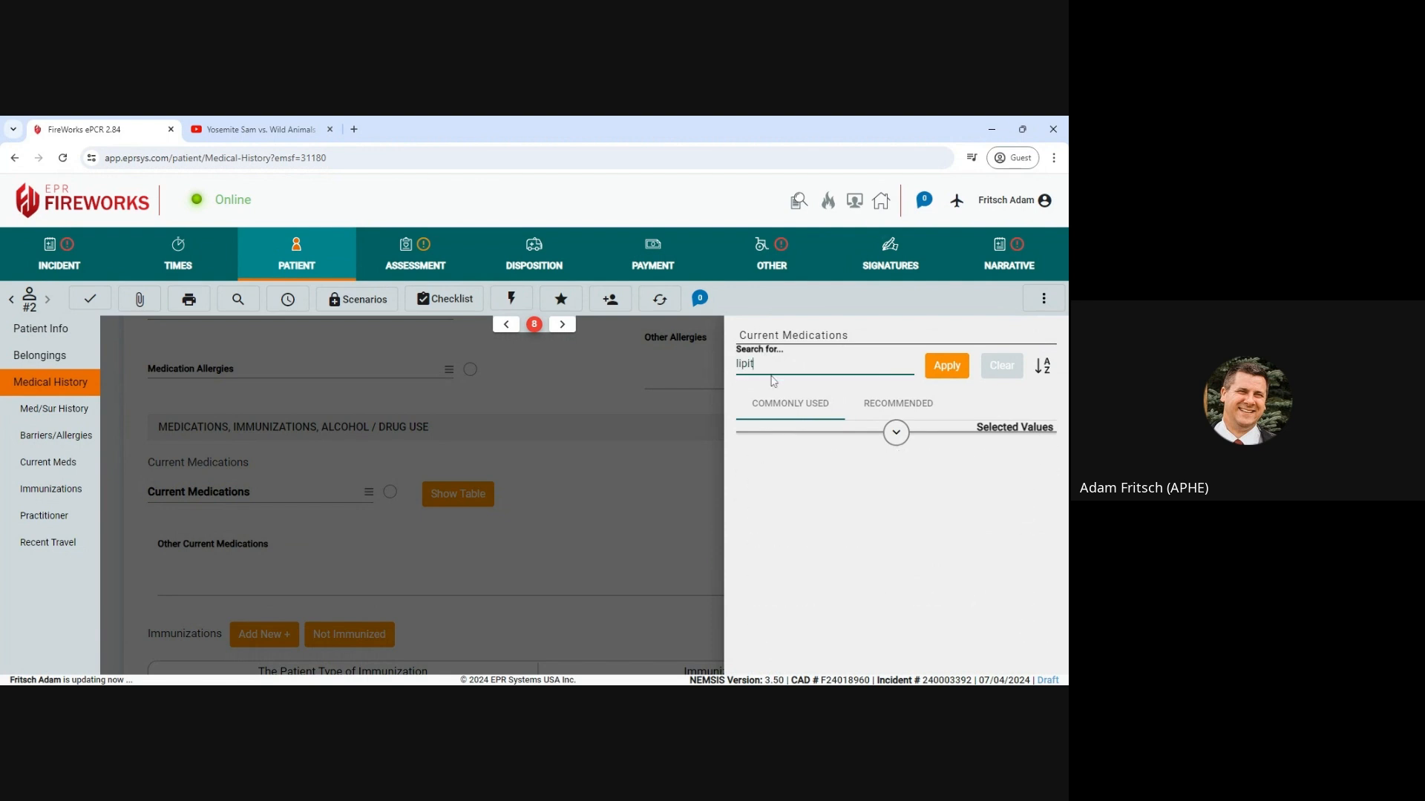
text(t)
click(888, 412)
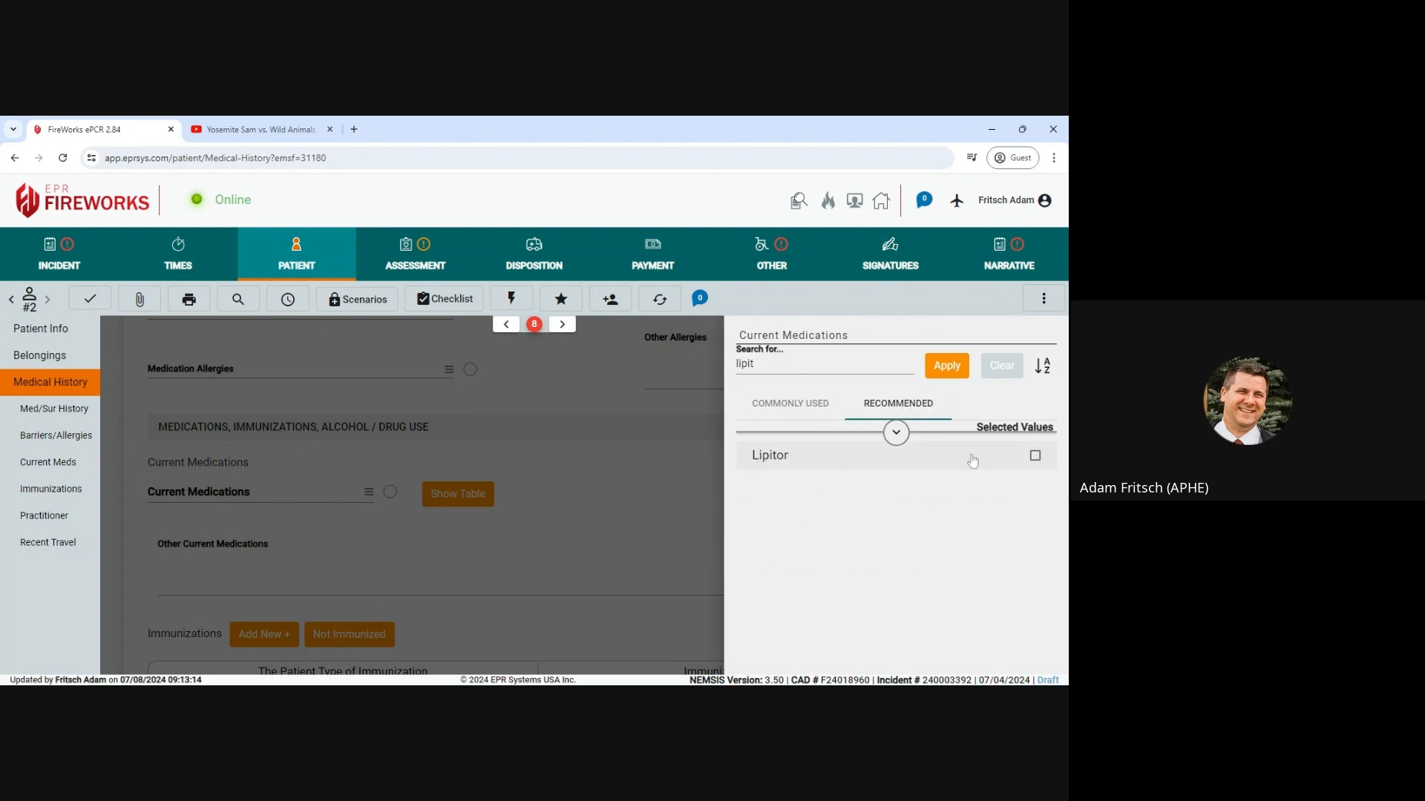
click(1035, 455)
Search the medications for "xana", "alpraz" and "metopro", and apply the selected medications to Current Medications
double_click(745, 364)
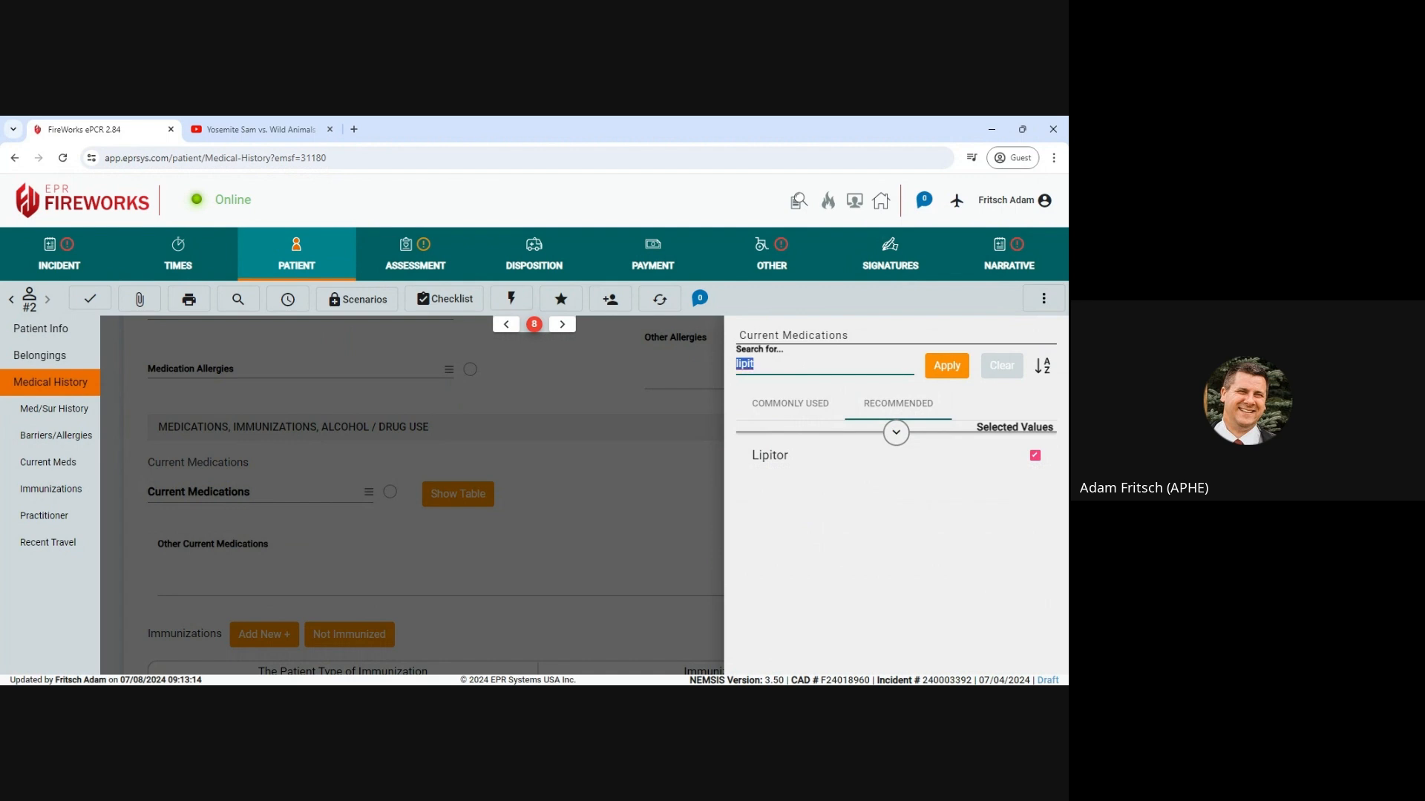
text(xana)
click(785, 415)
click(874, 407)
click(785, 374)
key(ctrl+a)
text(alpraz)
key(ctrl+a)
text(metoprol)
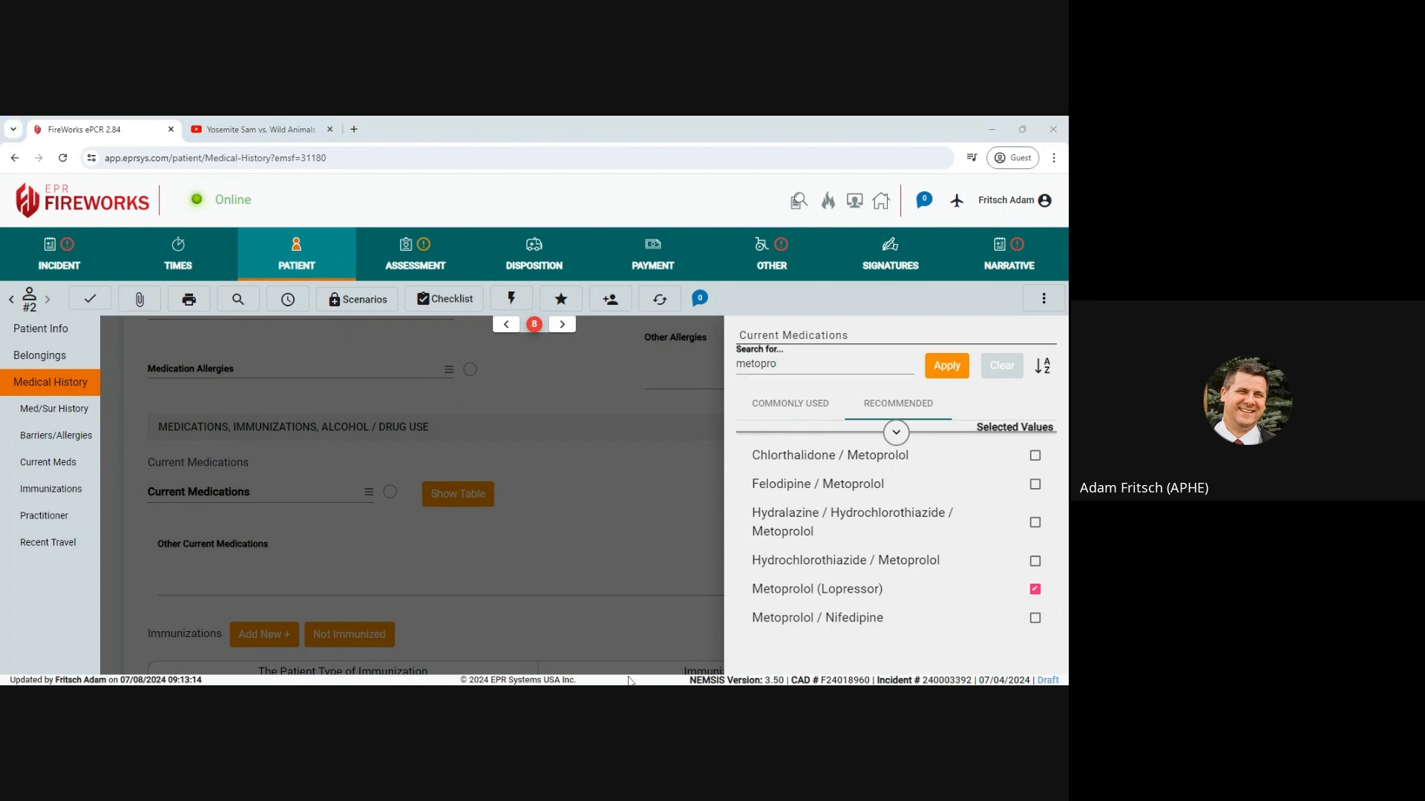
key(alt+Tab)
click(947, 366)
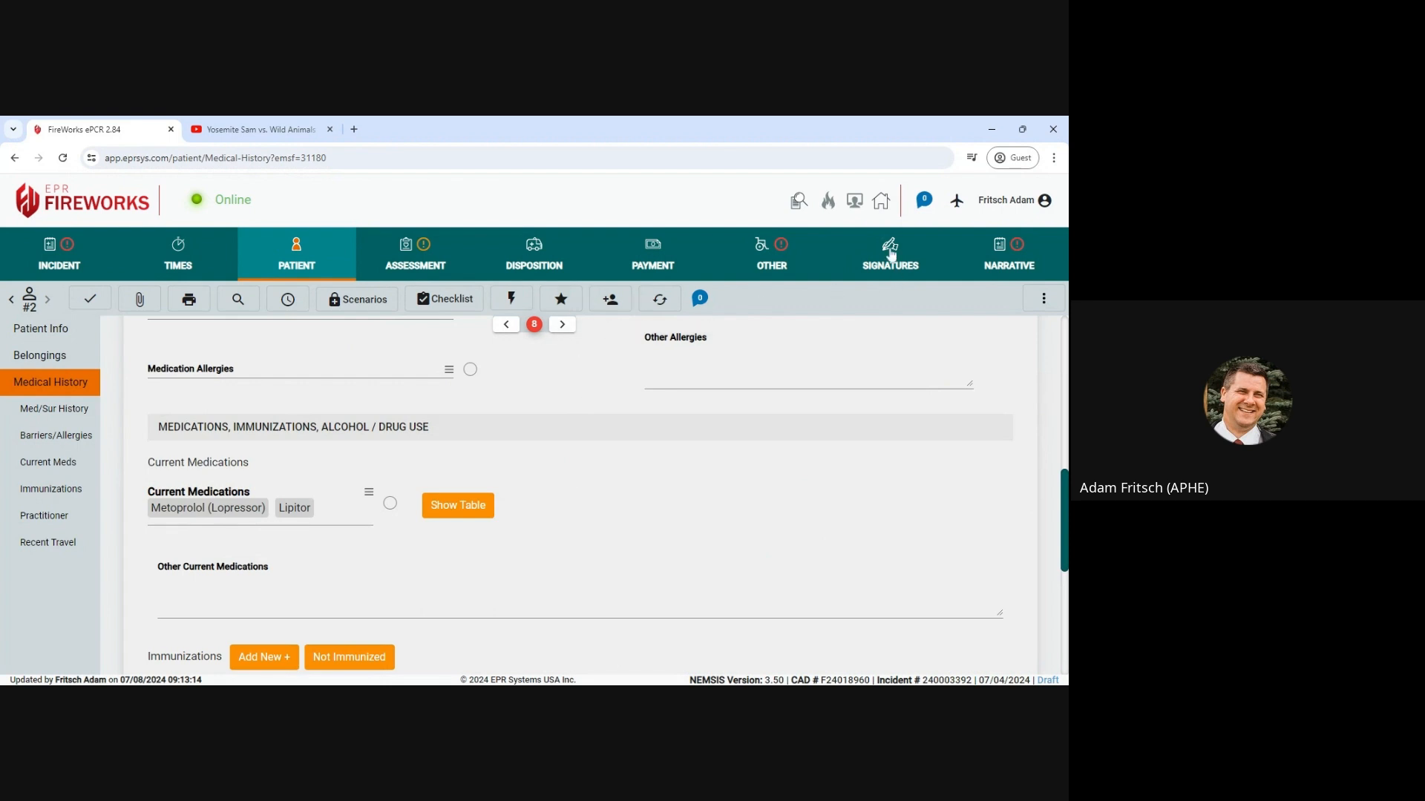
Open the Signature form from Quick Actions and fill in the patient's name automatically on the Patient signature row
click(511, 302)
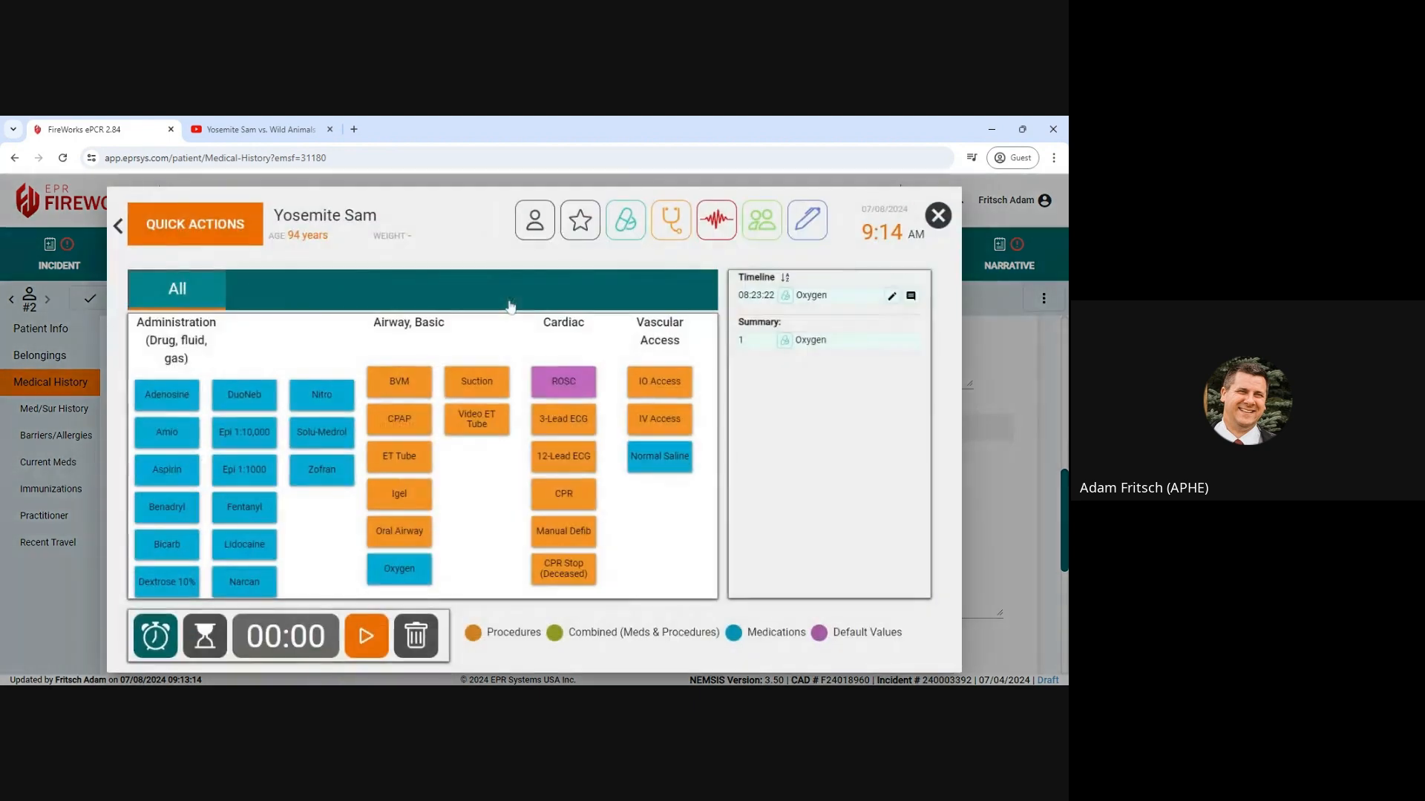
click(817, 222)
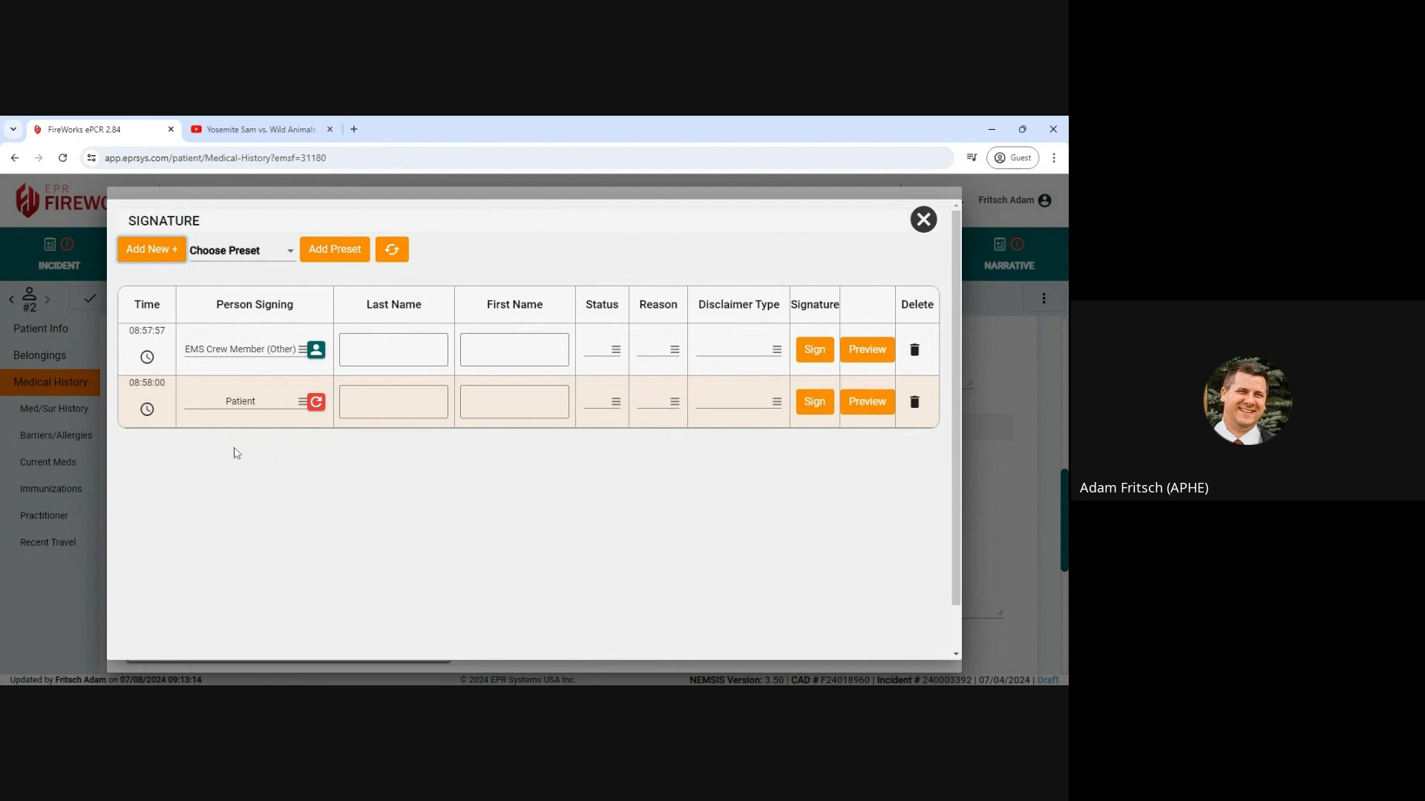
click(318, 404)
Set the status of the Patient signature to Signed
click(594, 407)
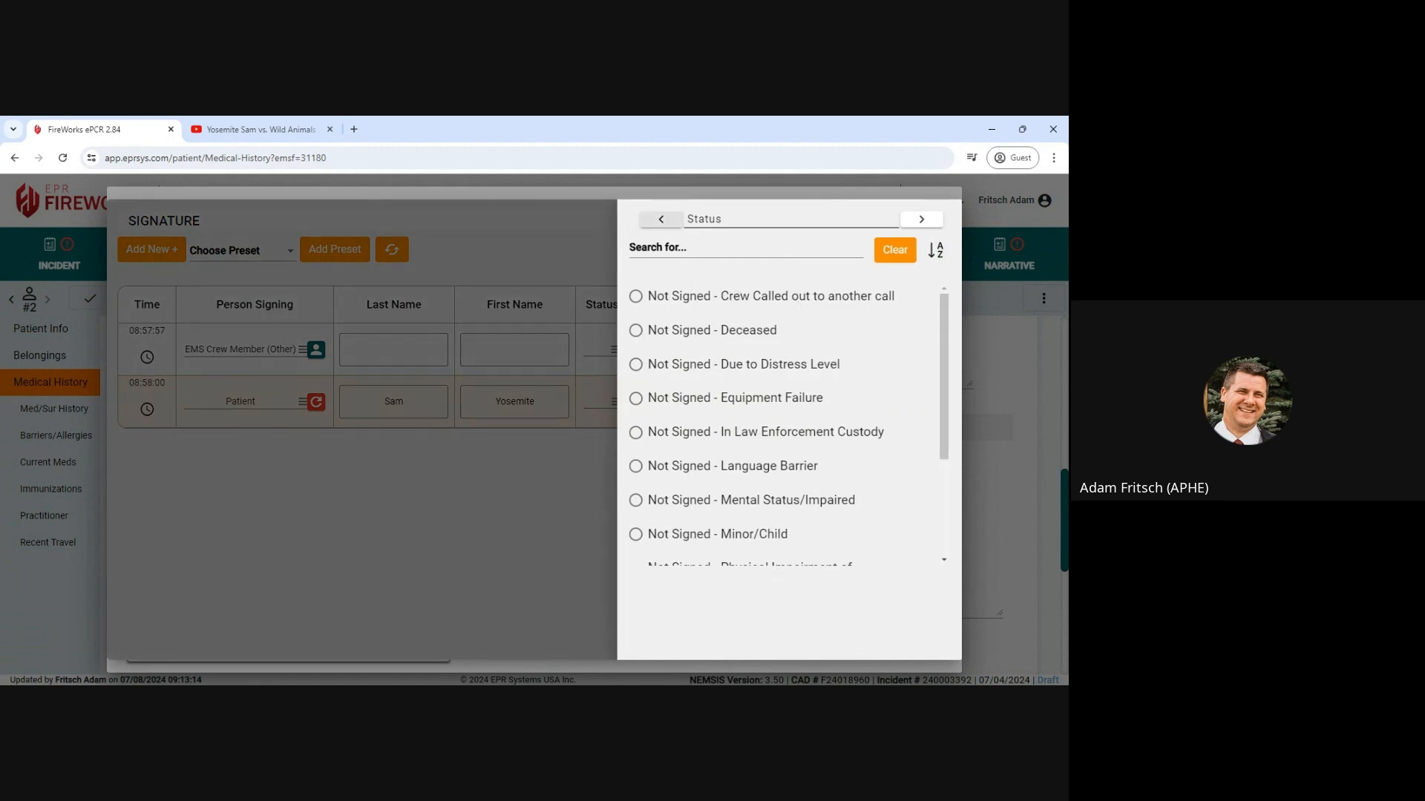
click(613, 685)
scroll(944, 421, down, 1)
scroll(944, 421, down, 5)
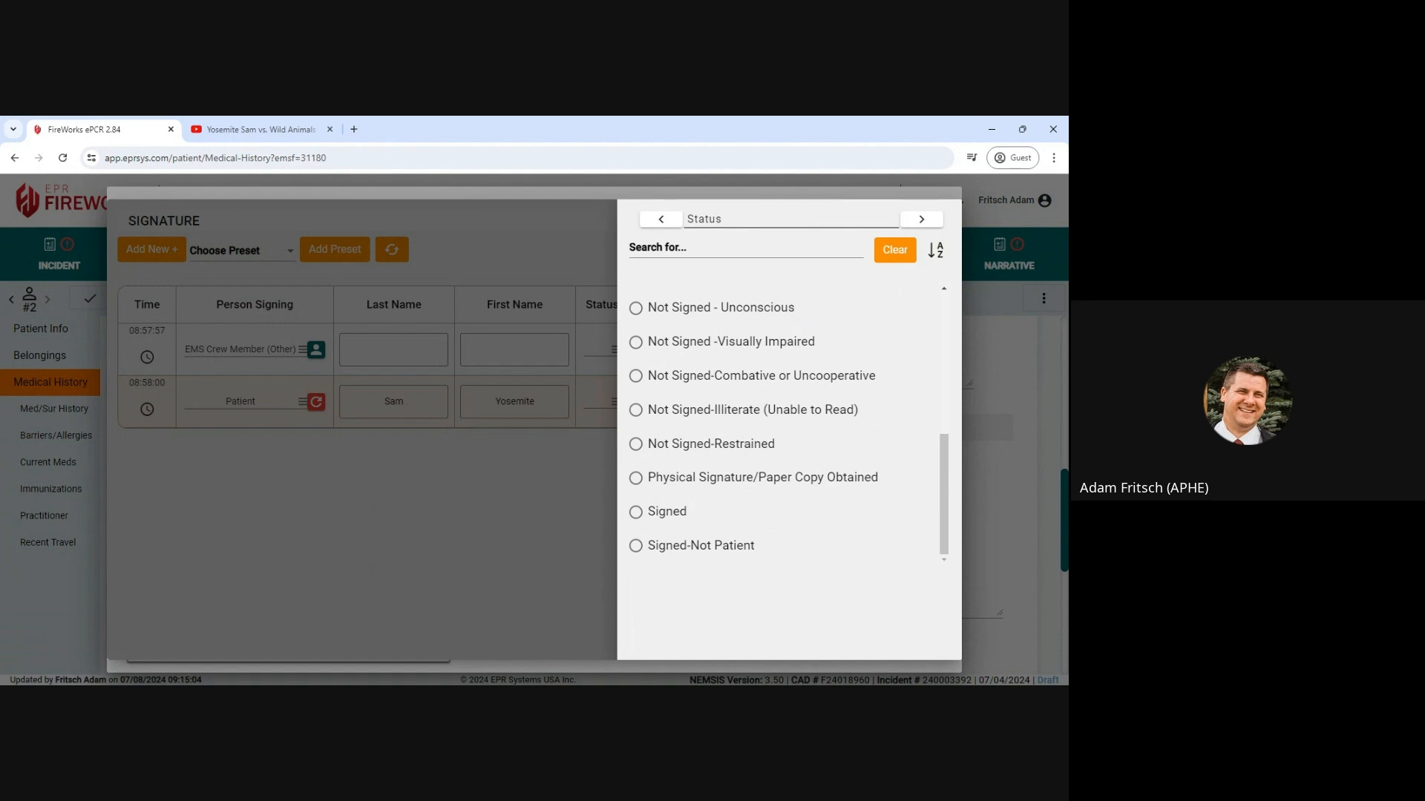
click(668, 512)
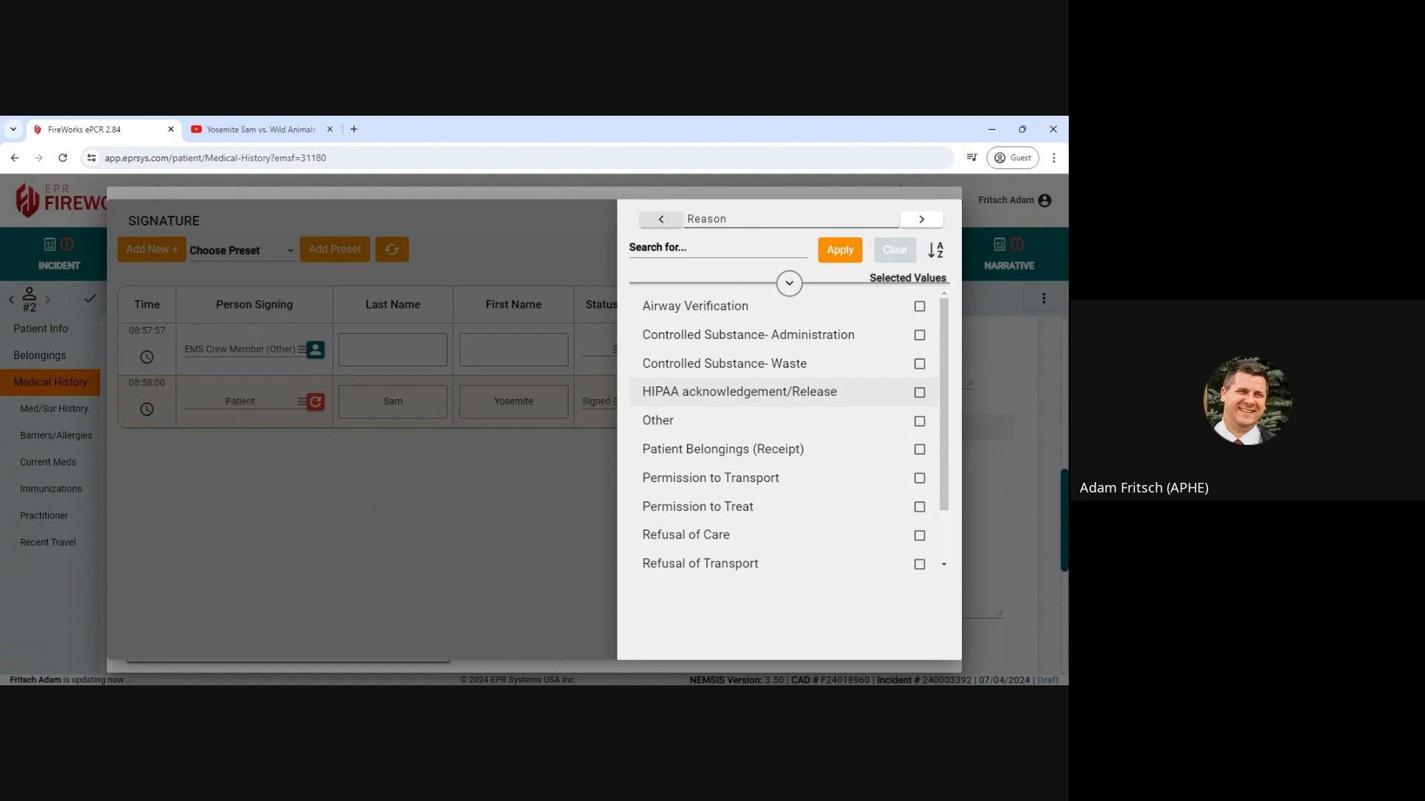
Select HIPAA acknowledgement/Release, Permission to Treat, Permission to Transport and Release for Billing as reasons for the Patient signature
click(917, 394)
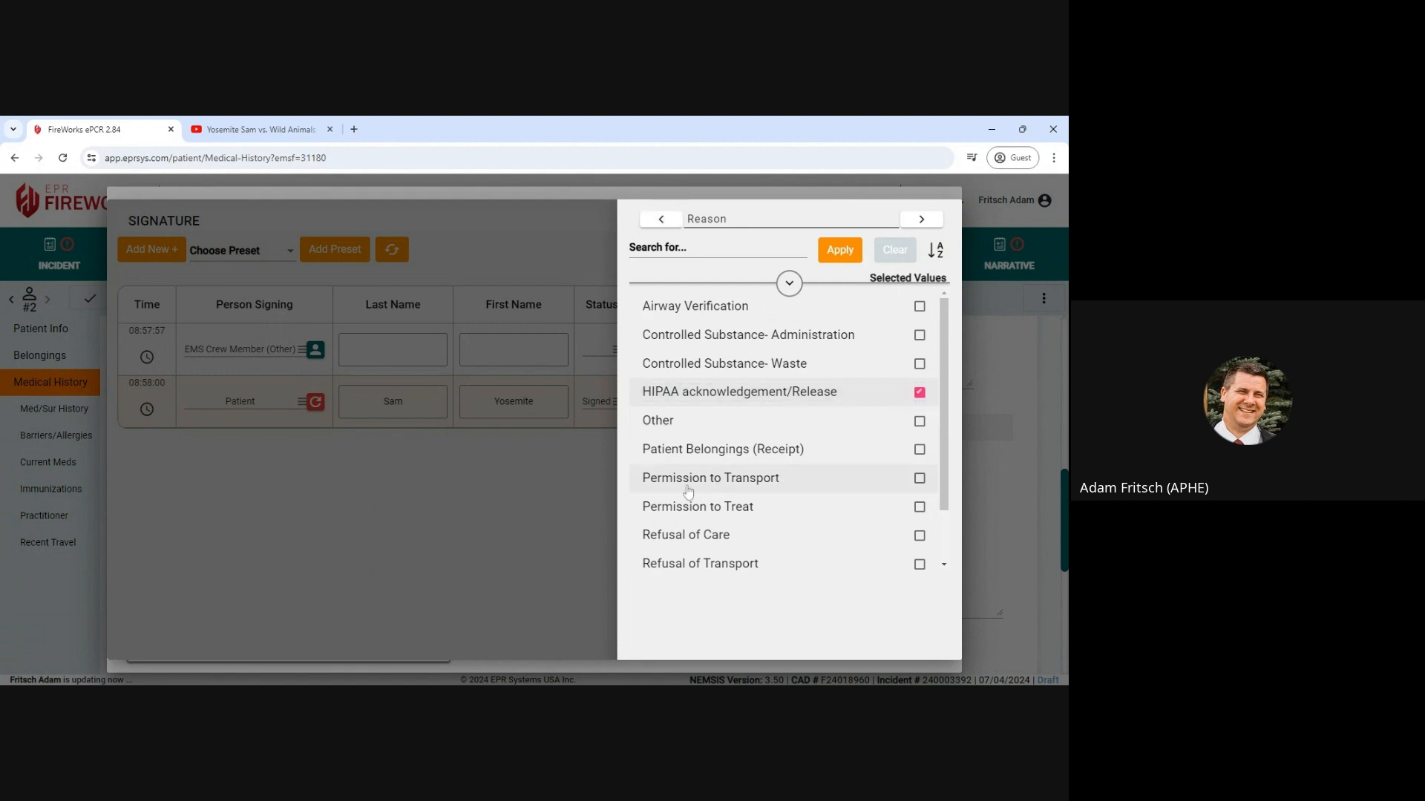
click(919, 508)
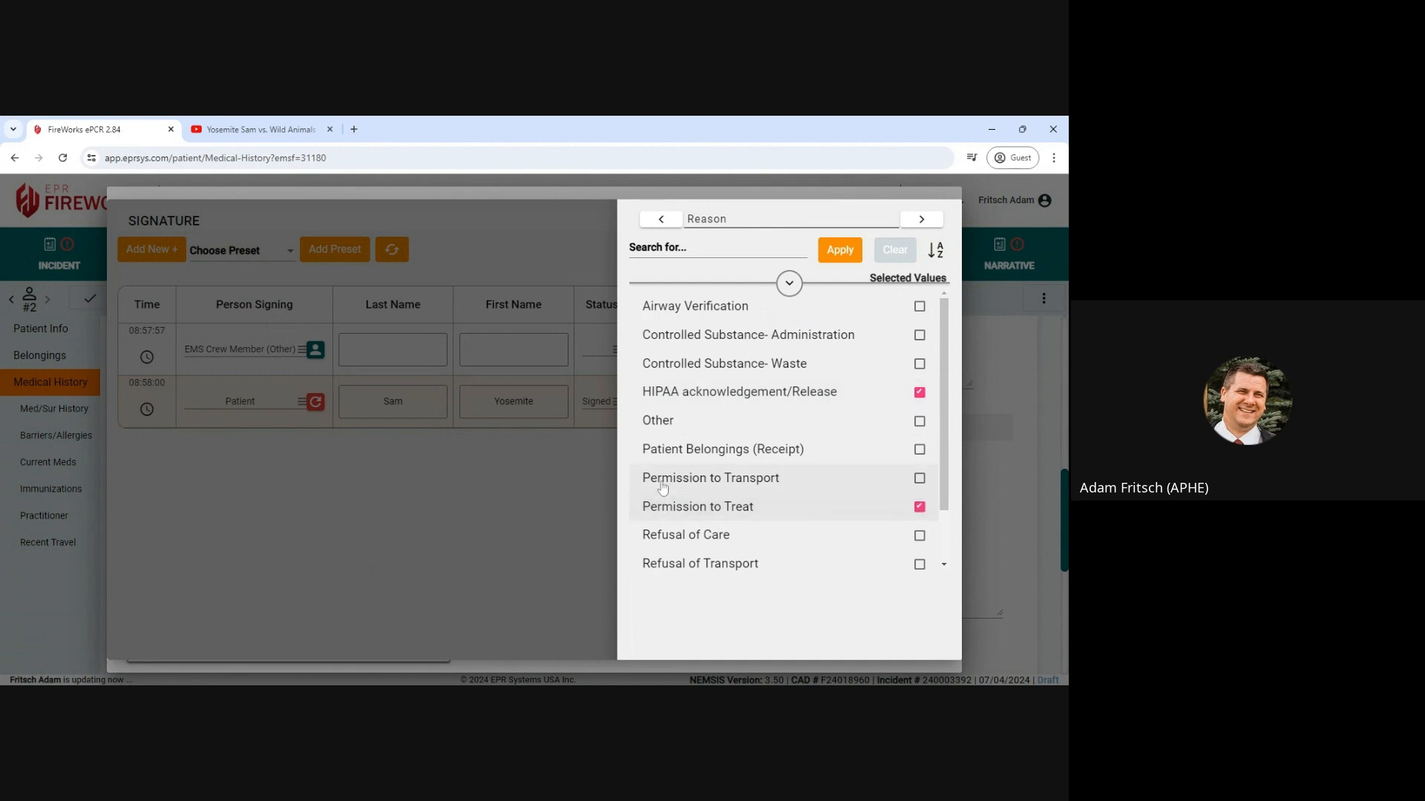
click(920, 479)
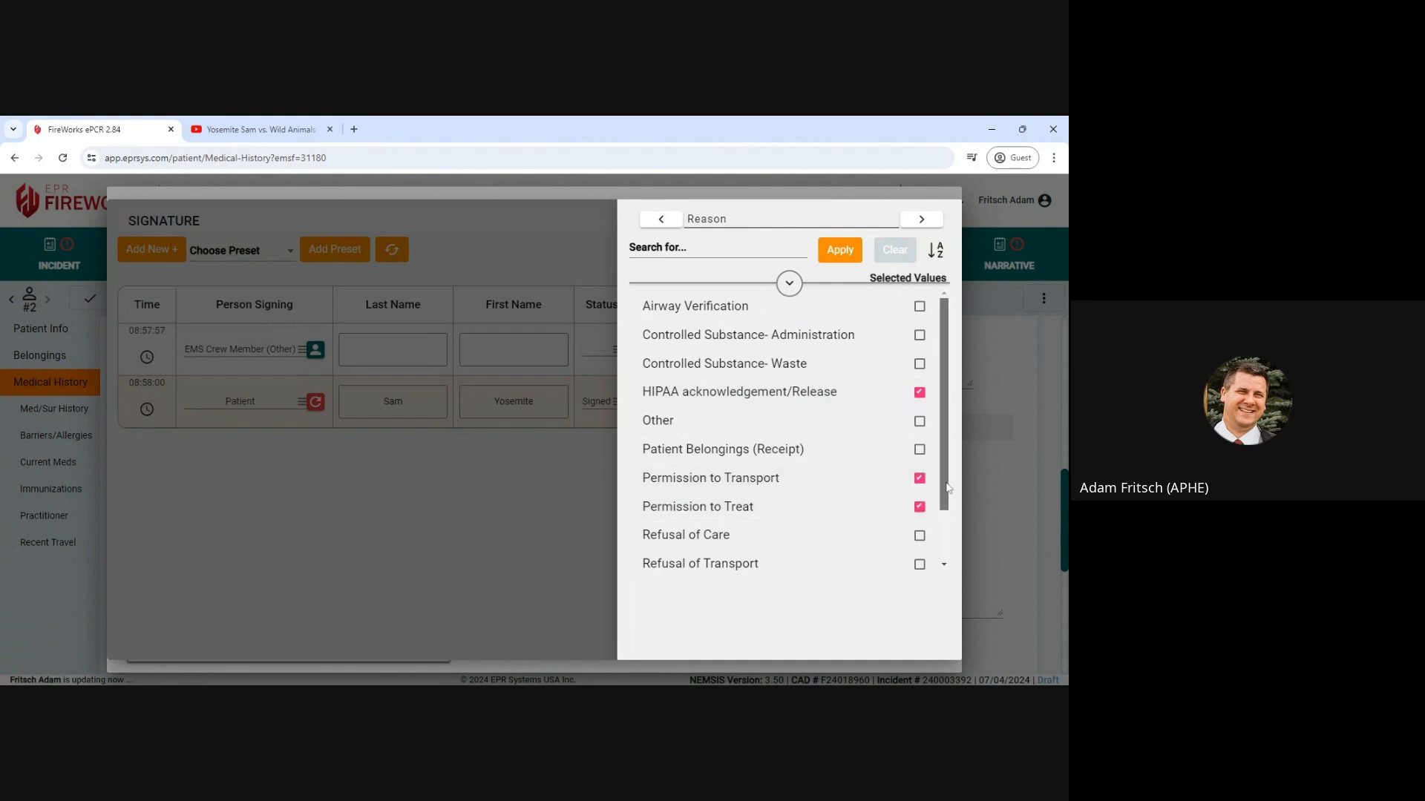
scroll(949, 487, down, 1)
click(920, 527)
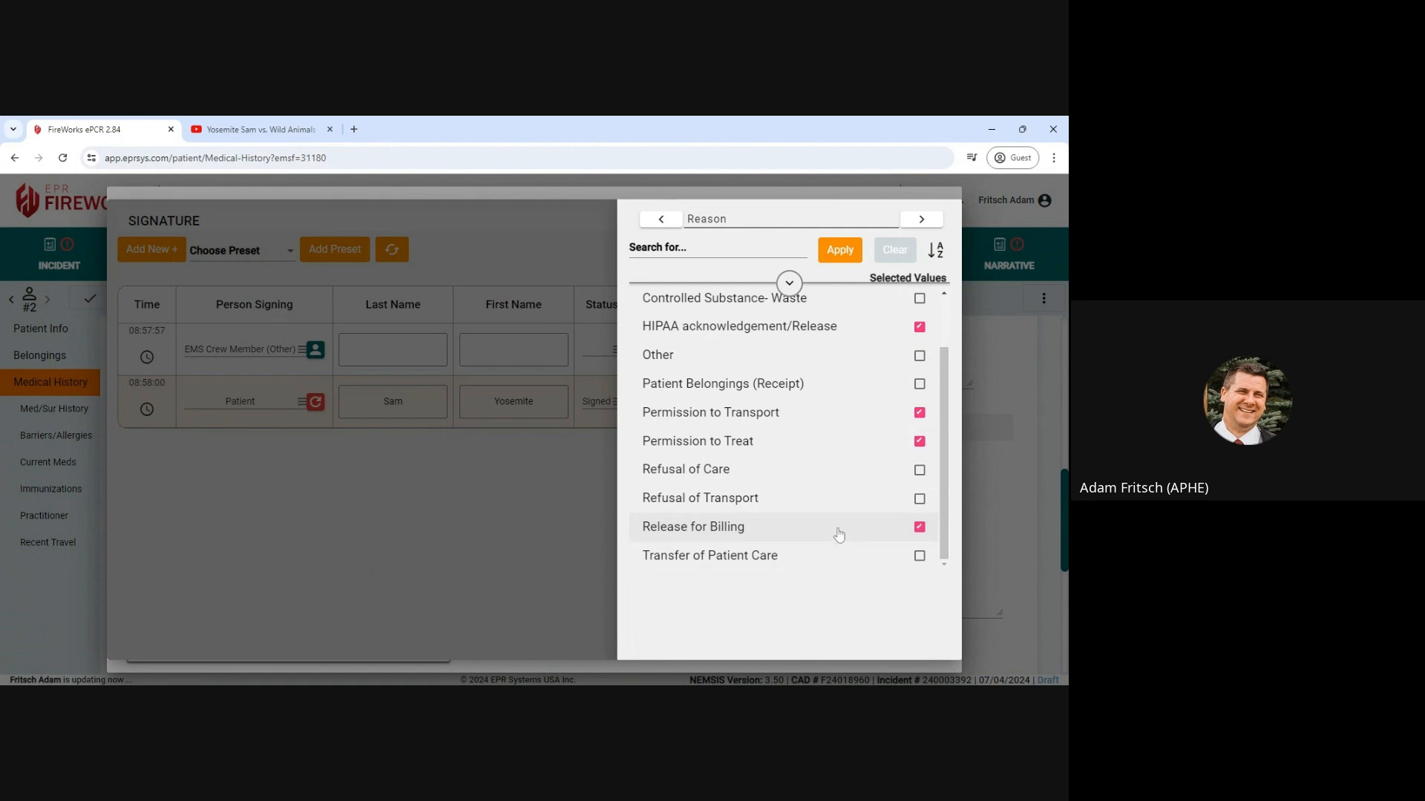
Try replacing Permission to Transport with Refusal of Transport, toggling Permission to Treat and Refusal of Care off and on as alternatives
click(918, 413)
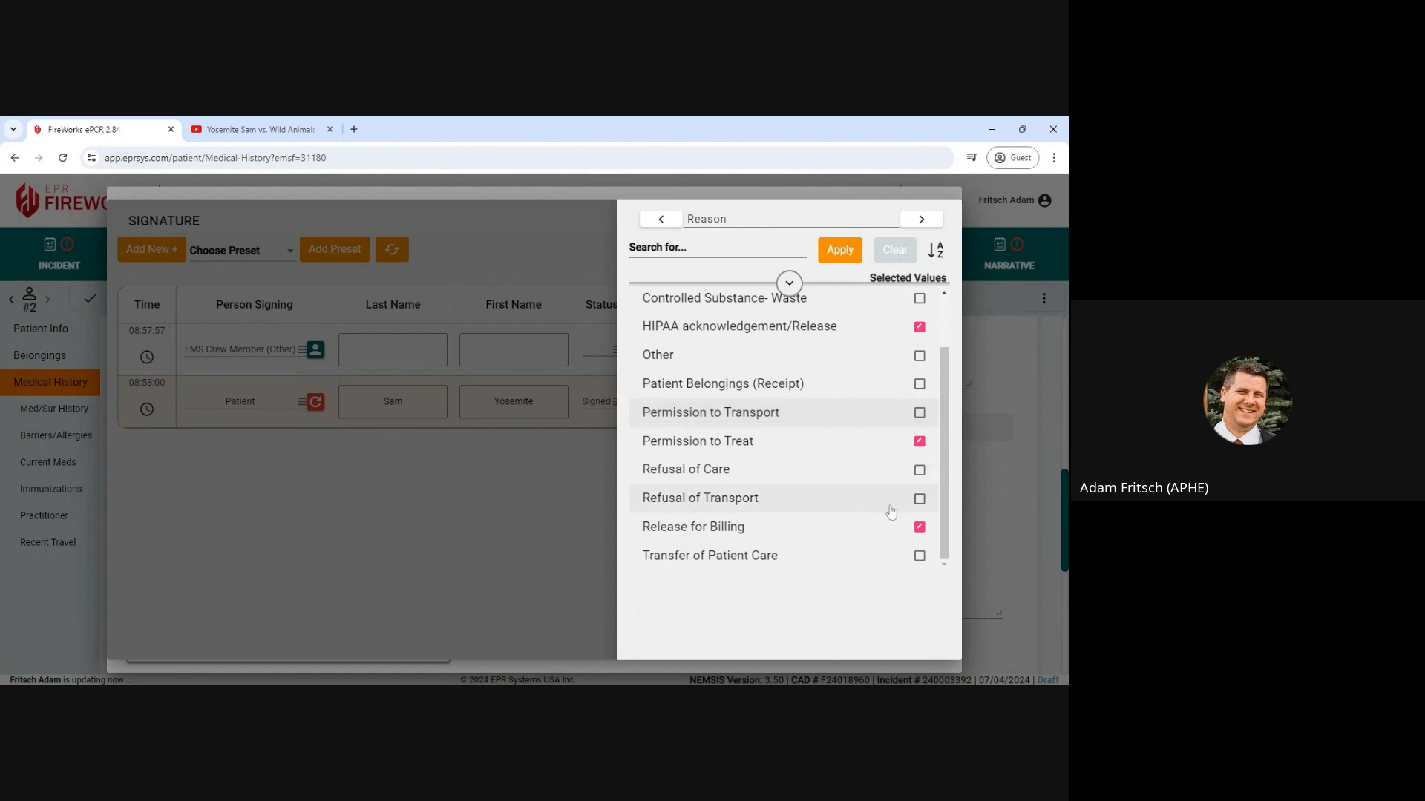
click(918, 499)
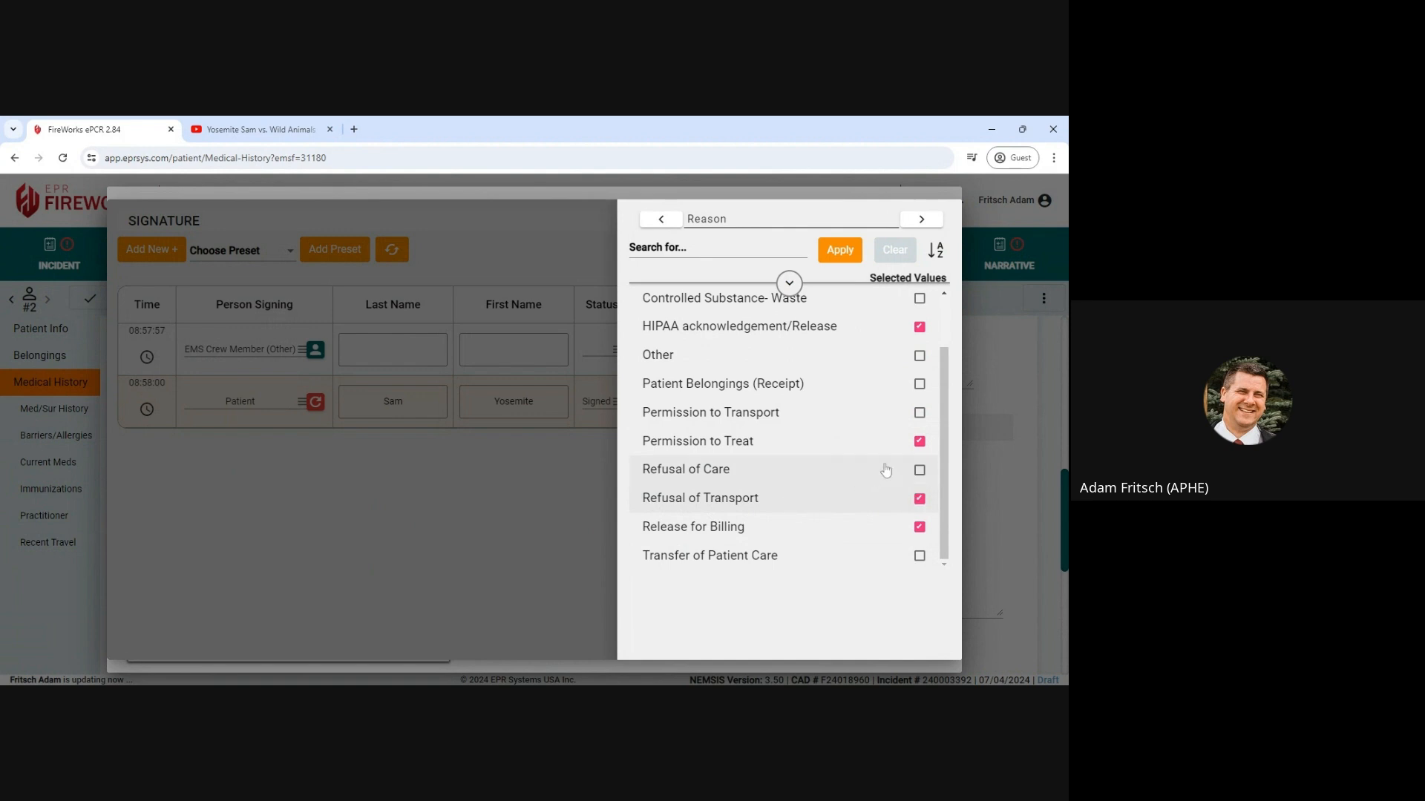
click(920, 442)
click(711, 472)
click(921, 471)
click(919, 441)
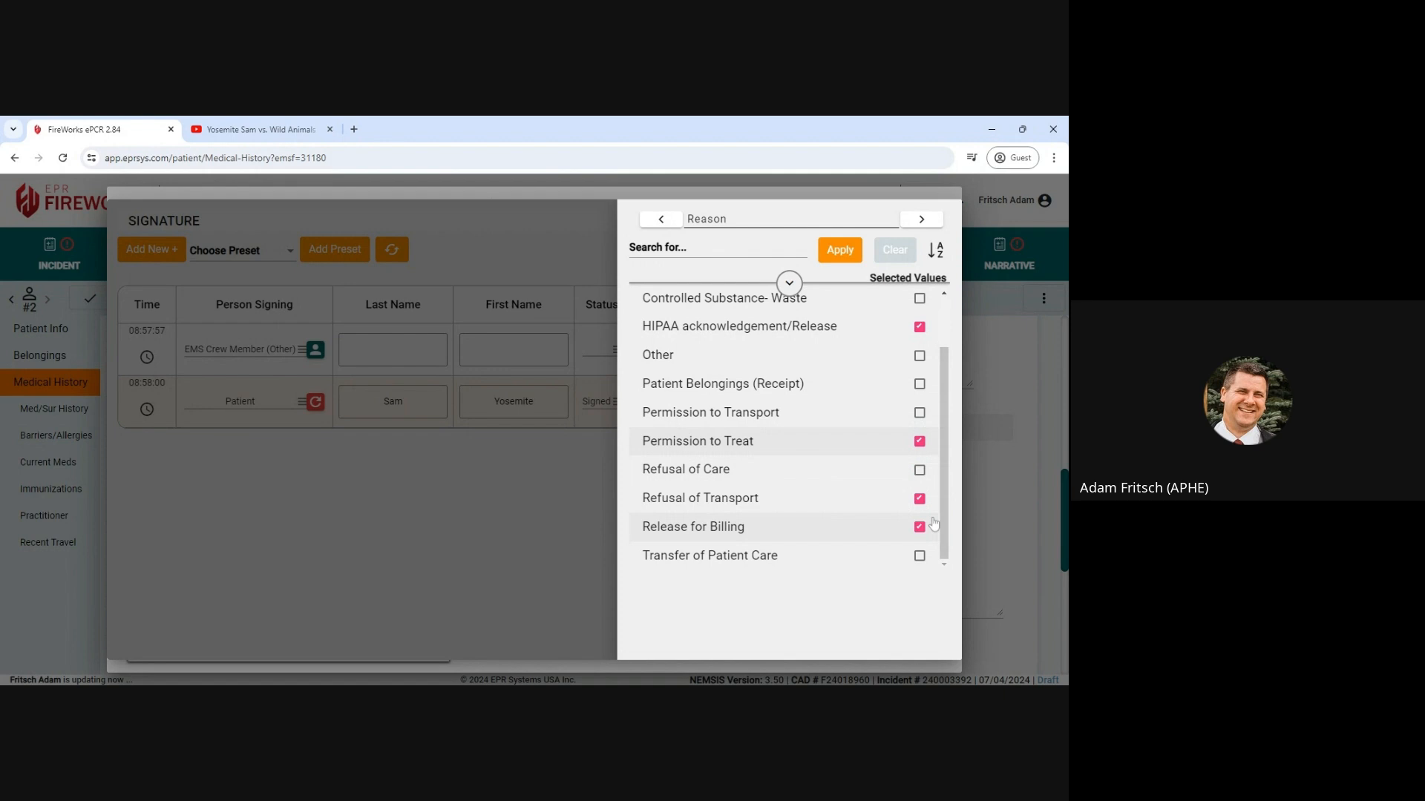
Review the reason options, reselect Permission to Transport and deselect Refusal of Transport
scroll(949, 345, up, 2)
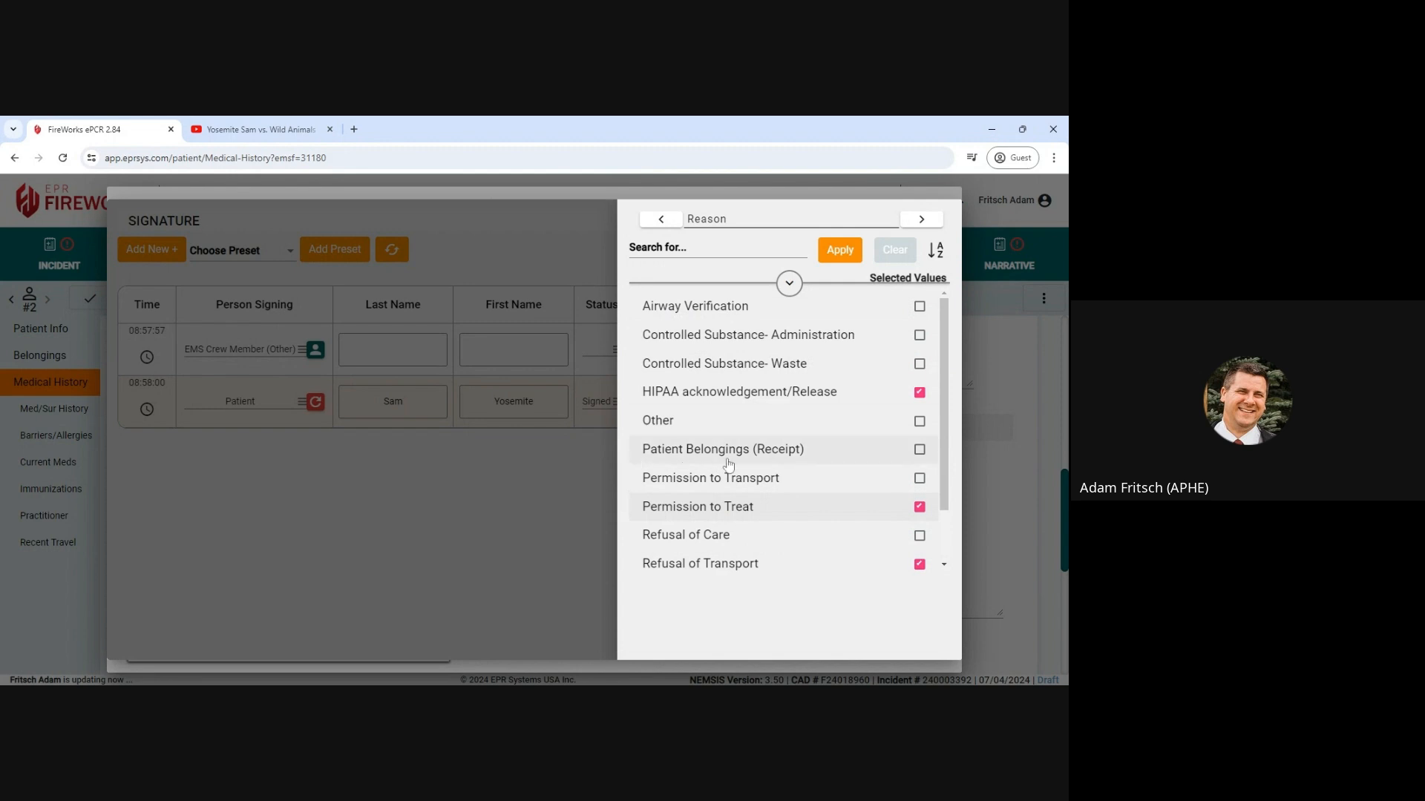
scroll(728, 464, down, 2)
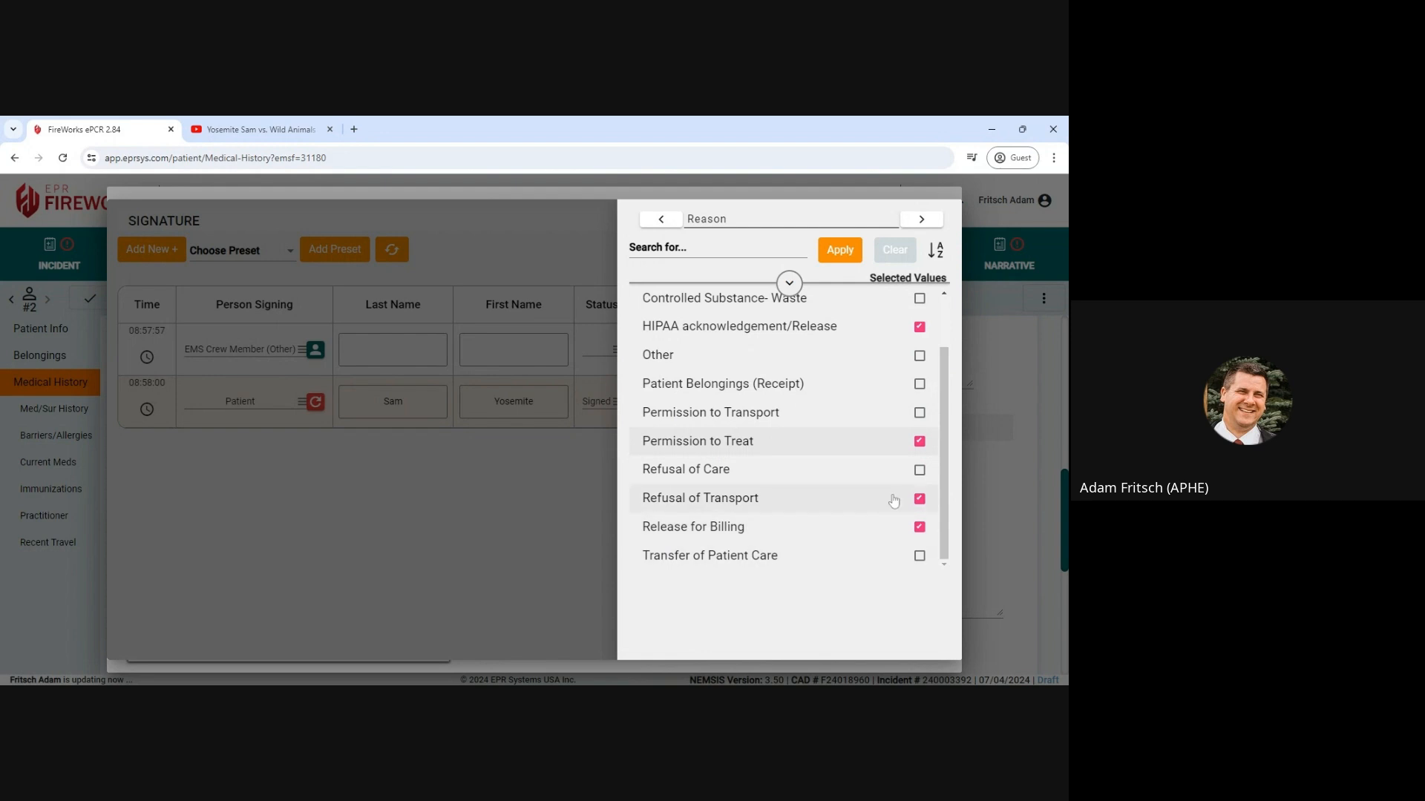
scroll(895, 454, up, 2)
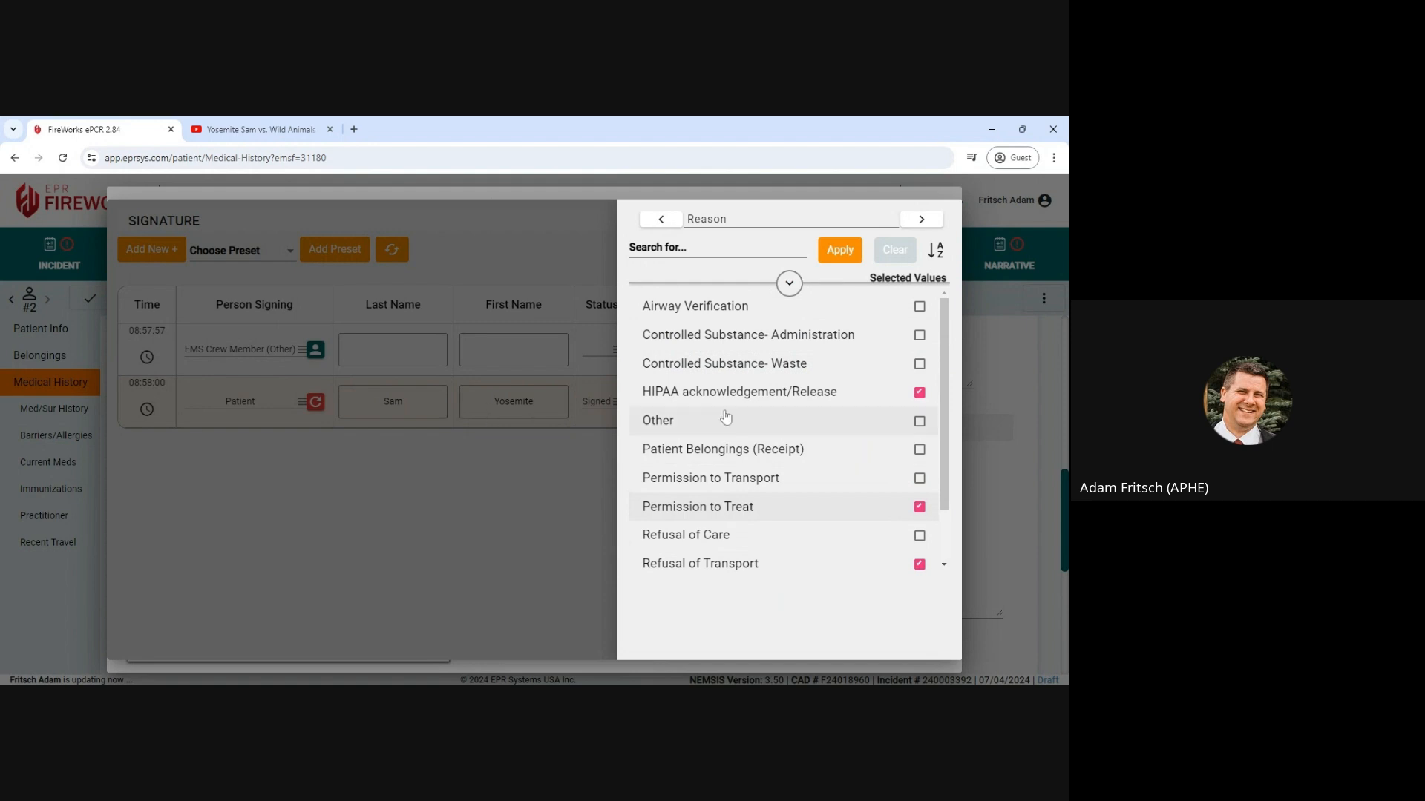
click(862, 481)
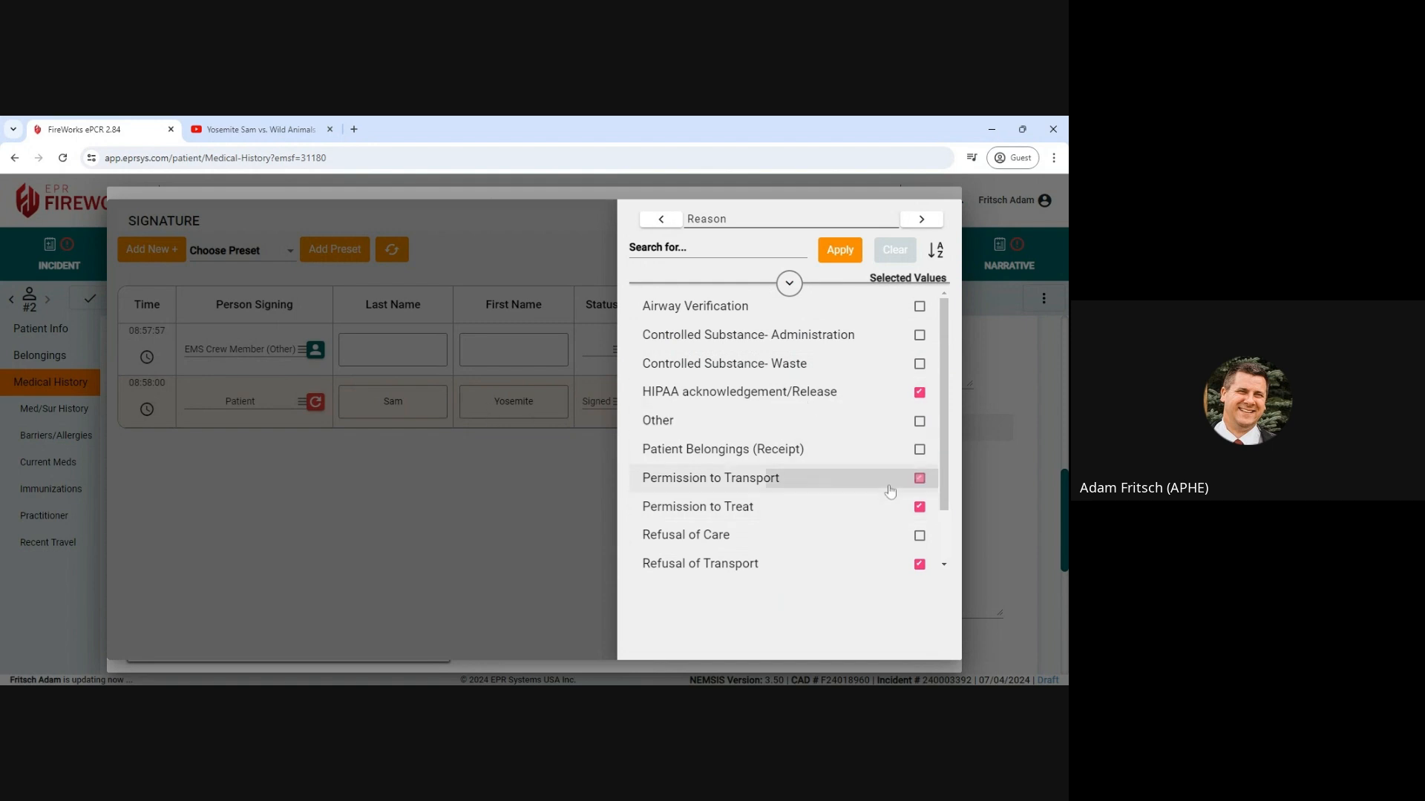
click(853, 564)
Apply the selected reasons to the Patient signature and leave its disclaimer type cleared
scroll(863, 532, down, 2)
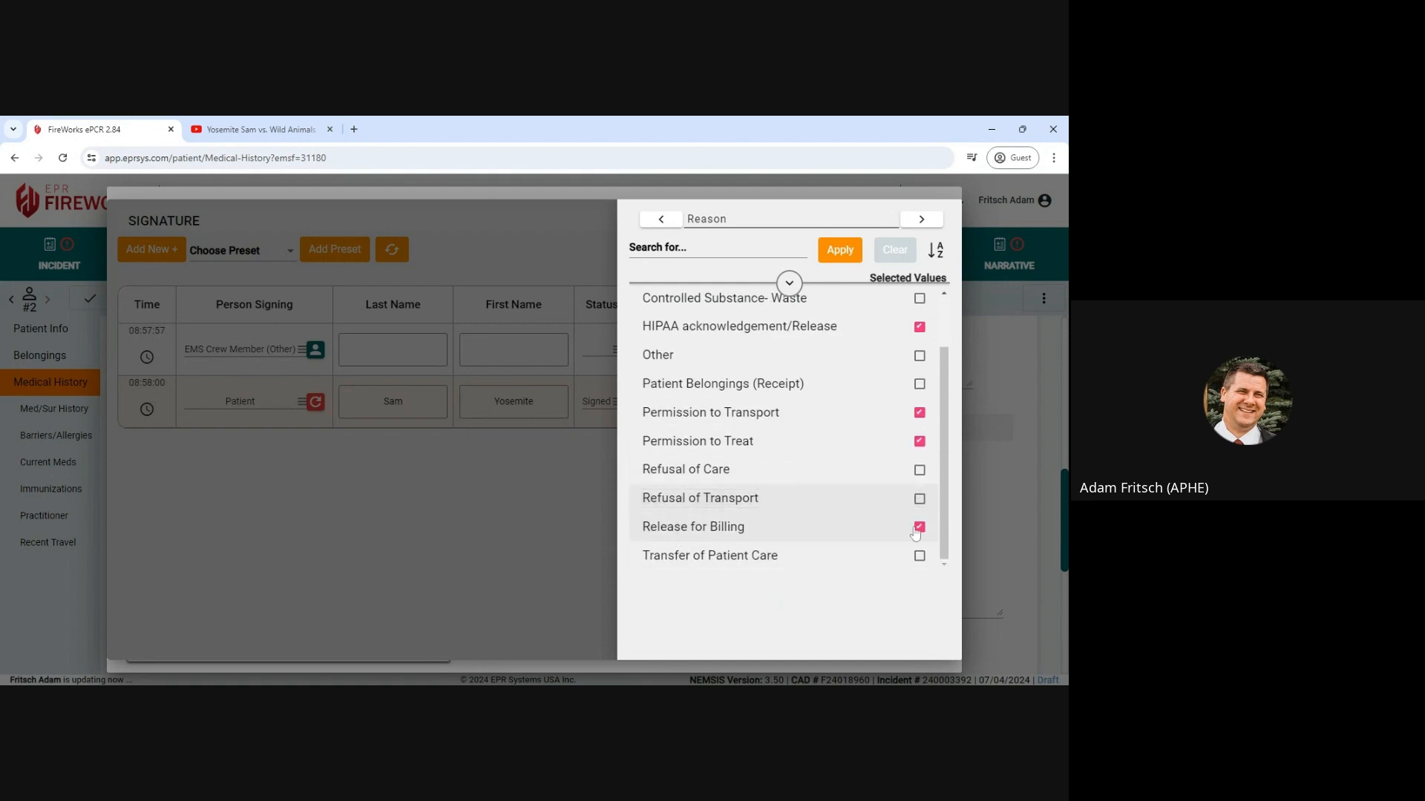
click(848, 255)
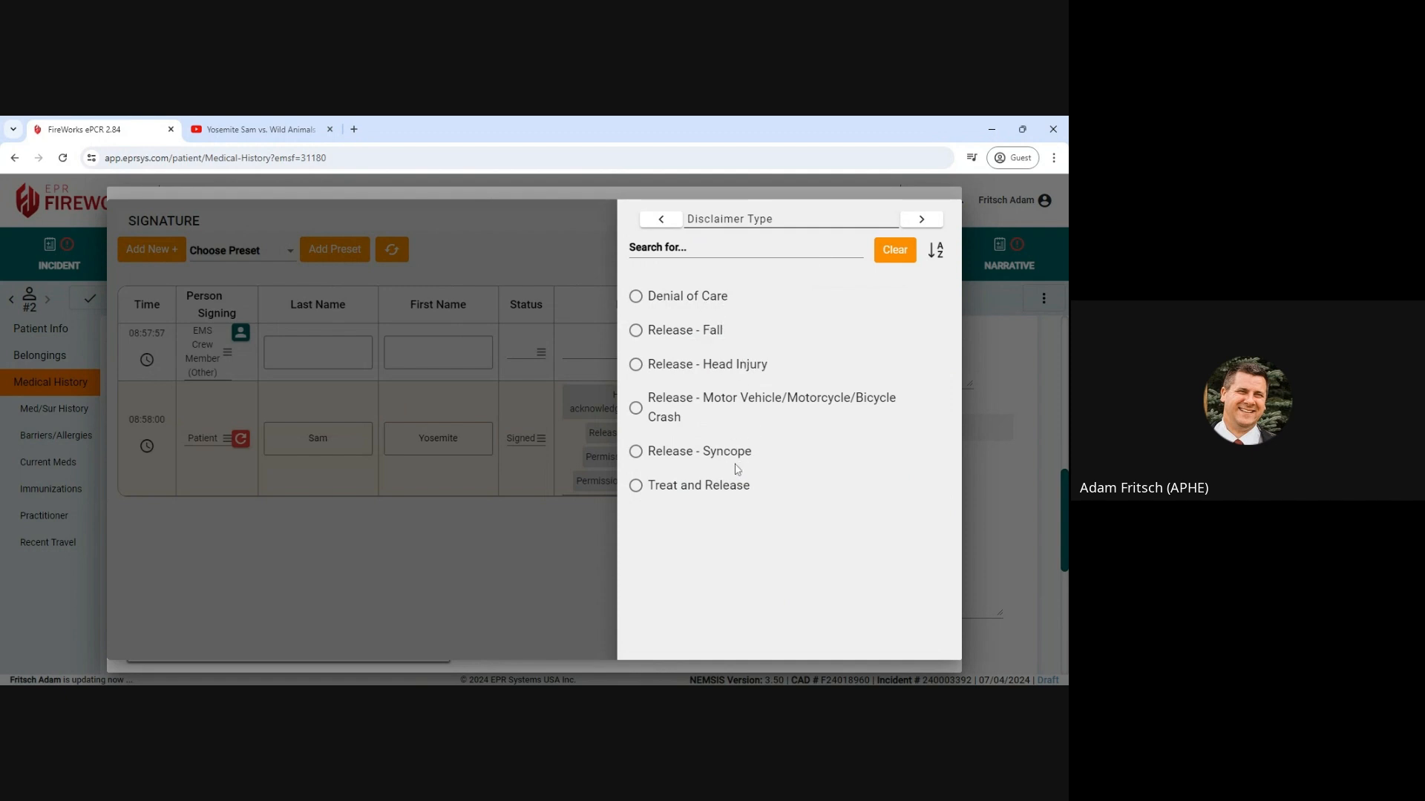
click(900, 248)
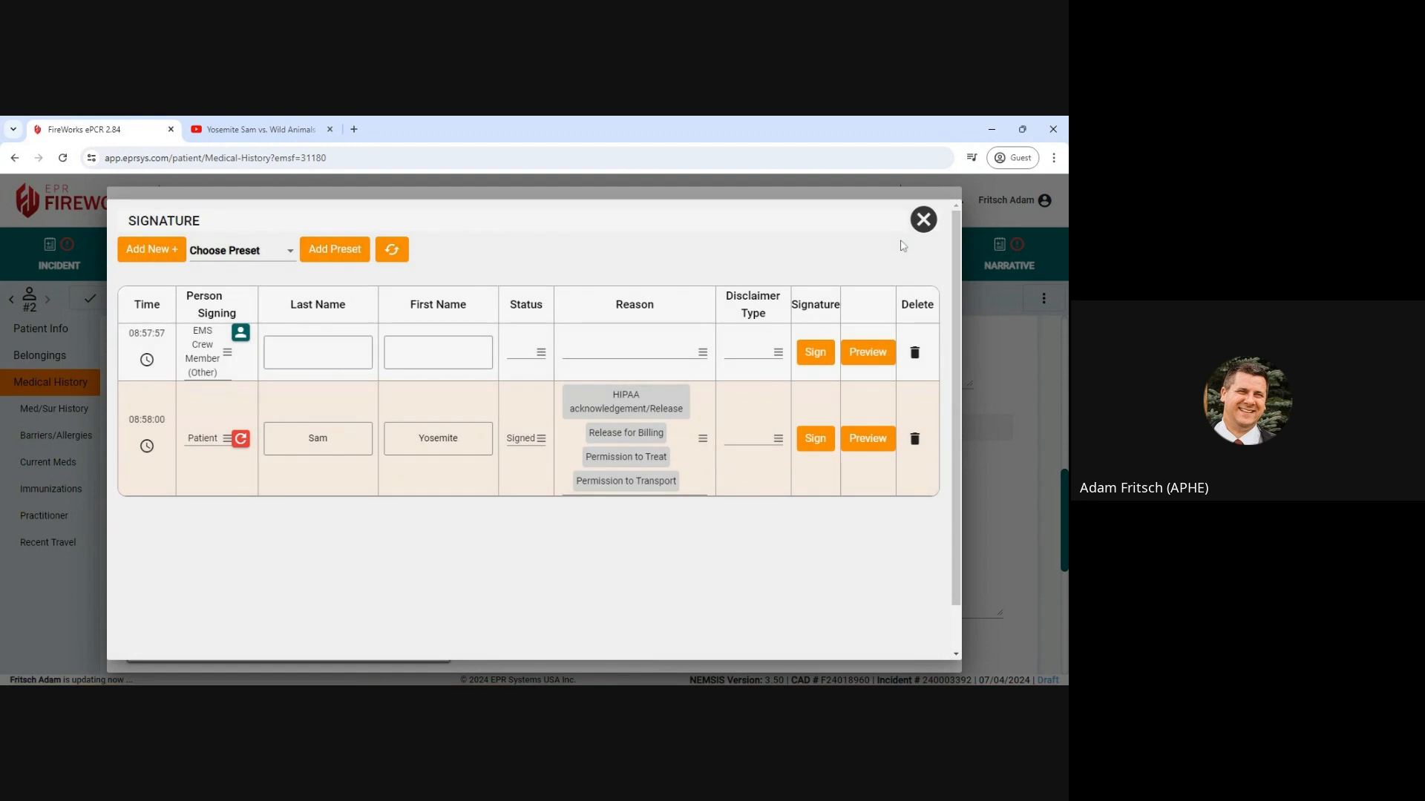
Acknowledge the disclaimer terms on the Patient row, draw the patient's initials as the signature and save it
click(817, 439)
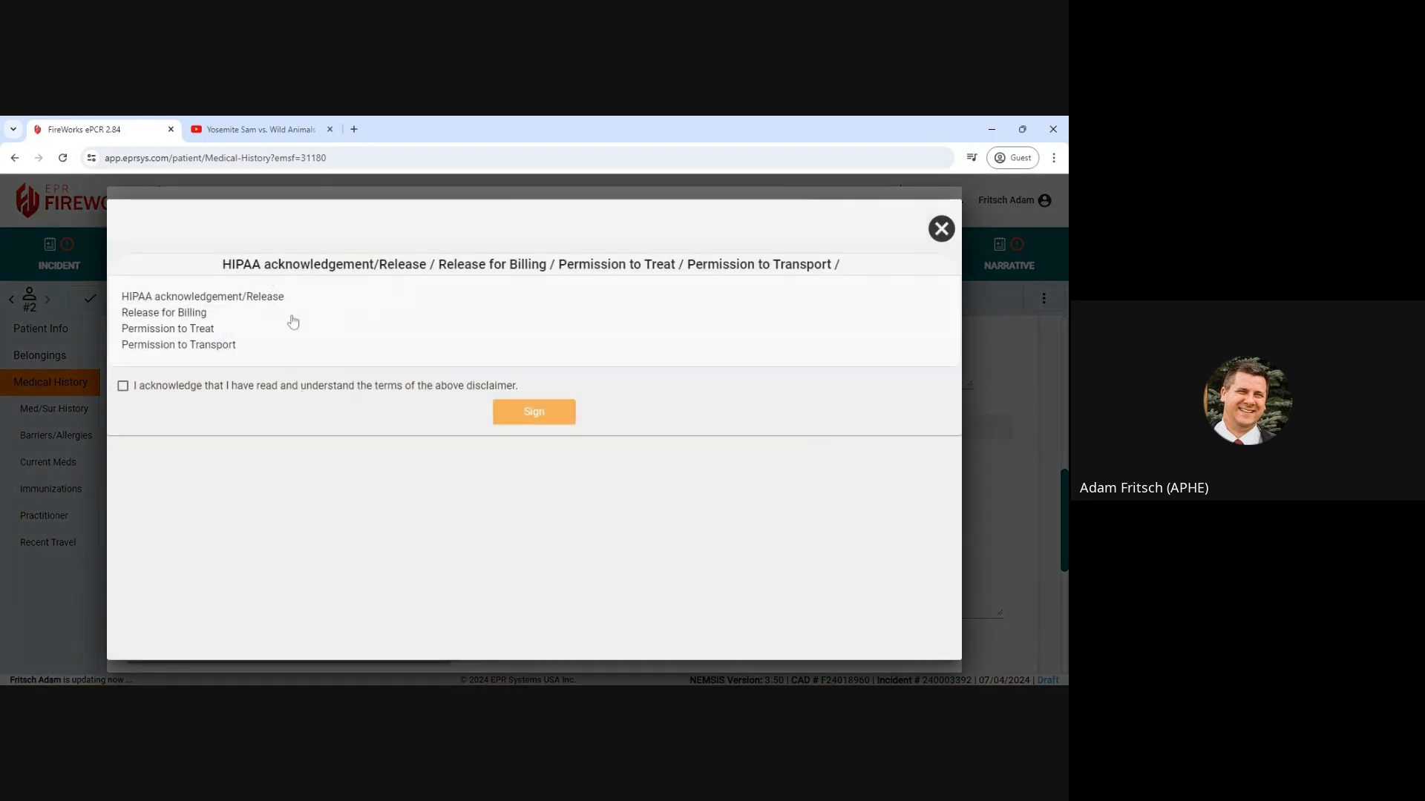
click(124, 387)
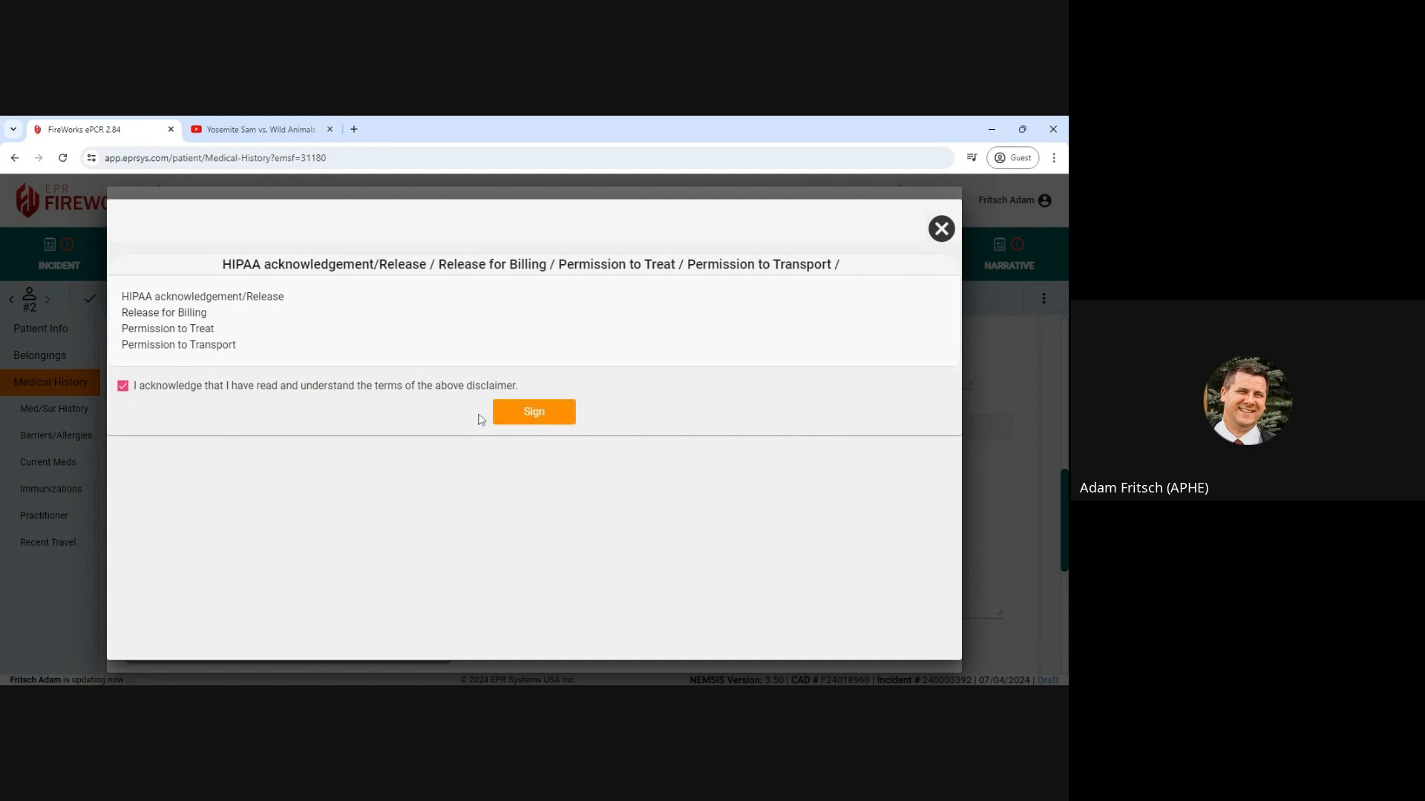
click(519, 415)
drag(341, 454, 387, 313)
drag(374, 483, 398, 549)
mouse_move(475, 304)
mouse_down()
mouse_move(421, 411)
mouse_move(405, 522)
mouse_up()
drag(308, 338, 375, 494)
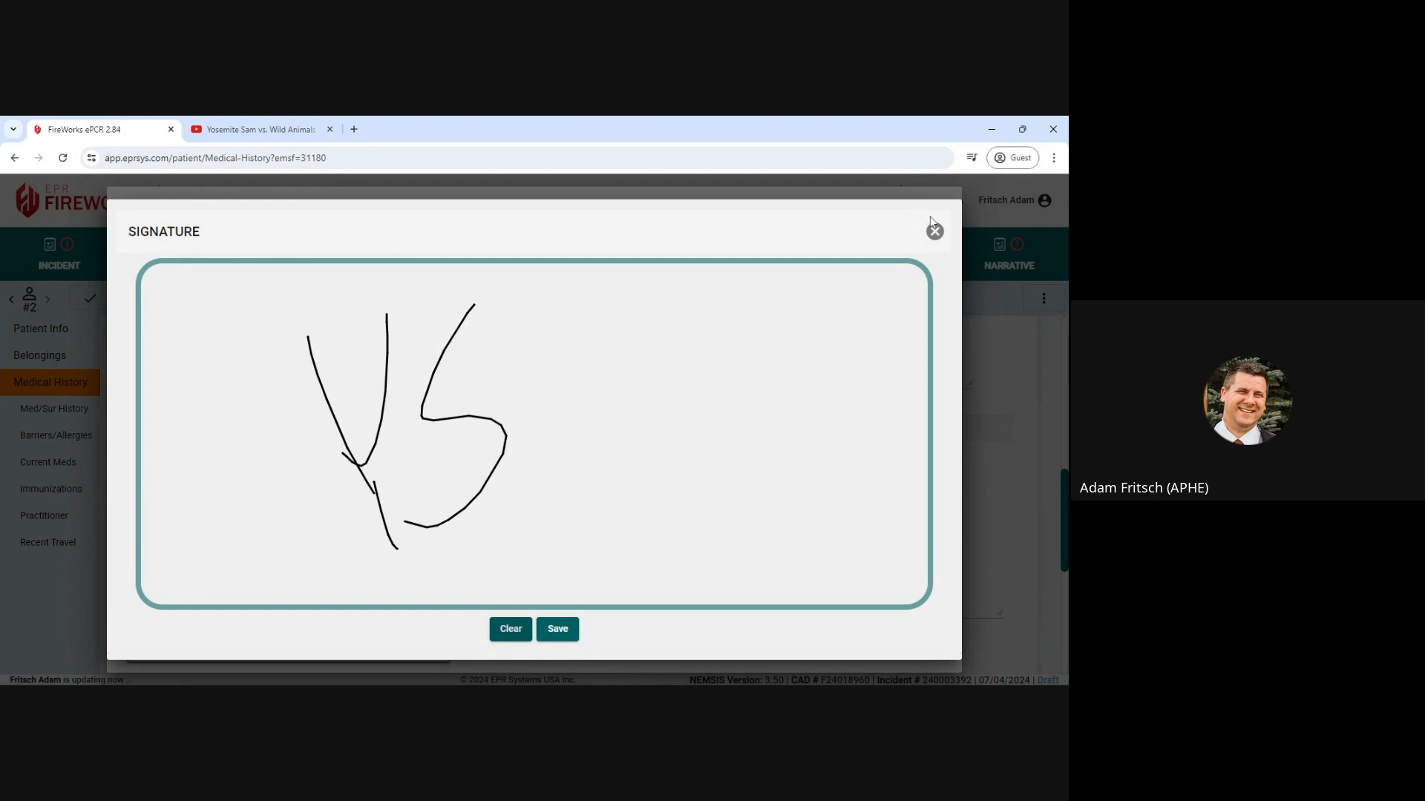
click(557, 631)
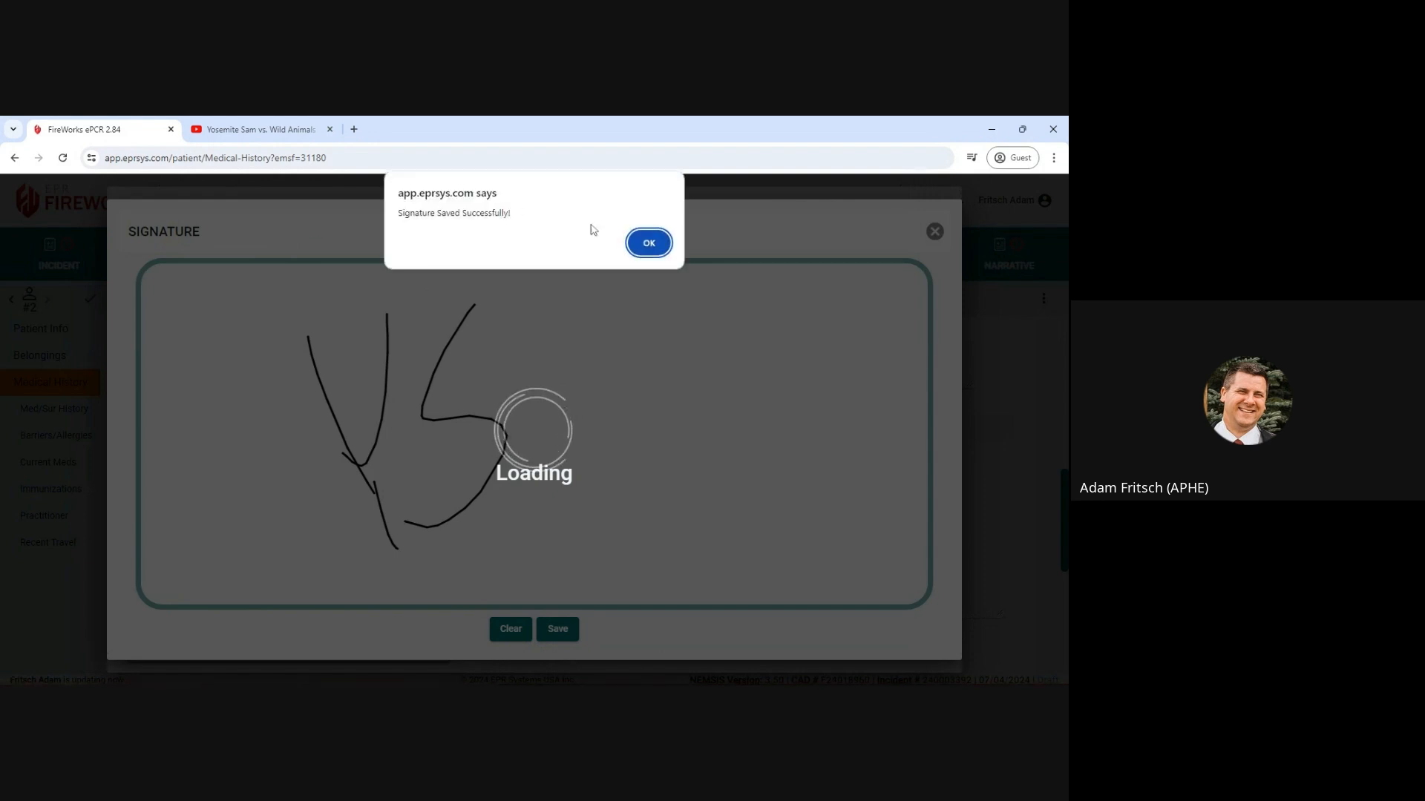
key(Return)
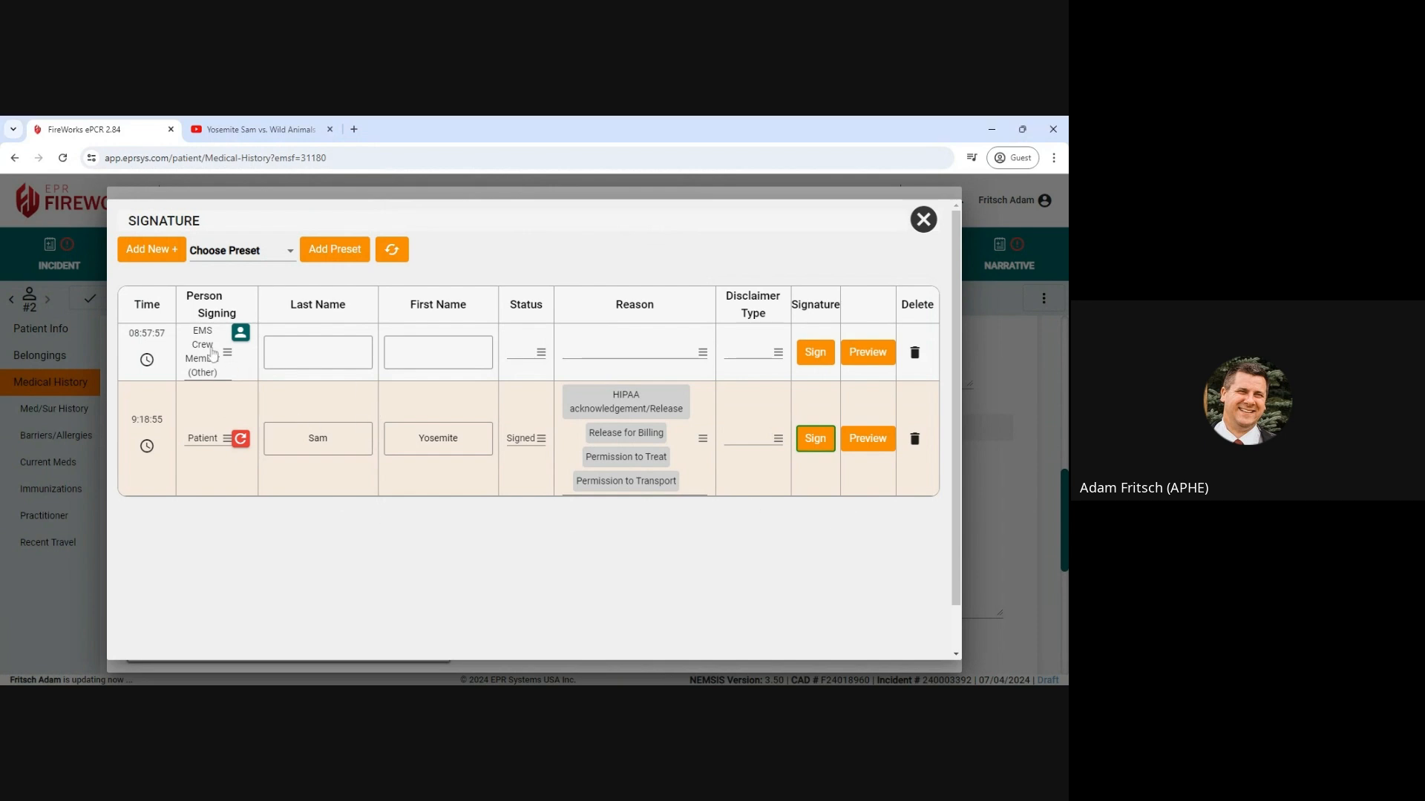
Fill in the crew member's name on the EMS Crew Member (Other) row, draw the crew member's initials as the signature and save it
click(241, 333)
click(653, 296)
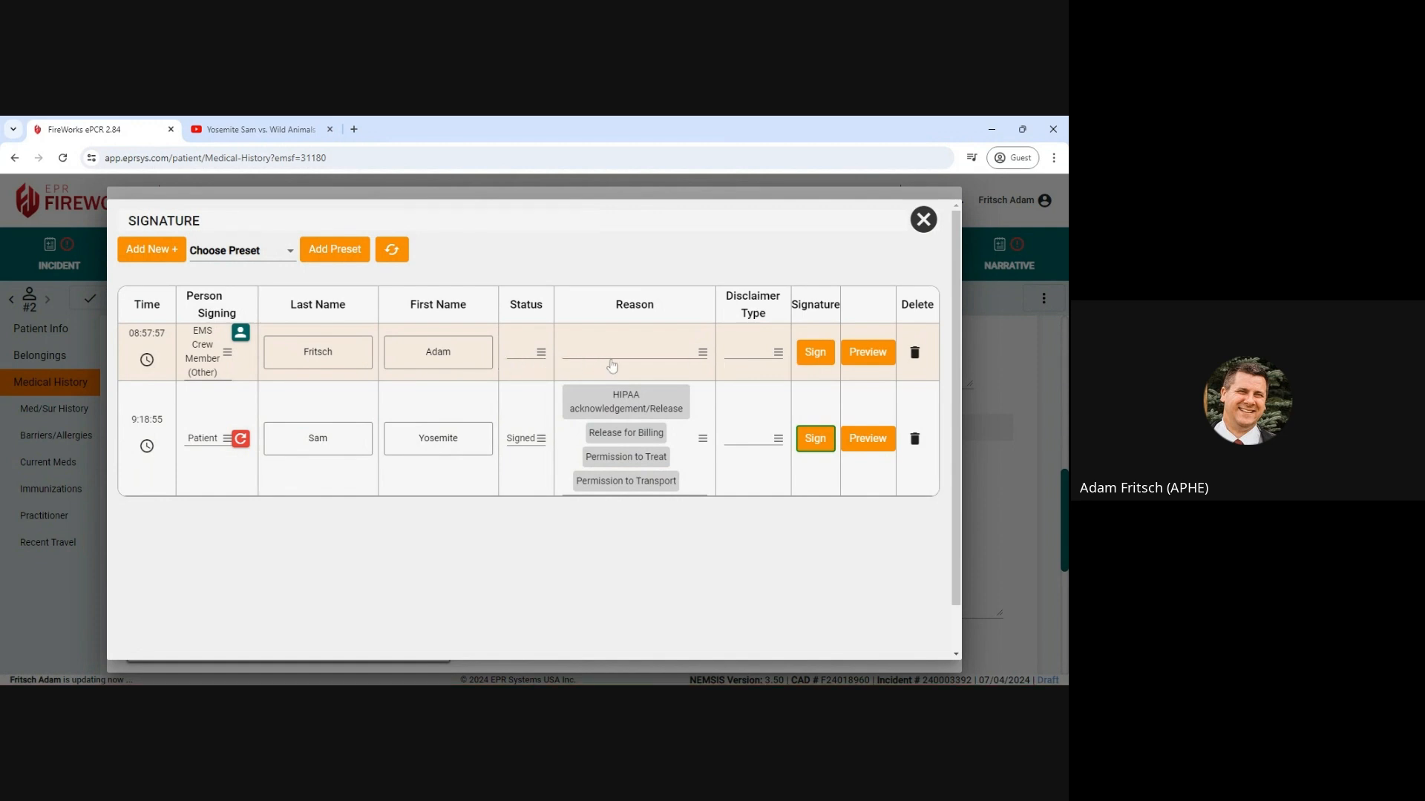
click(816, 355)
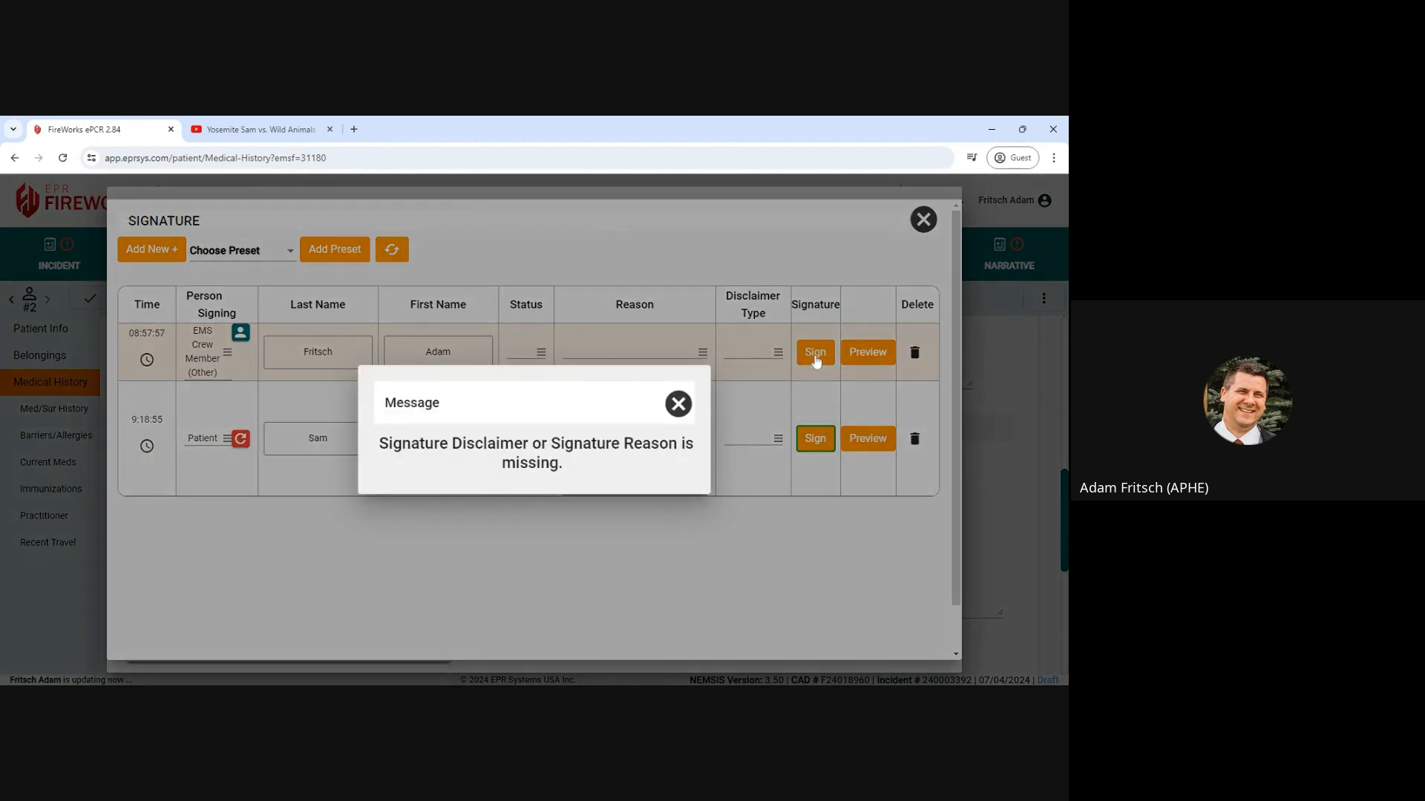
click(678, 404)
drag(375, 510, 437, 483)
drag(461, 315, 537, 272)
drag(449, 406, 551, 363)
click(557, 629)
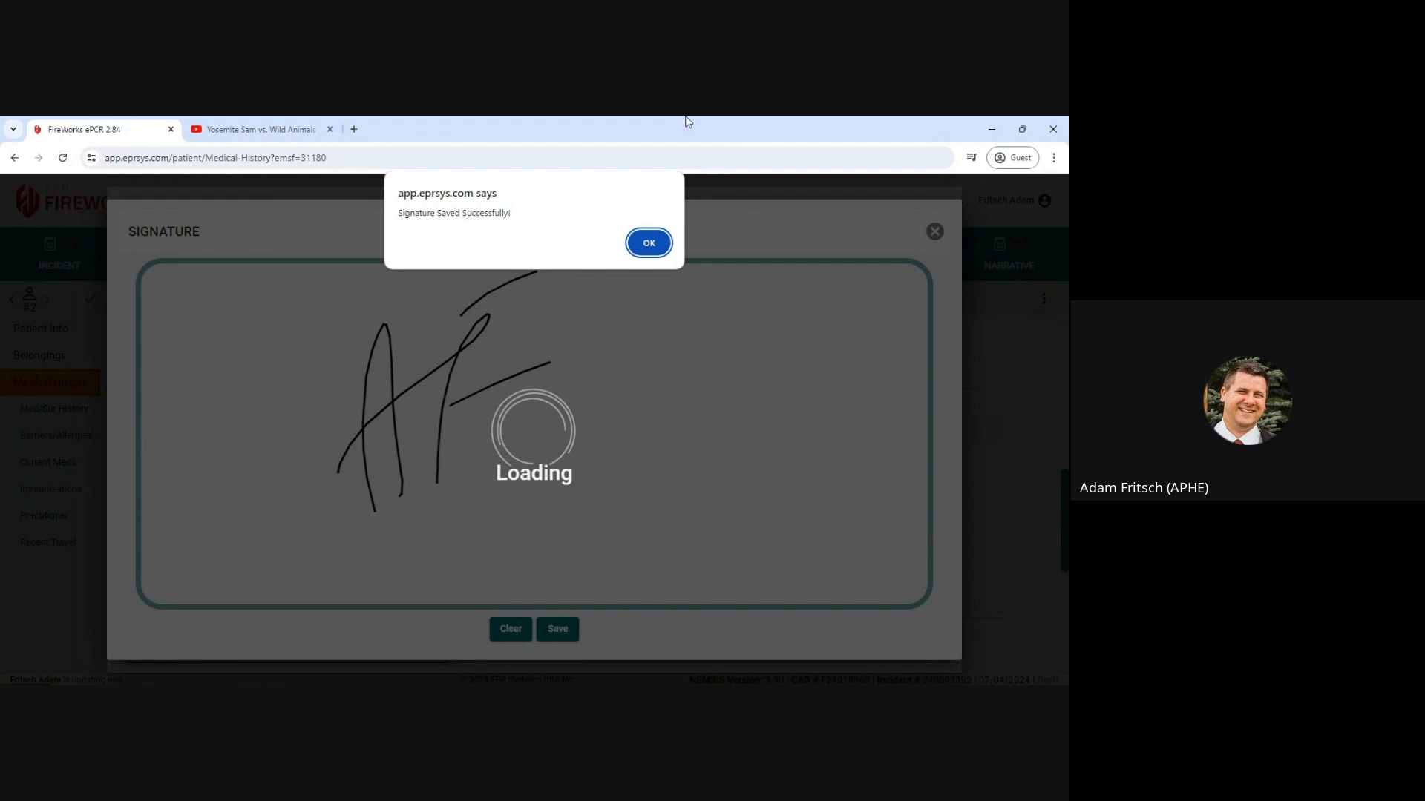
click(651, 245)
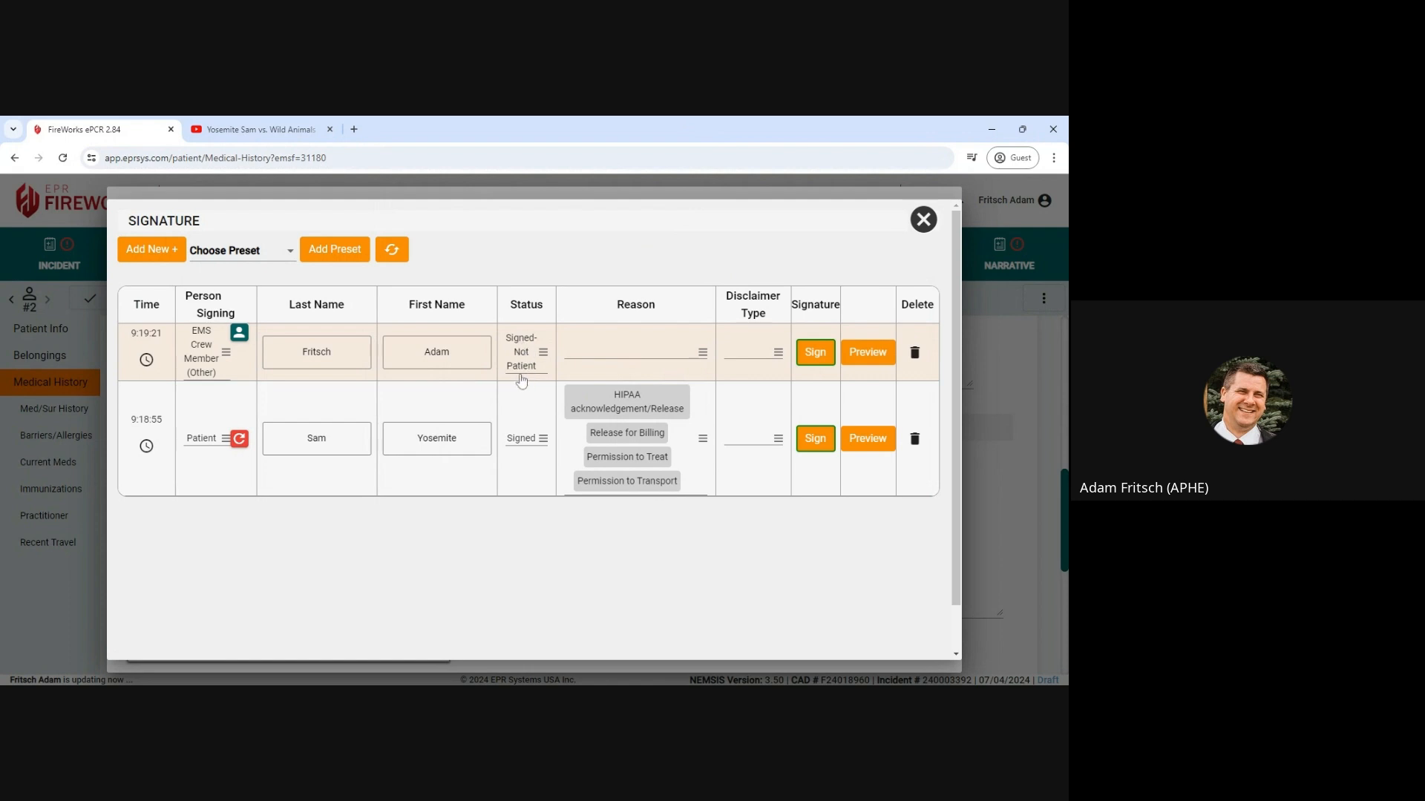
Set the reason for the EMS Crew Member signature to Other without choosing a disclaimer type
click(626, 360)
click(671, 420)
click(853, 253)
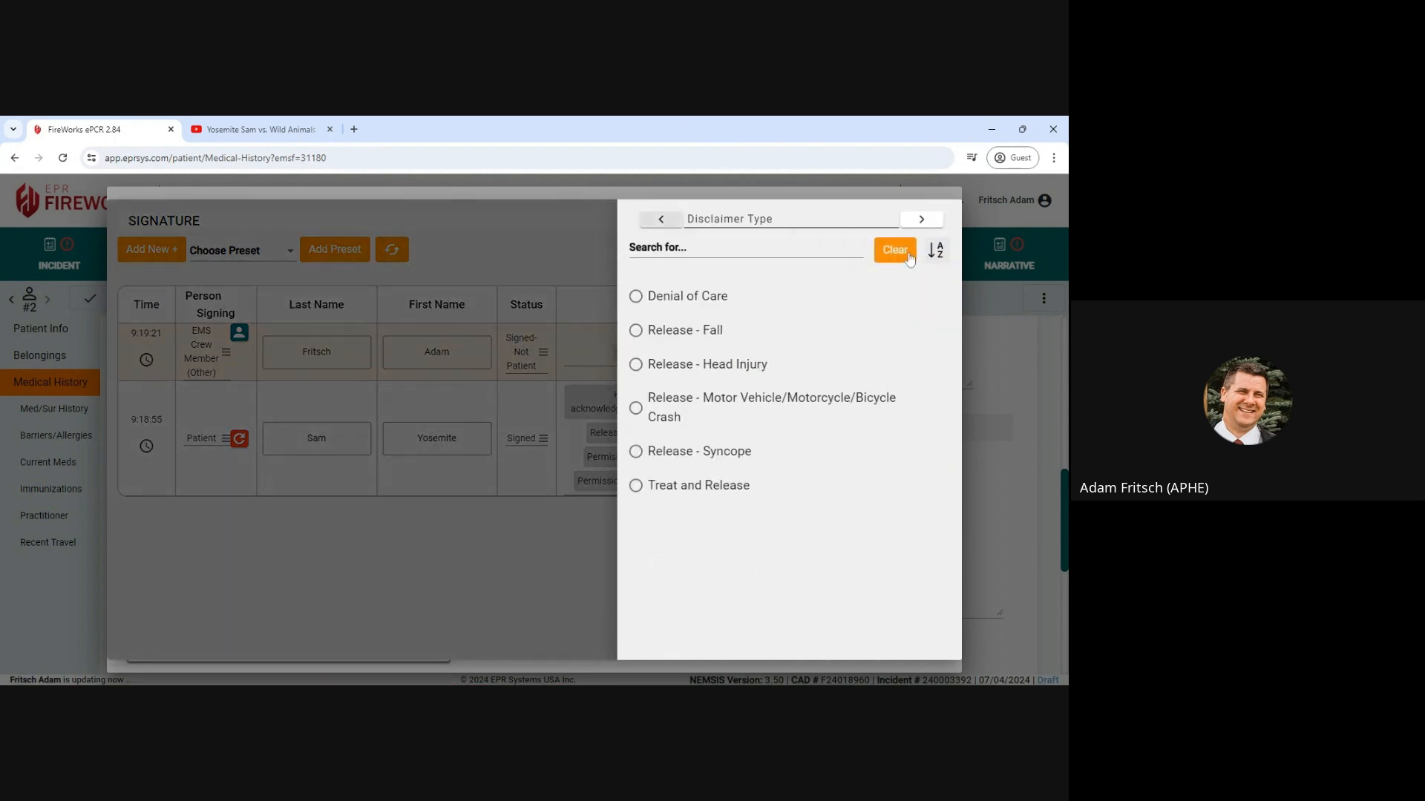
click(922, 222)
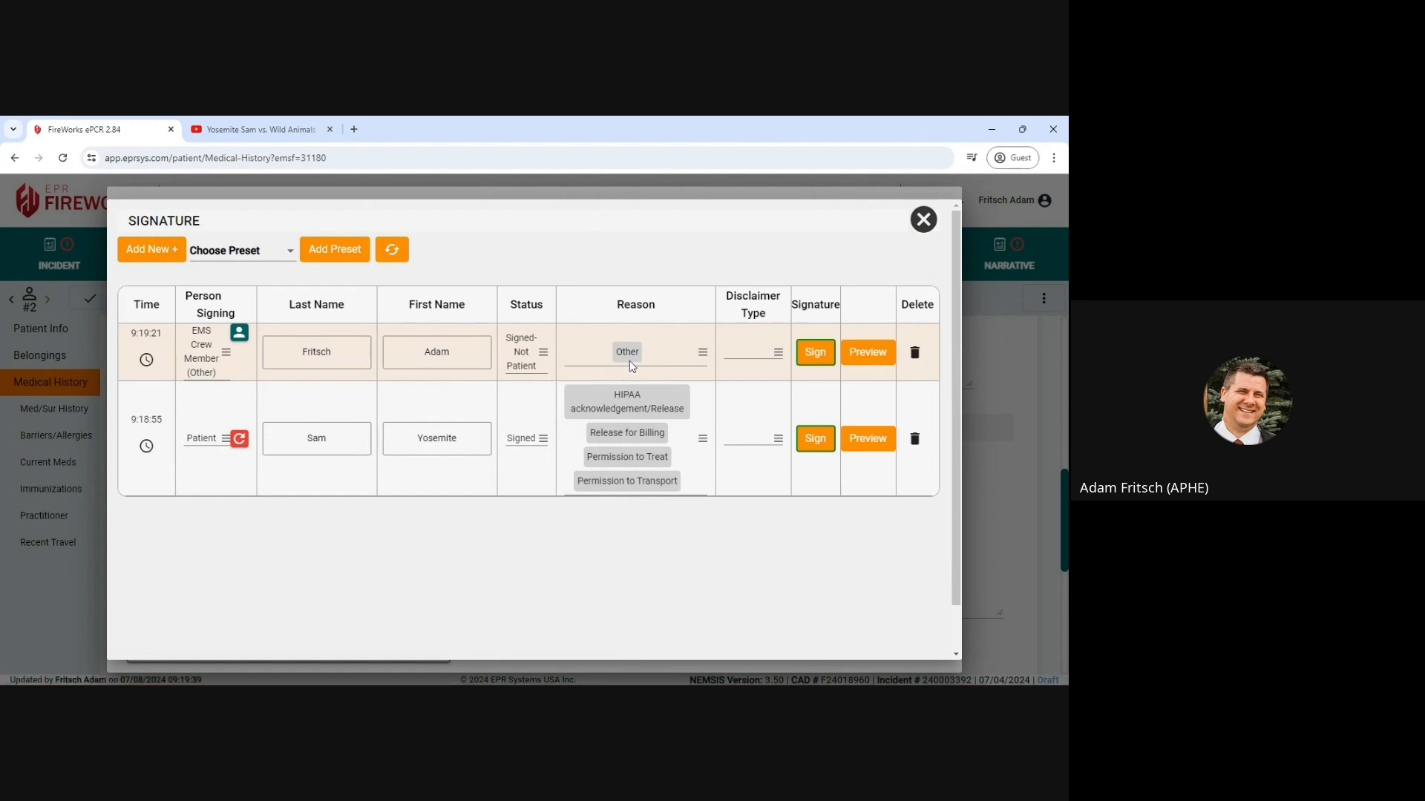
click(665, 376)
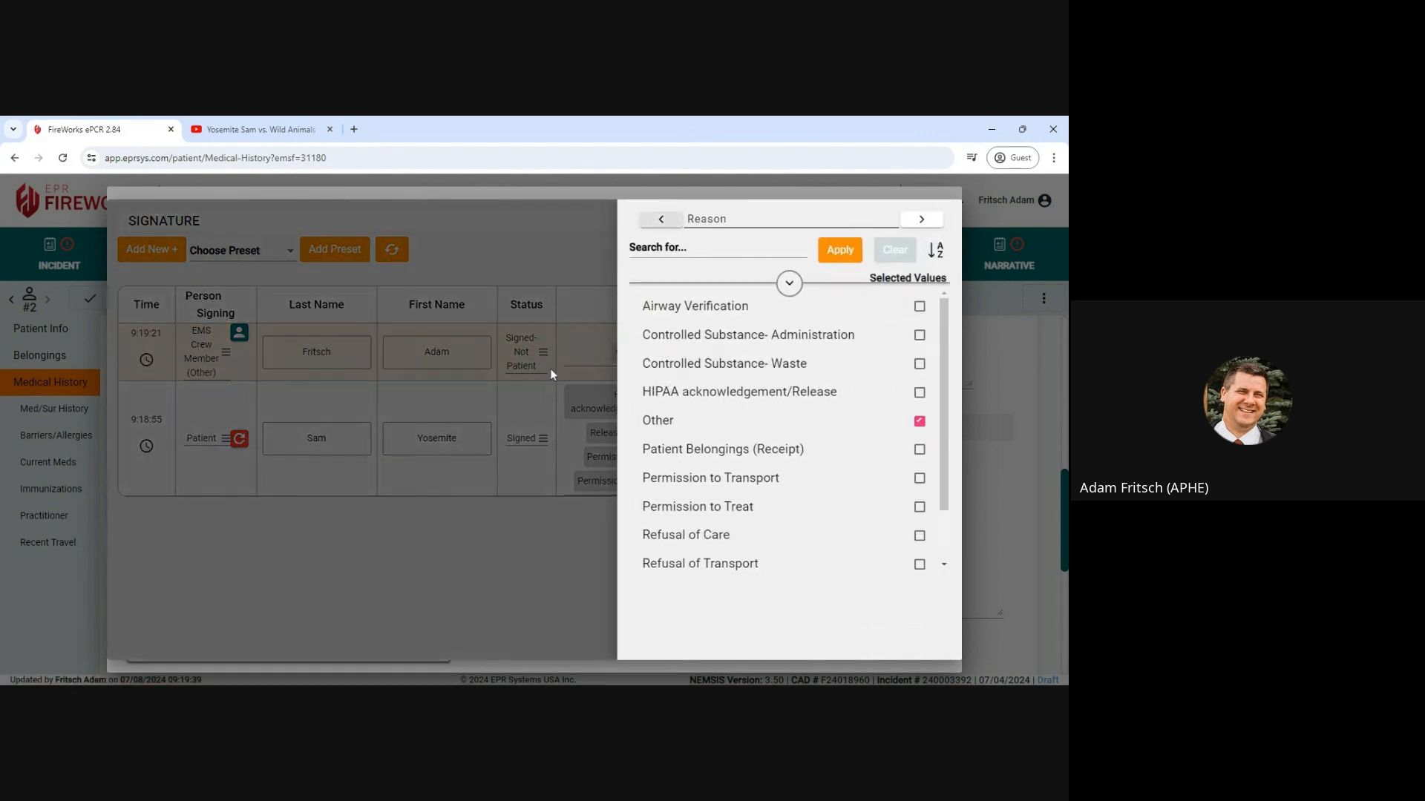
click(852, 261)
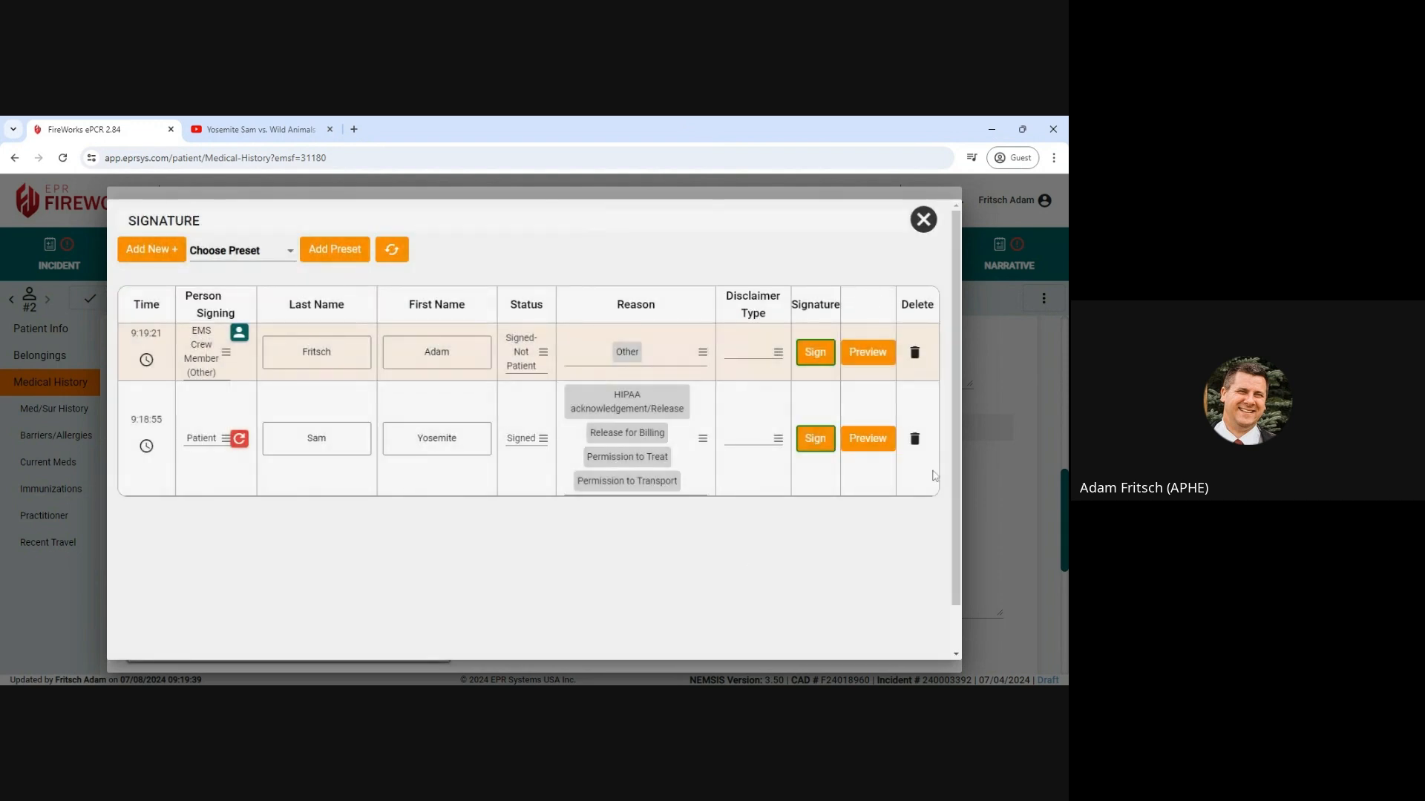
Close the Signature form and Quick Actions, and open the report's Signatures section
click(923, 219)
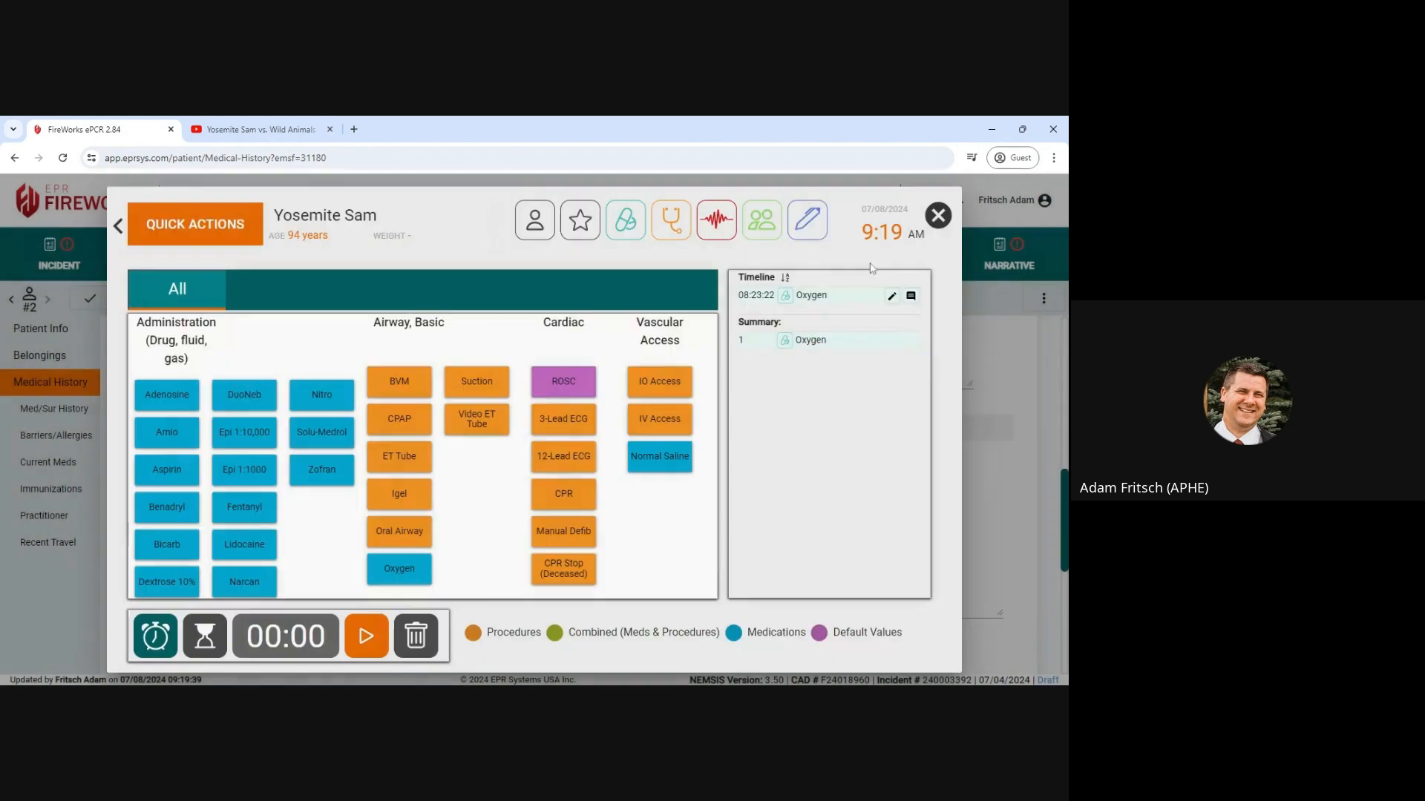
click(939, 218)
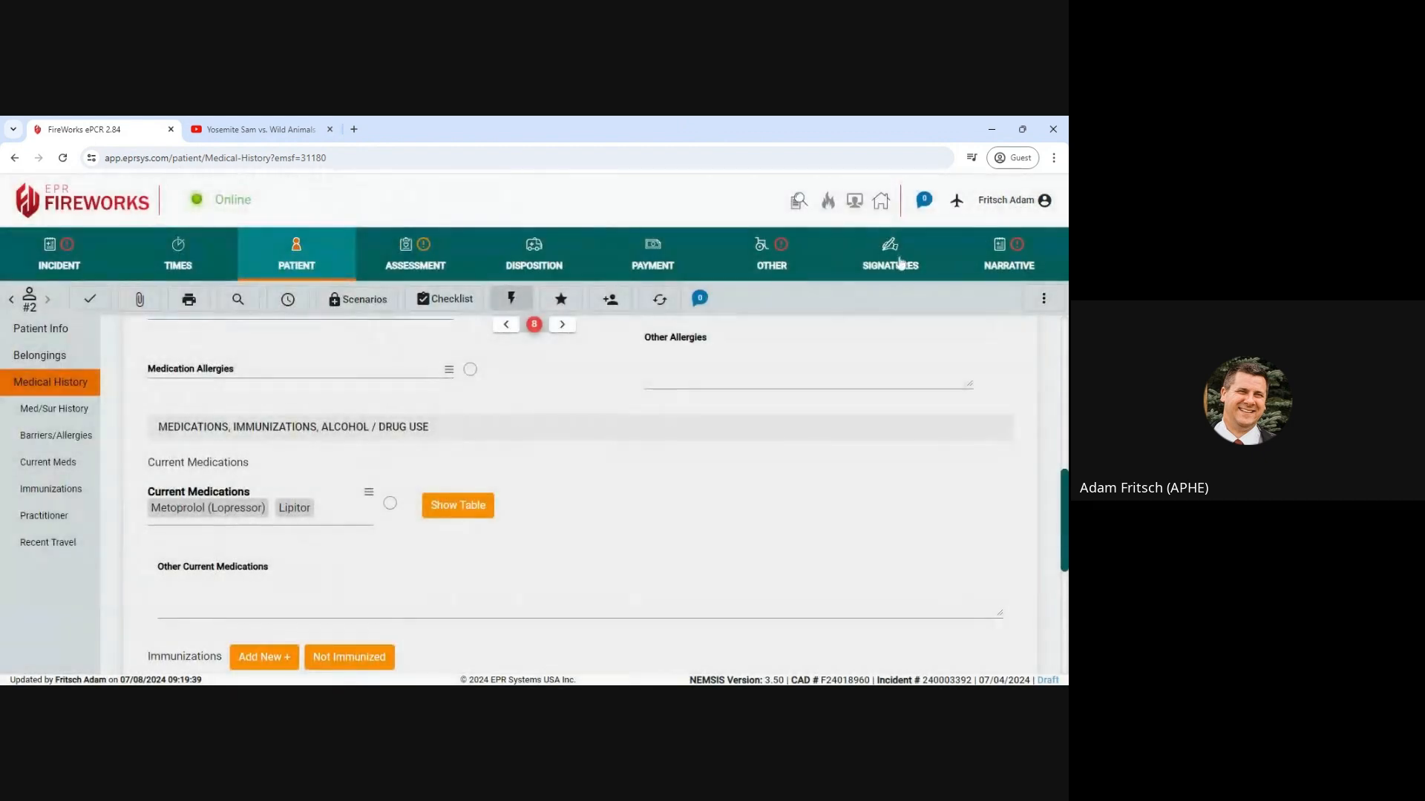
click(888, 259)
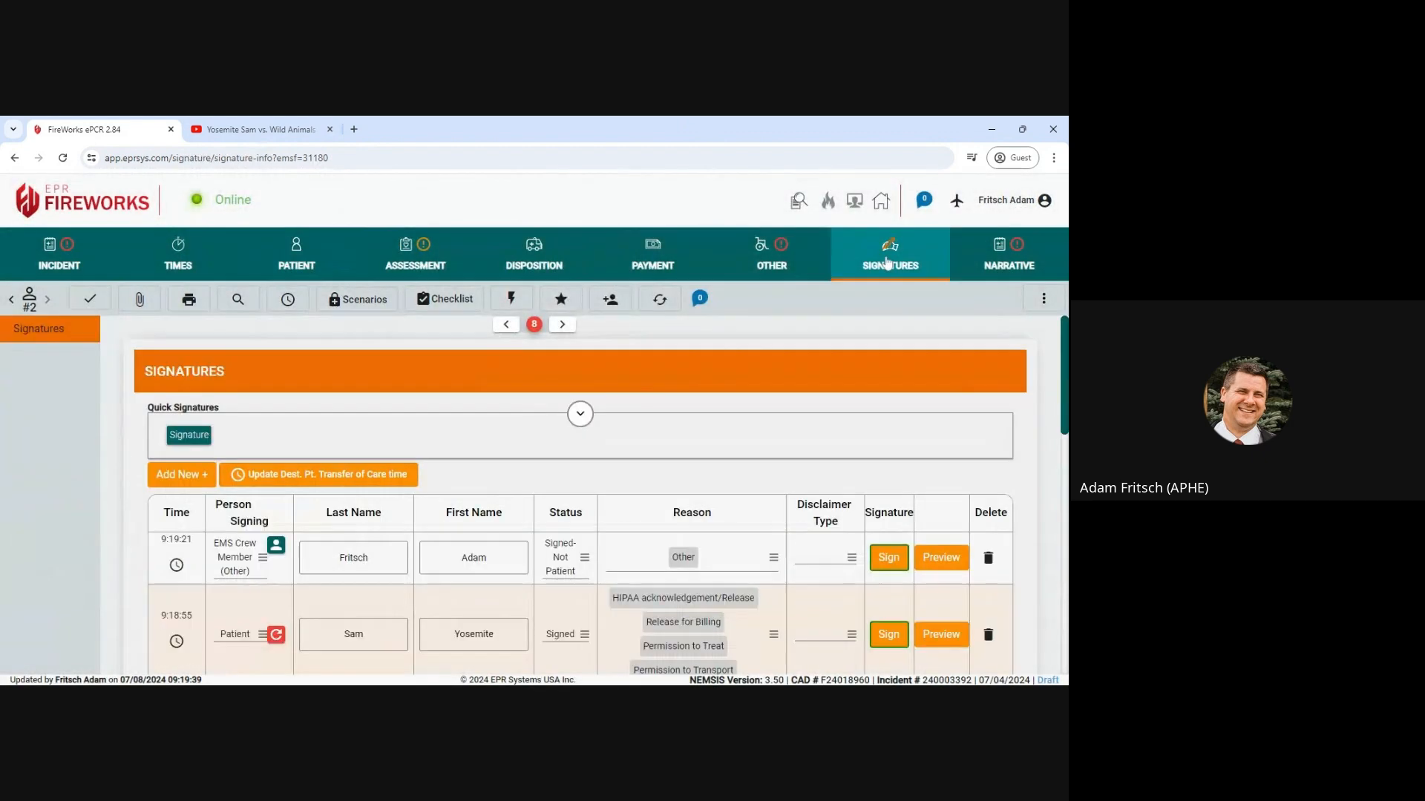
Examine the crew member signature's reason, details and disclaimer text in the Signatures section
click(631, 555)
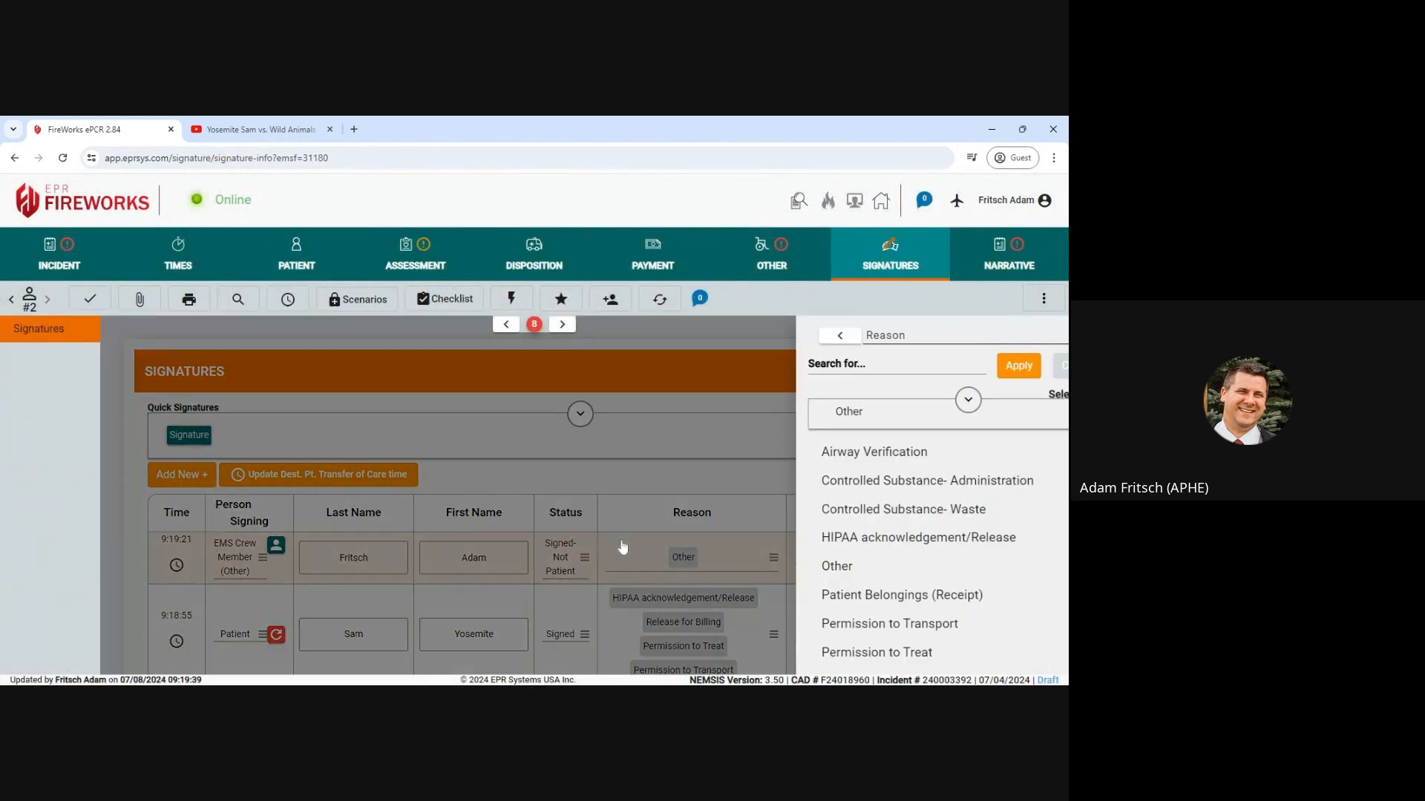
click(947, 366)
scroll(849, 423, down, 5)
scroll(835, 436, down, 5)
scroll(812, 423, up, 2)
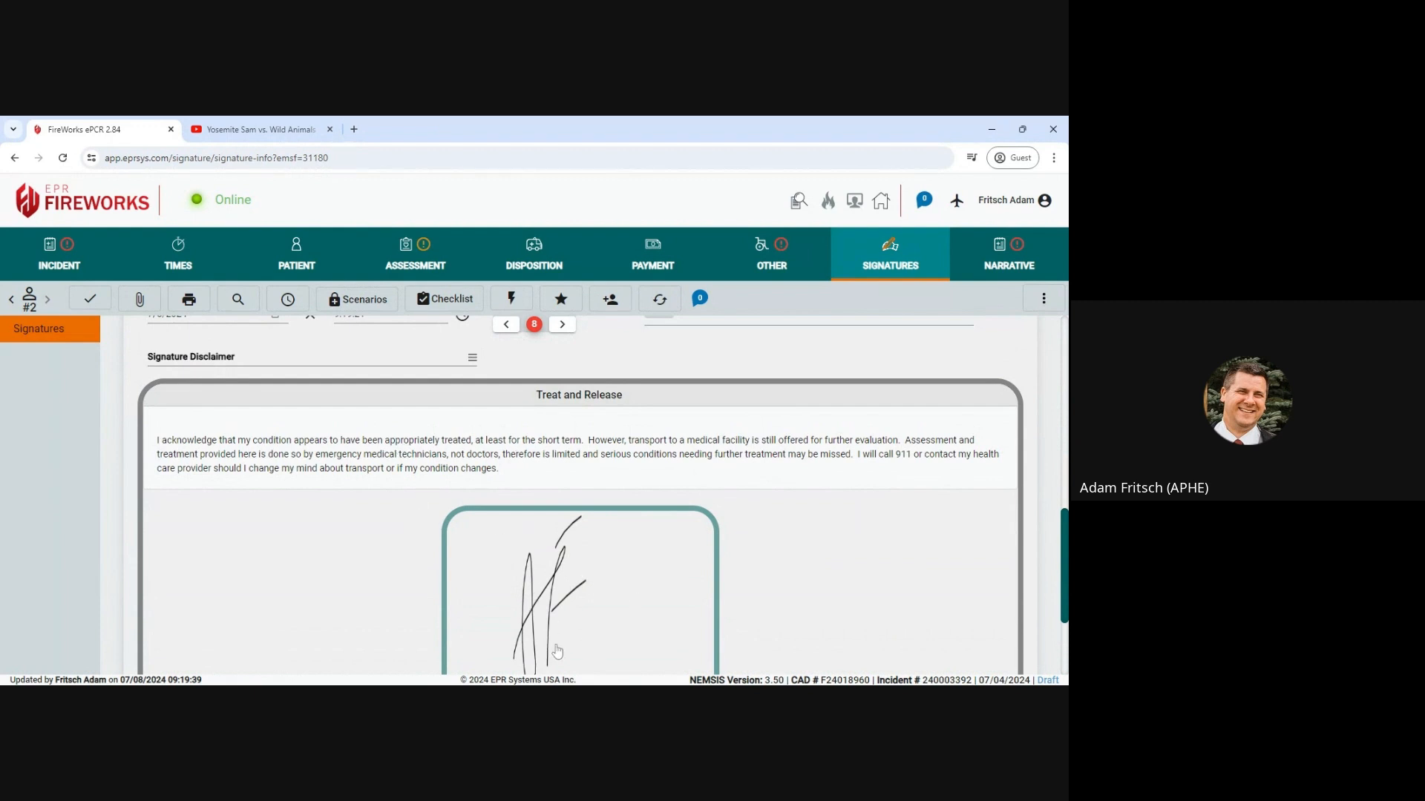
scroll(820, 604, up, 2)
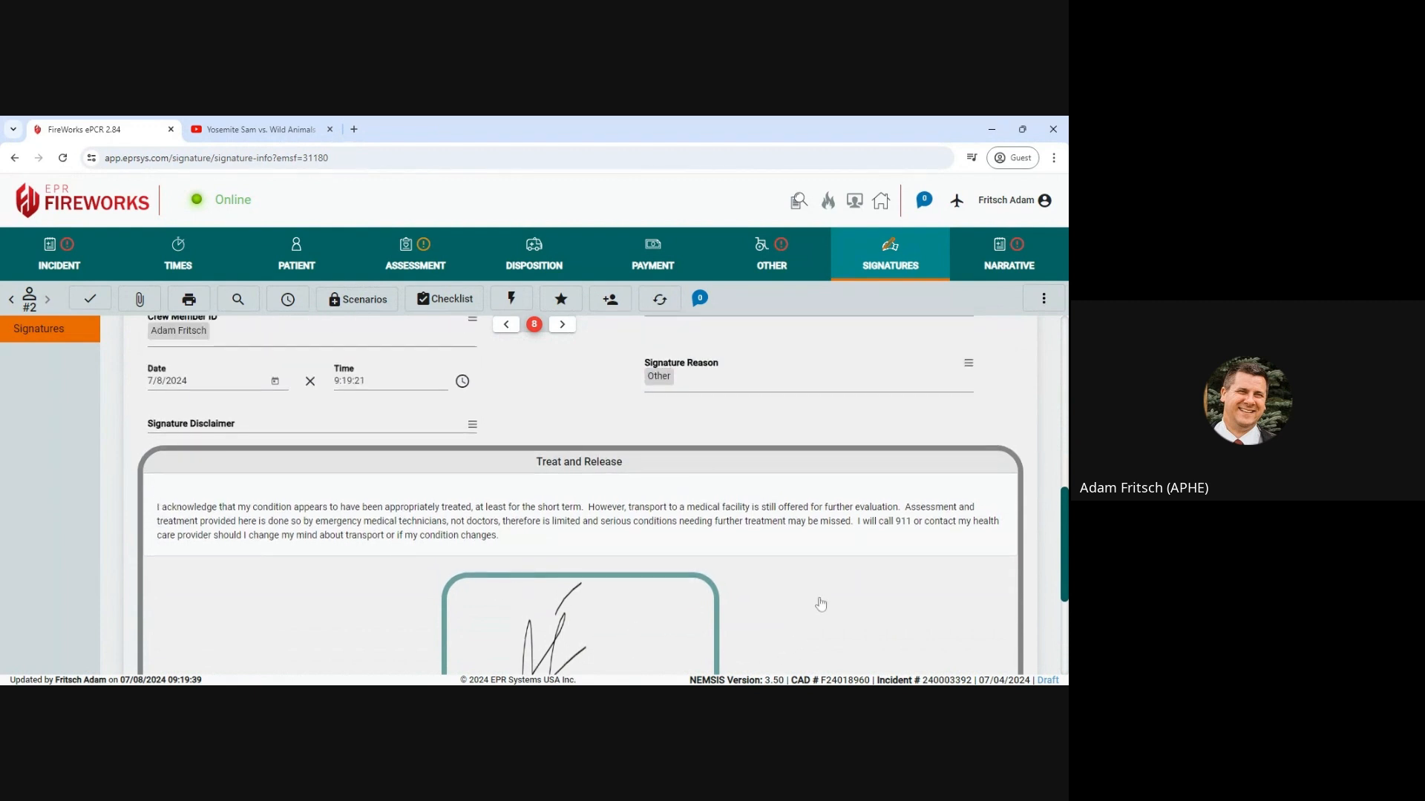
Reapply Other as the signature reason in the crew member's signature details and check the disclaimer area above the drawn signature
click(705, 454)
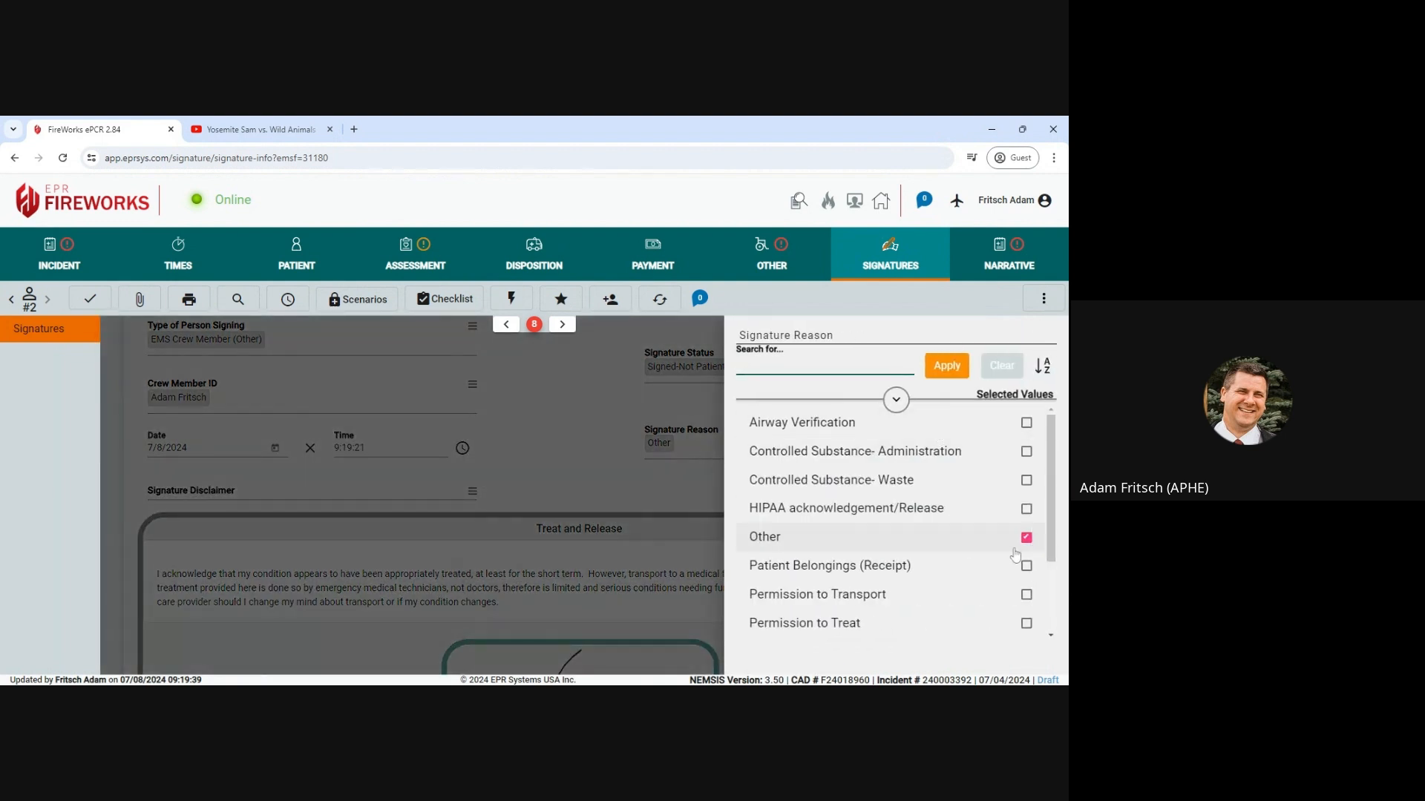
click(966, 381)
scroll(739, 444, down, 3)
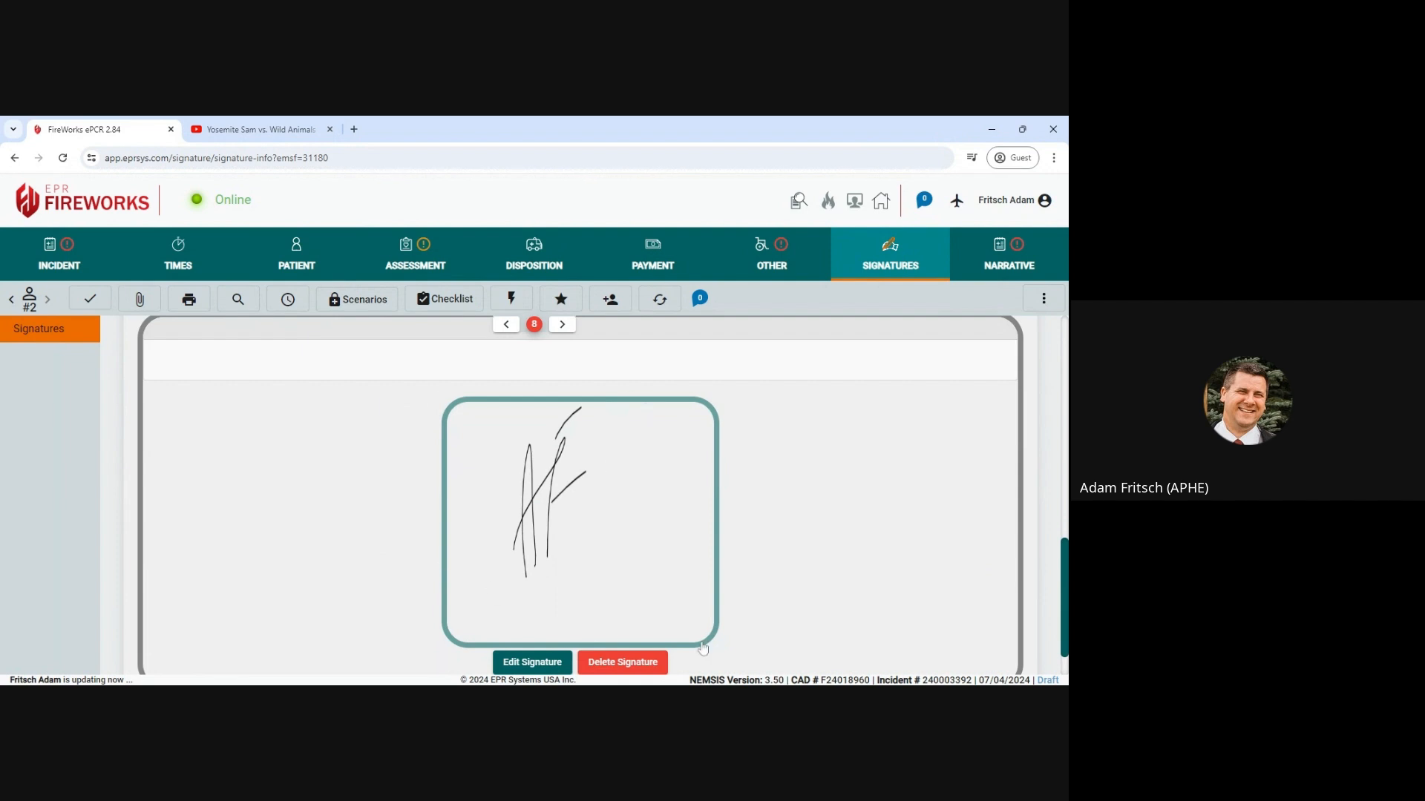
Set the crew member signature's reason to Transfer of Patient Care without a disclaimer type, and check the disclaimer text above the signature
scroll(957, 591, up, 5)
scroll(961, 595, up, 2)
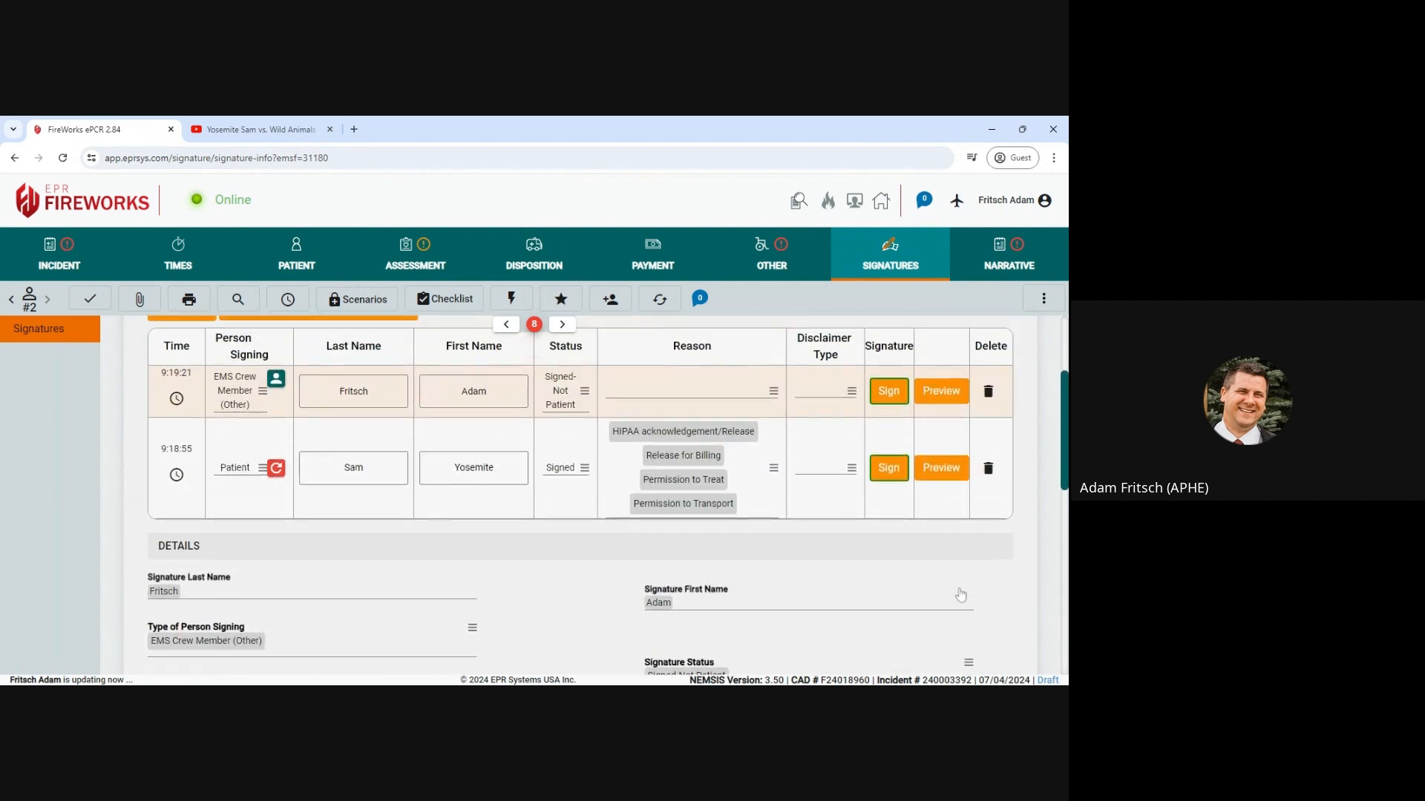
click(720, 425)
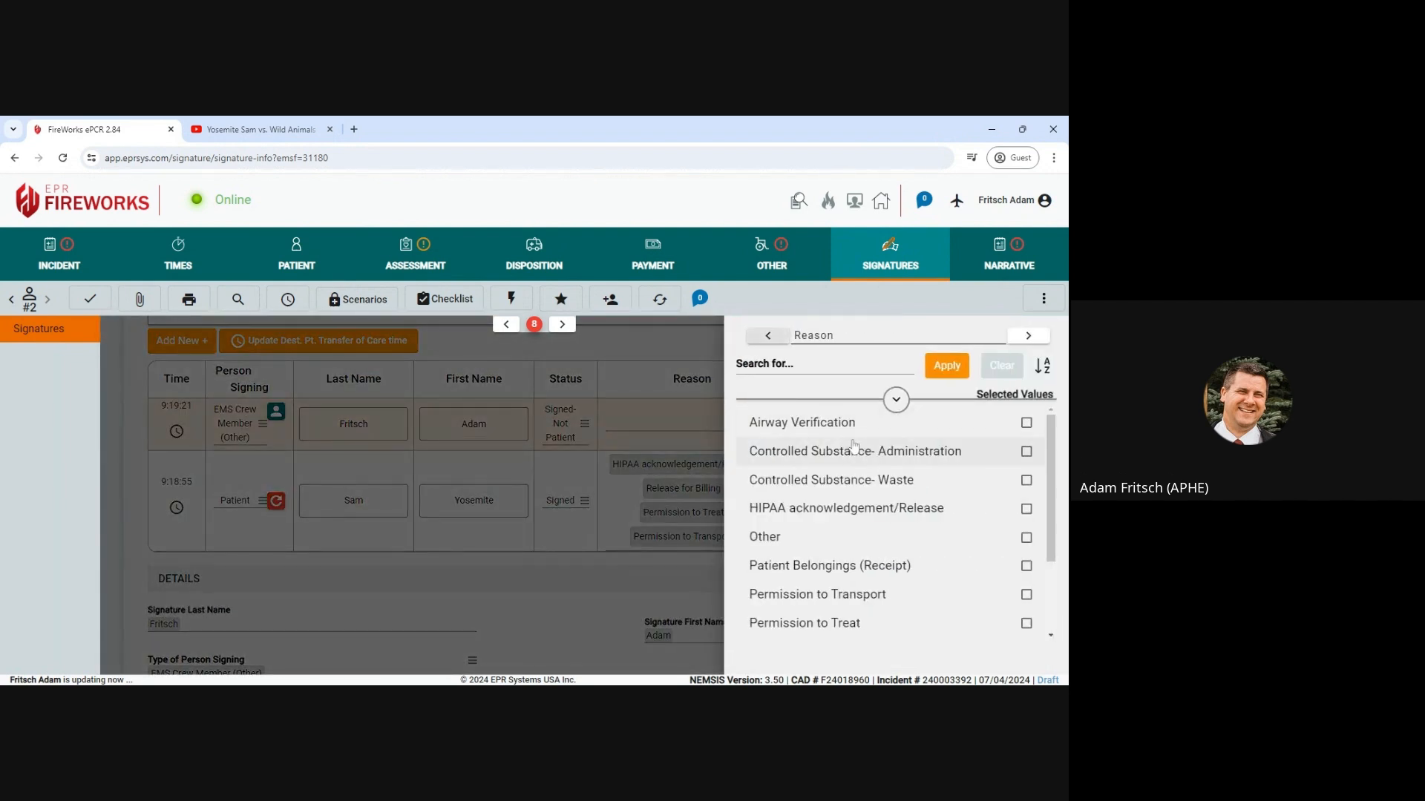
scroll(905, 560, down, 3)
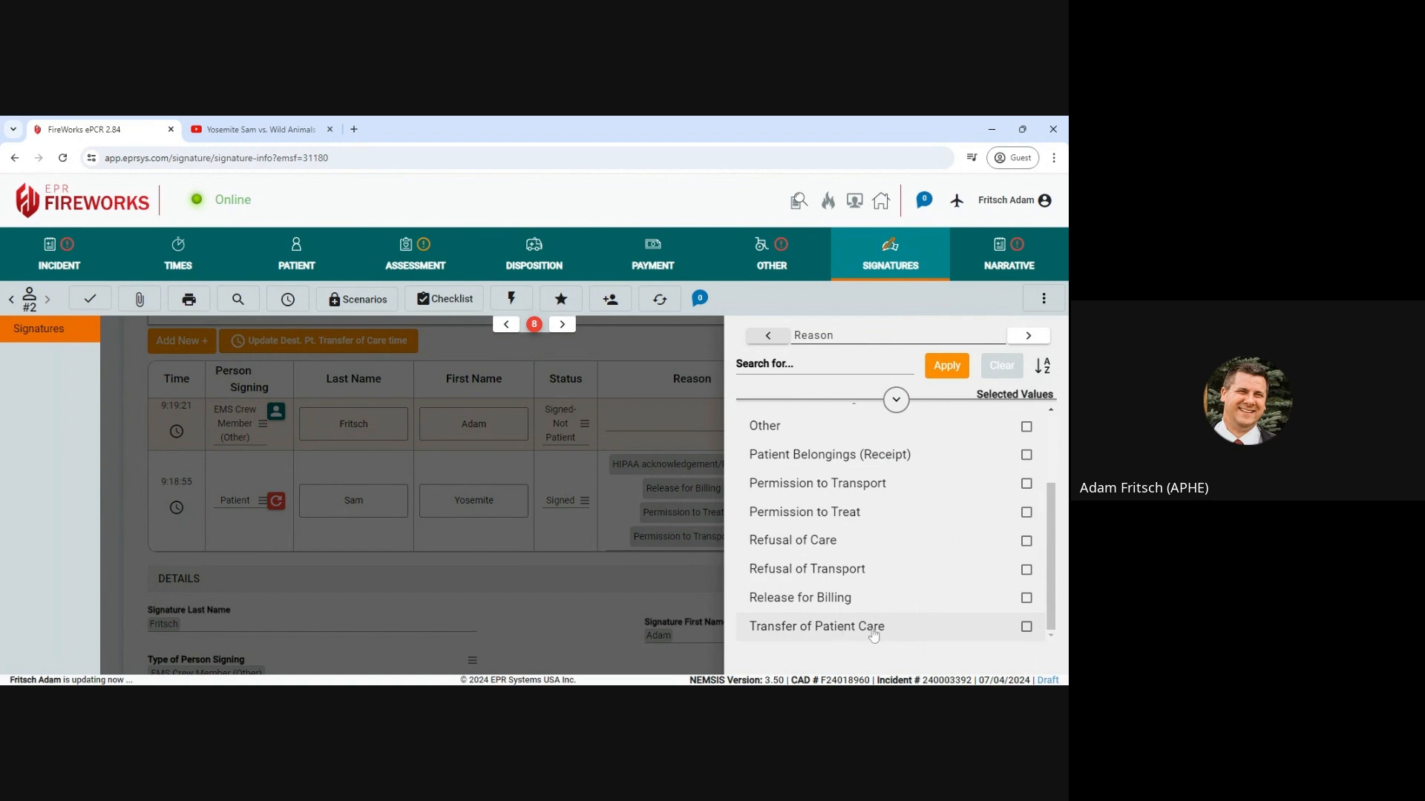
click(874, 631)
click(939, 371)
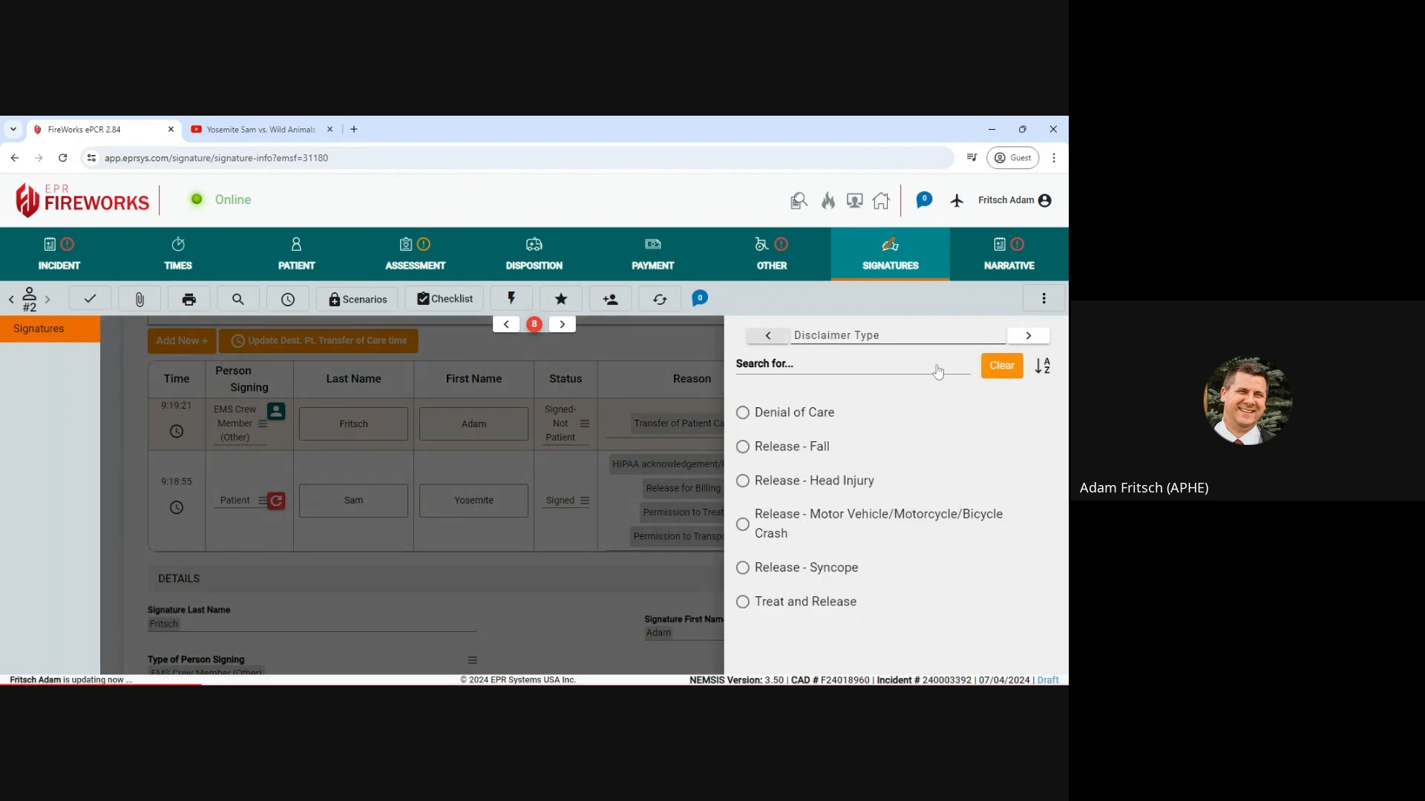
click(551, 586)
scroll(552, 586, down, 5)
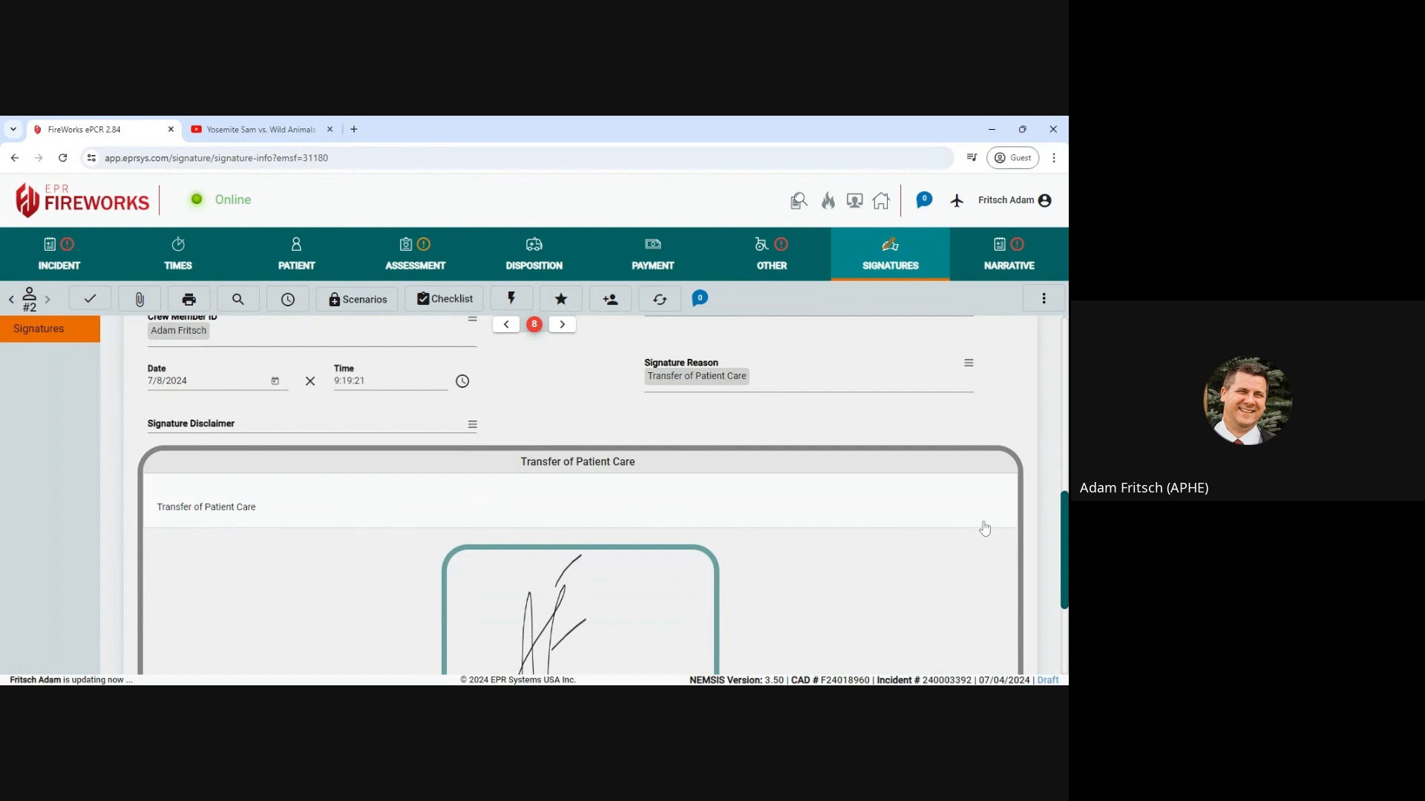
Add a signature entry for a Healthcare Provider with reason Transfer of Patient Care, leaving the status and disclaimer type empty
drag(1064, 533, 1064, 360)
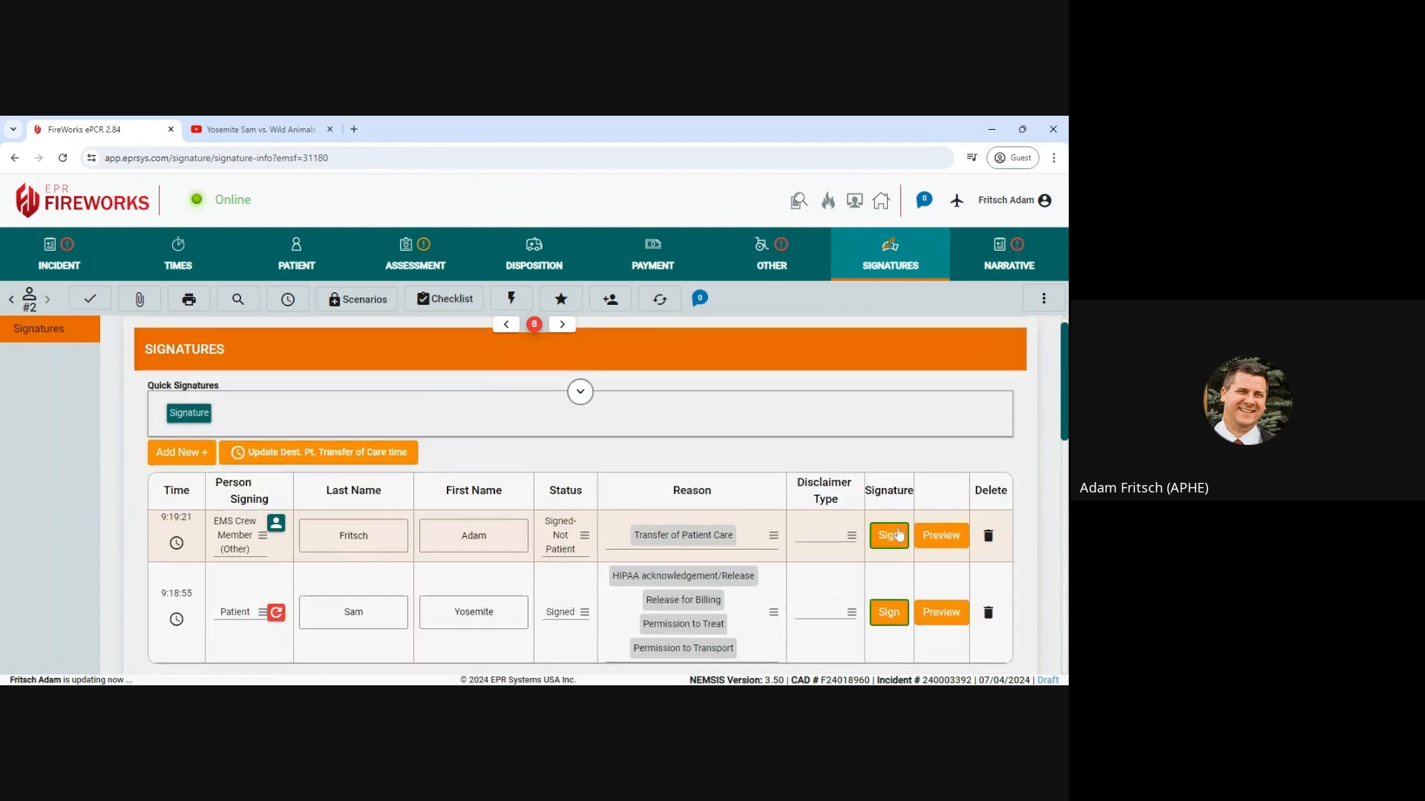
click(189, 458)
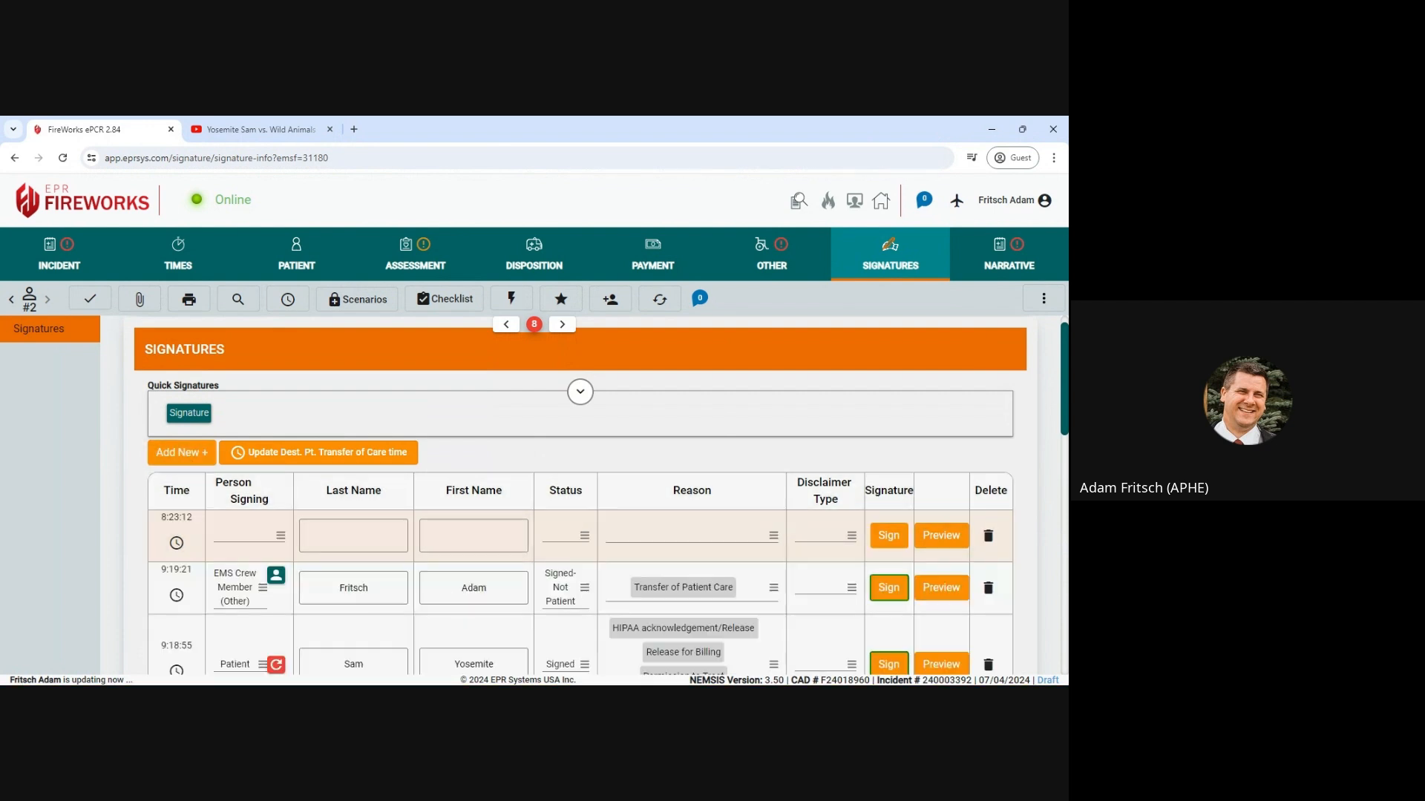
click(268, 540)
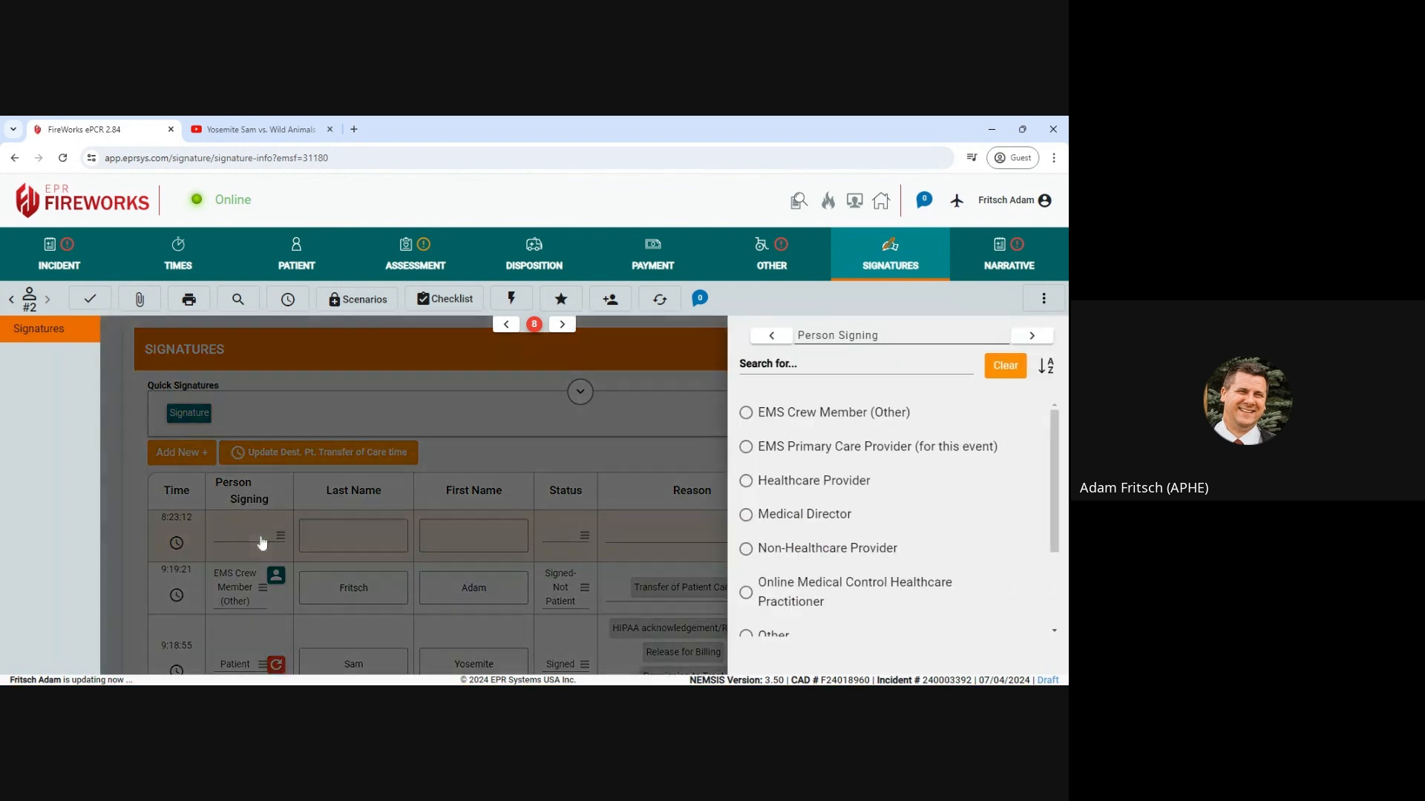
click(809, 483)
scroll(810, 493, down, 5)
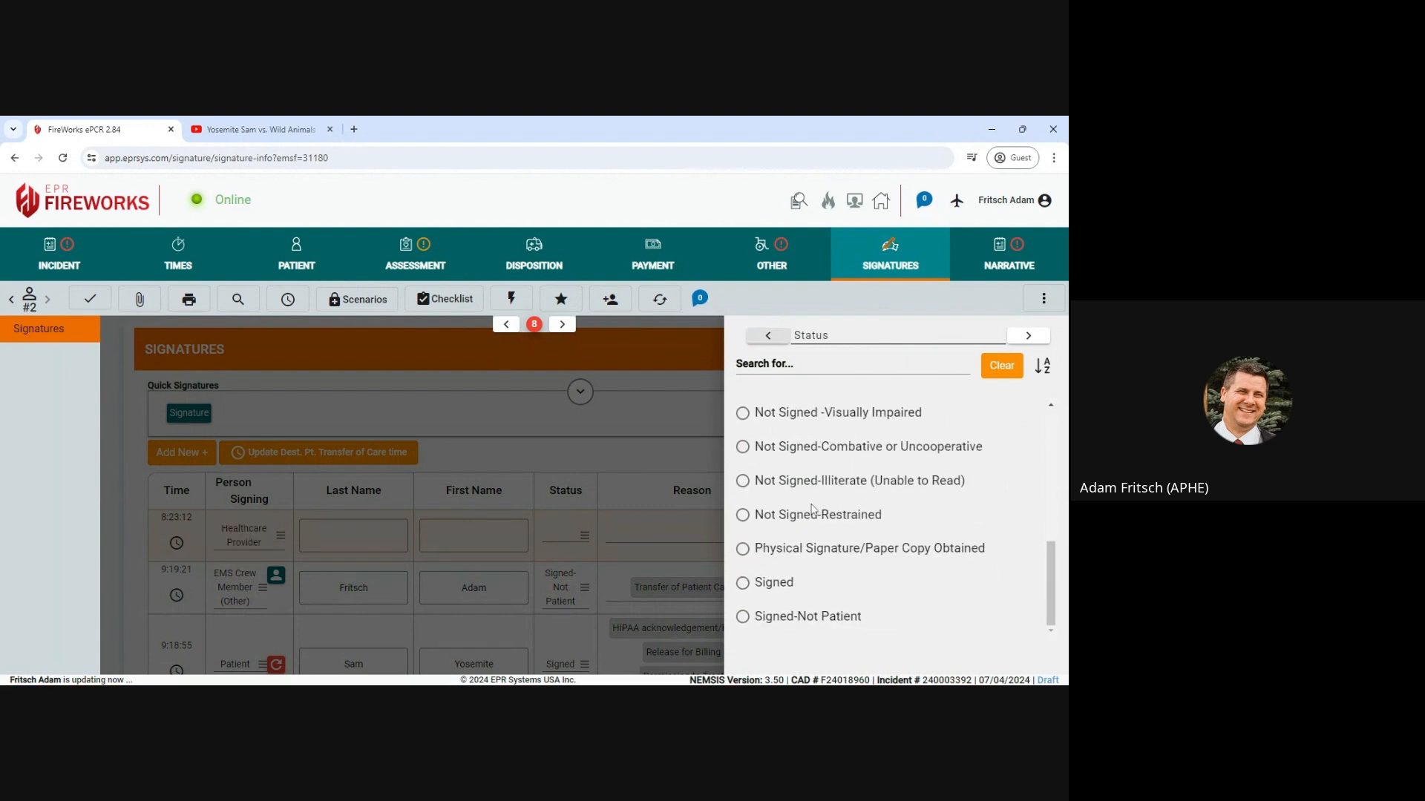
click(1004, 366)
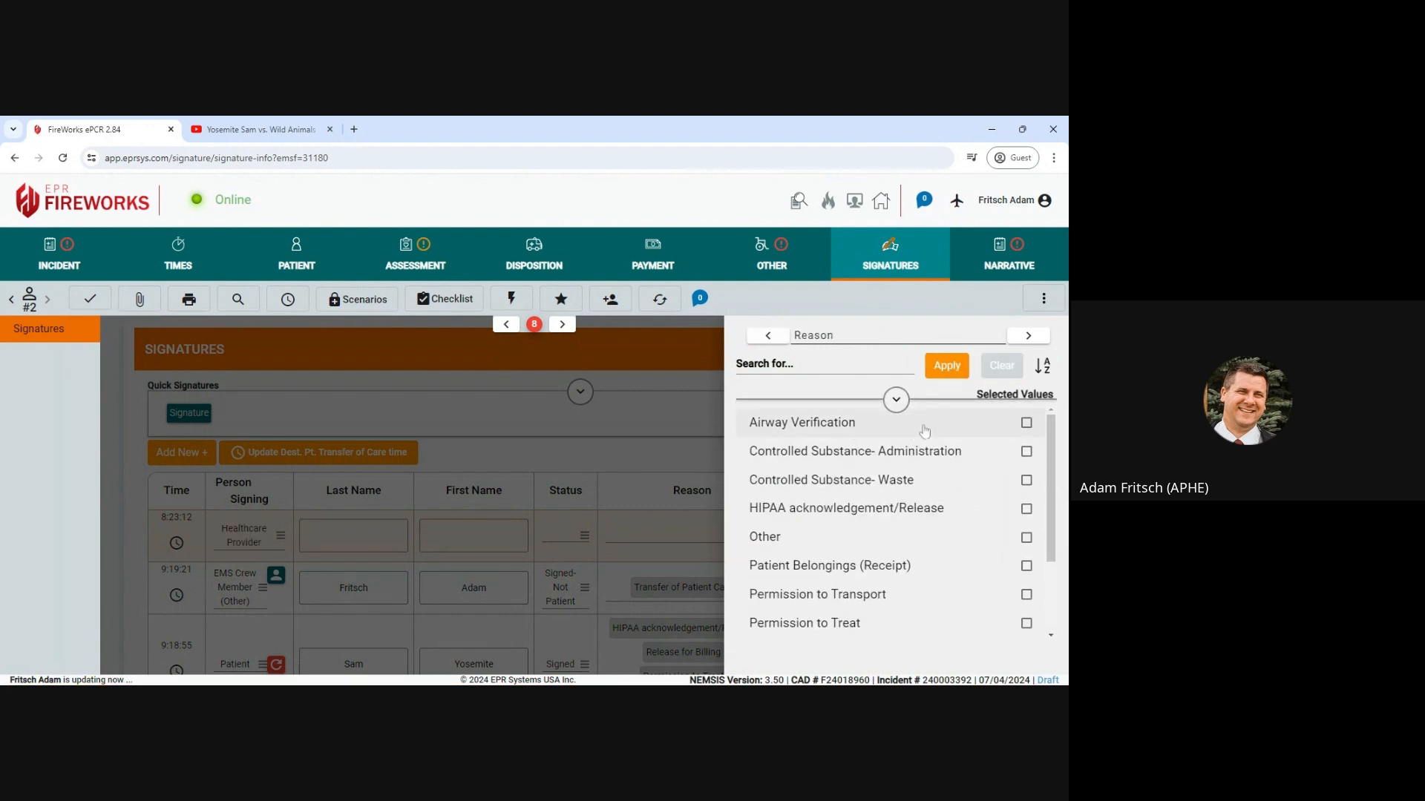
scroll(905, 556, down, 3)
click(1027, 627)
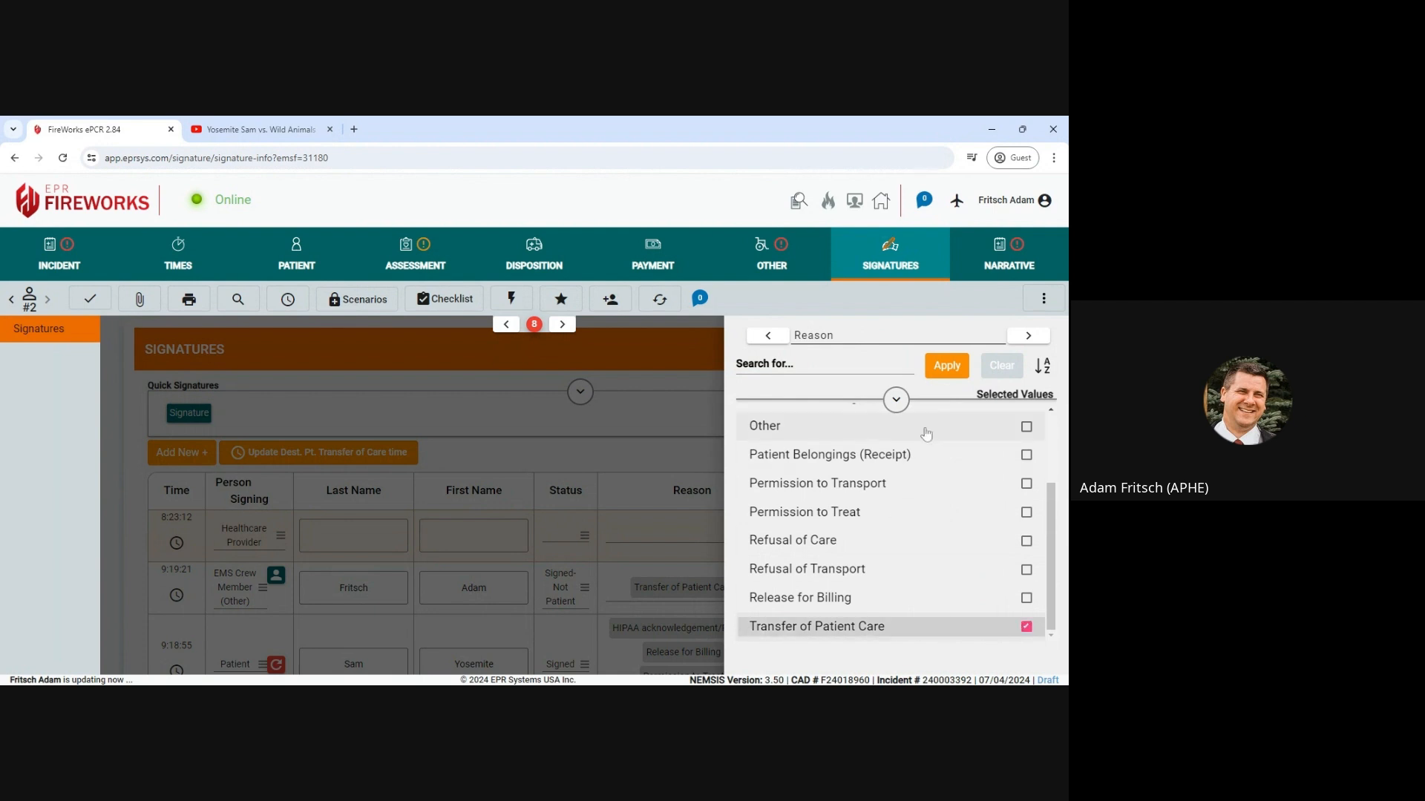
click(947, 365)
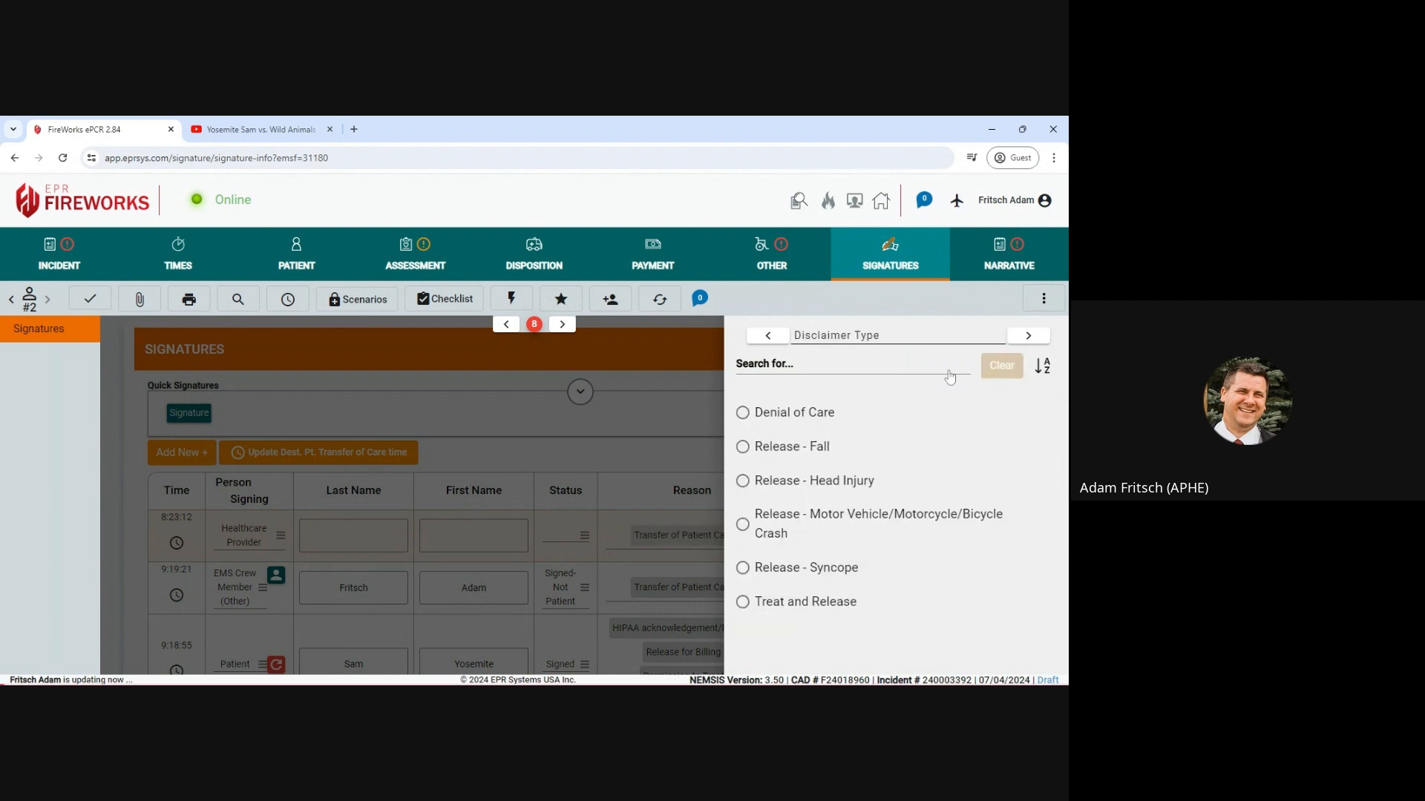
click(996, 373)
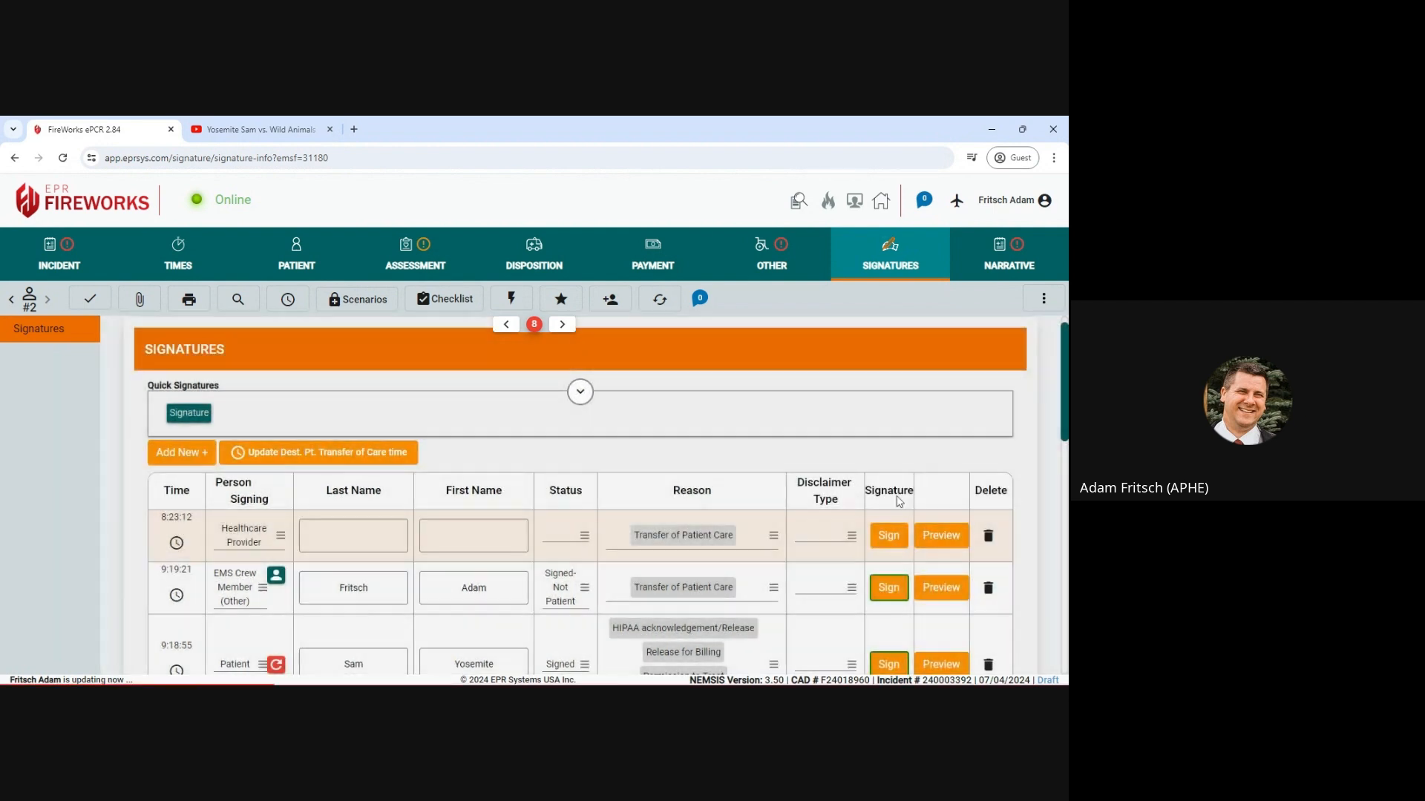
Sign the Healthcare Provider entry by drawing the letters RN, dismissing the missing-name message, and save the signature
click(889, 535)
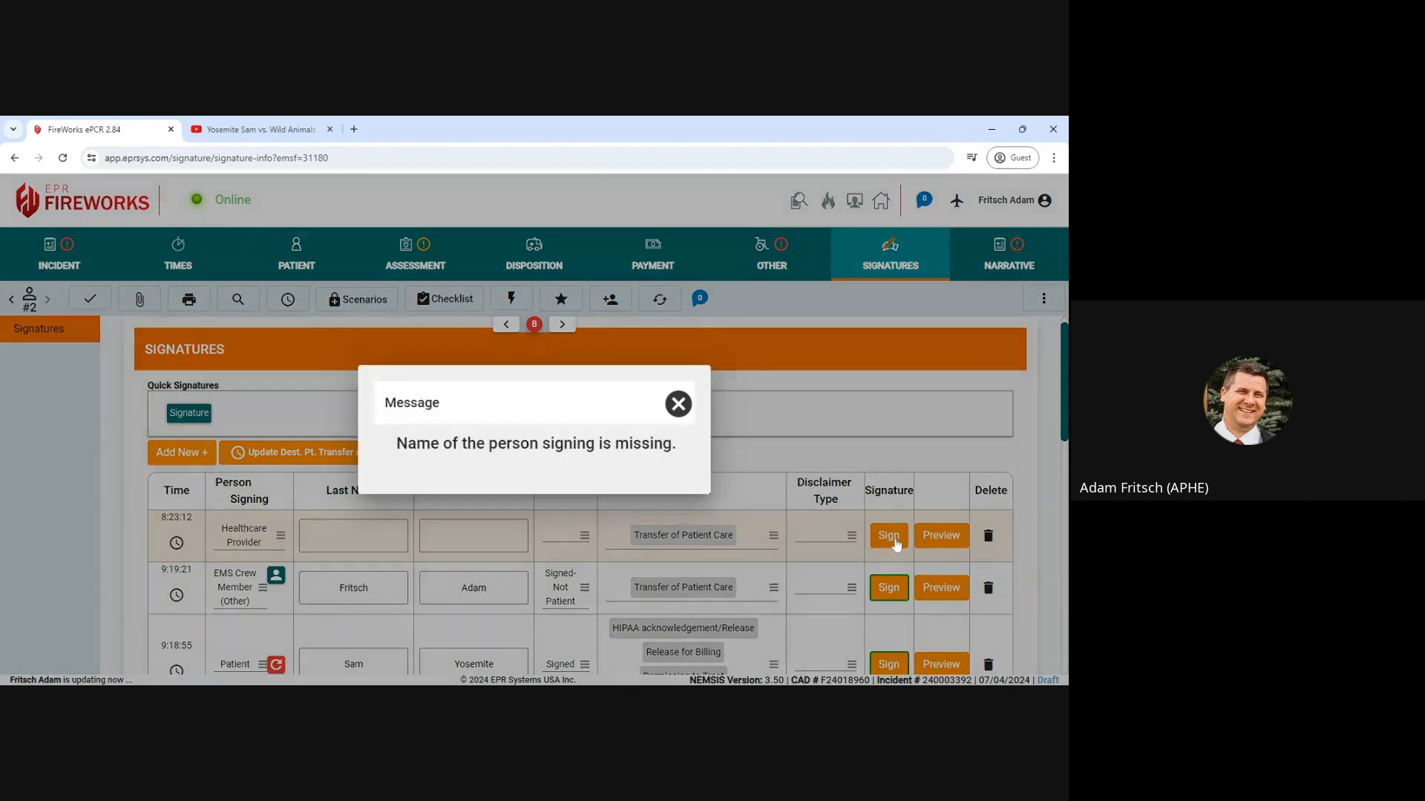
click(678, 406)
click(123, 338)
click(512, 366)
mouse_move(425, 475)
mouse_down()
mouse_move(448, 445)
mouse_move(476, 456)
mouse_up()
mouse_move(520, 361)
mouse_down()
mouse_move(539, 455)
mouse_move(635, 364)
mouse_up()
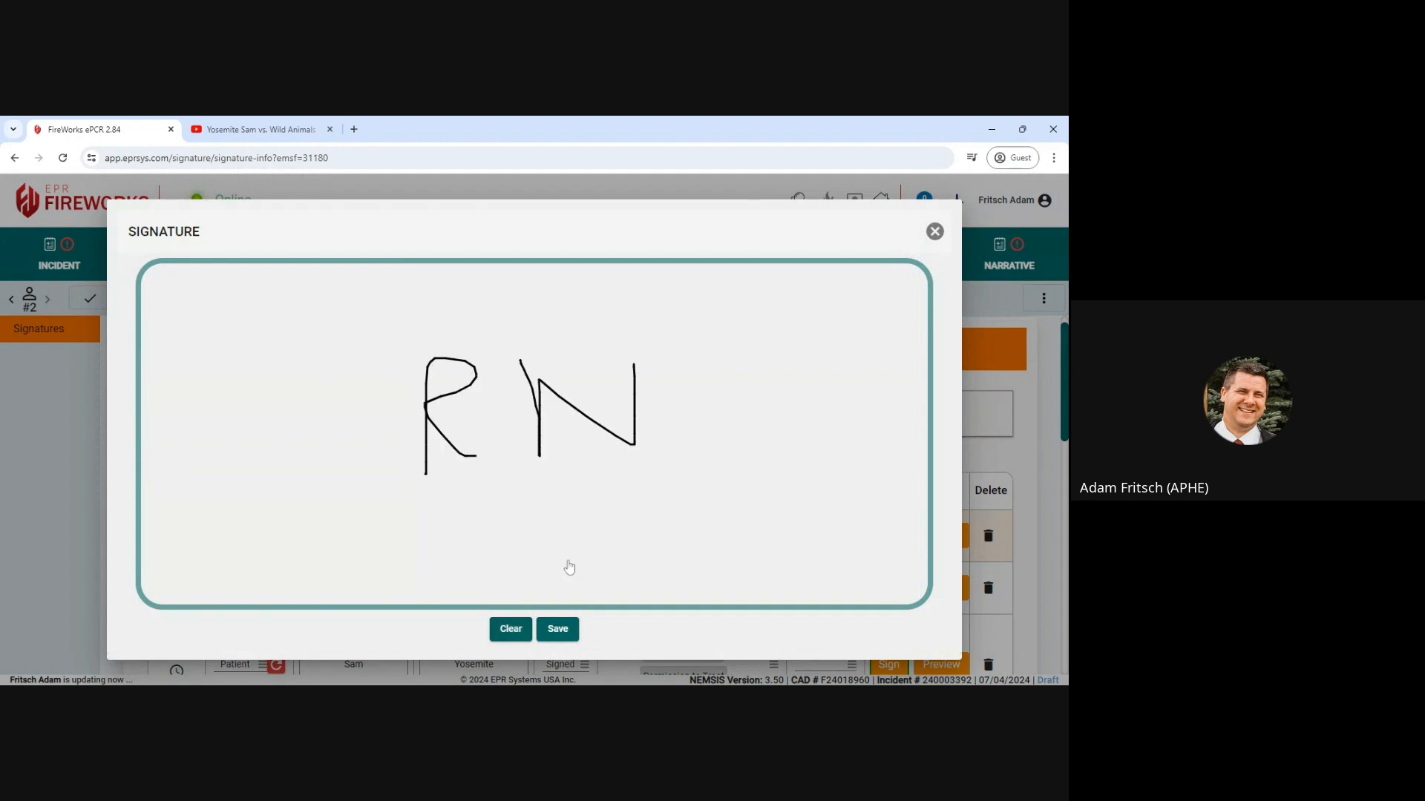
click(557, 629)
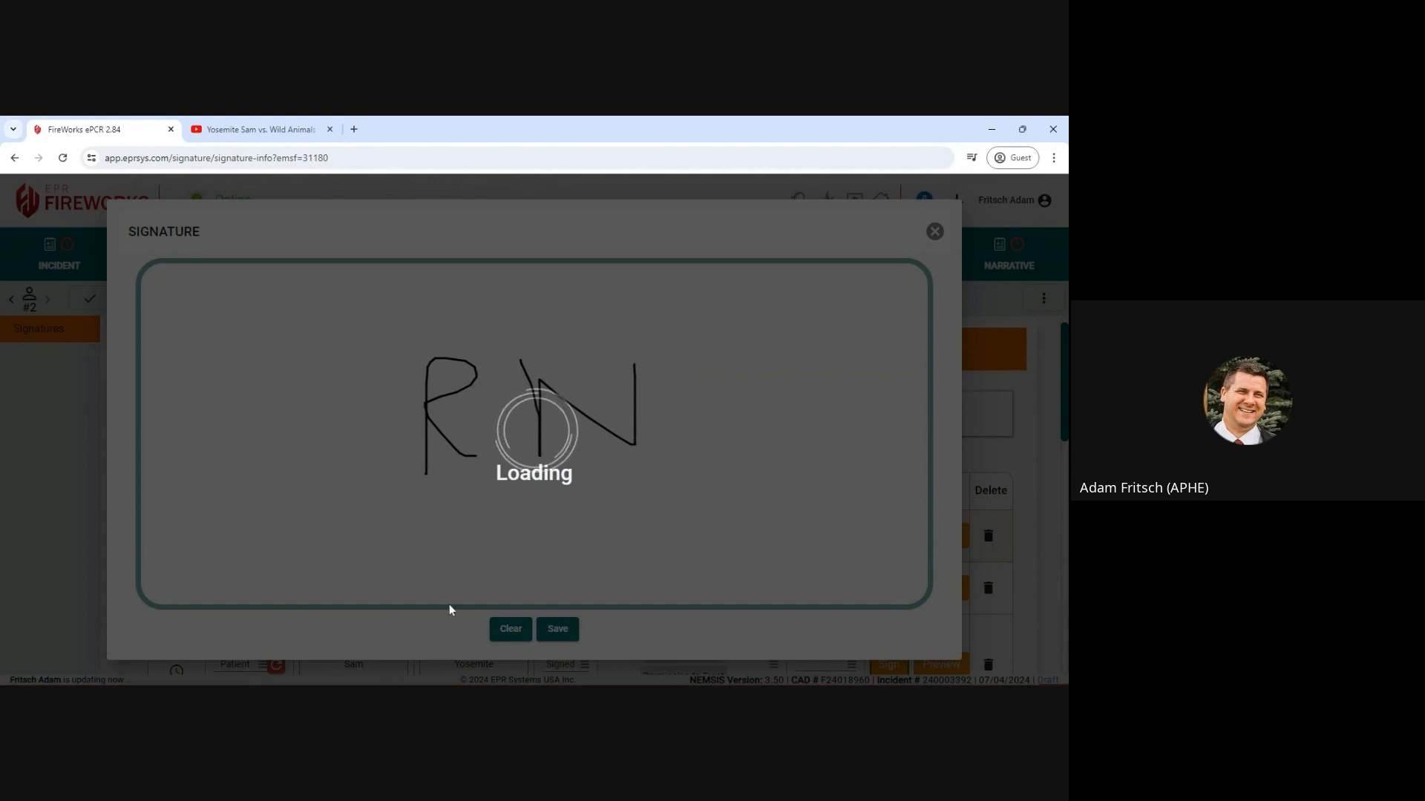
key(Return)
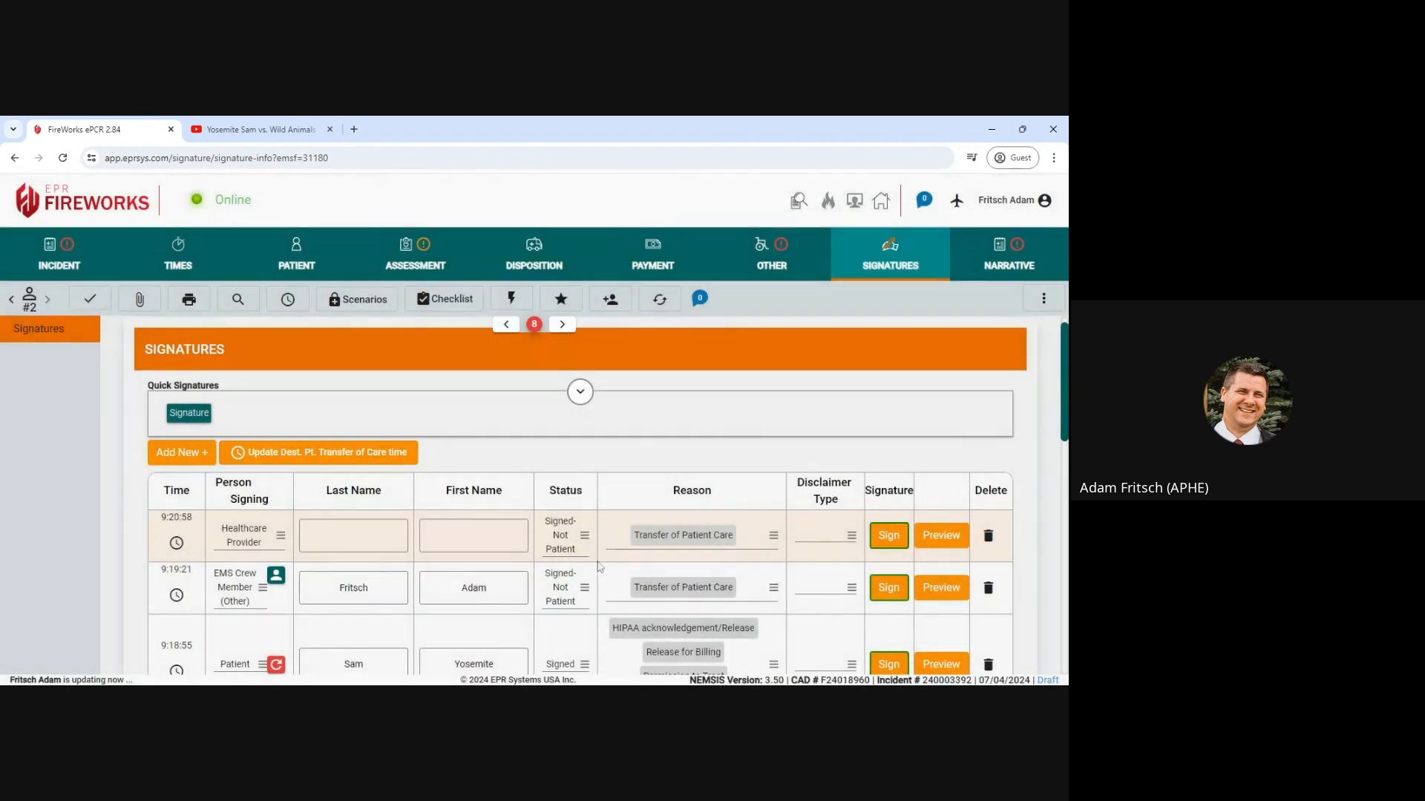
Enter the signer's last and first name in the Healthcare Provider signature entry and review its details
click(353, 536)
text(RN)
key(Tab)
text(Mik)
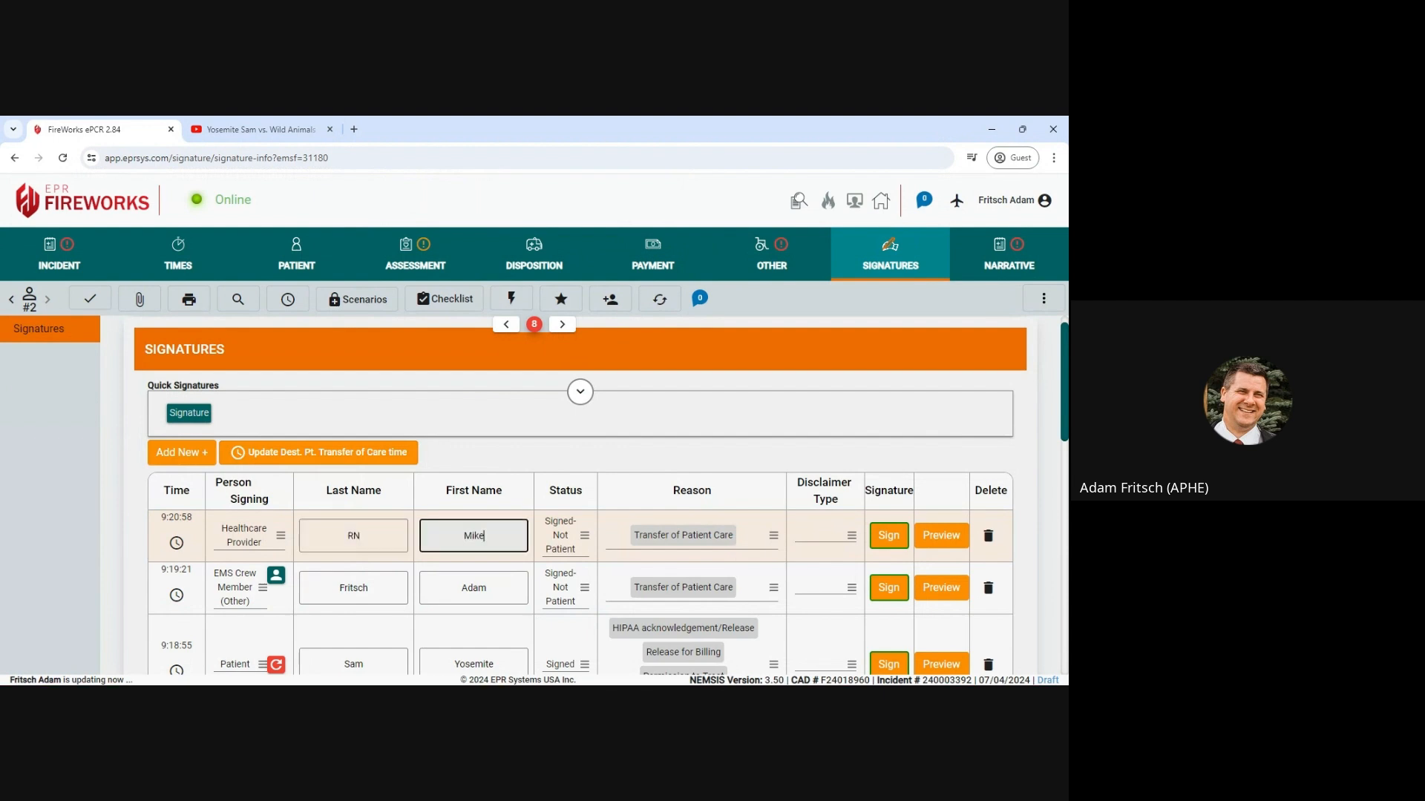
scroll(964, 526, down, 2)
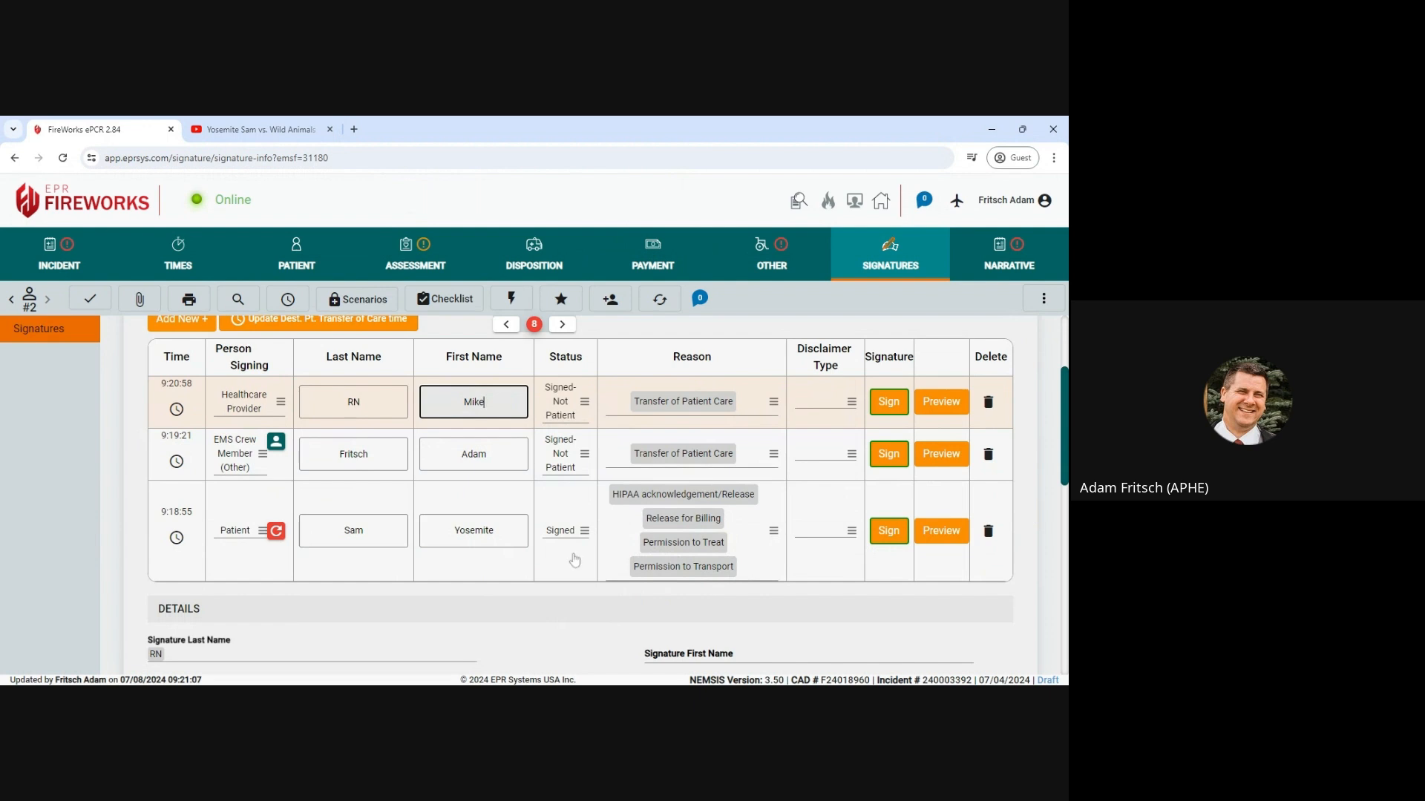
scroll(573, 570, down, 2)
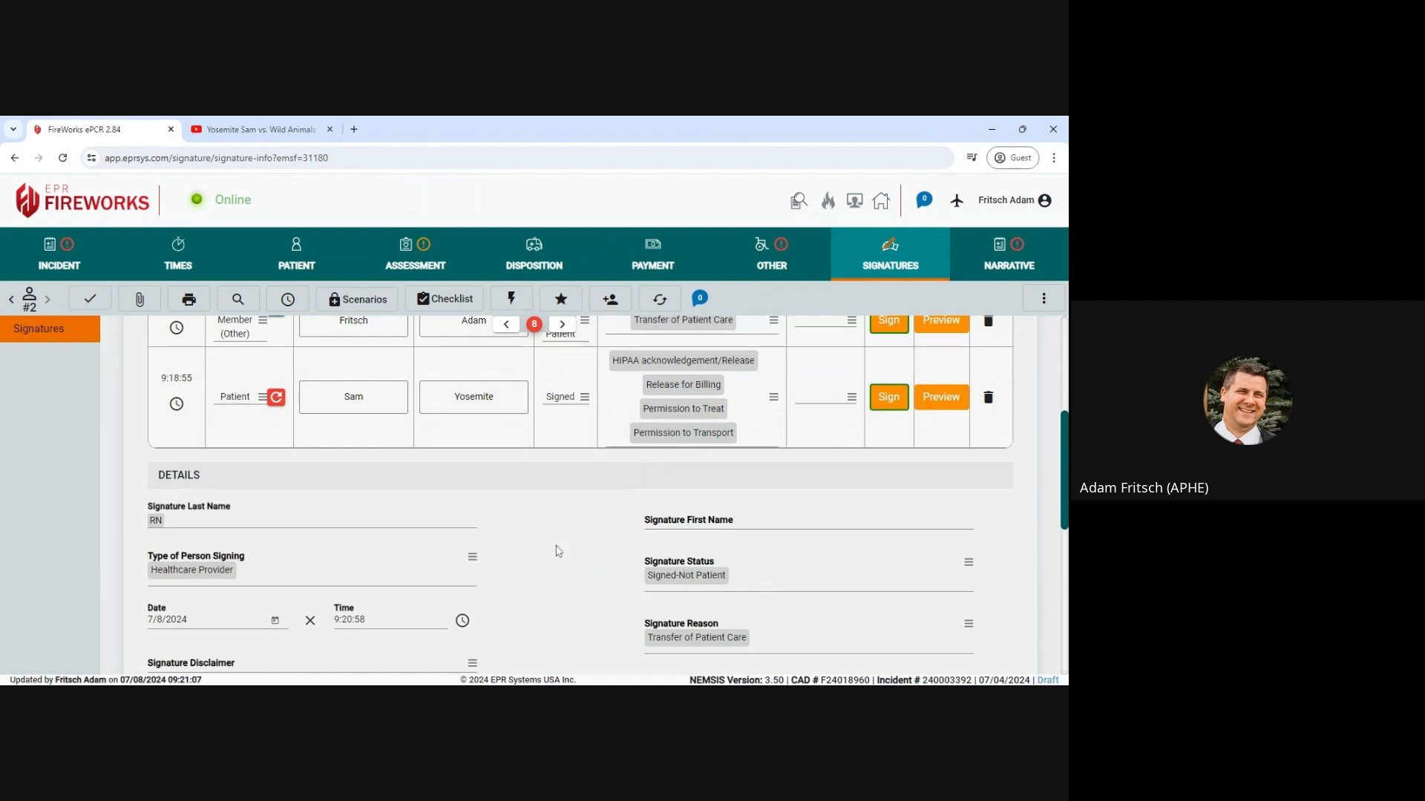
Open the Assessment's Vital Signs page, add a blank vital signs entry and delete it again
click(63, 262)
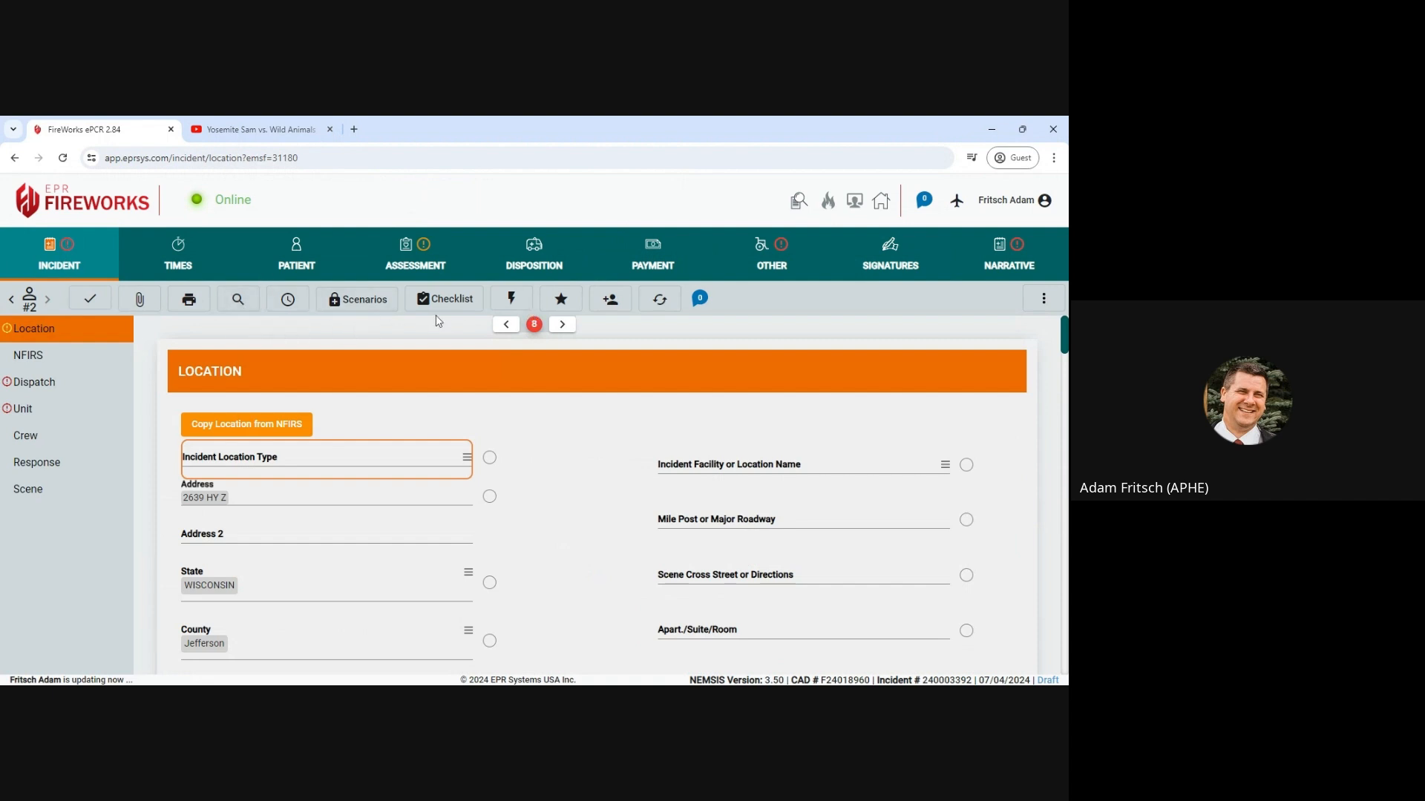
click(408, 261)
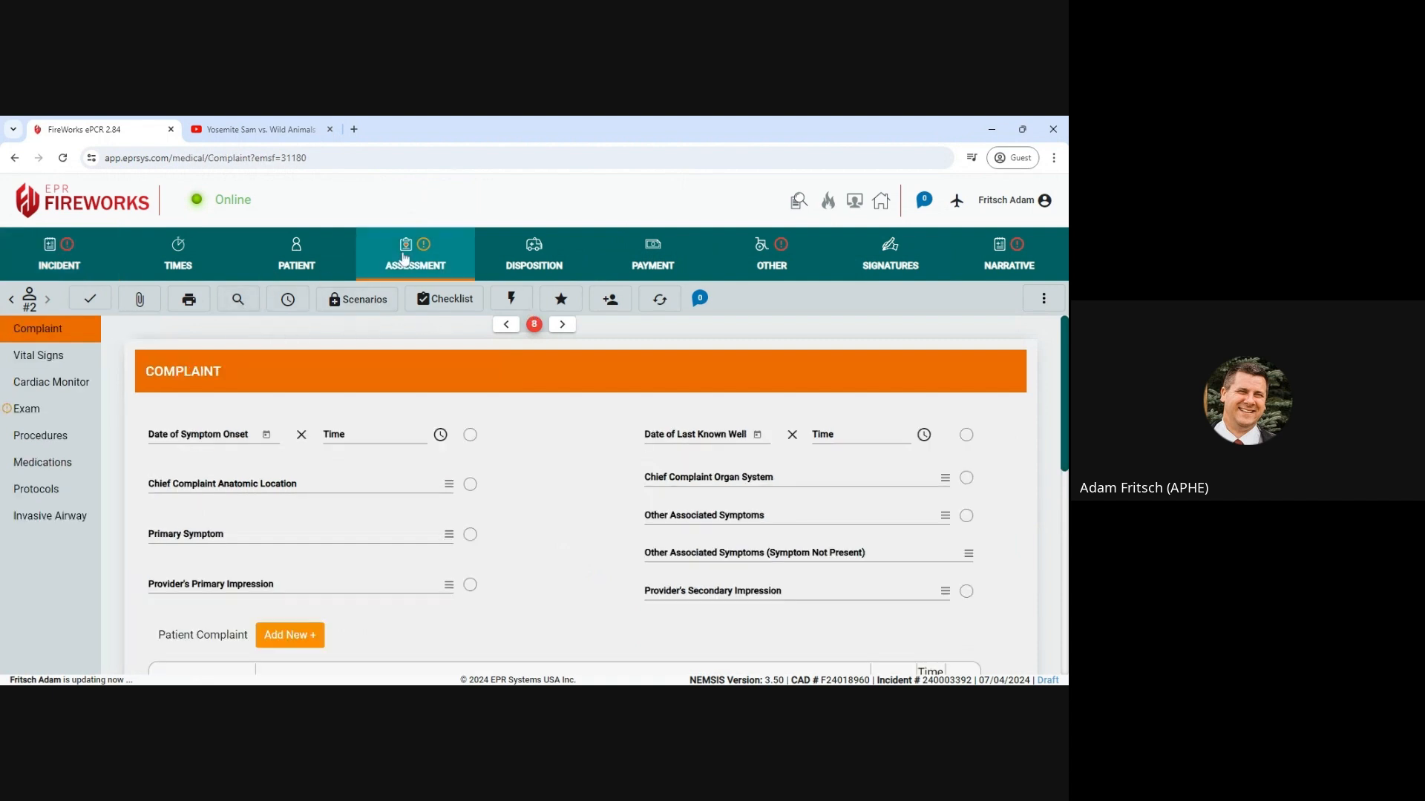
click(41, 358)
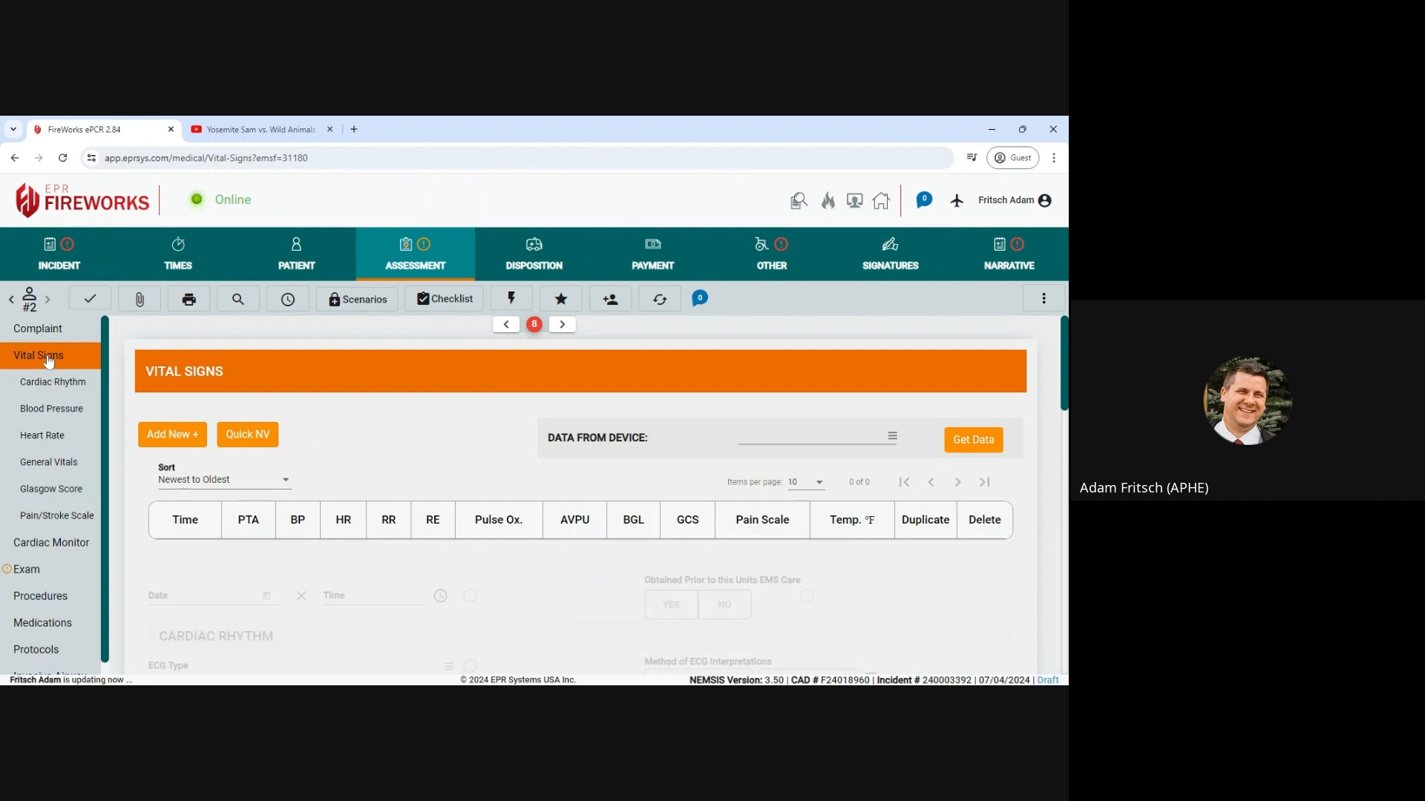
click(181, 444)
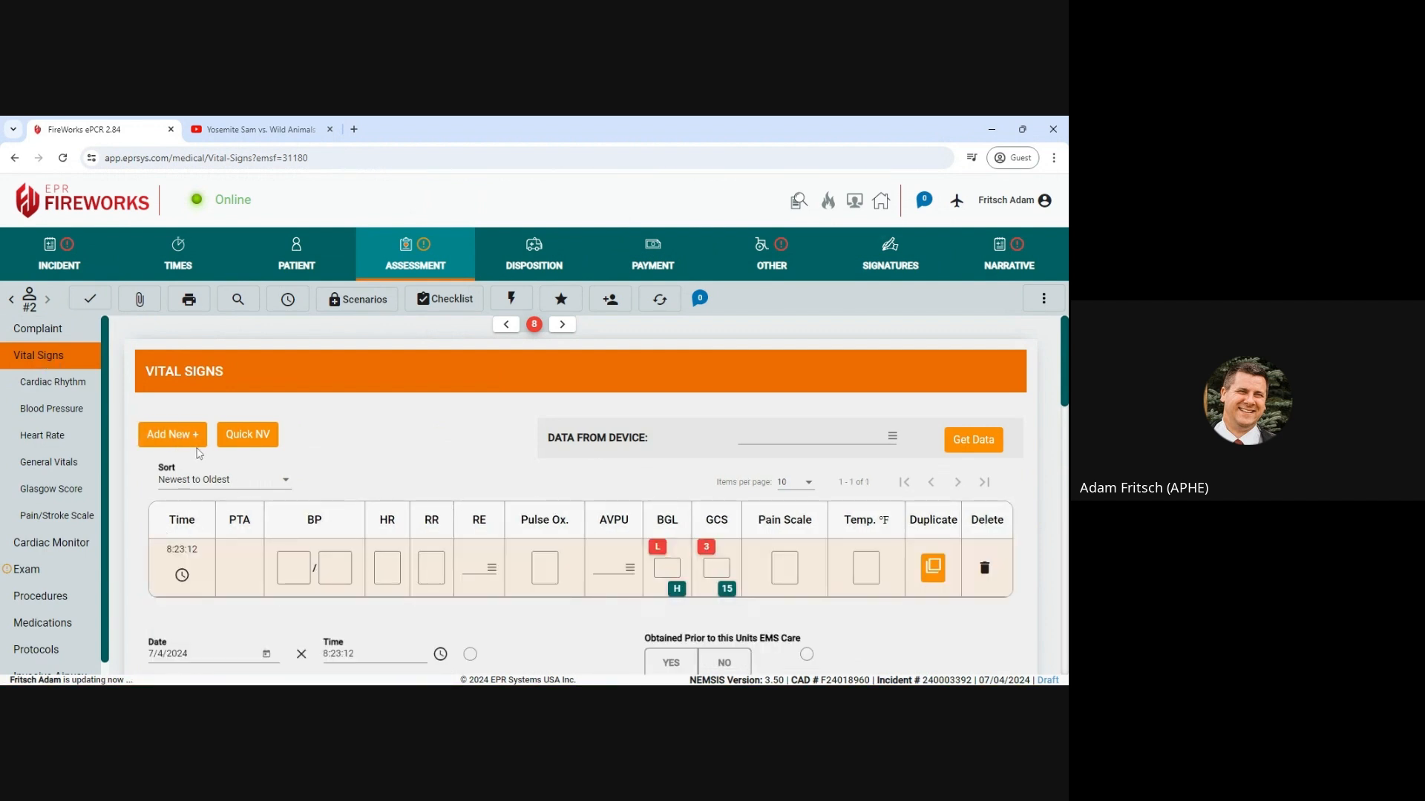
click(985, 573)
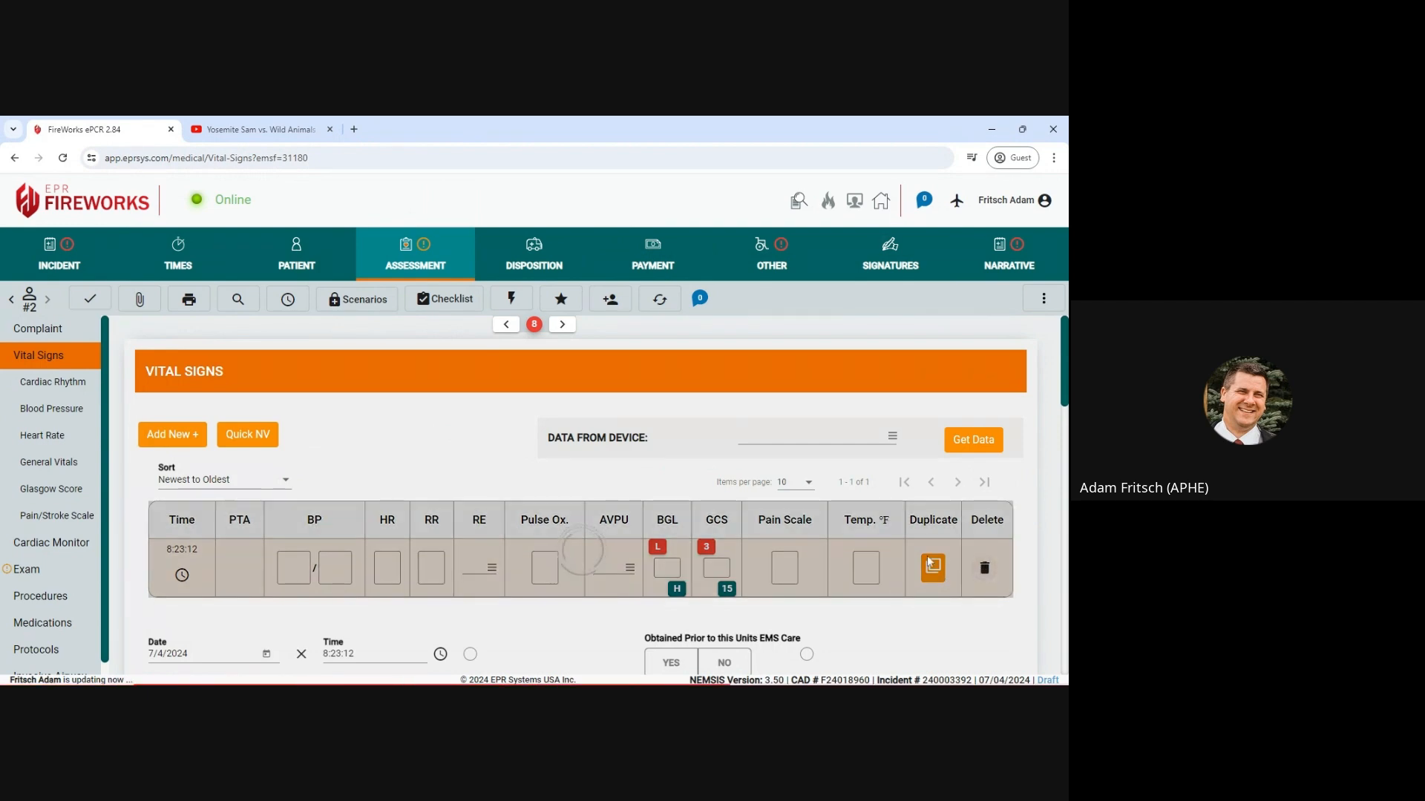
Request vitals from the device, agree to update the critical fields, and set Type of Service Requested to Emergency Response (Primary Response Area)
click(973, 442)
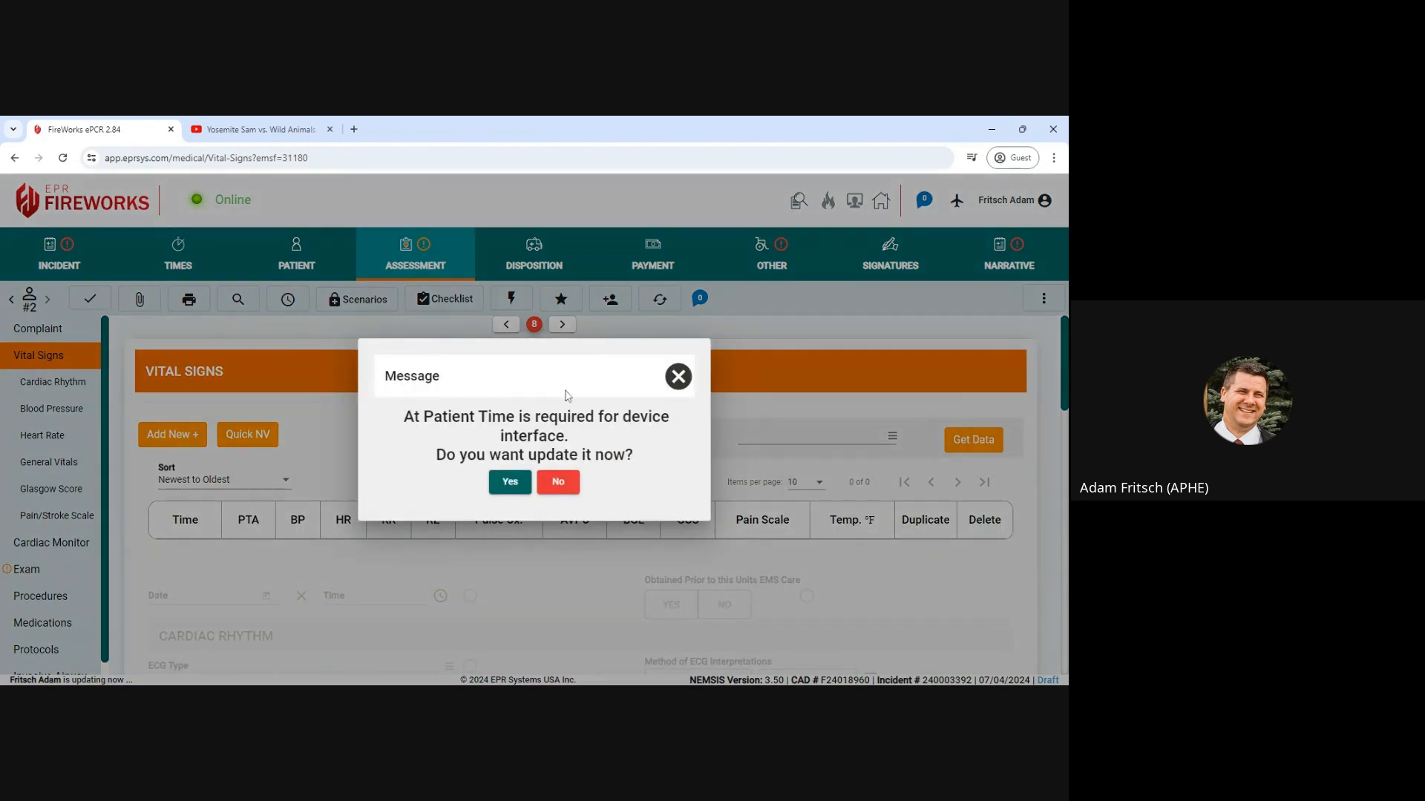
click(510, 482)
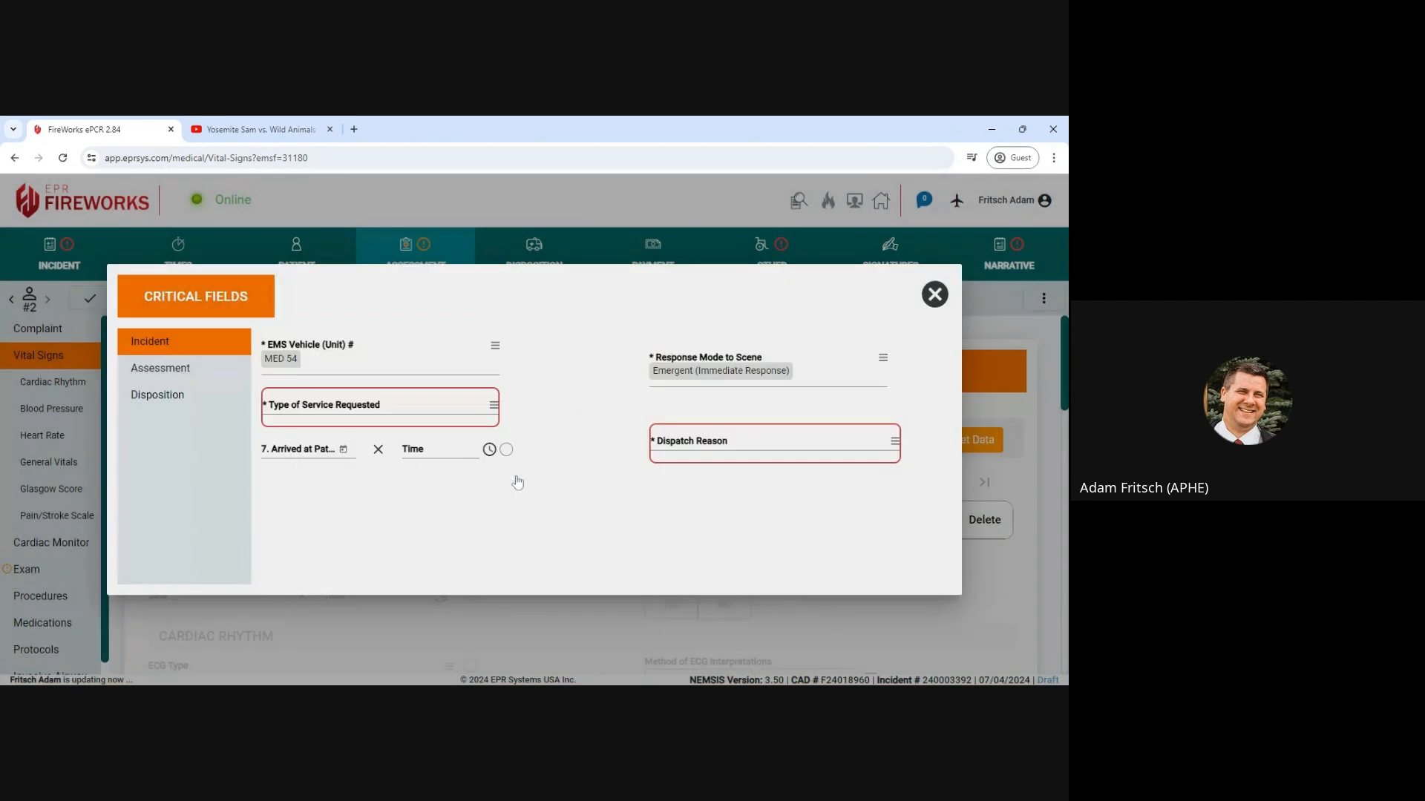
click(378, 407)
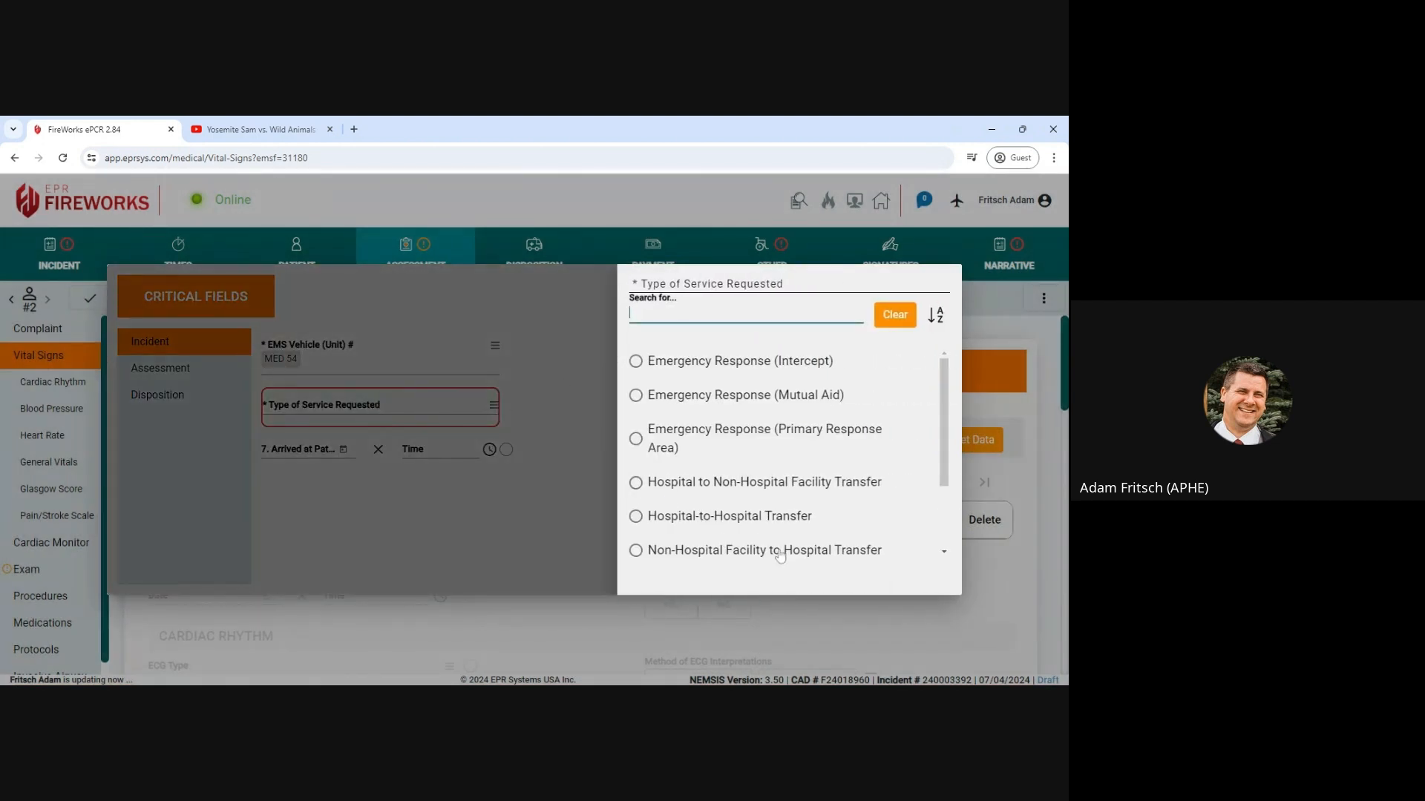
click(788, 438)
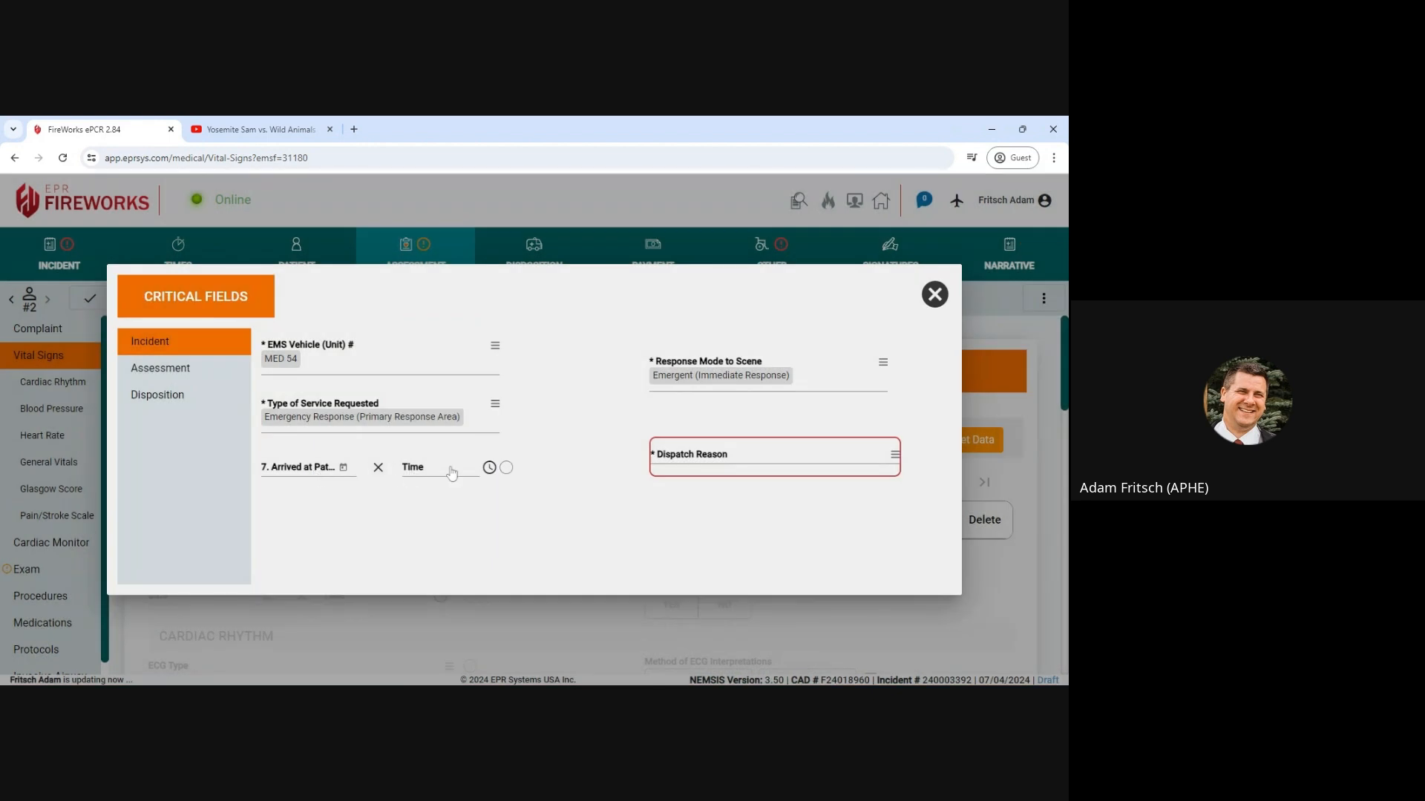
Set the Arrived at Patient time to the current time, 09:23:07, and its date to 7/6/2024
click(489, 468)
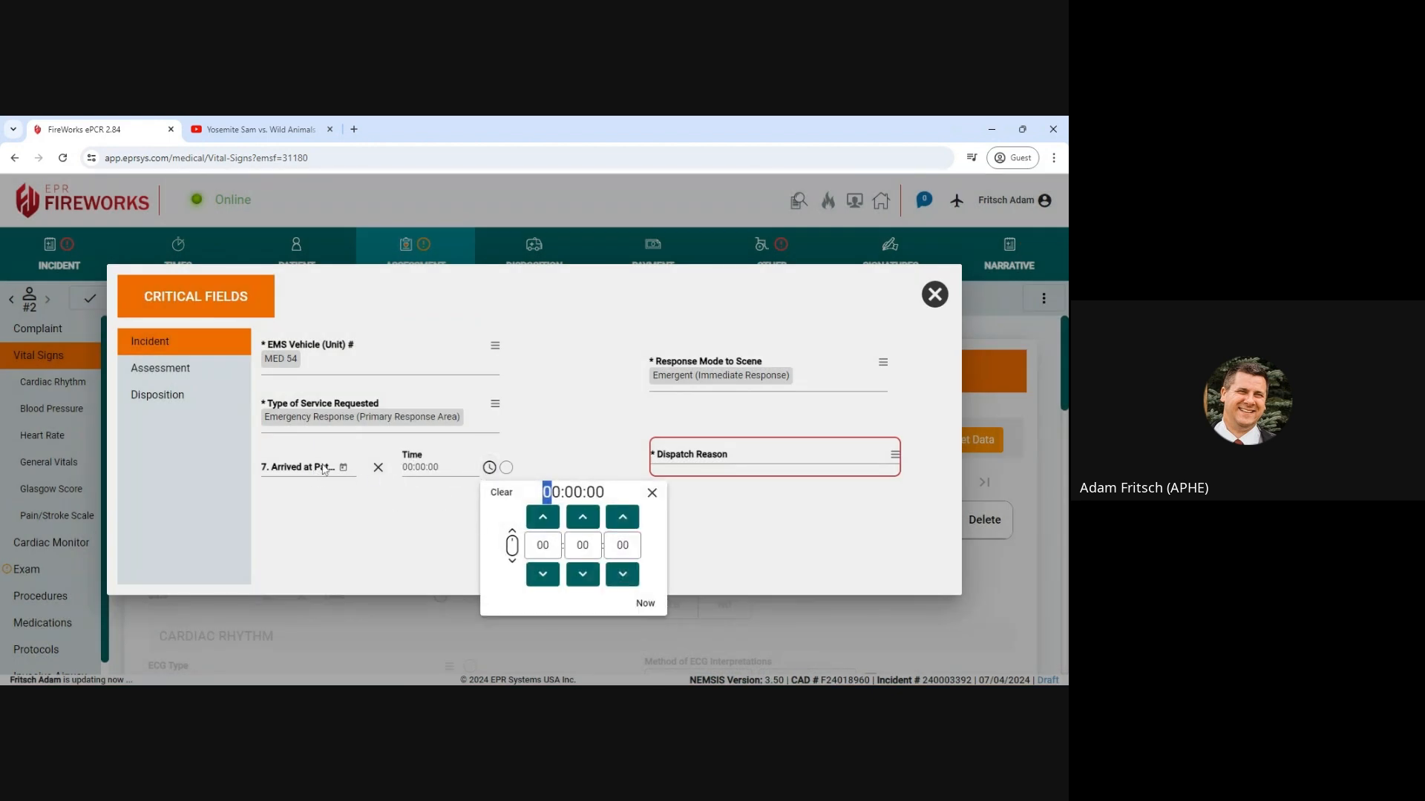
click(656, 602)
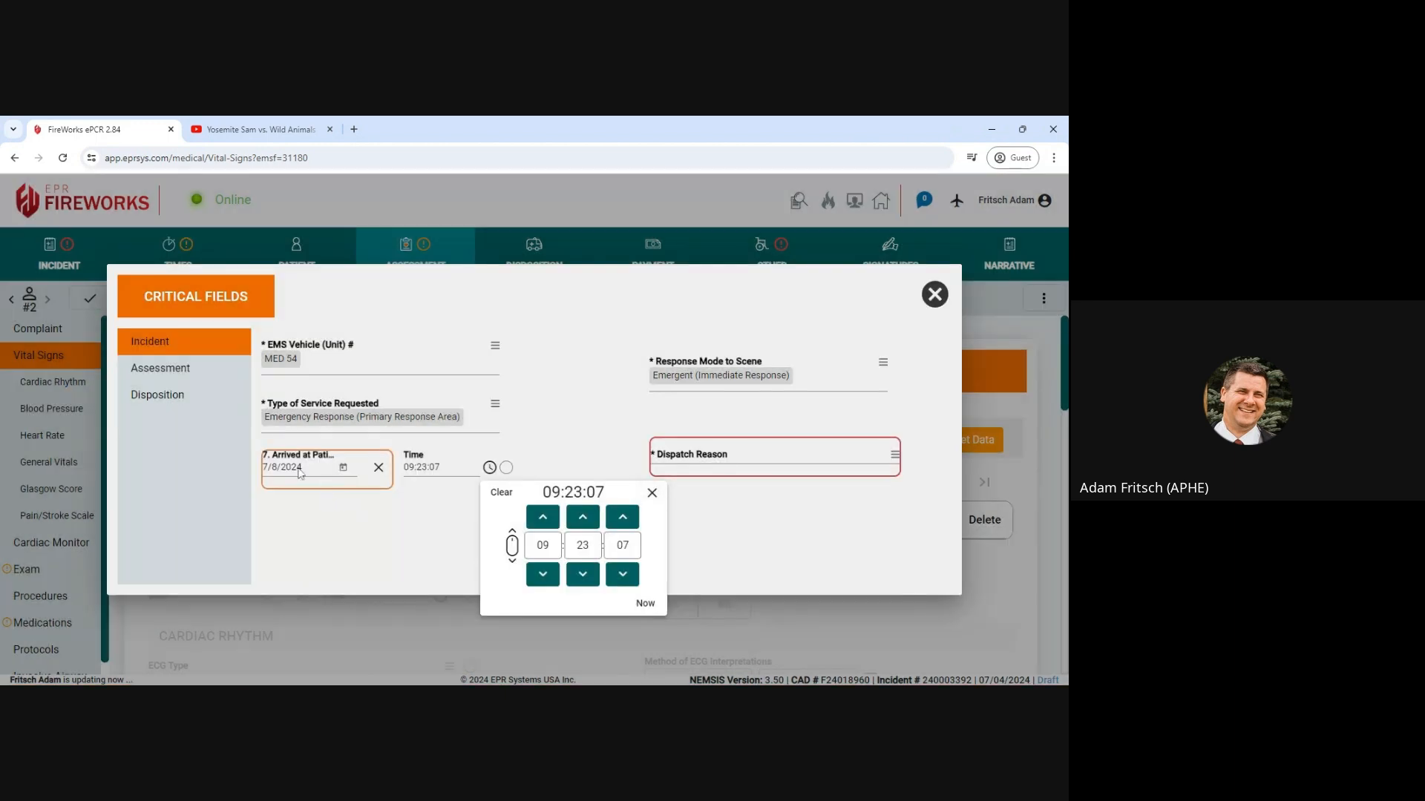
click(652, 493)
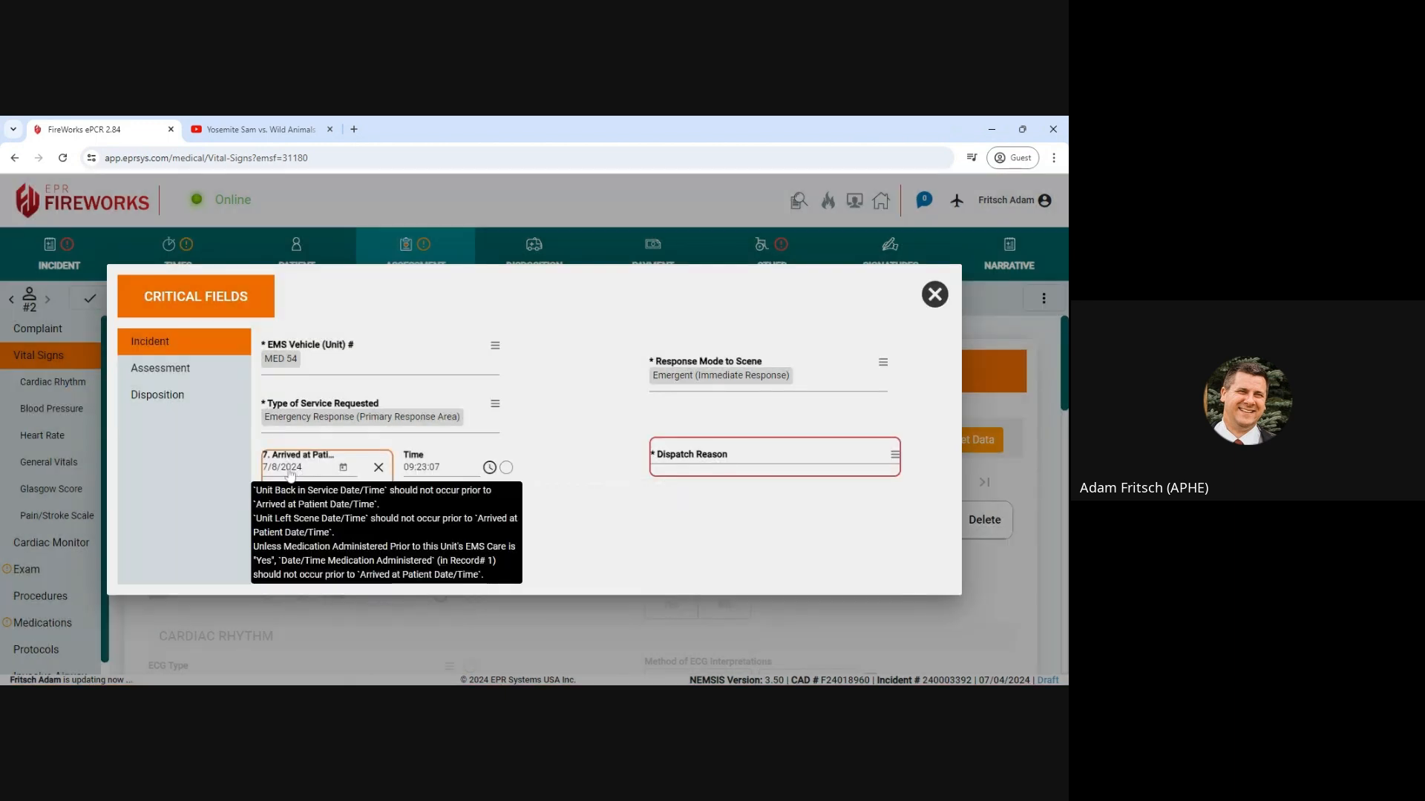
click(290, 475)
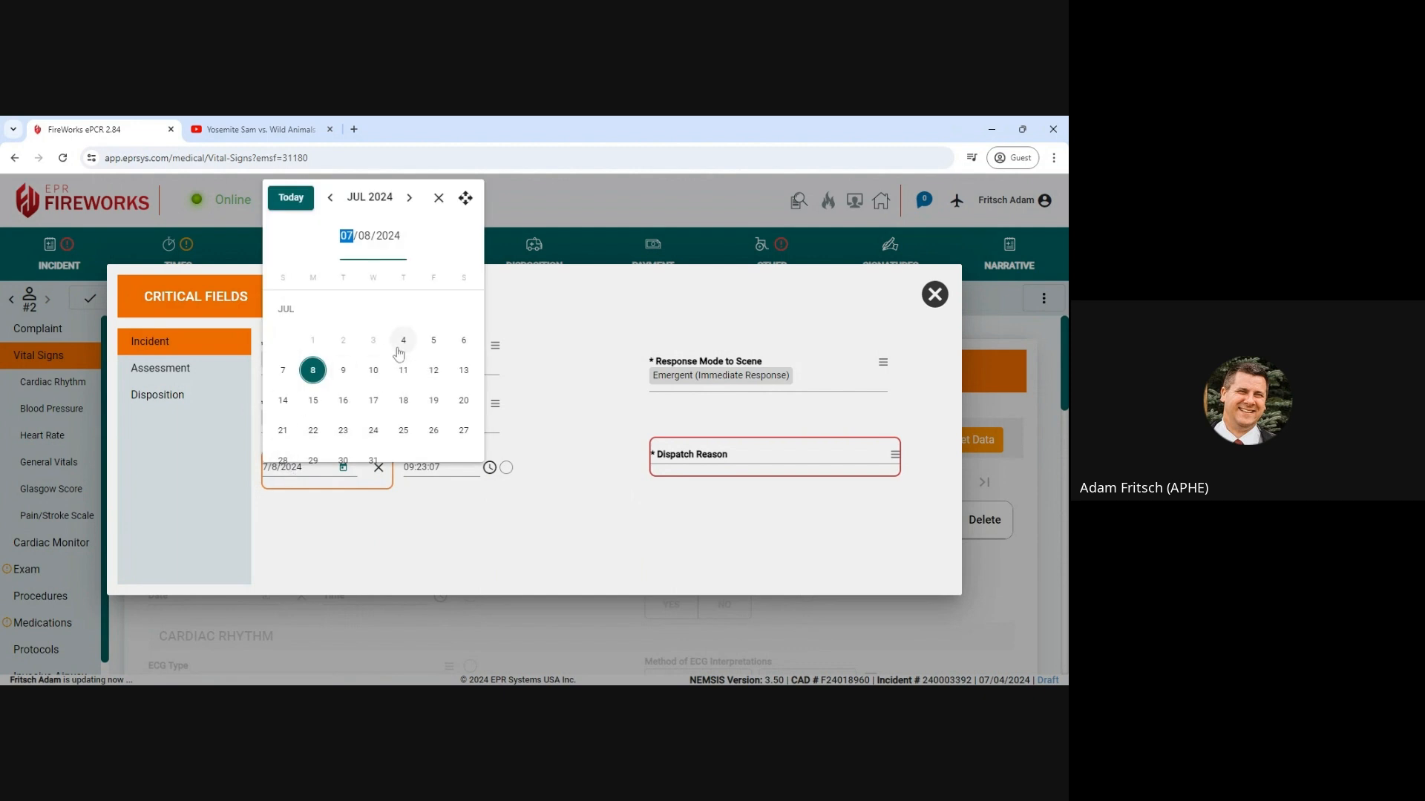
click(463, 342)
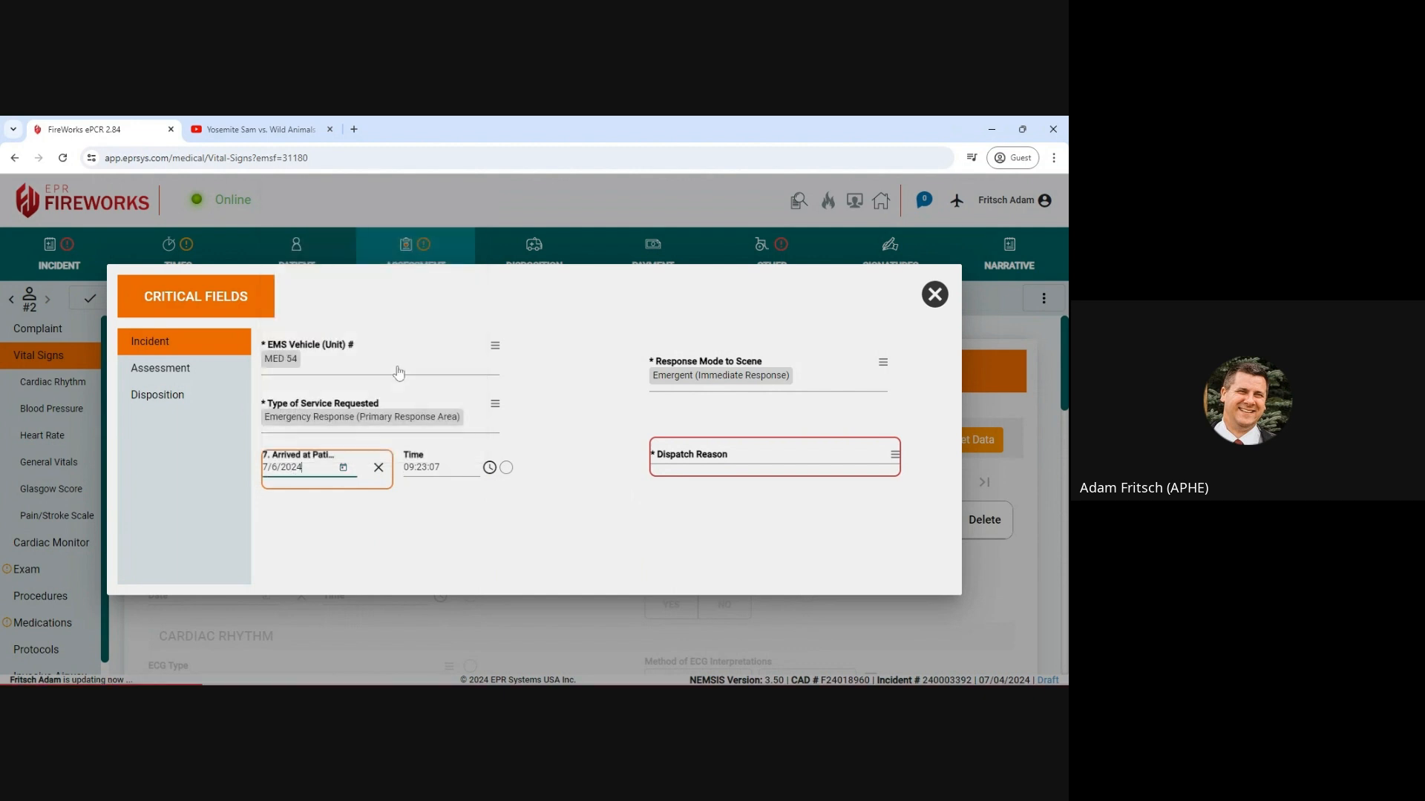
Search the dispatch reasons for "anim" and set Dispatch Reason to Animal Bite
click(798, 454)
text(anim)
click(676, 362)
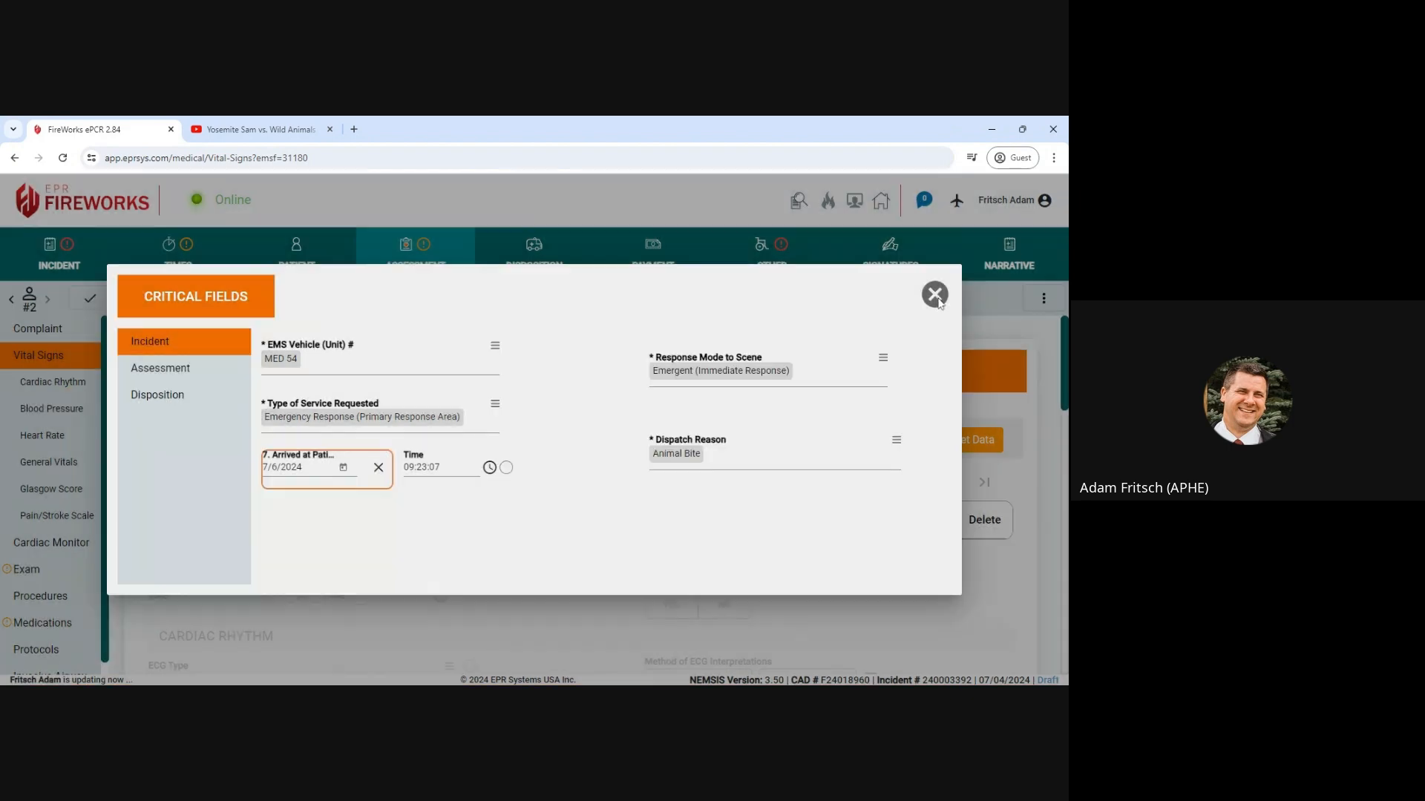
Close the critical fields, get the device data and preview the vital signs of the 7/6/2024 12:45:53 PM record from WLFM51
click(935, 294)
click(997, 443)
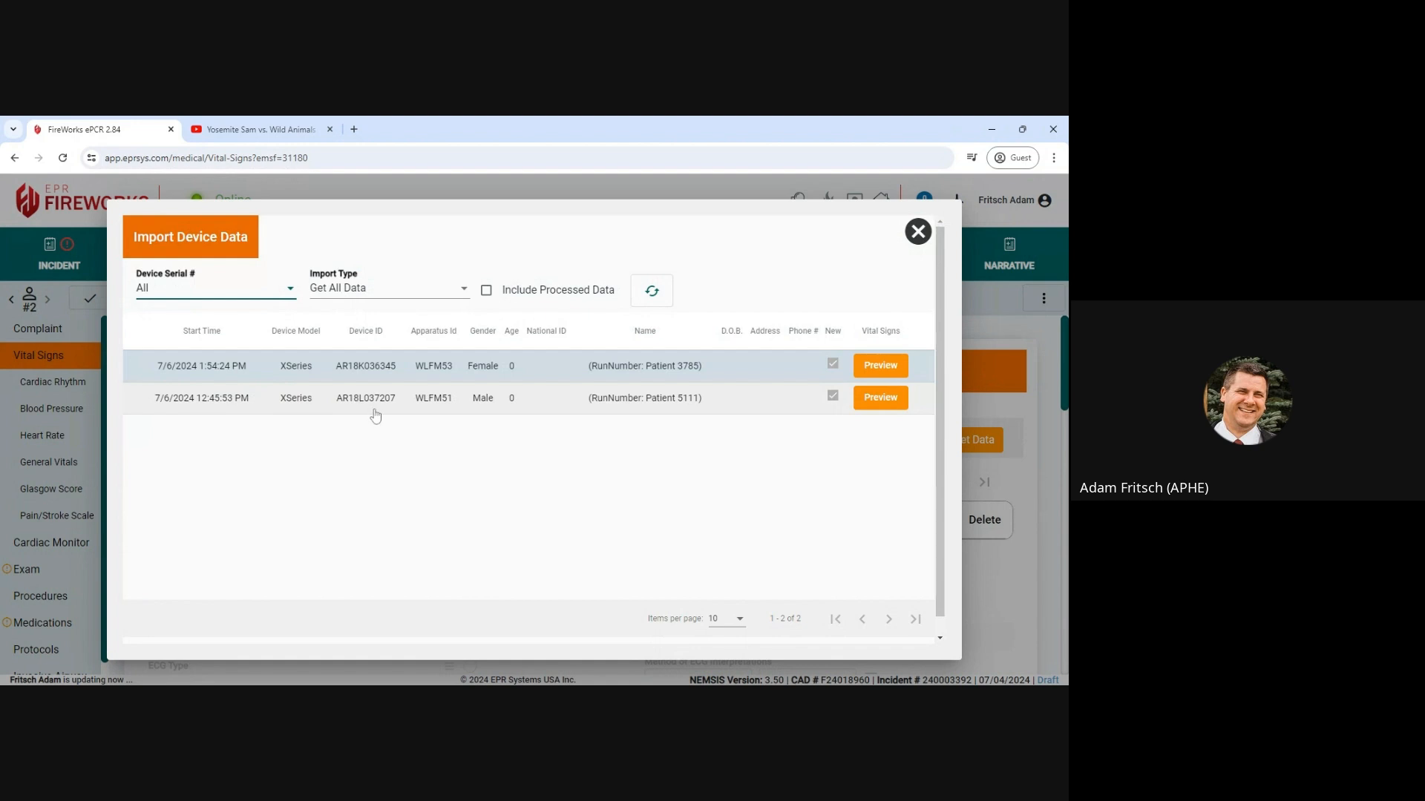
click(897, 404)
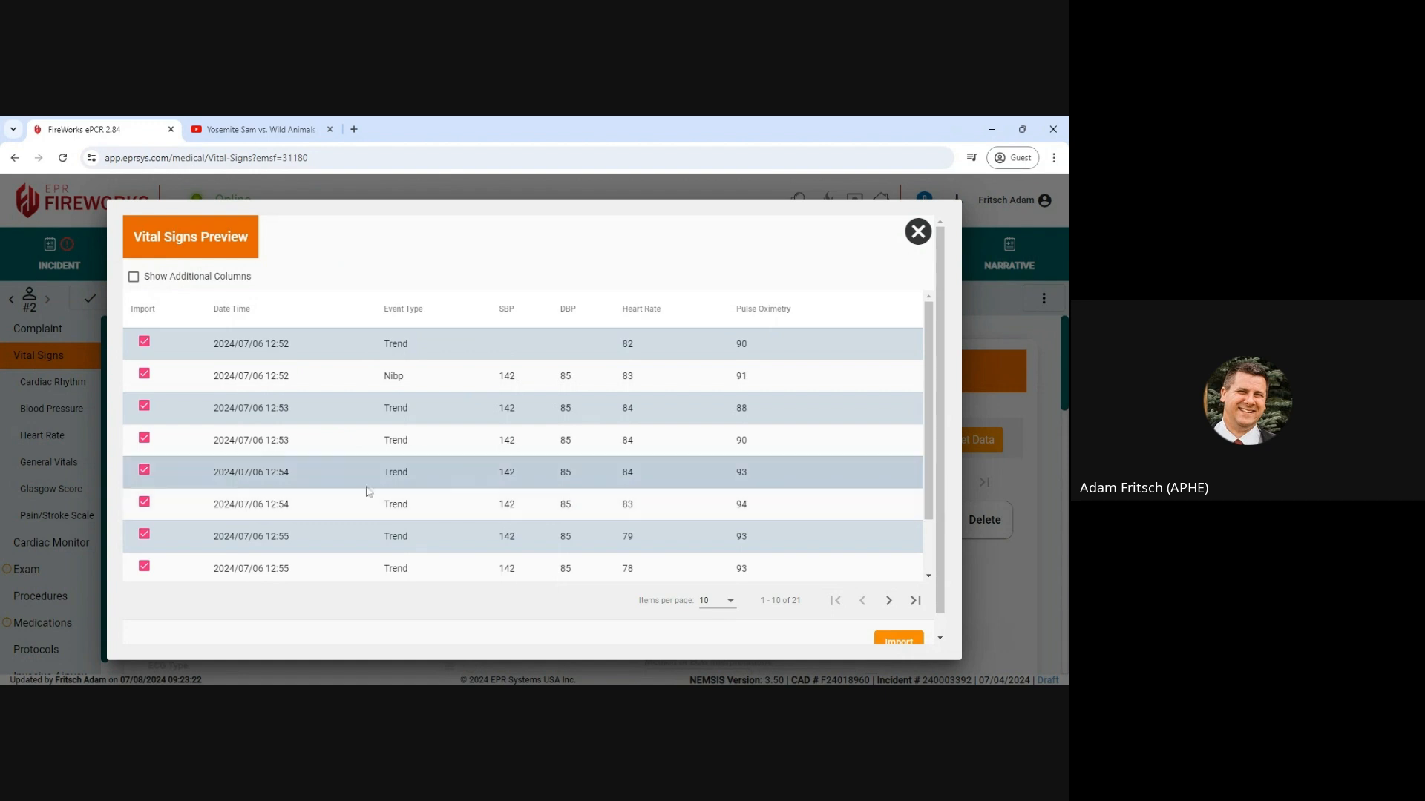
Exclude the eight Trend readings from 12:53 through 12:56 on the preview's first page from the import
click(145, 407)
click(145, 439)
click(145, 471)
click(145, 503)
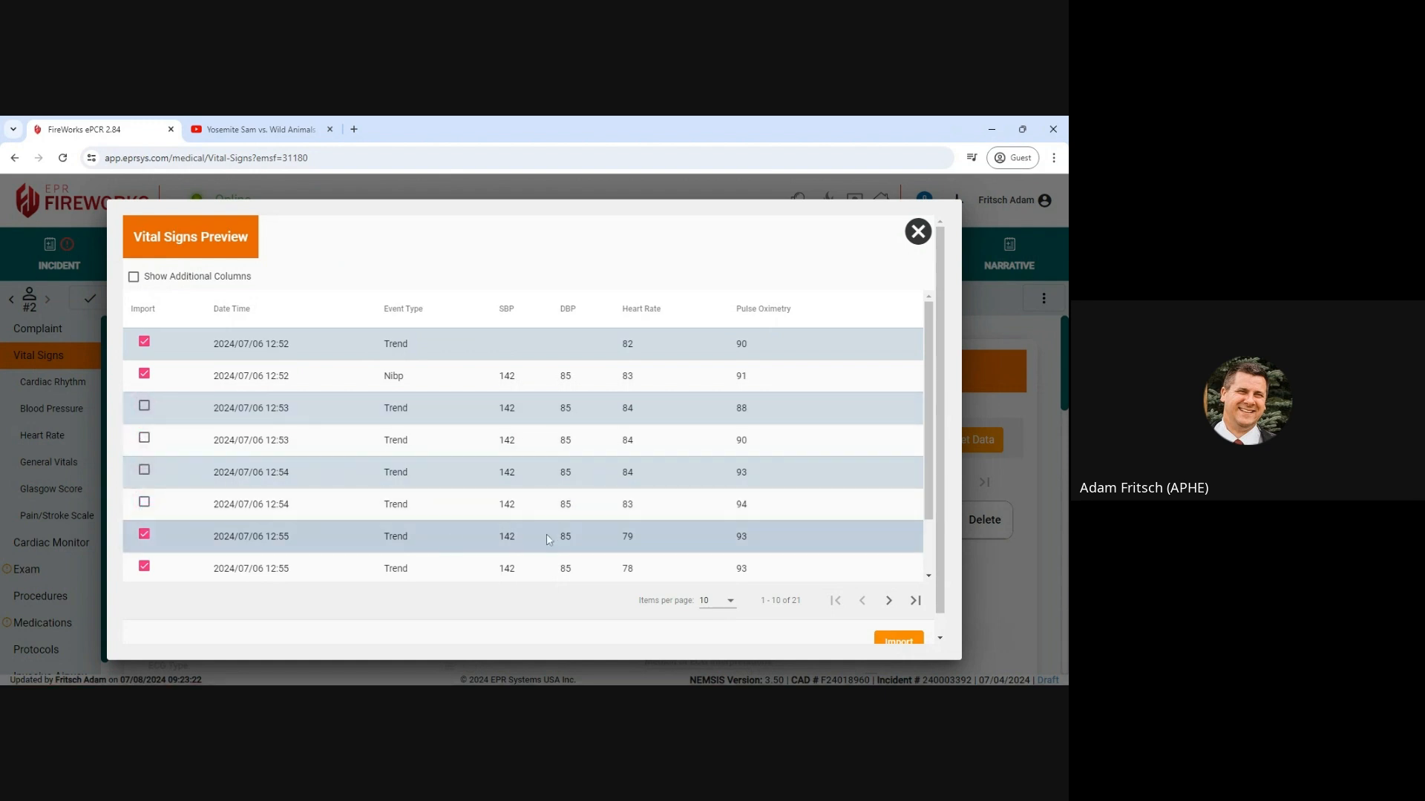
scroll(514, 359, down, 2)
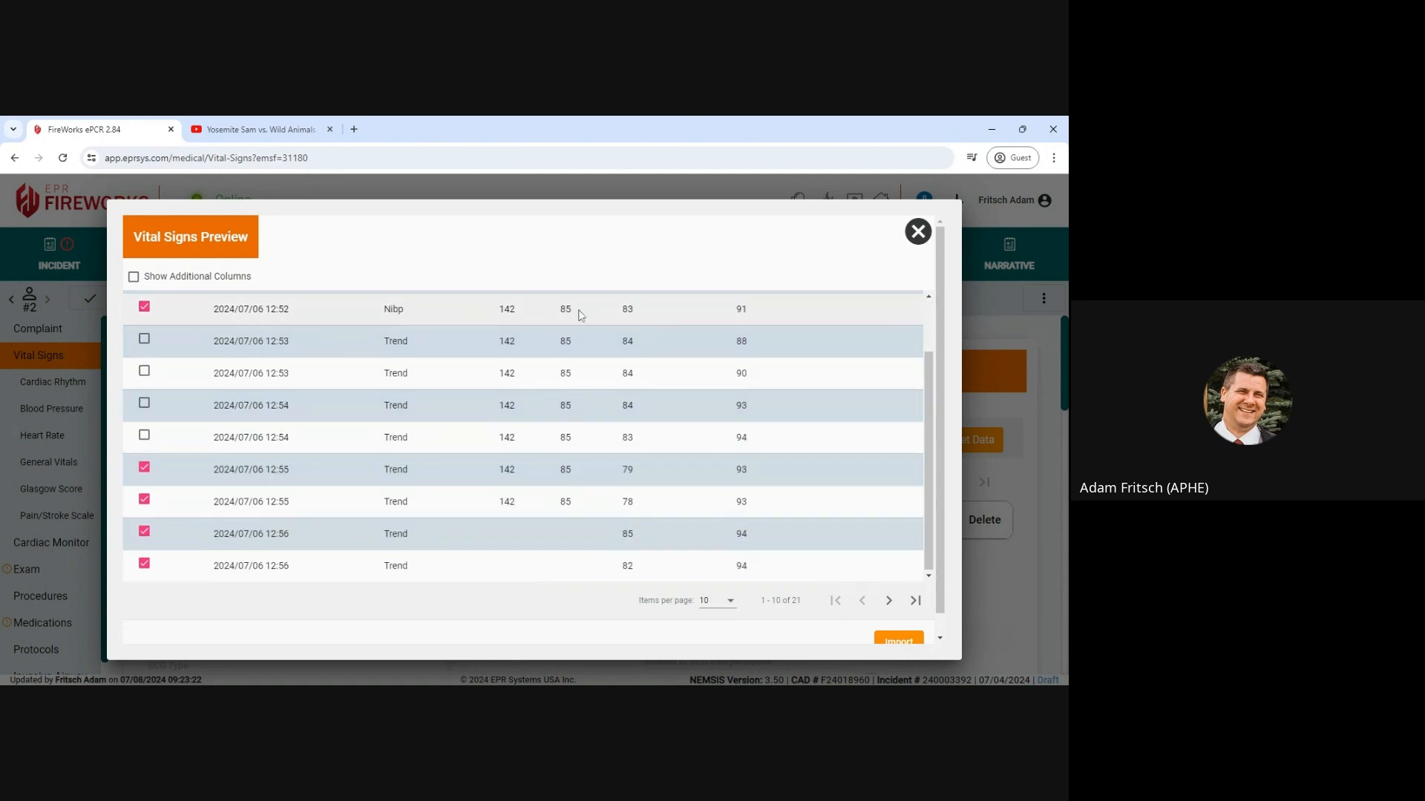
click(145, 469)
click(145, 500)
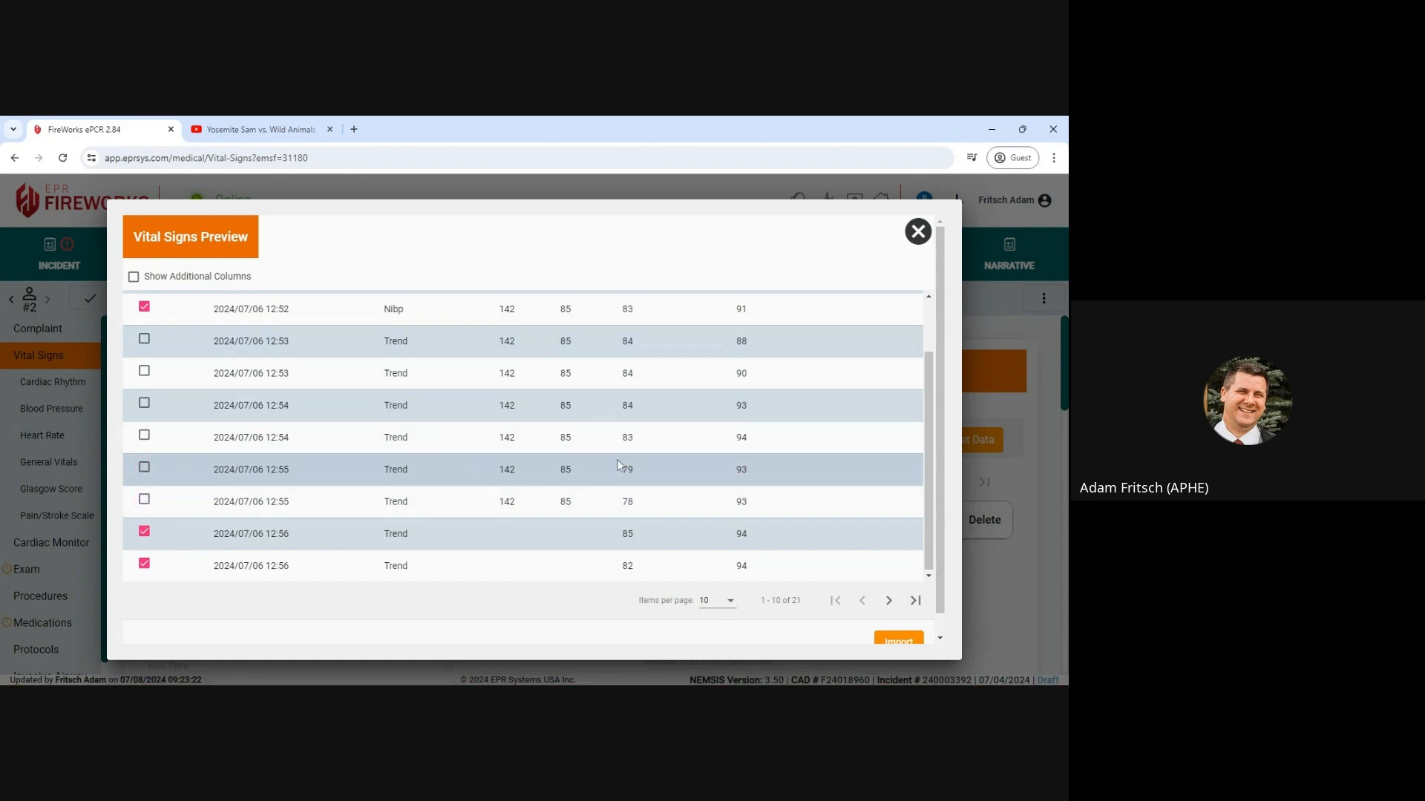
scroll(460, 512, down, 1)
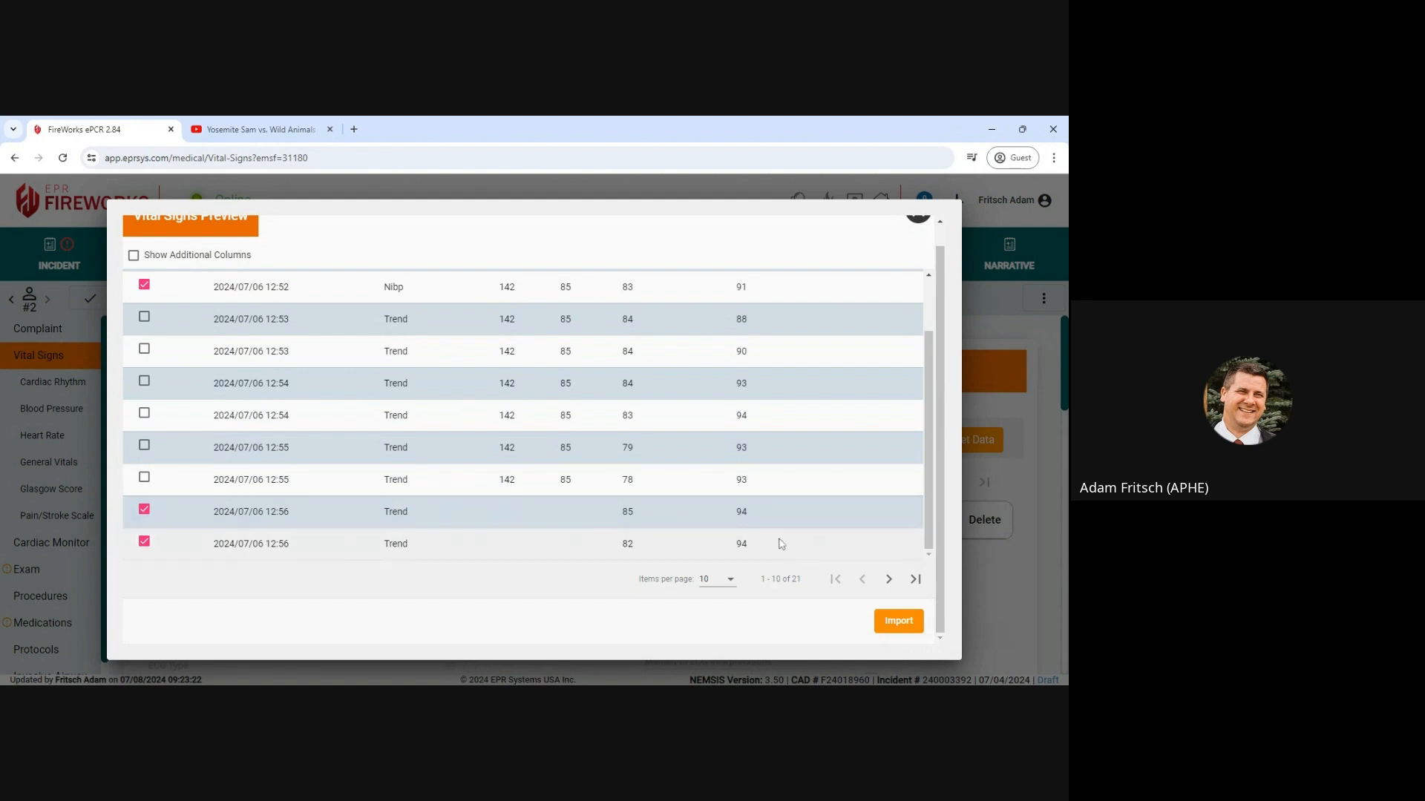
click(144, 509)
click(144, 541)
Exclude the nine Trend readings from 12:57 through 13:01 on the preview's second page, keeping the 12:56 Nibp reading
click(889, 579)
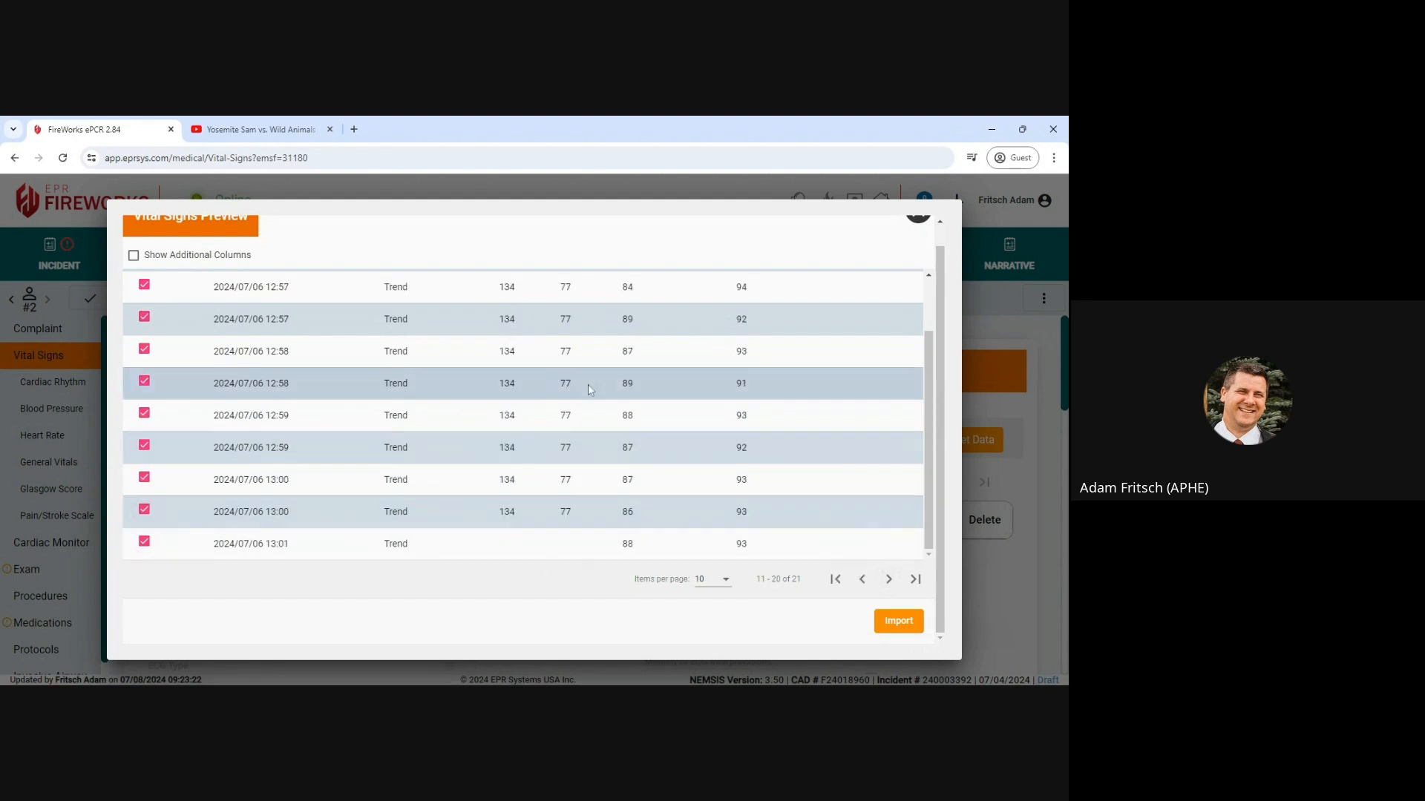
scroll(542, 336, up, 2)
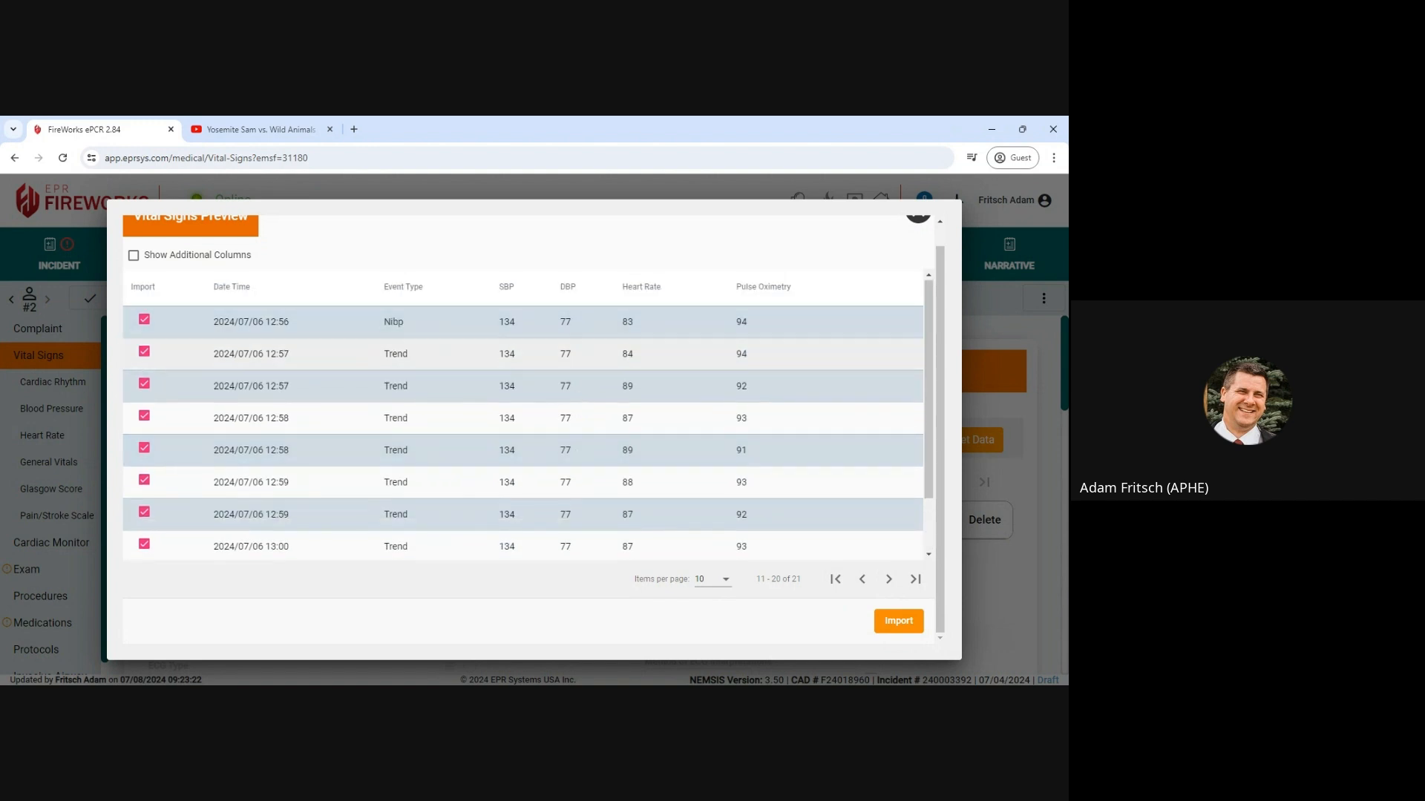
click(144, 351)
click(144, 383)
click(144, 416)
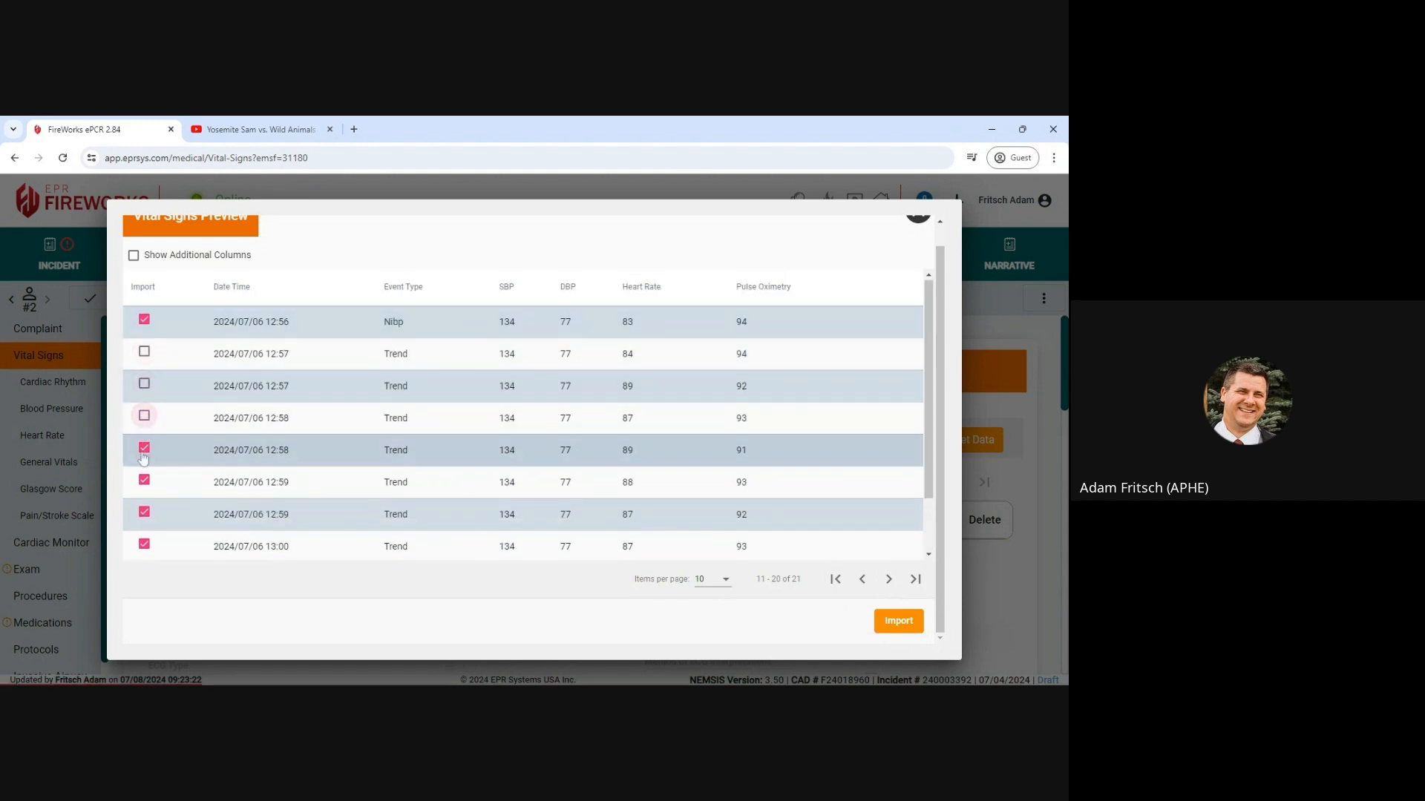
click(144, 448)
click(144, 480)
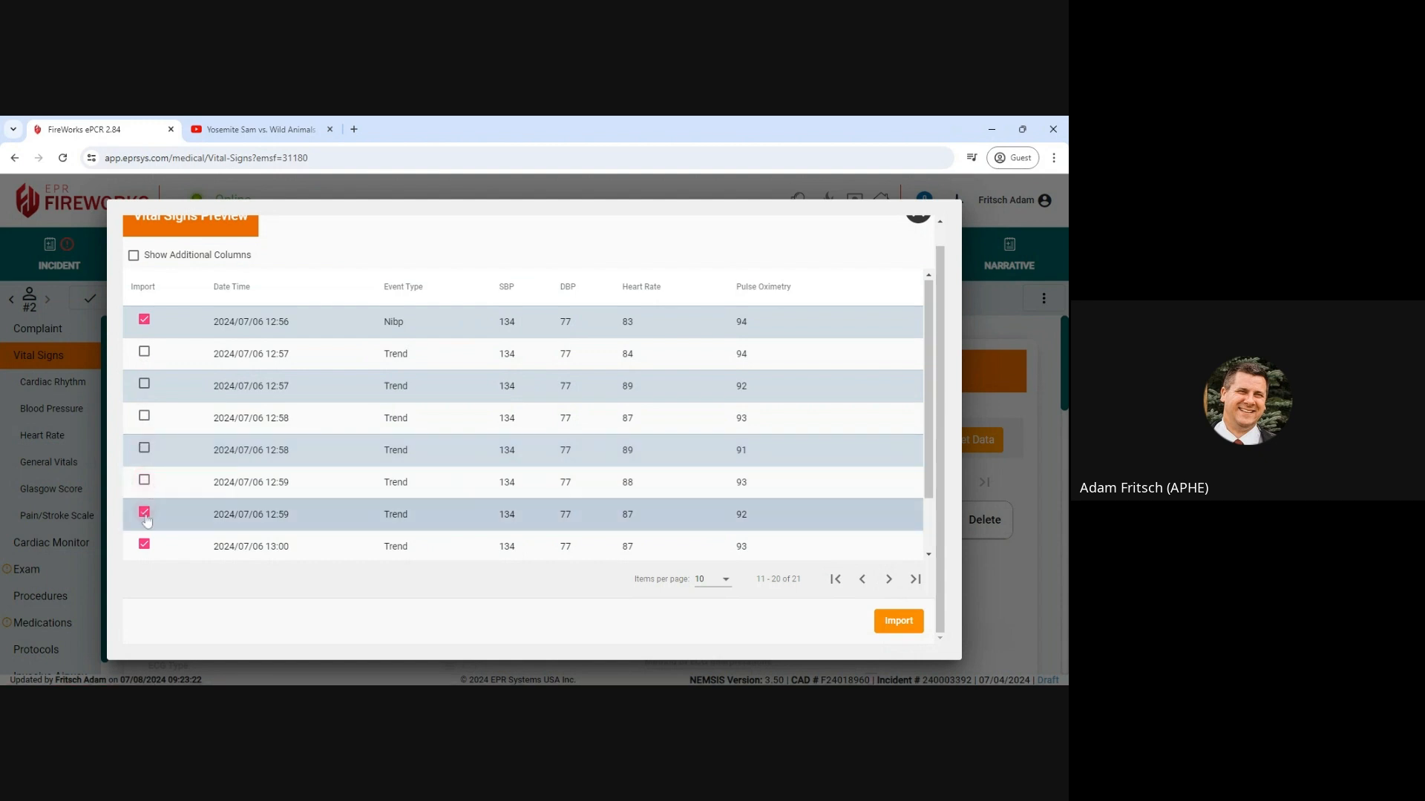
click(144, 512)
click(144, 545)
scroll(148, 534, down, 1)
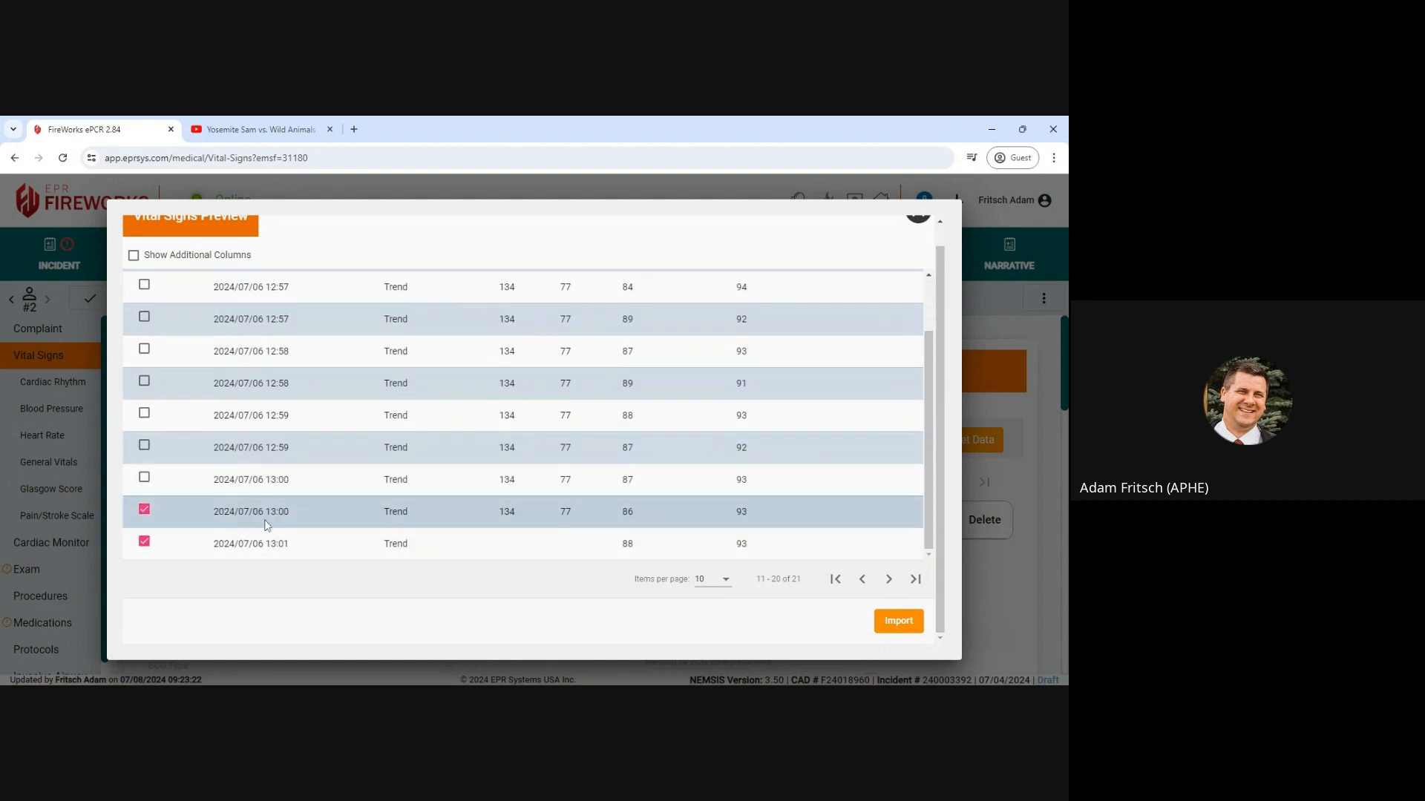
click(144, 511)
click(144, 543)
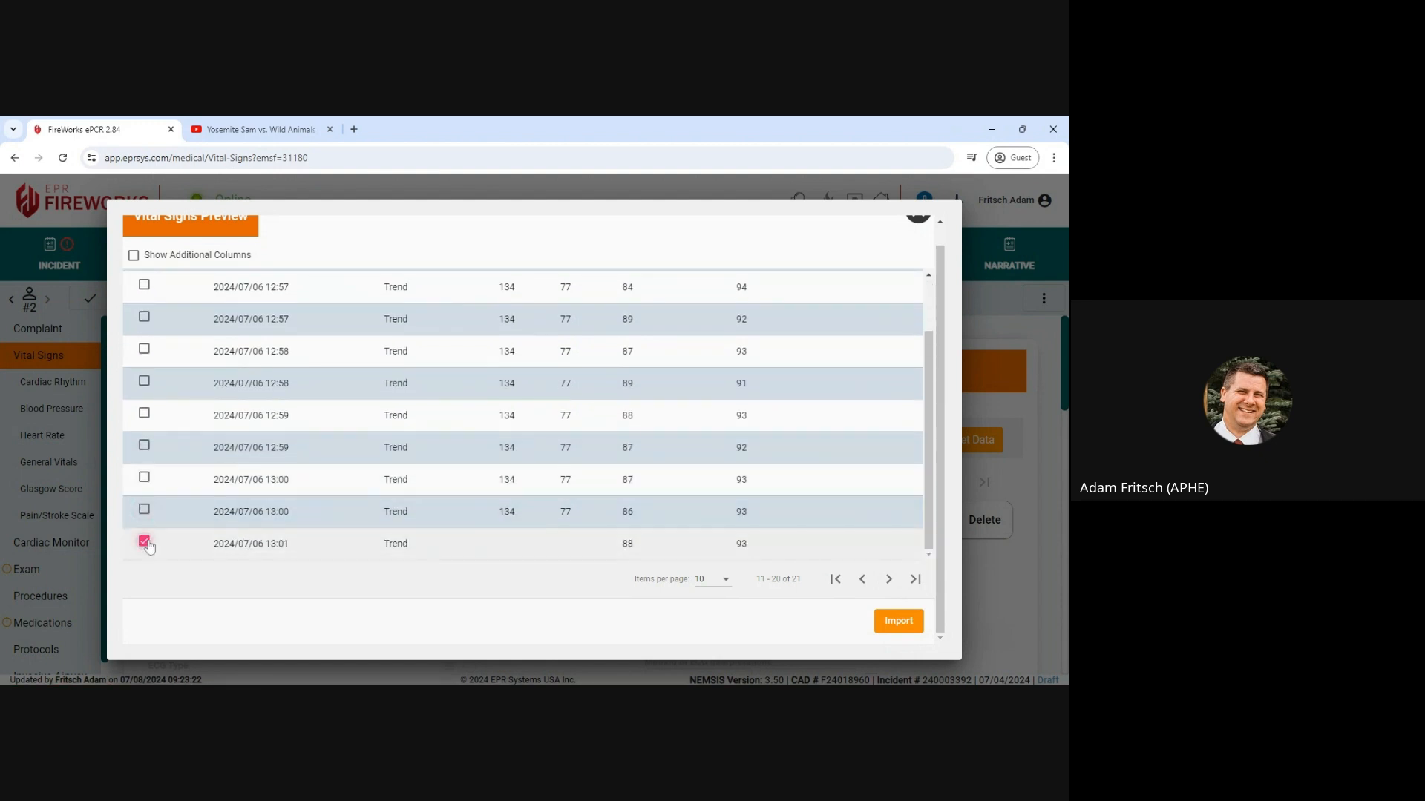
Keep the final 13:01 reading on the preview's last page and import the selected vitals together with the Cardiac Monitor data
click(888, 579)
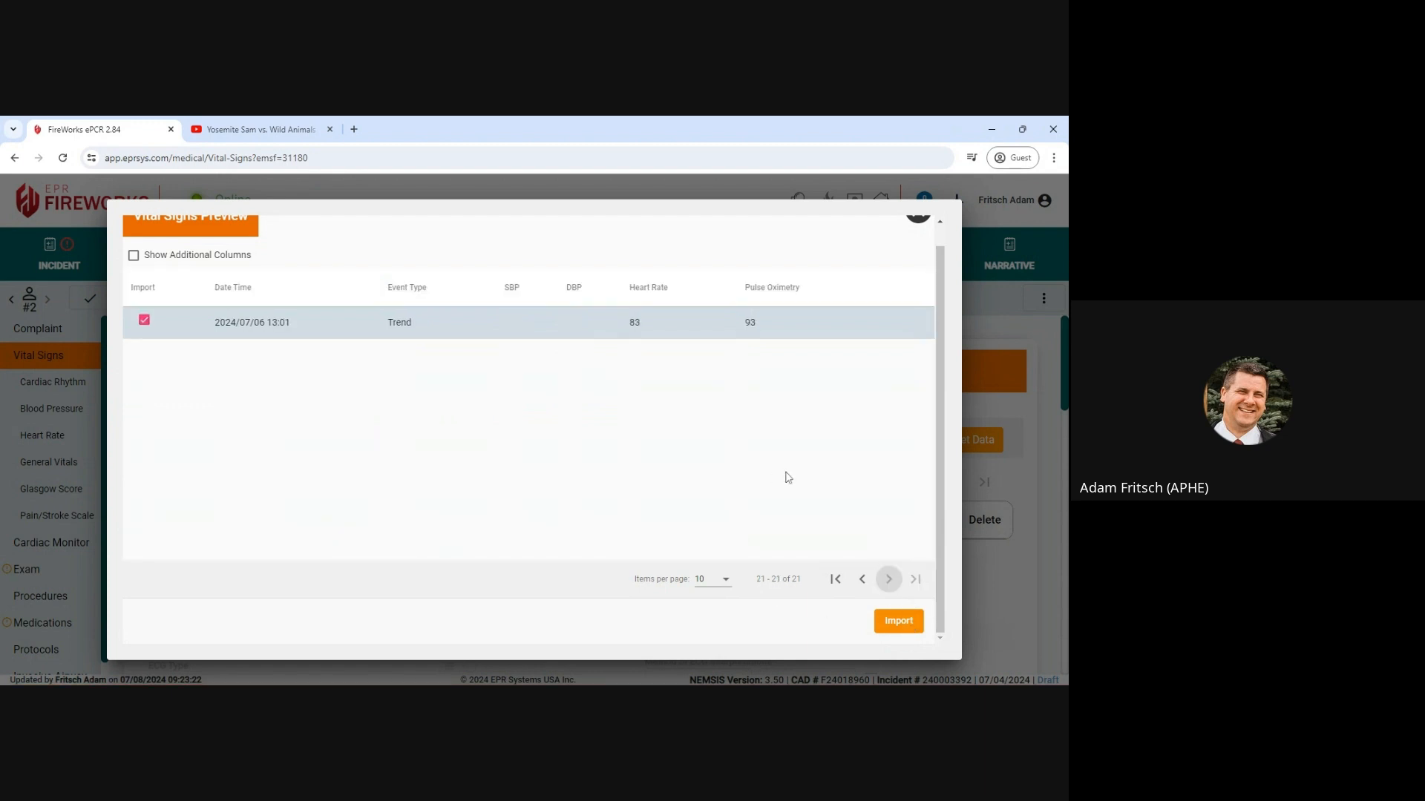
click(896, 623)
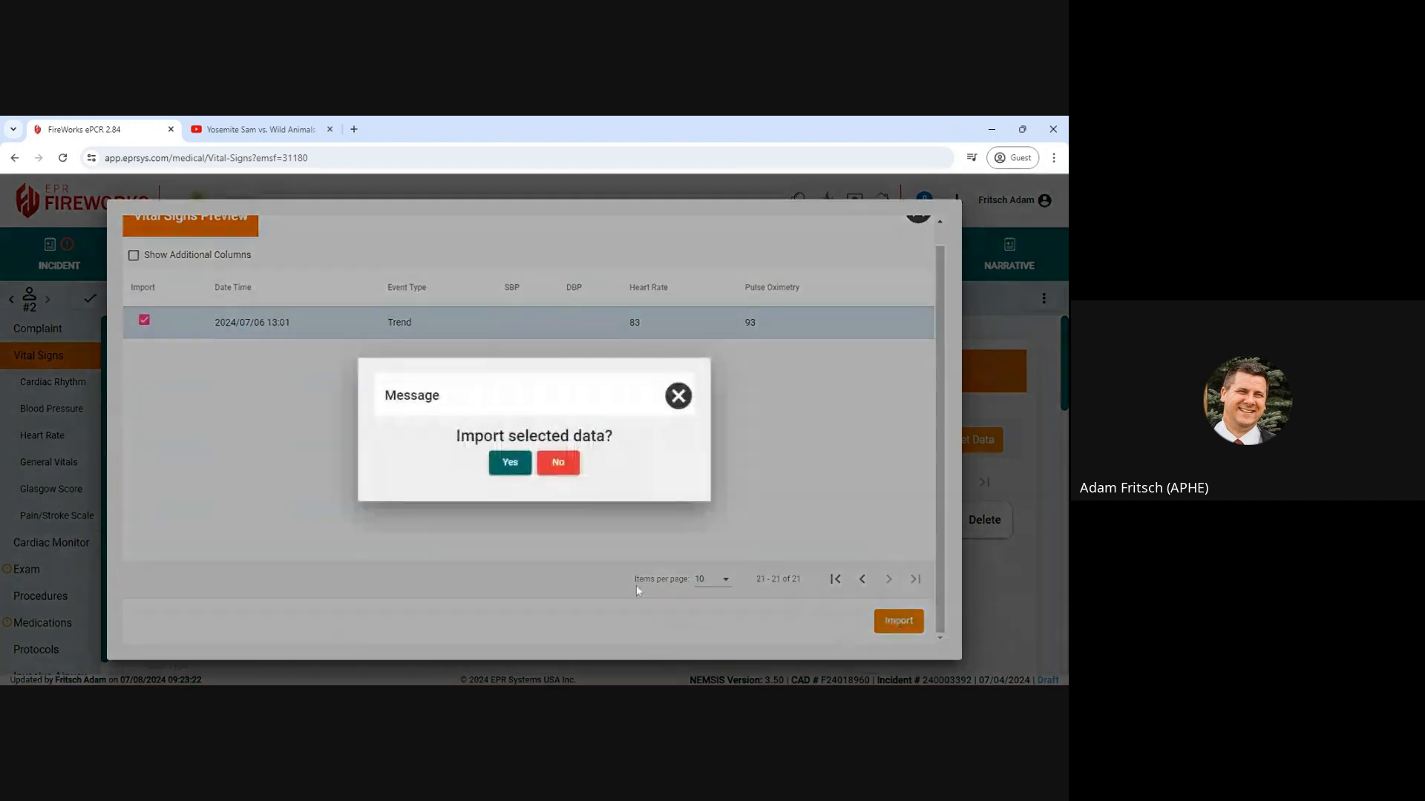
click(513, 468)
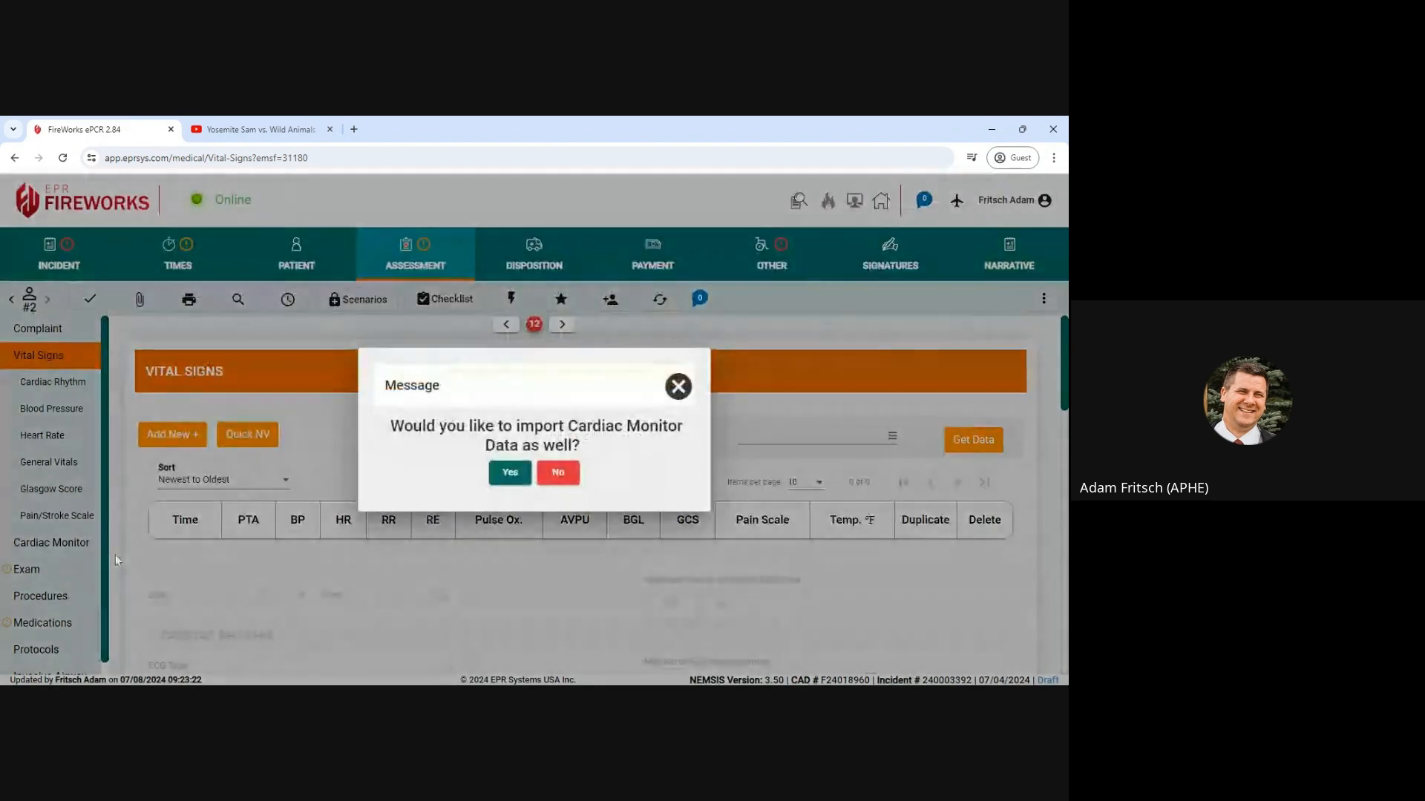
click(510, 473)
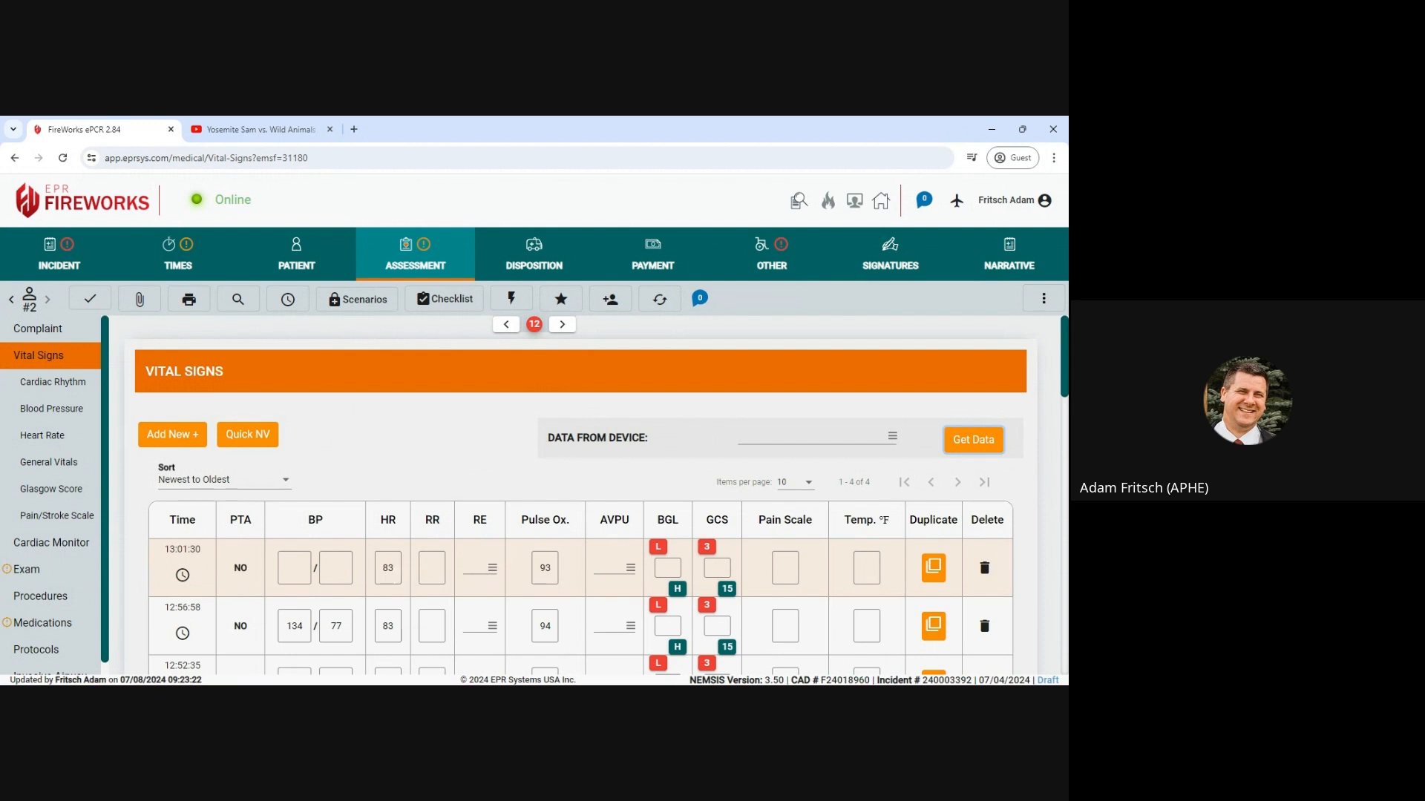
For the 13:01:30 vitals, set ECG Type to 4 Lead, the cardiac rhythm to Sinus Rhythm and the ECG interpretation method to Manual Interpretation
scroll(584, 580, down, 5)
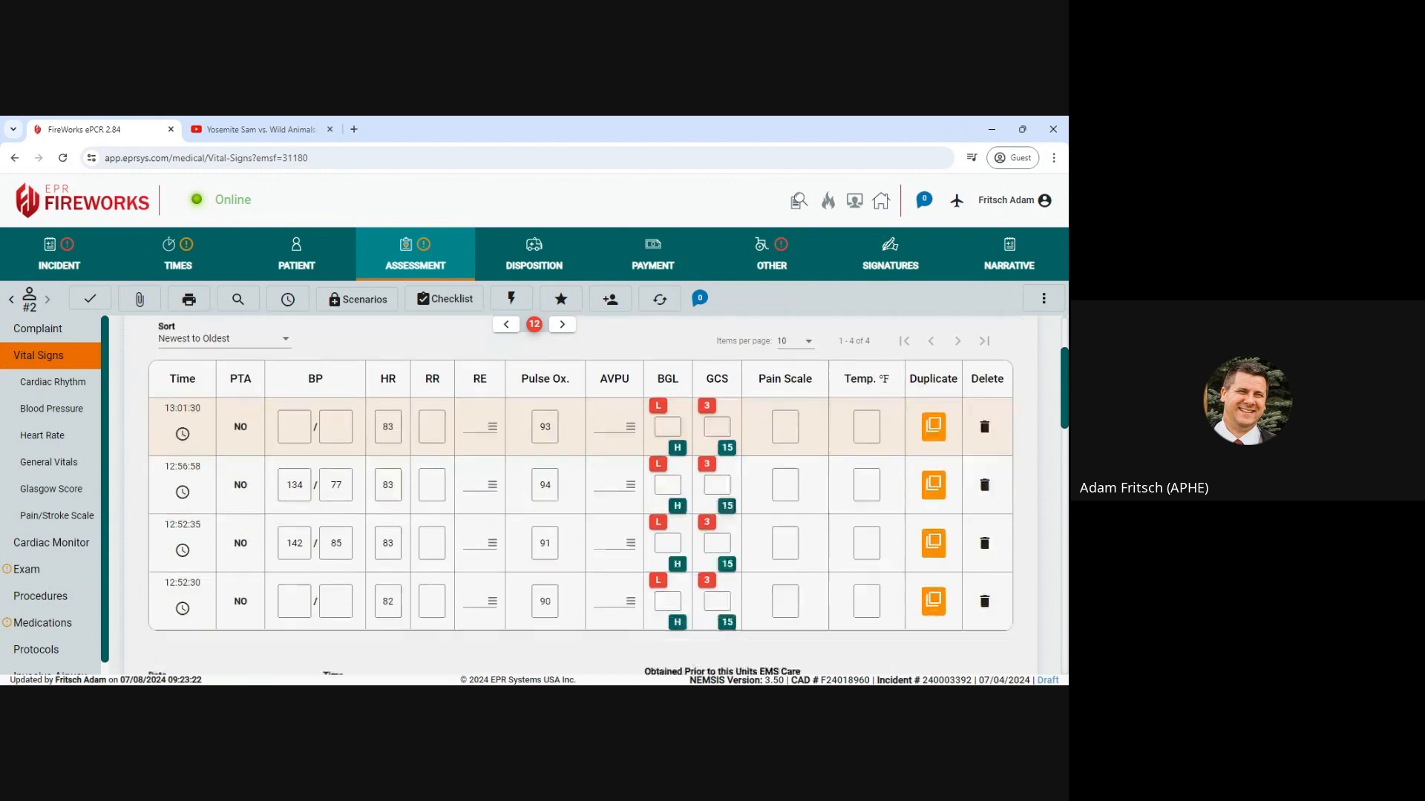
scroll(682, 562, down, 2)
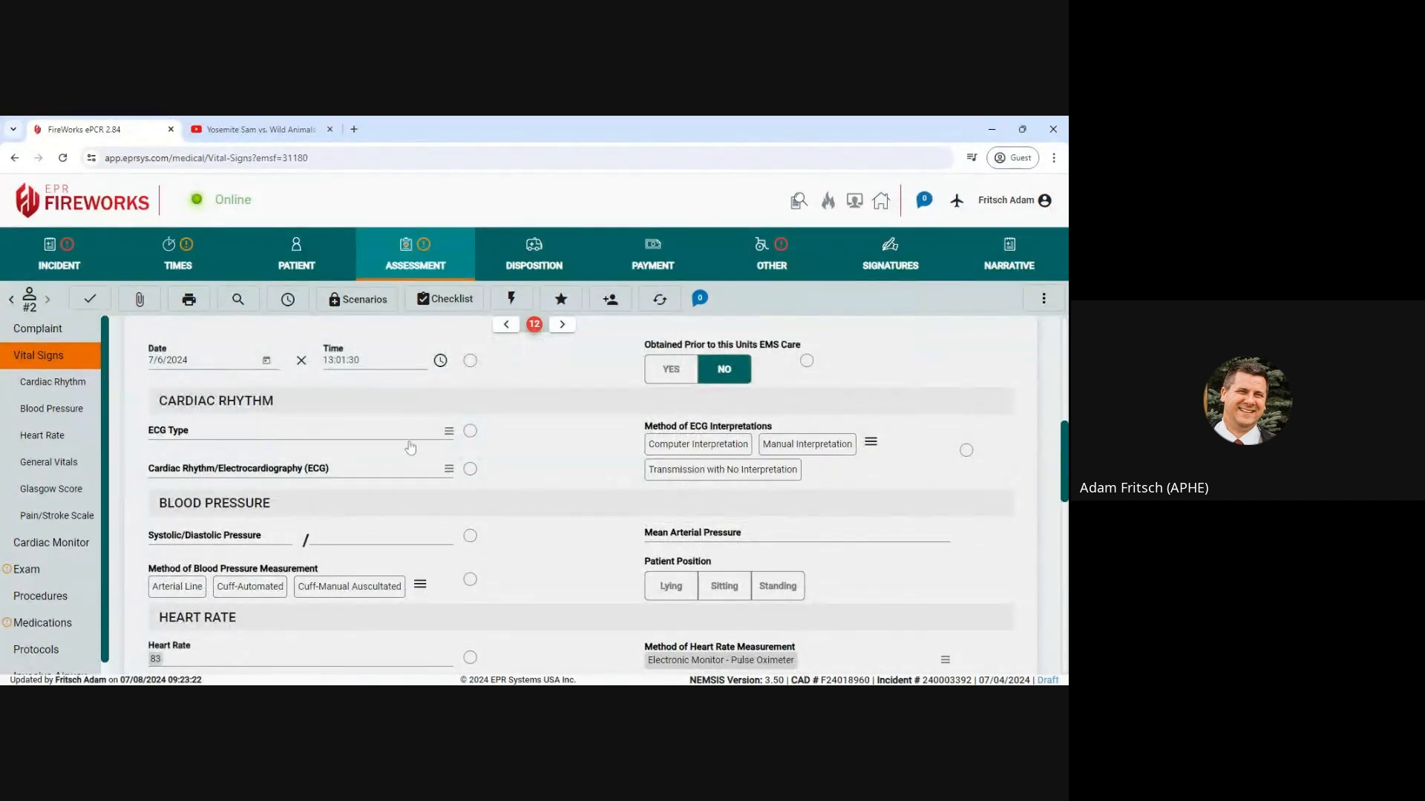
click(387, 440)
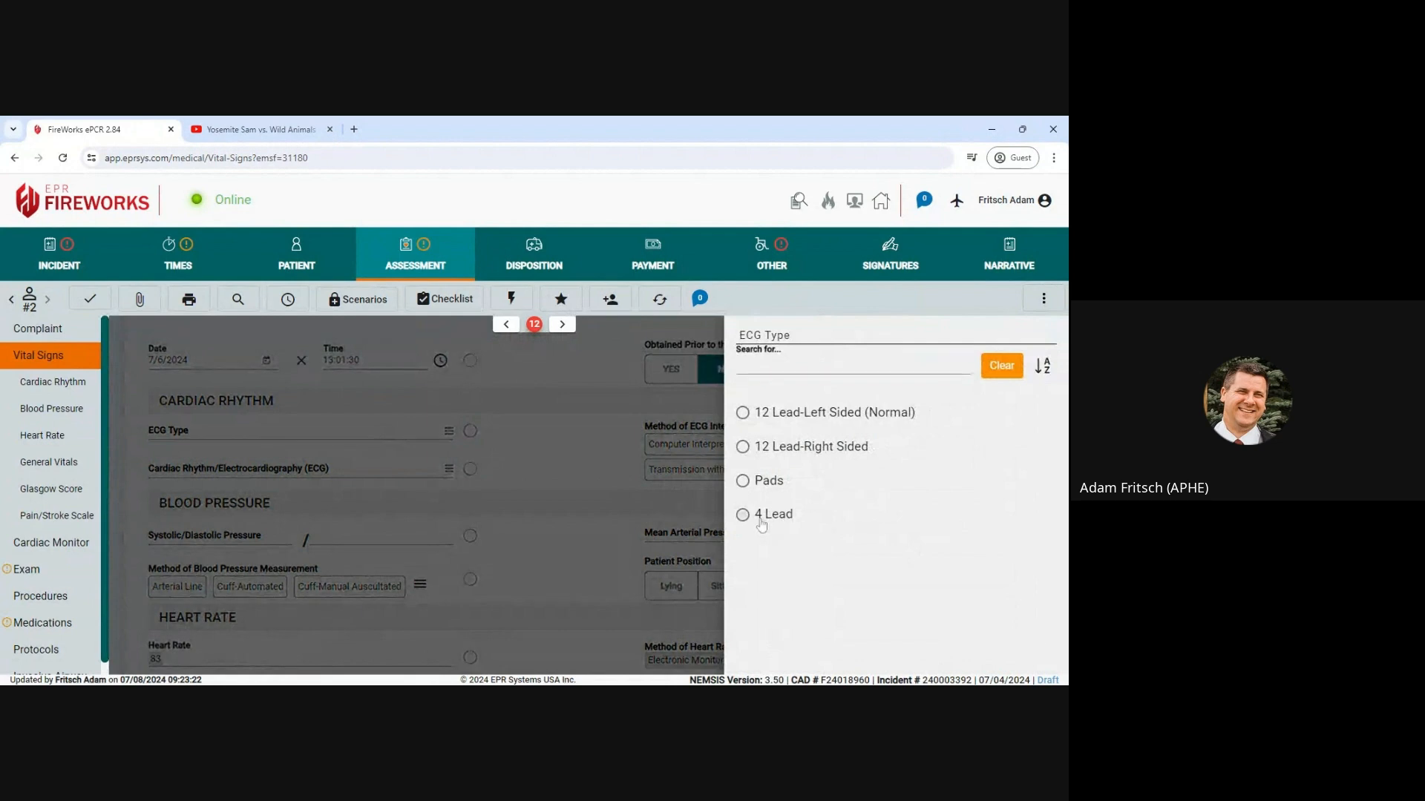
click(761, 518)
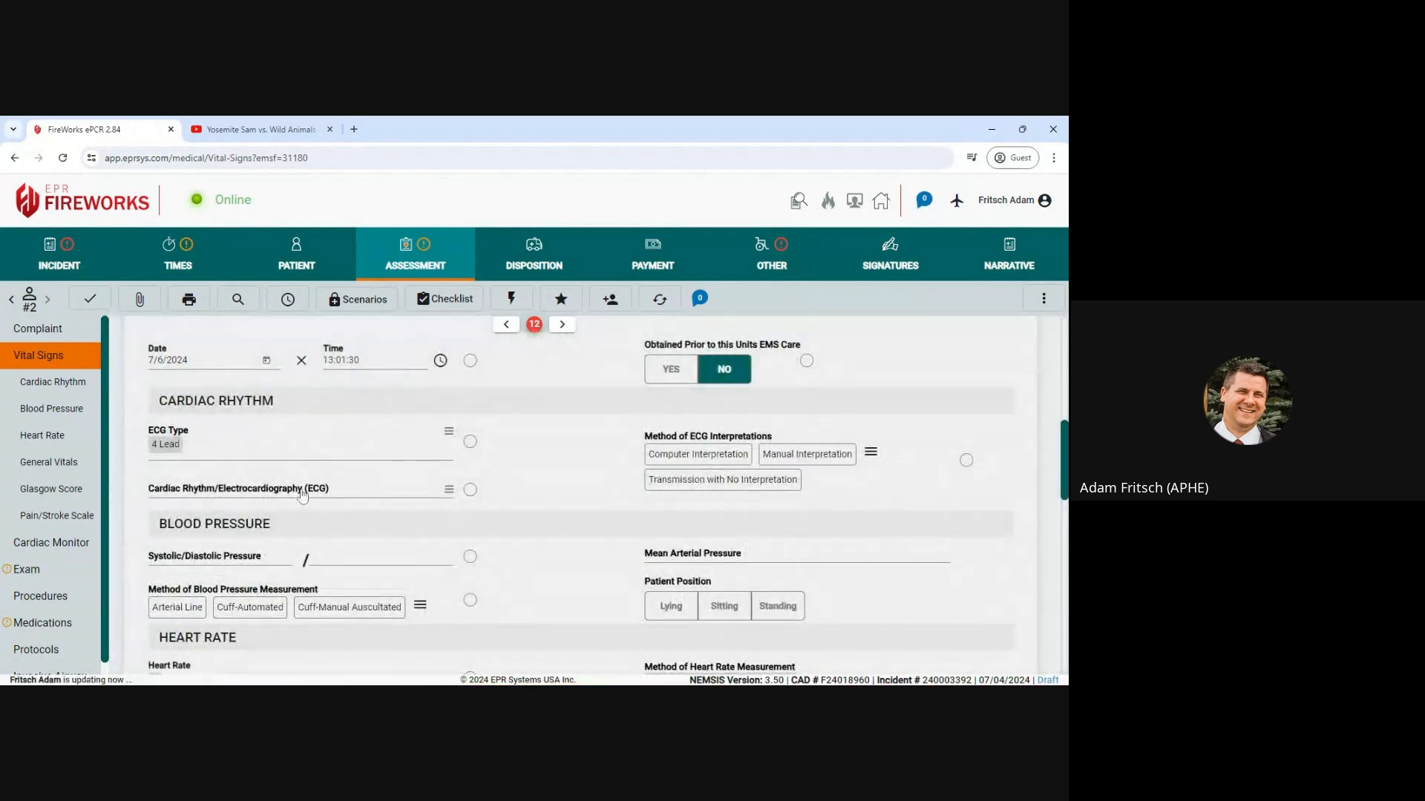
click(302, 493)
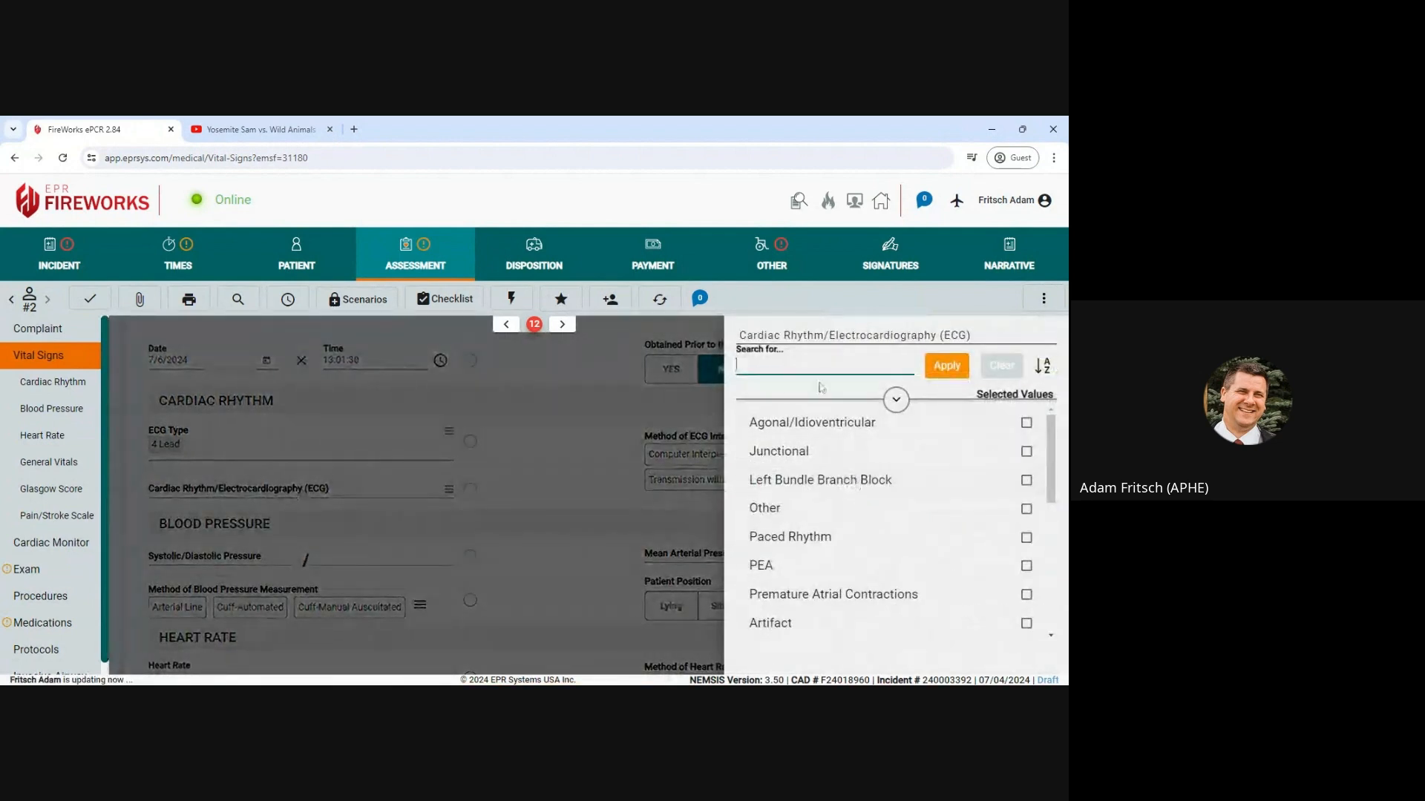
text(sinu)
click(801, 480)
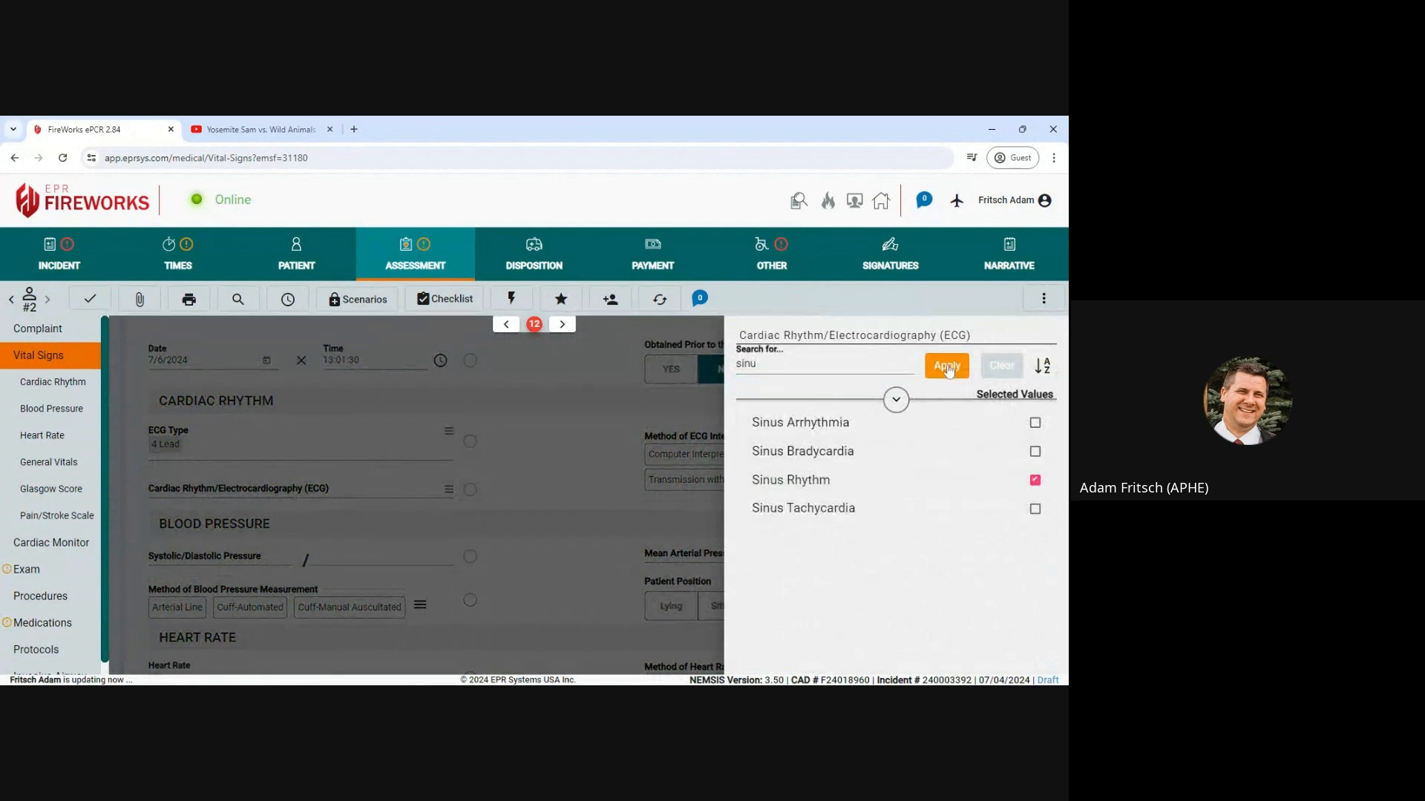
click(946, 367)
click(814, 470)
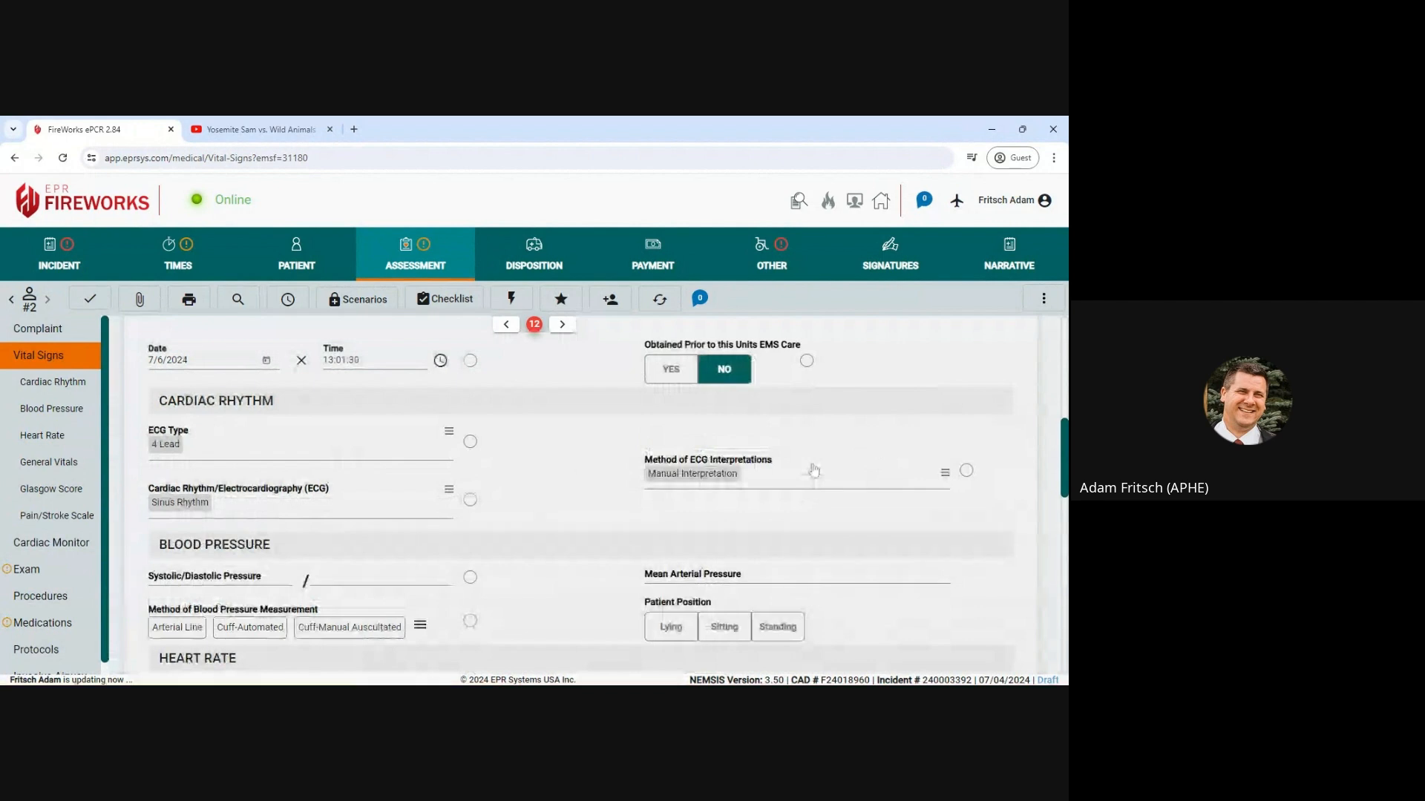
Set the Patient Position to Lying and the Pulse Oximetry Qualifier to Oxygen via Nasal Cannula
scroll(582, 552, down, 3)
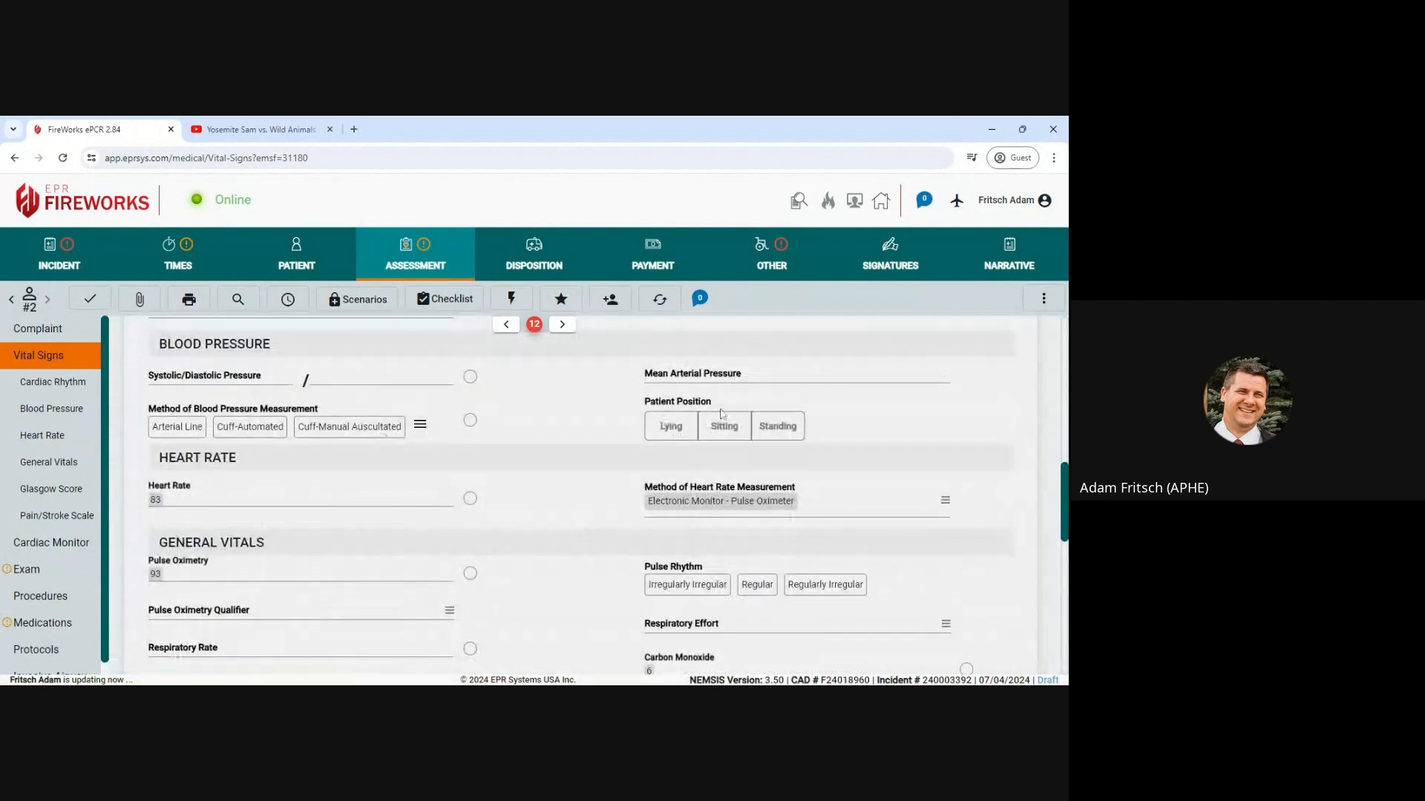
click(683, 435)
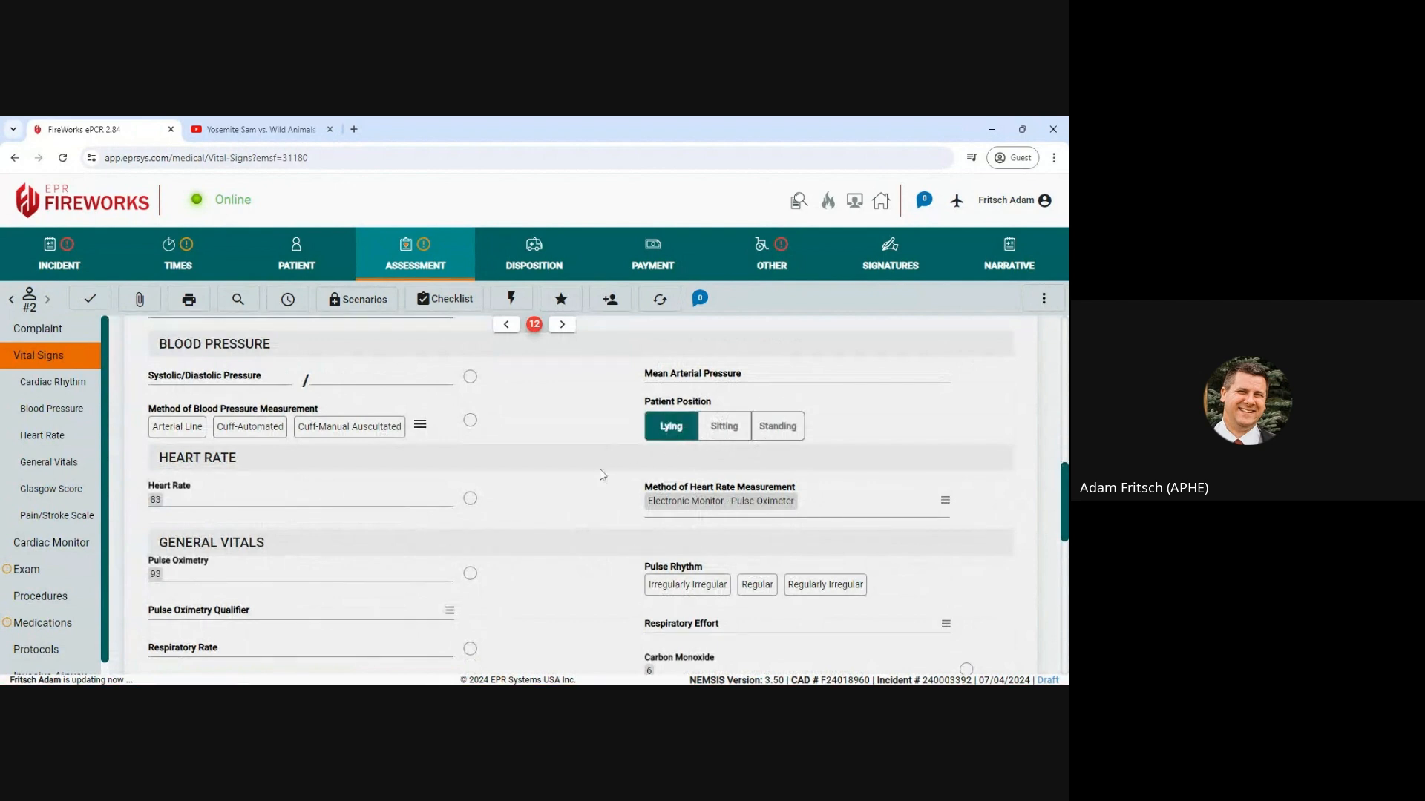
scroll(602, 475, down, 1)
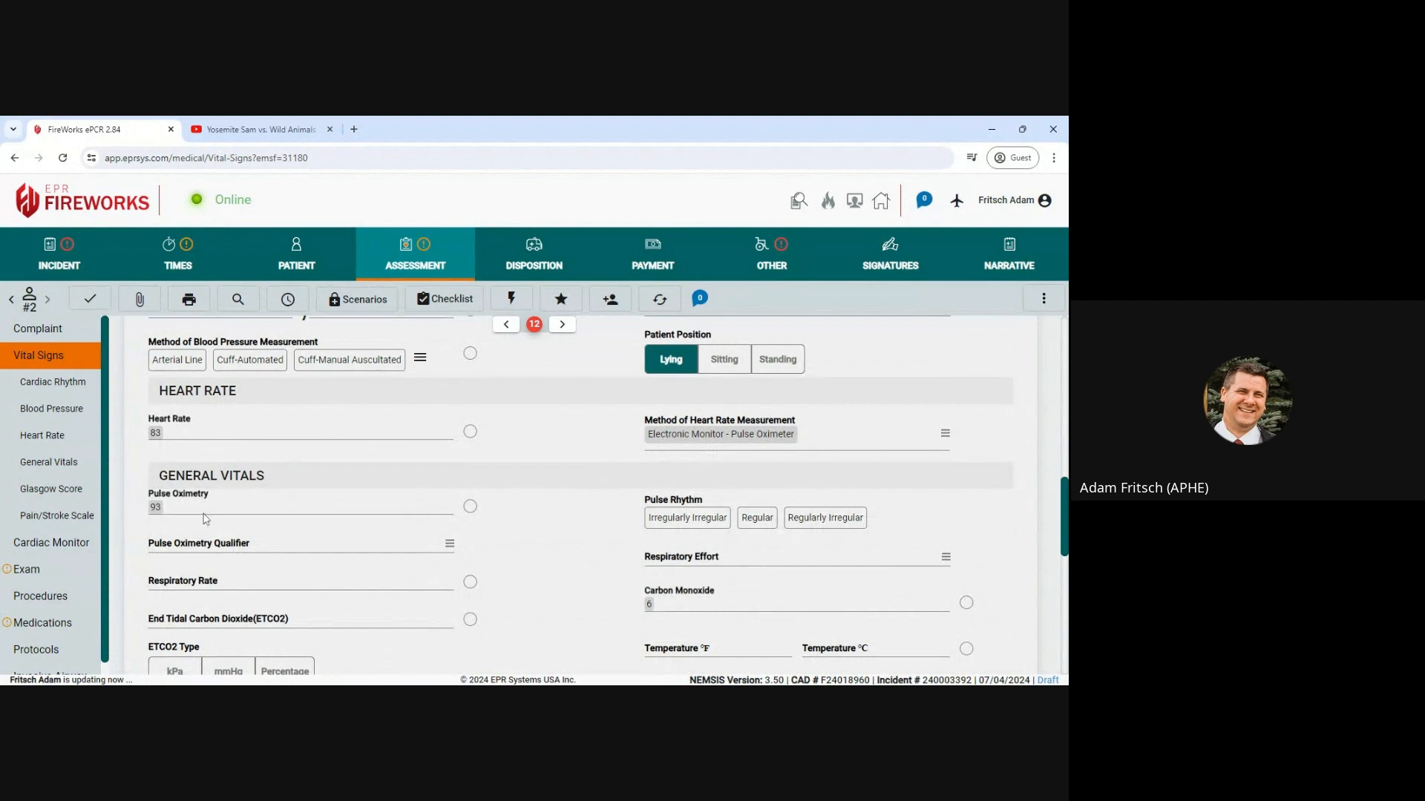
scroll(541, 550, down, 1)
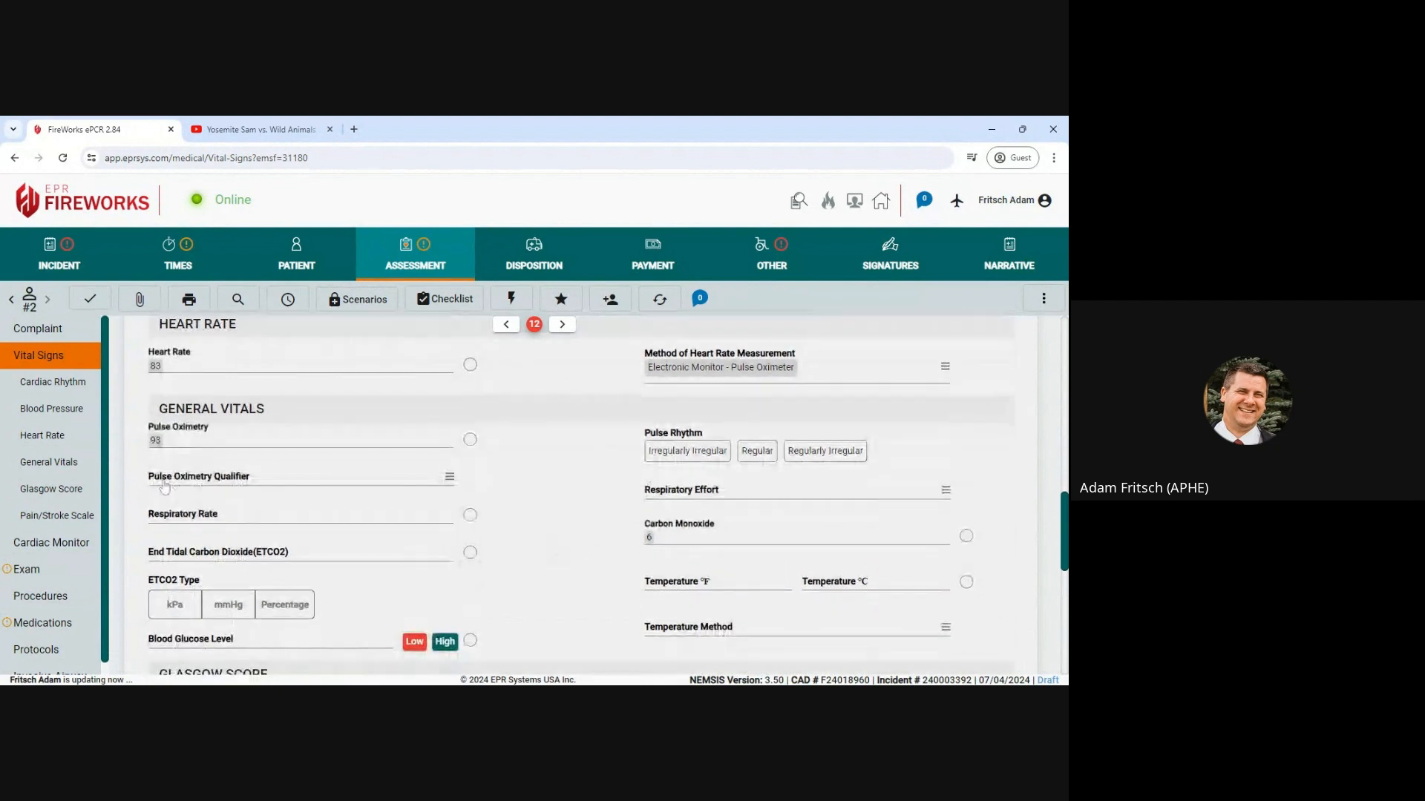
click(204, 483)
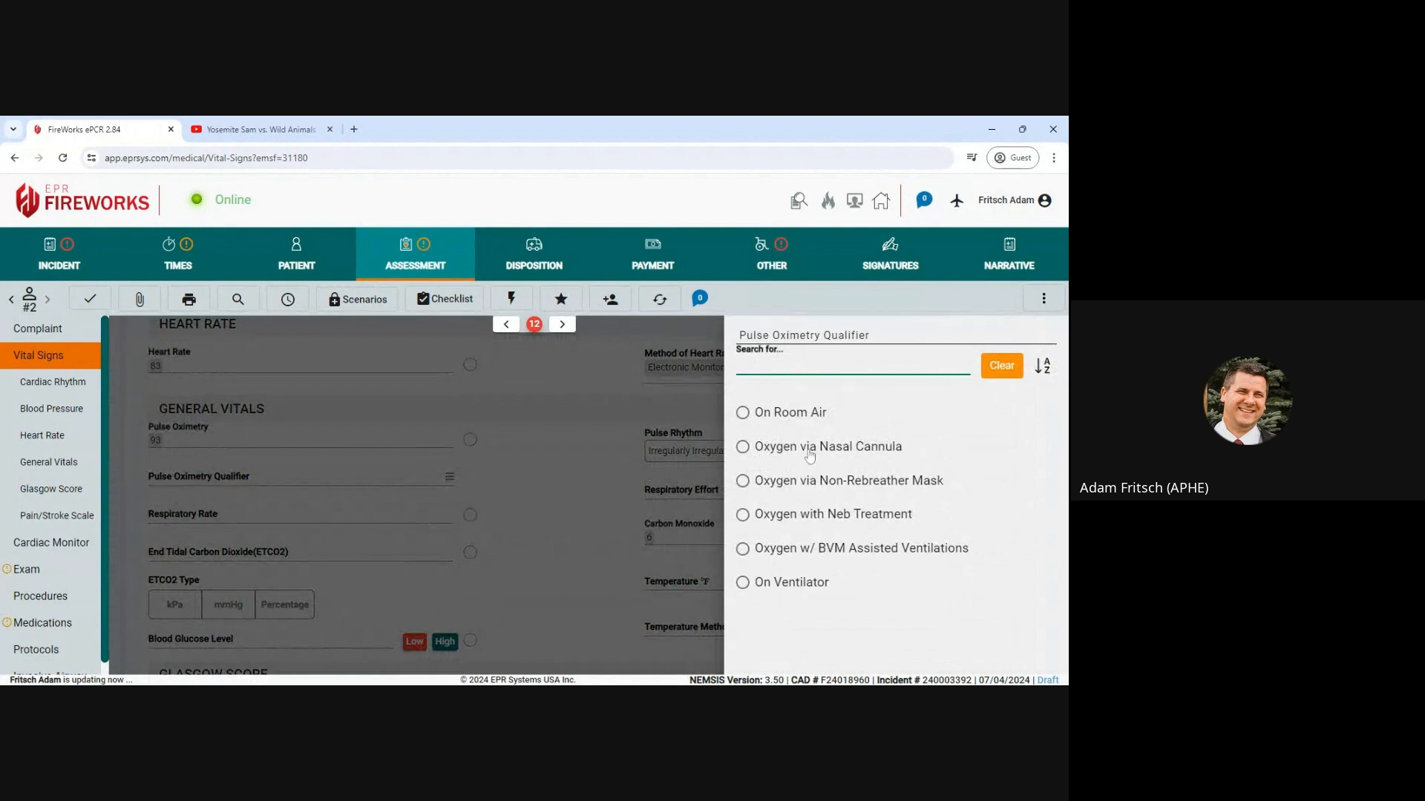
click(809, 447)
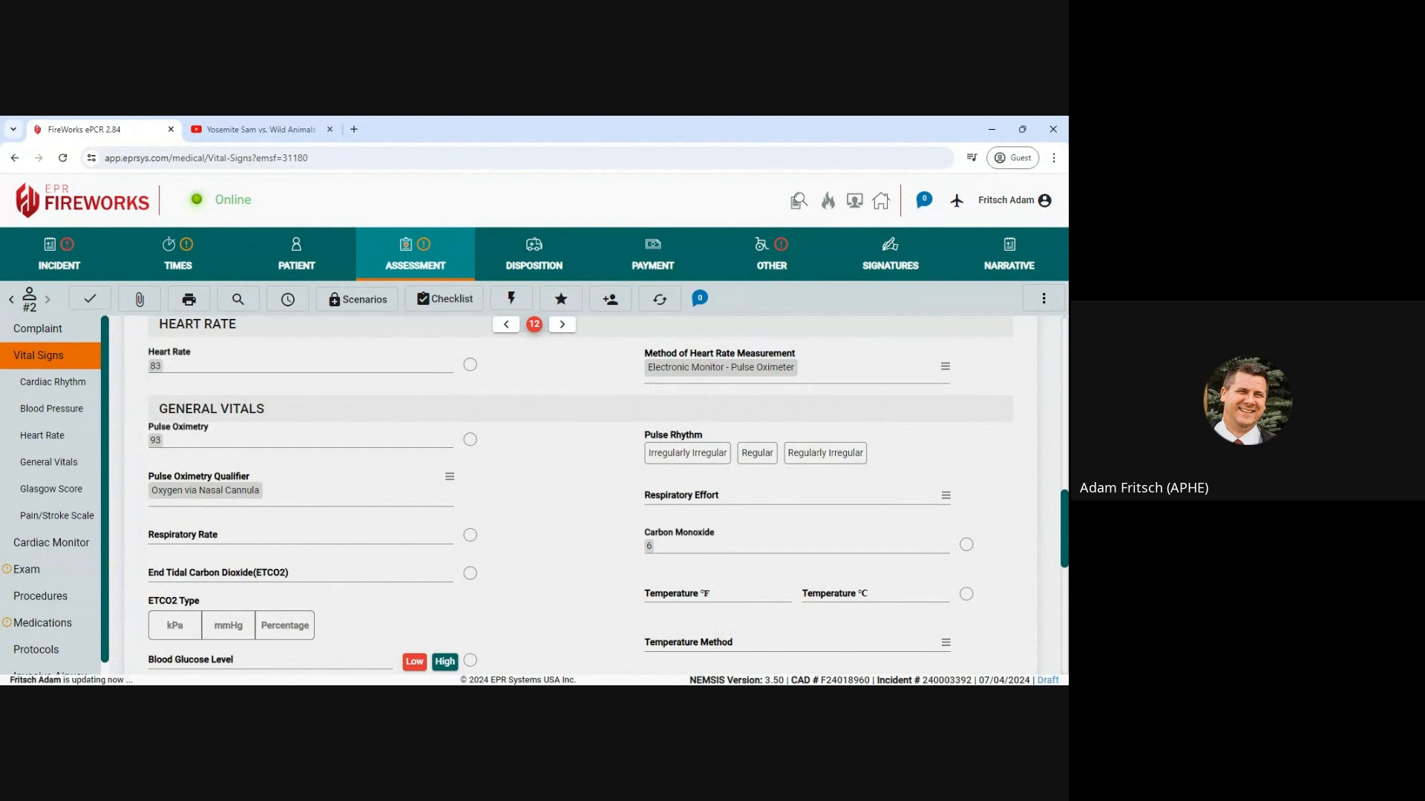
Enter a respiratory rate of 20 in the 13:01:30 entry's details and in its row of the vital signs table
click(267, 535)
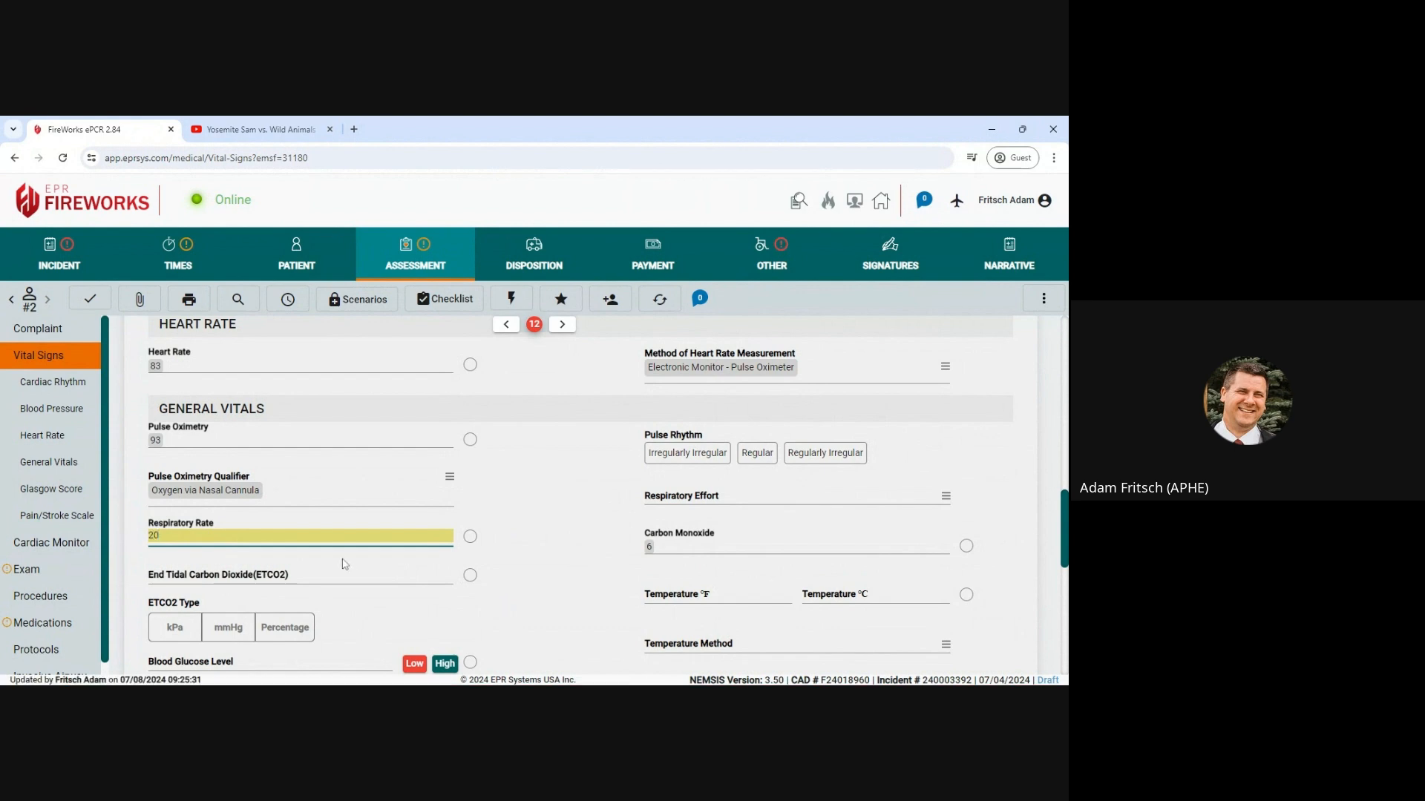
scroll(464, 536, up, 10)
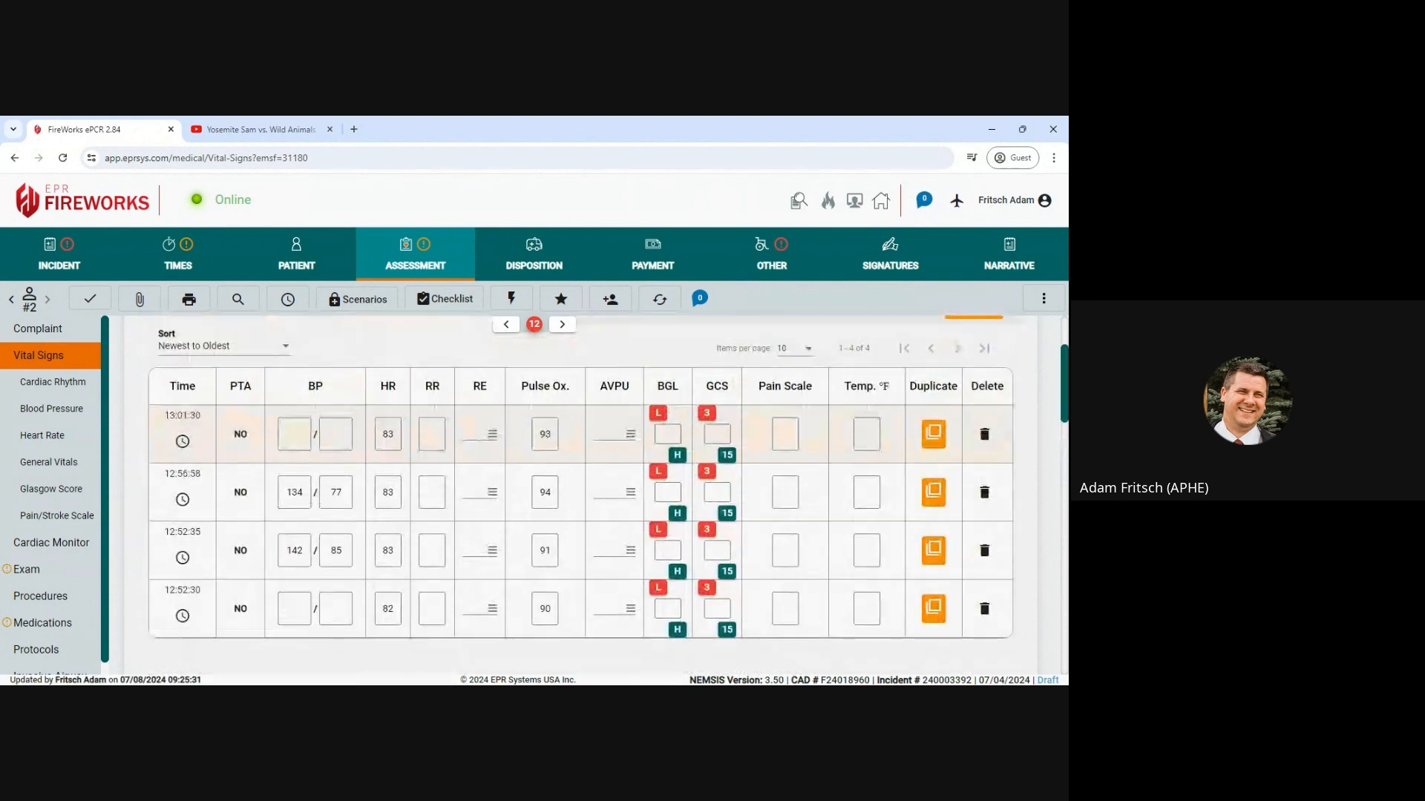
click(432, 434)
text(20)
In the 13:01:30 row of the vital signs table, set the respiratory effort to Normal and AVPU to Alert
click(487, 439)
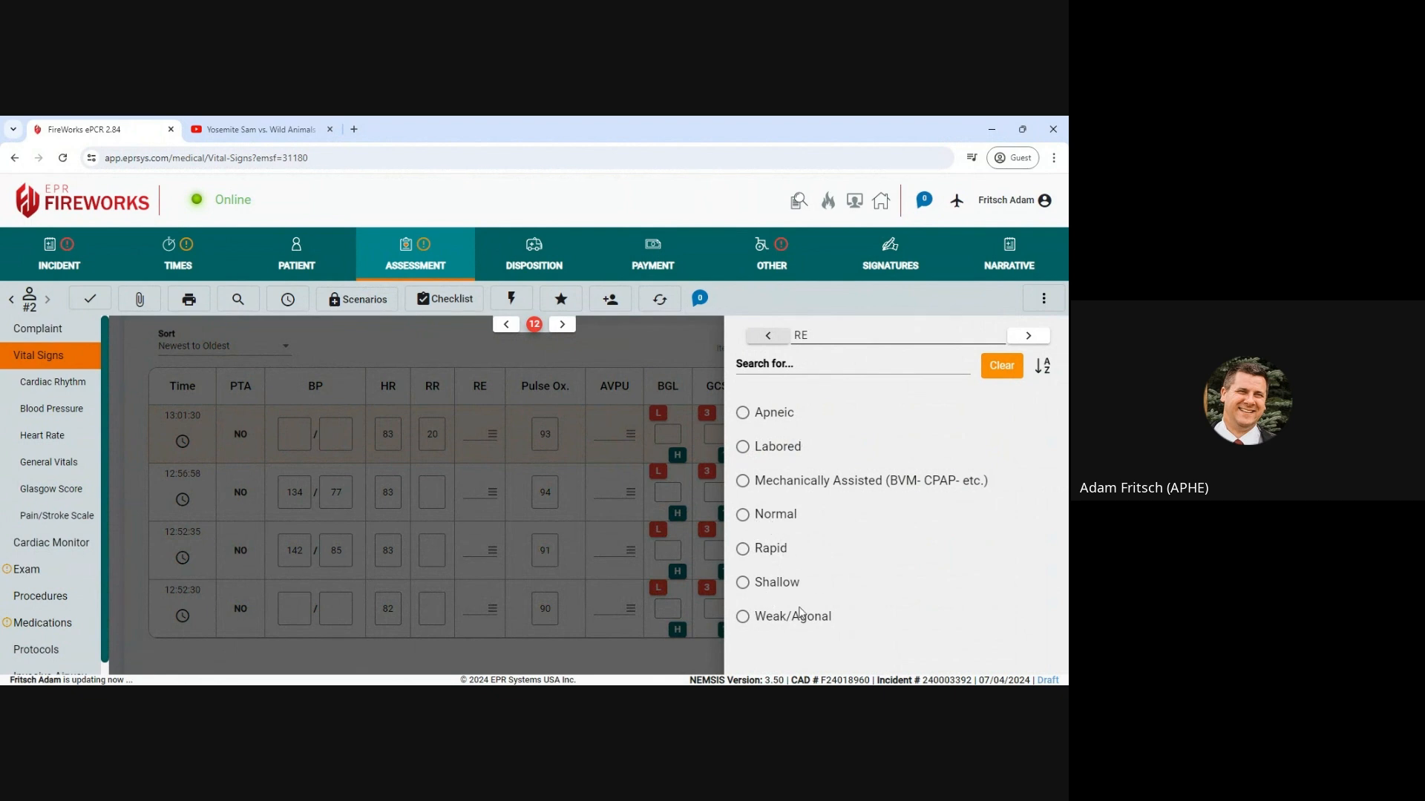
click(777, 520)
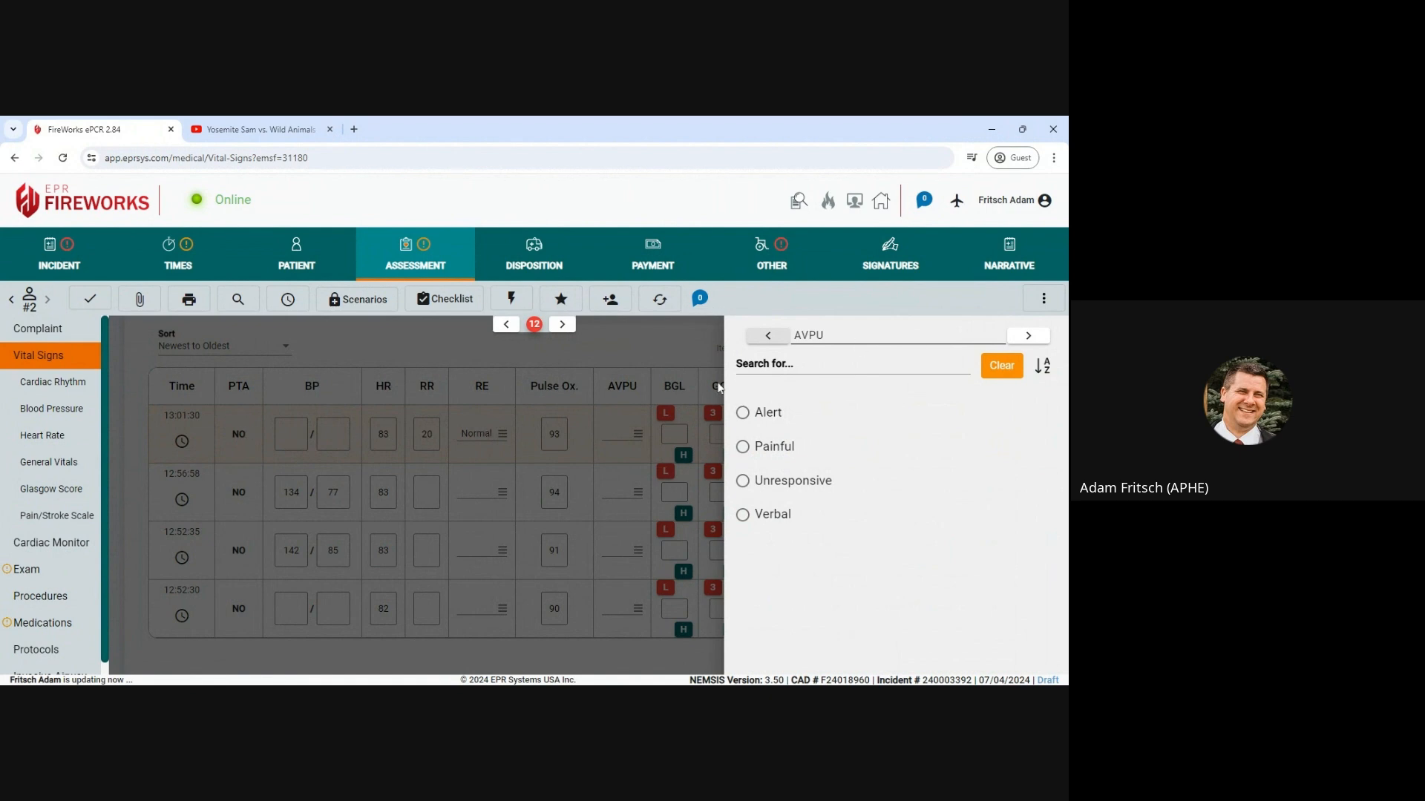
click(757, 414)
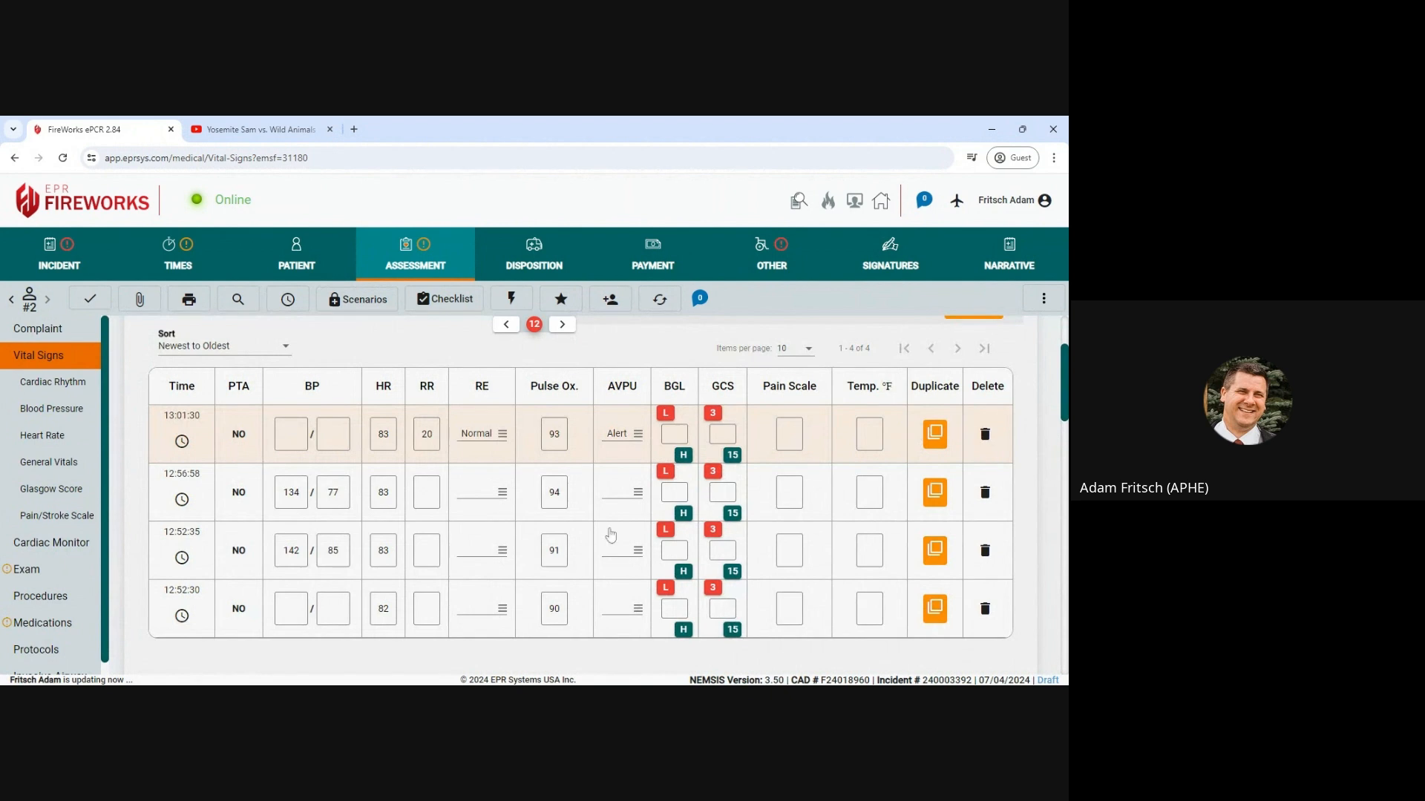
scroll(610, 590, down, 10)
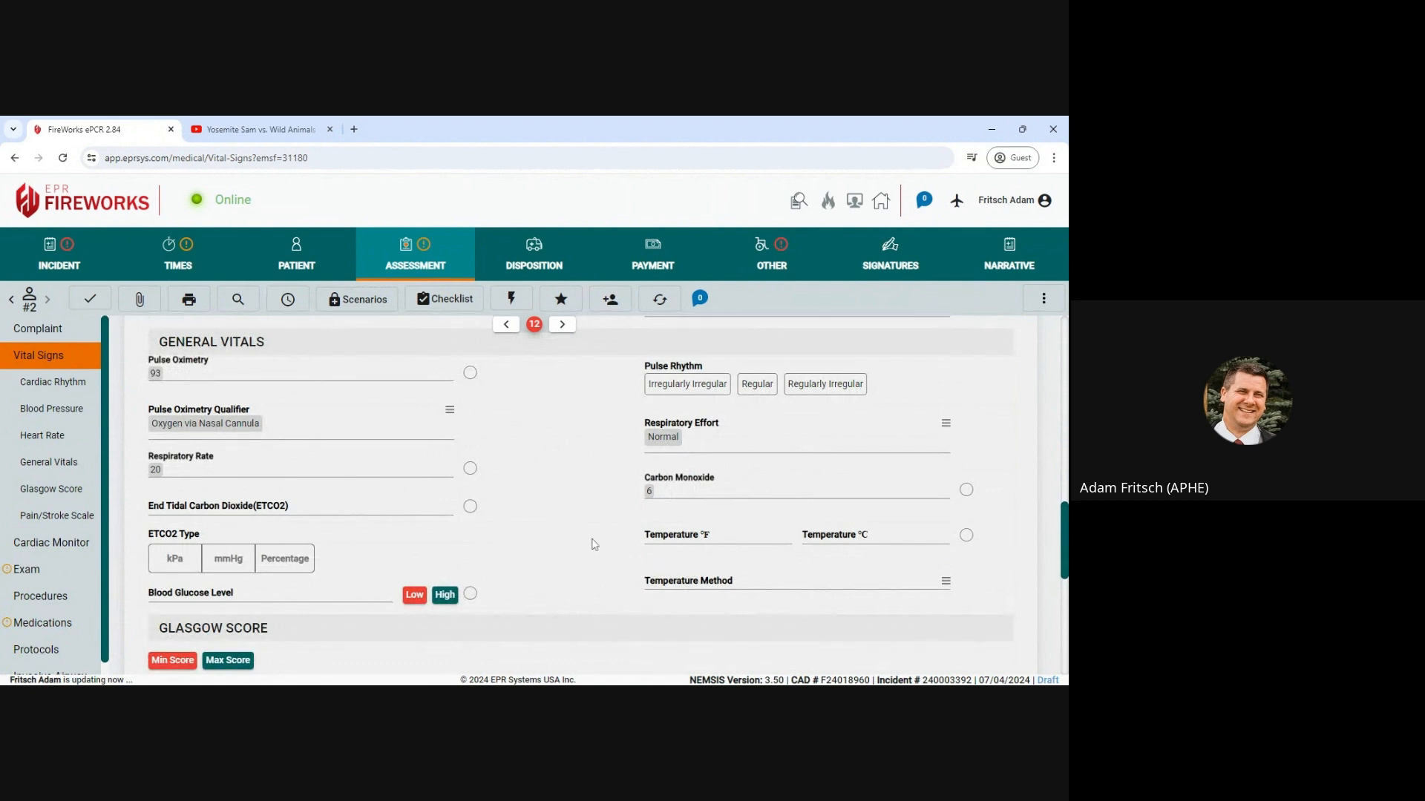
Give the 13:01:30 vitals the maximum Glasgow score and the qualifier "Initial GCS has legitimate values without interventions such as intubation and sedation"
scroll(594, 544, down, 3)
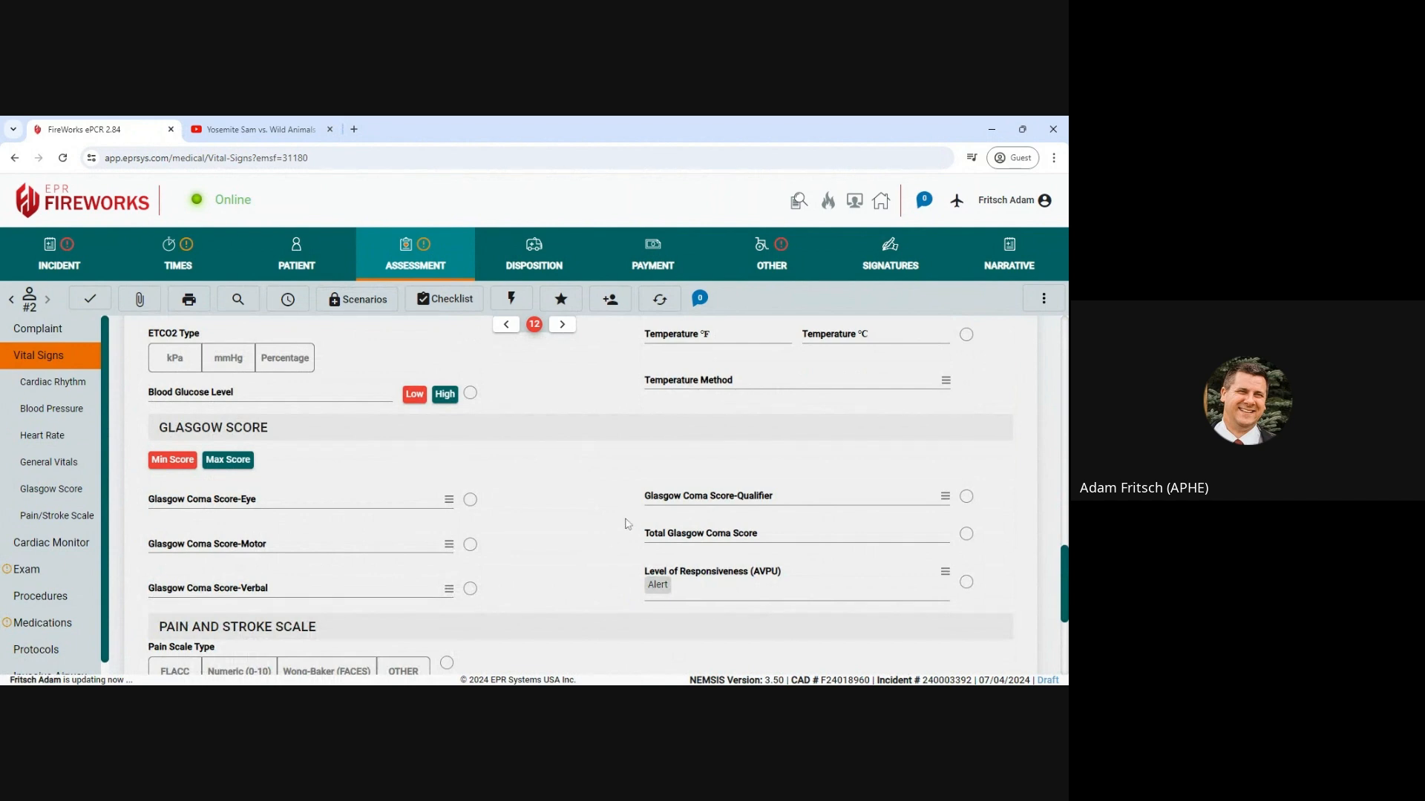
click(228, 461)
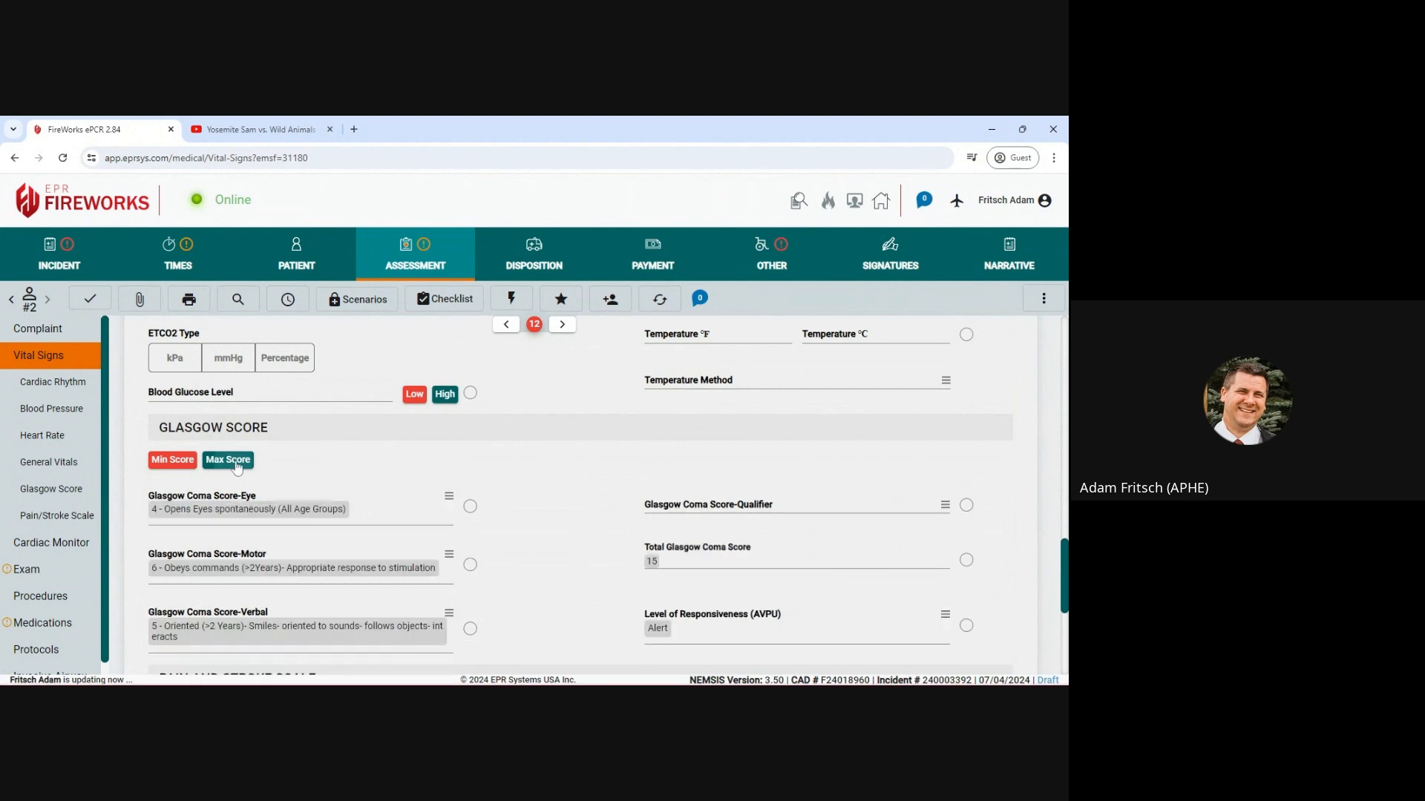
scroll(557, 504, down, 1)
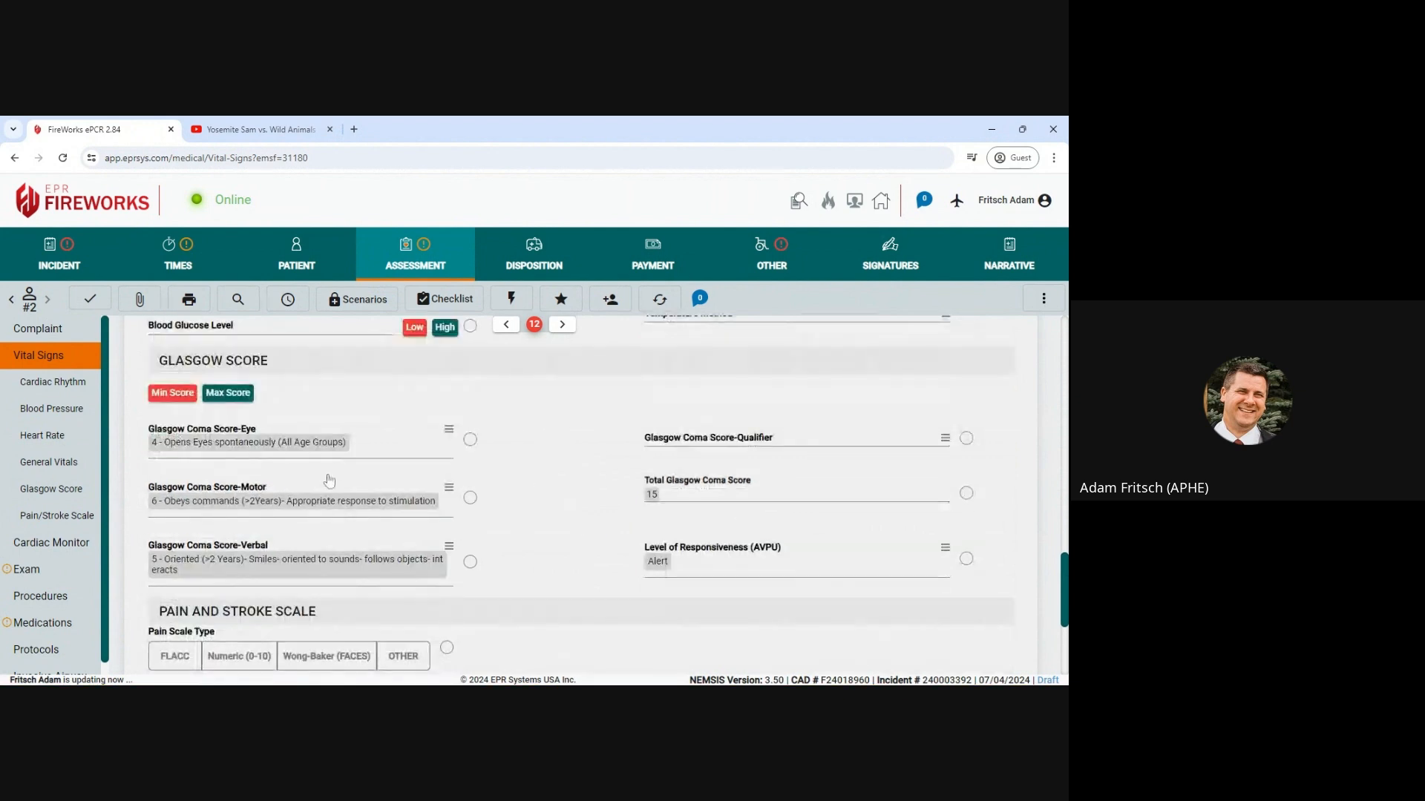
click(757, 446)
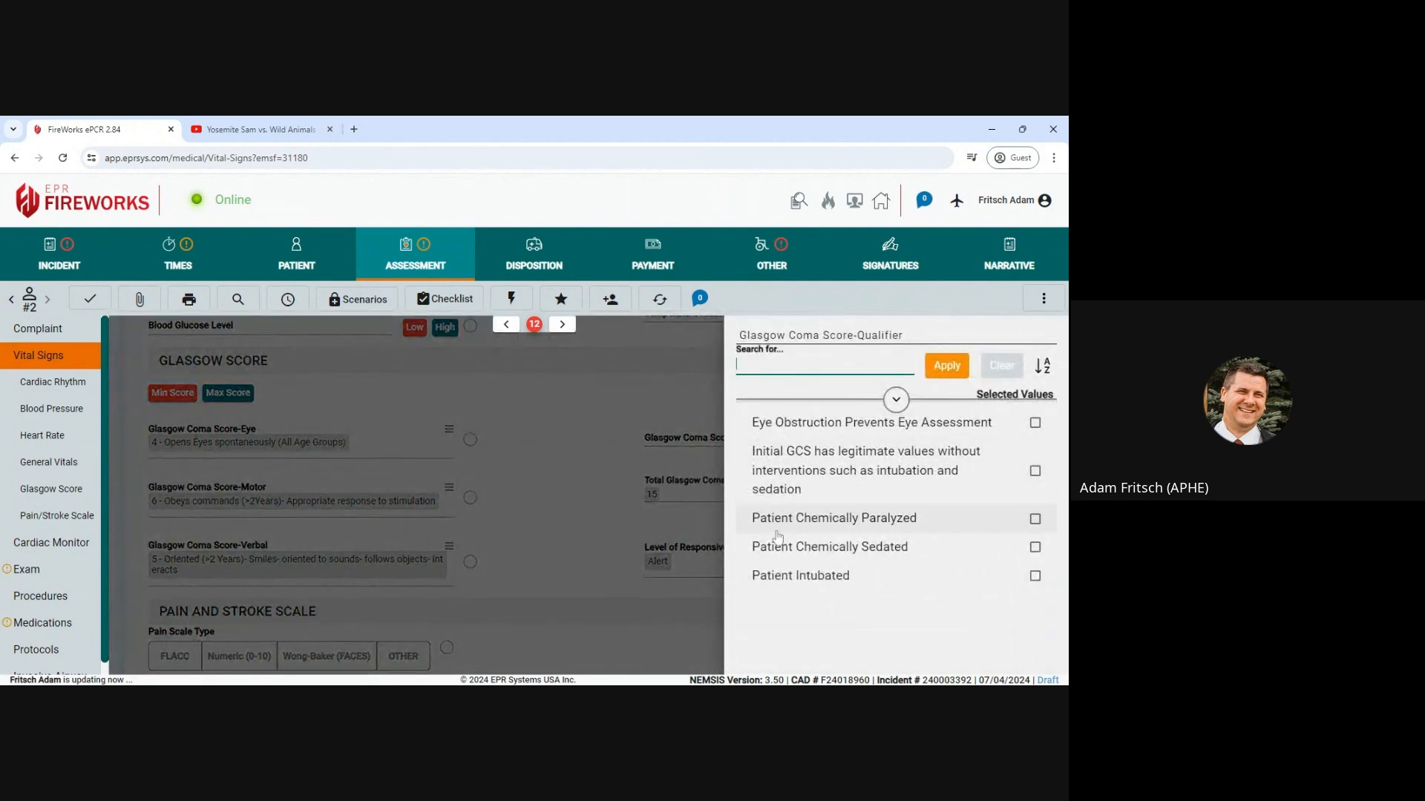
click(956, 475)
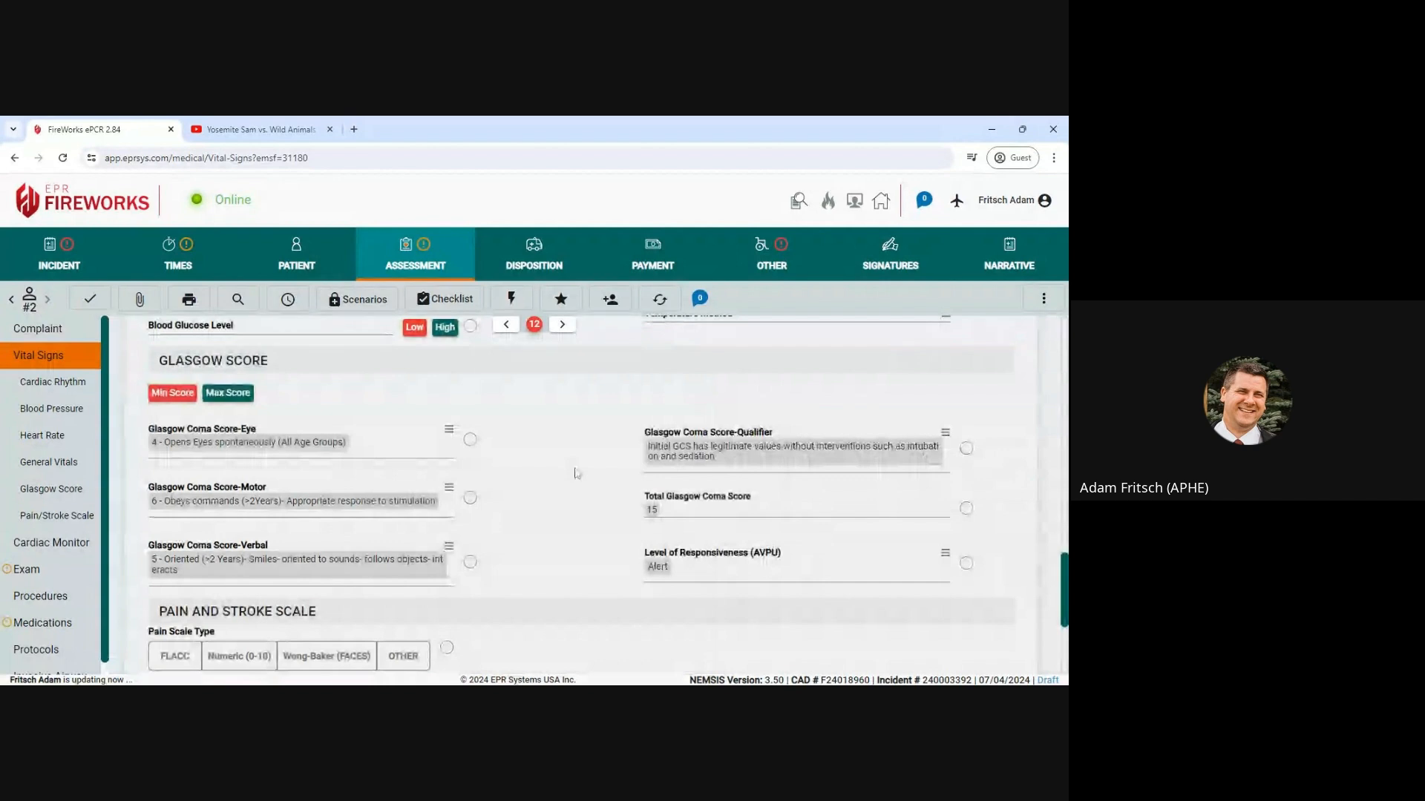
Delete the 12:52:30 entry from the vital signs table
scroll(576, 473, down, 2)
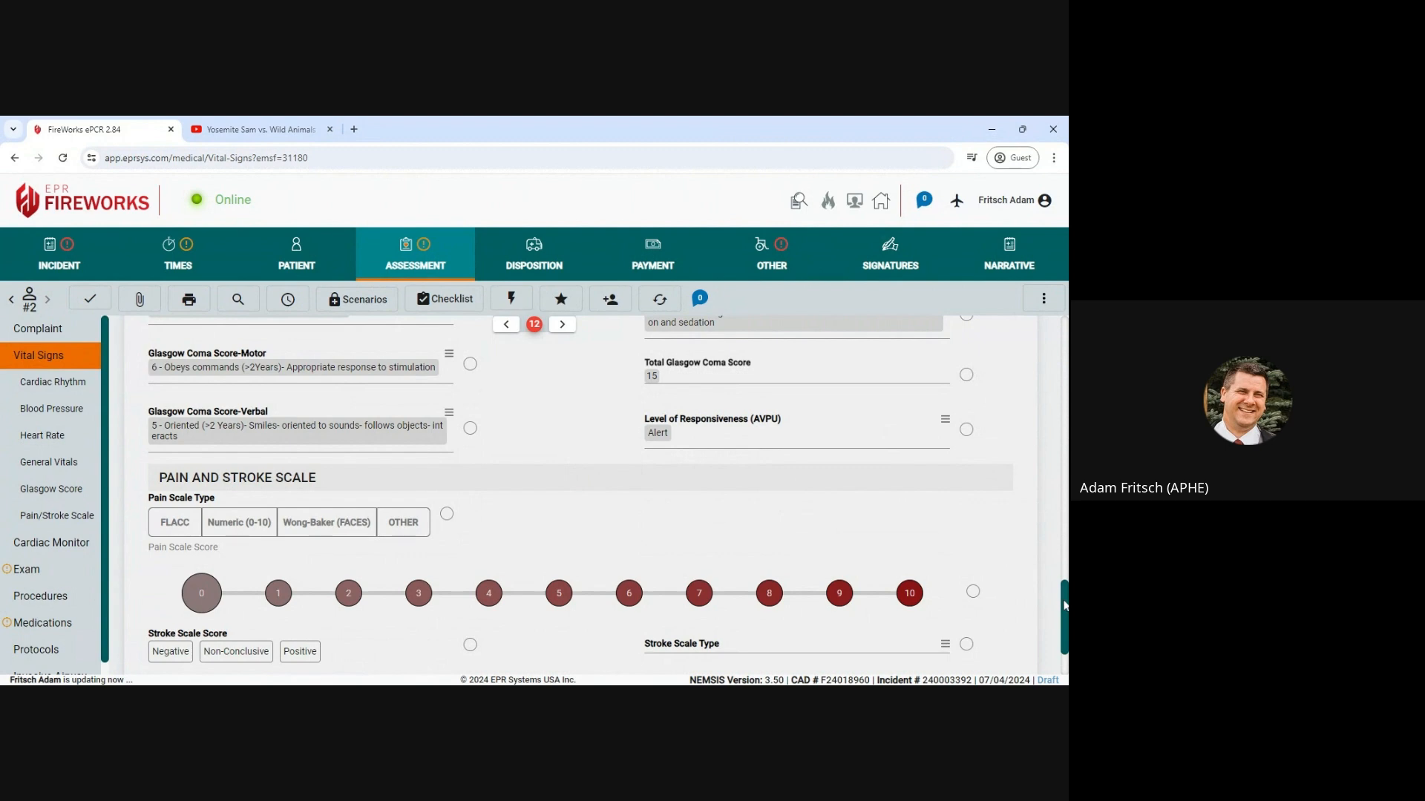
drag(1064, 606, 1064, 341)
scroll(898, 415, down, 2)
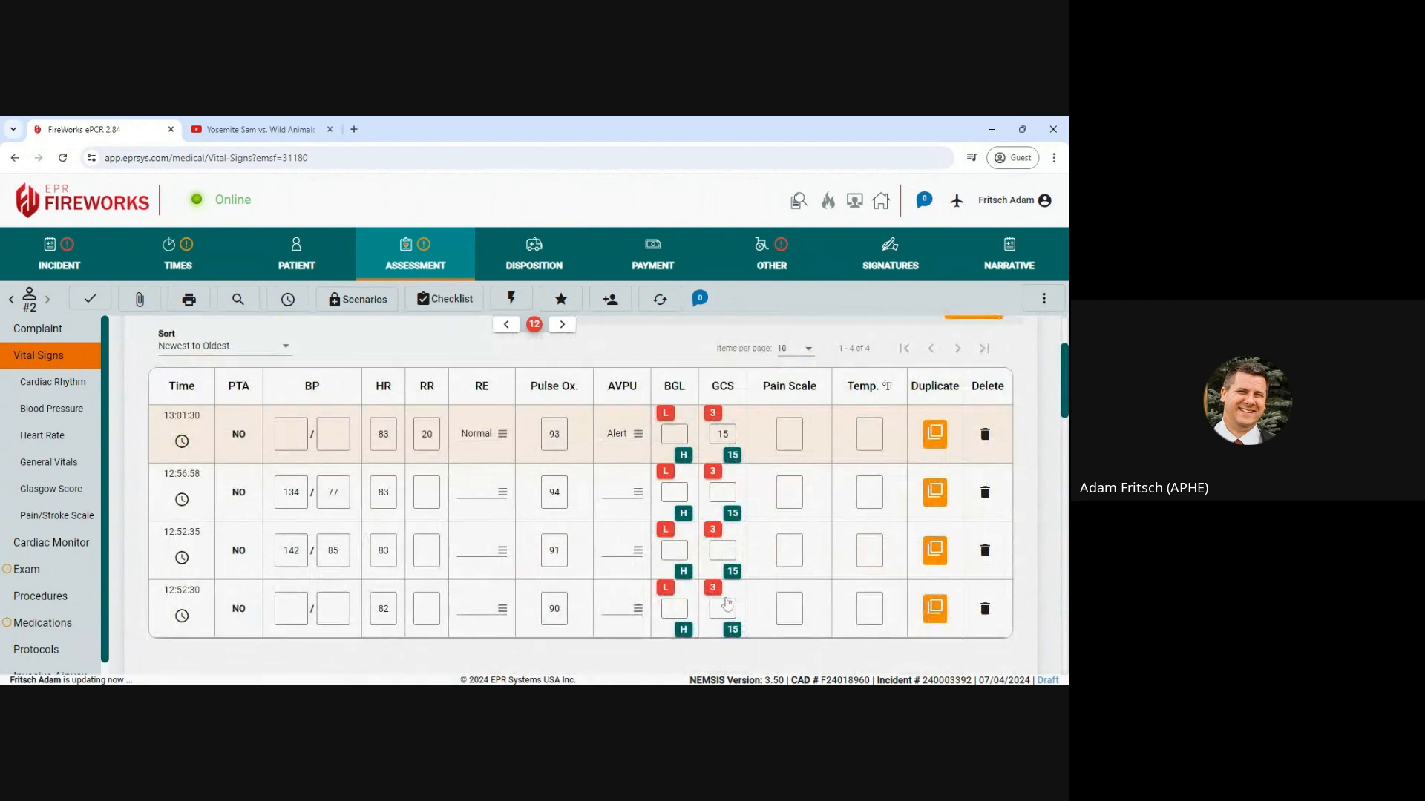
click(732, 630)
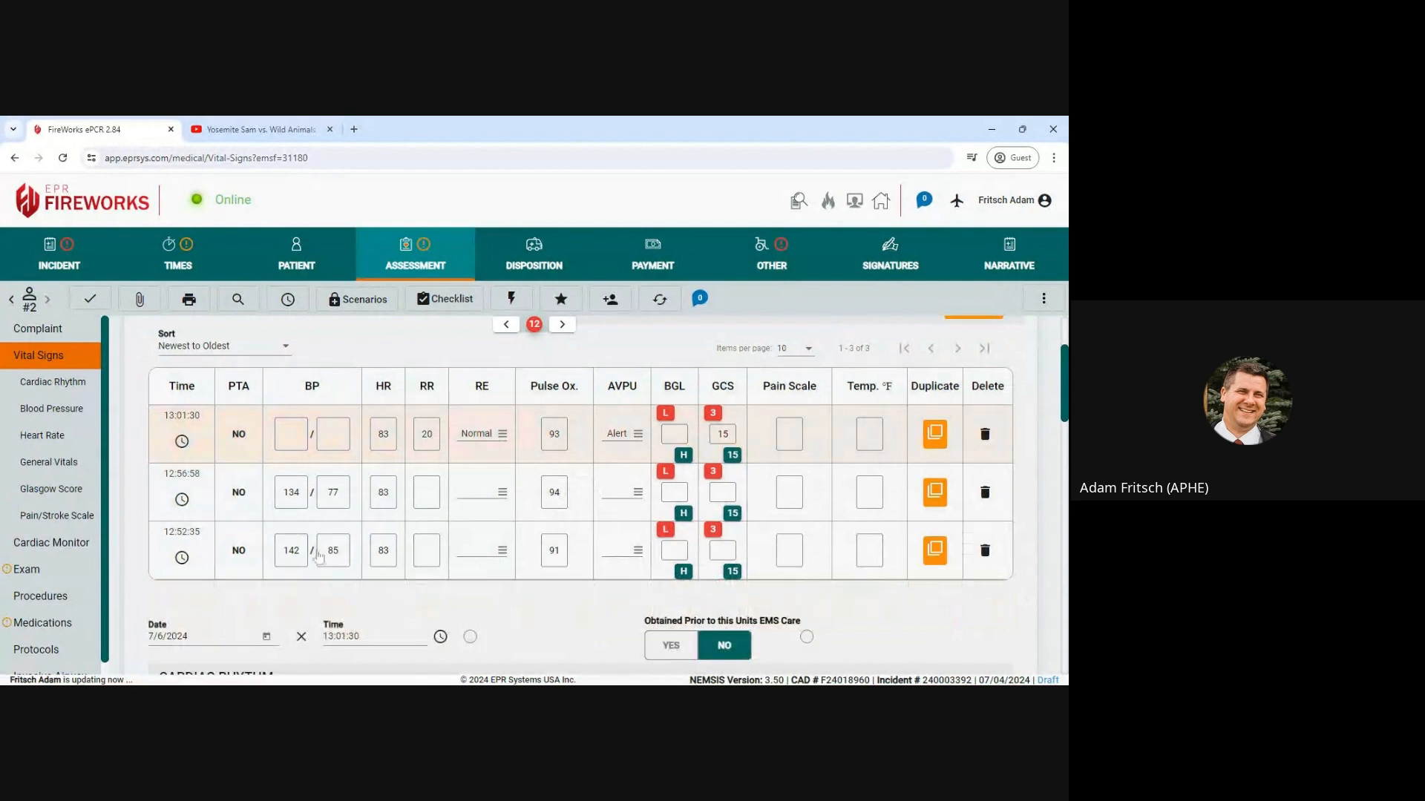
Enter a respiratory rate of 20 in the 12:56:58 and 12:52:35 rows of the vital signs table
click(427, 492)
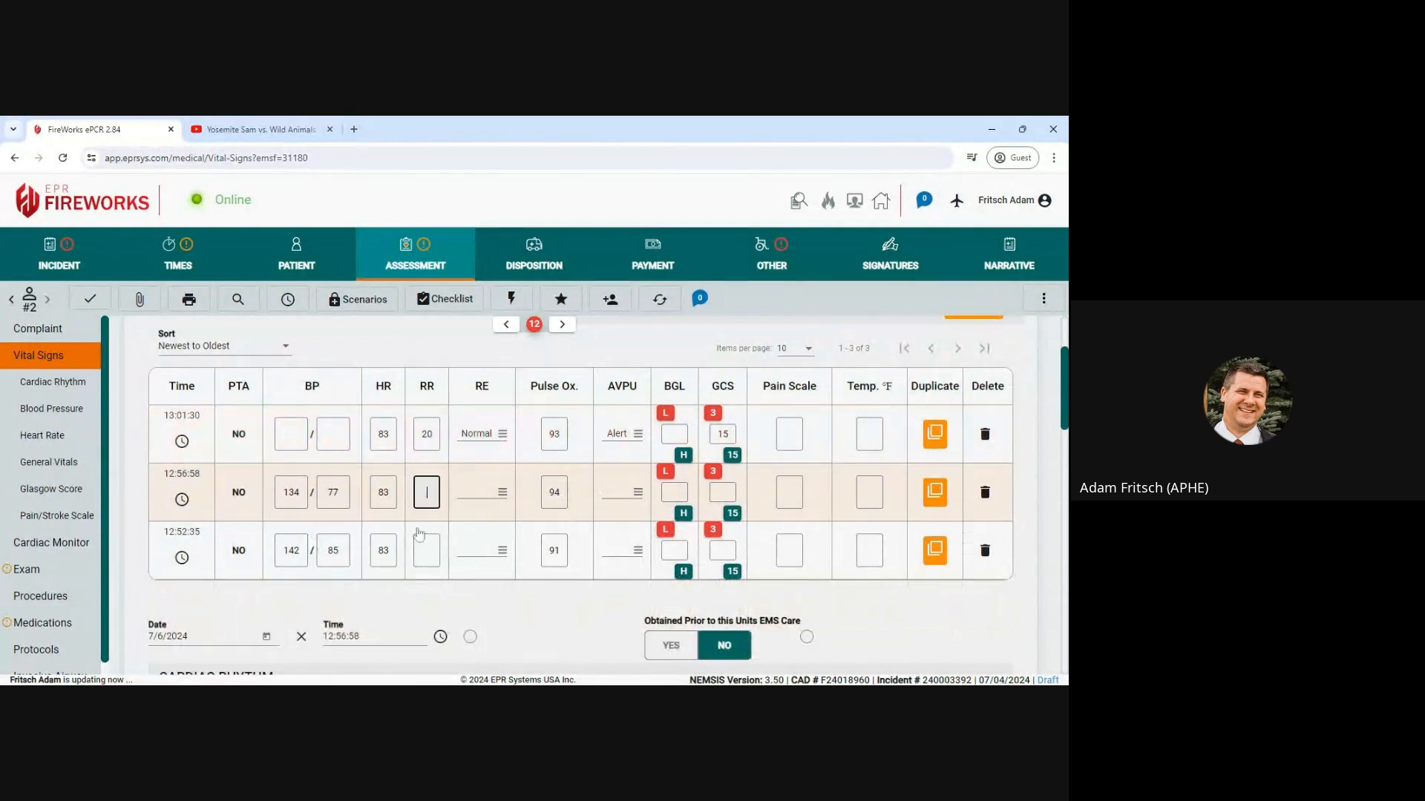
text(20)
click(427, 550)
text(20)
Set the respiratory effort to Normal for the 12:56:58 and 12:52:35 vitals
click(482, 492)
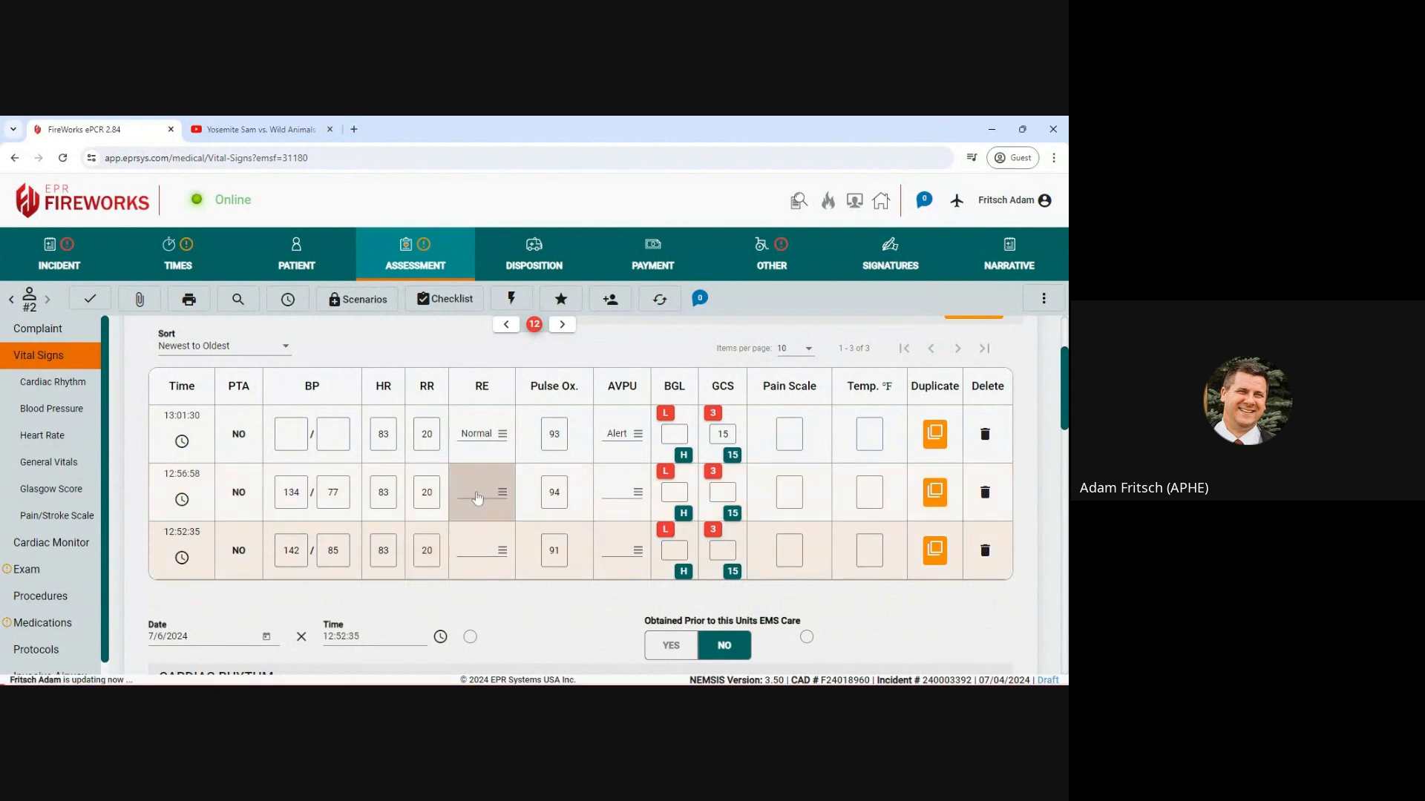
click(787, 515)
click(482, 551)
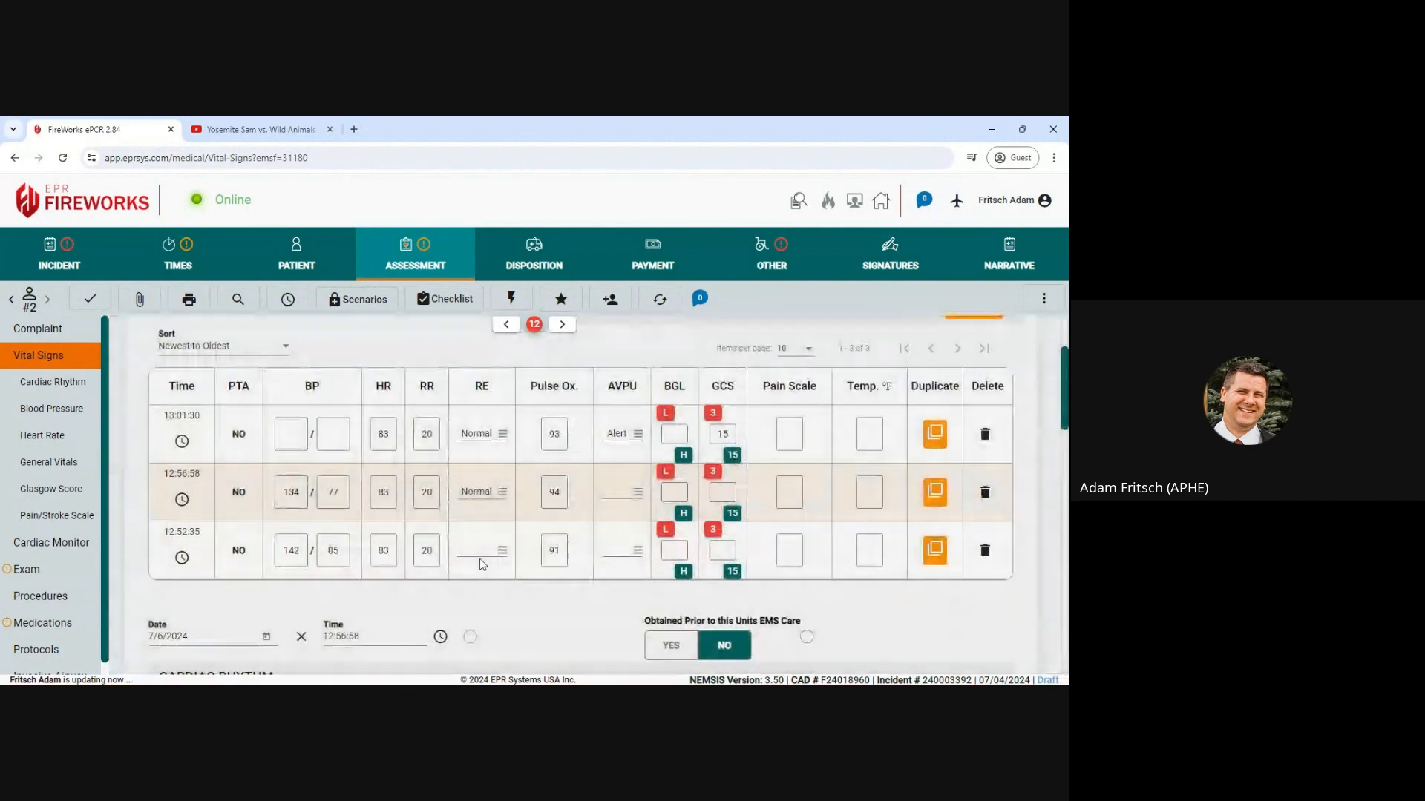
click(791, 514)
Set AVPU to Alert in the 12:56:58 and 12:52:35 rows, and give the 12:52:35 entry a GCS of 15
click(622, 501)
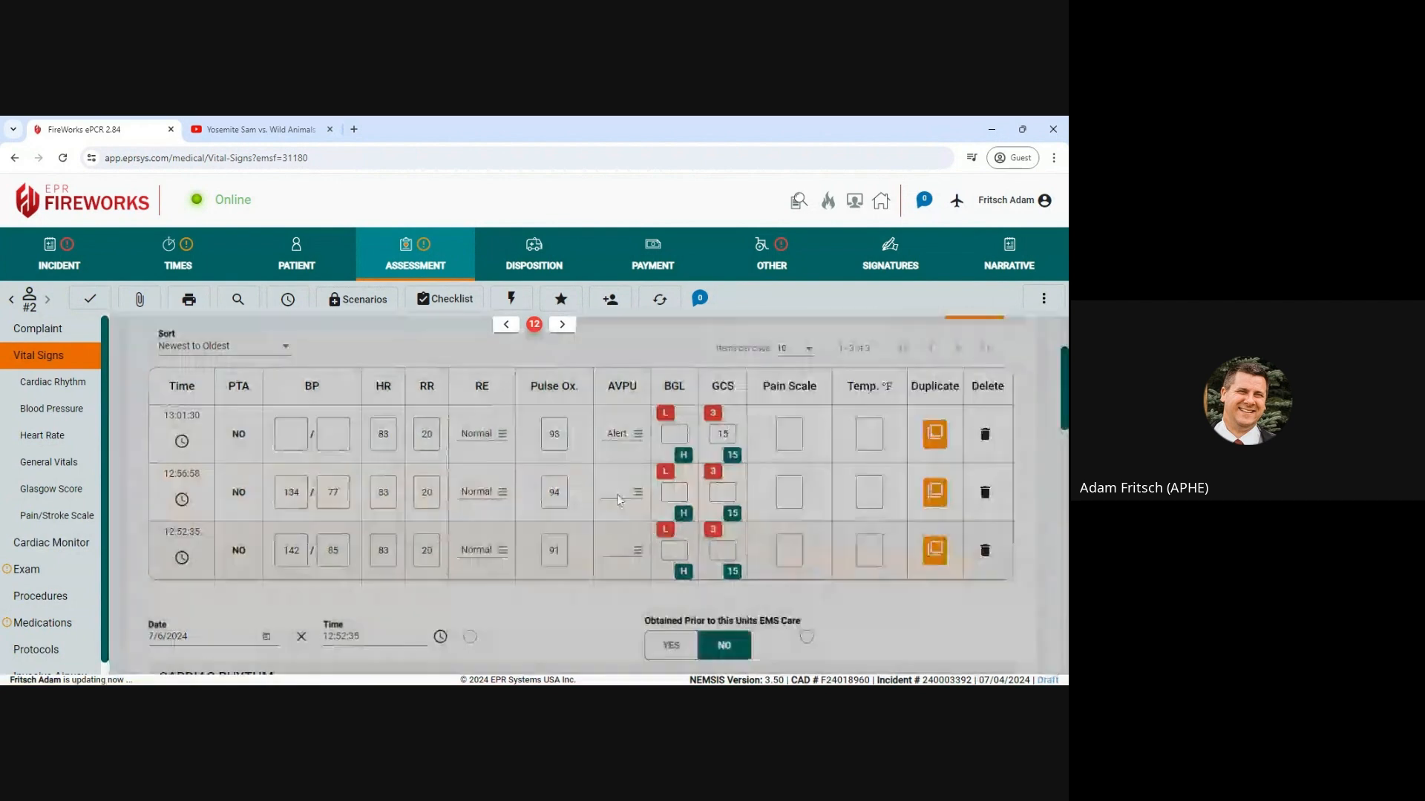
click(622, 502)
click(755, 415)
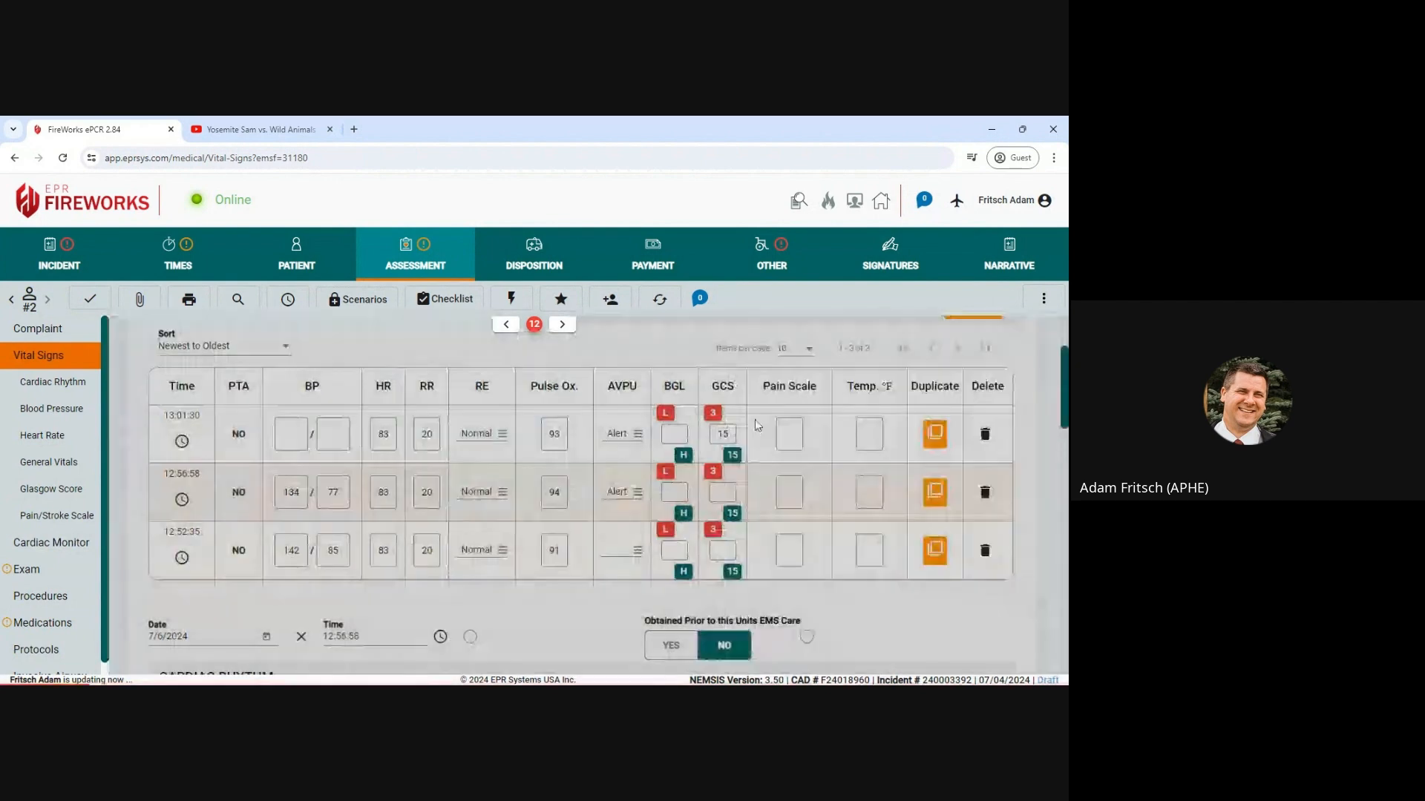
click(635, 566)
click(755, 415)
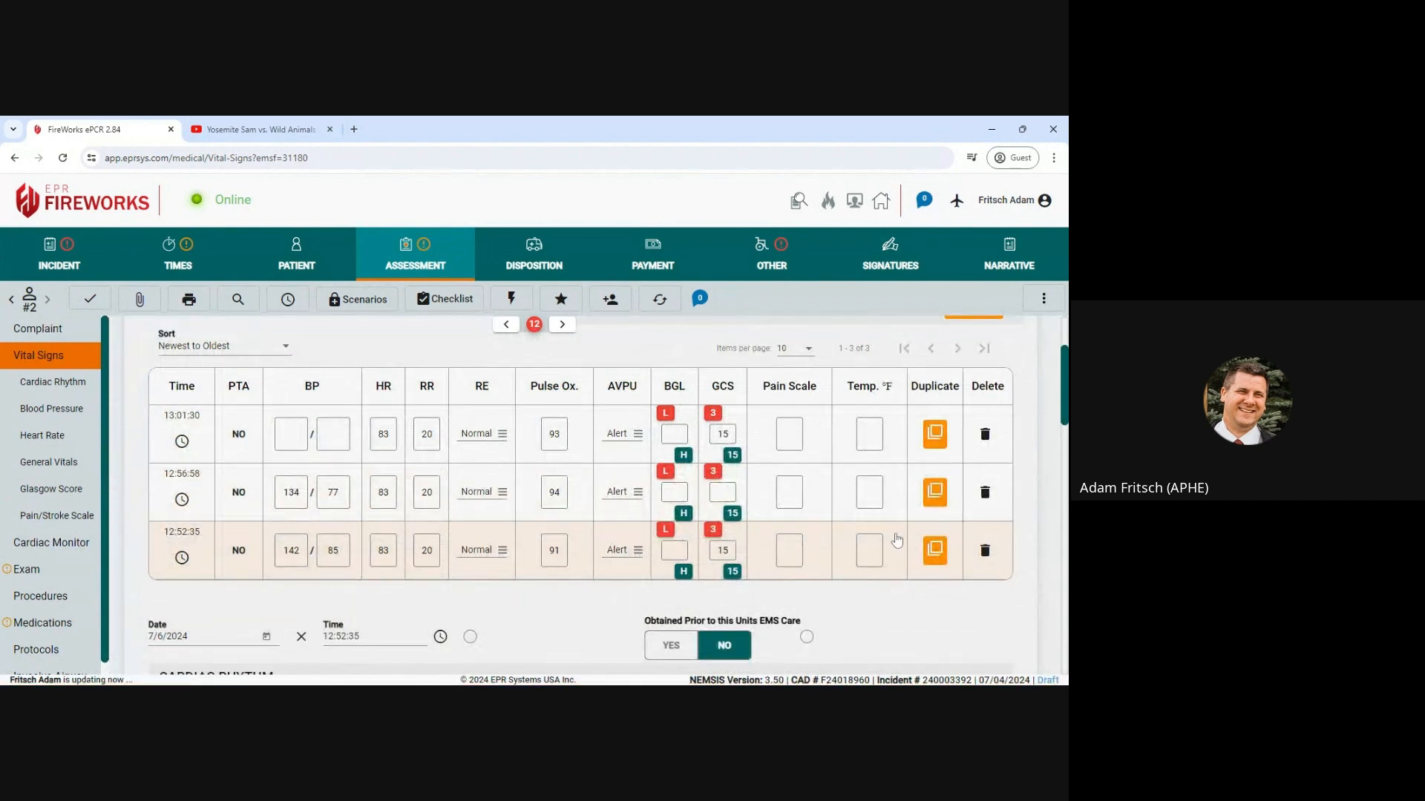
Set the Patient Position to Lying in the blood pressure details of the 12:52:35 entry
scroll(892, 544, down, 3)
scroll(892, 544, down, 1)
scroll(191, 406, up, 2)
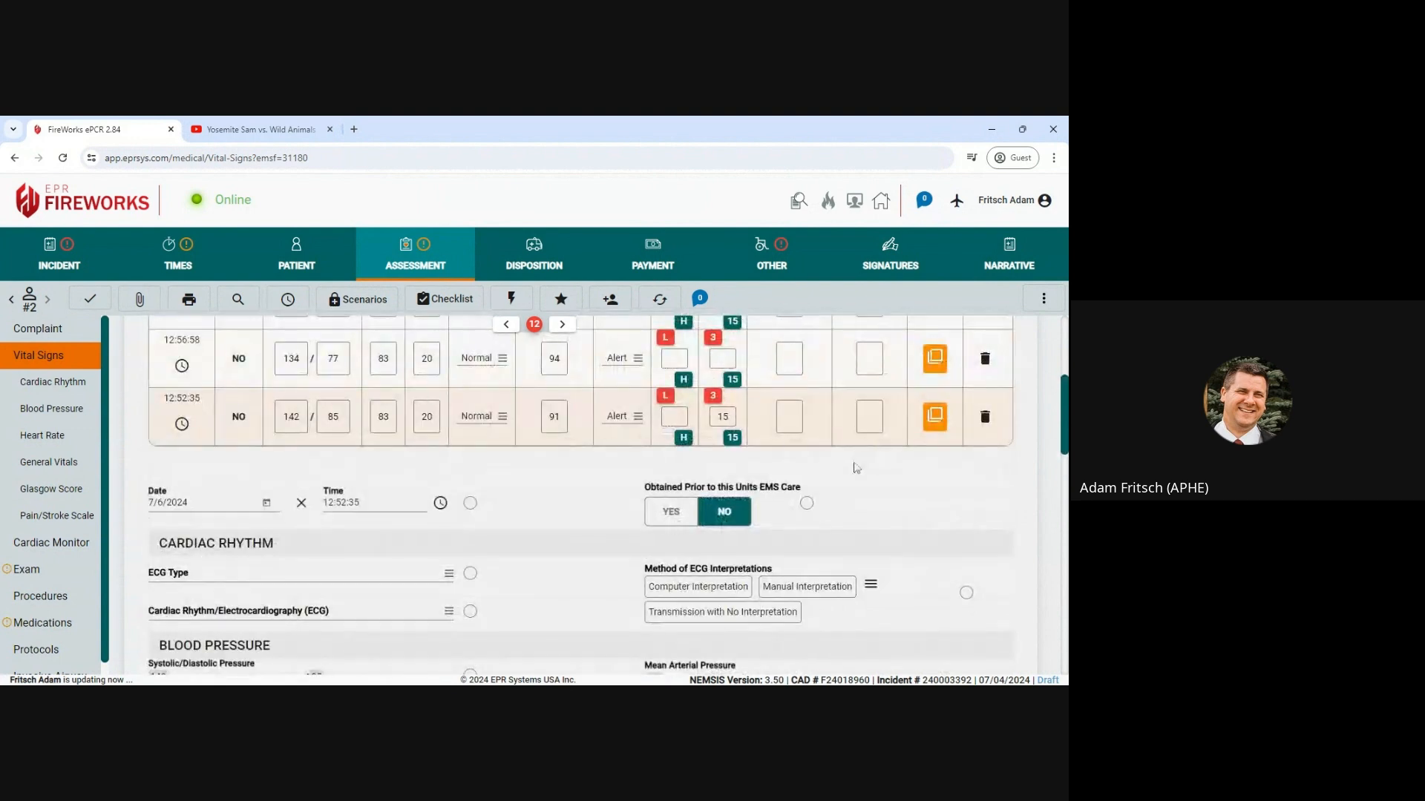
scroll(191, 430, down, 2)
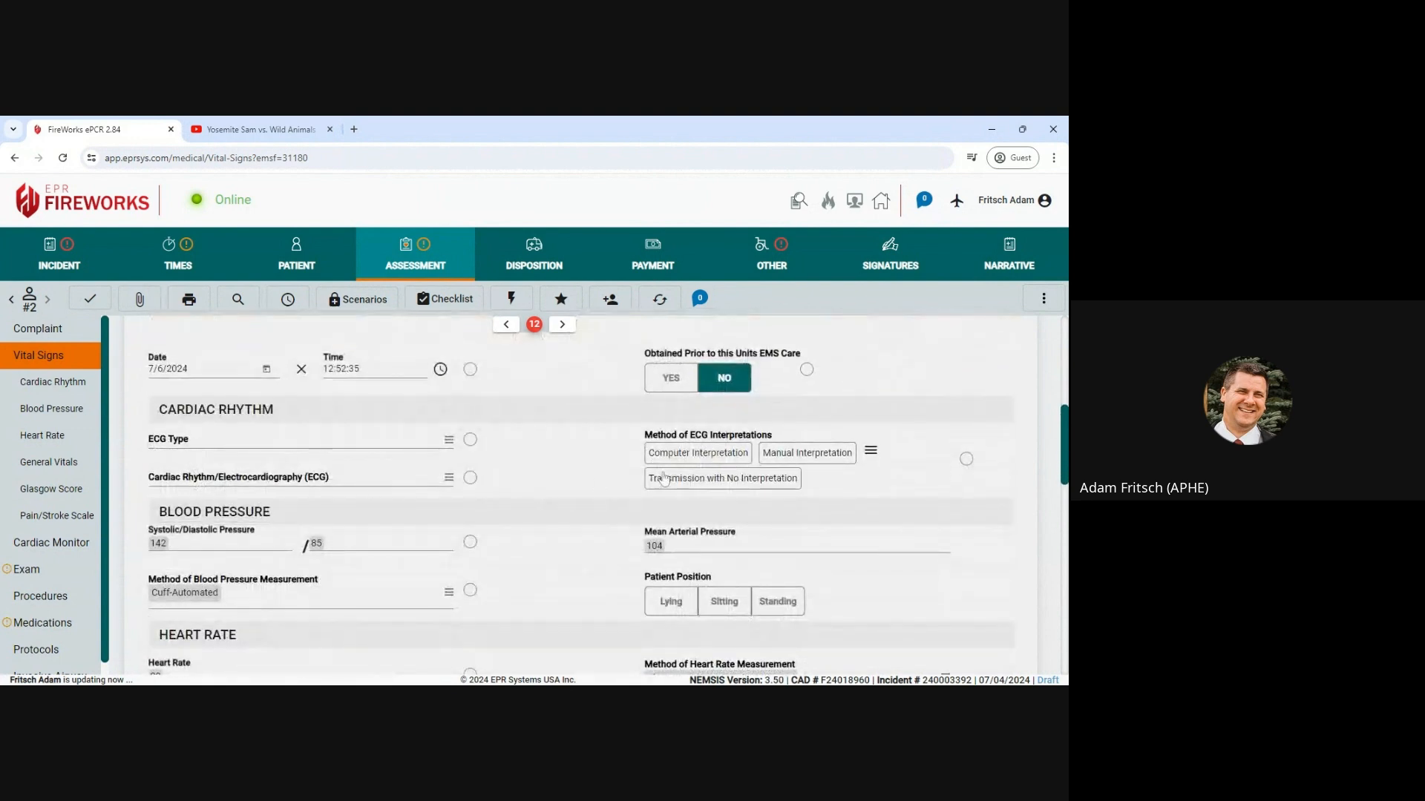
scroll(677, 540, down, 1)
click(674, 537)
In the 12:52:35 entry's general vitals, set the Pulse Oximetry Qualifier to On Room Air and the Pulse Rhythm to Regular
scroll(416, 520, down, 4)
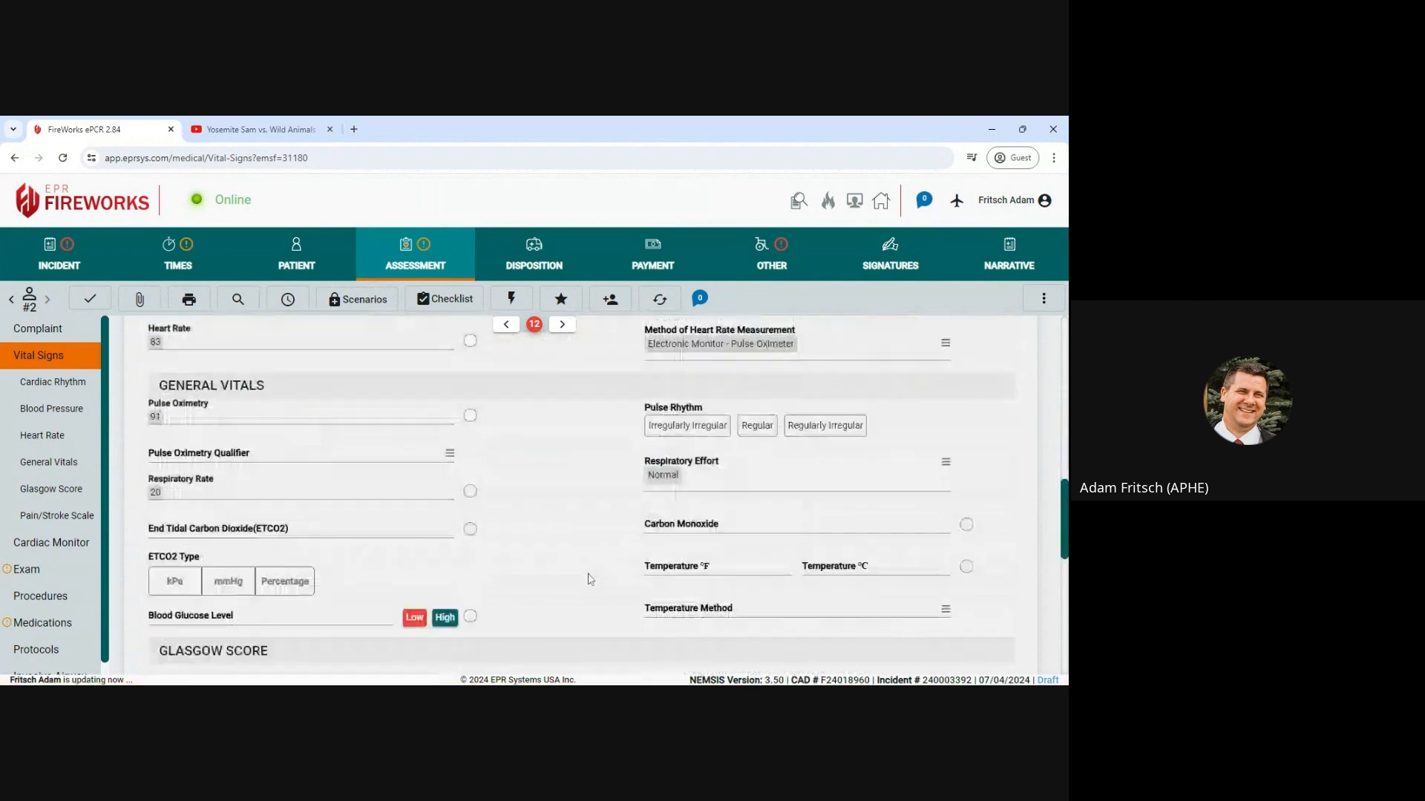
click(256, 466)
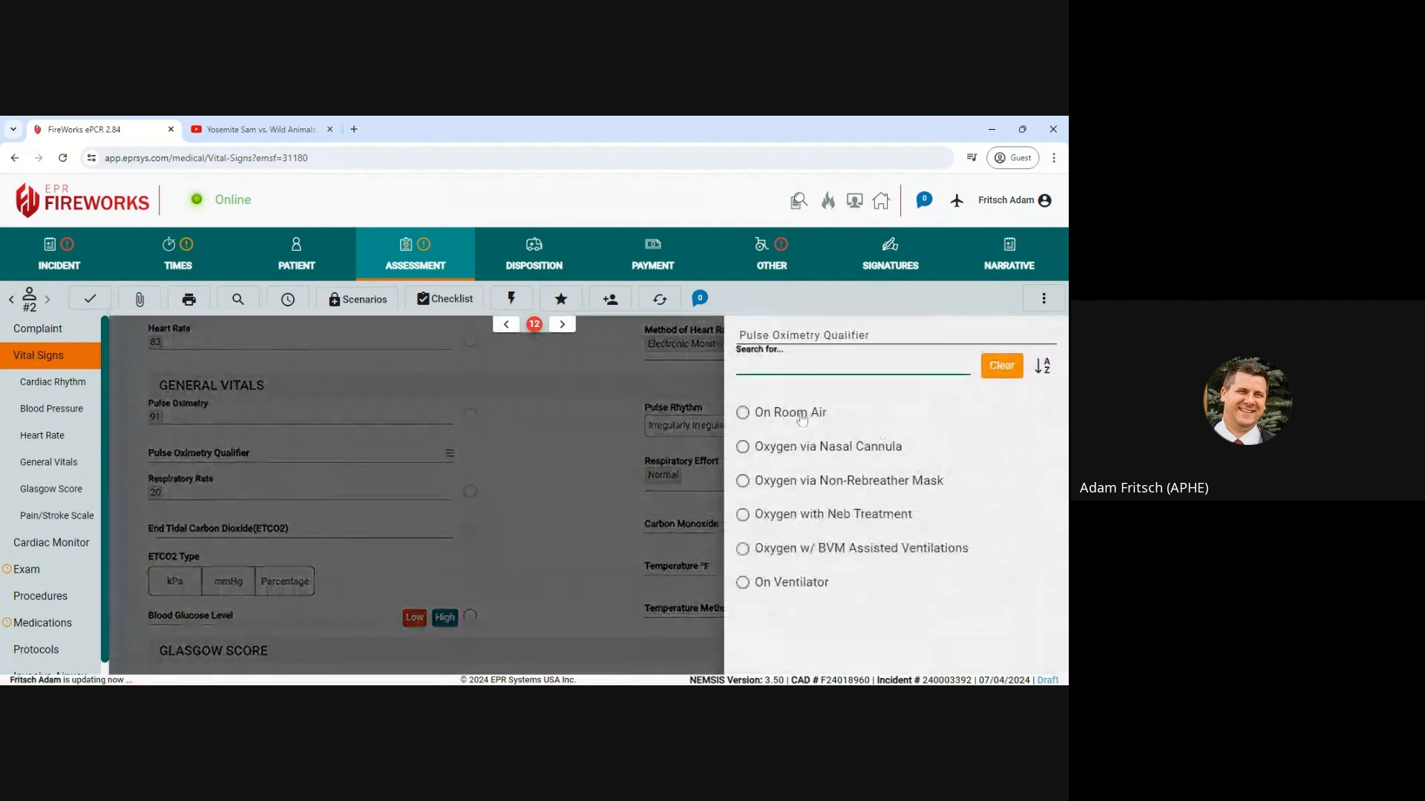
click(772, 411)
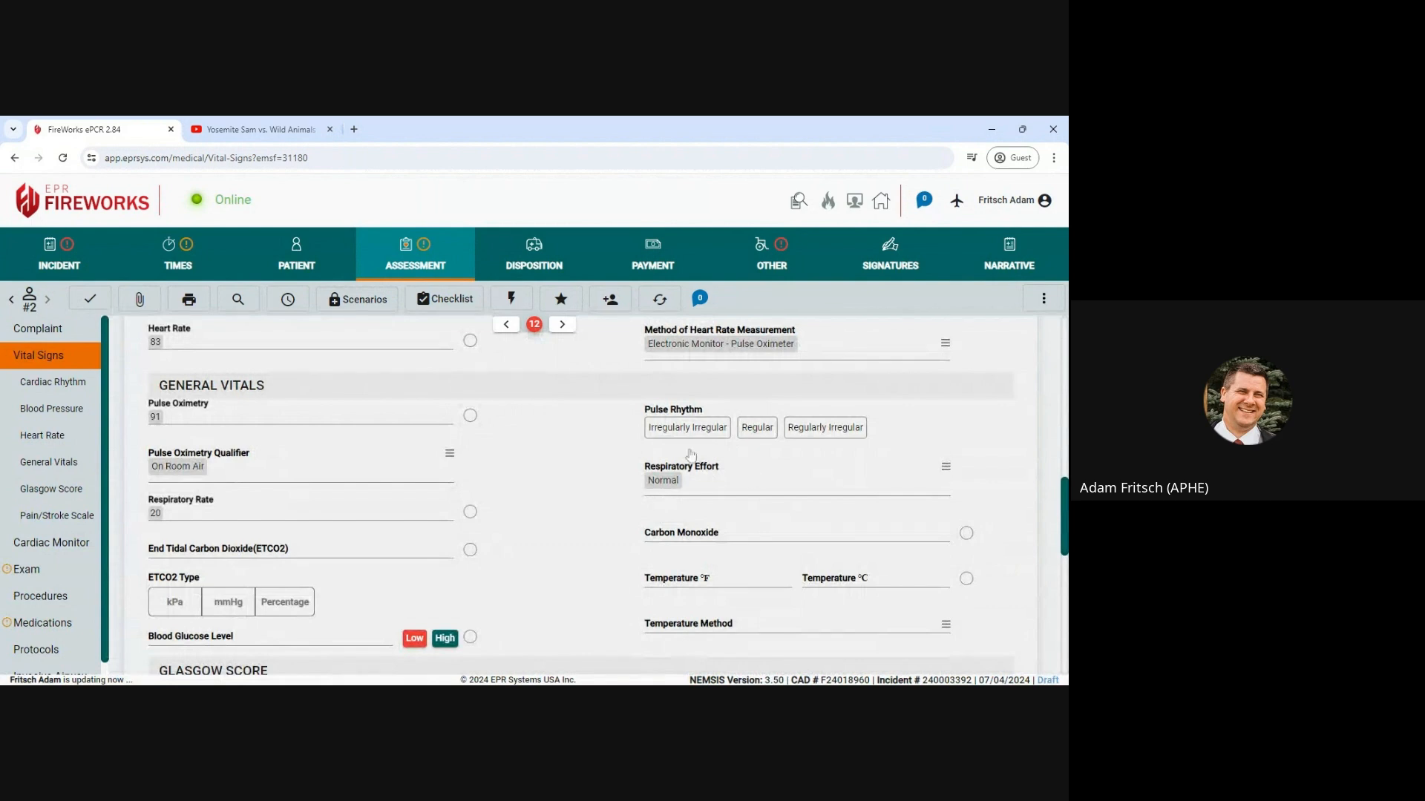
click(764, 435)
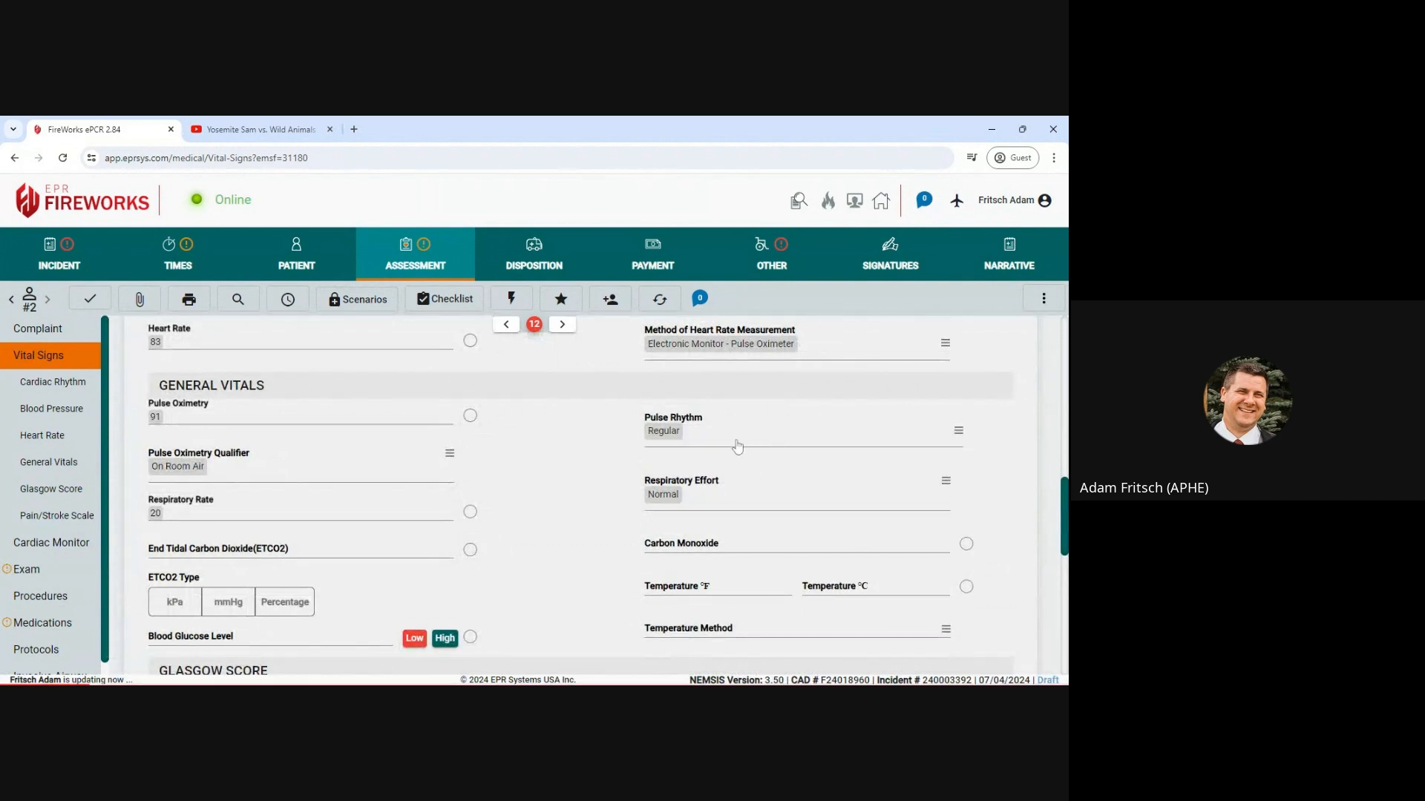
Set the 12:52:35 entry's Glasgow Coma Score qualifier to initial GCS with legitimate values without interventions such as intubation and sedation
scroll(580, 509, down, 3)
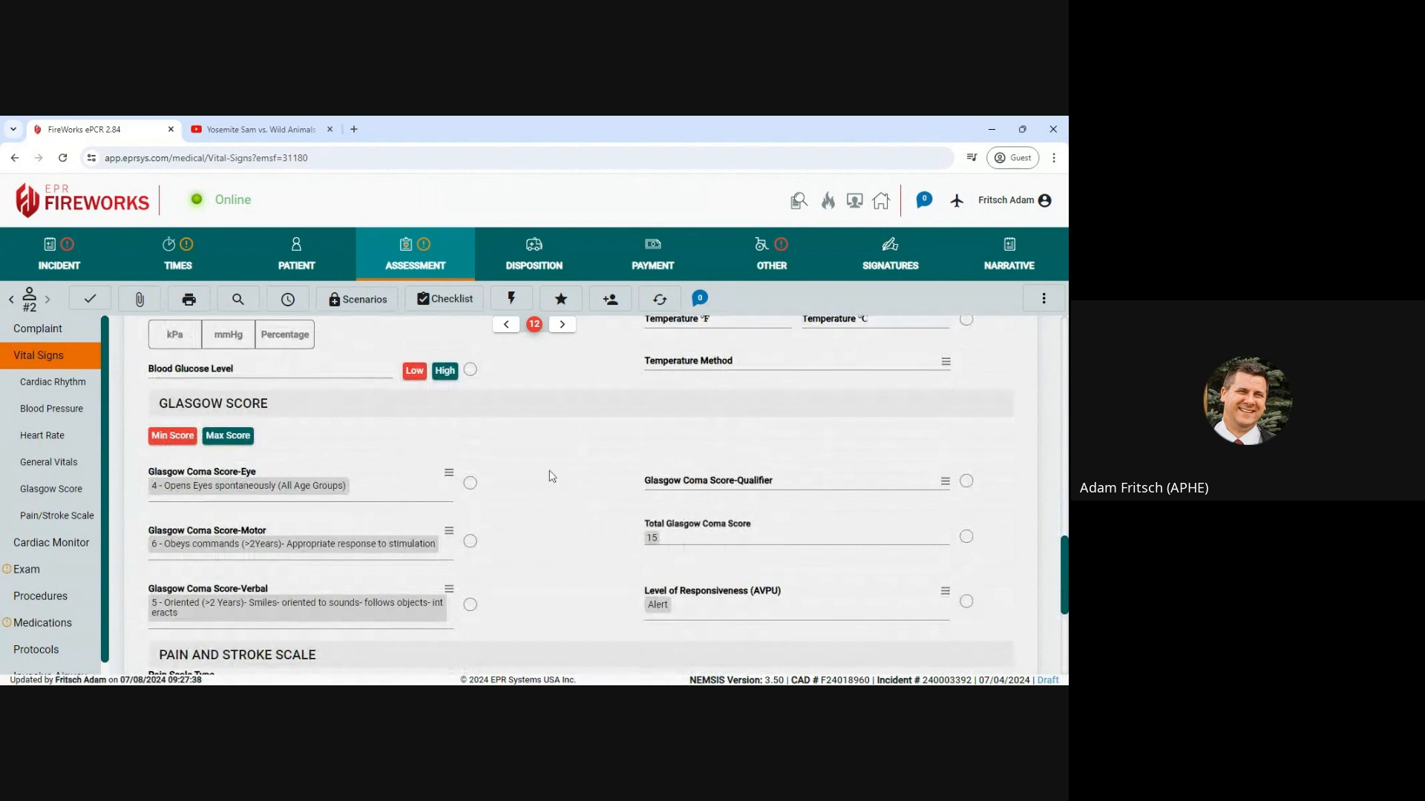
click(751, 487)
click(864, 470)
click(624, 517)
Record a pain score of 6 on the Numeric (0-10) scale for the 12:52:35 entry and calculate its Revised Trauma Score
scroll(627, 505, down, 3)
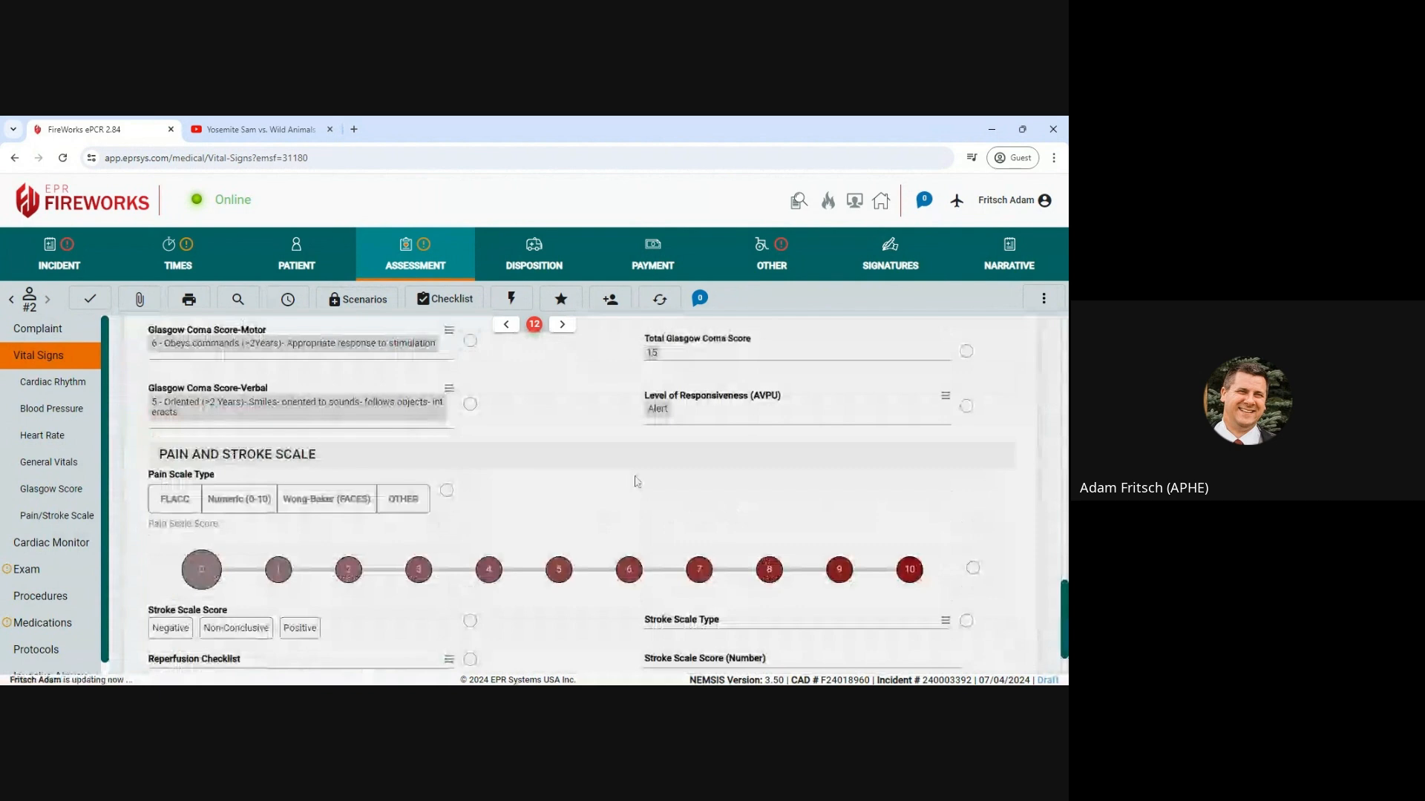
click(628, 506)
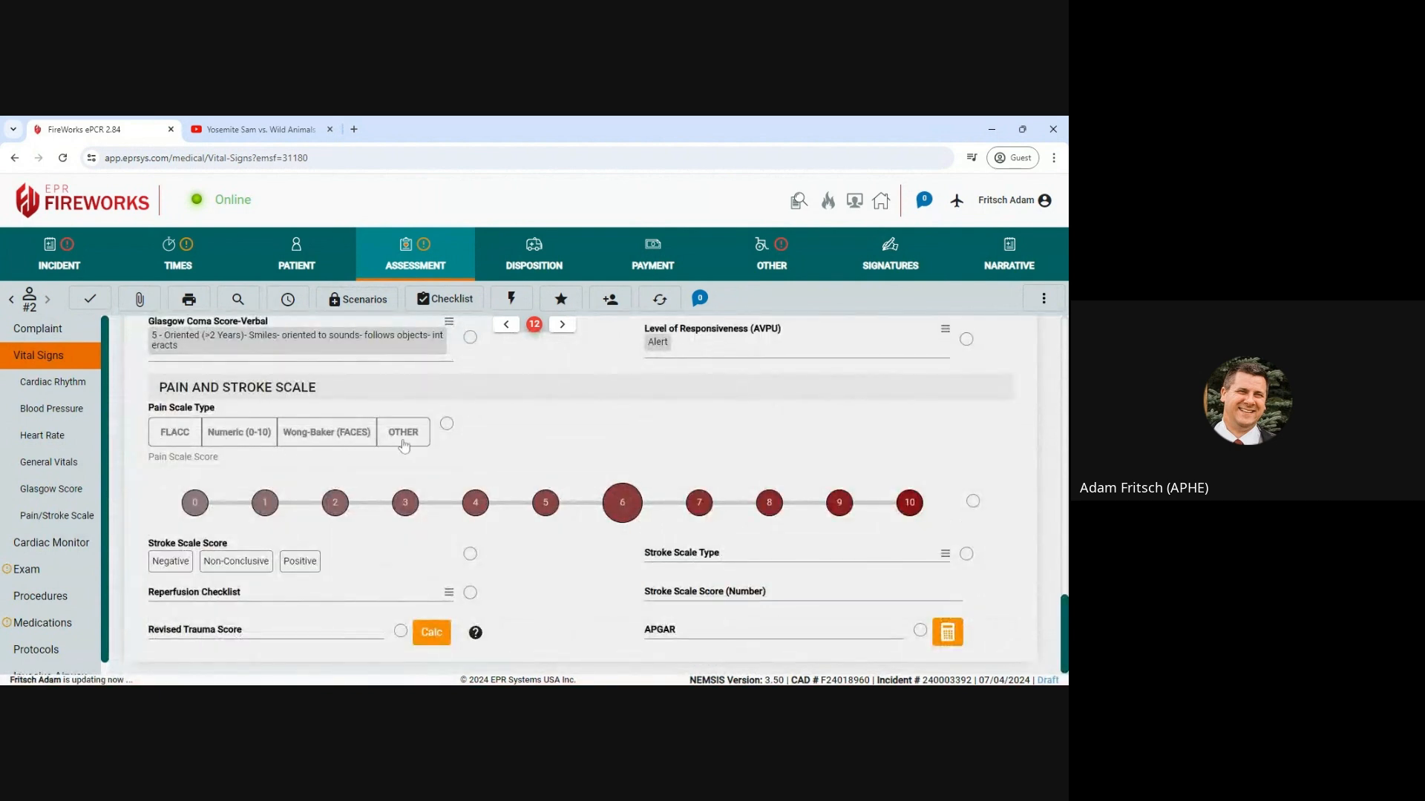
click(241, 442)
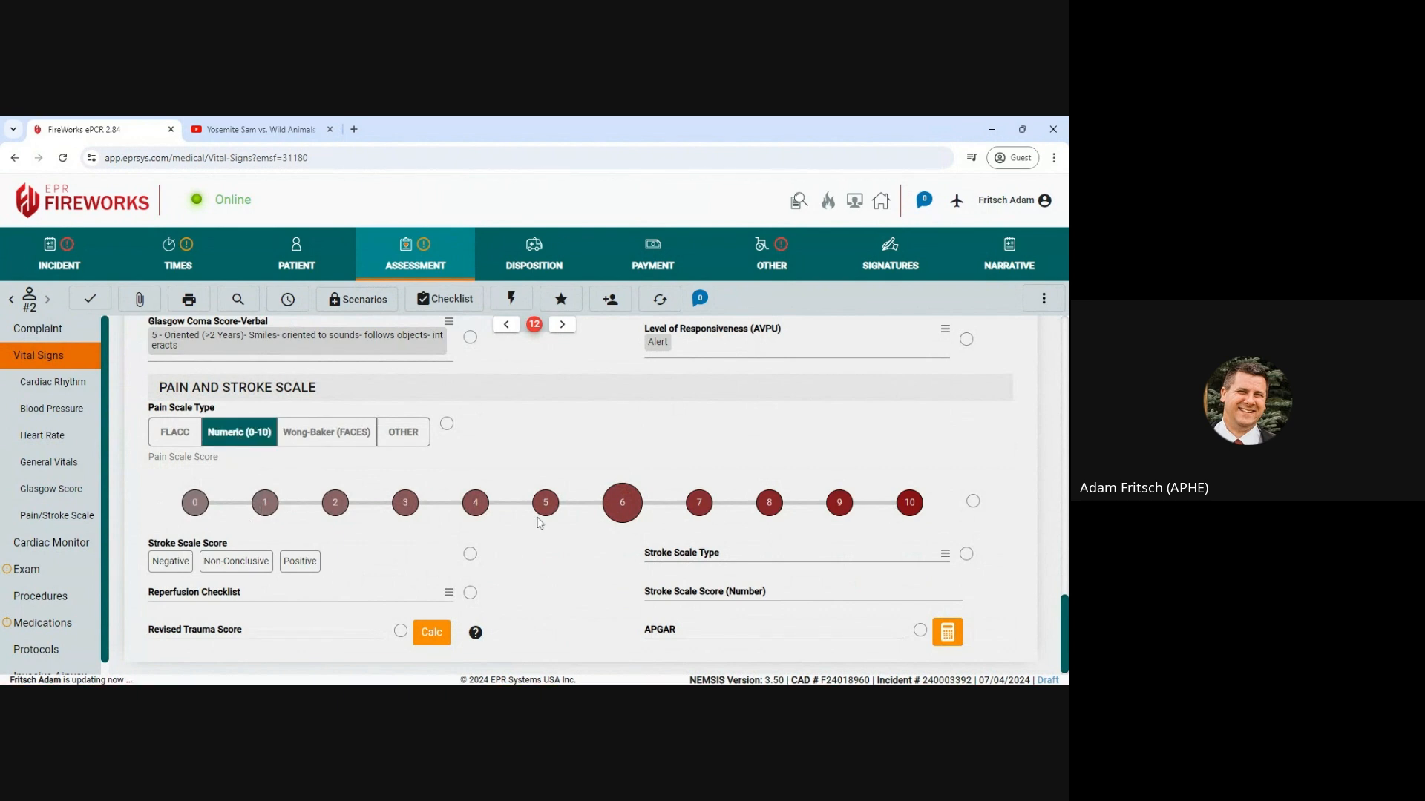
scroll(594, 601, down, 1)
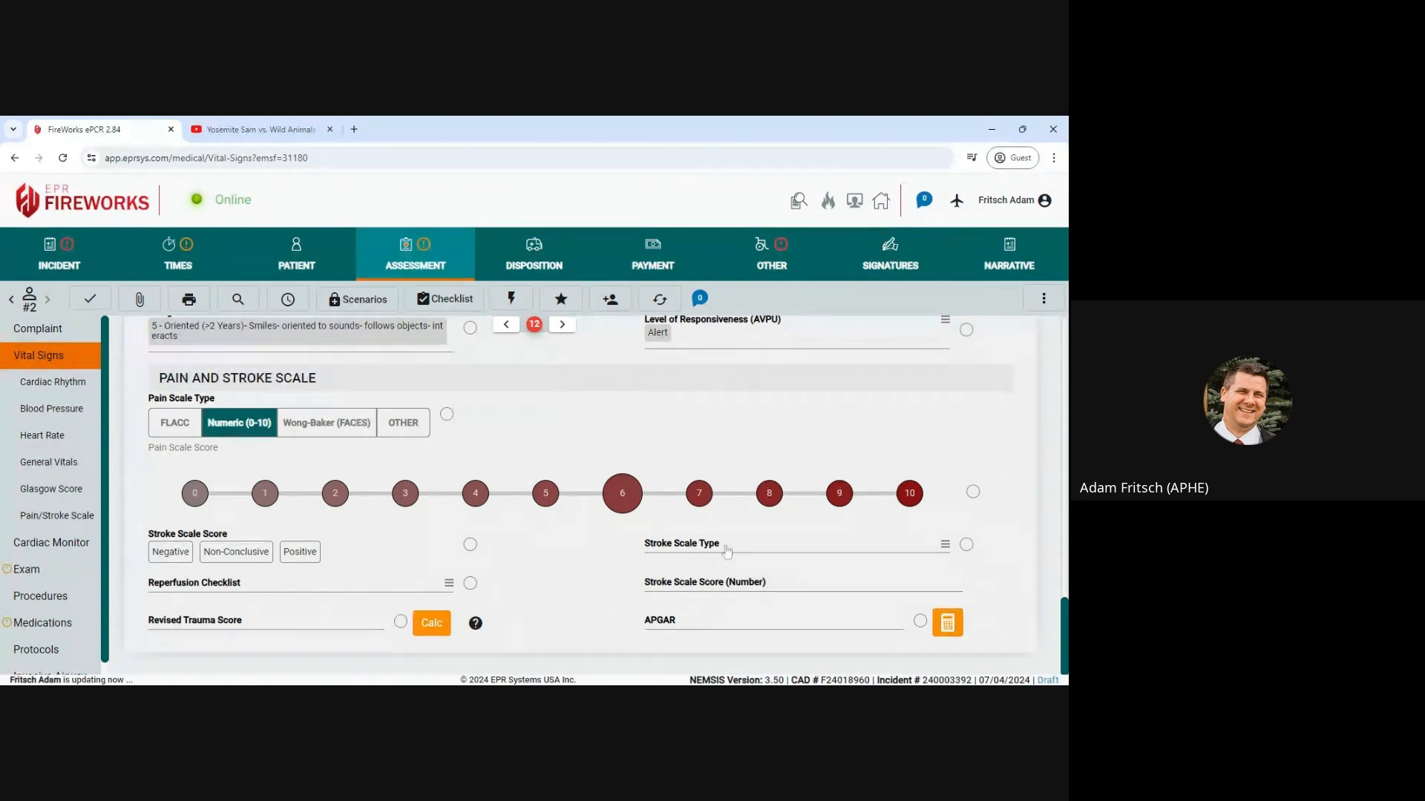
click(436, 627)
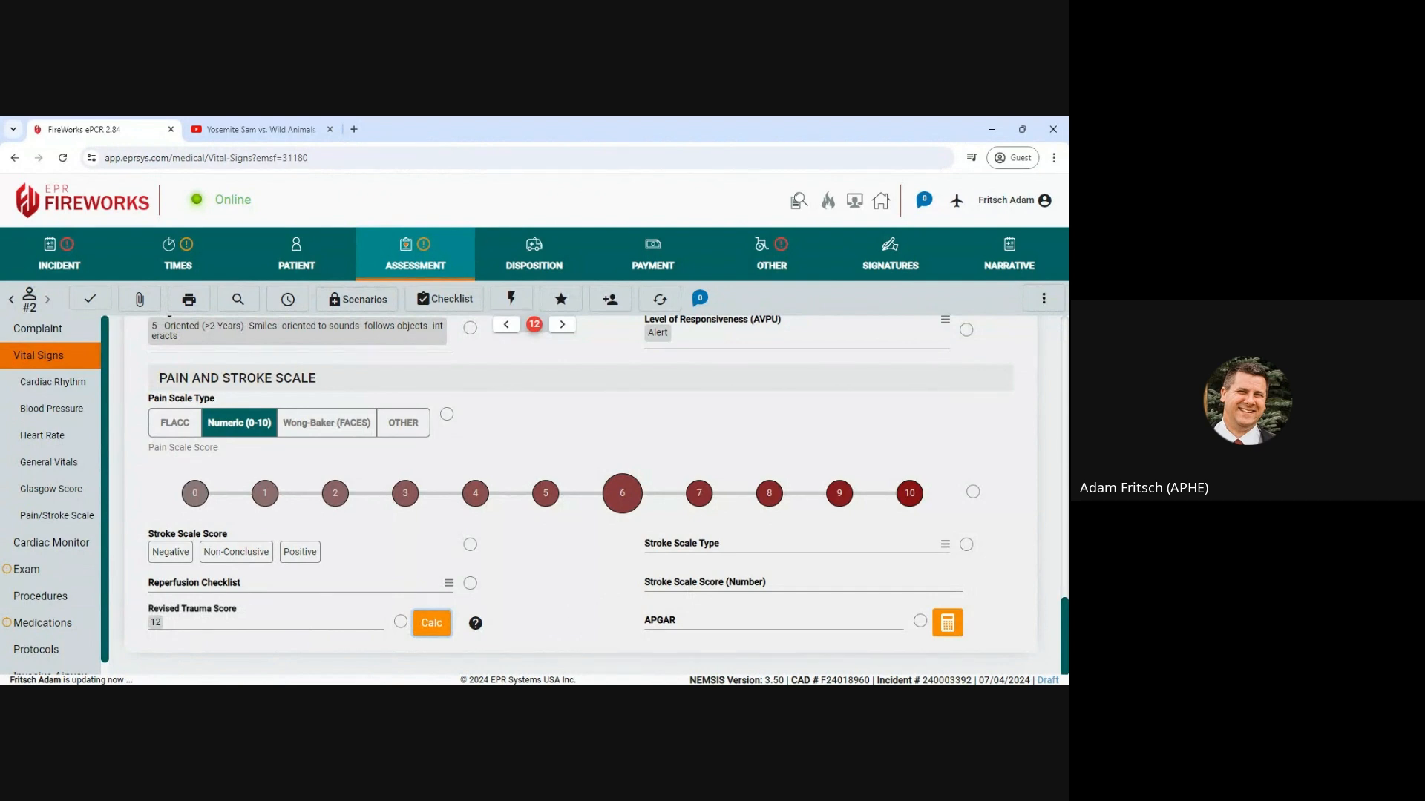
Review the imported cardiac monitor events, their previews and which ones are included in the ePCR
scroll(571, 611, up, 10)
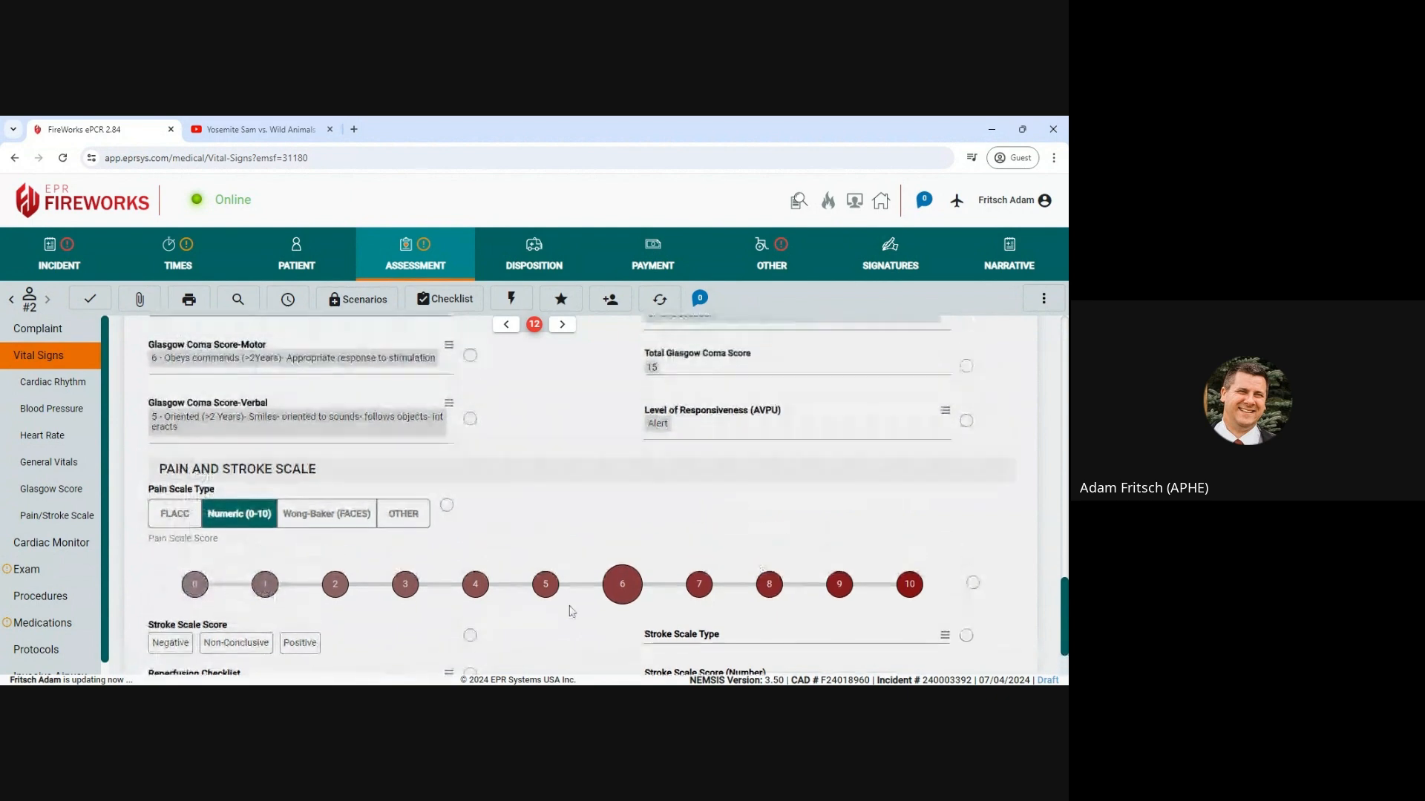
scroll(572, 611, up, 6)
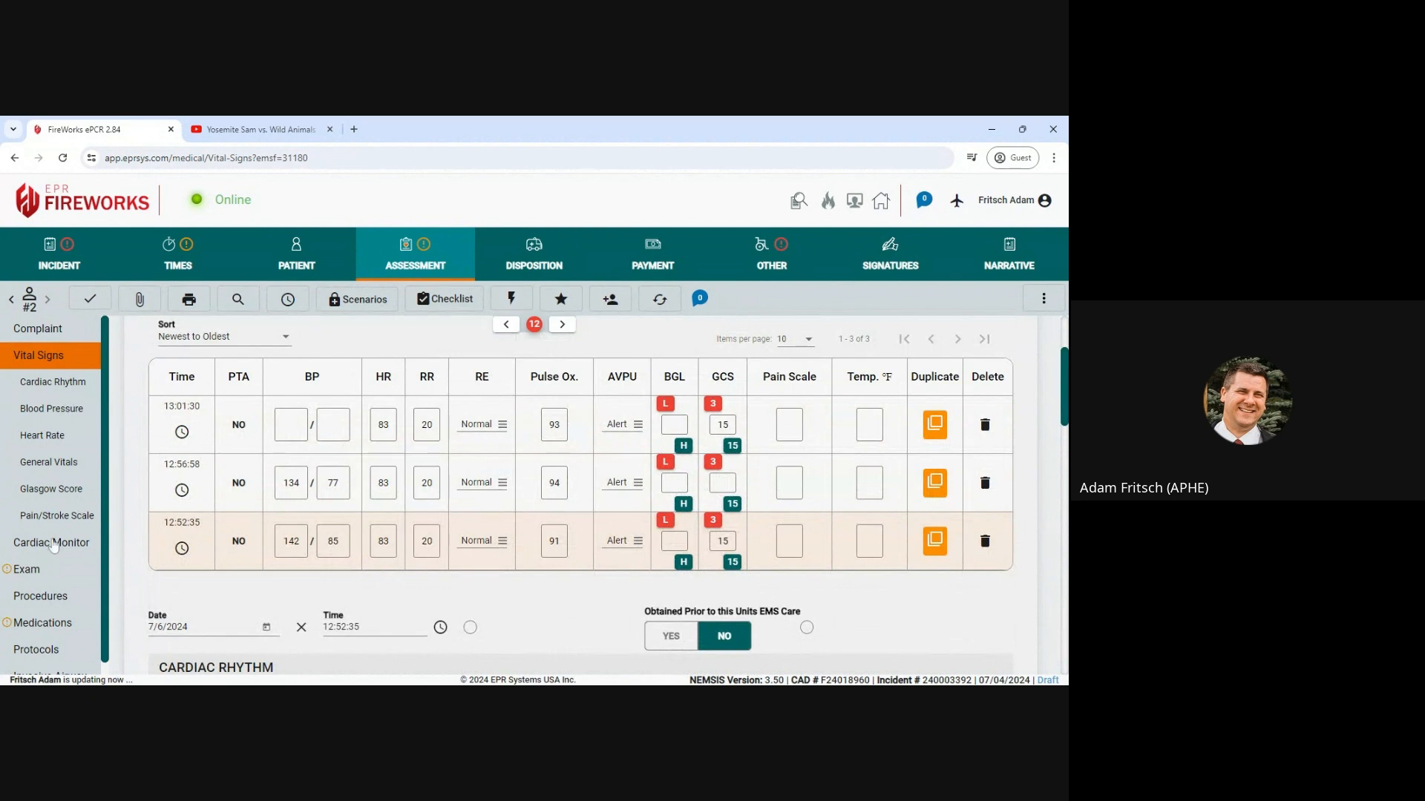
click(52, 546)
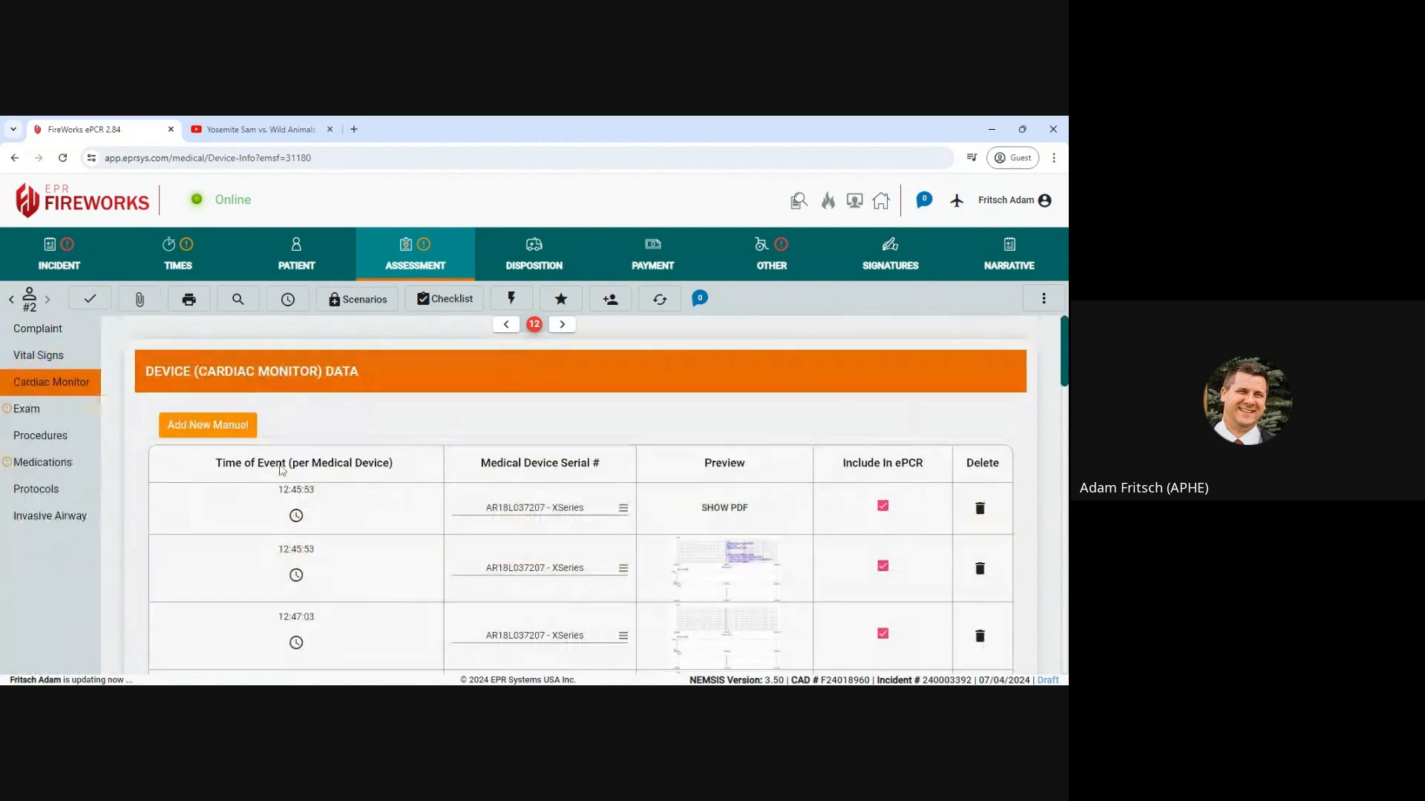
scroll(338, 501, down, 1)
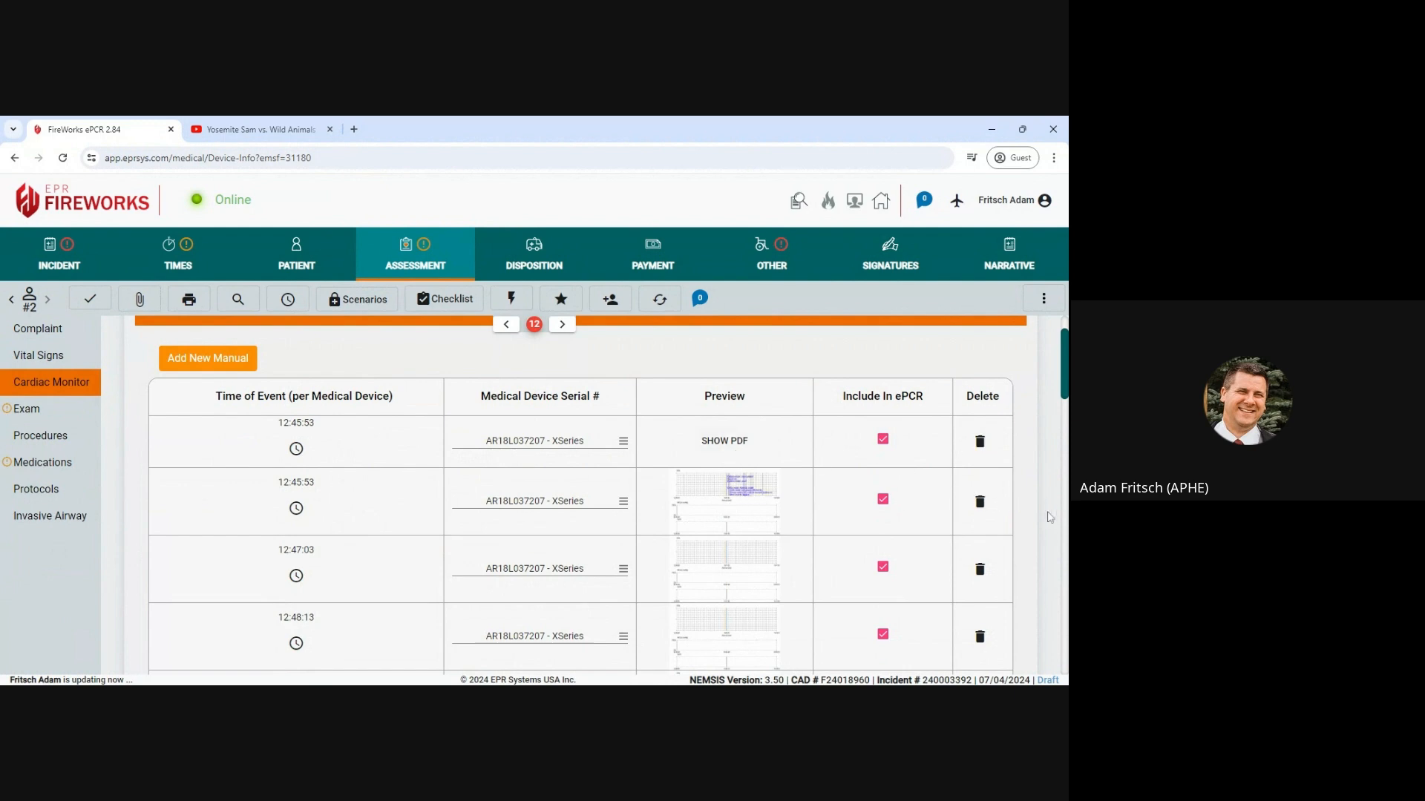
scroll(1046, 519, down, 3)
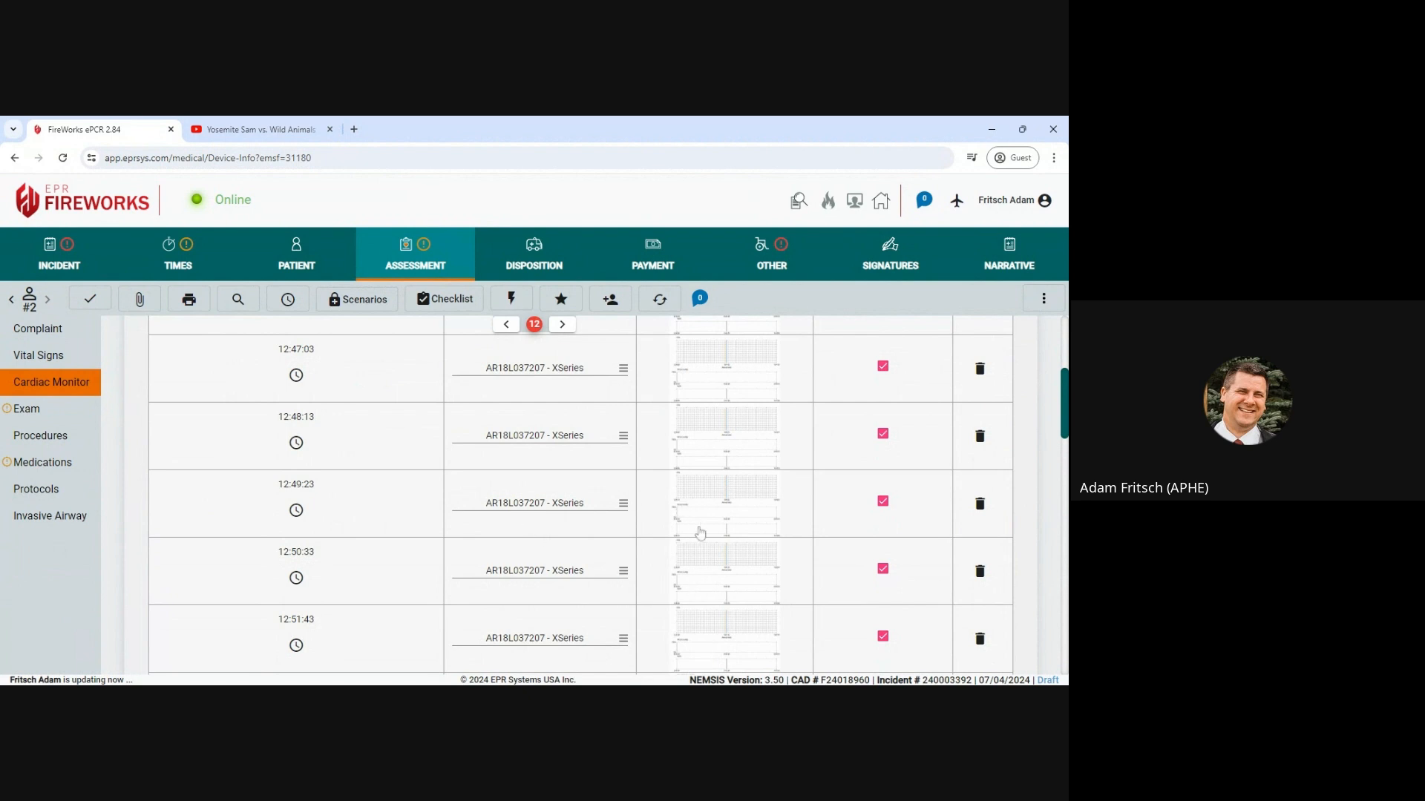
Set the Incident Location Type to House / Home in the incident's location details
click(78, 260)
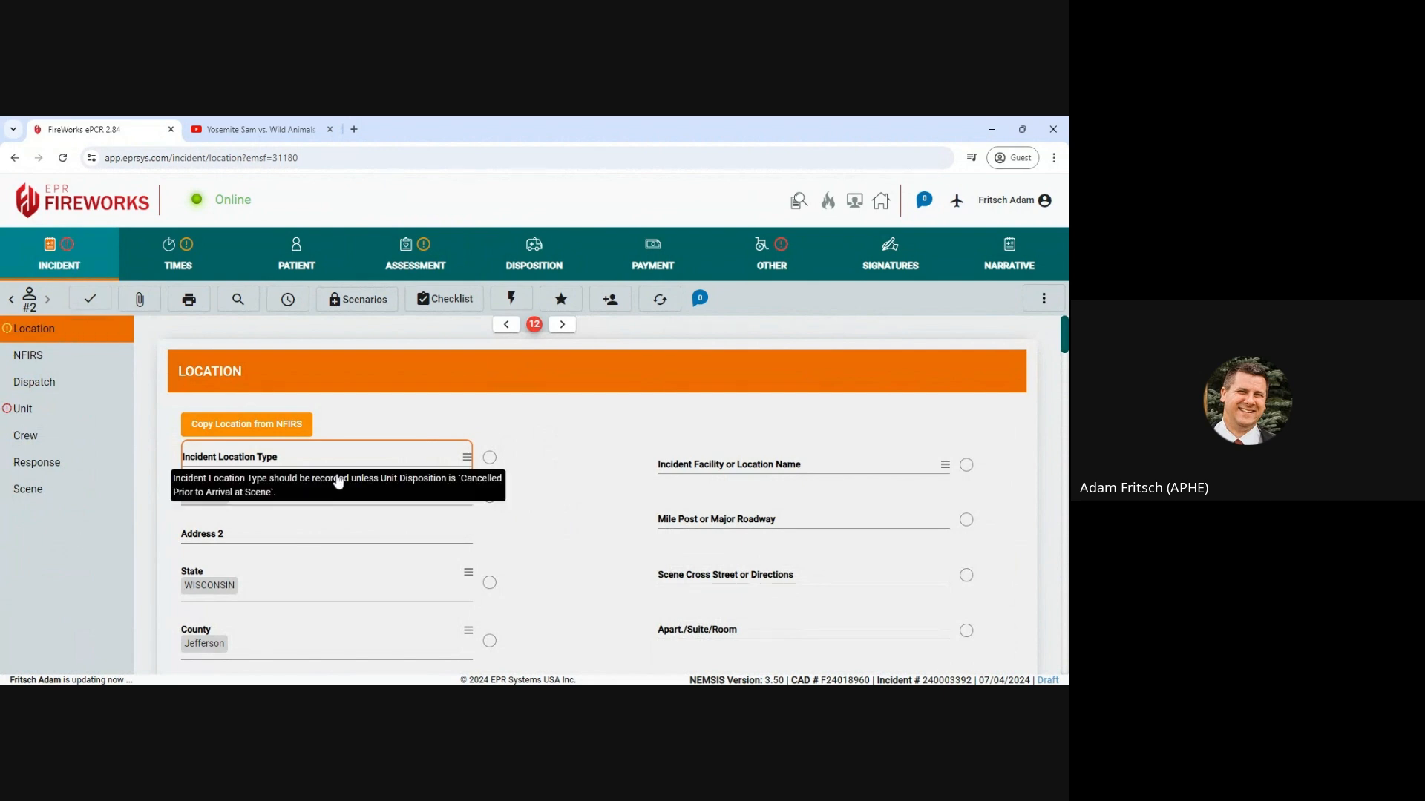
click(356, 462)
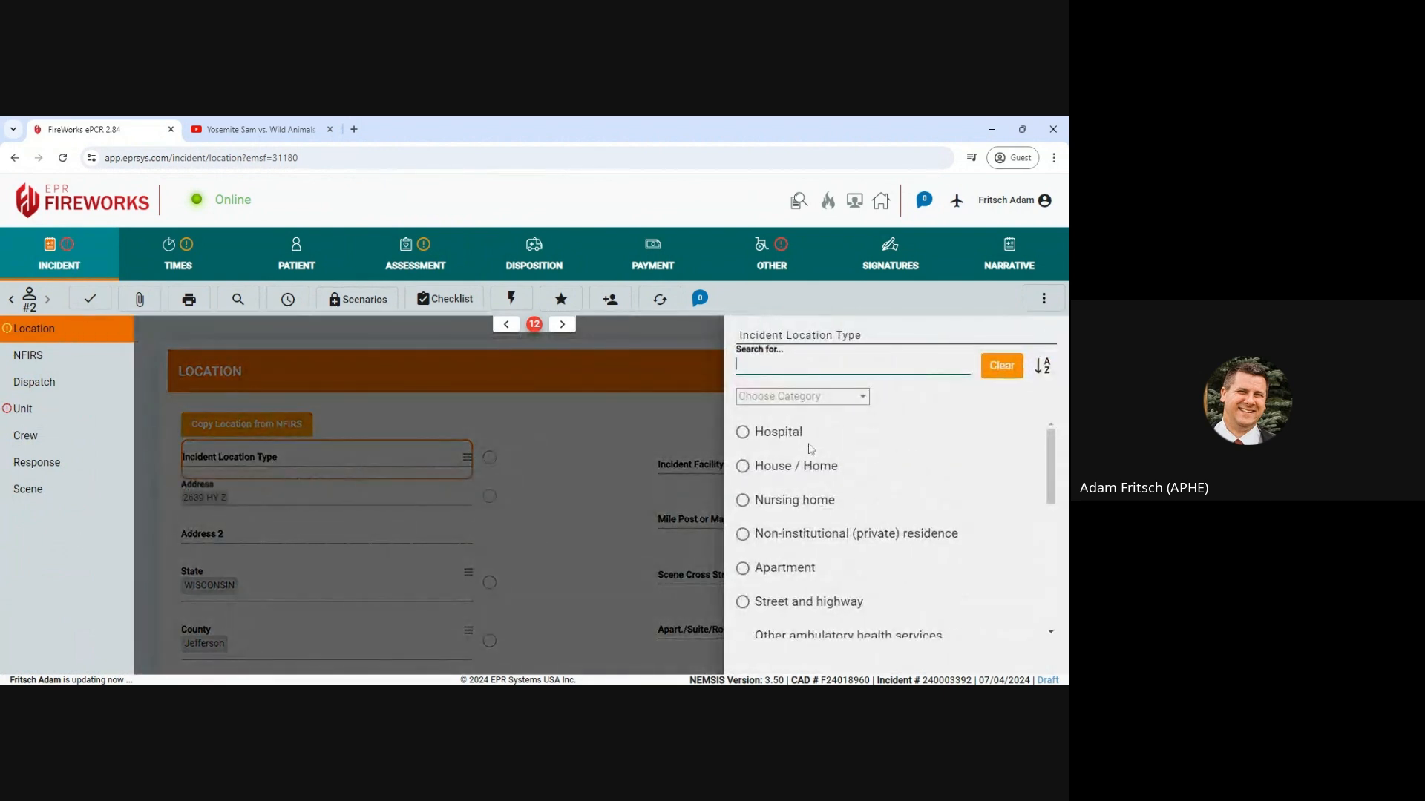
click(821, 472)
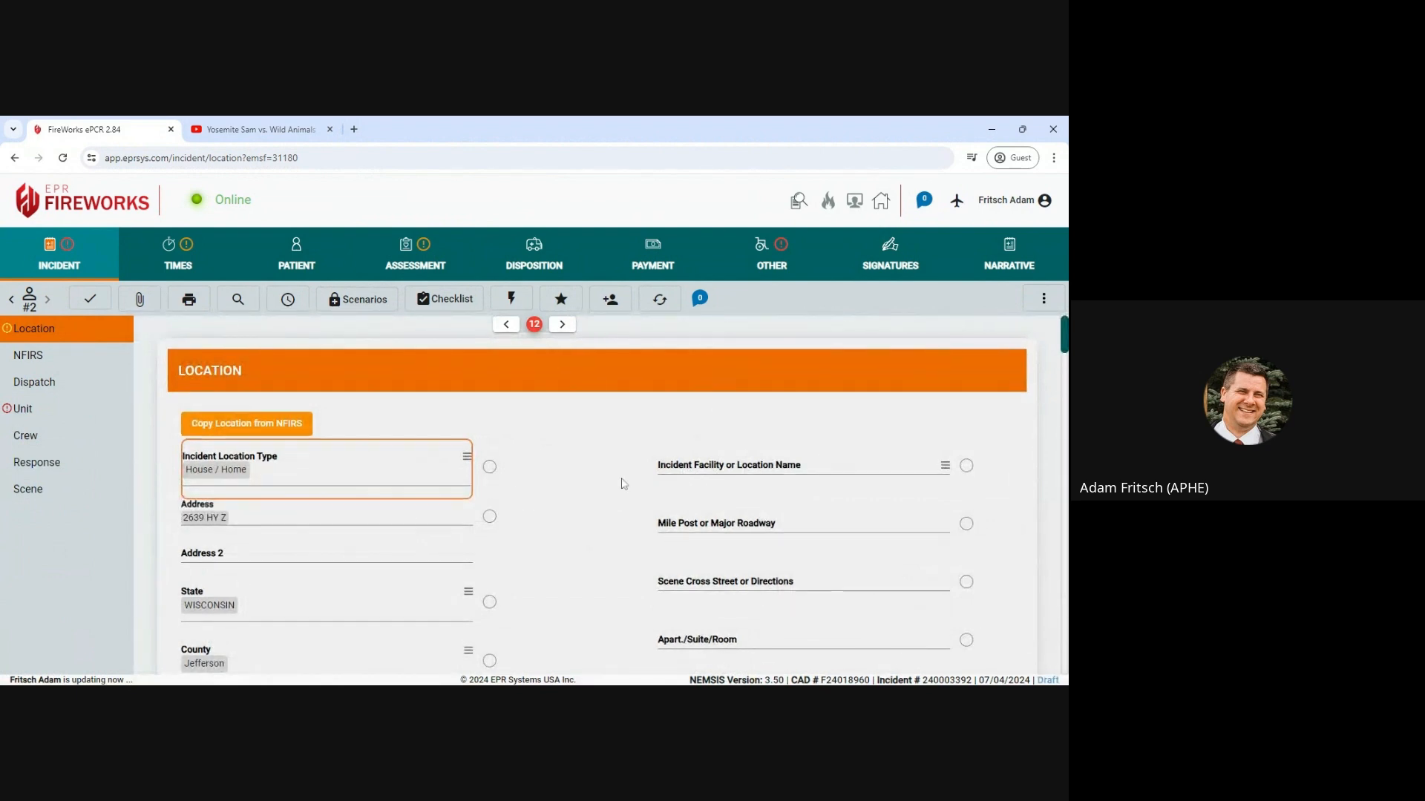
scroll(625, 484, down, 2)
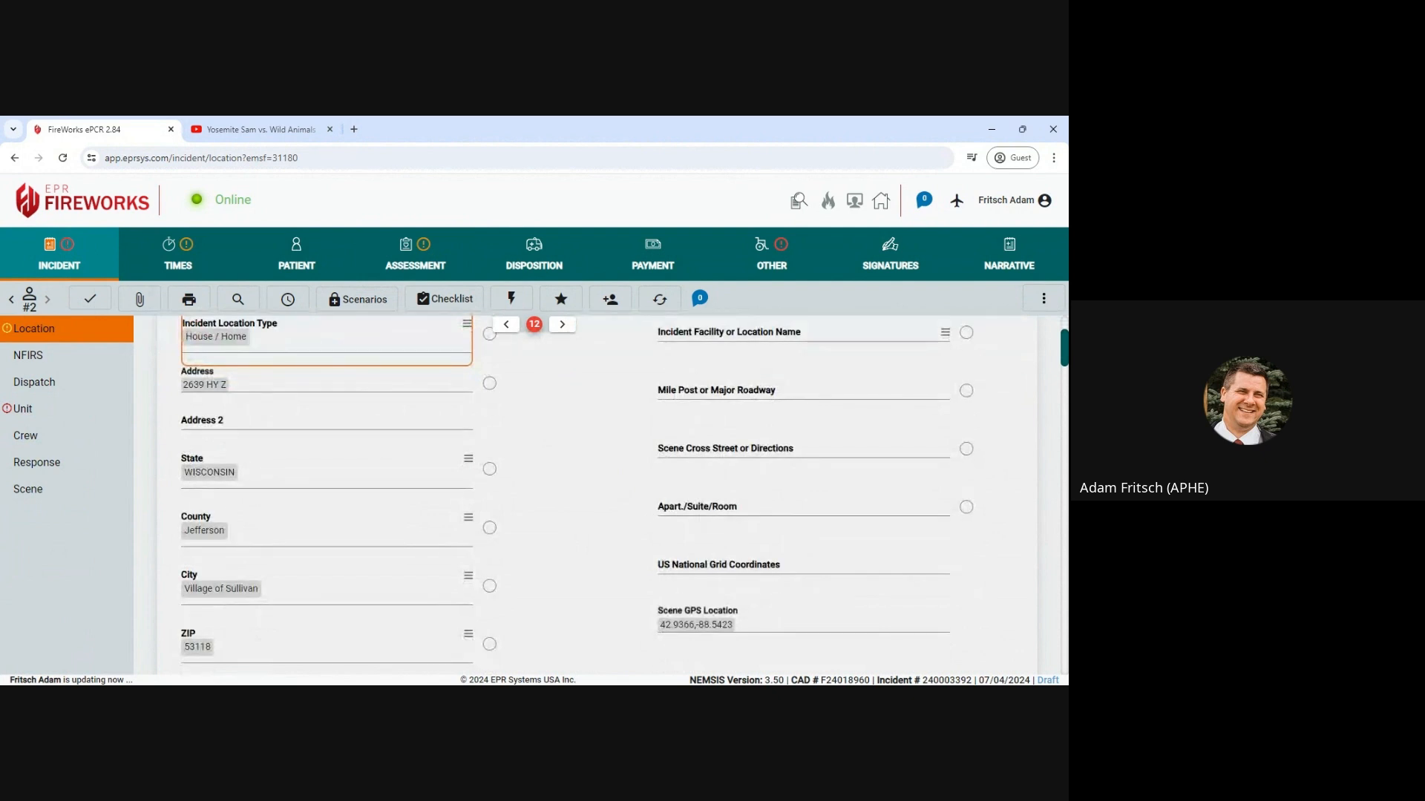
Set the unit's Transport and Equipment Capability to Ground Transport (ALS Equipped)
scroll(636, 484, down, 5)
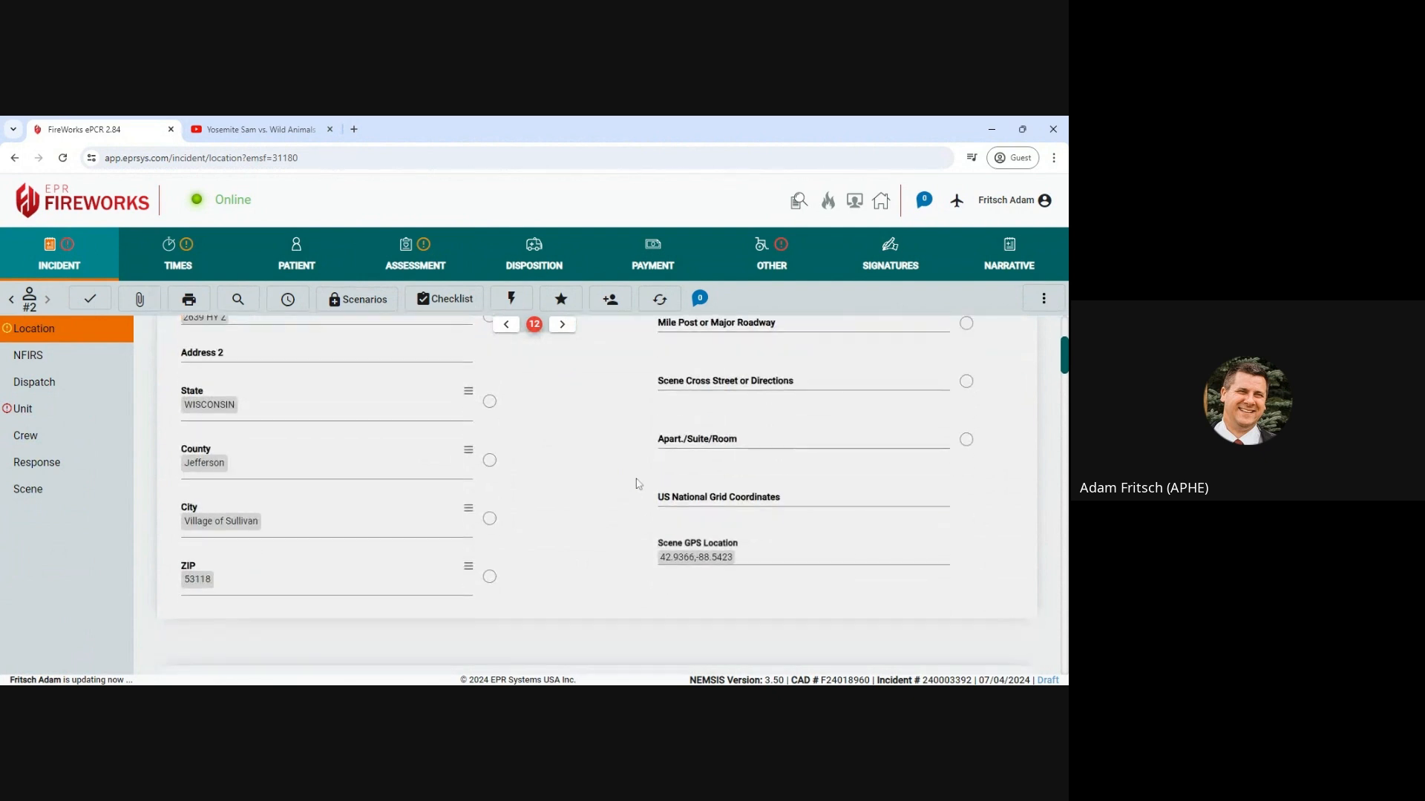
scroll(637, 479, down, 1)
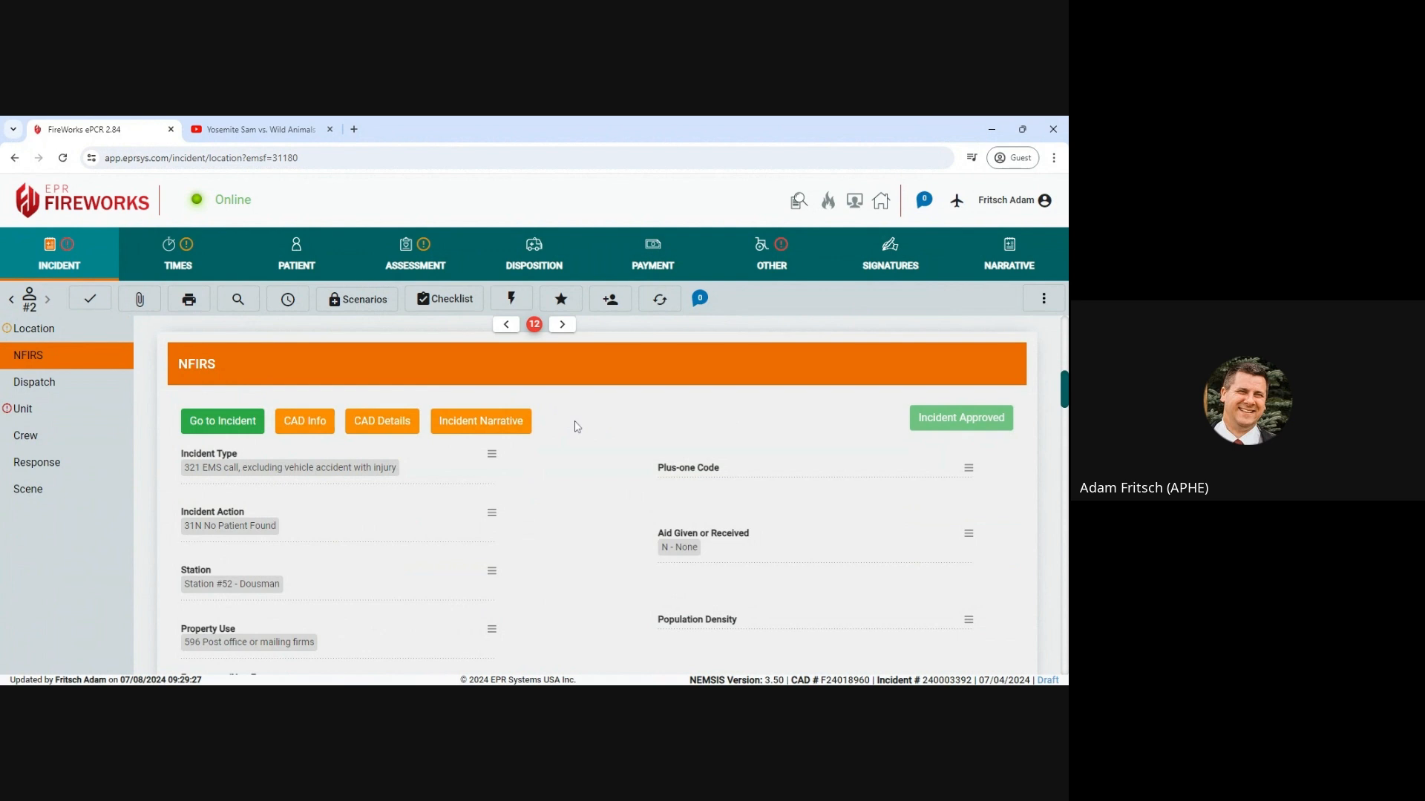
scroll(577, 426, down, 10)
scroll(573, 431, down, 5)
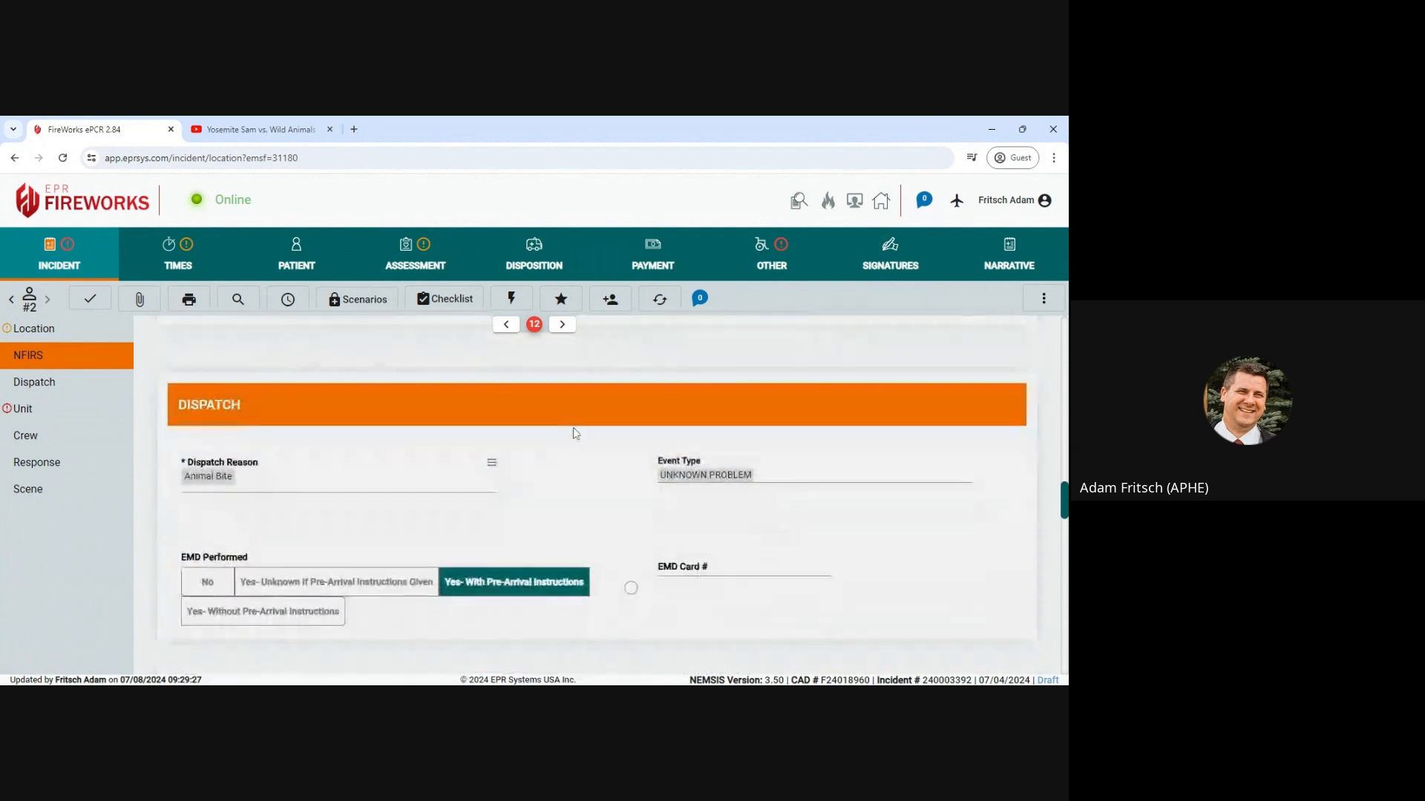
scroll(573, 428, down, 1)
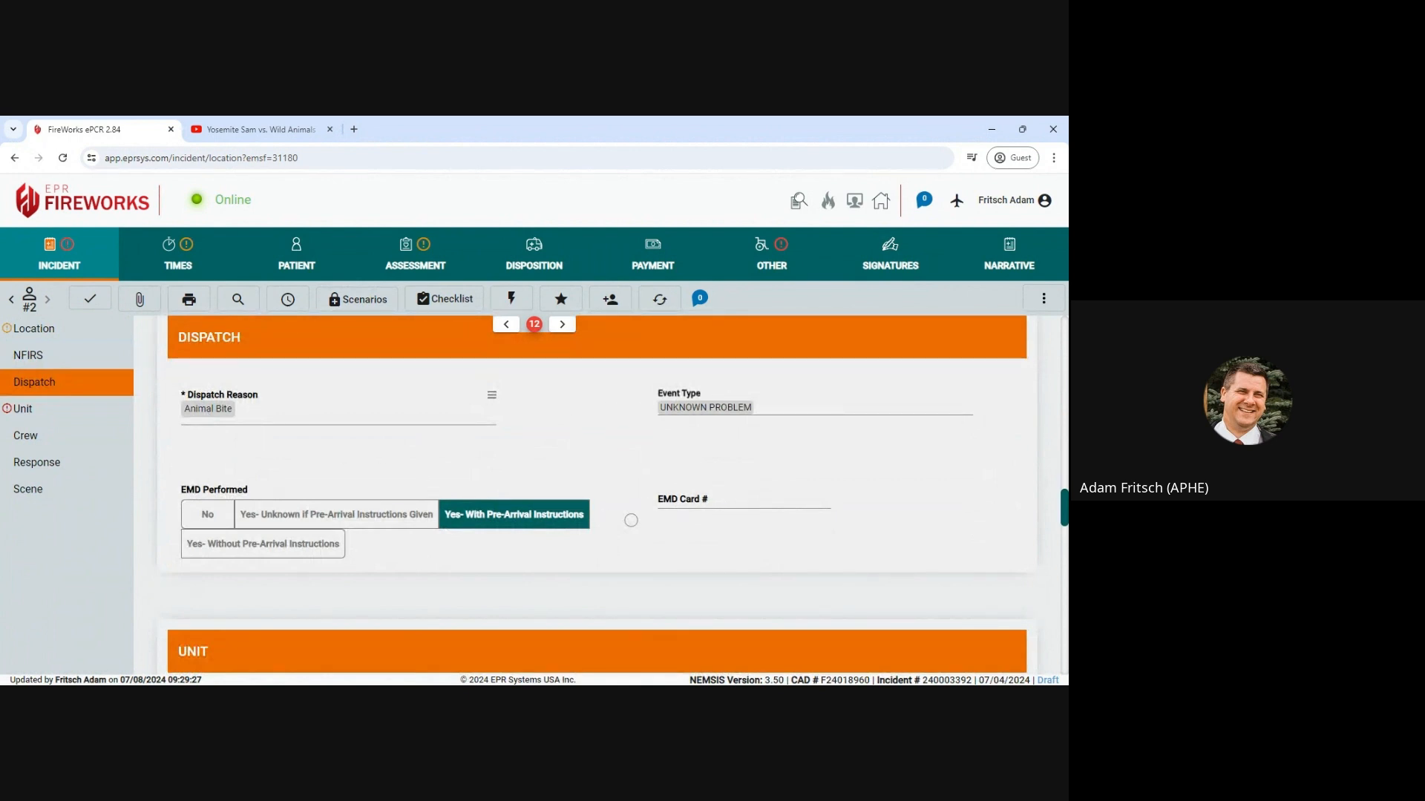
scroll(601, 523, down, 4)
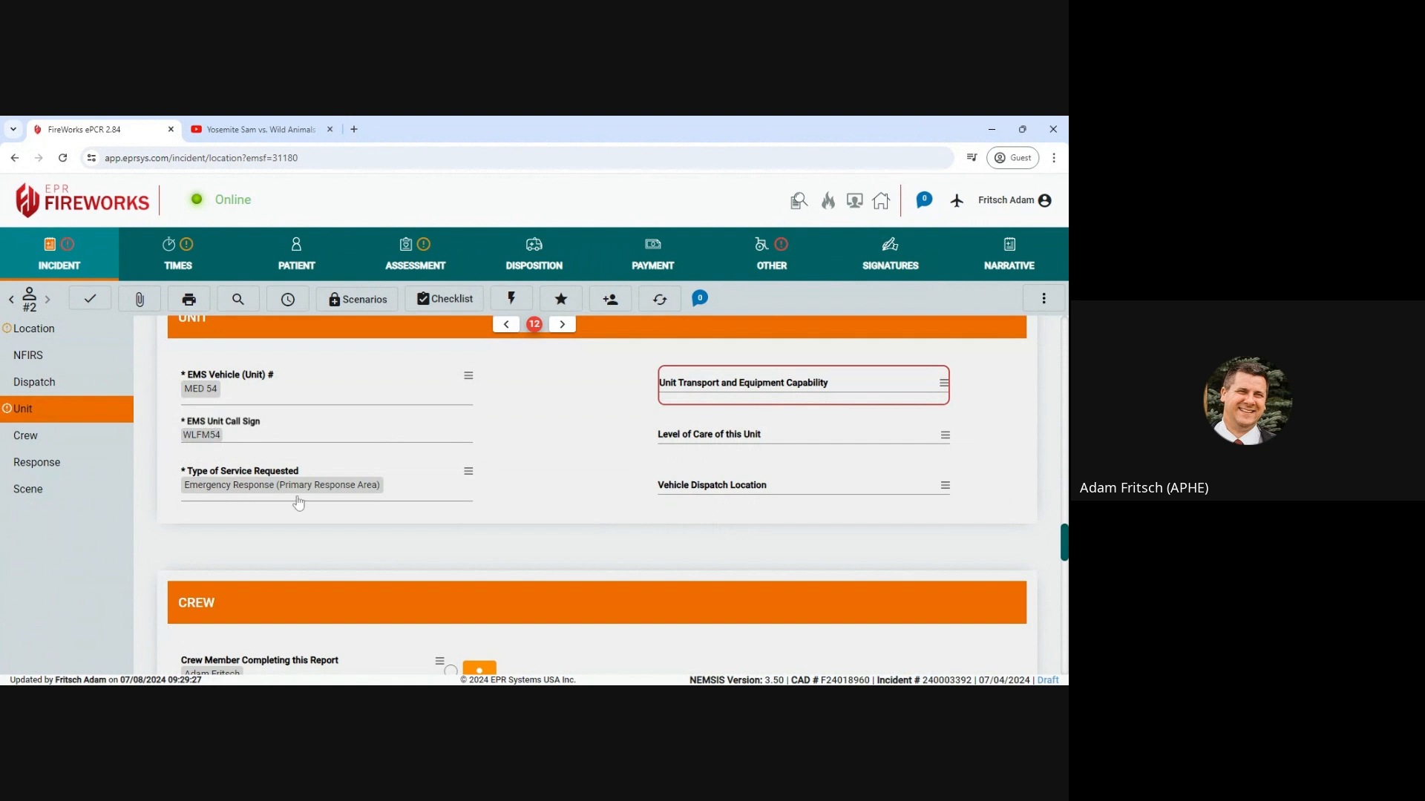
mouse_move(744, 394)
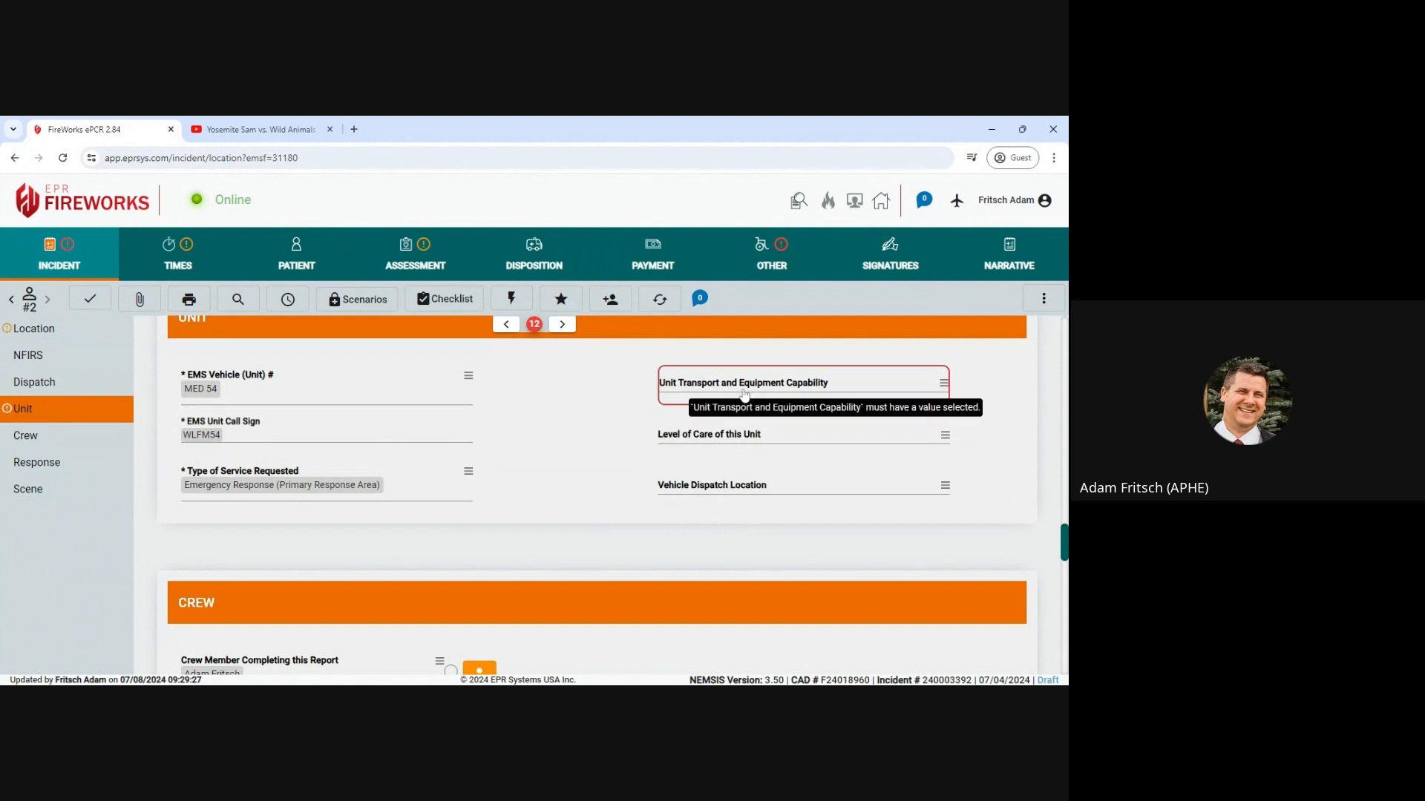
click(748, 393)
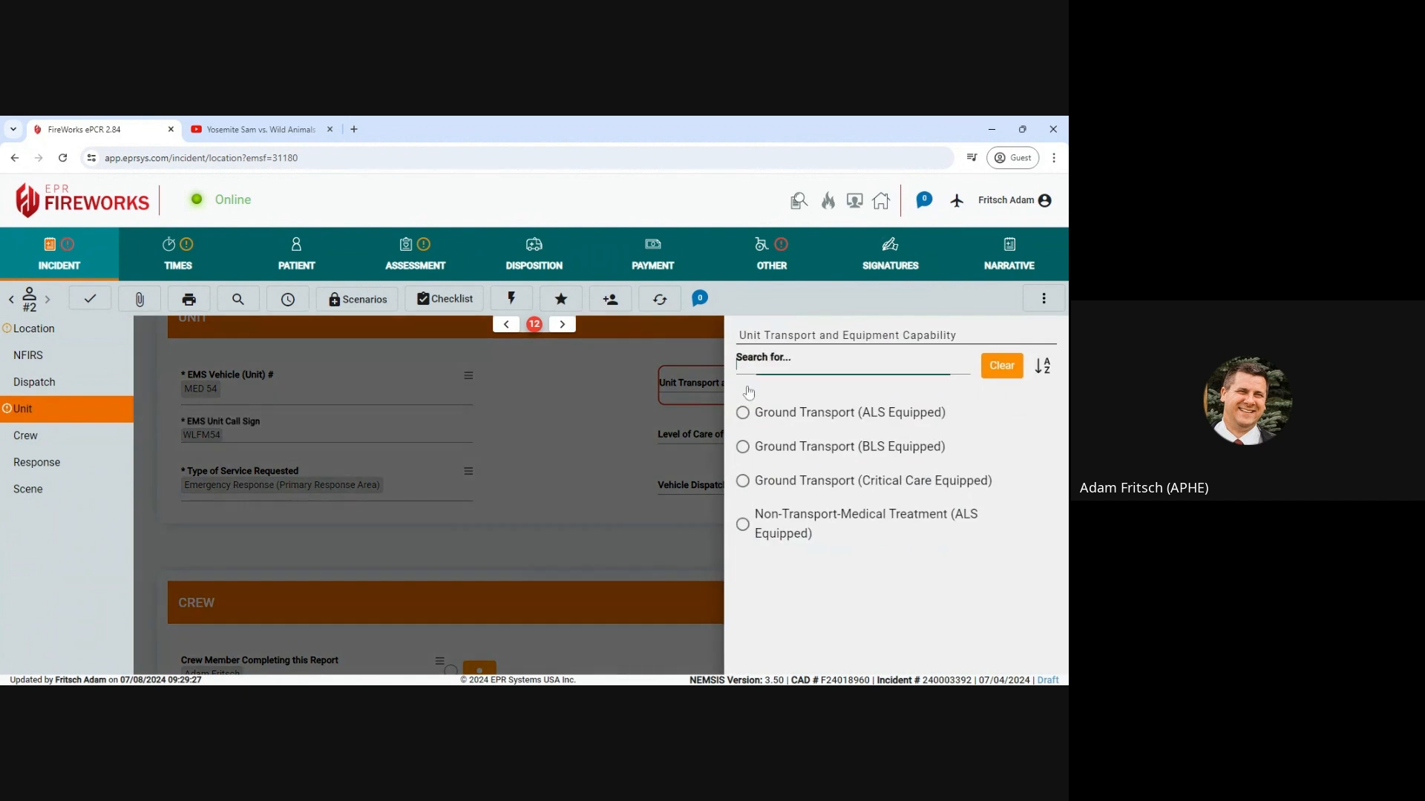
click(843, 414)
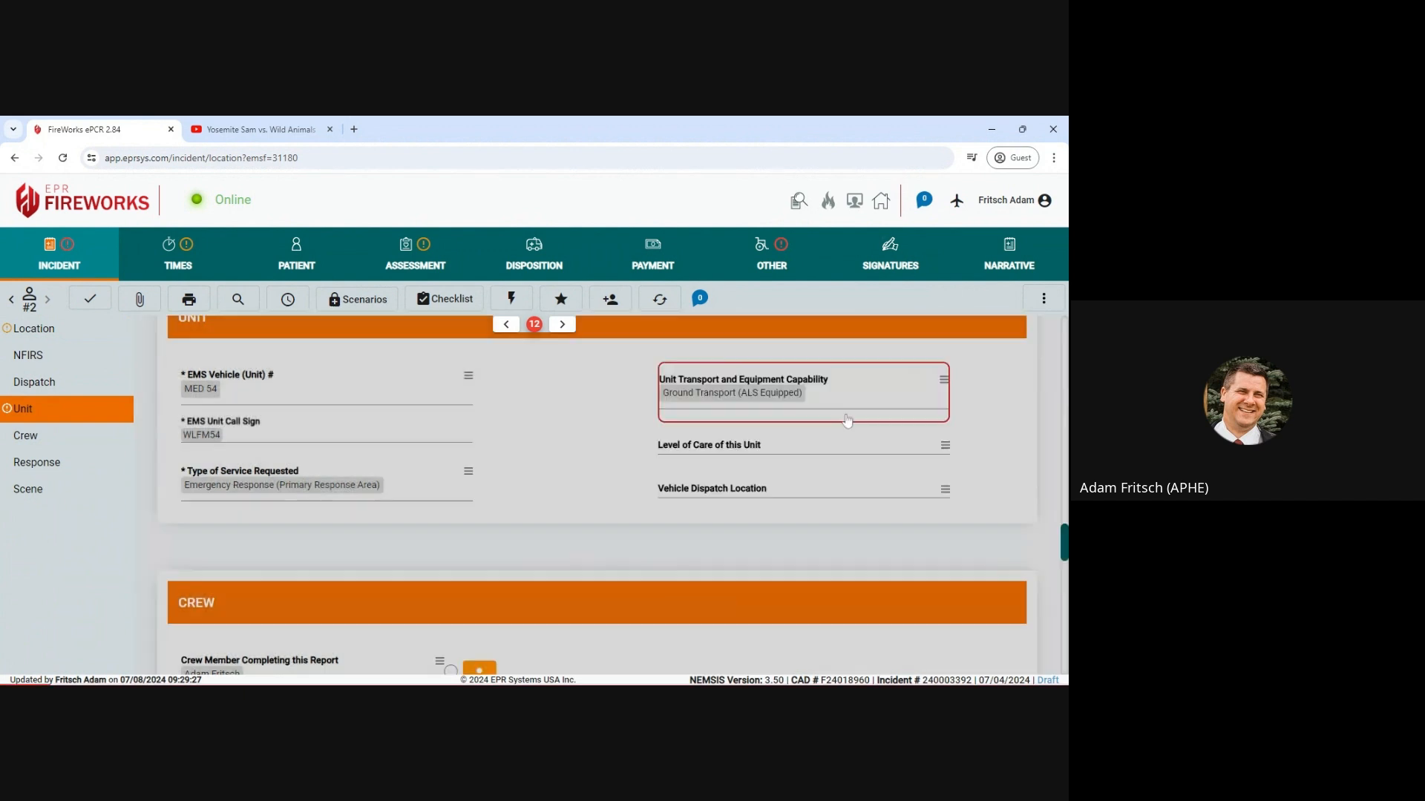
Set the unit's level of care to ALS-Paramedic and its dispatch location to Western Lakes Fire District - Sullivan Station 54
click(764, 469)
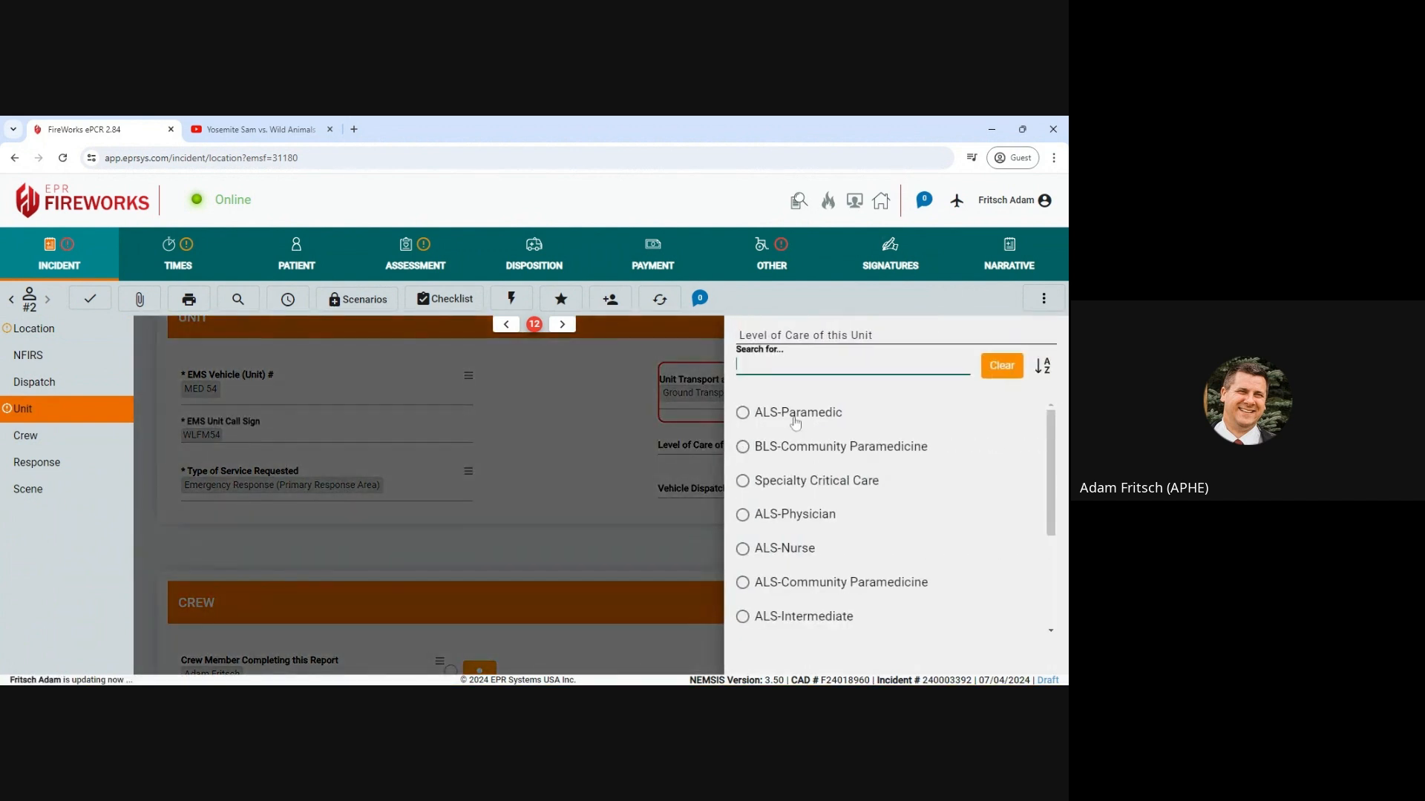
click(791, 412)
click(744, 502)
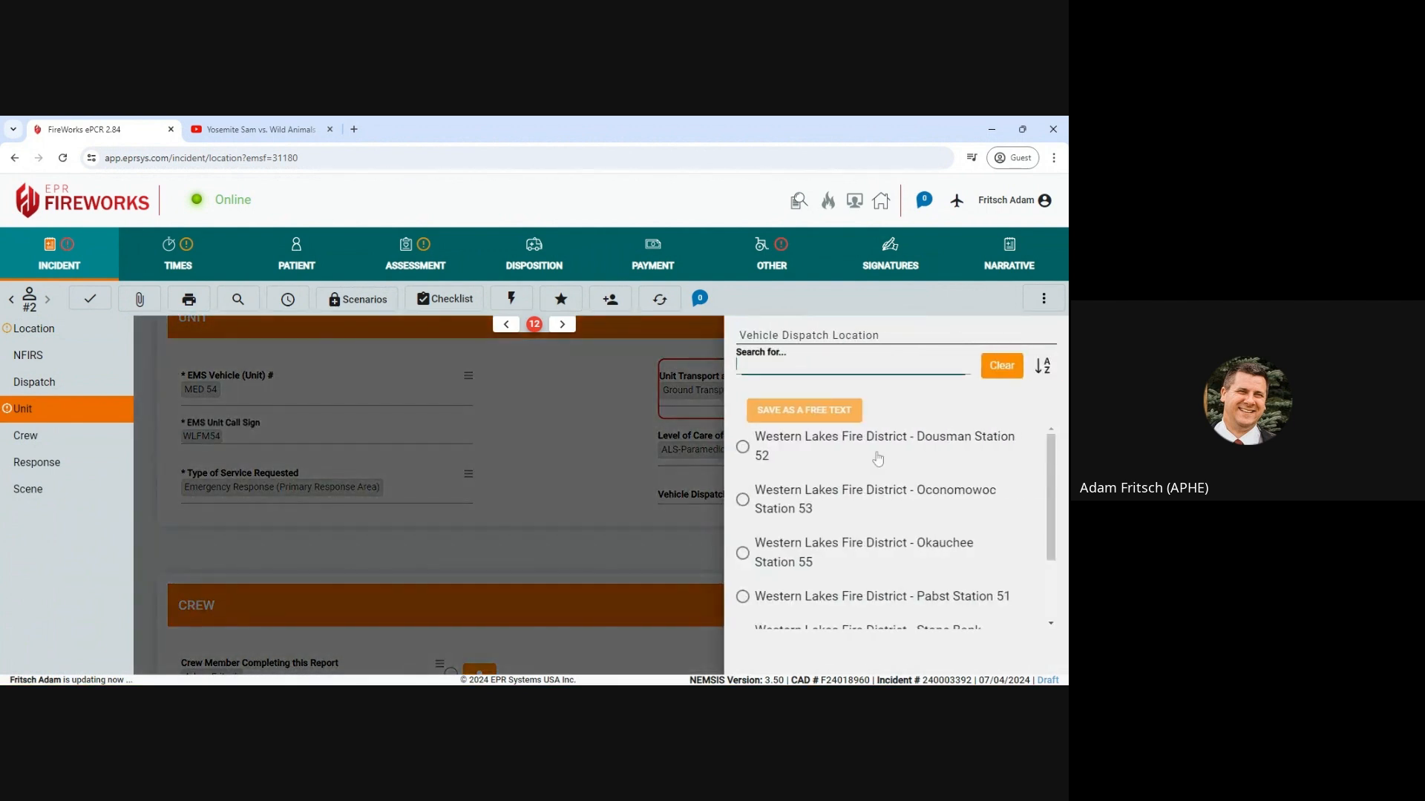
scroll(802, 553, down, 2)
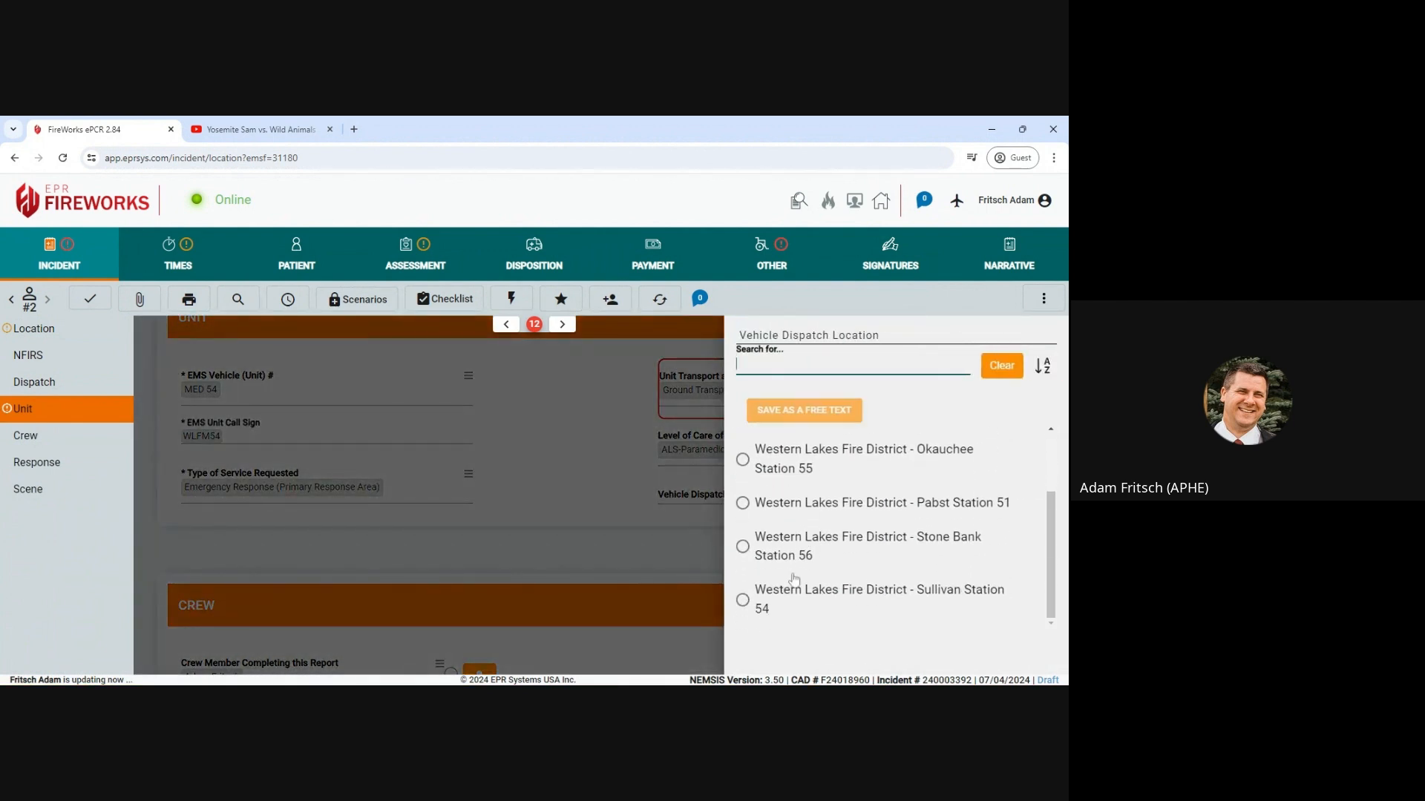
click(784, 593)
Assign the listed crew member the response roles Lead Provider-At Scene and Lead Provider-Transport
scroll(608, 542, down, 3)
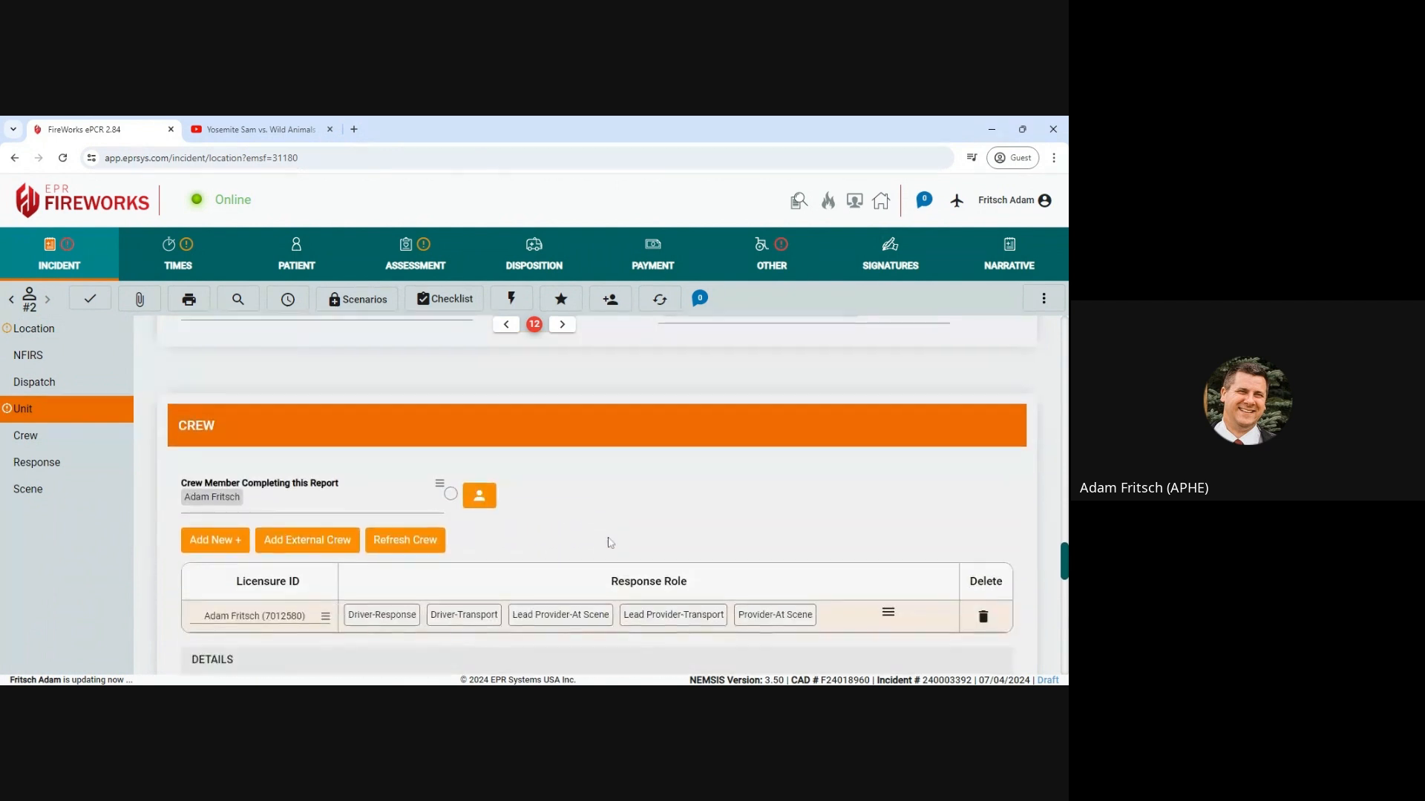
scroll(540, 552, down, 1)
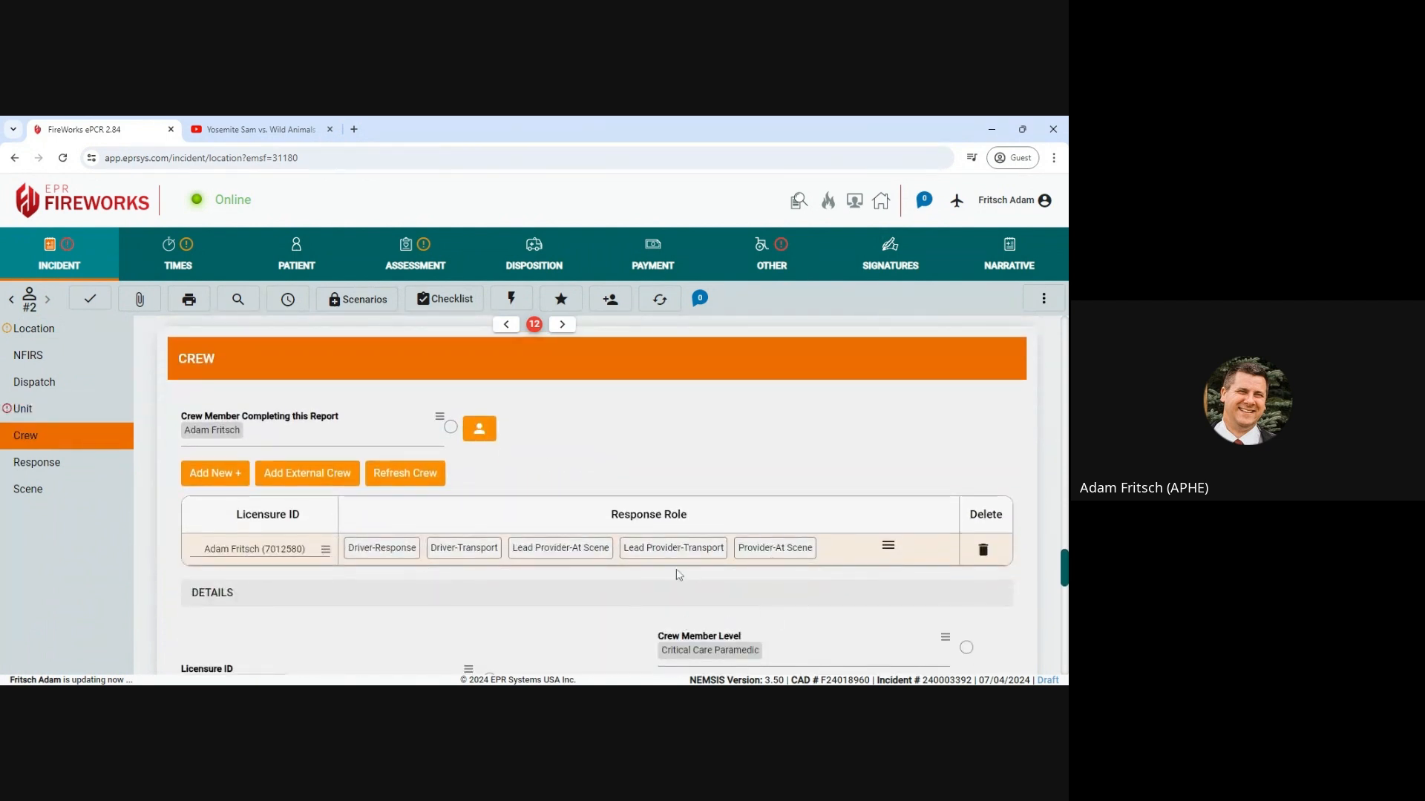
click(588, 552)
click(657, 555)
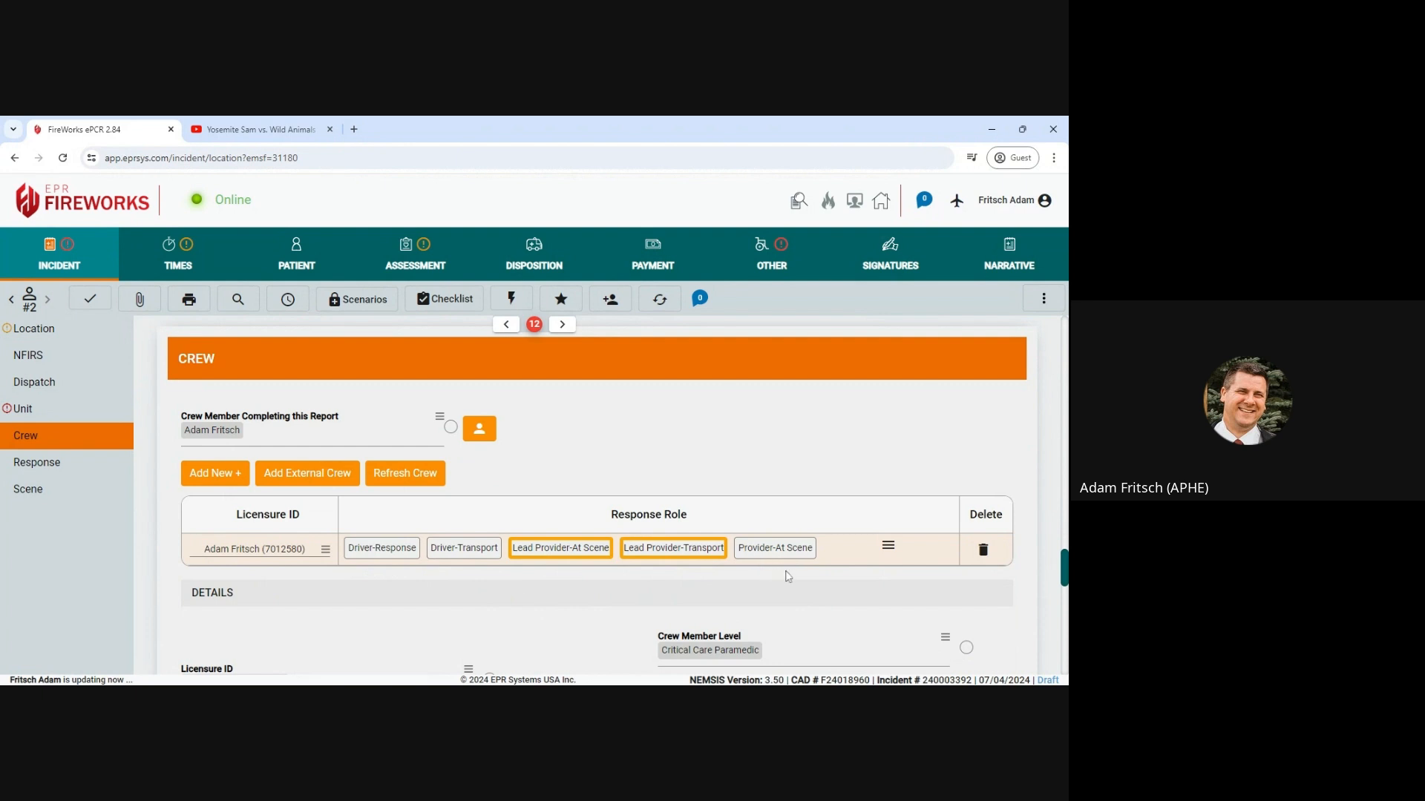
Set the response's Additional Response Mode Descriptors to Lights and Sirens
scroll(822, 576, down, 3)
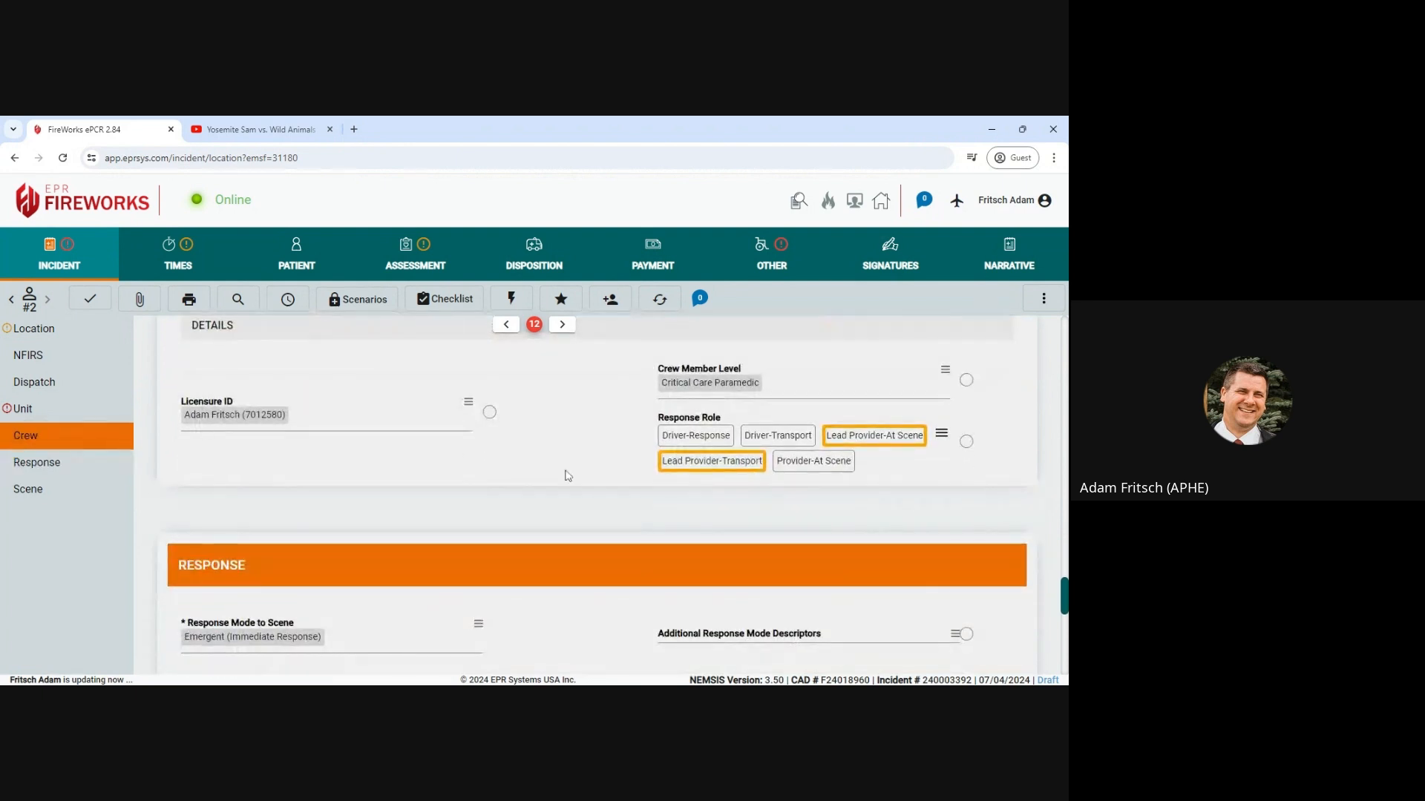
scroll(725, 496, down, 2)
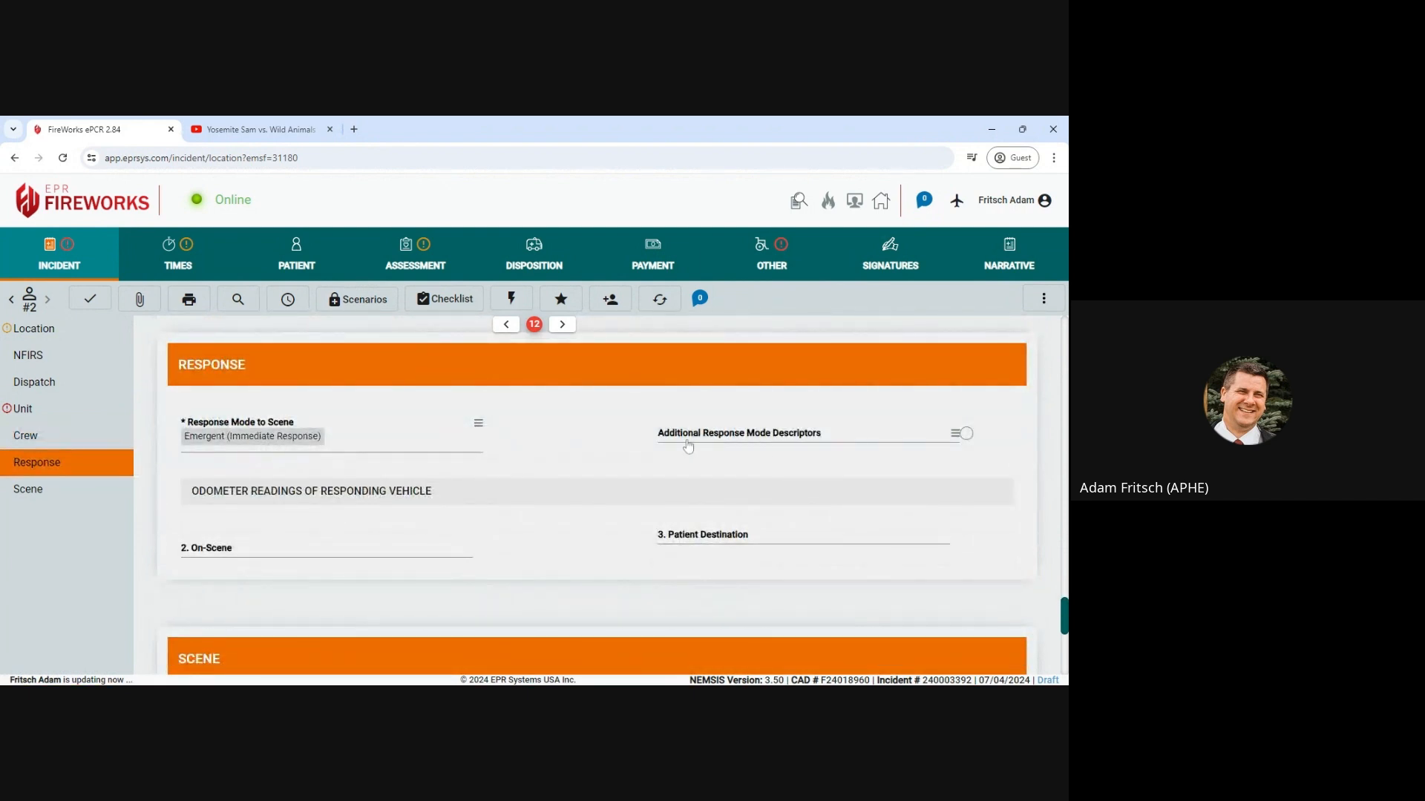
click(746, 438)
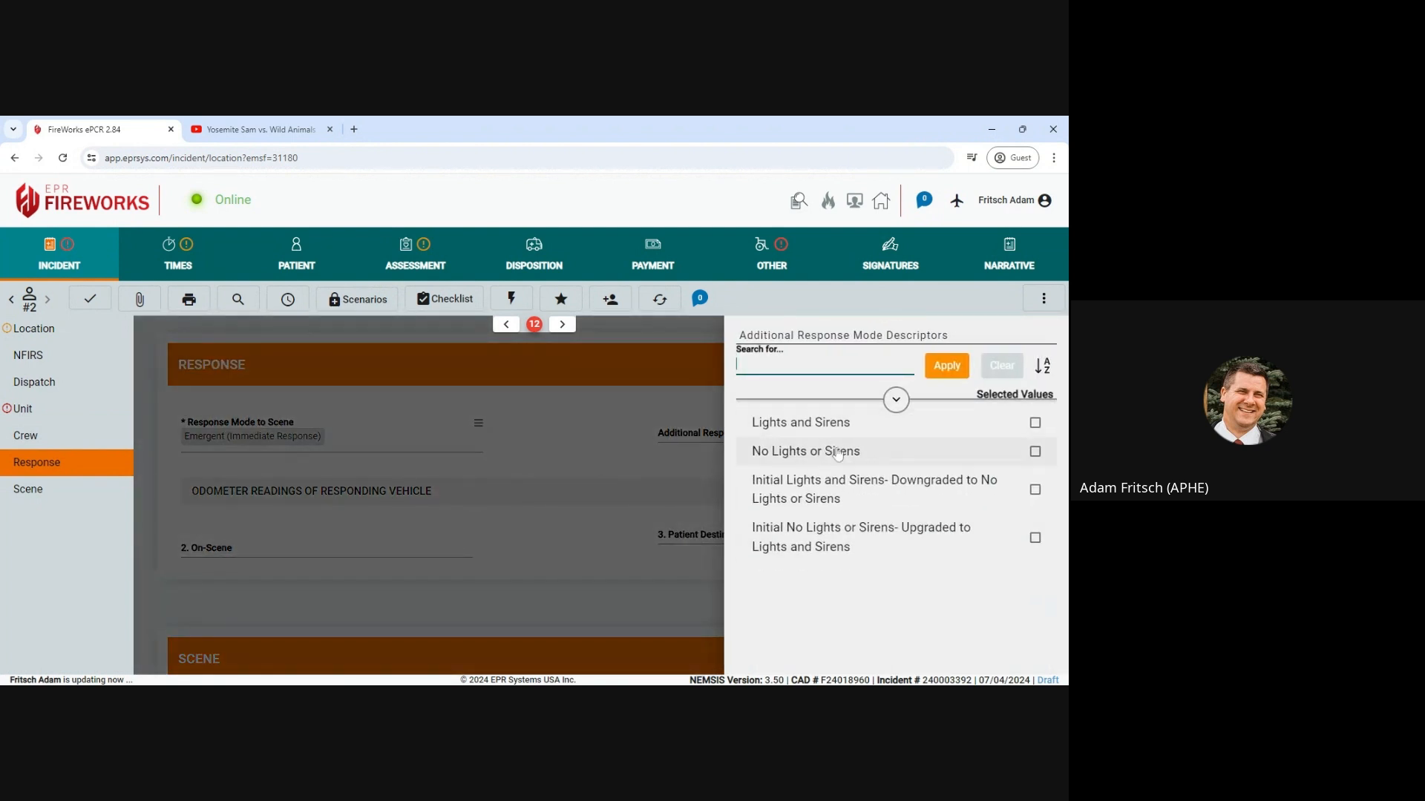
click(775, 451)
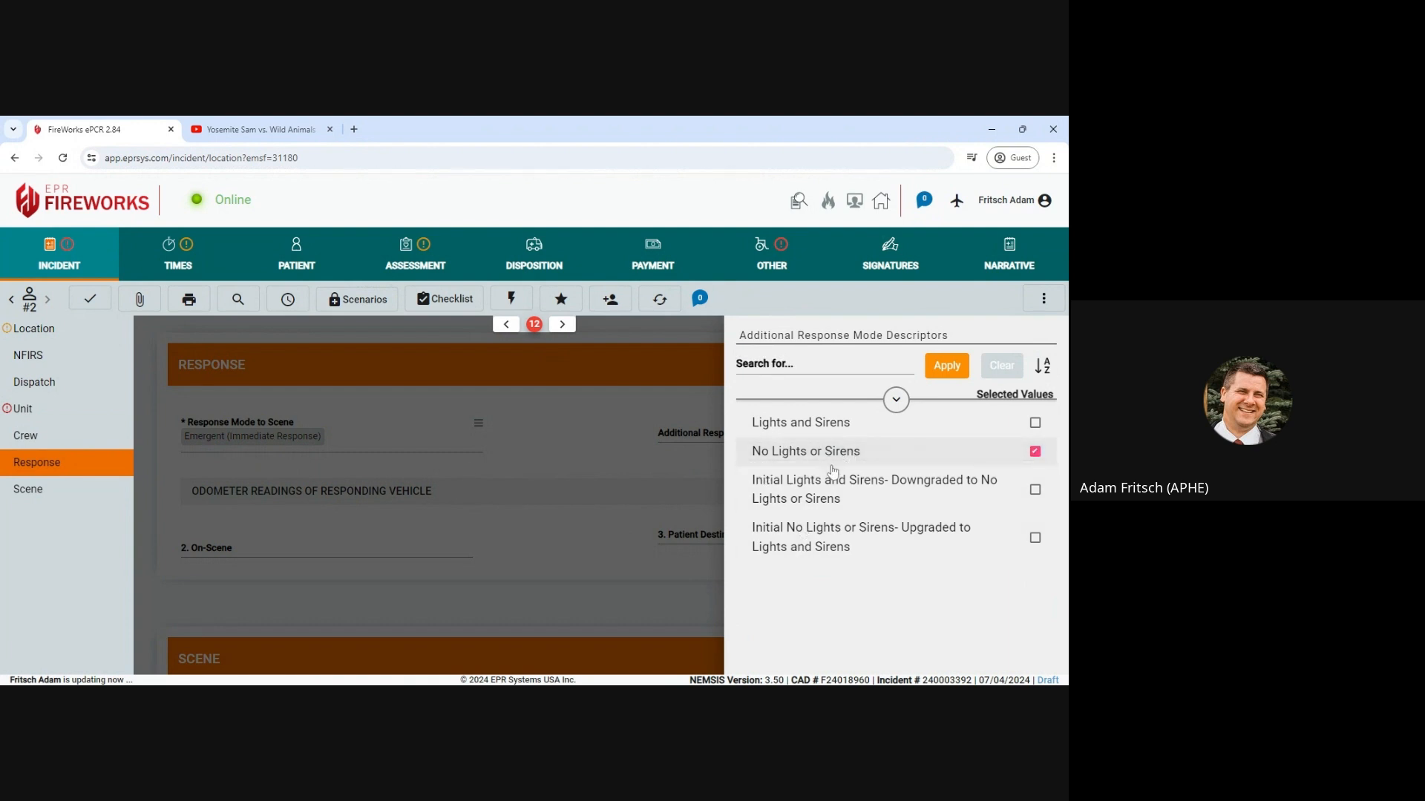
click(820, 423)
click(1035, 451)
click(945, 366)
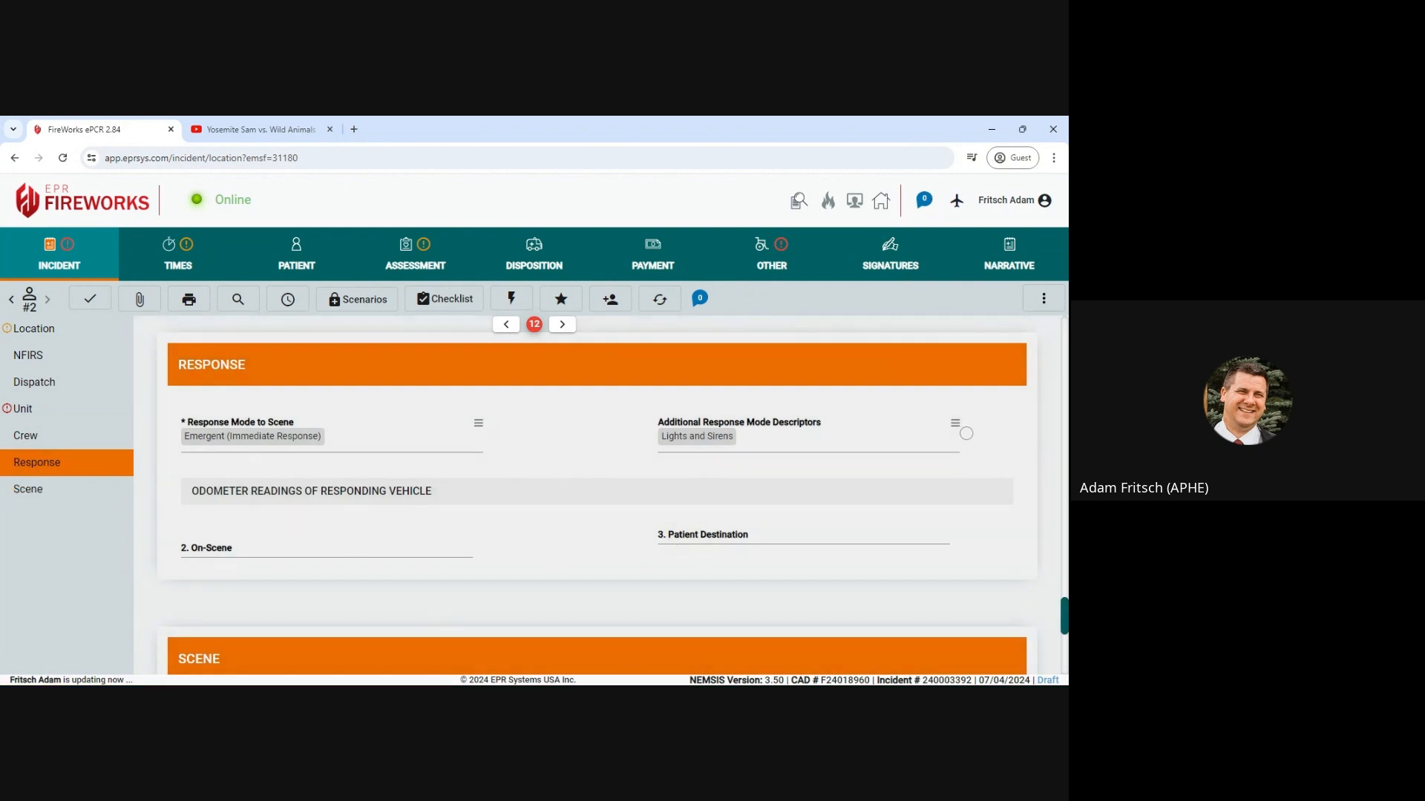
Enter 0 as the responding vehicle's on-scene odometer reading
click(327, 549)
text(0)
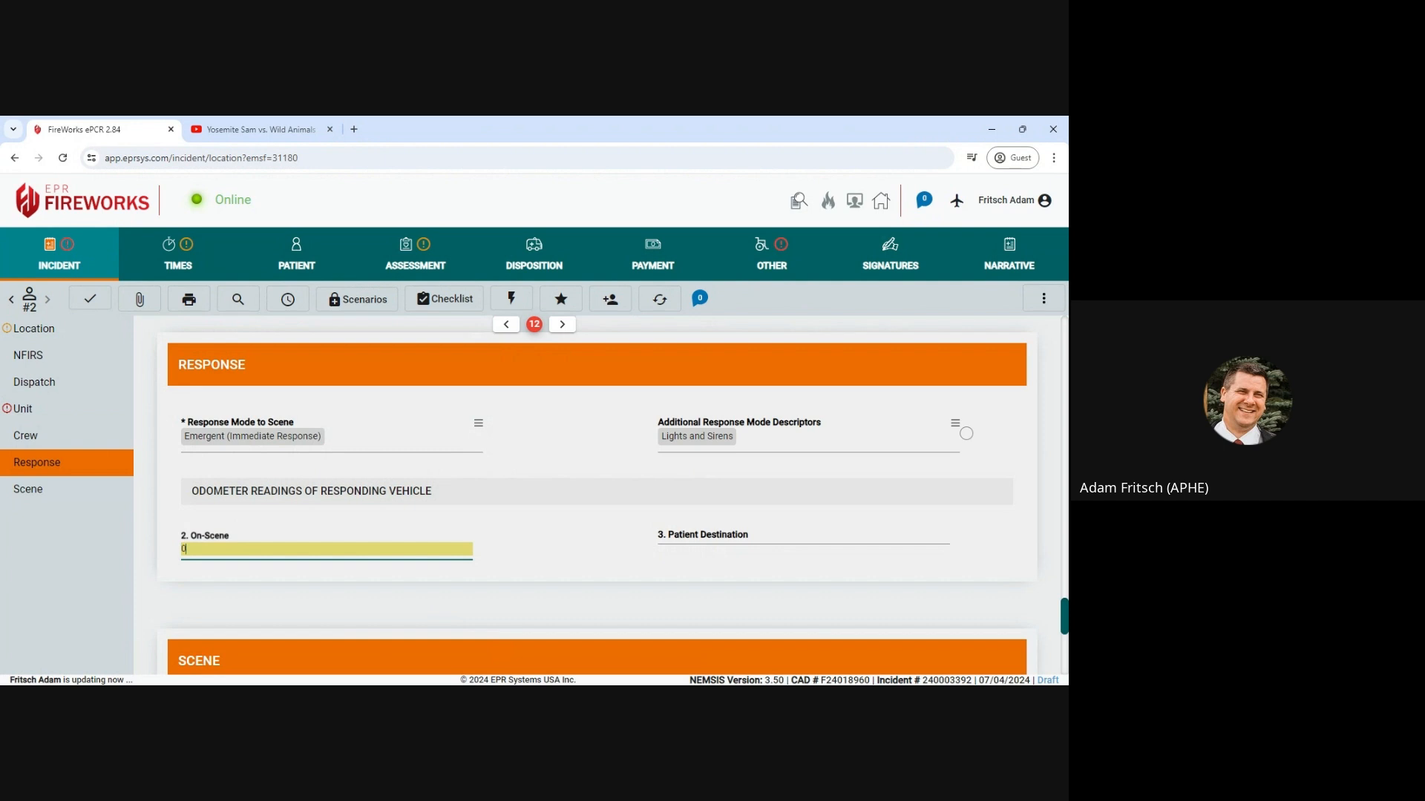
click(763, 581)
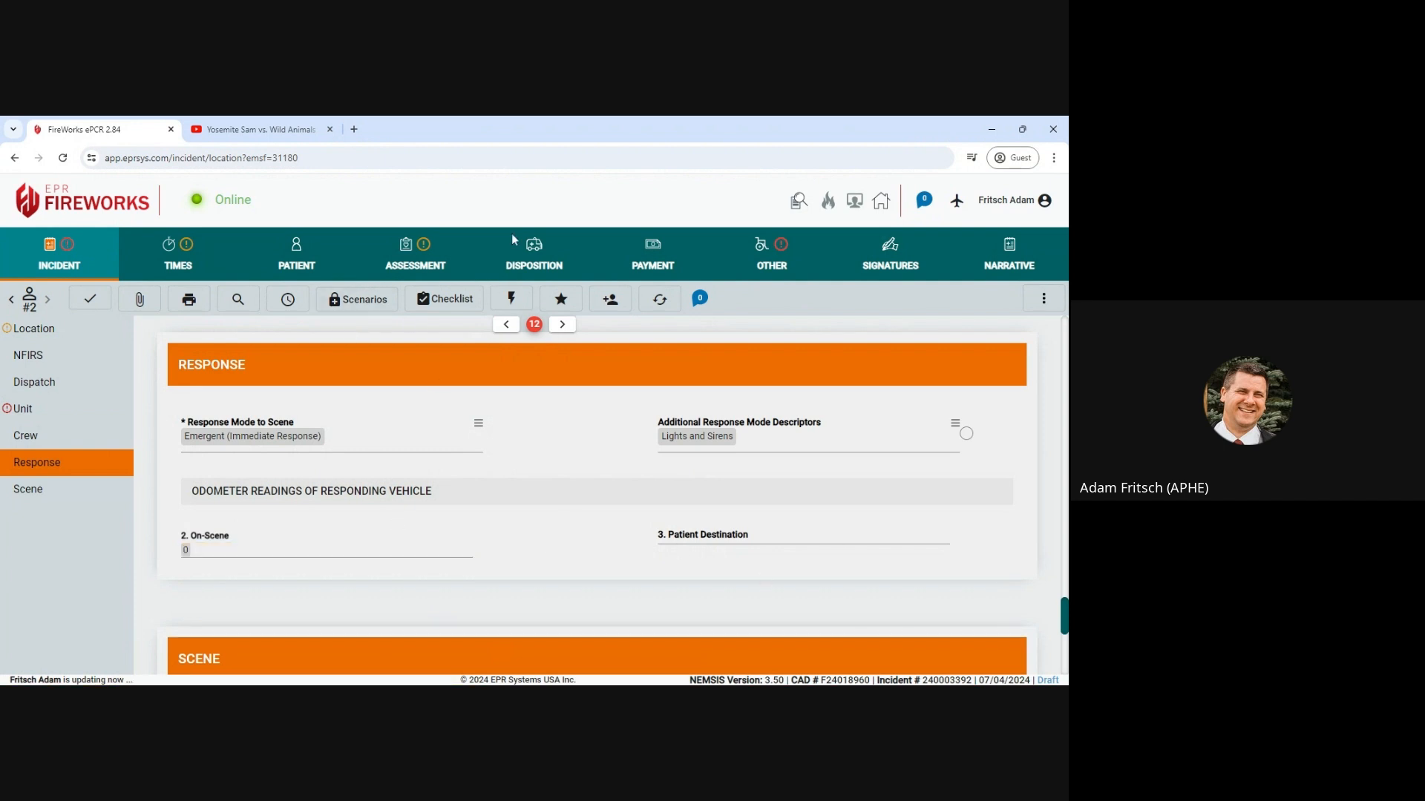
Complete the scene details with Mass Casualty Incident No, a Single patient at scene and MVC No
scroll(633, 464, down, 4)
scroll(631, 464, down, 2)
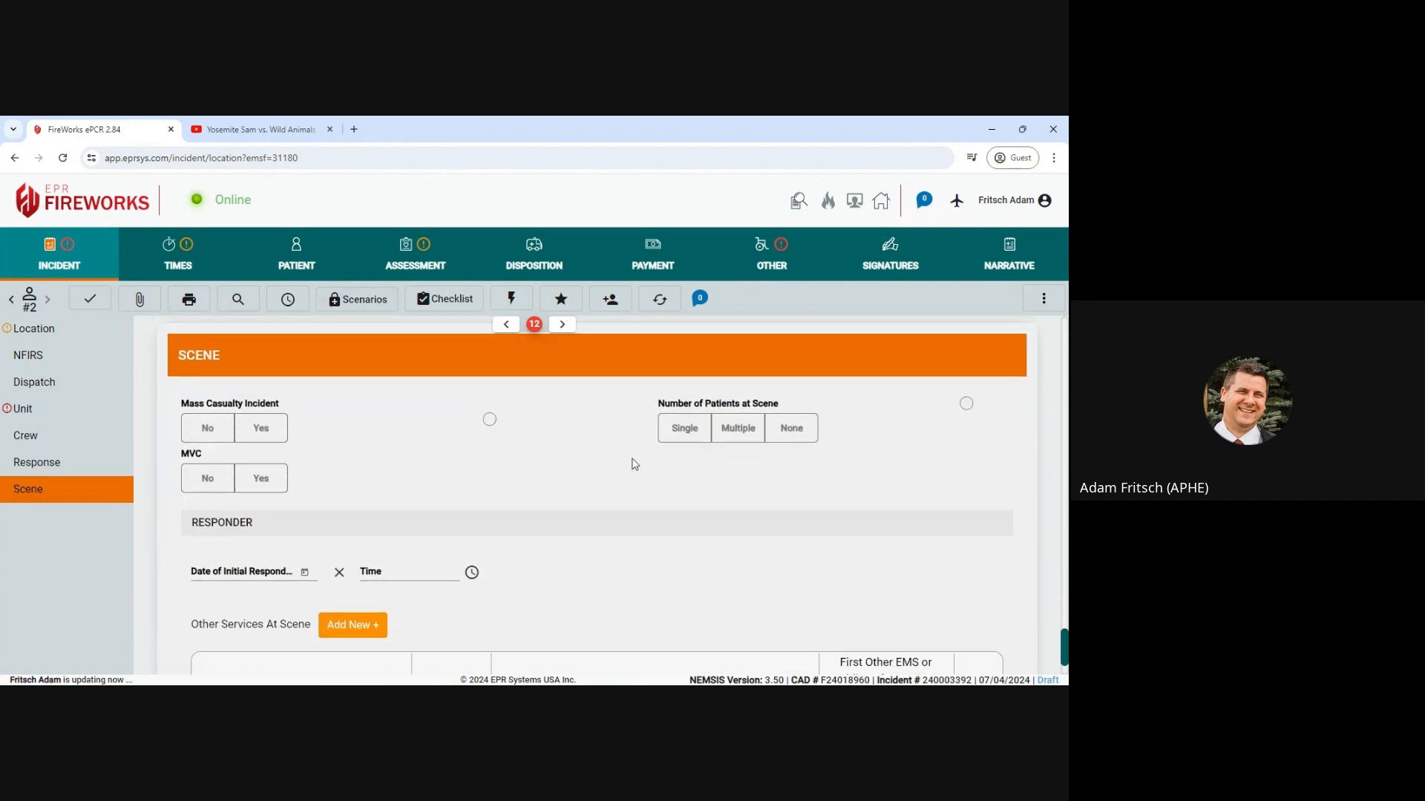
scroll(629, 462, up, 1)
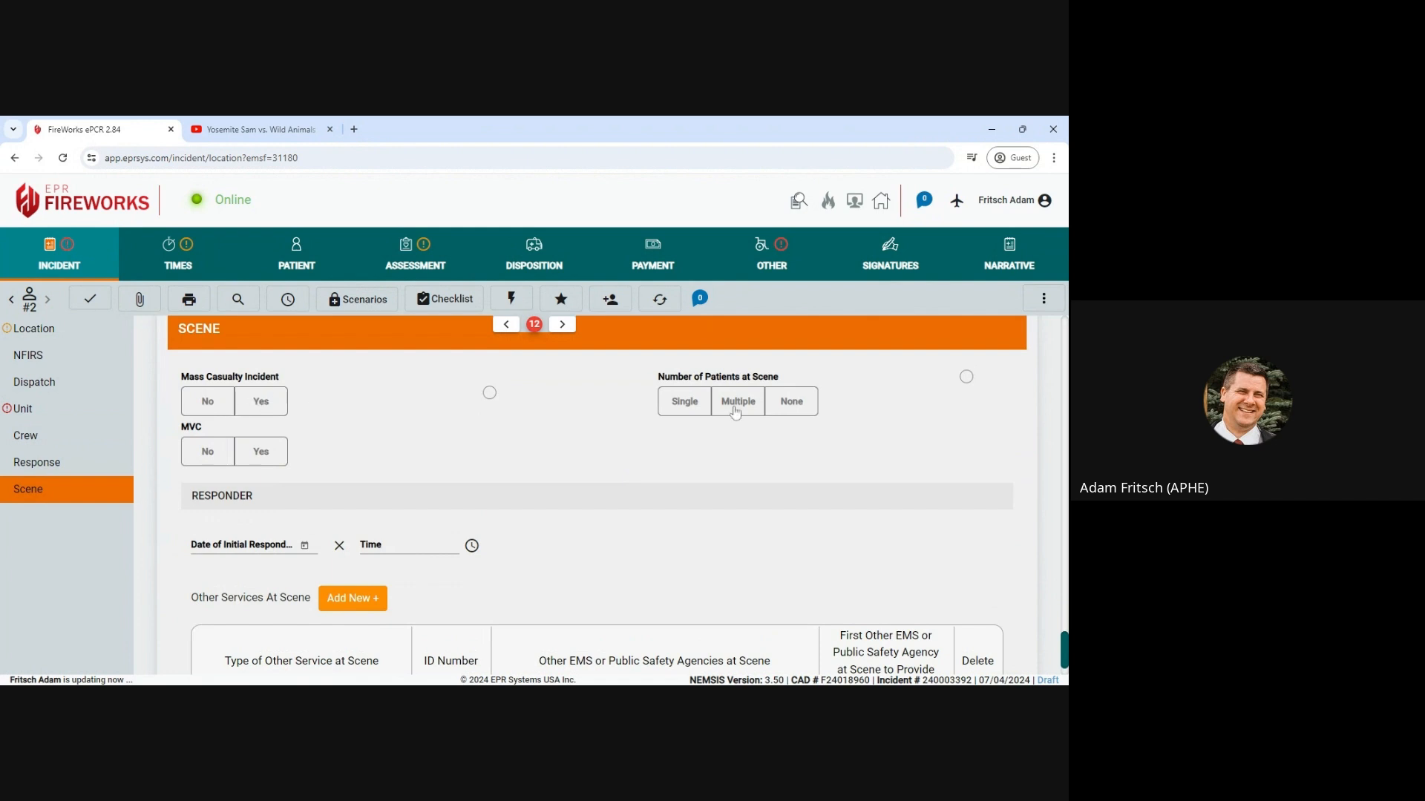
click(225, 411)
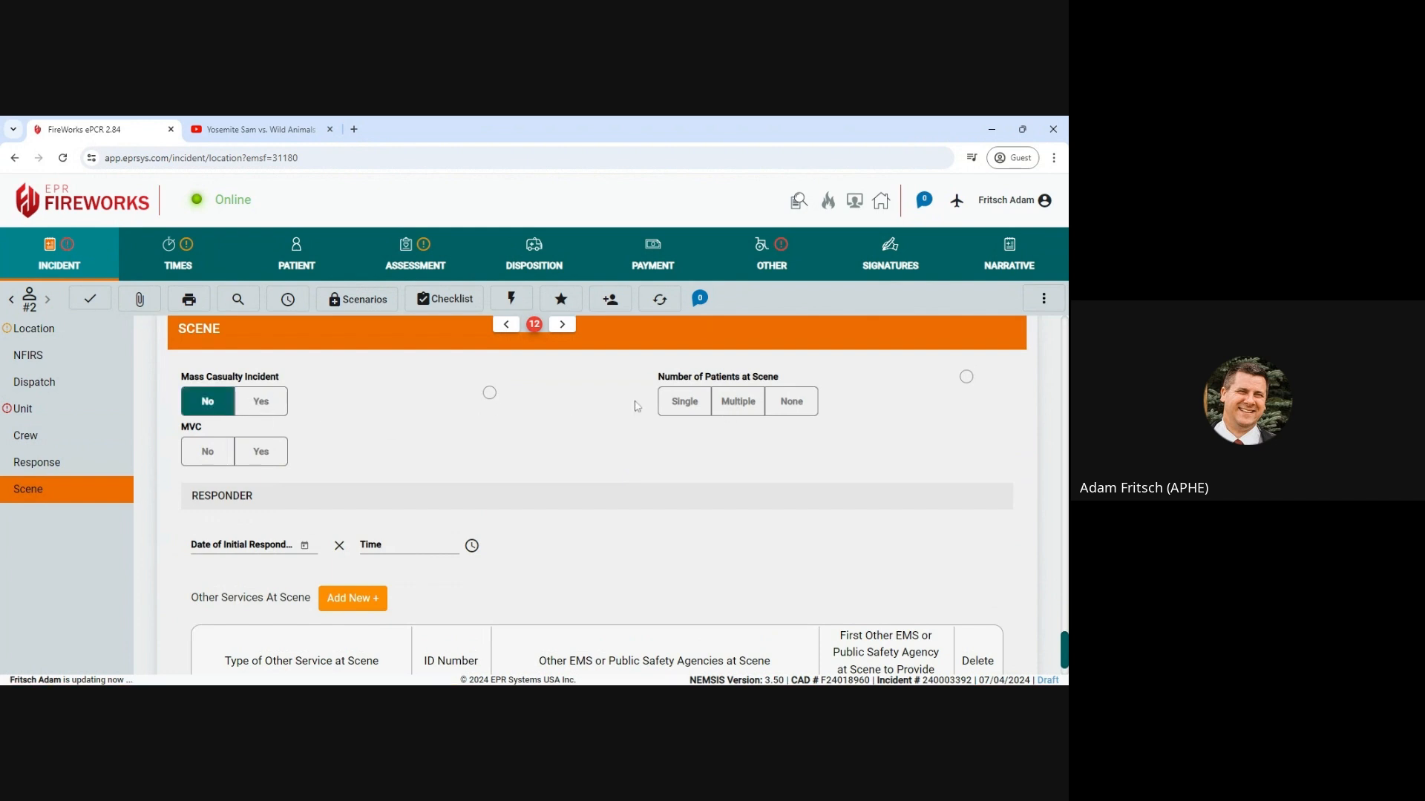
click(212, 464)
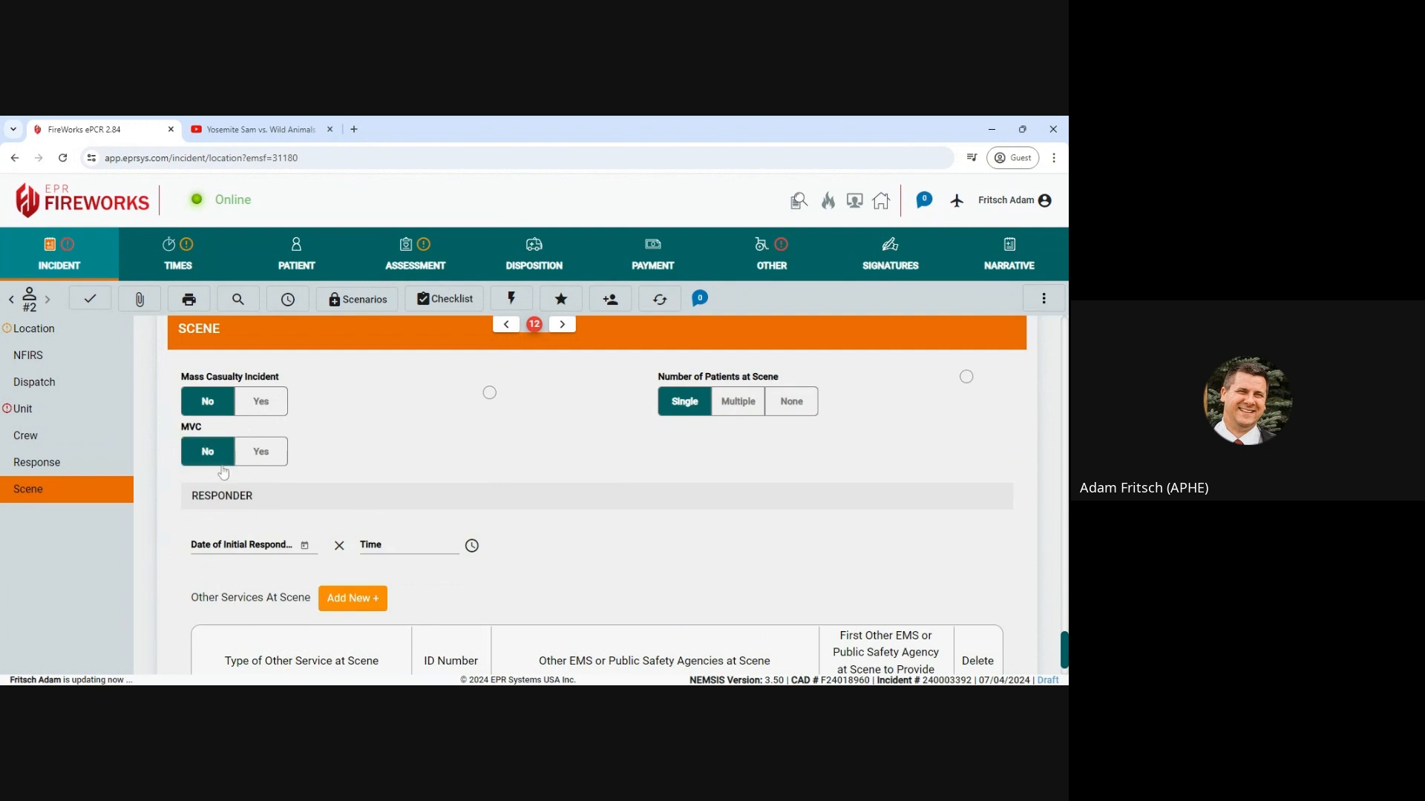
scroll(606, 520, down, 1)
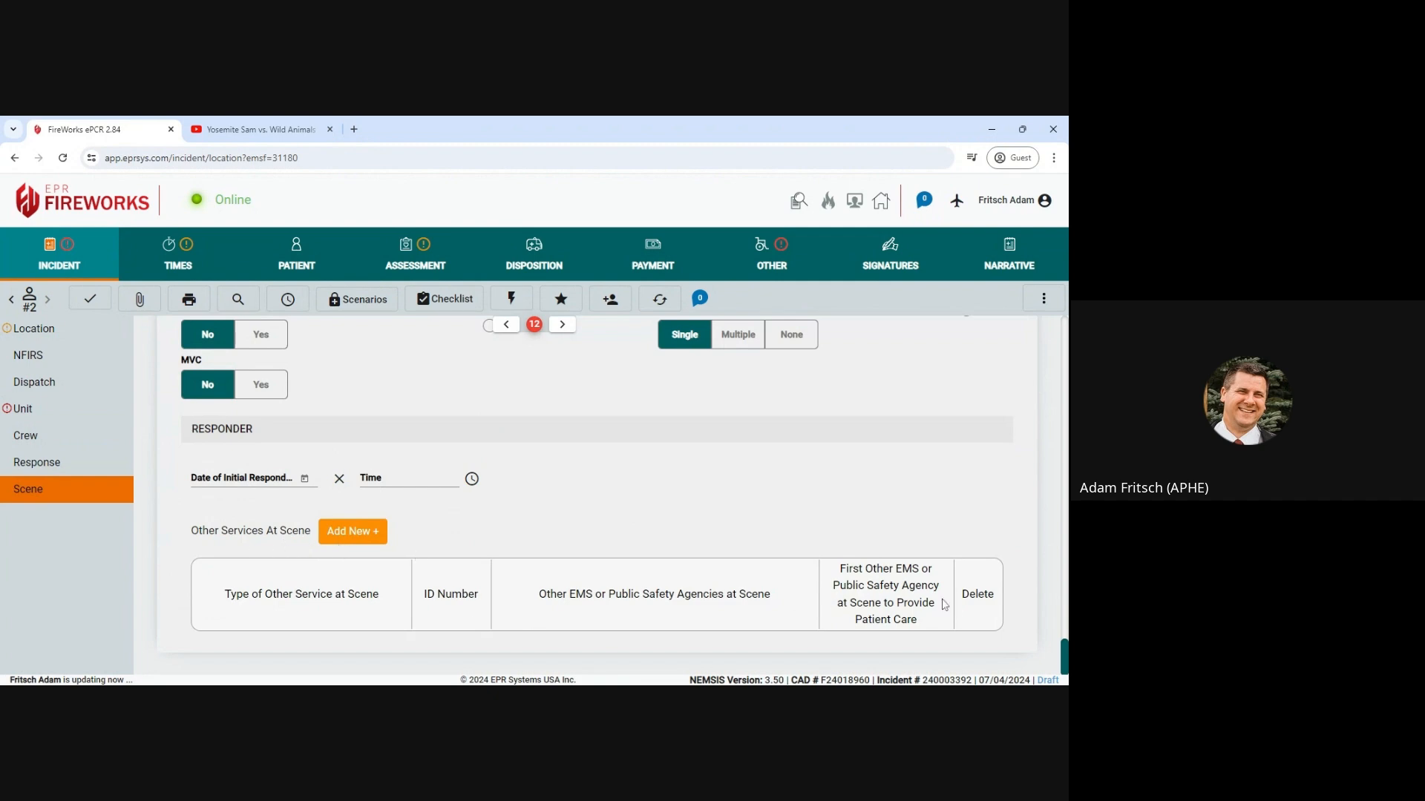
Review the incident's recorded times, sequence warnings and times summary
click(164, 269)
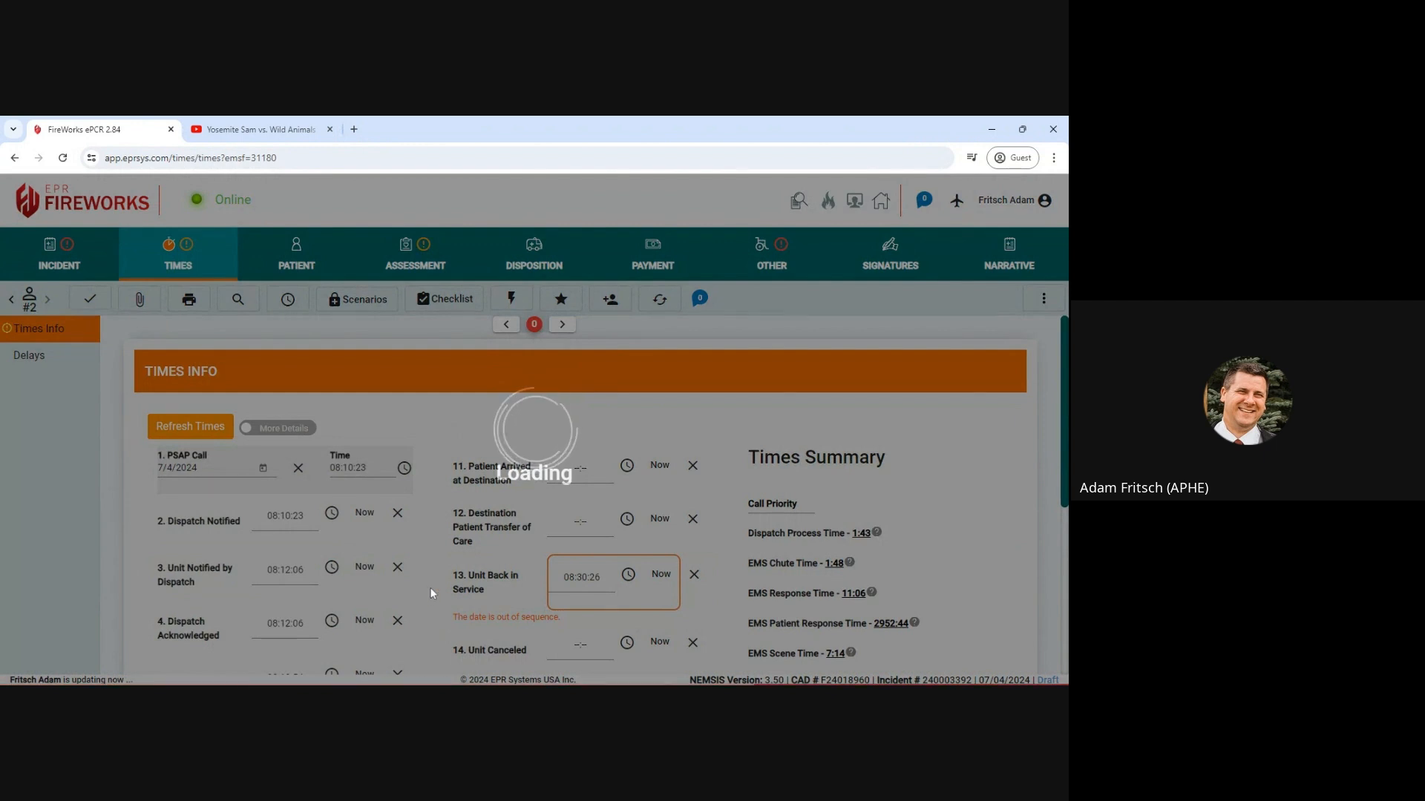
scroll(433, 594, down, 3)
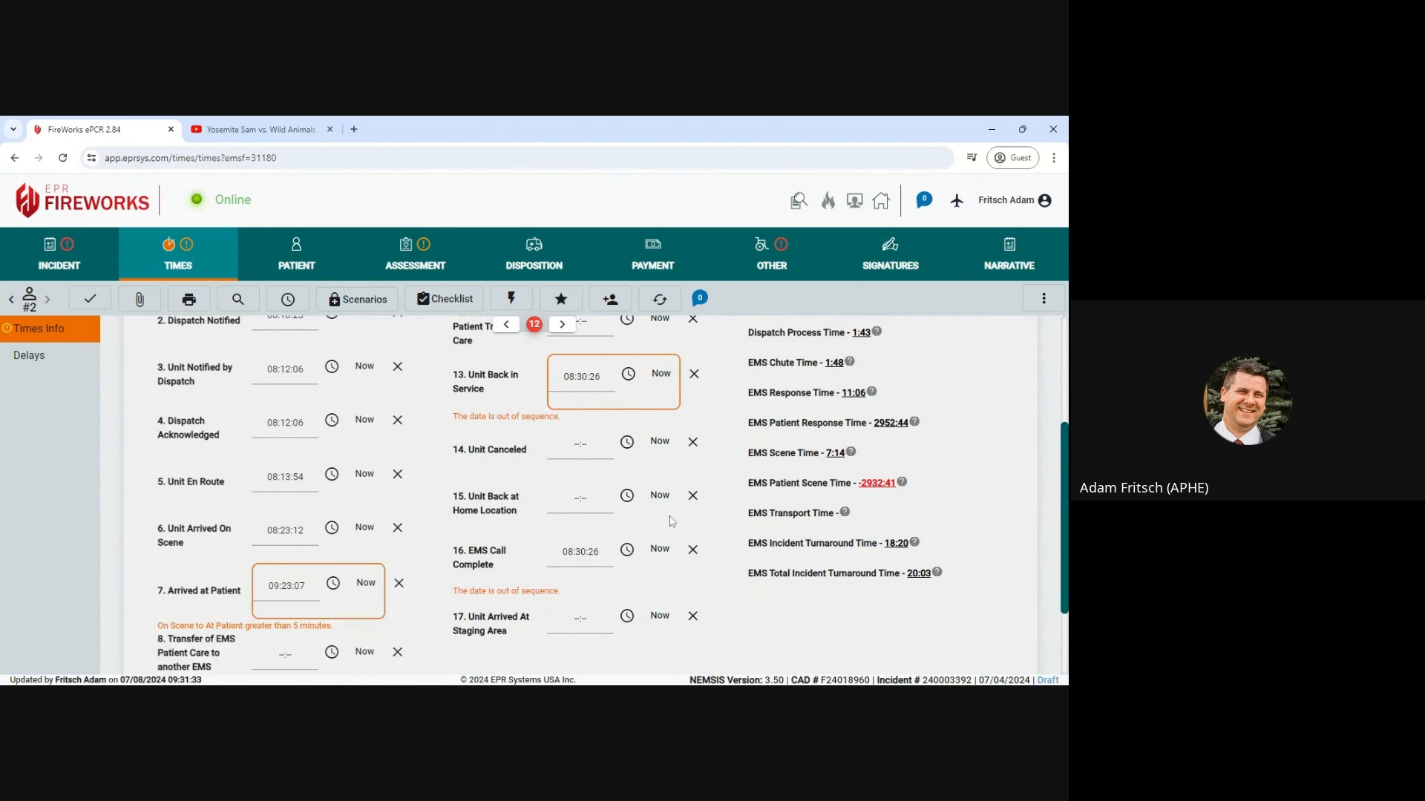
scroll(705, 535, down, 1)
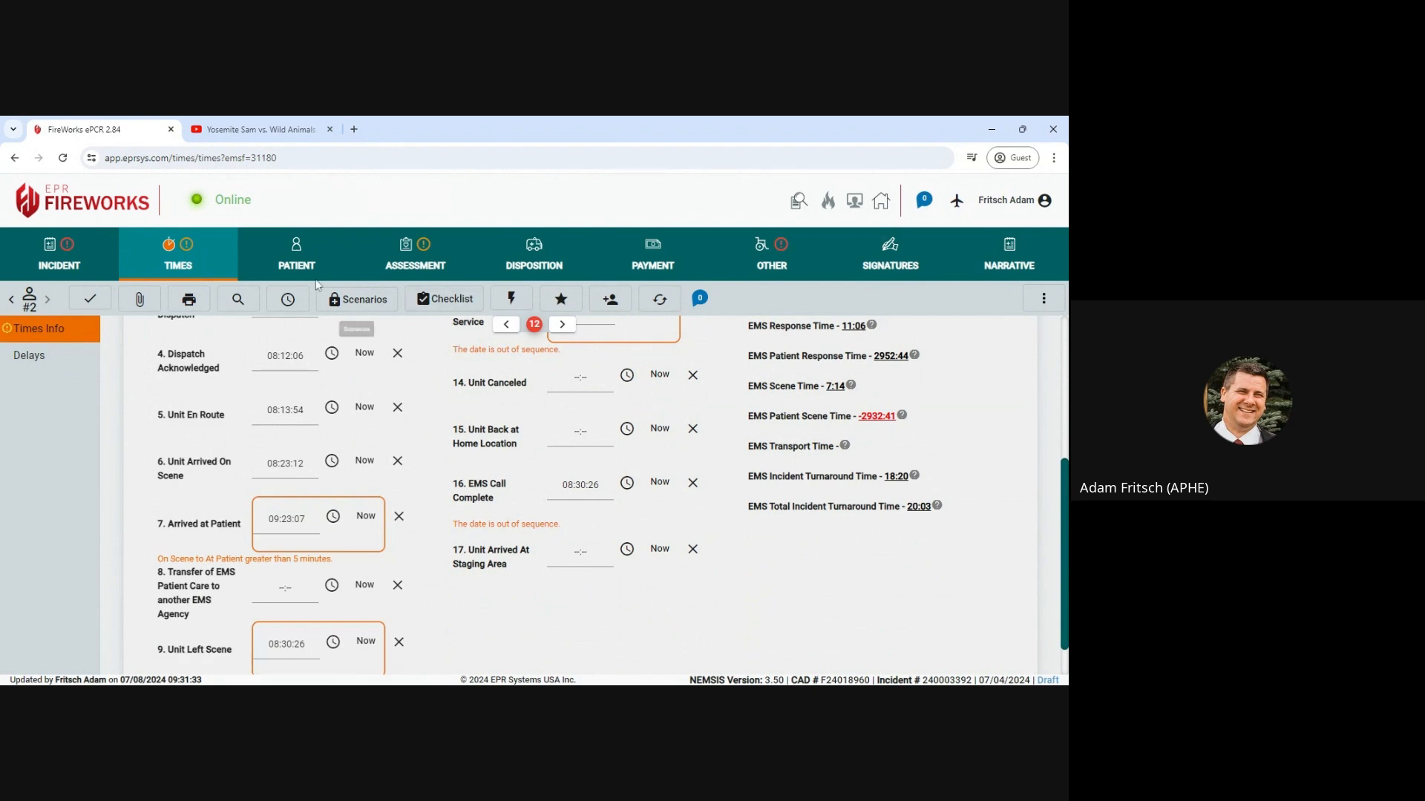
Set the patient's race to White in the patient information
click(300, 256)
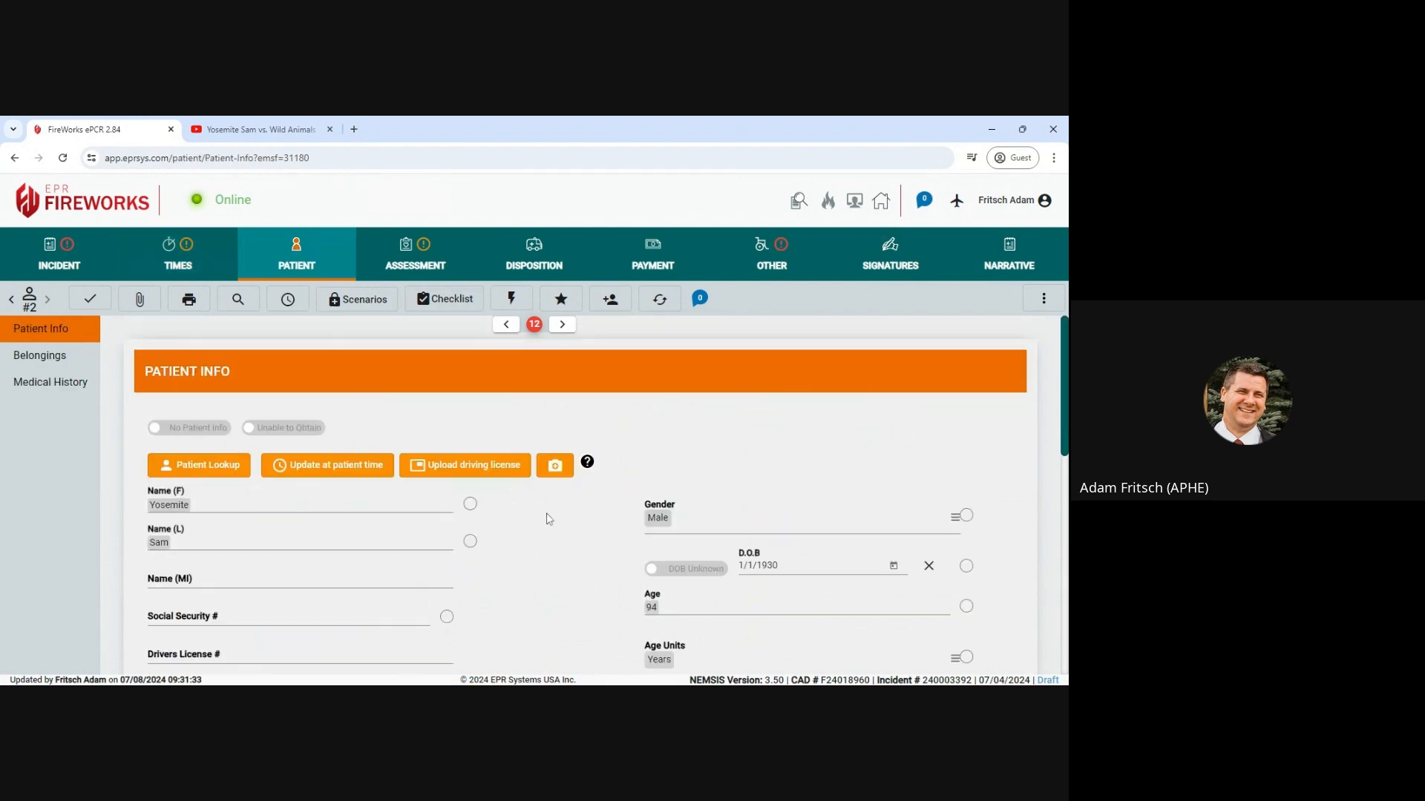
scroll(549, 519, down, 4)
click(652, 471)
click(772, 565)
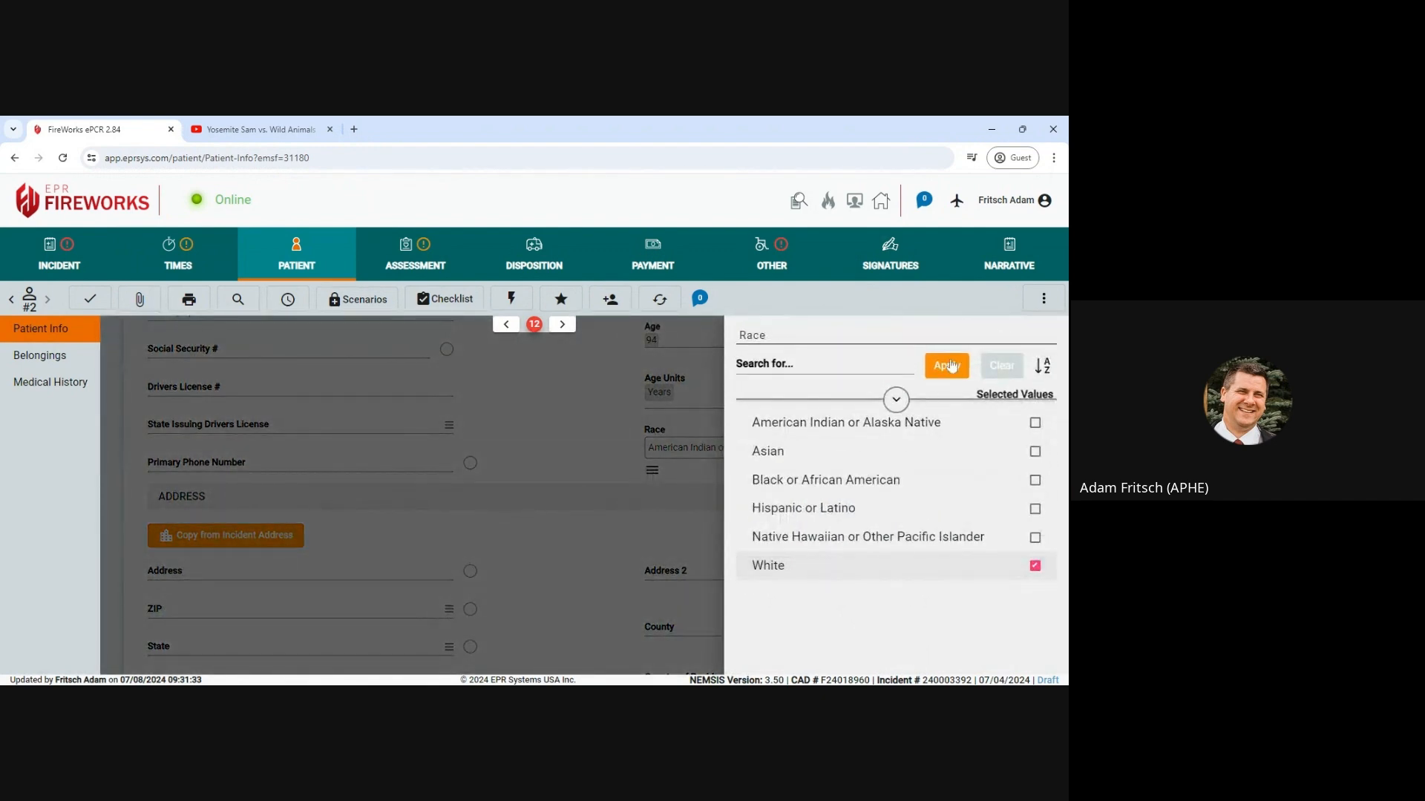
click(952, 365)
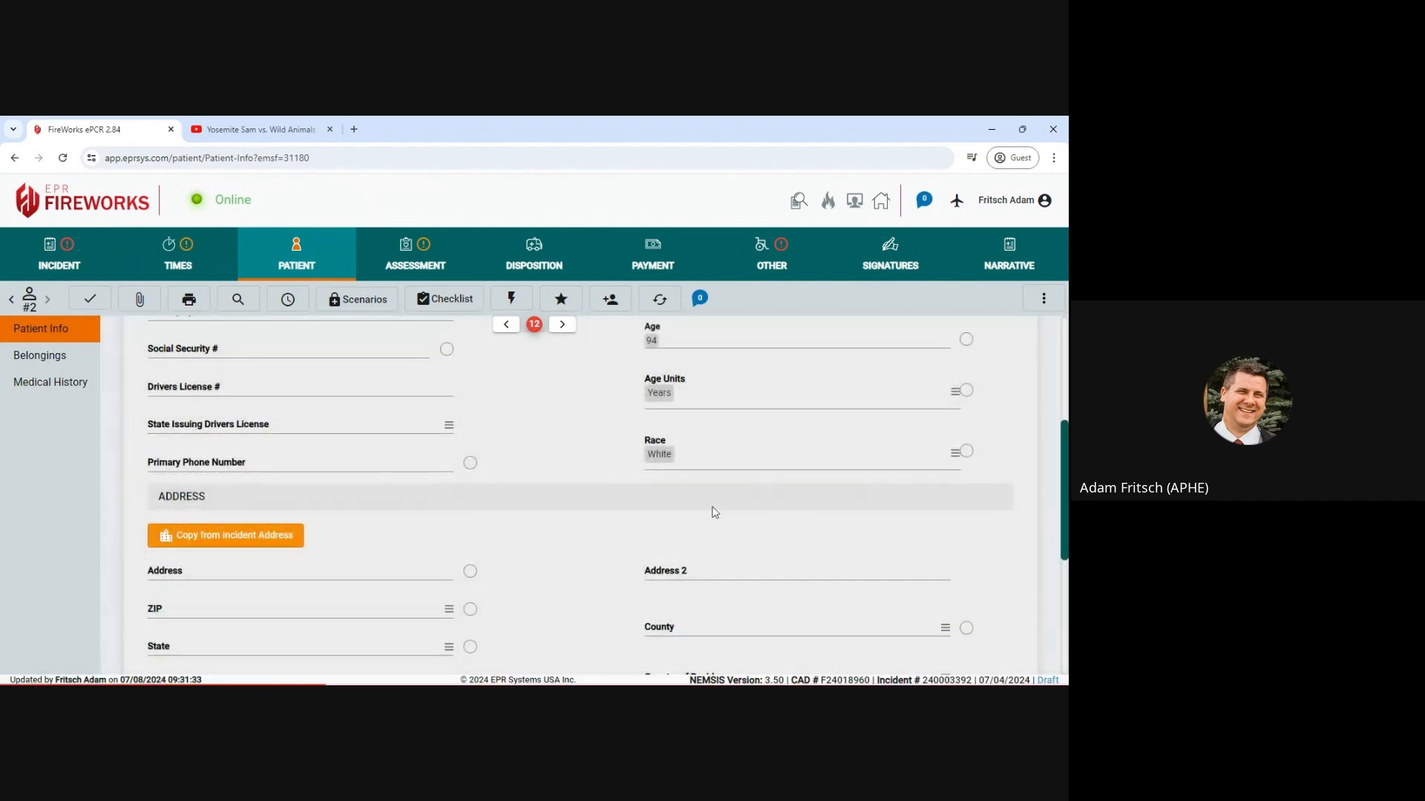
Copy the incident address into the patient's home address and open the patient's belongings record
click(290, 531)
scroll(594, 523, down, 3)
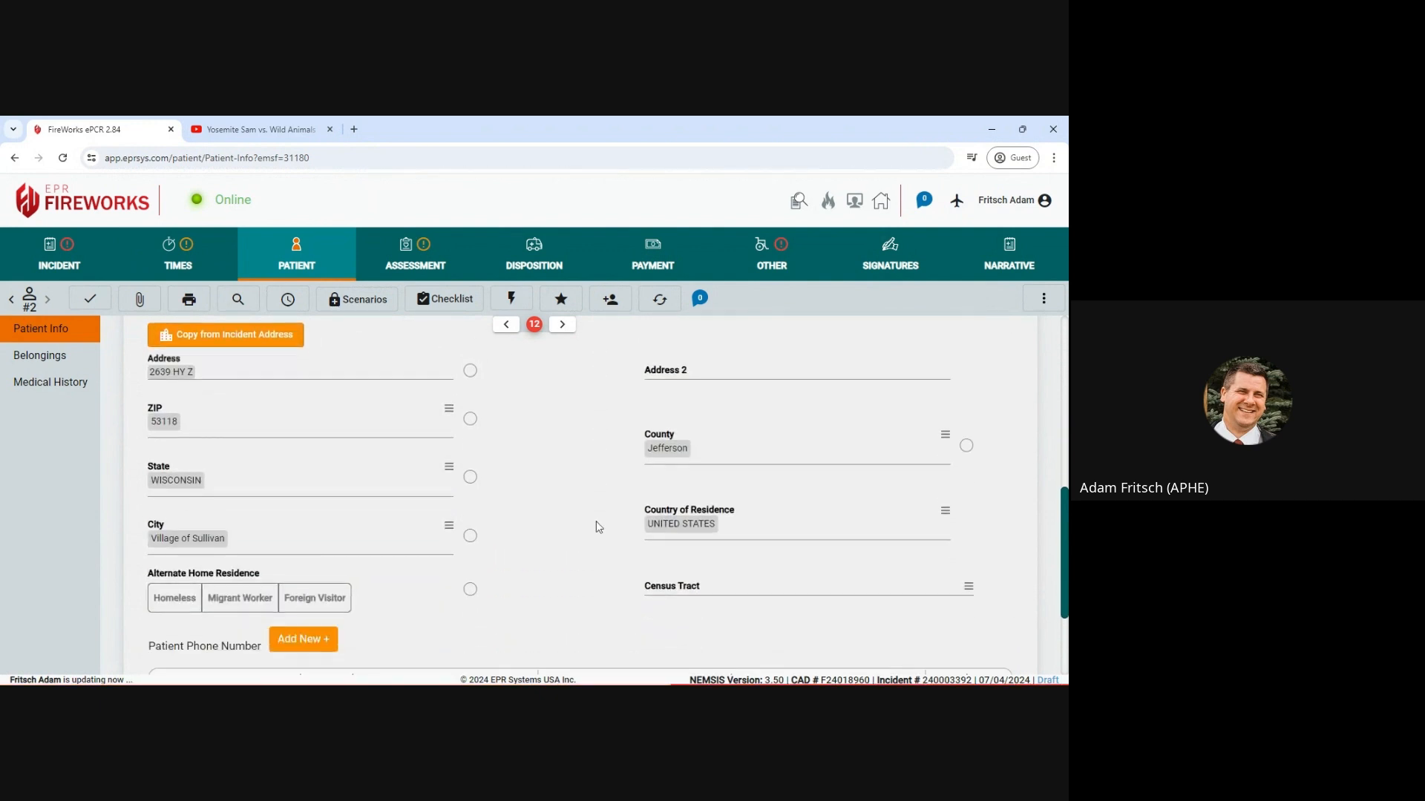
scroll(597, 525, down, 1)
scroll(597, 525, down, 2)
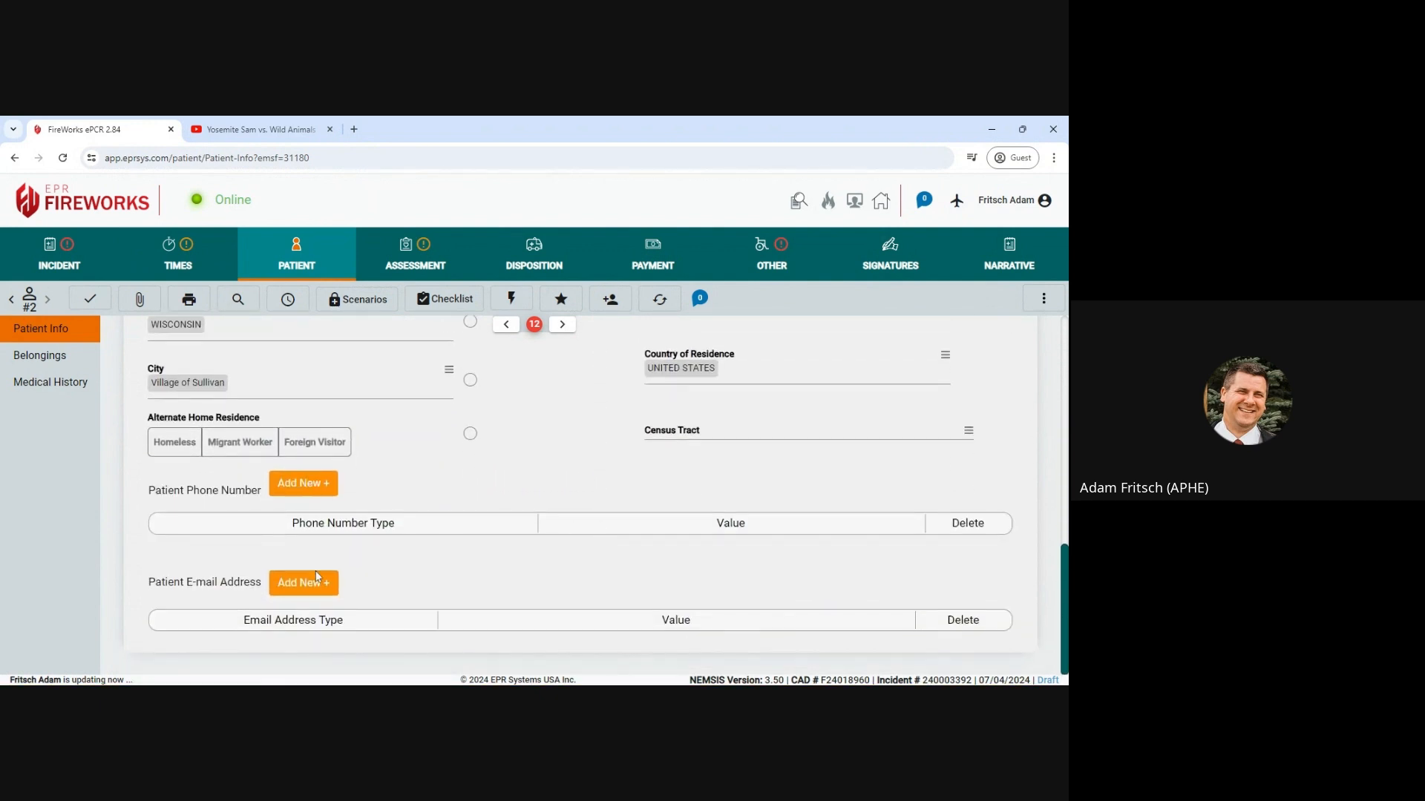
click(59, 357)
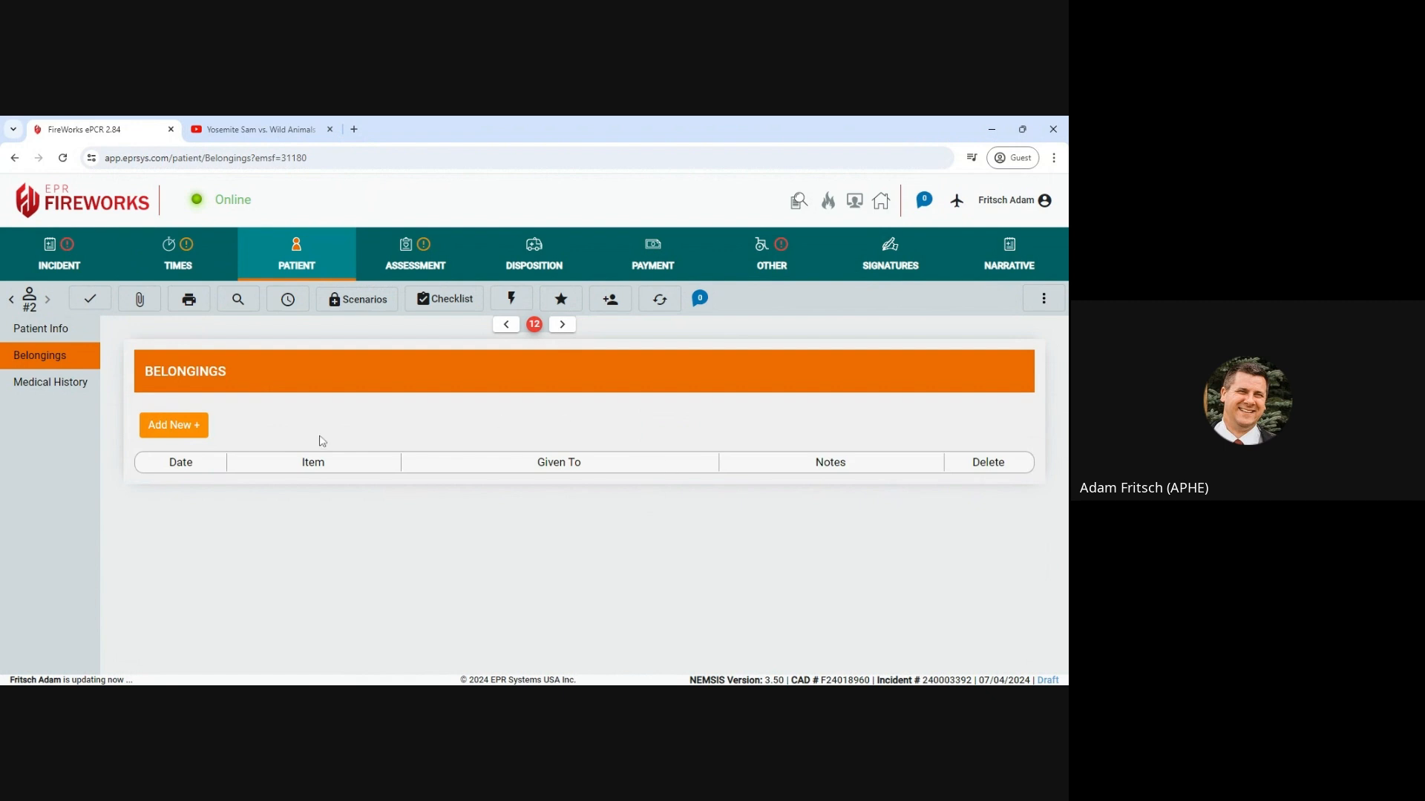
In the medical history, set Presence of Emergency Information Form, Recent Travel and Recent Exposure to Infectious Disease to No
click(41, 386)
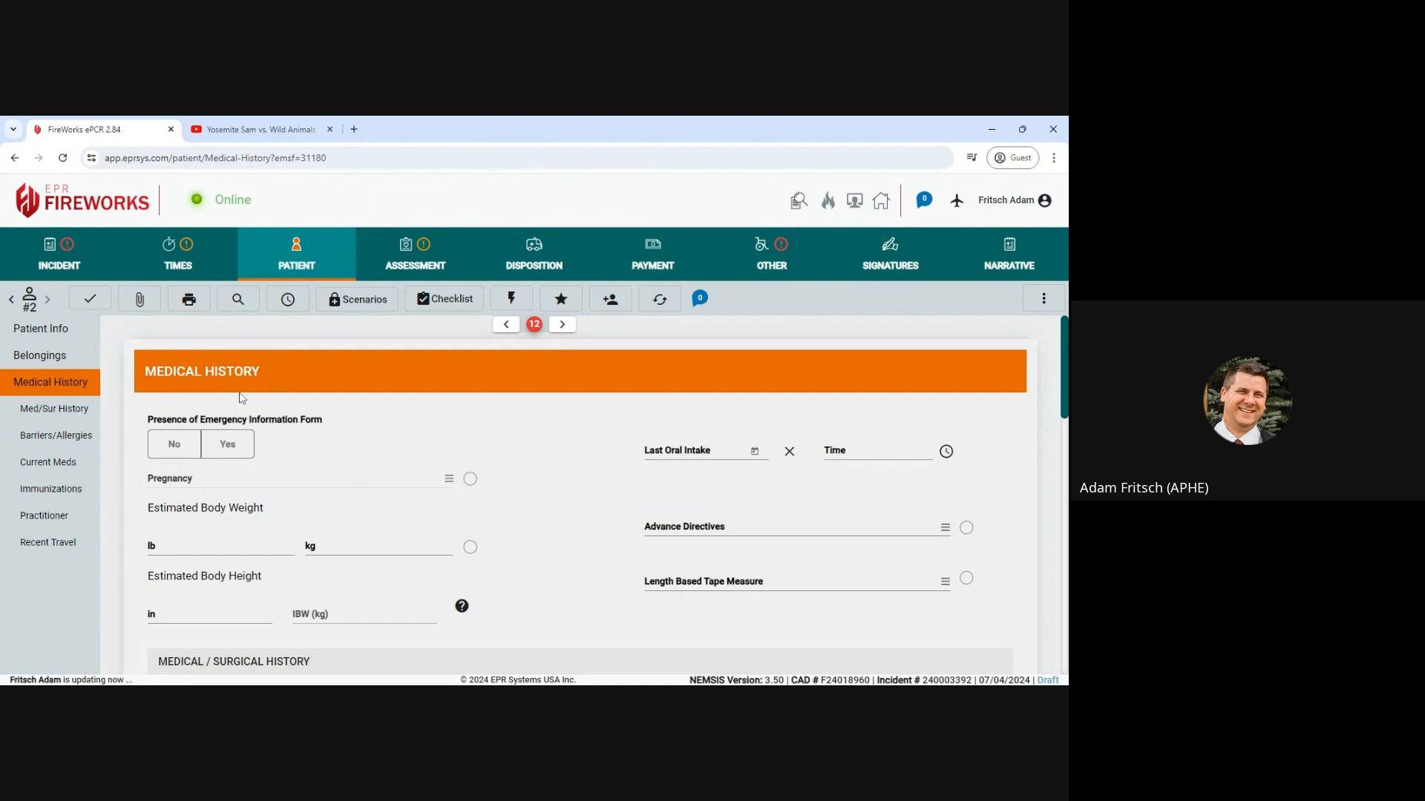
click(168, 447)
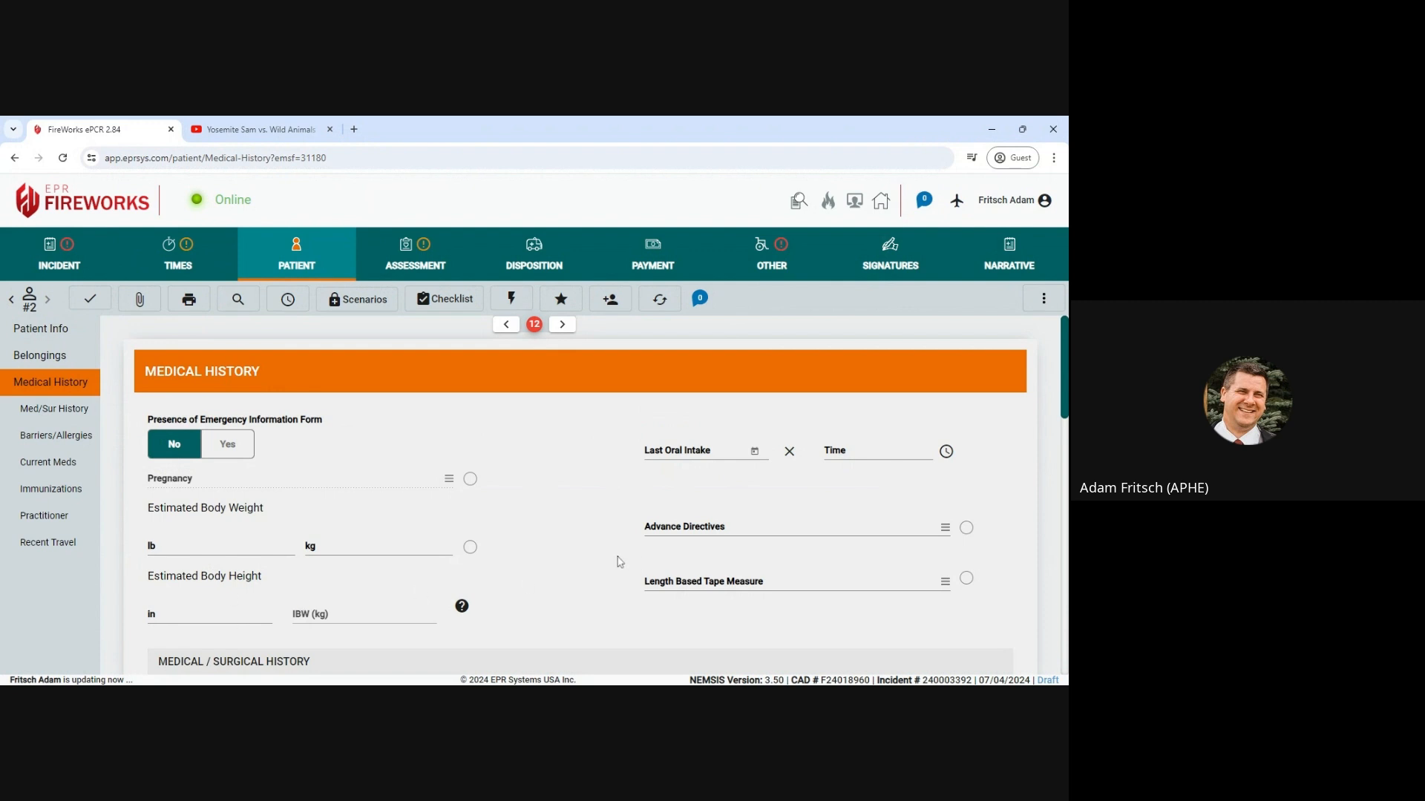
scroll(614, 559, down, 1)
scroll(614, 560, down, 5)
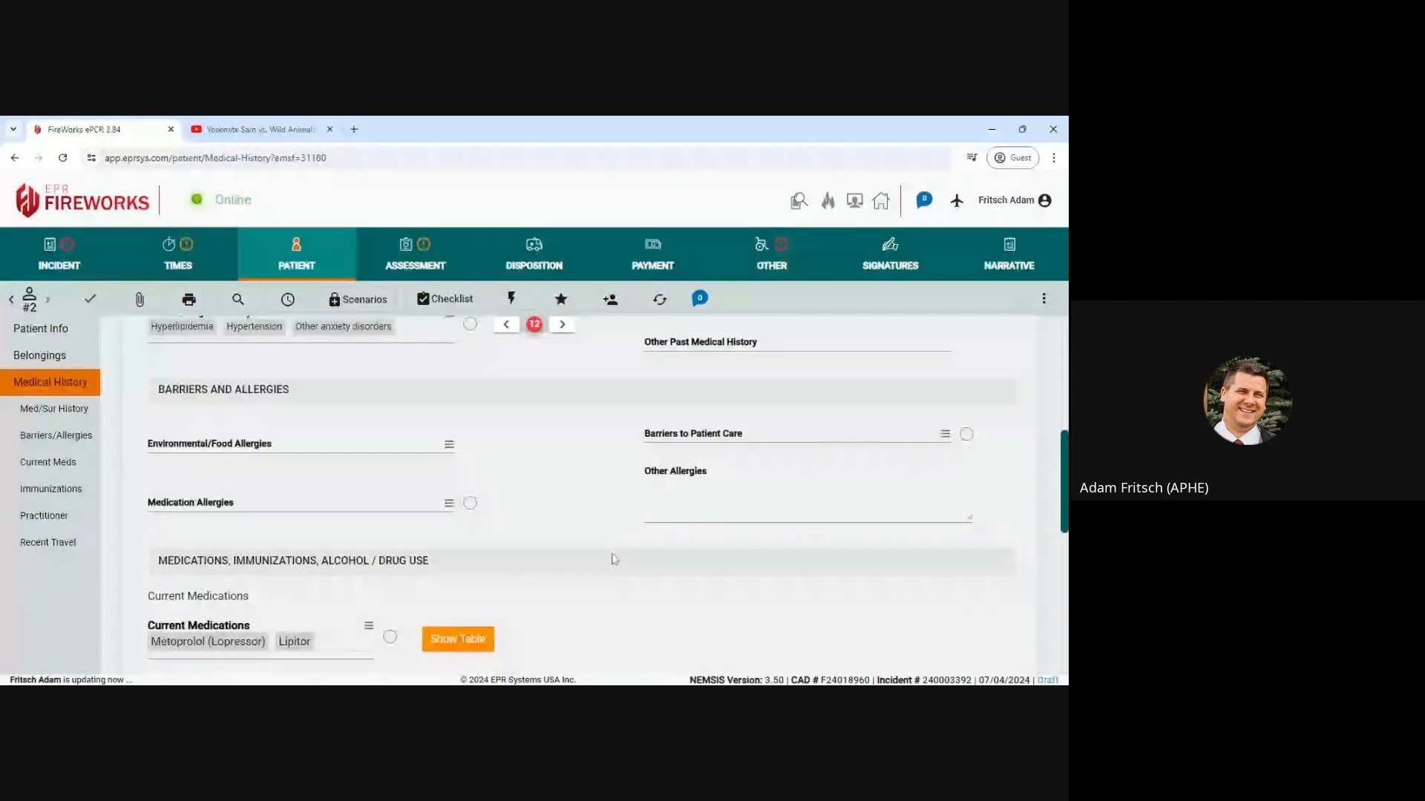
scroll(563, 535, down, 1)
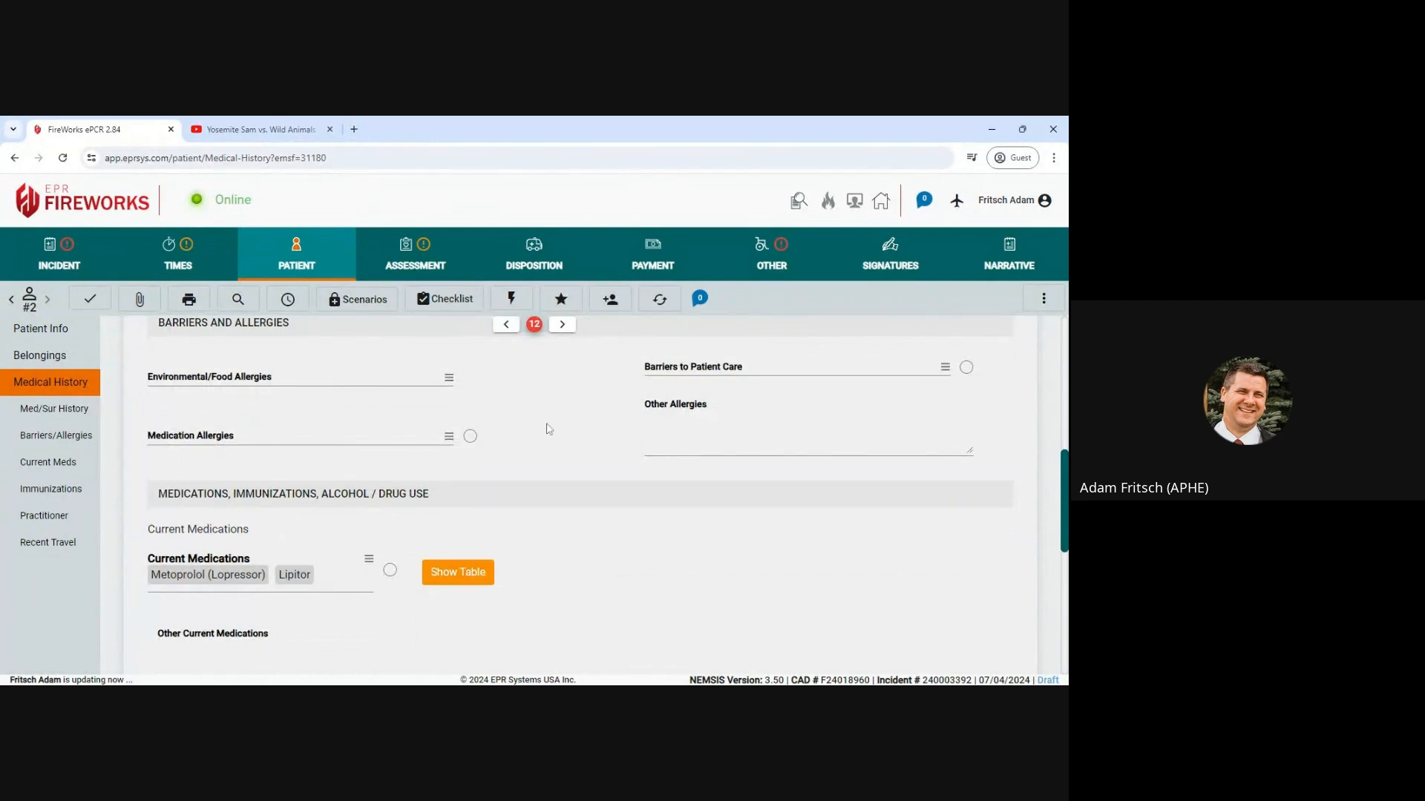
scroll(564, 592, down, 5)
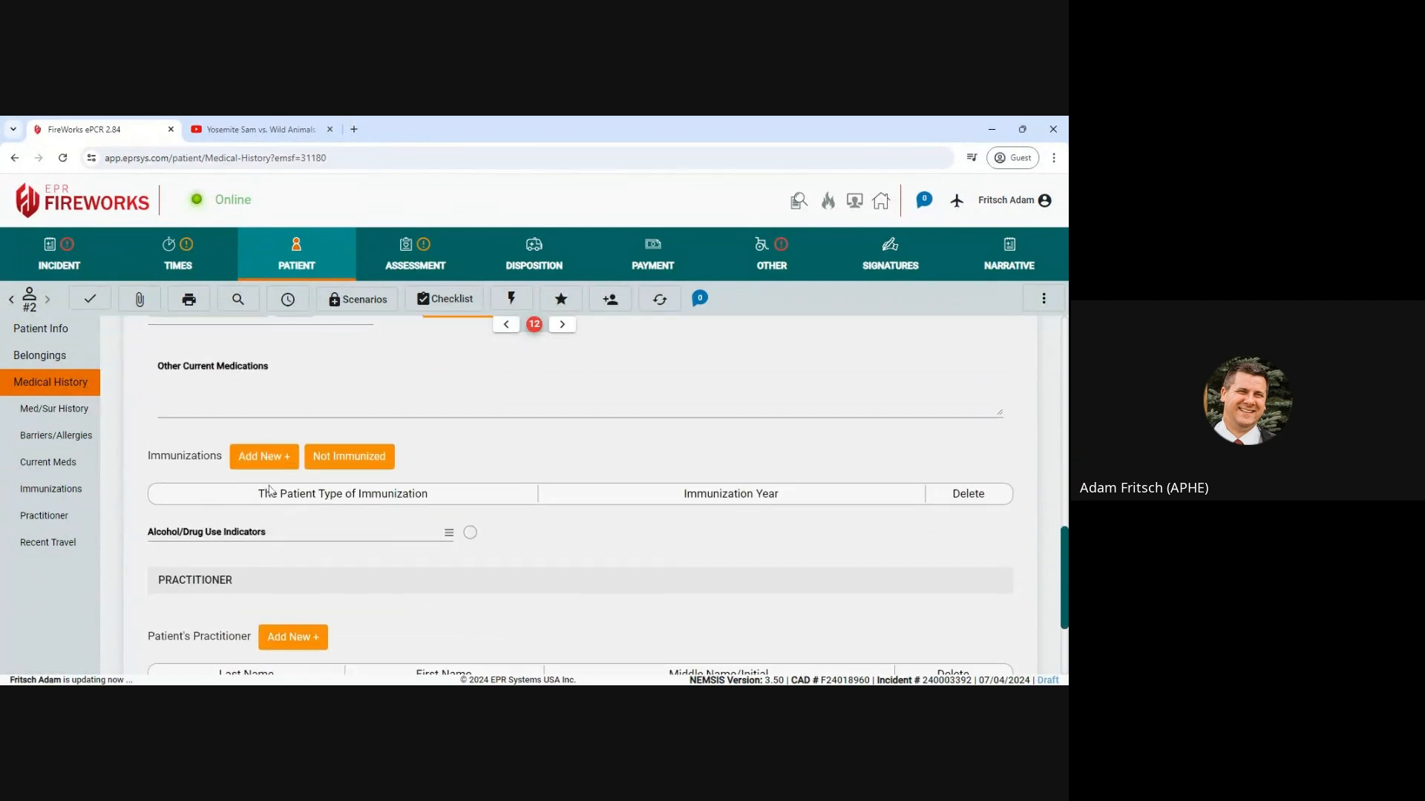
scroll(328, 592, down, 2)
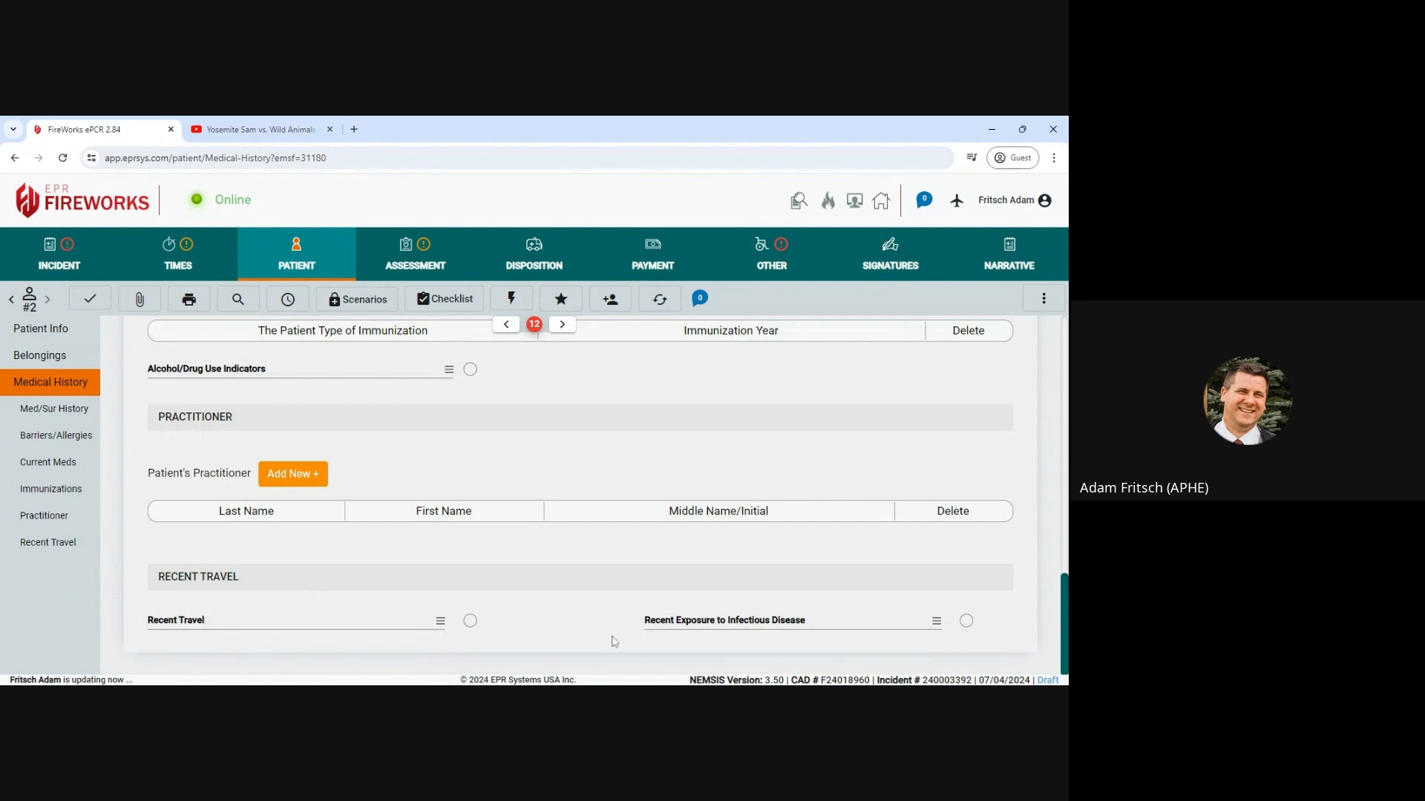
click(188, 630)
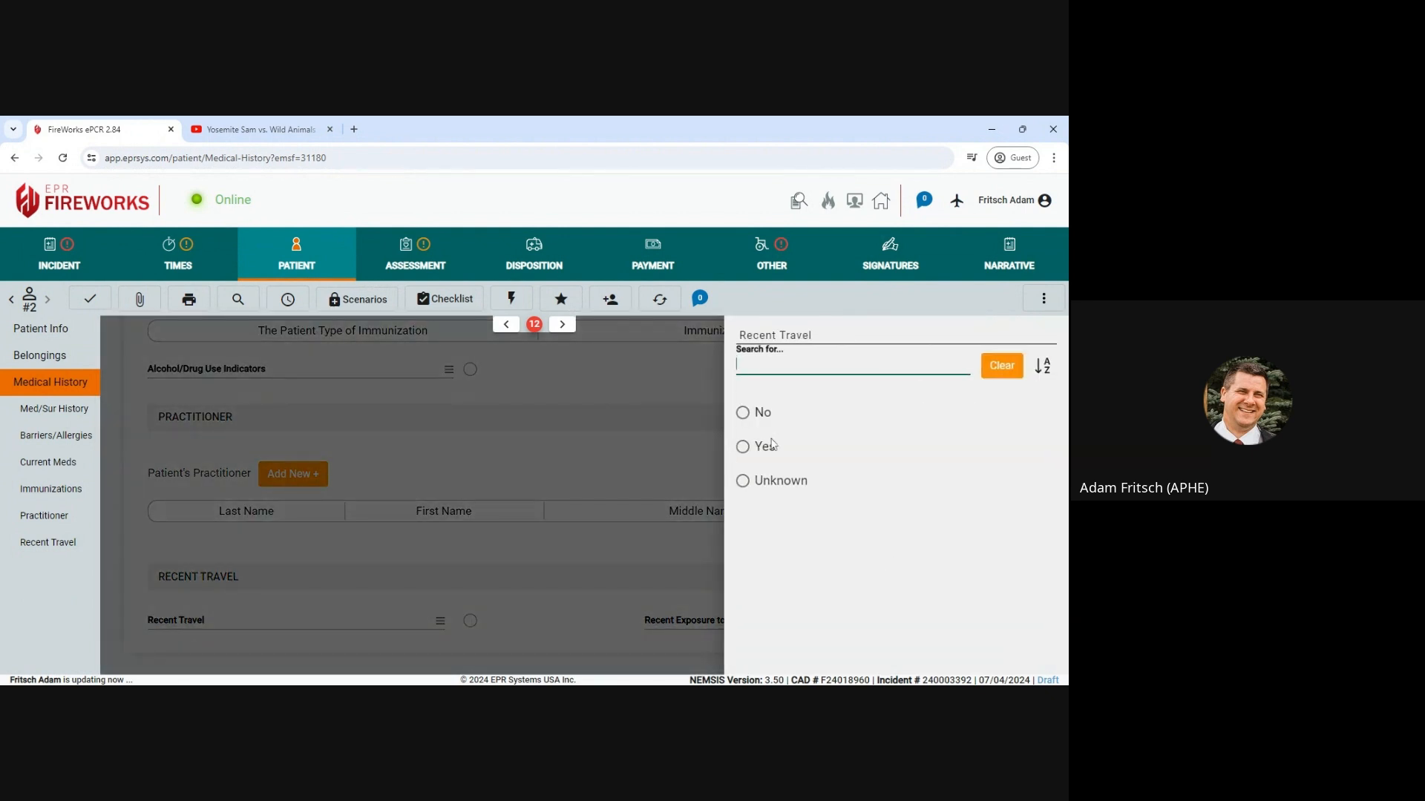
click(765, 415)
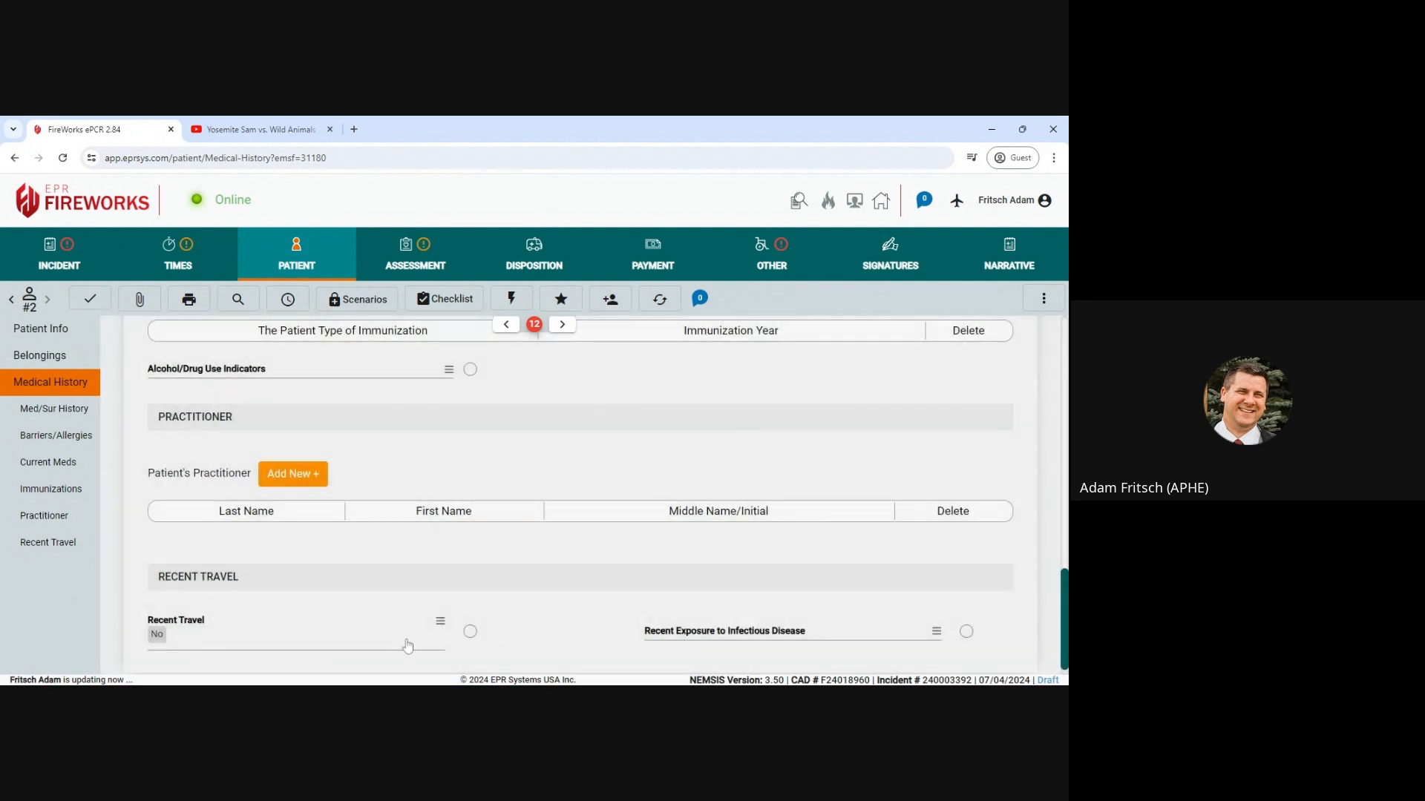
click(765, 630)
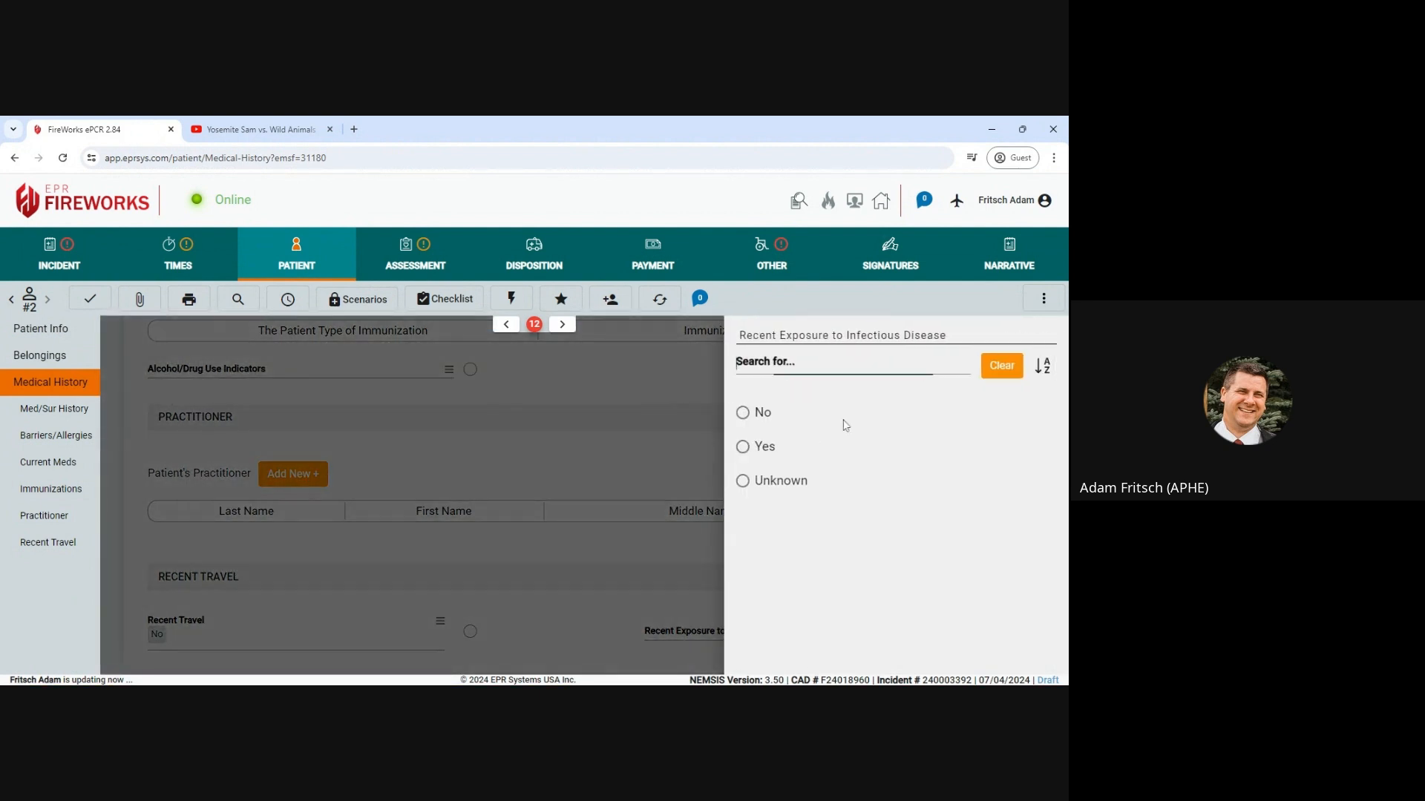
click(805, 417)
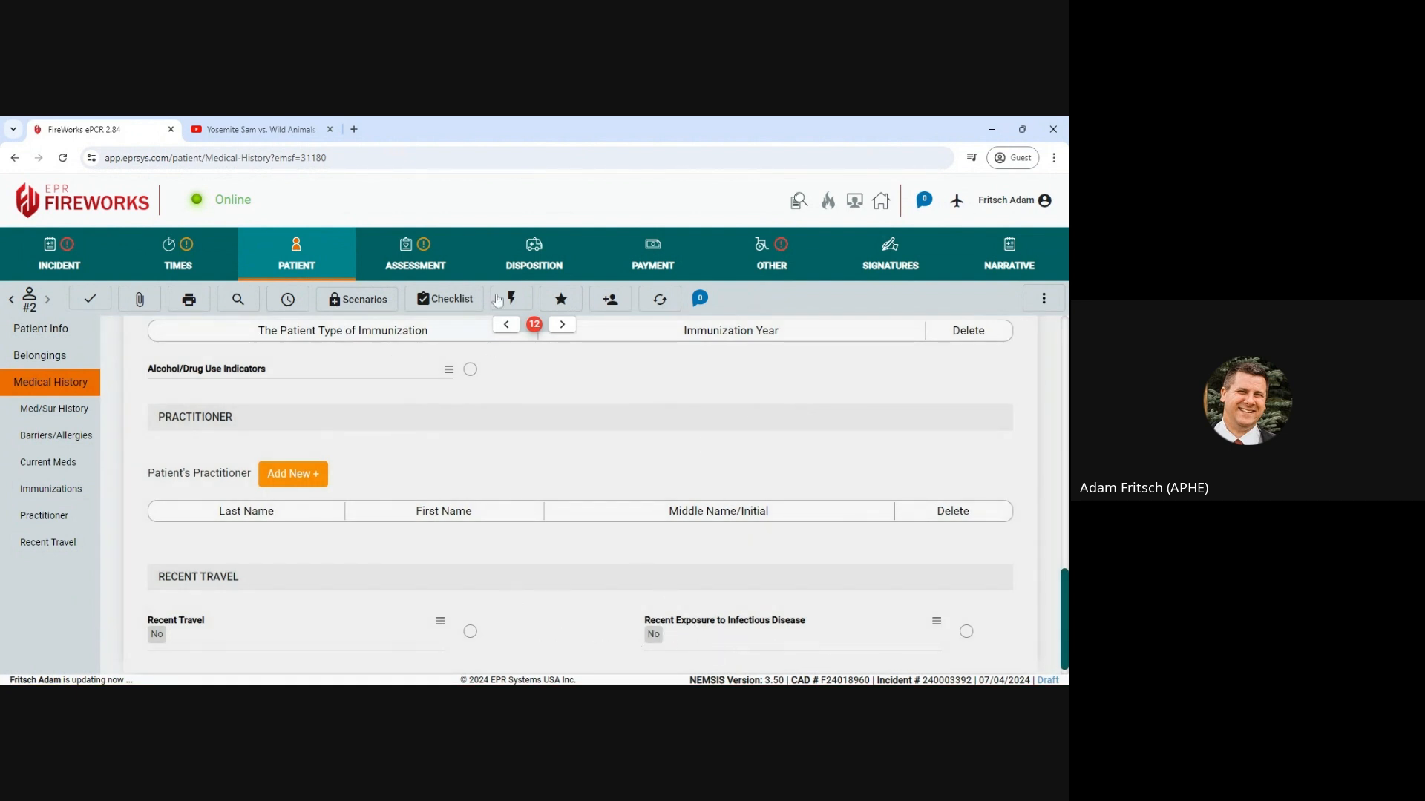
Add a Chief (Primary) patient complaint to the assessment reading "Shark Bite & Concussion symptoms" with a duration of 20 Minutes
click(433, 259)
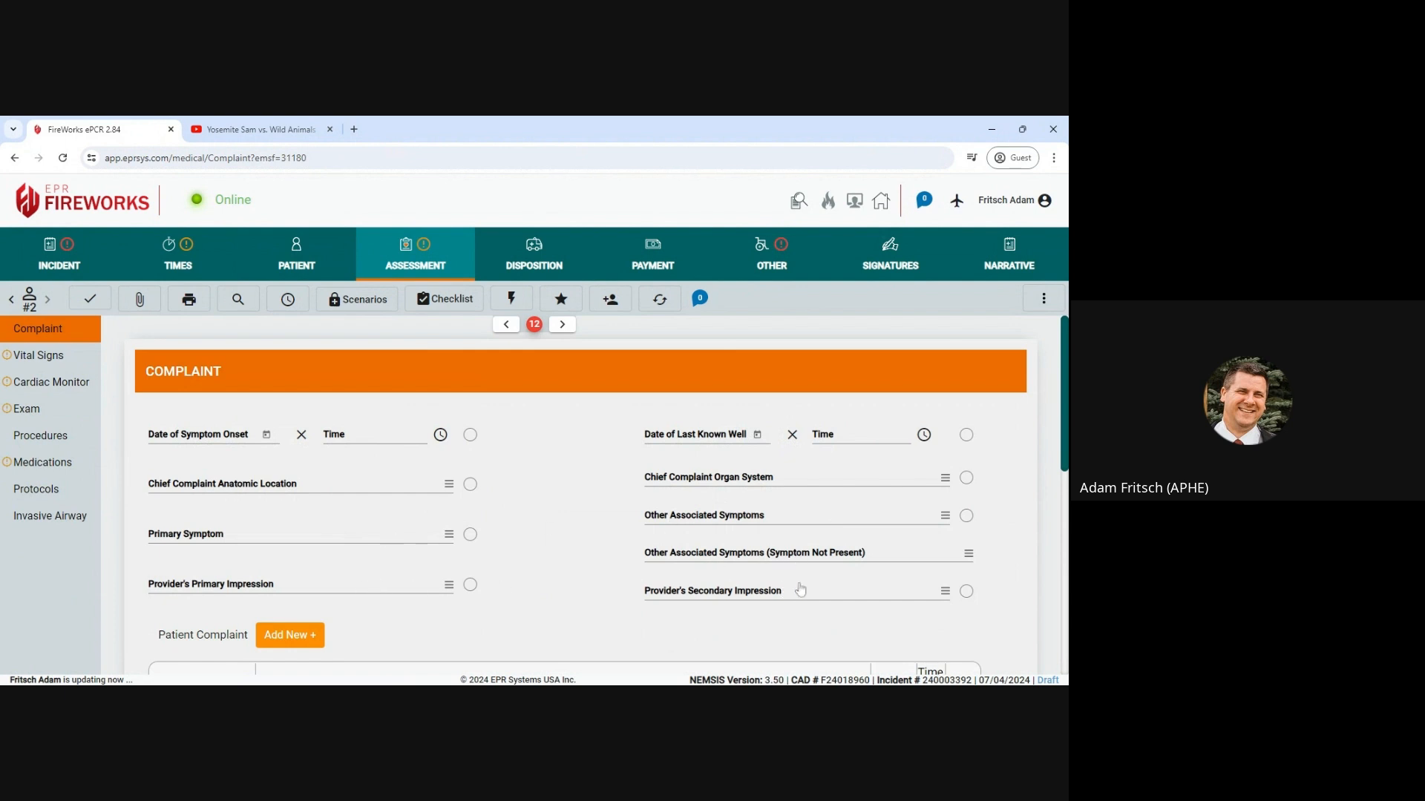
scroll(553, 565, down, 2)
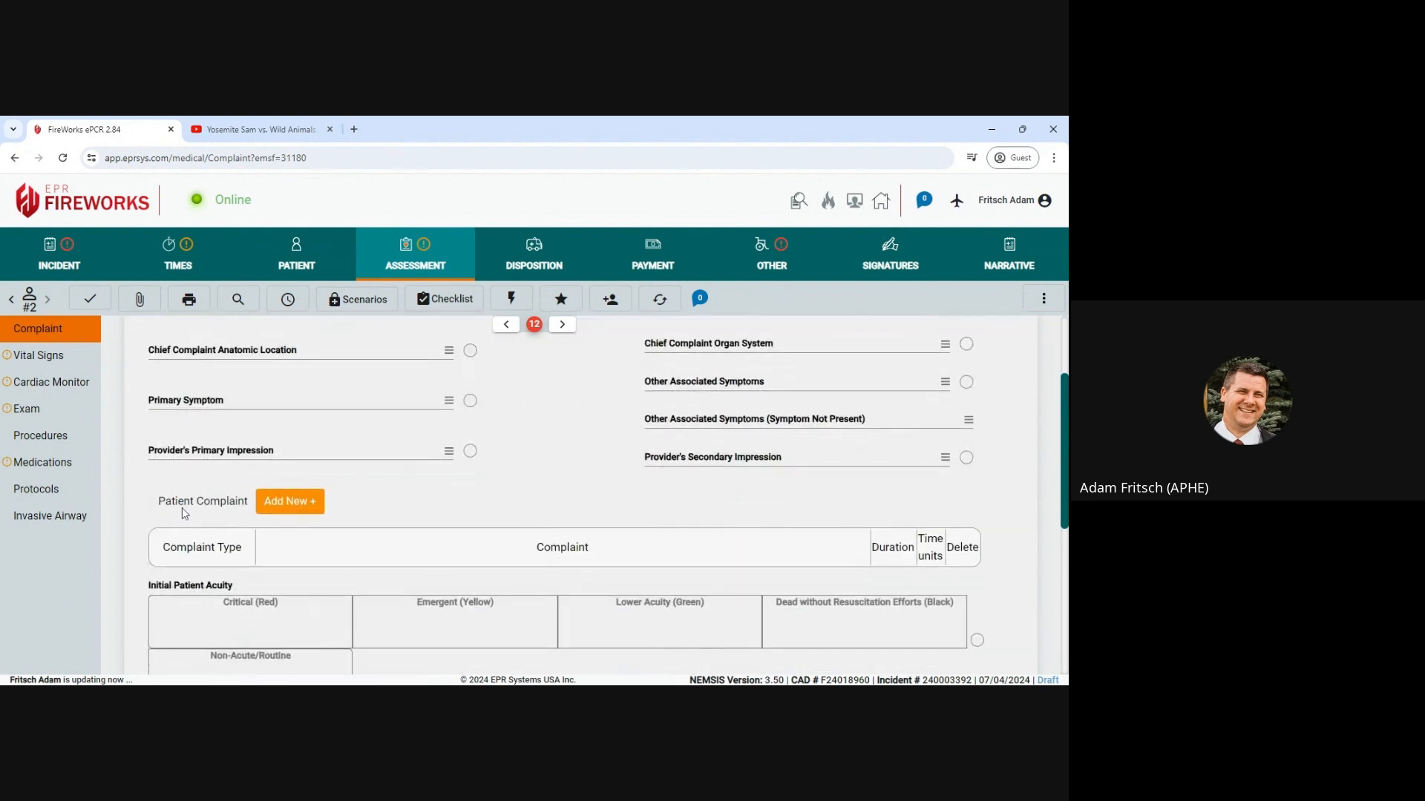
click(286, 503)
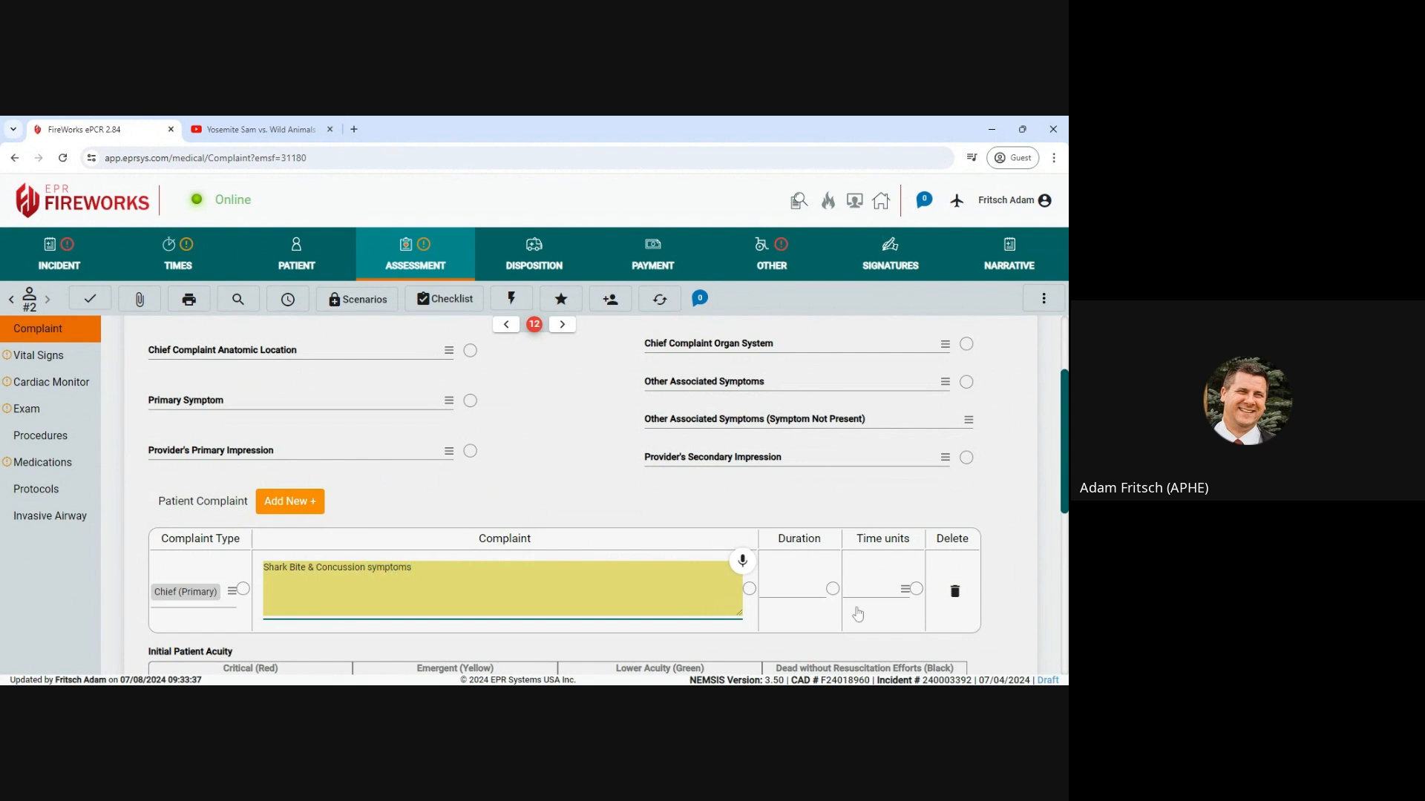
click(829, 598)
text(20)
key(Tab)
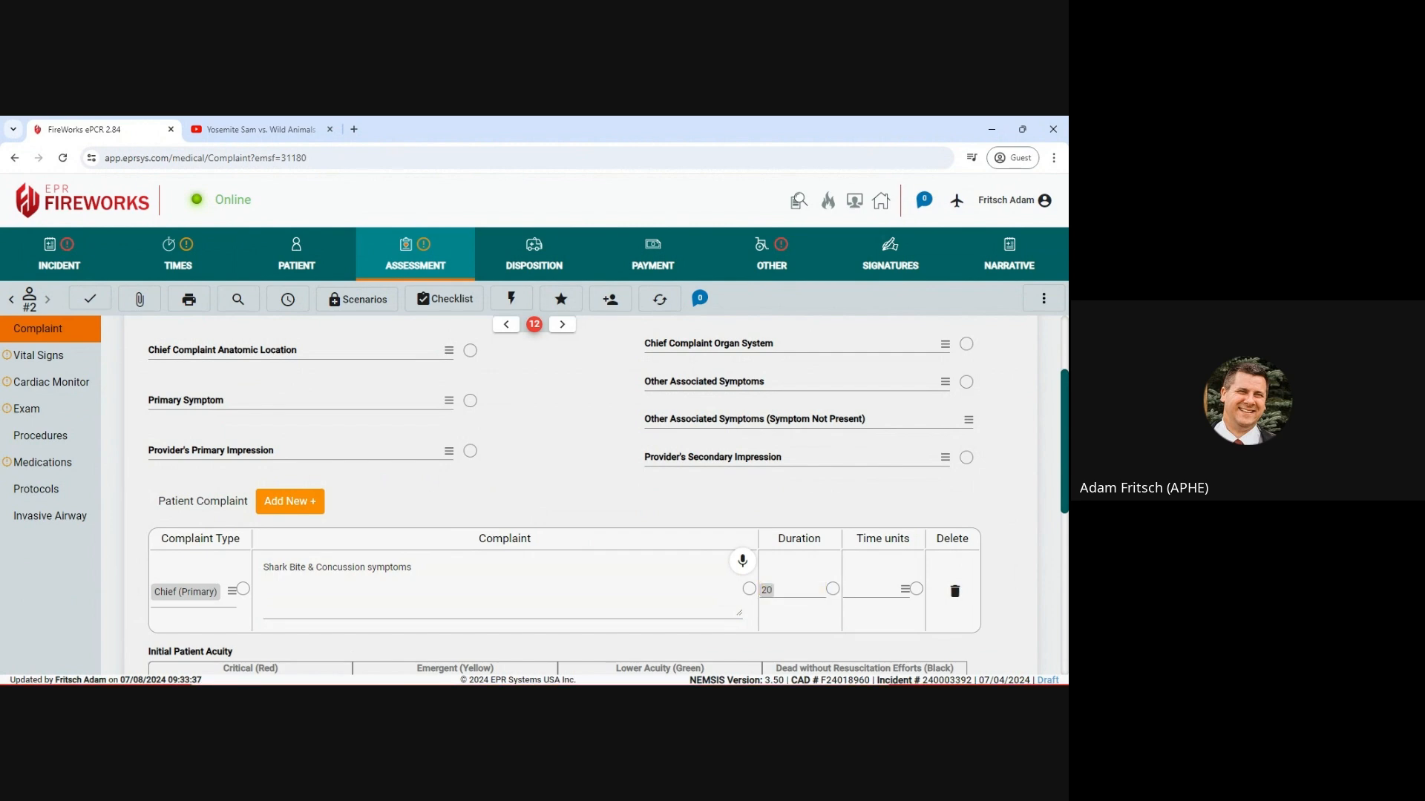
click(905, 590)
click(786, 478)
scroll(446, 488, down, 3)
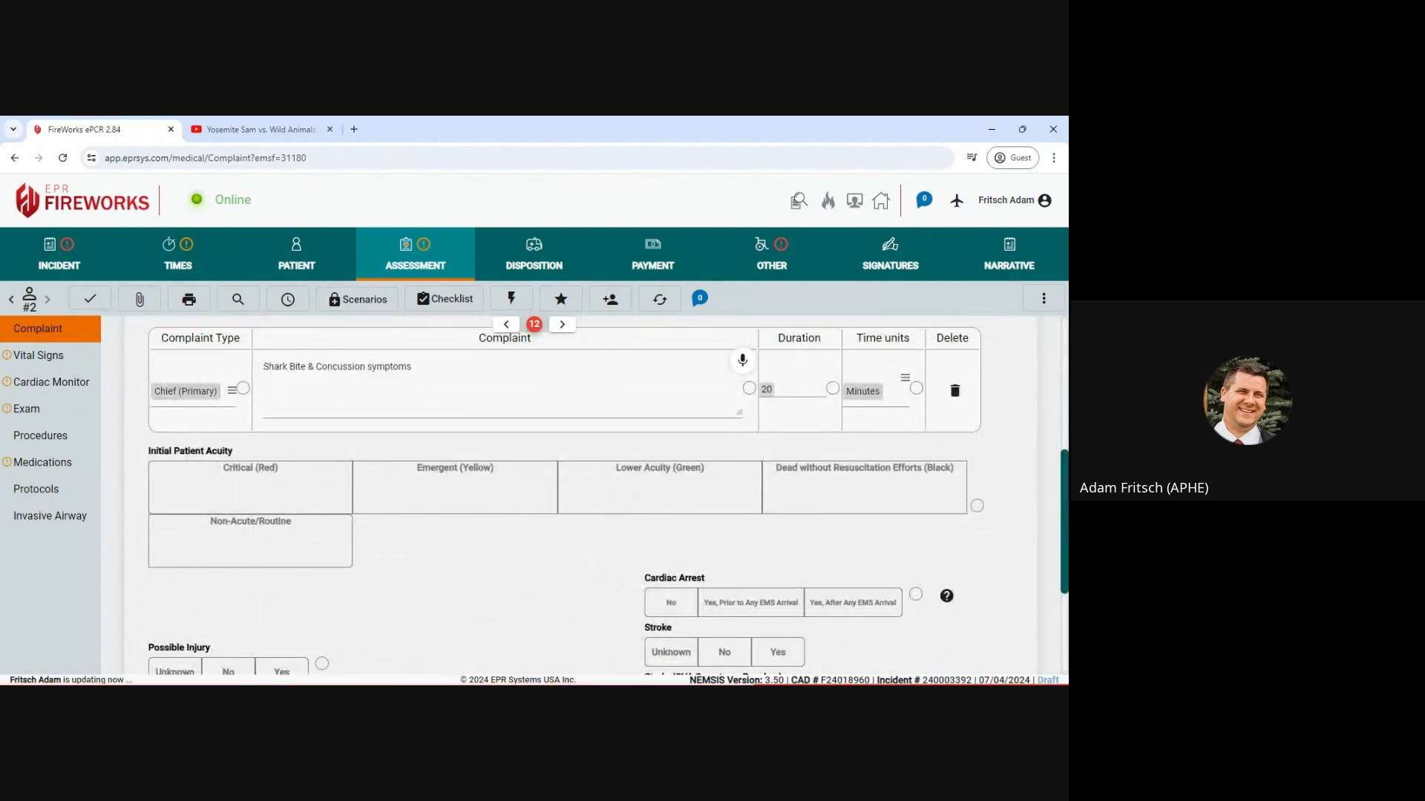
Set the Initial Patient Acuity to Lower Acuity (Green) and Possible Injury to Yes
click(673, 498)
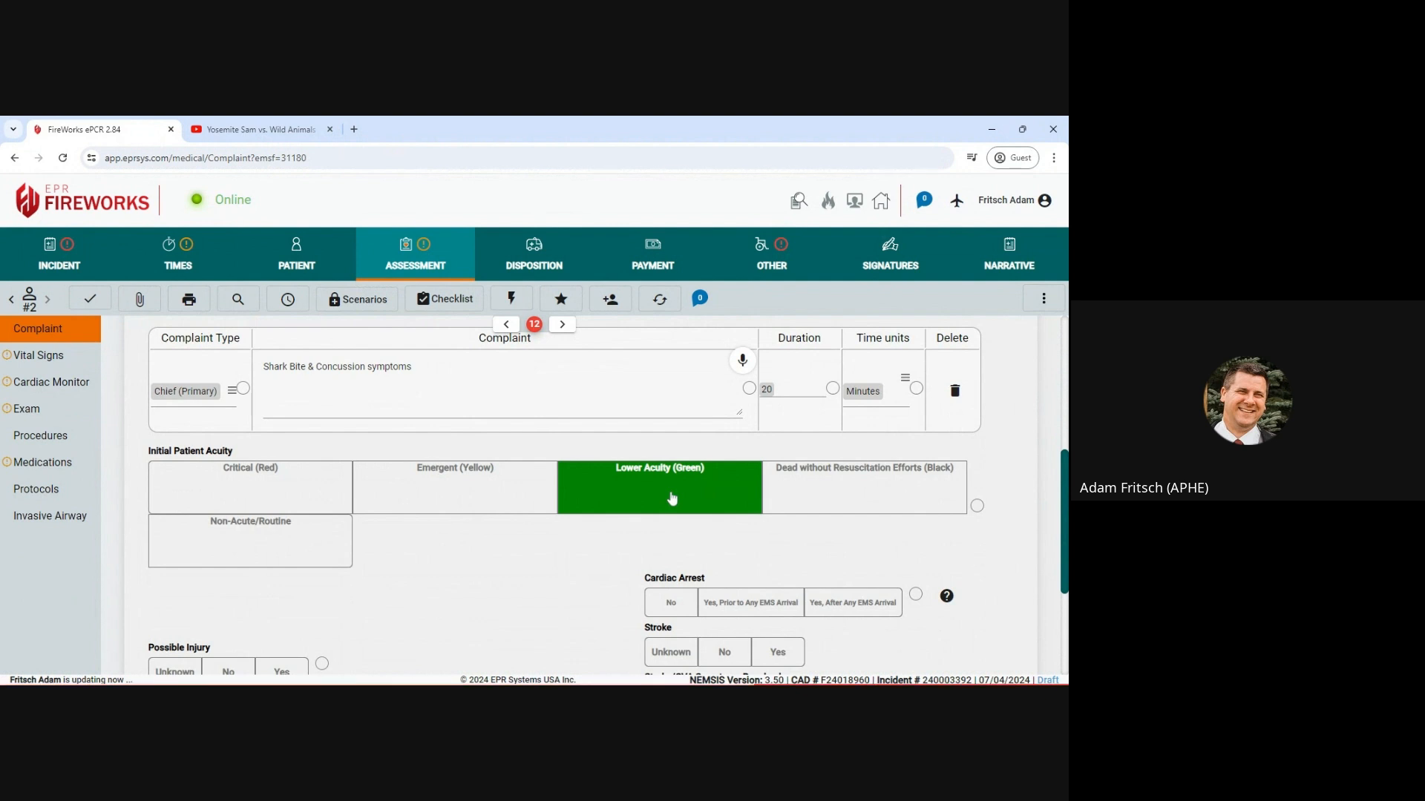
scroll(631, 550, down, 1)
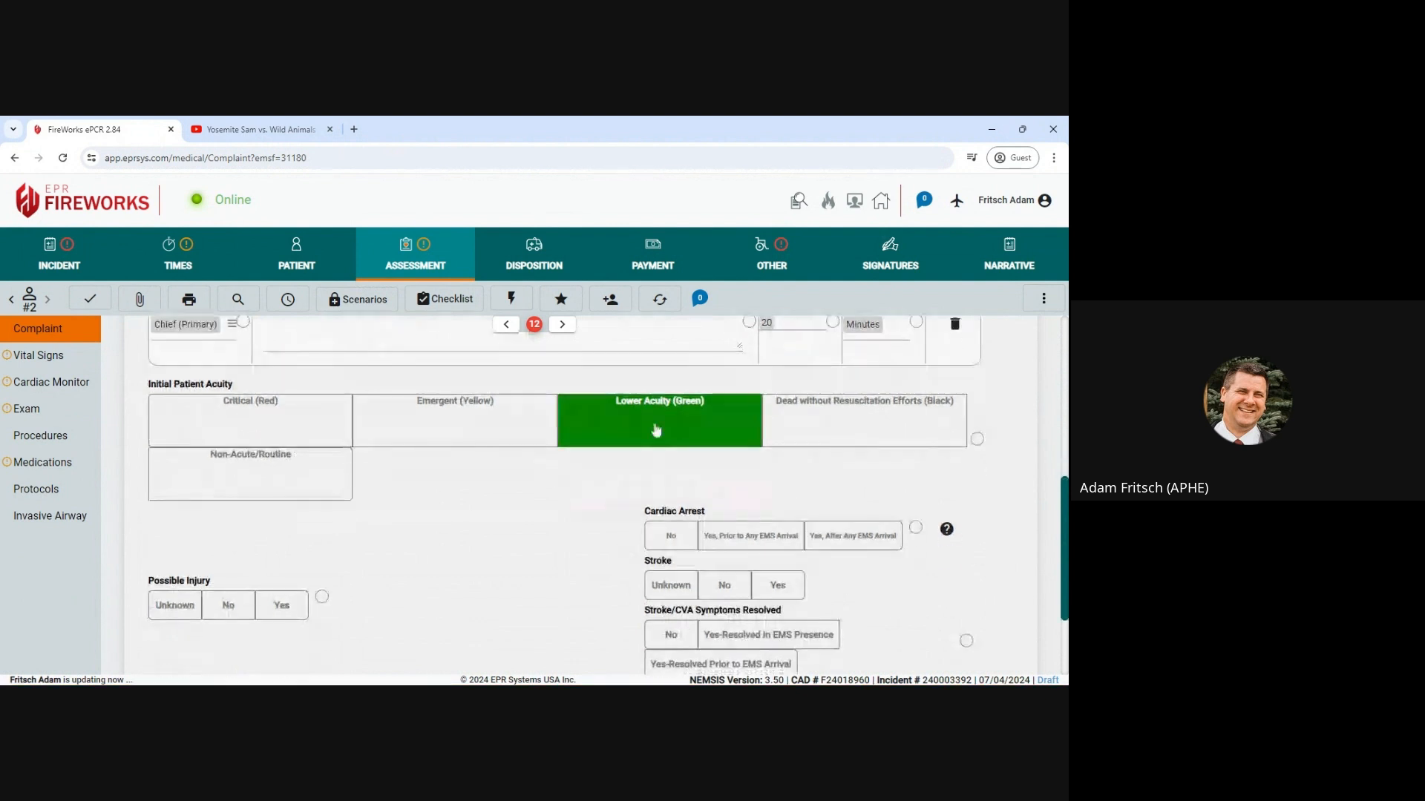
scroll(445, 519, down, 1)
click(282, 538)
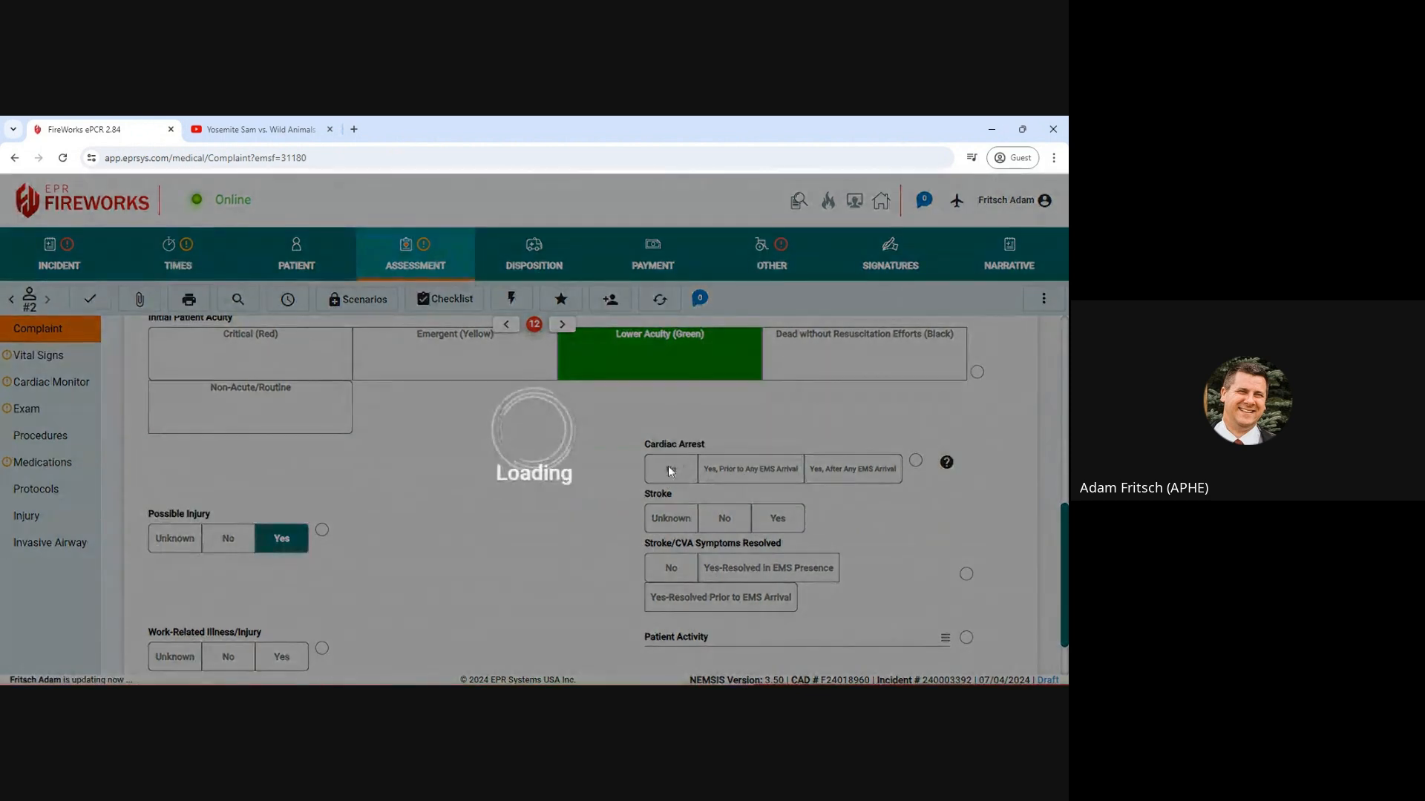
Answer No for Cardiac Arrest, Stroke and Work-Related Illness/Injury in the complaint details
click(670, 475)
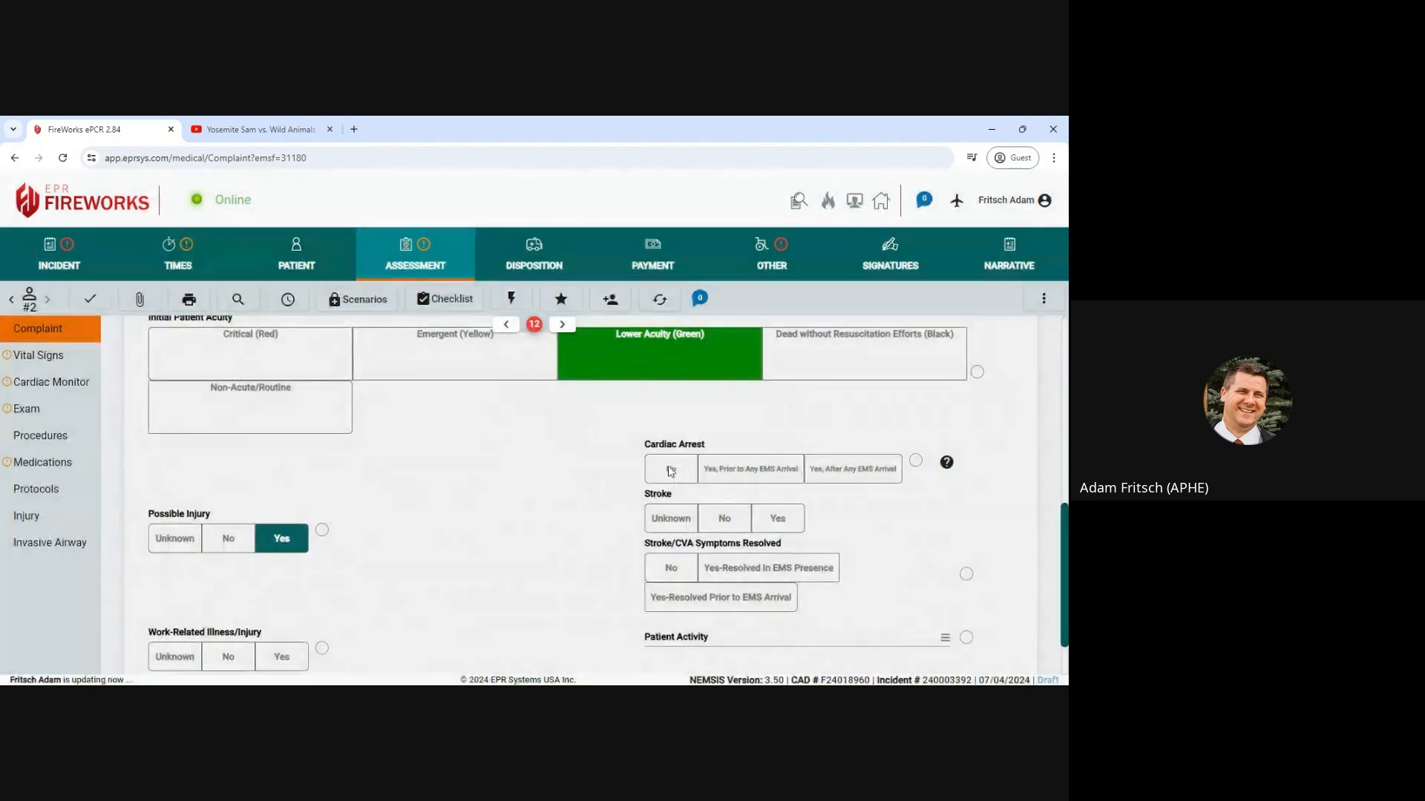
click(726, 520)
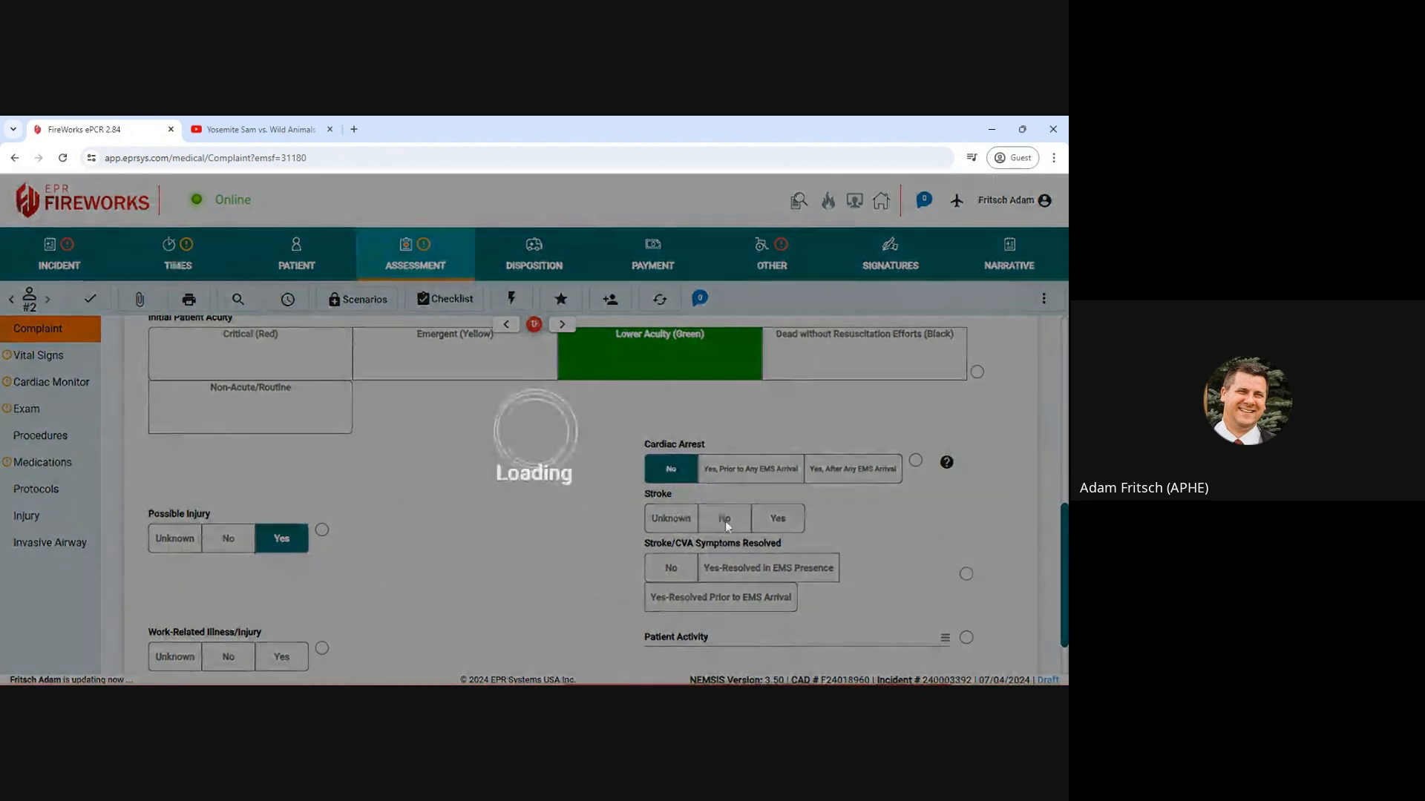
scroll(407, 621, down, 1)
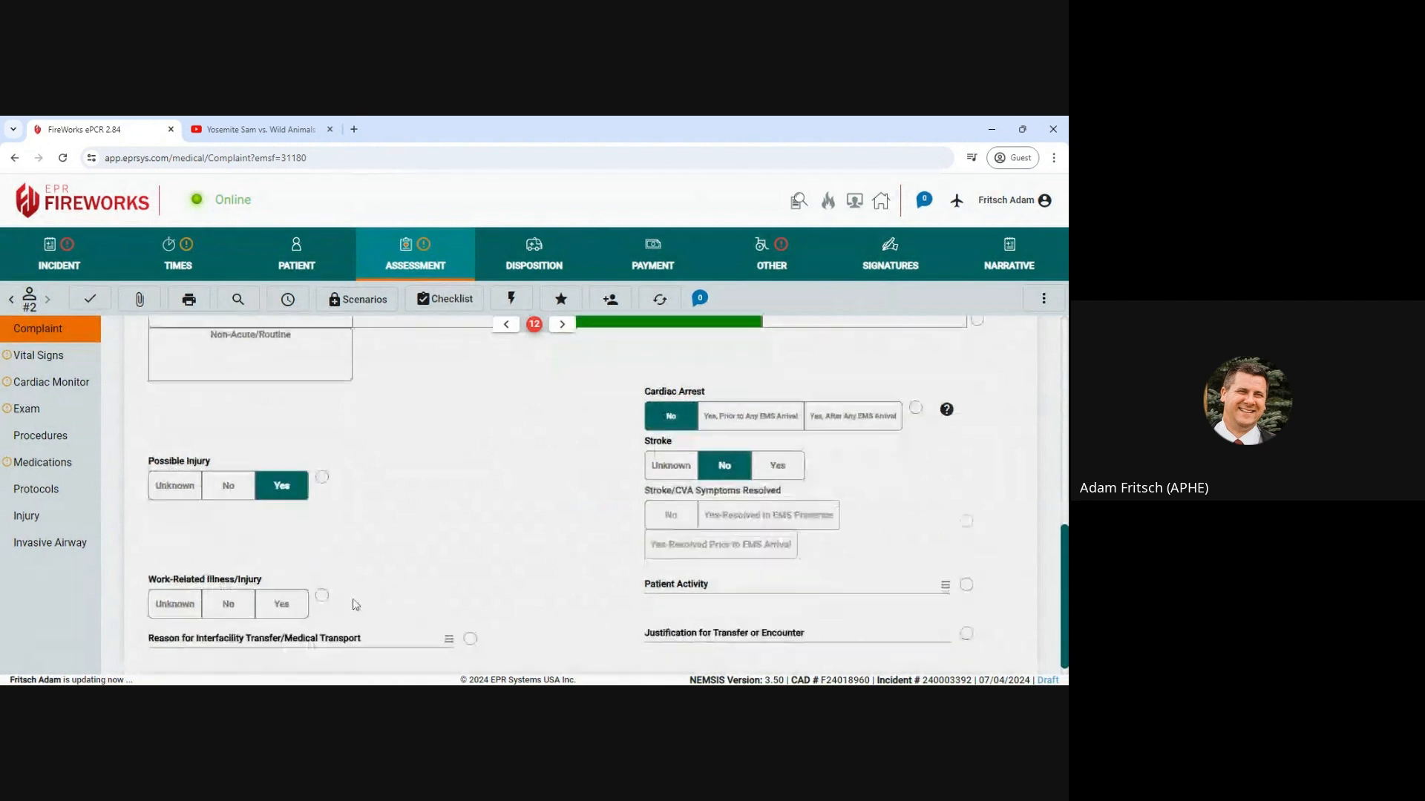
click(228, 586)
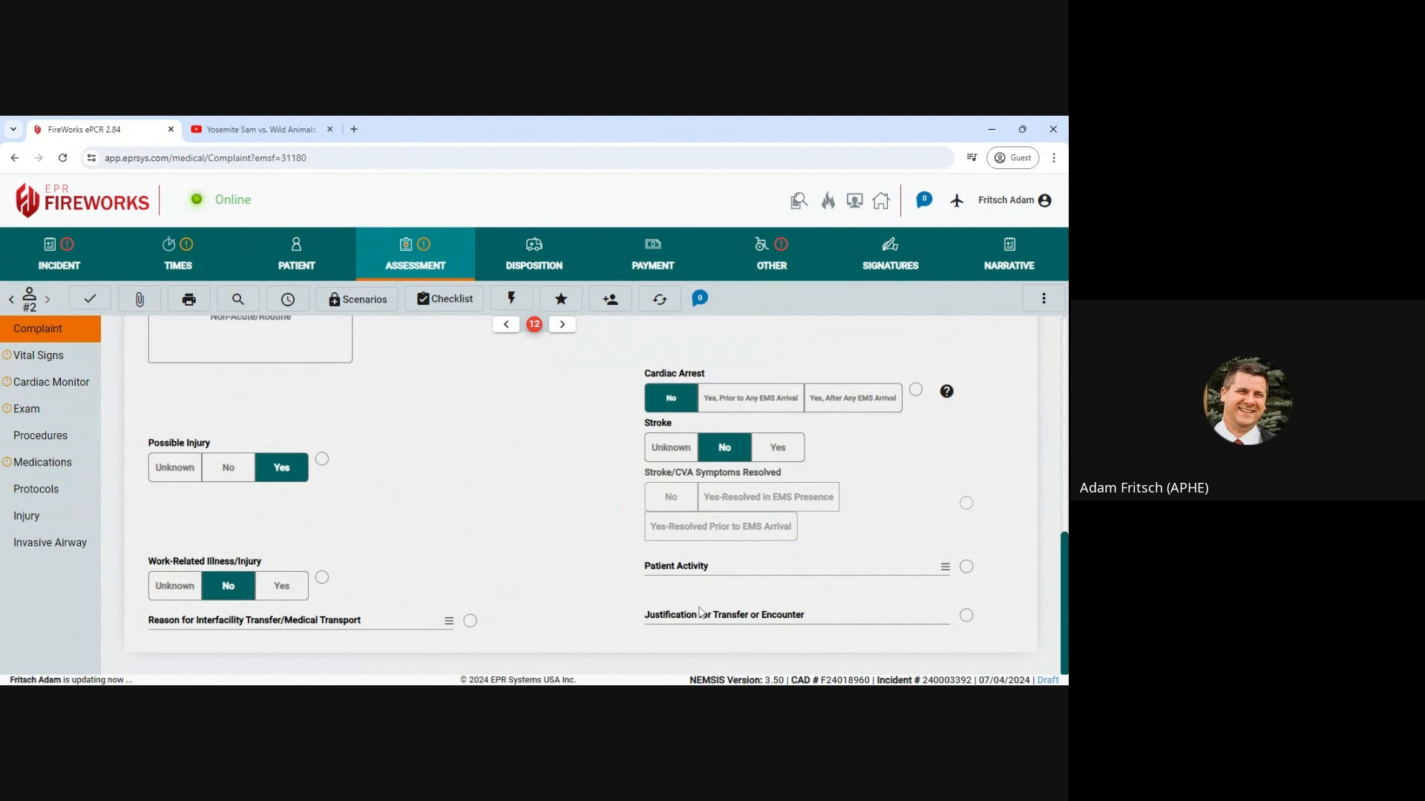
Set the Patient Activity to Swimming in the complaint details
scroll(557, 495, up, 10)
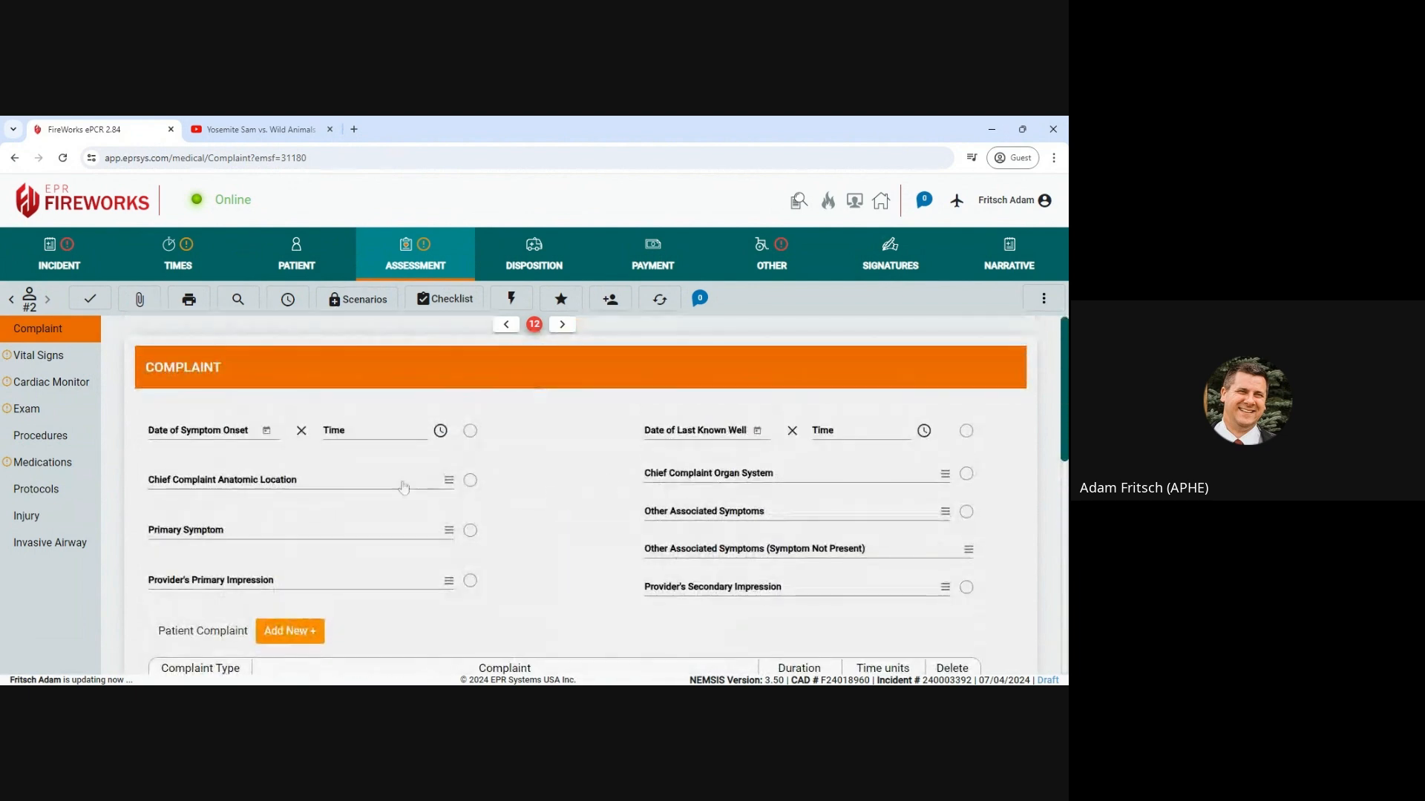
scroll(698, 576, down, 5)
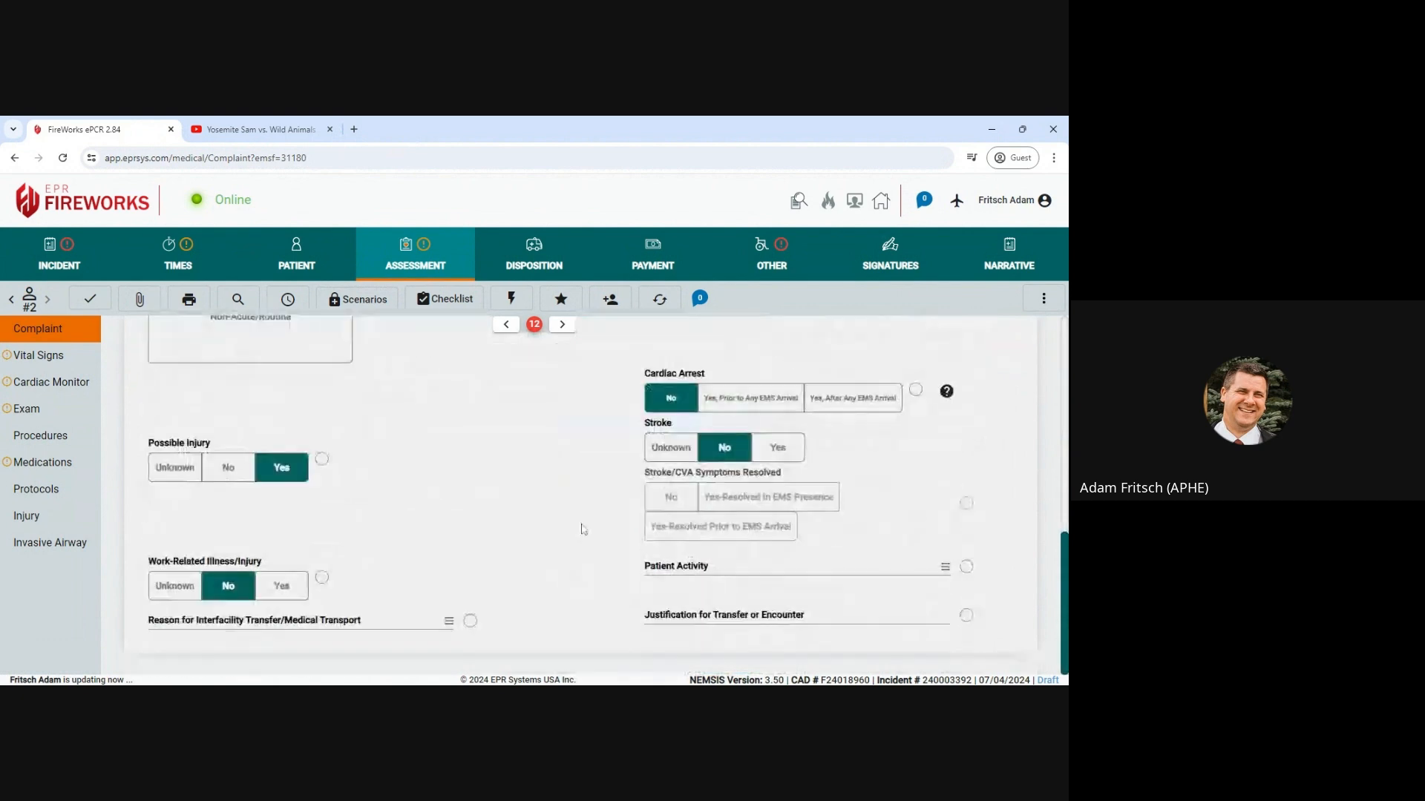
click(689, 576)
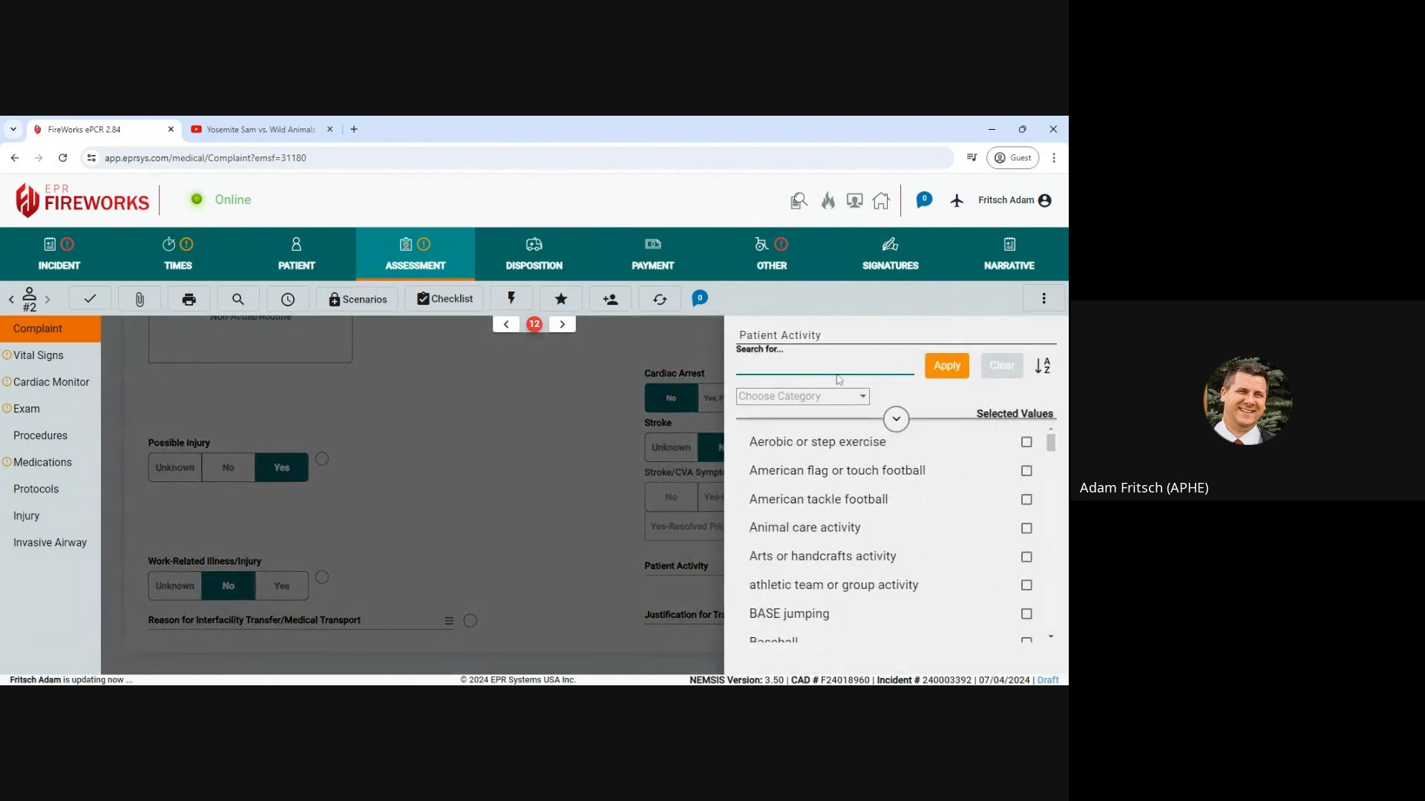
text(sw)
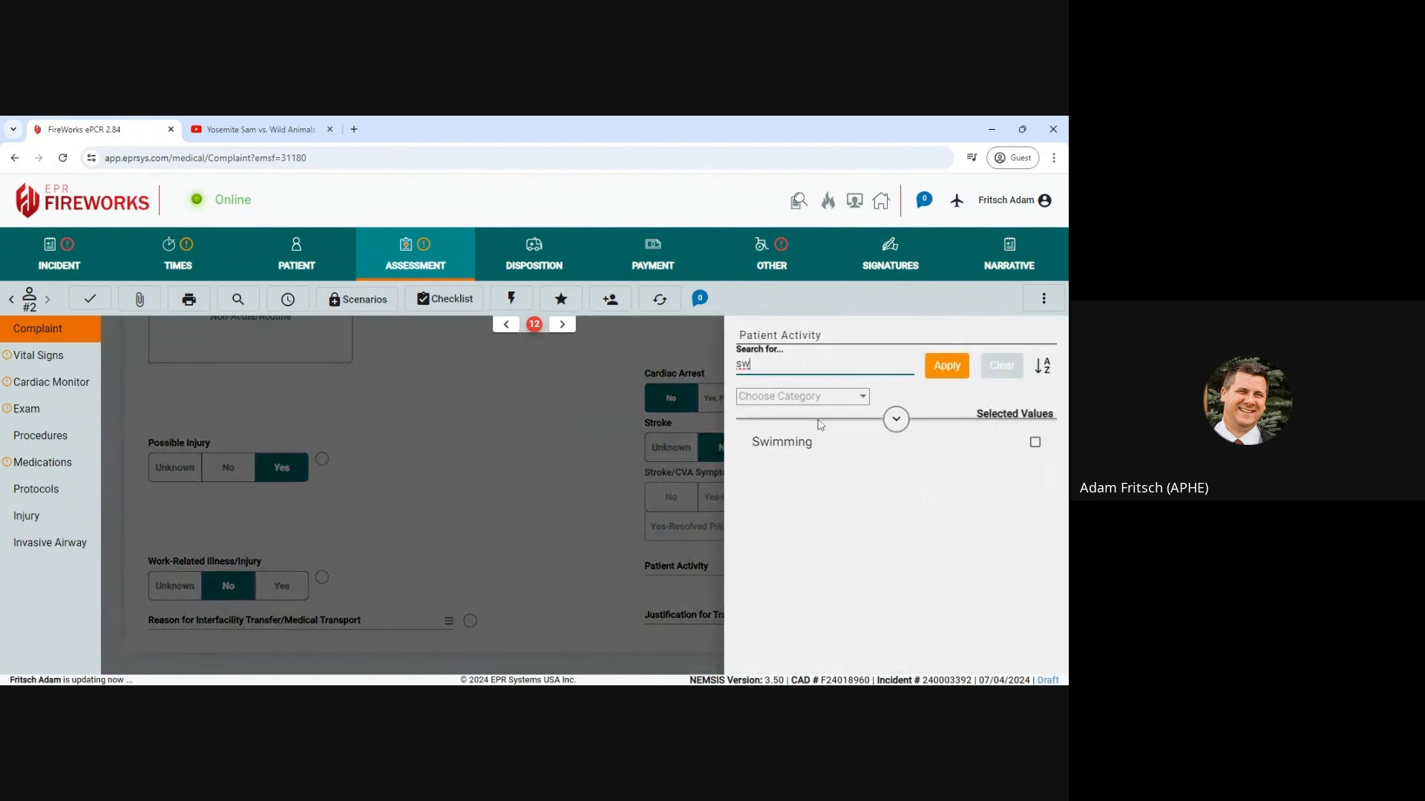
click(1036, 442)
click(947, 365)
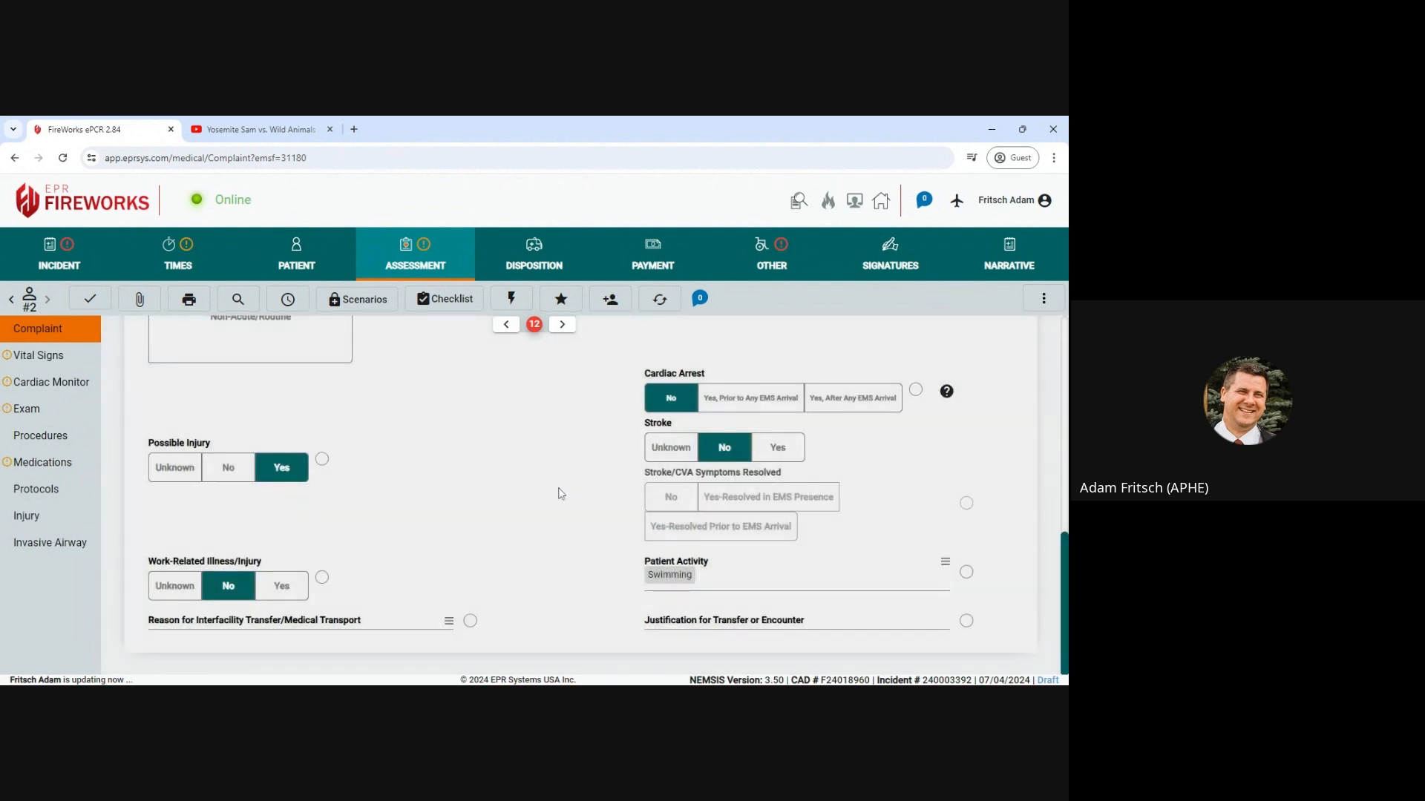
Leave the interfacility transfer reason blank and enter "Shark Attack" as the Justification for Transfer or Encounter
click(295, 625)
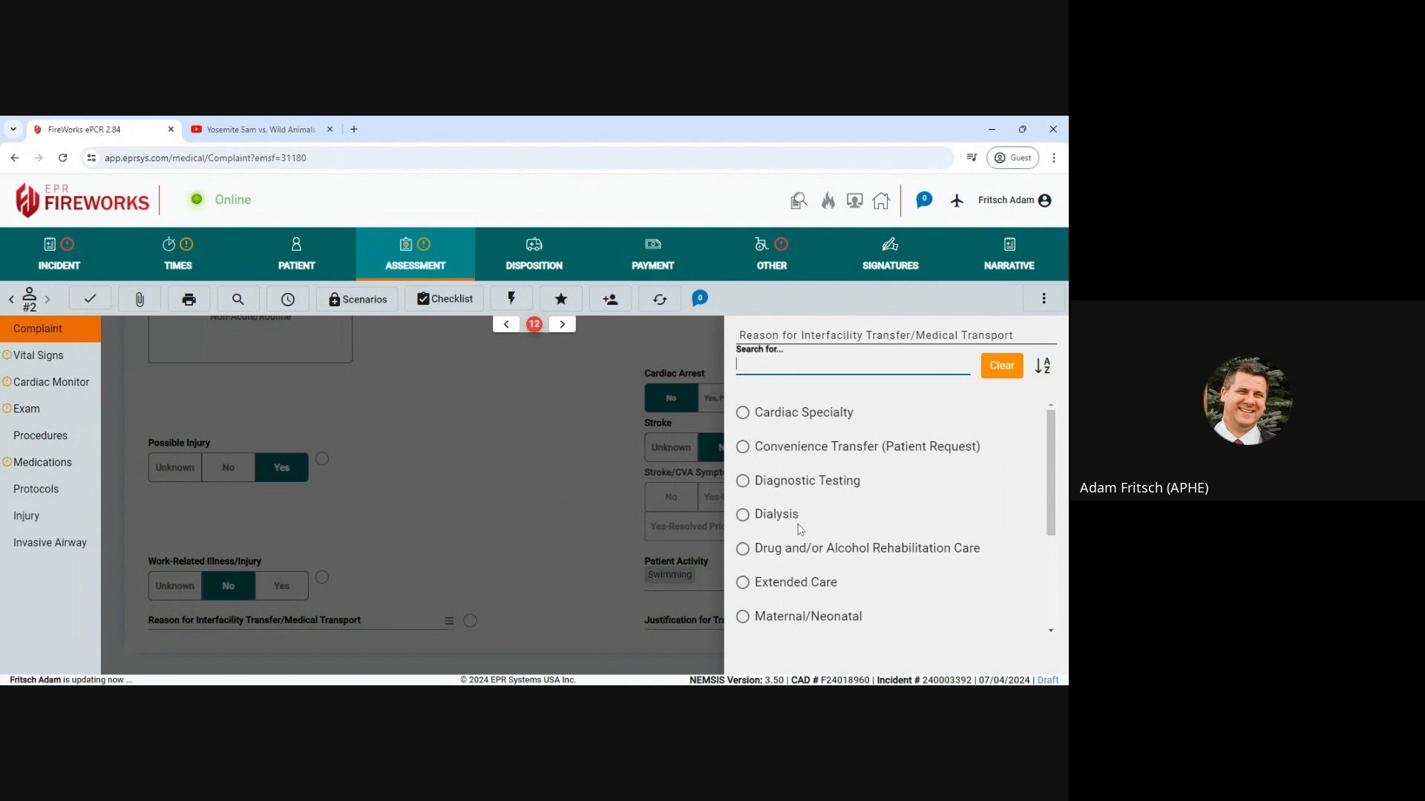
click(540, 576)
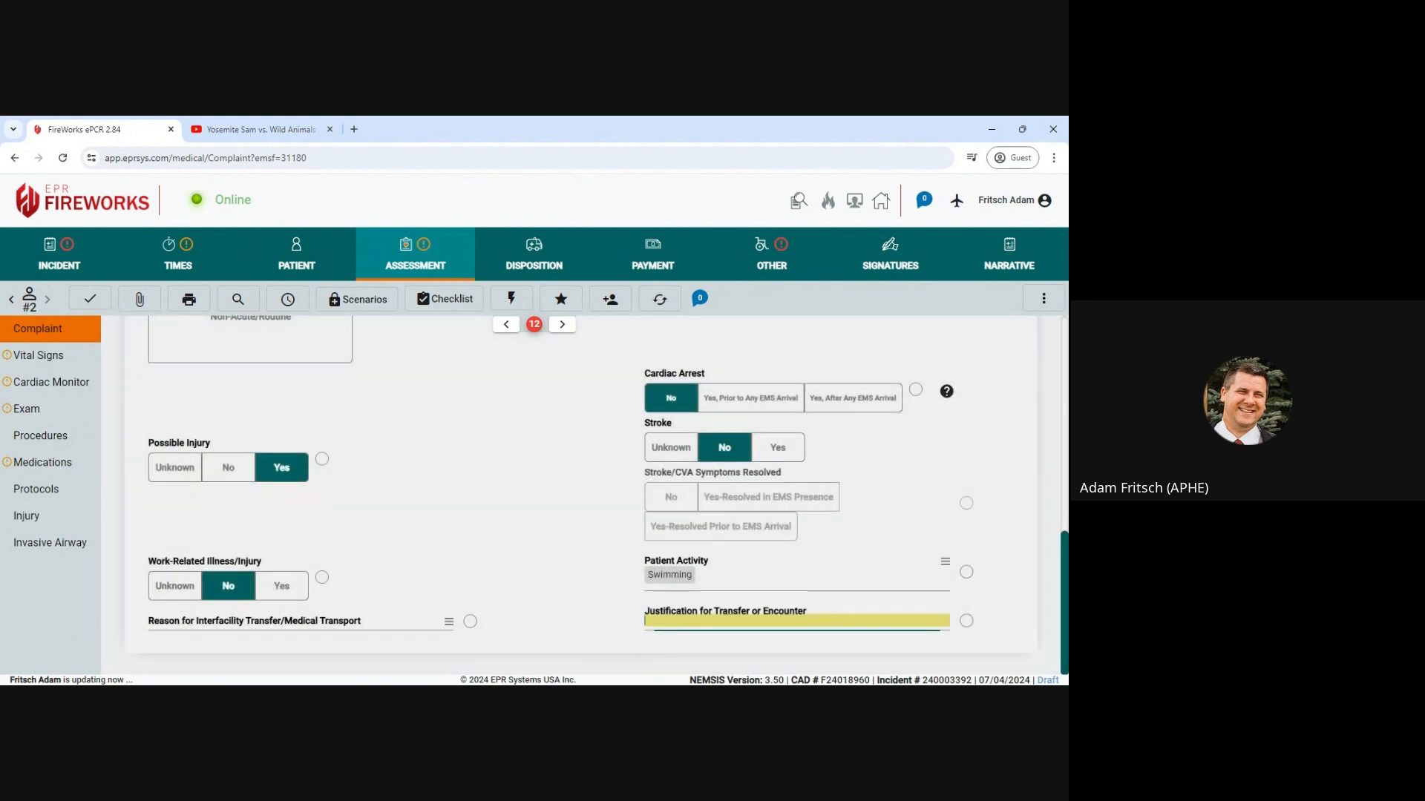
text(Shark Attack)
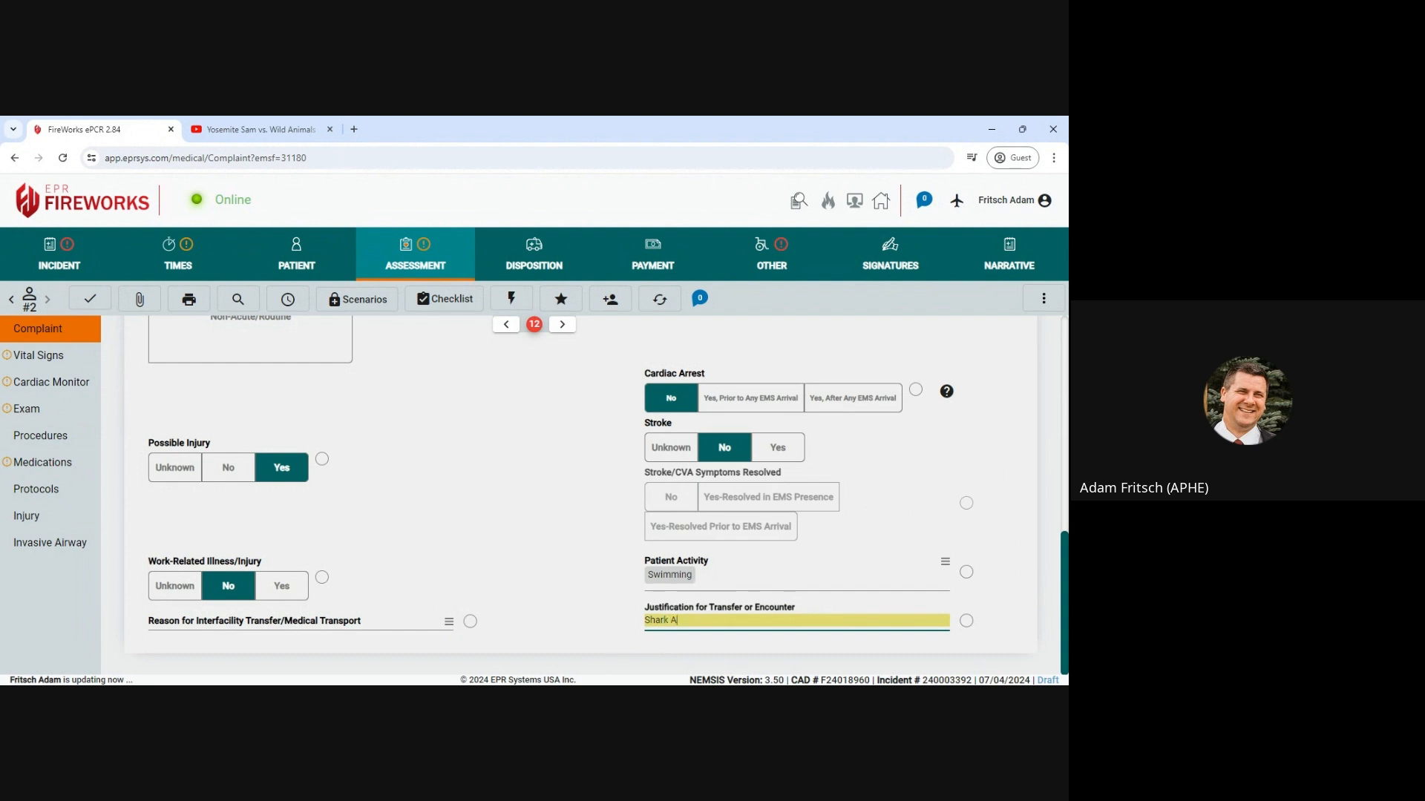
Add a new exam record and mark all of its quick assessments as Normal
click(46, 356)
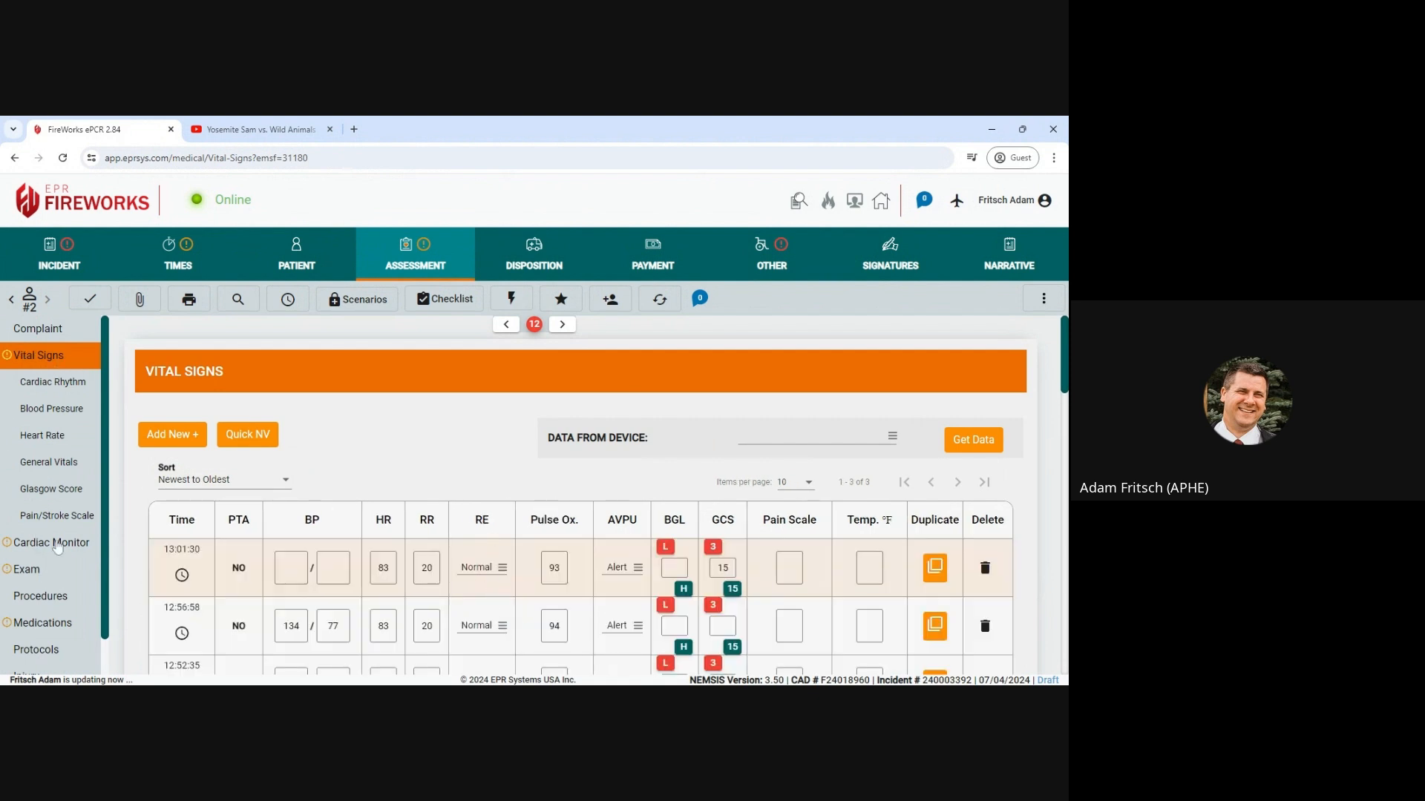
click(21, 573)
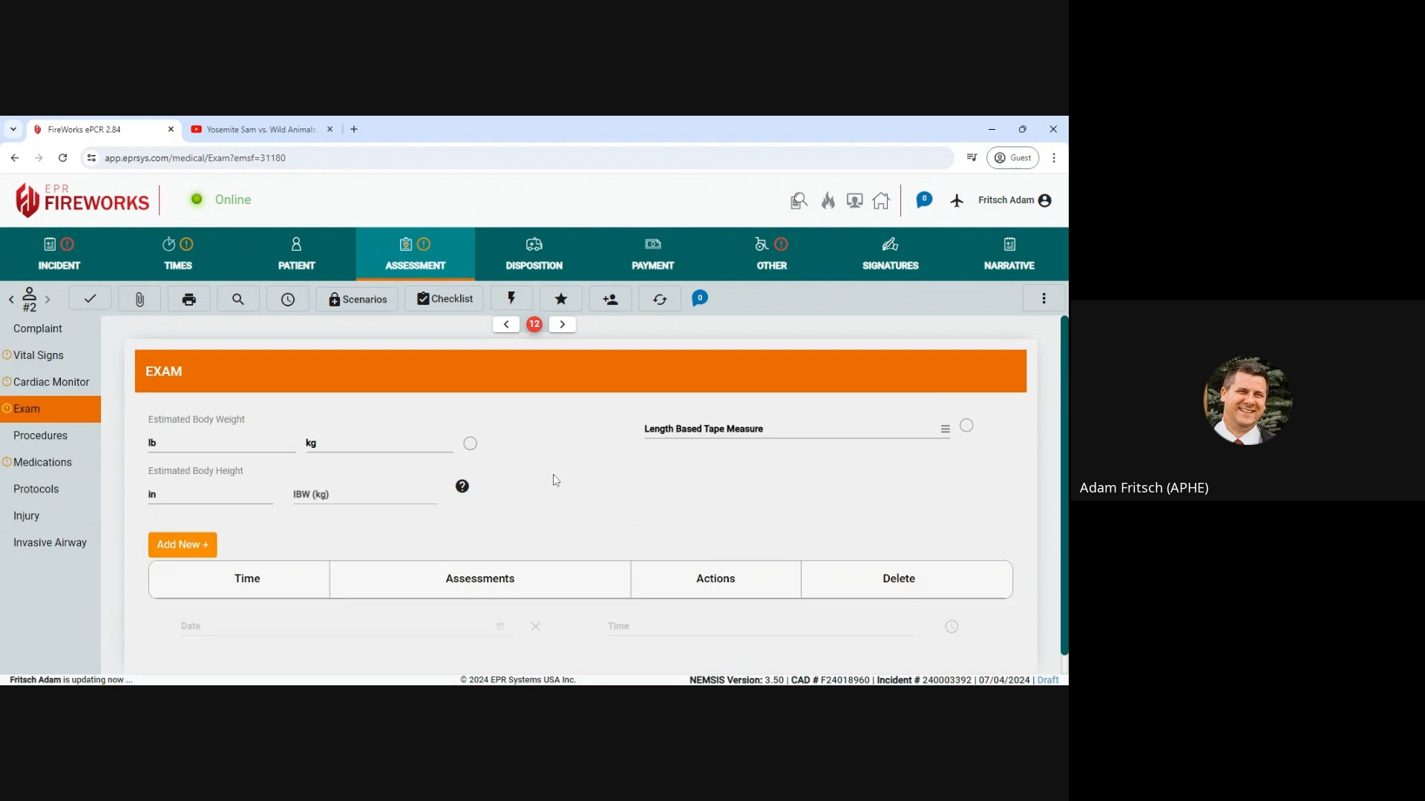
scroll(555, 480, down, 1)
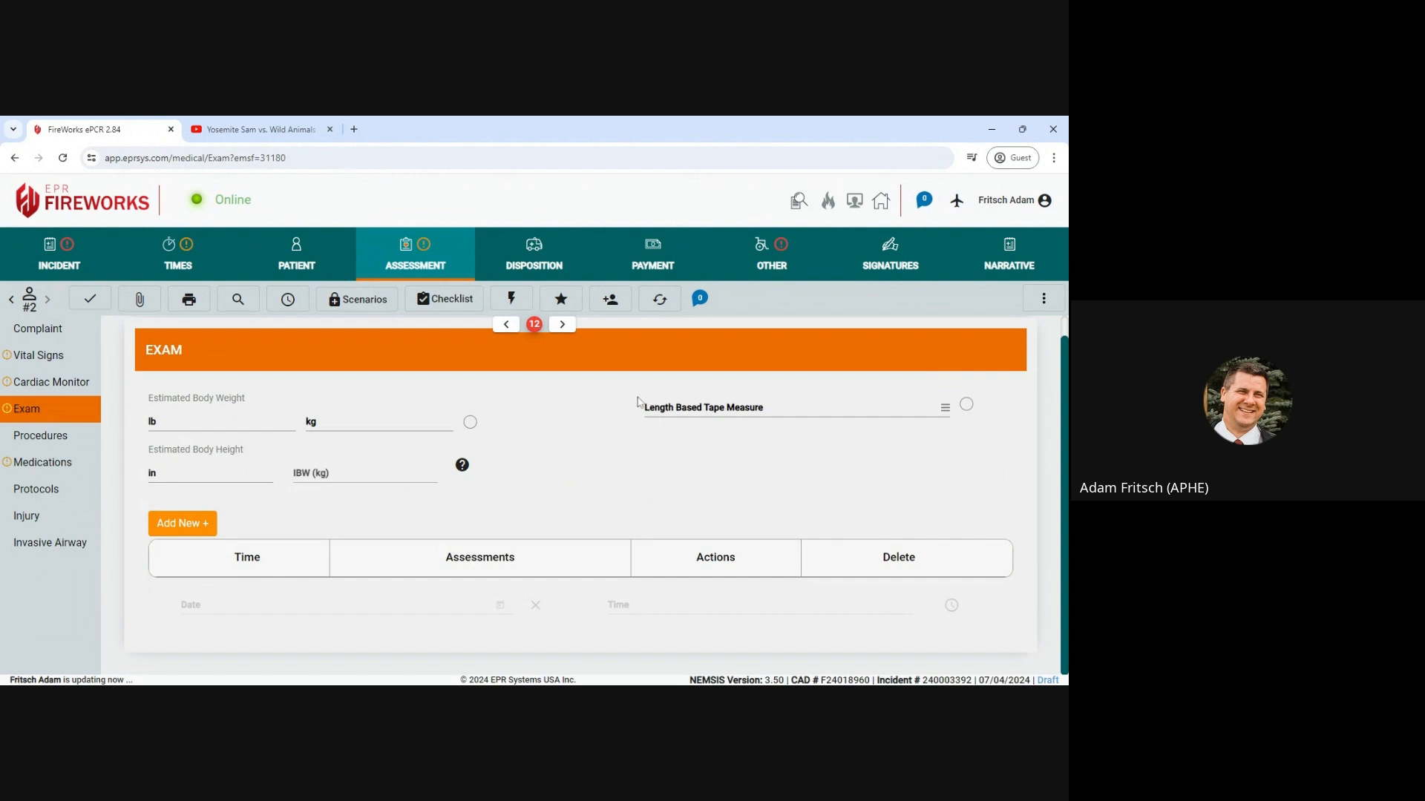
click(175, 525)
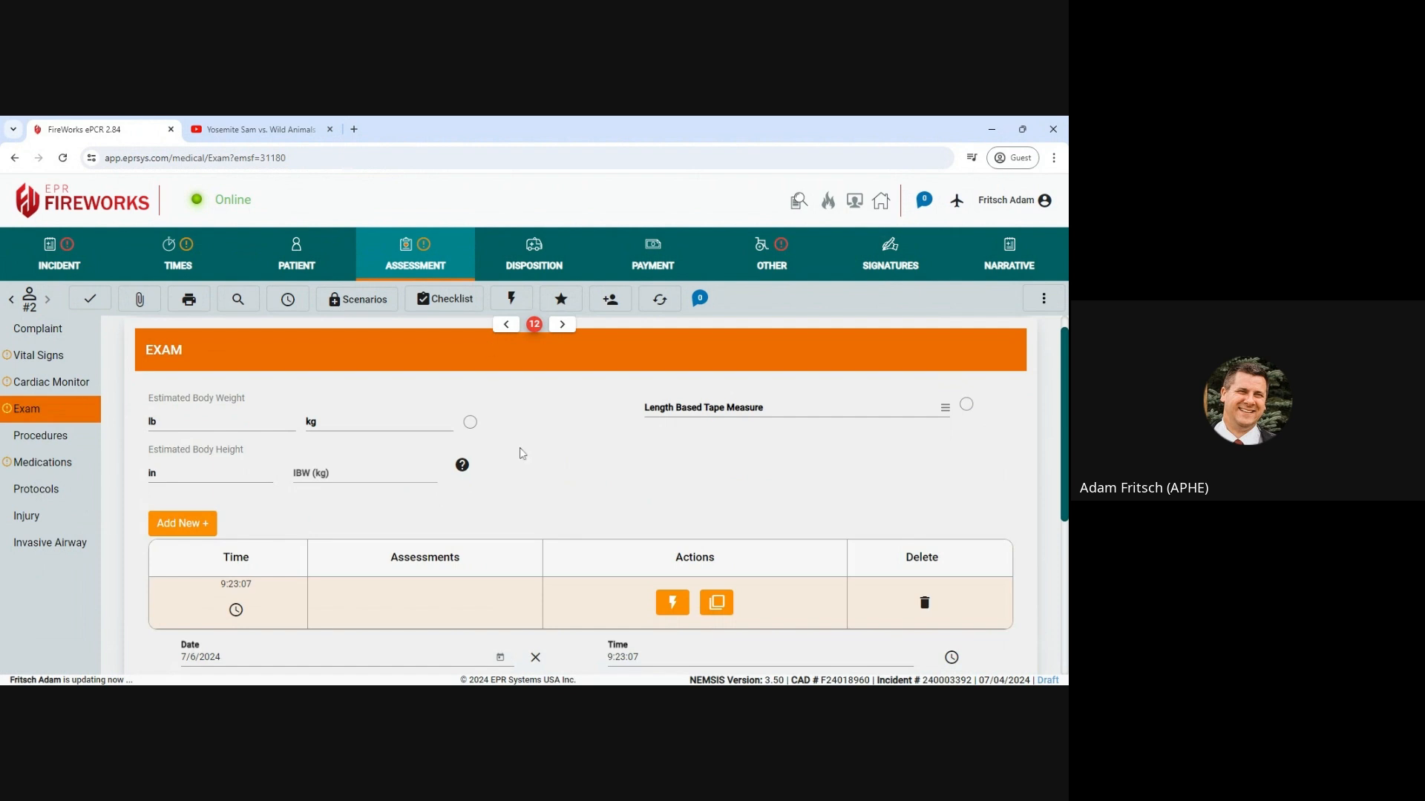
click(672, 603)
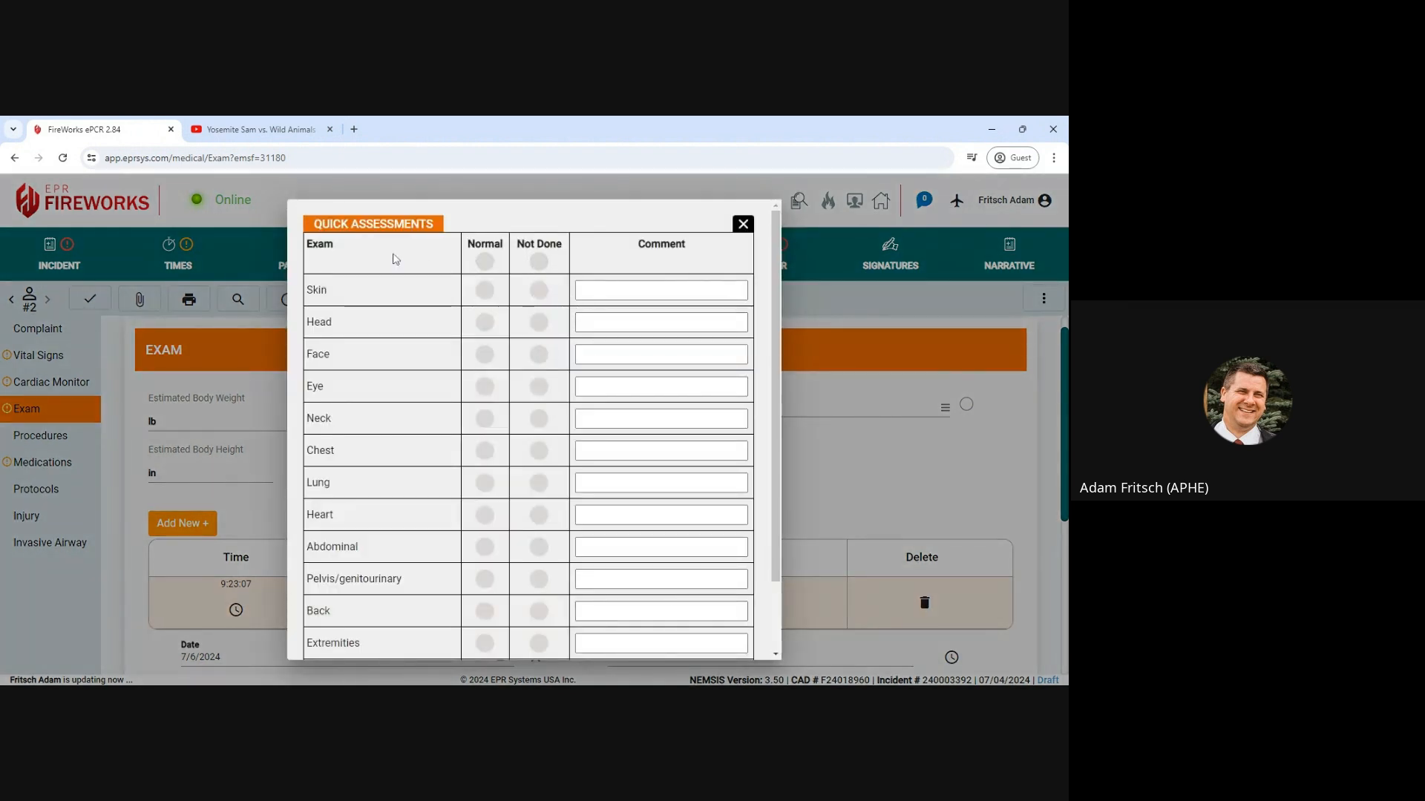
click(485, 261)
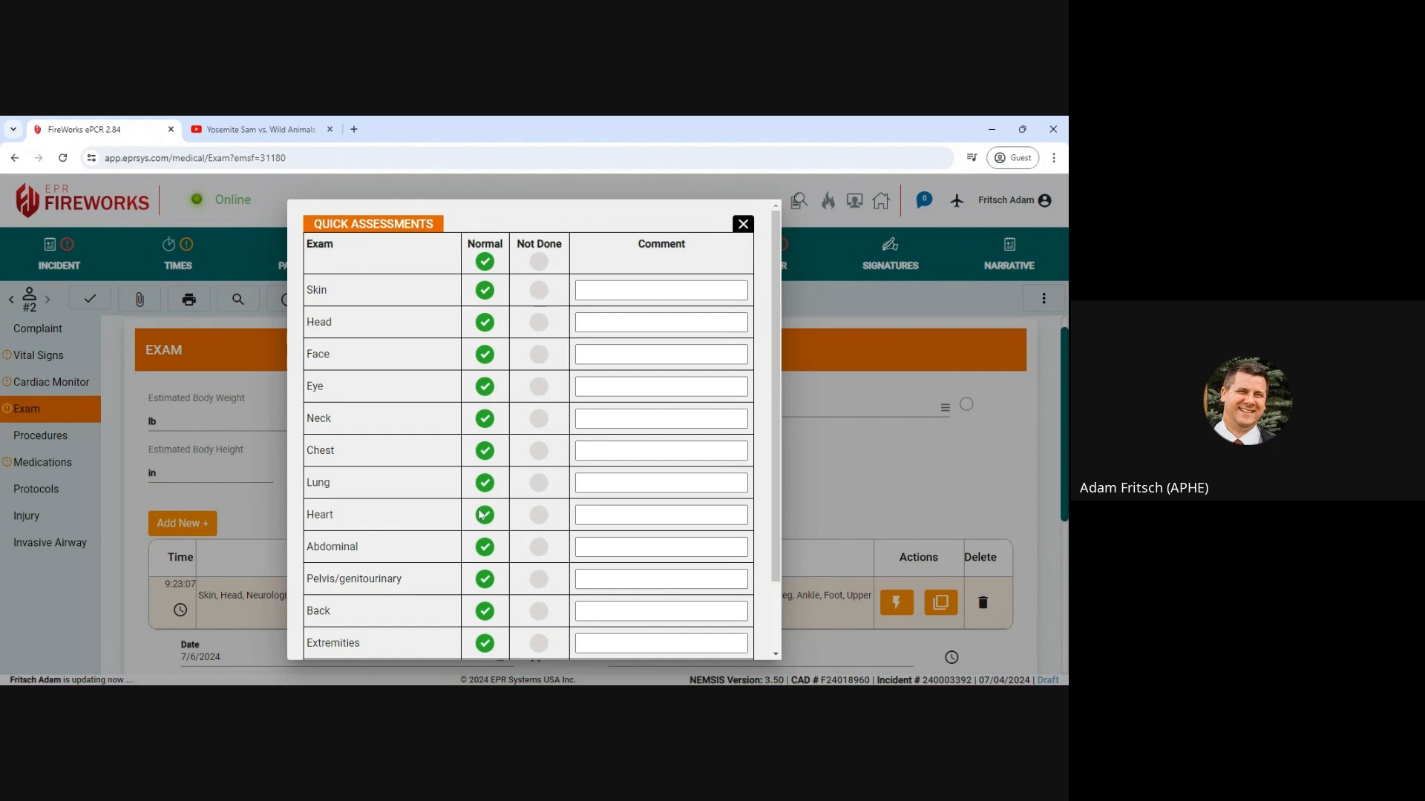
Clear the Normal mark for Extremities in the quick assessments and enter the comment "Shark Bite"
scroll(487, 642, down, 1)
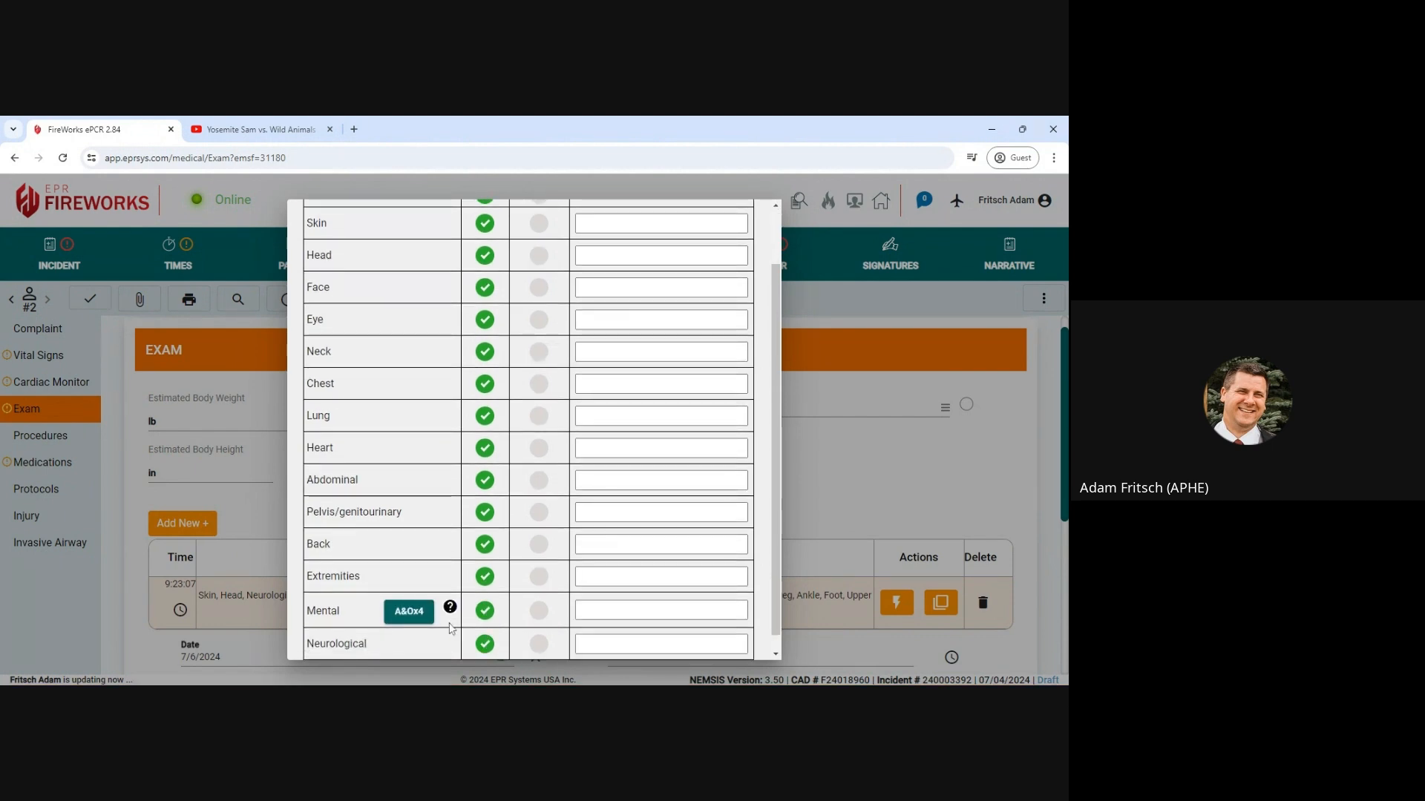
scroll(512, 626, up, 1)
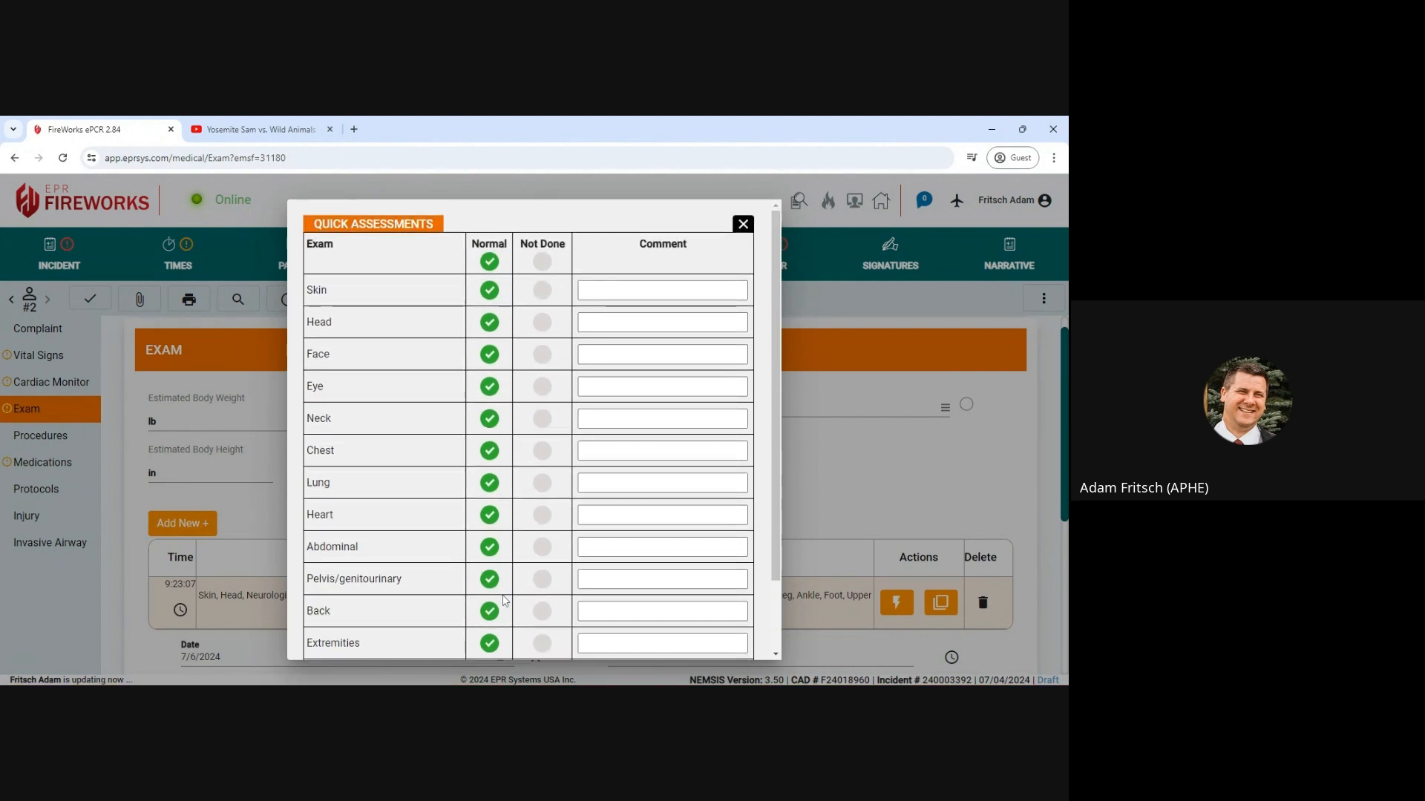
scroll(504, 619, down, 1)
click(488, 578)
click(583, 577)
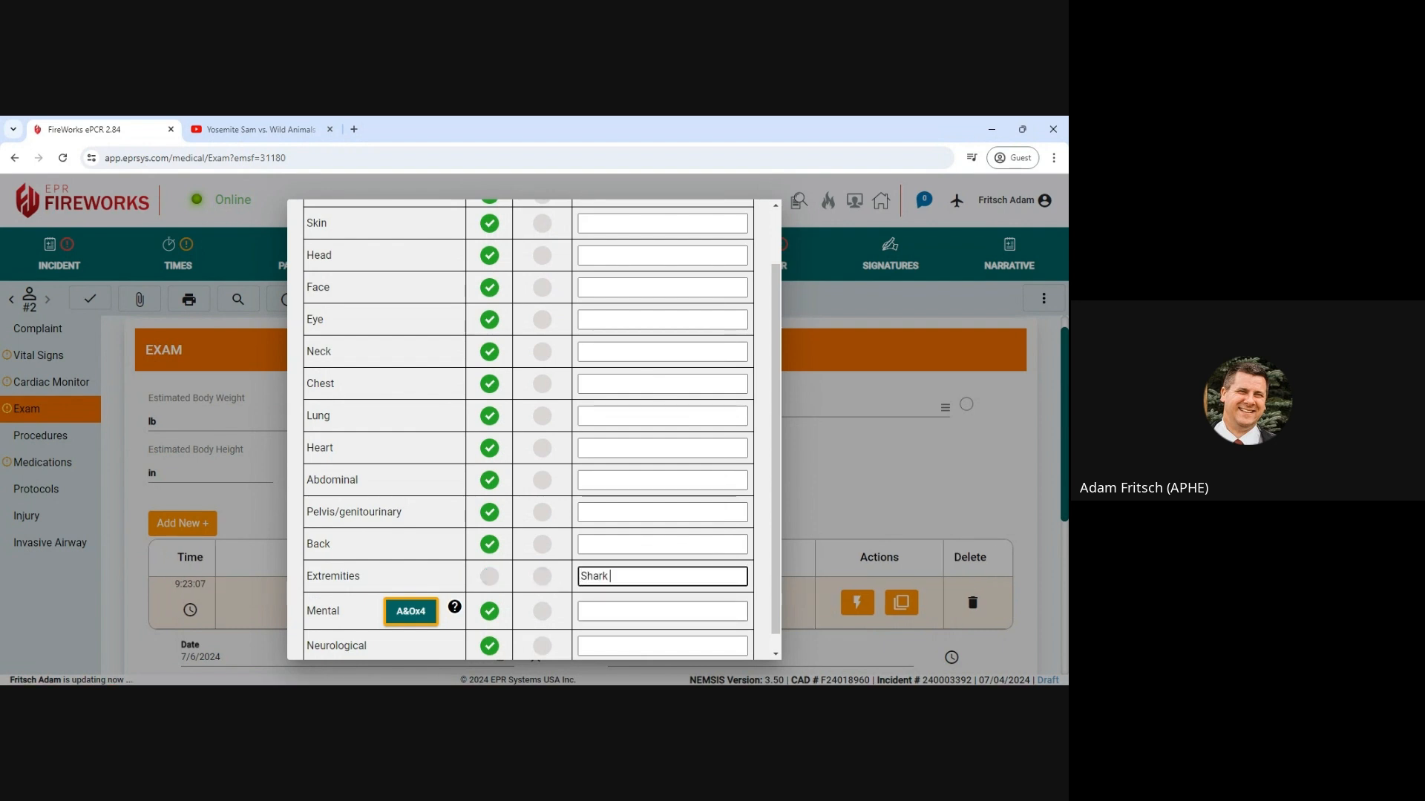
scroll(542, 553, down, 1)
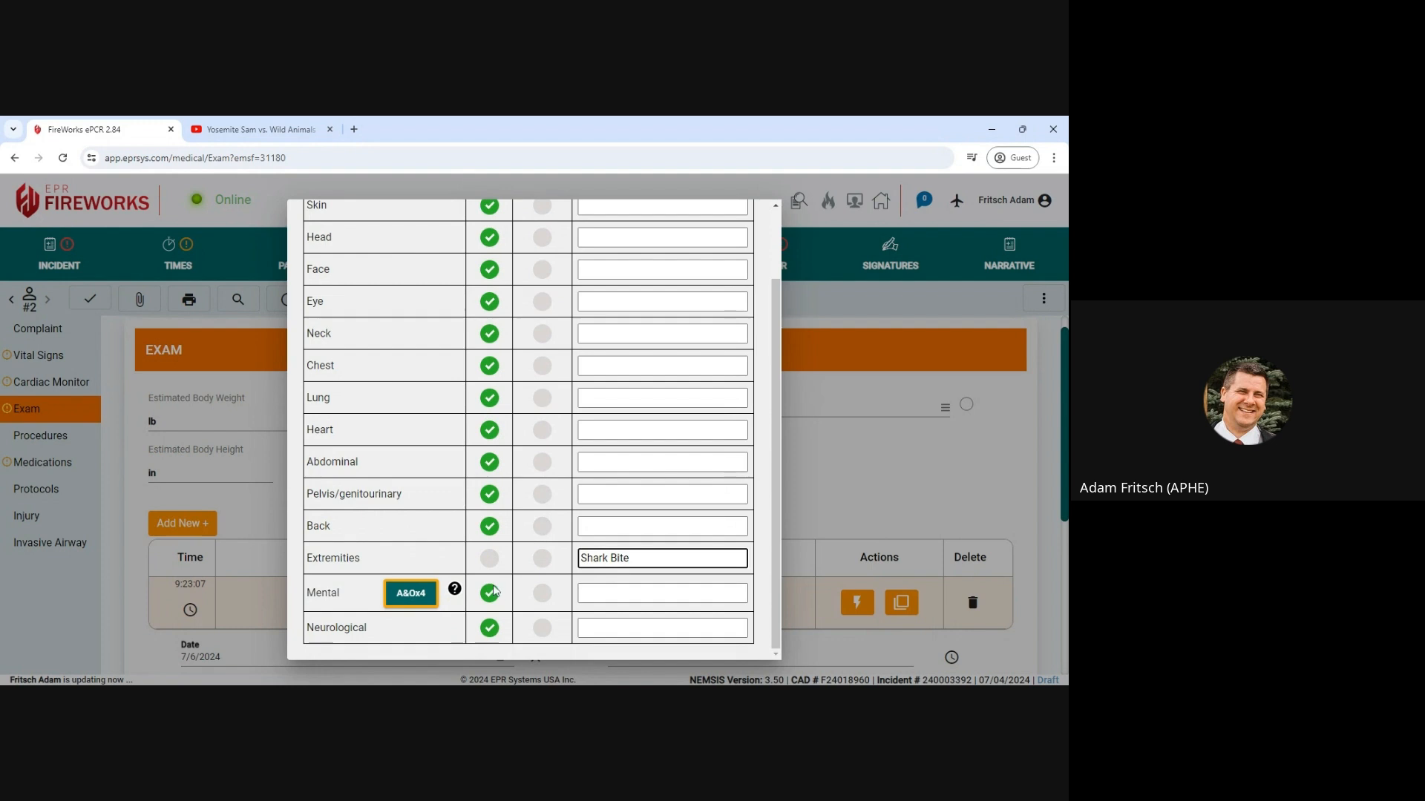
scroll(541, 630, up, 3)
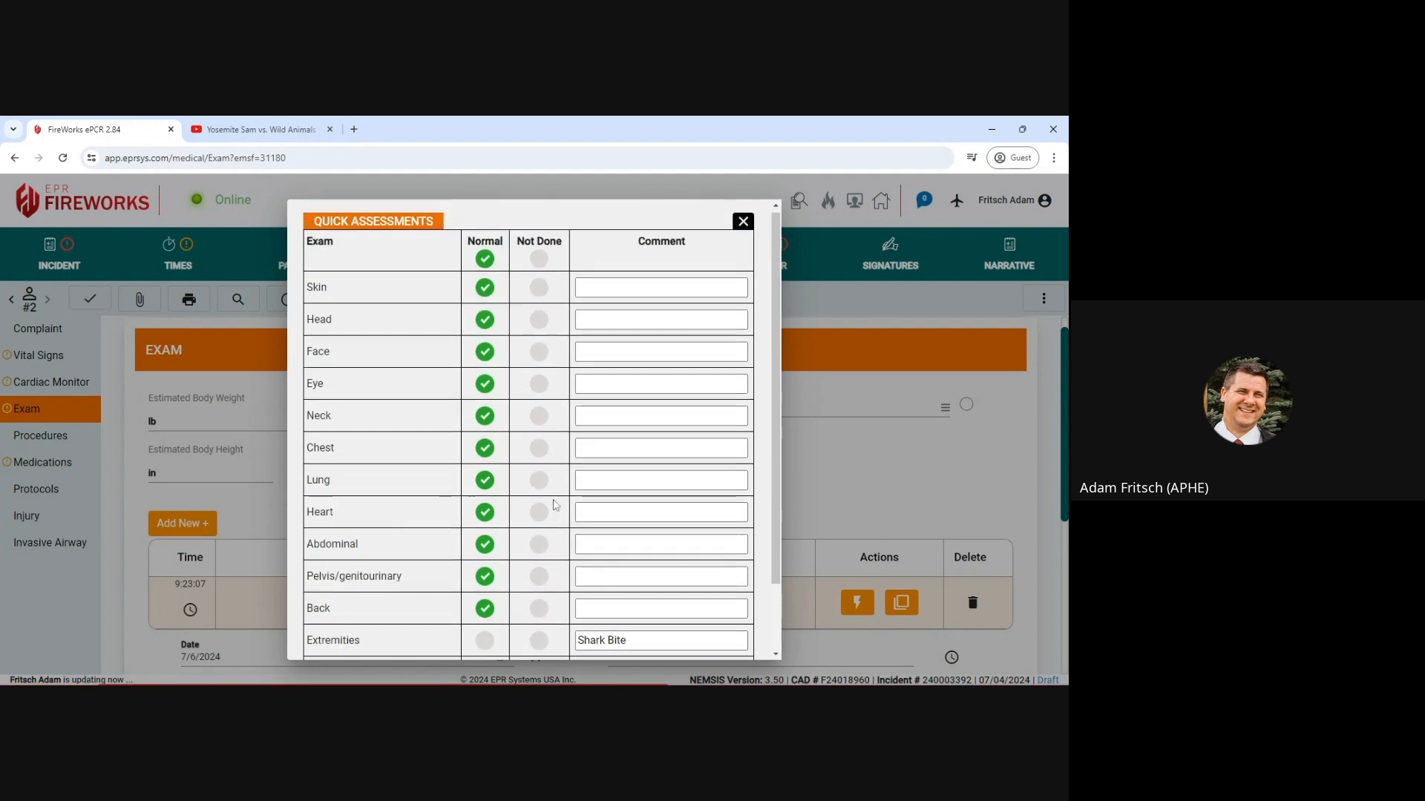
Clear the Normal mark for Neurological, enter the comment "Neuro" and close the quick assessments
scroll(548, 650, down, 2)
click(539, 630)
click(583, 628)
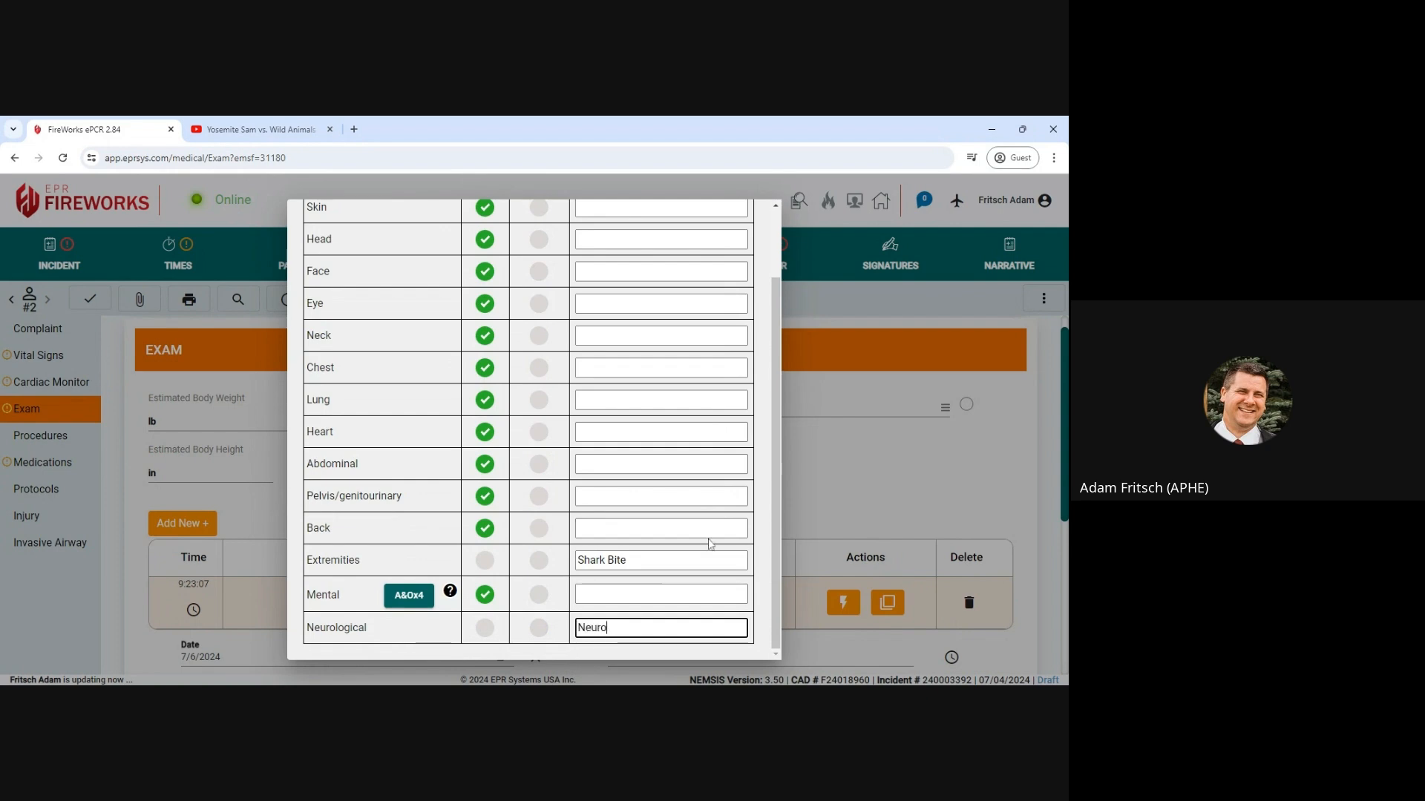
scroll(763, 227, up, 2)
click(743, 224)
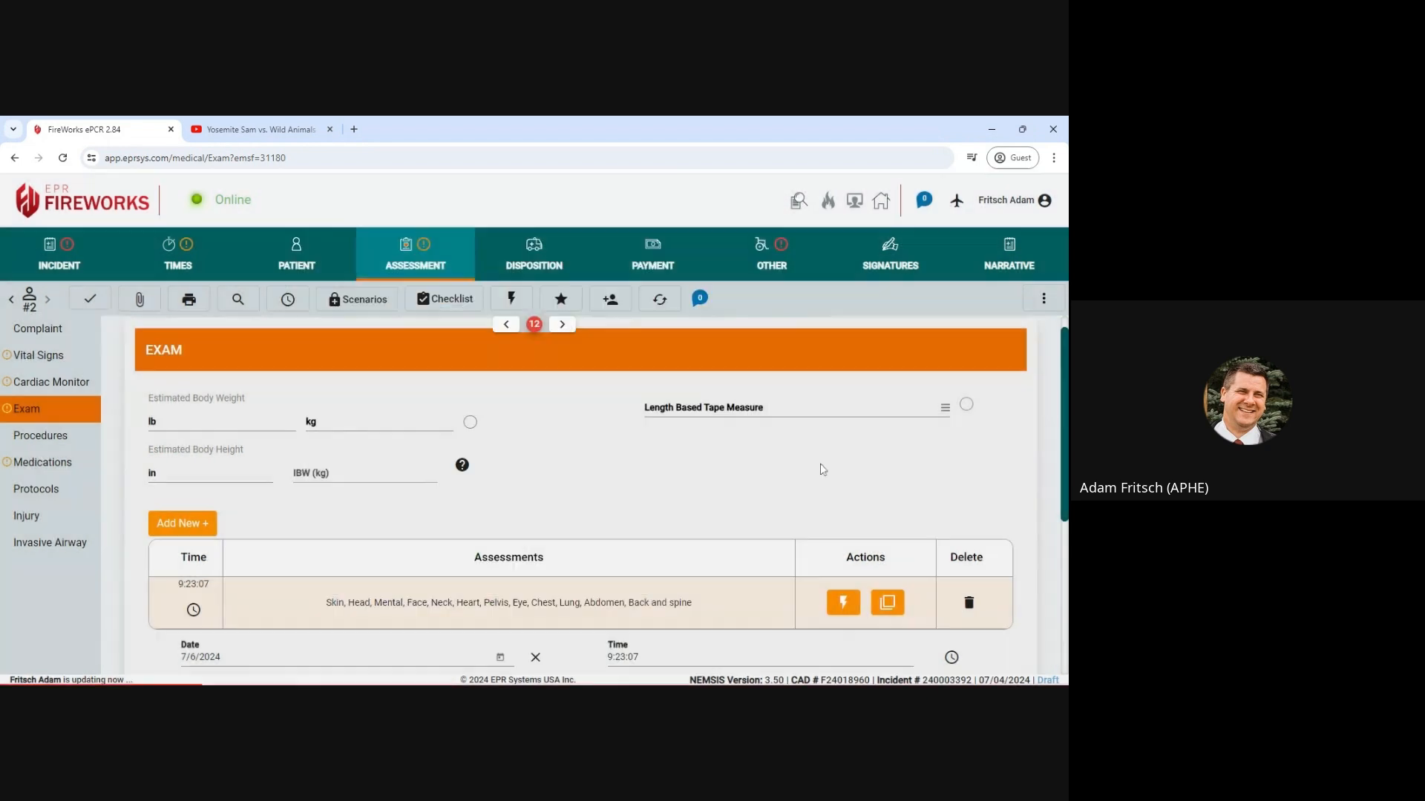
Record Cerebellar Function-Abnormal as the finding of the exam's Neurological assessment
scroll(626, 608, down, 4)
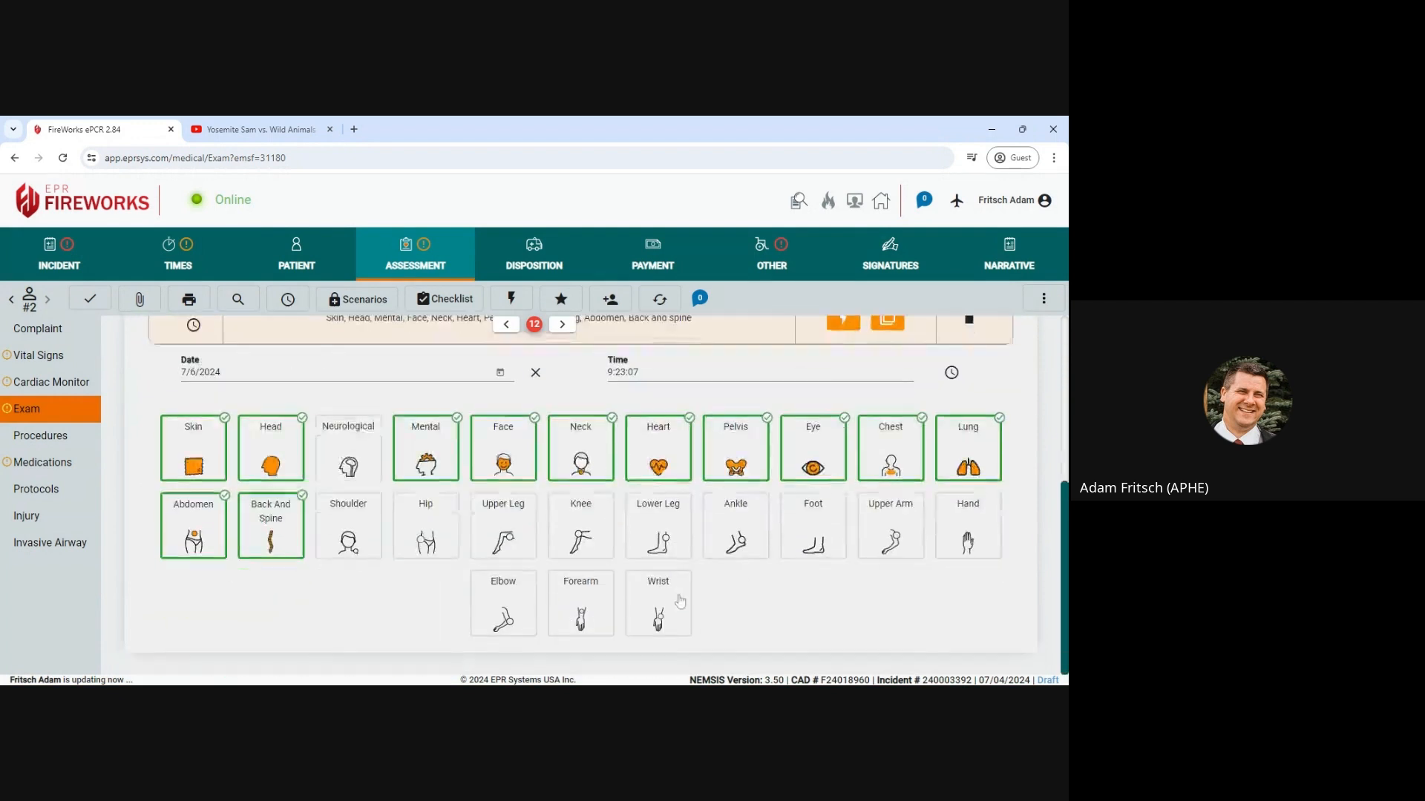
click(359, 459)
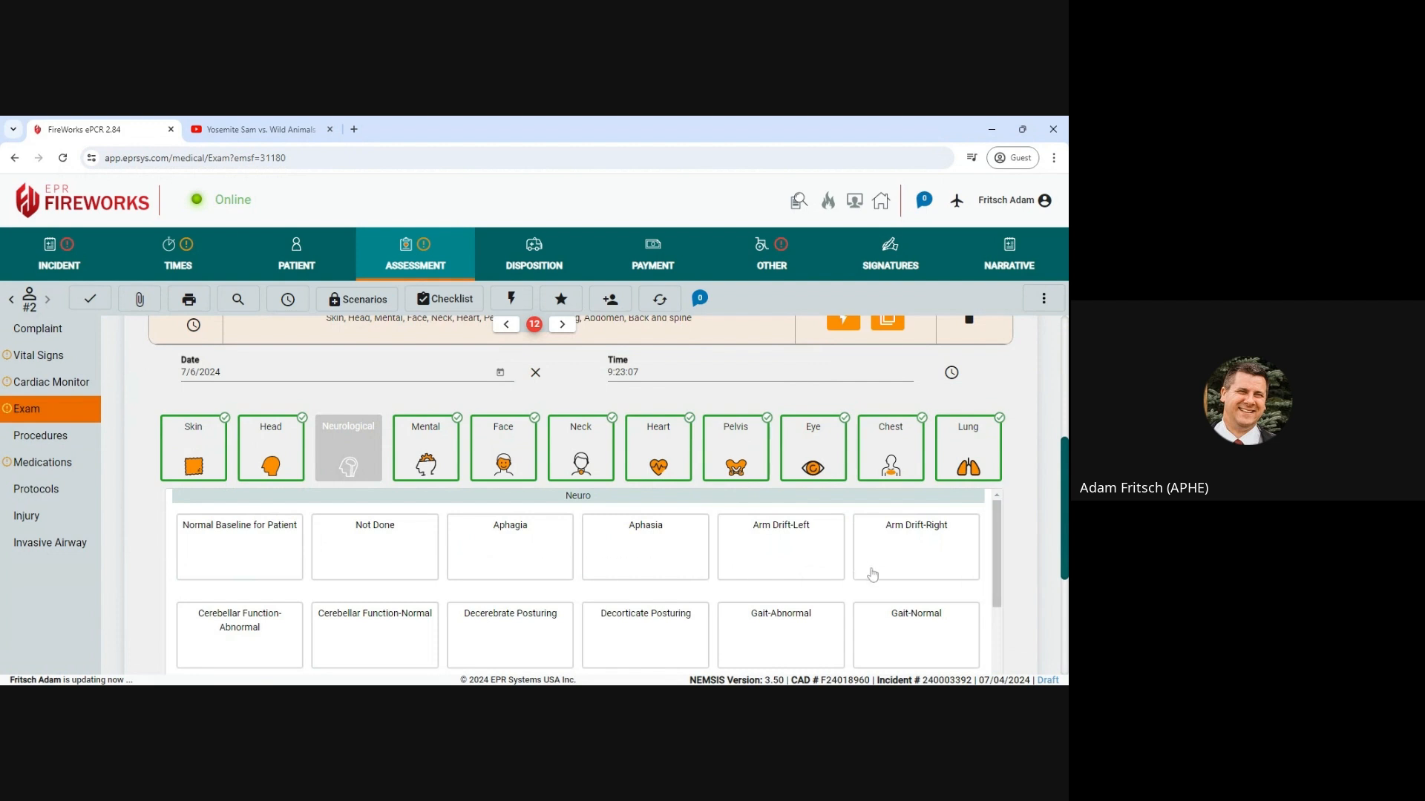
scroll(790, 589, down, 1)
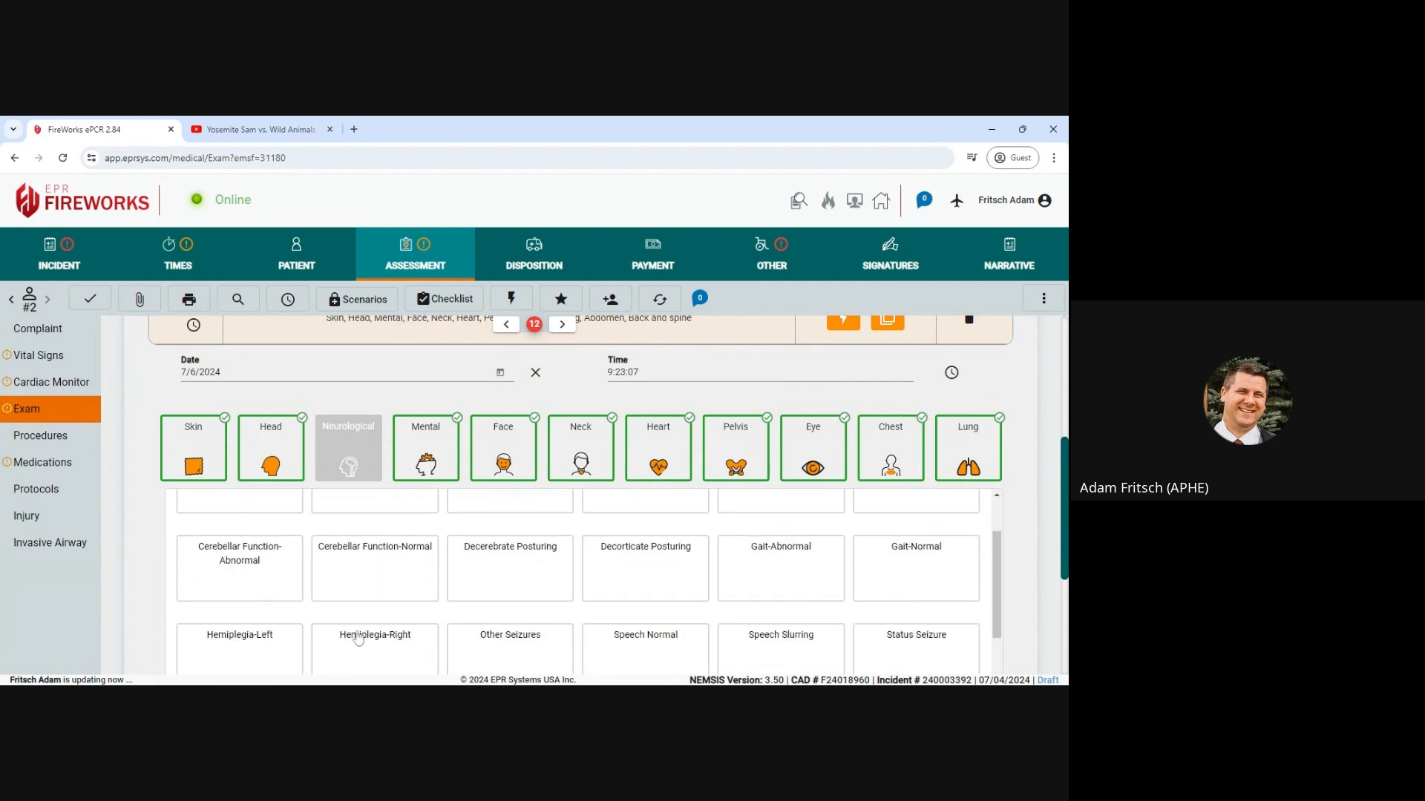
scroll(308, 634, down, 2)
click(251, 516)
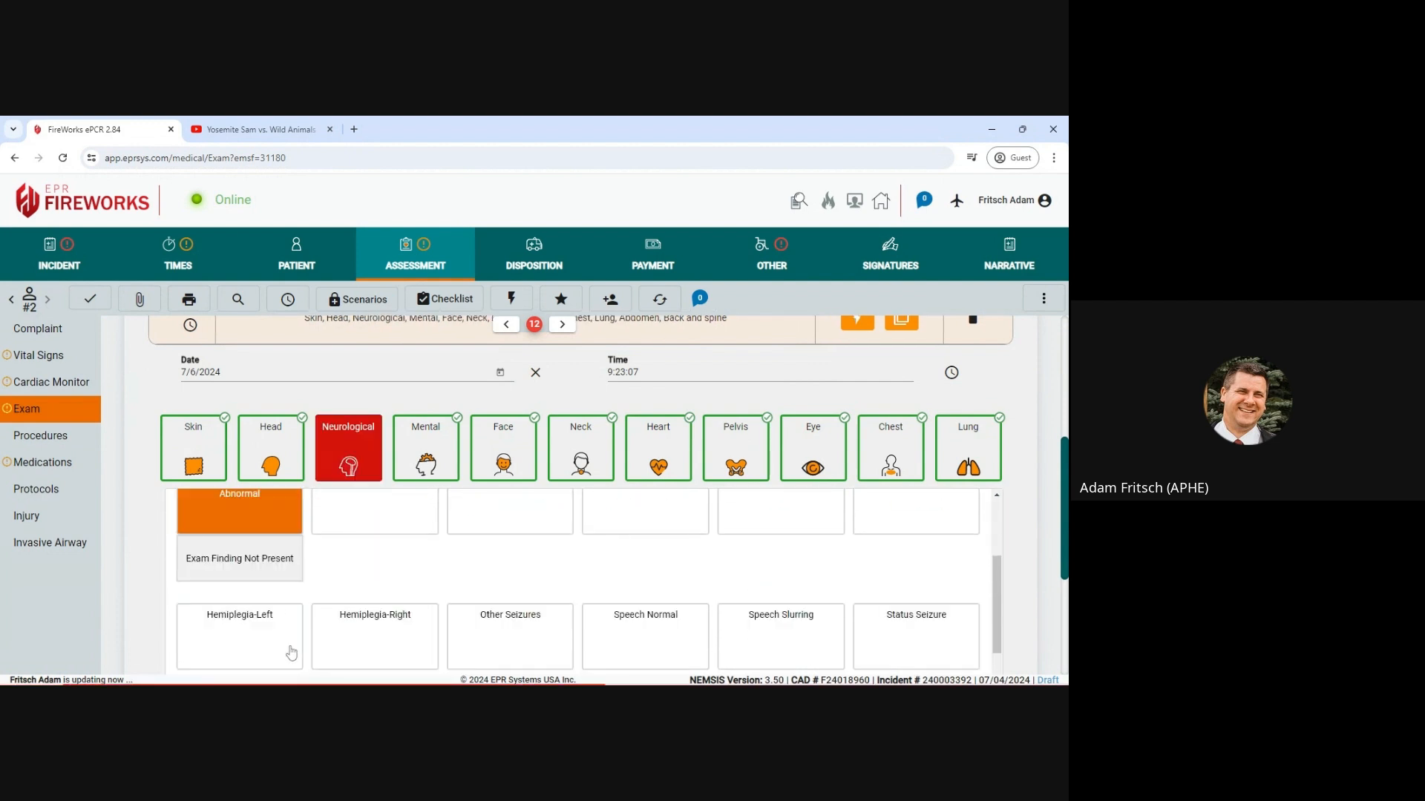
scroll(920, 619, down, 2)
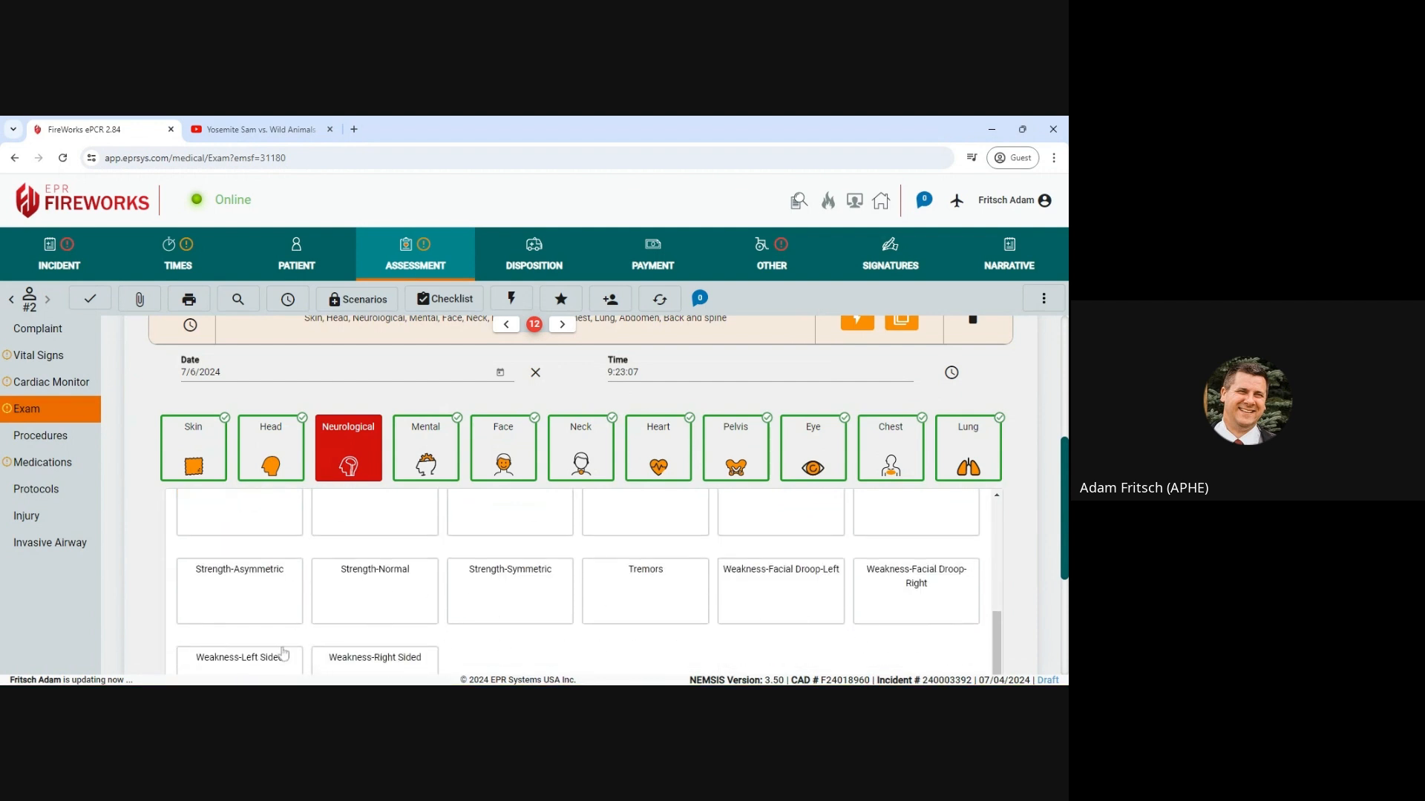
scroll(1021, 534, down, 3)
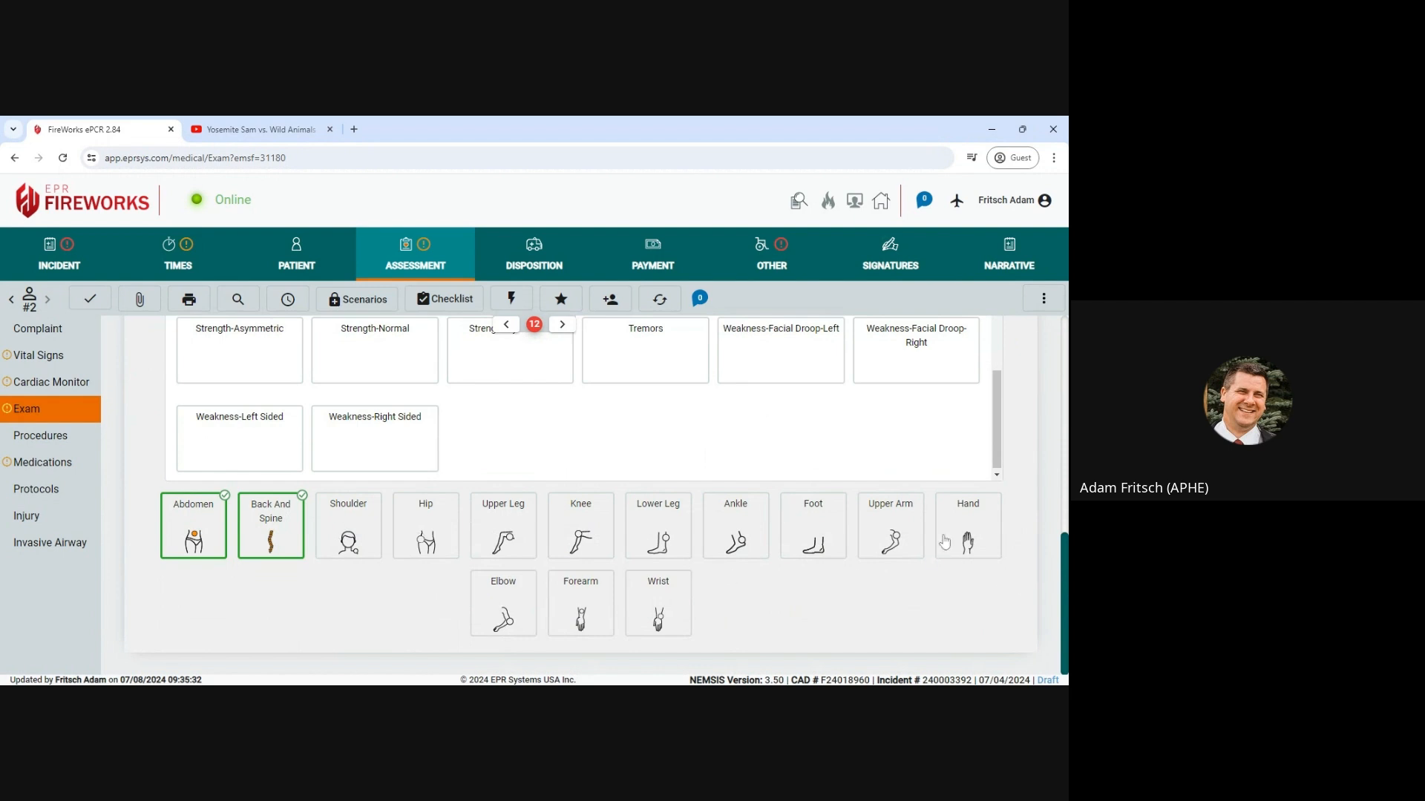
scroll(1023, 525, up, 5)
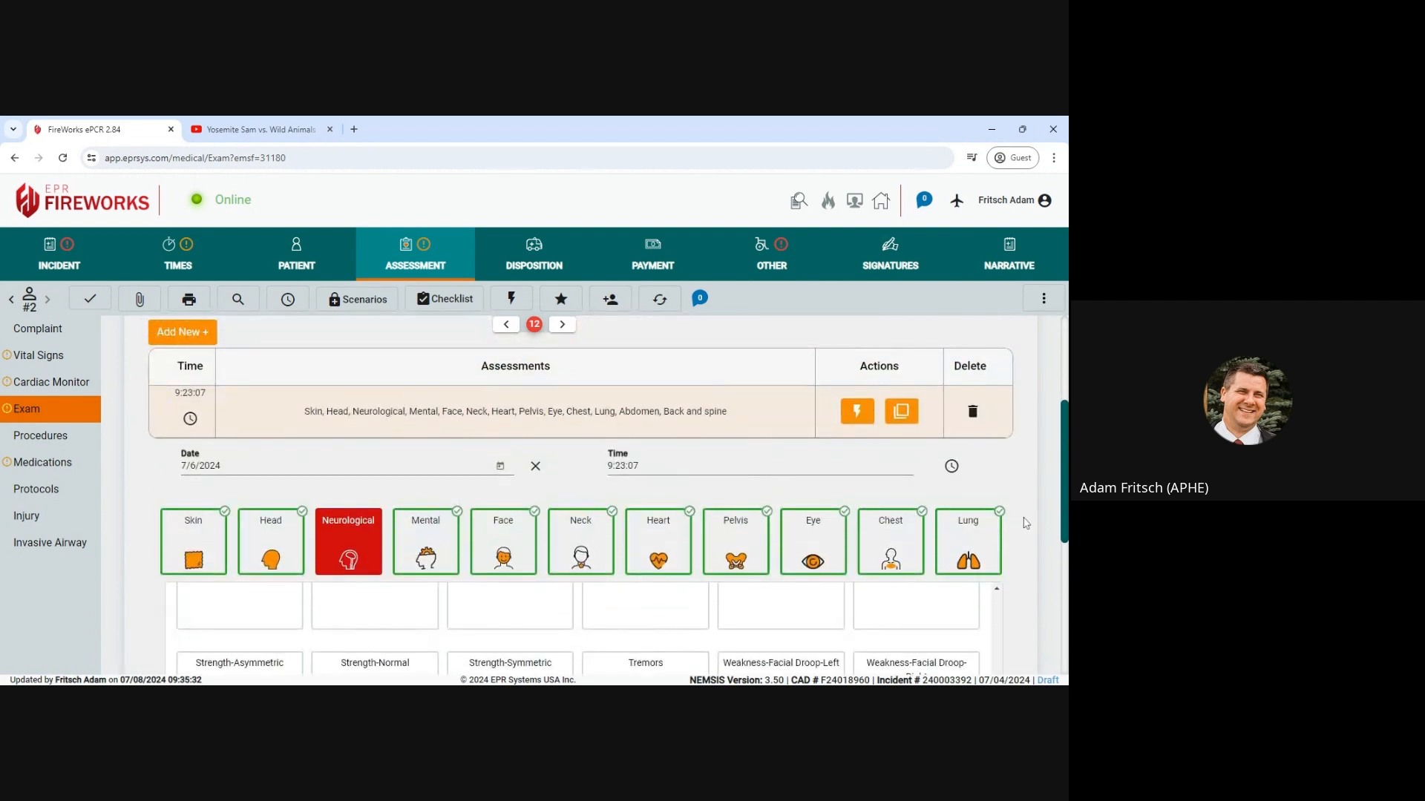
scroll(1024, 523, up, 2)
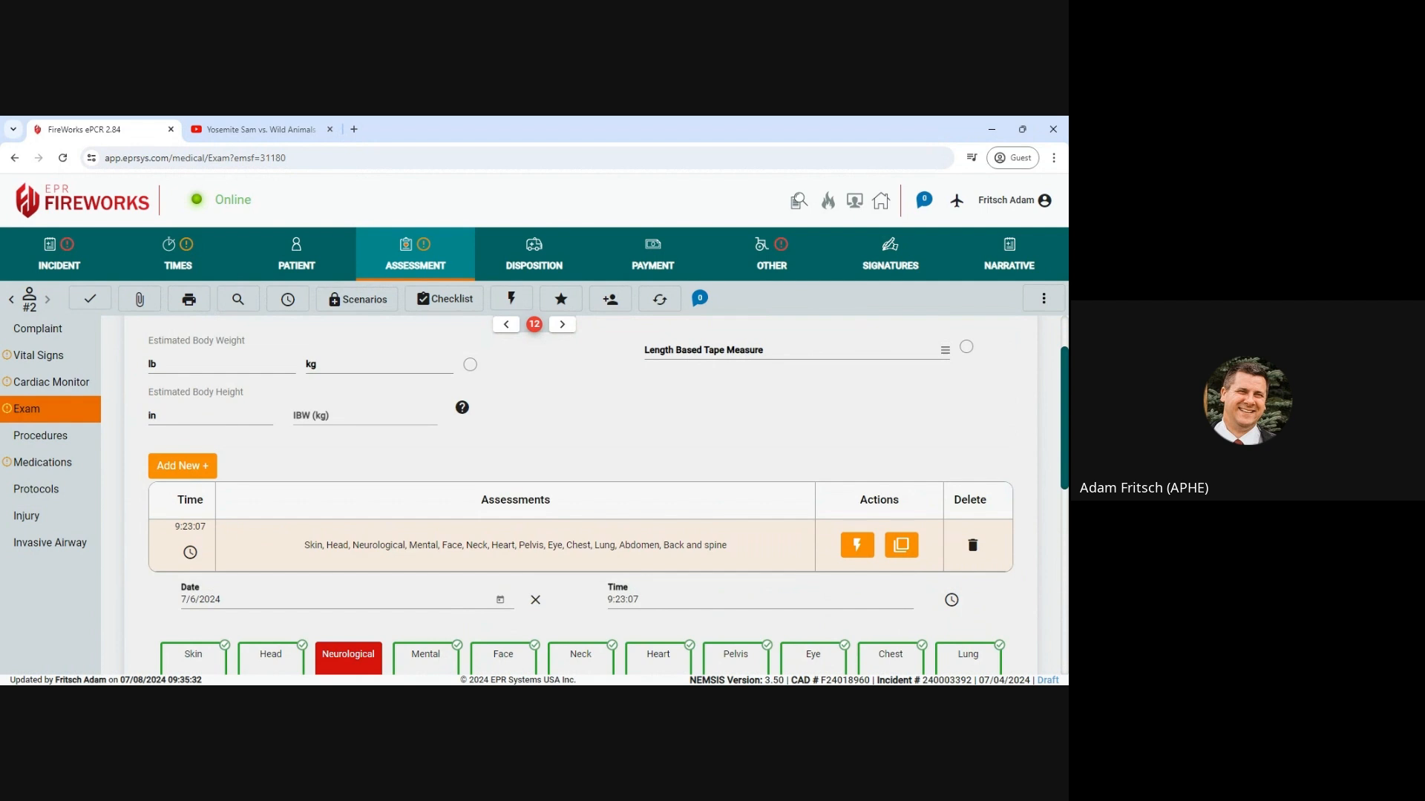
Add a new procedure, Adult continuous physical assessment (procedure), with Protocol (Standing Order) as its authorization
click(53, 446)
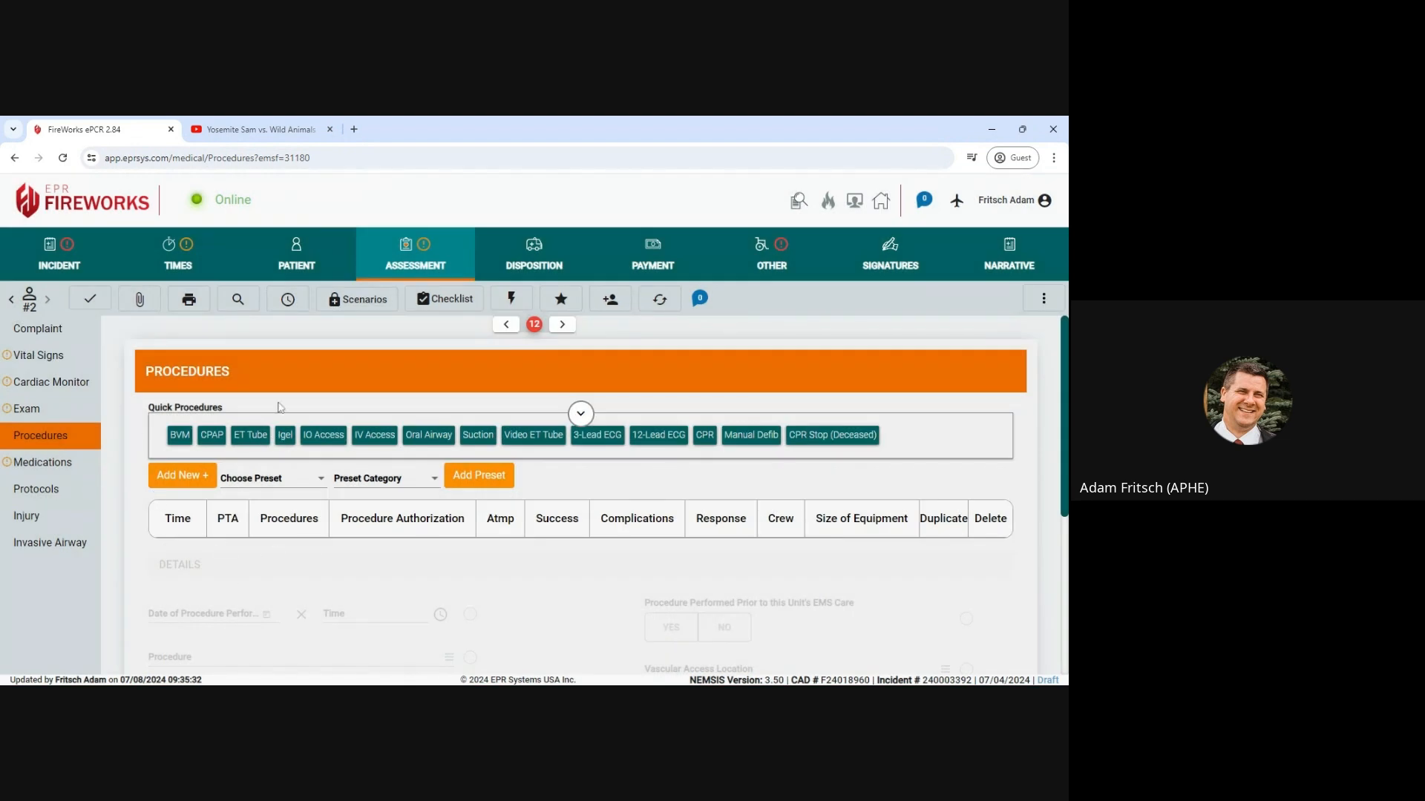
click(185, 478)
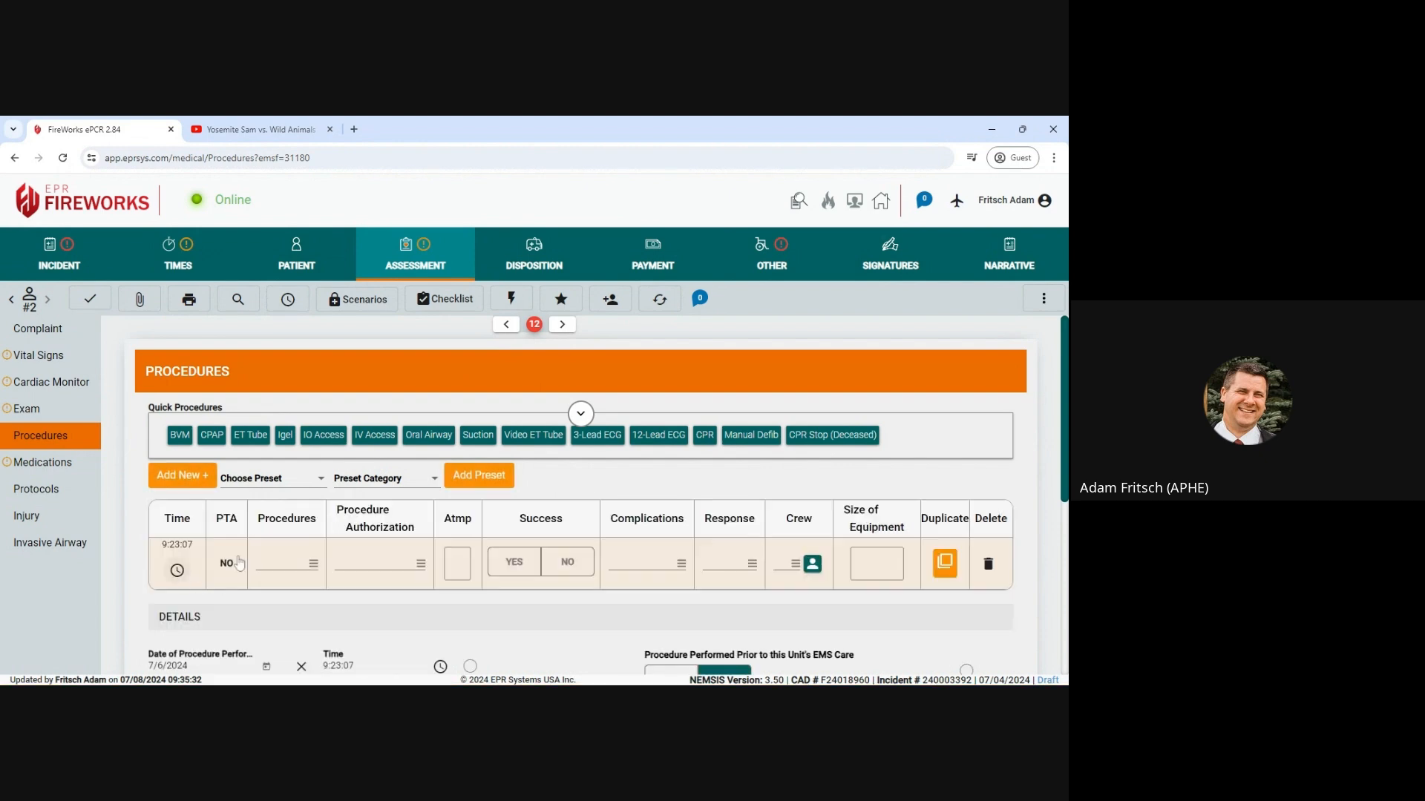
click(267, 566)
text(asses)
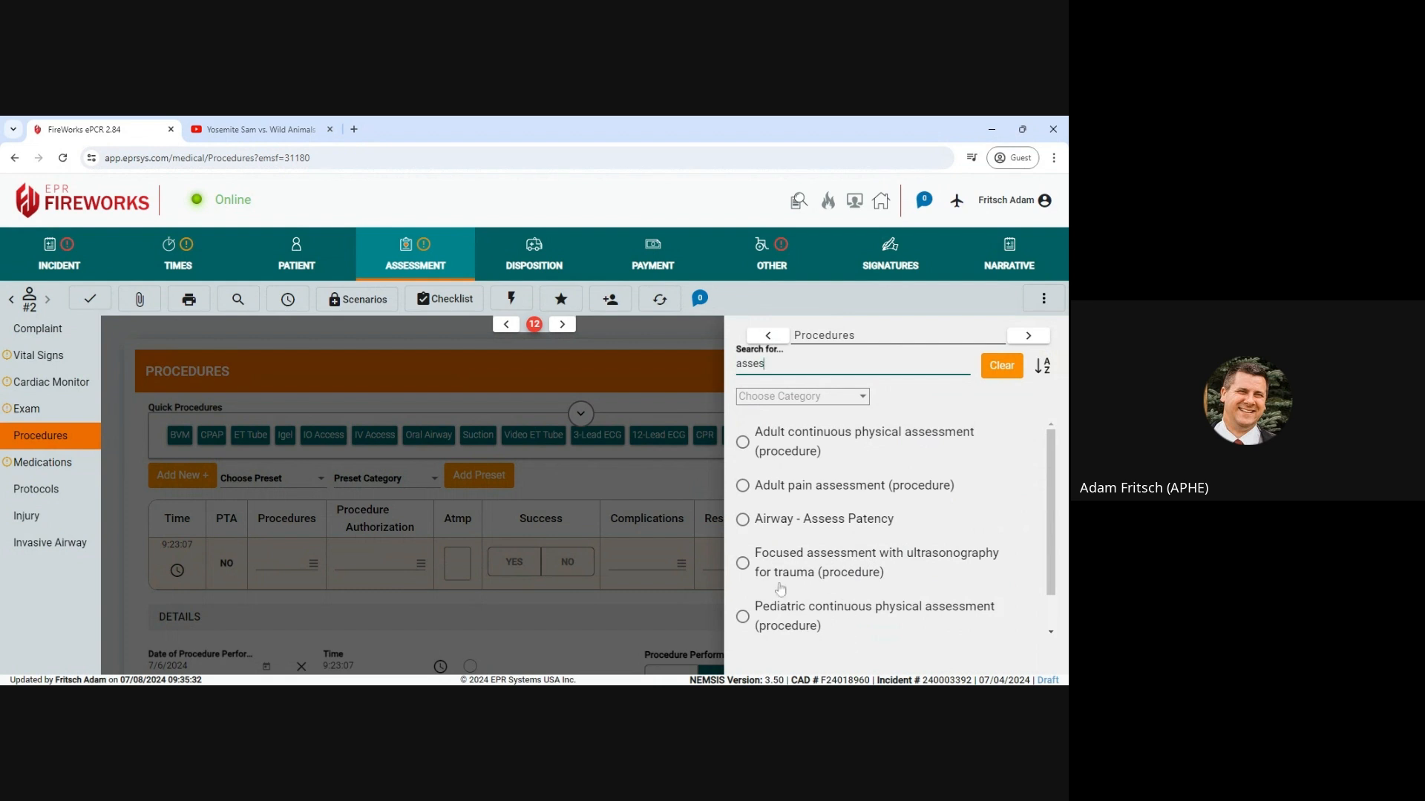
click(790, 443)
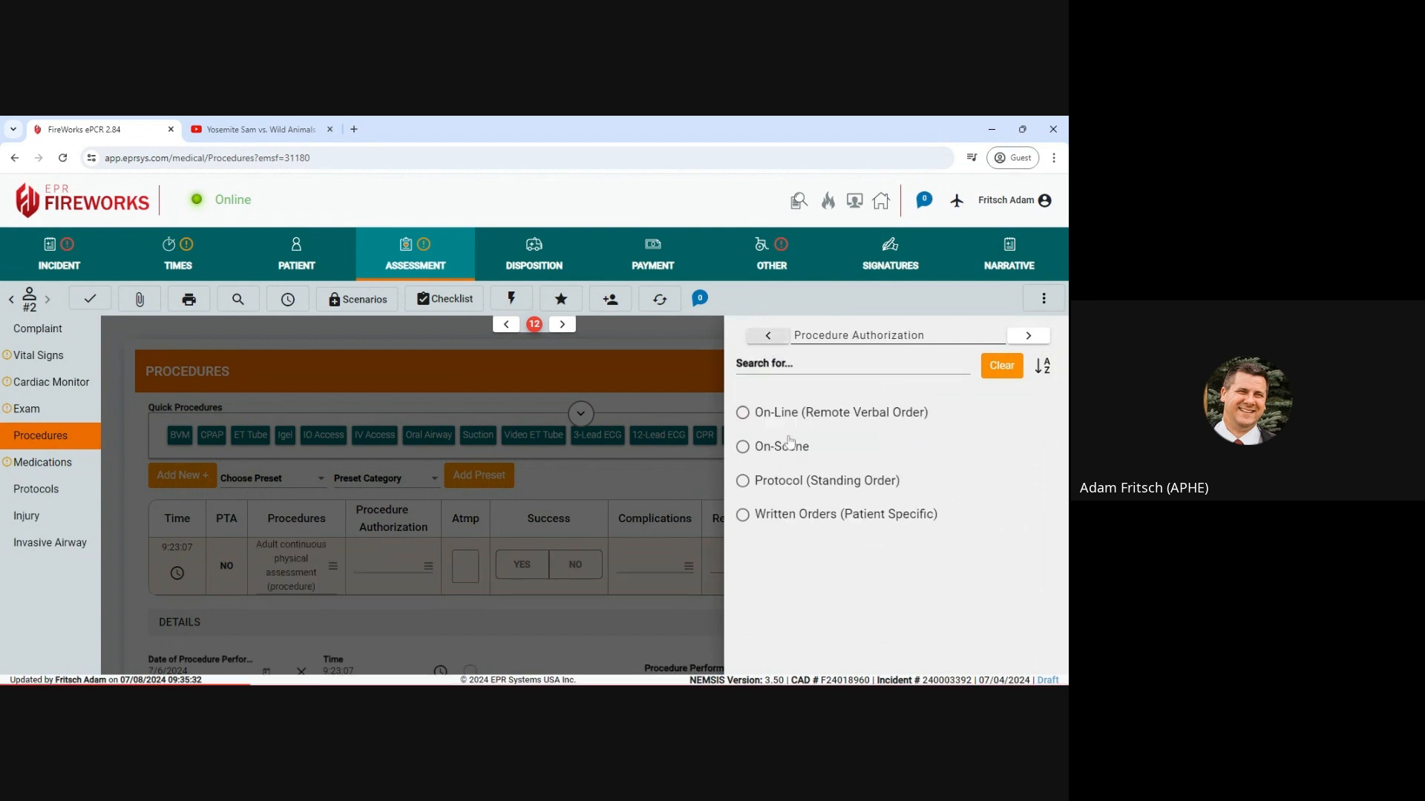
click(788, 481)
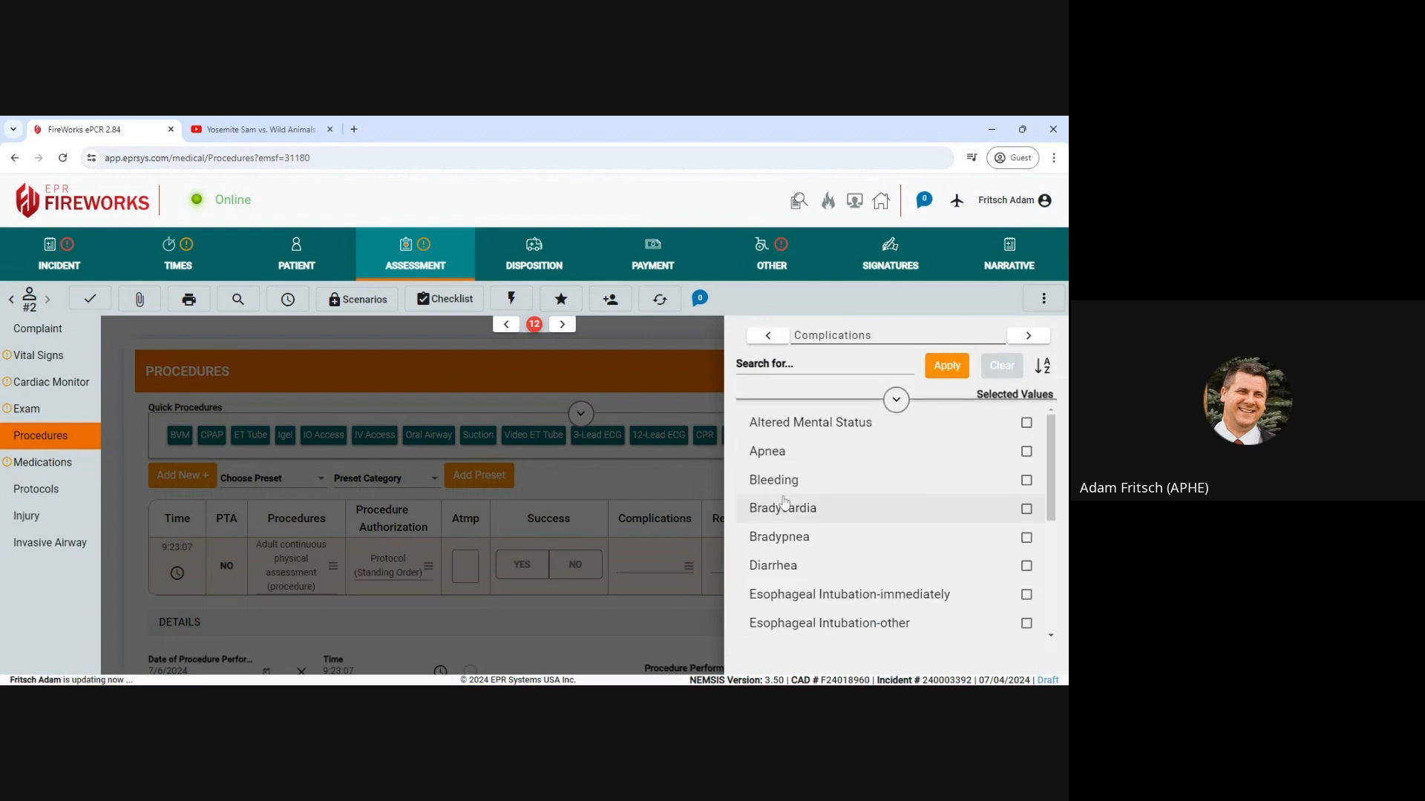
Set the physical assessment's Complications to None and Response to Unchanged, and assign the listed crew member
click(797, 364)
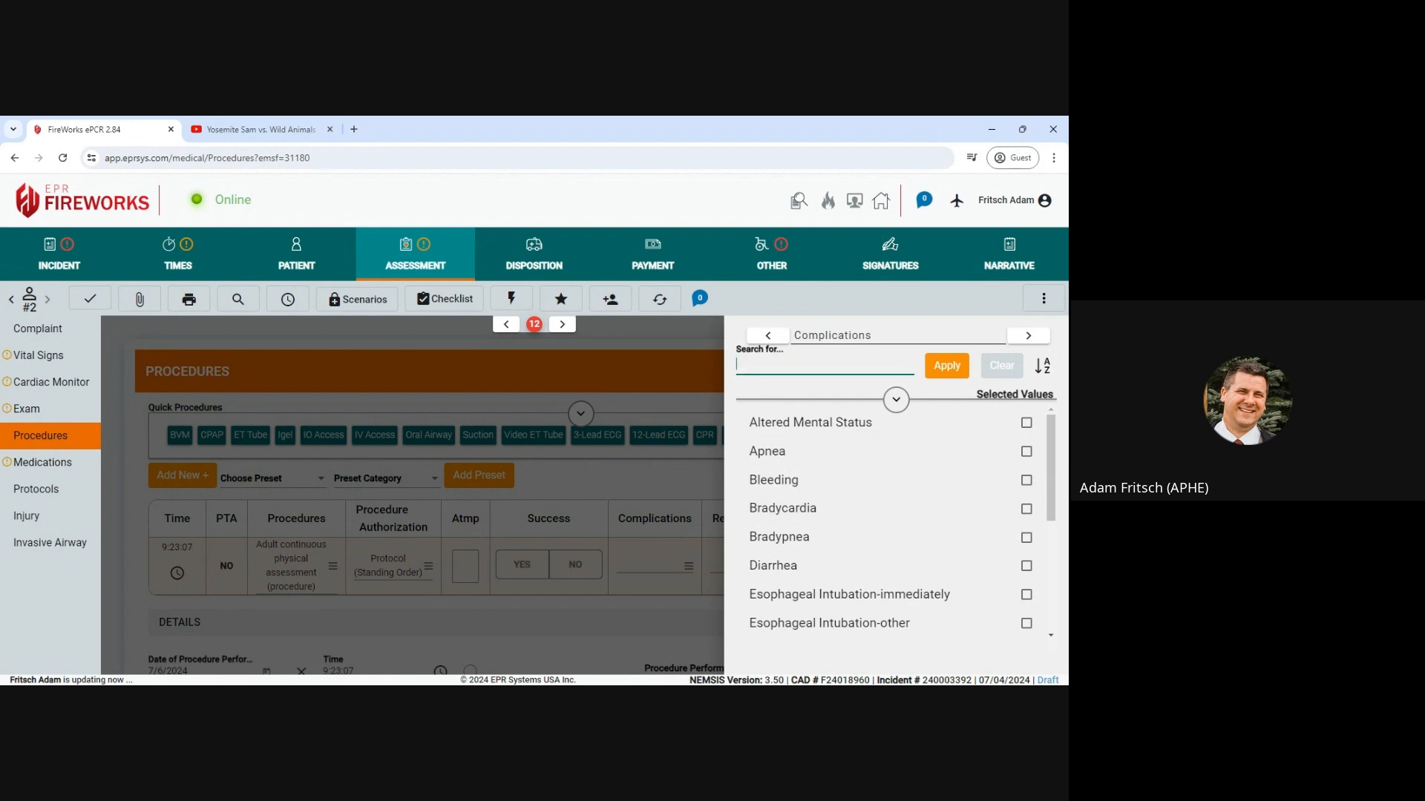
text(no)
click(1035, 423)
click(946, 371)
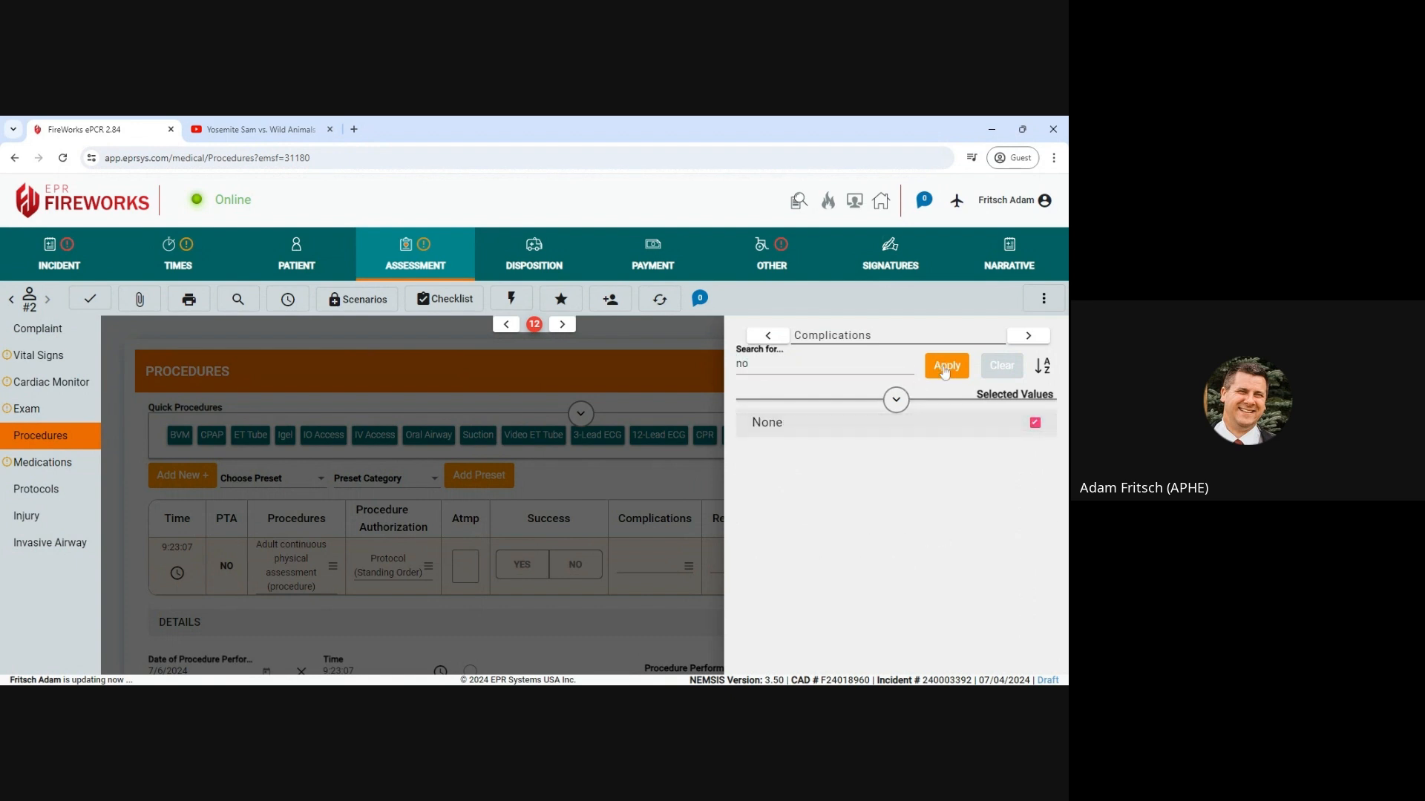
click(775, 446)
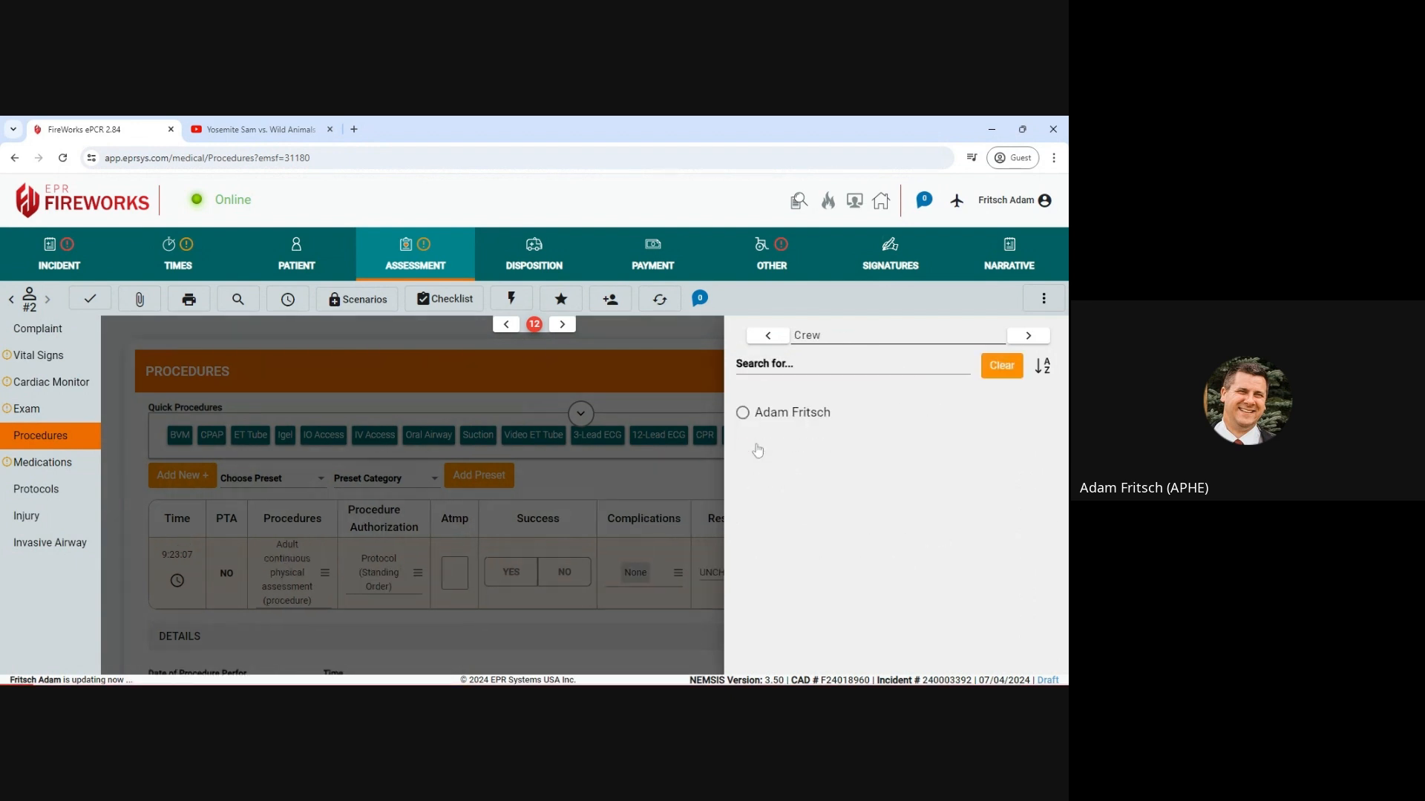
click(779, 415)
Enter 1 attempt for the physical assessment procedure and set its Success to Yes
click(449, 573)
text(1)
click(486, 573)
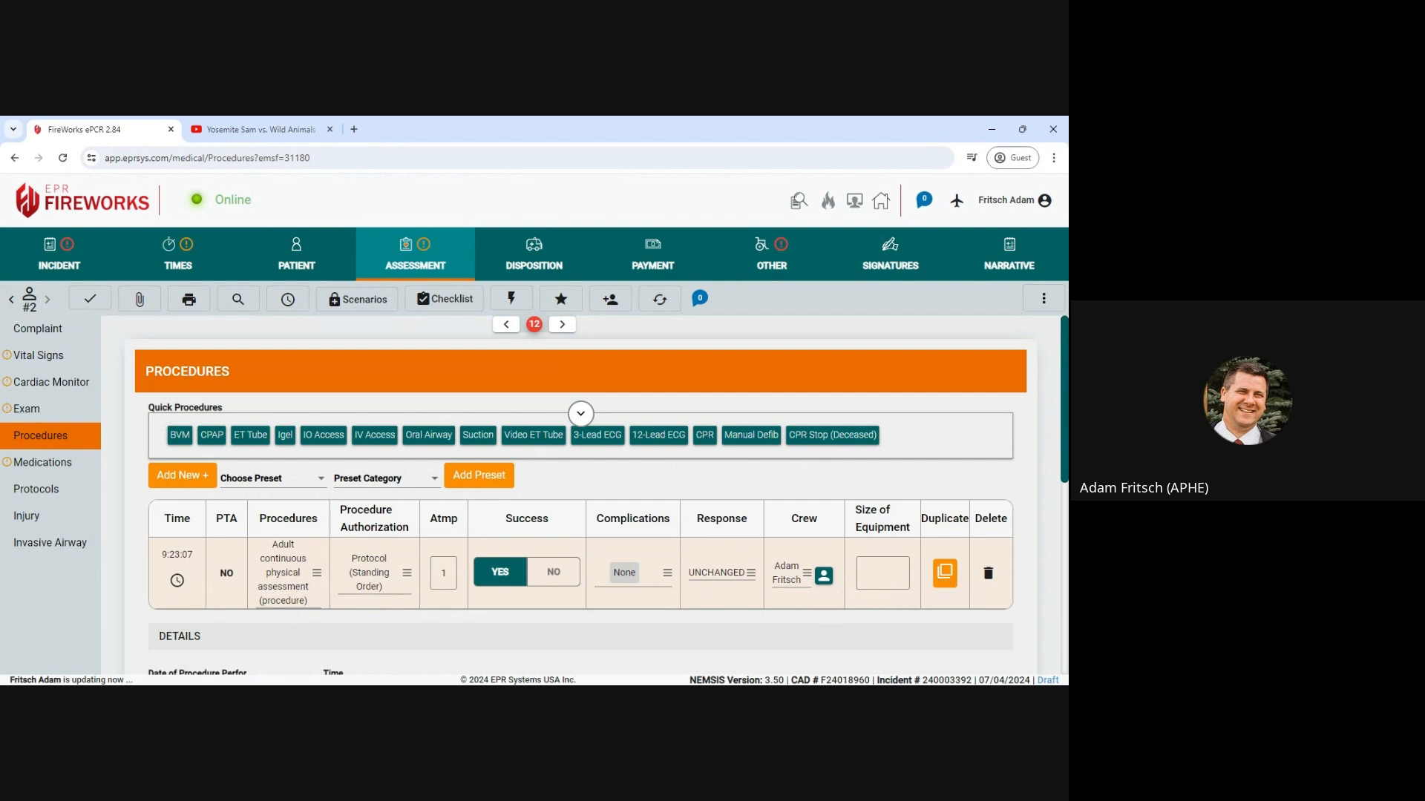
Add the 3-Lead ECG quick procedure, set its Complications to None and assign the listed crew member
click(610, 443)
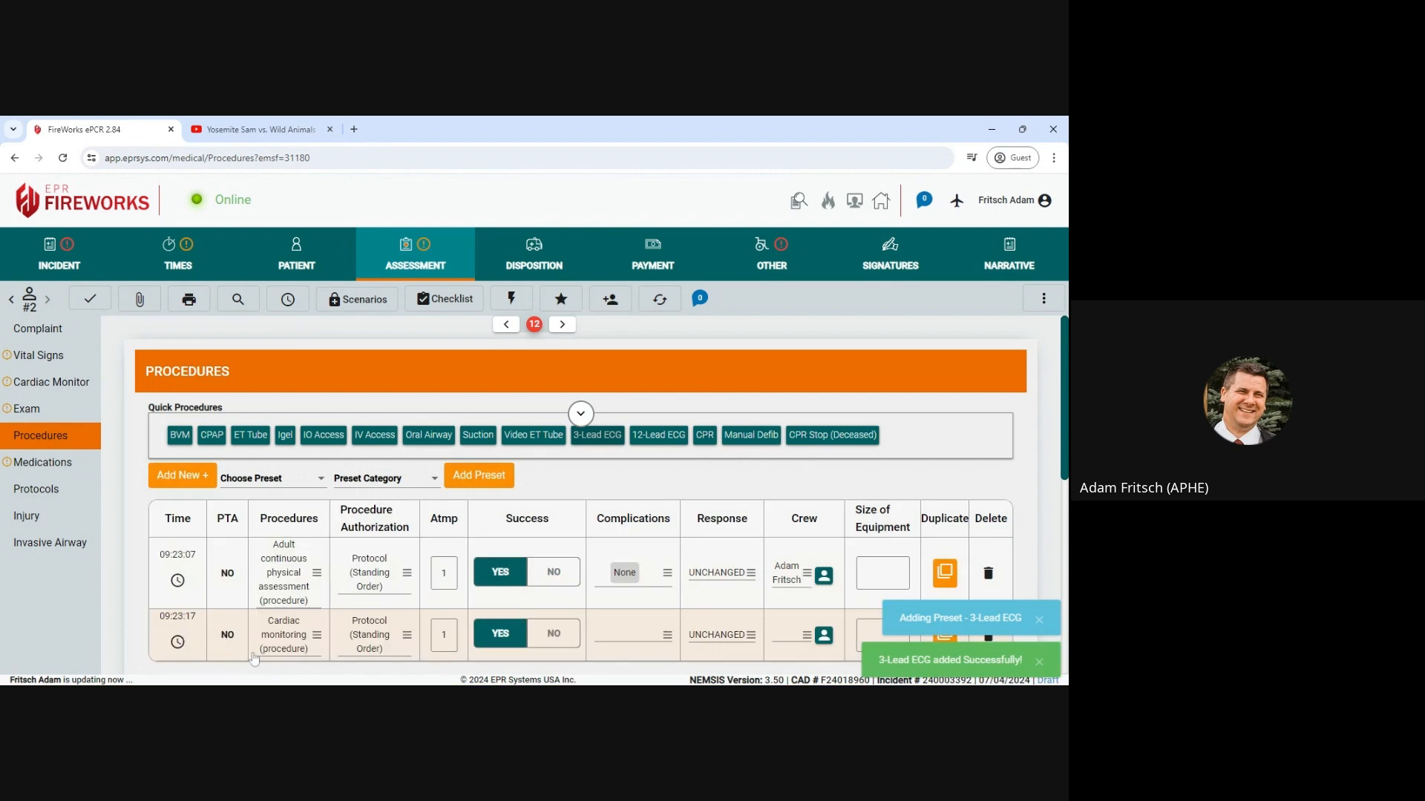
click(667, 636)
text(no)
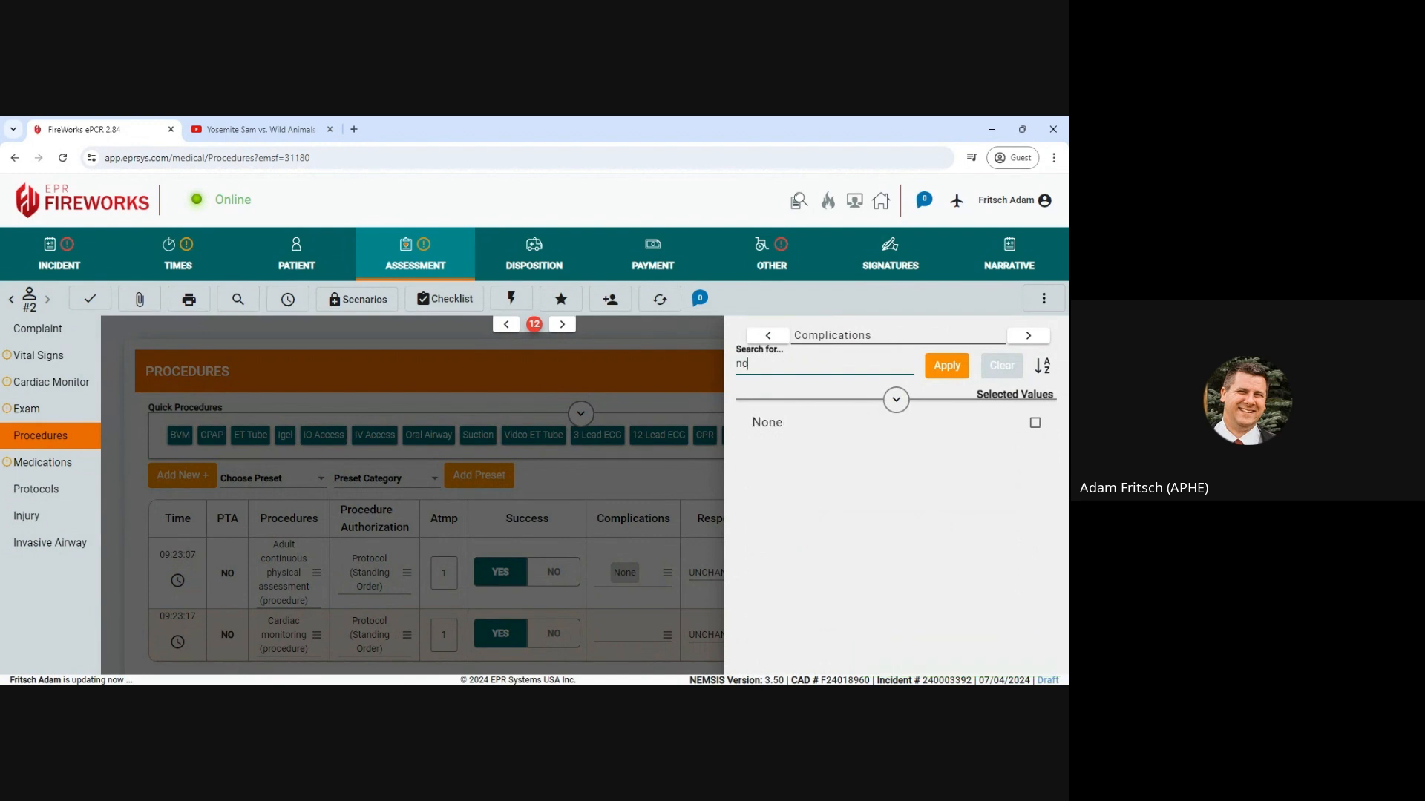
click(789, 426)
click(938, 371)
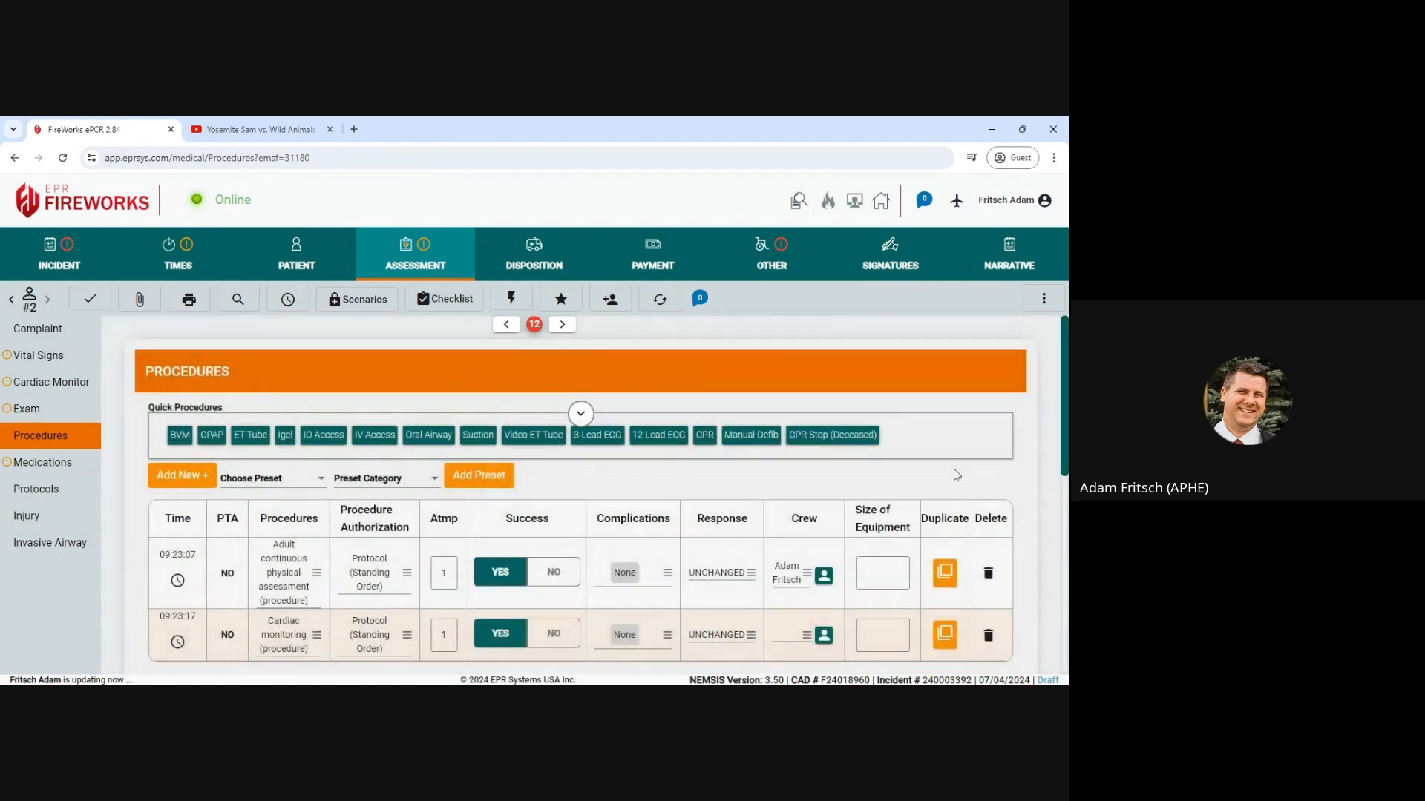
click(806, 634)
click(781, 414)
Review the available Quick Actions and the patient's treatment timeline, then return to the procedures
click(512, 299)
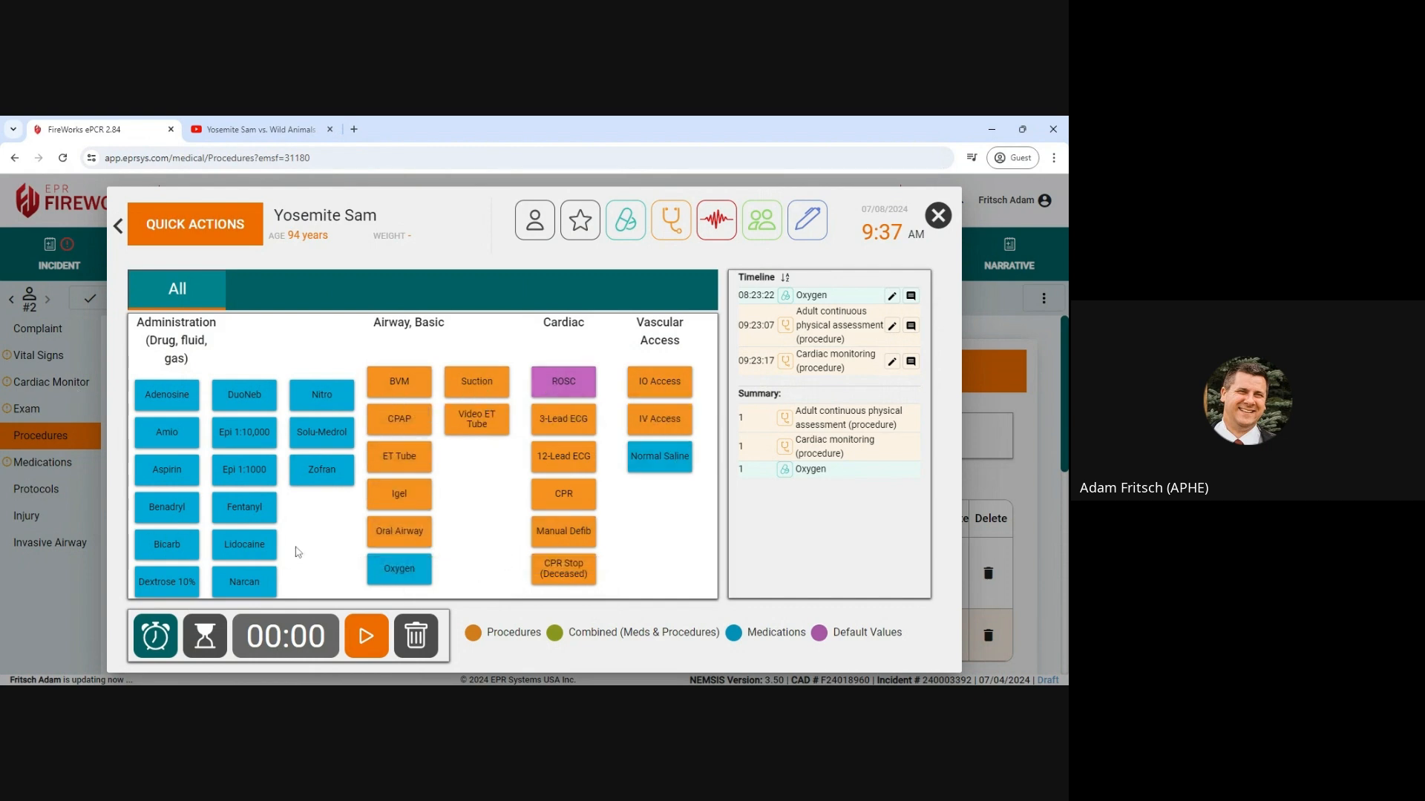
click(946, 228)
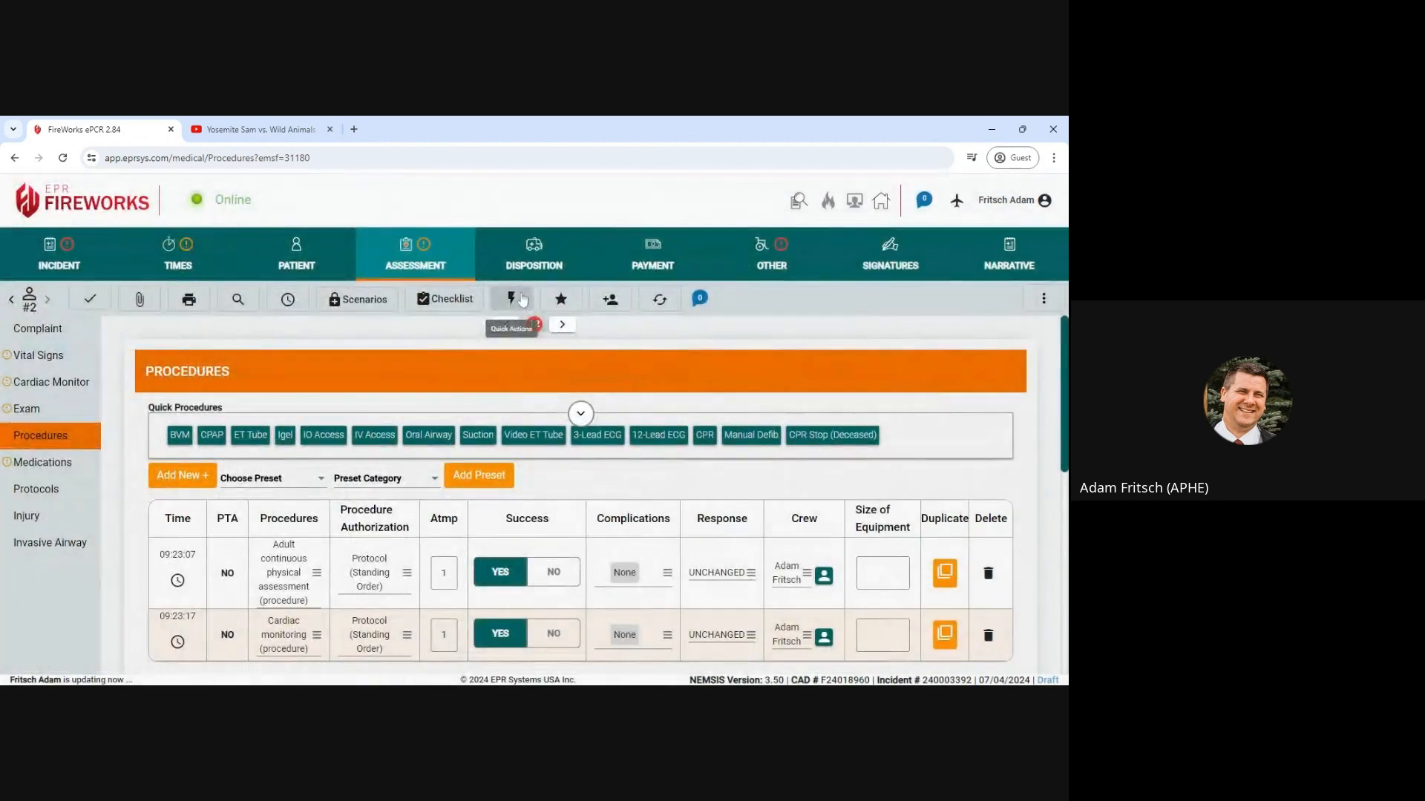
Complete the oxygen medication's administration details with route Inhalation, a dosage of 2 and dosage units Liters Per Minute (LPM [gas])
click(42, 462)
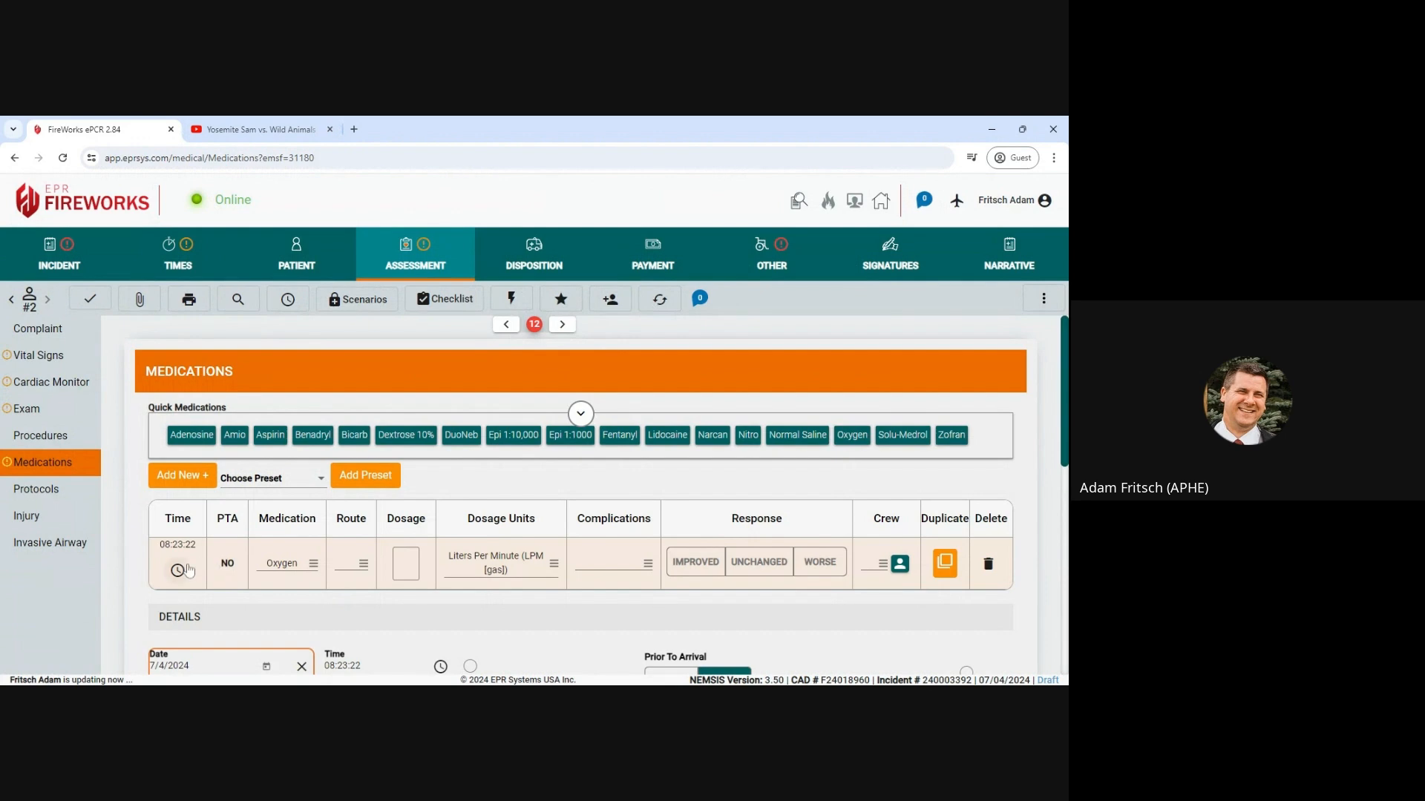
click(350, 567)
click(788, 412)
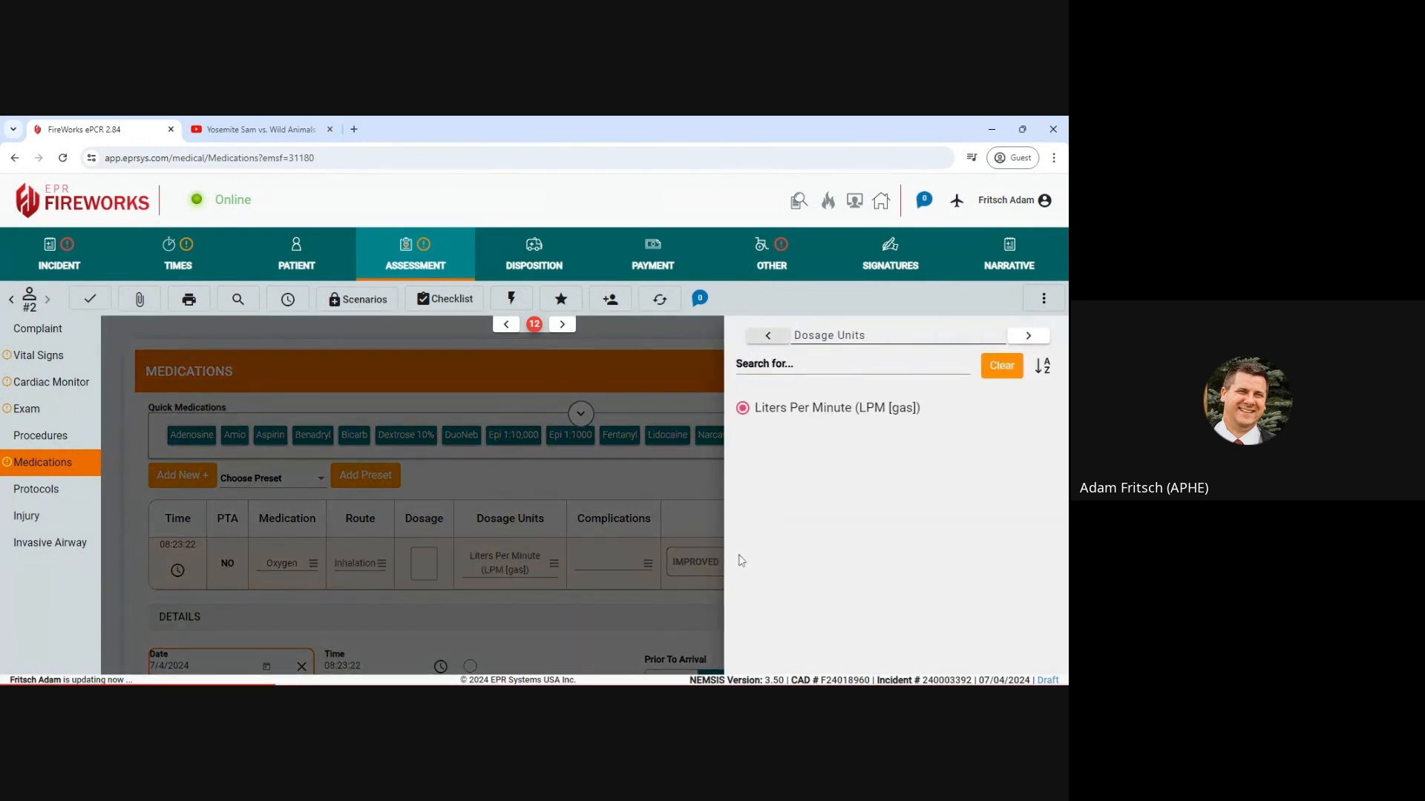
click(865, 407)
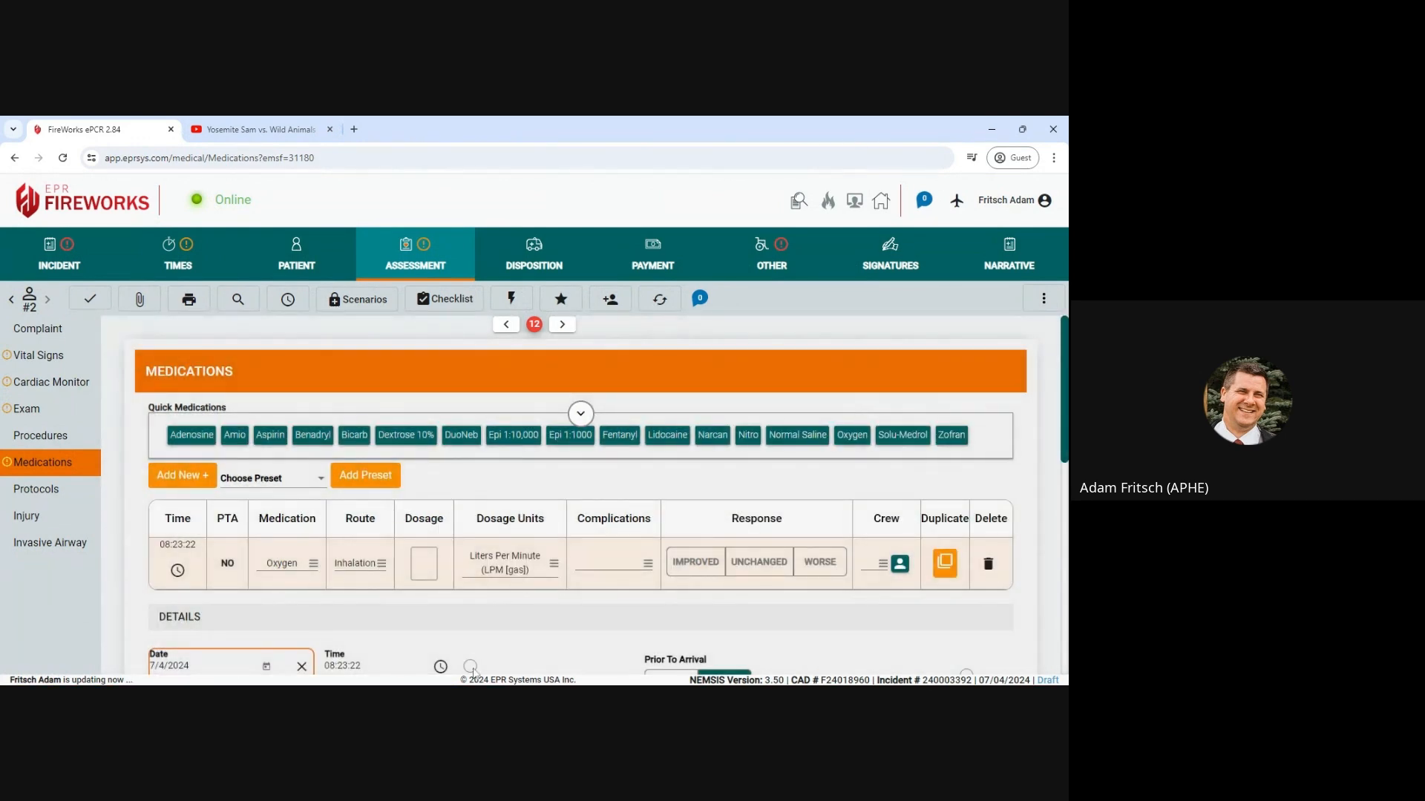
click(424, 573)
Set the oxygen medication's Complications to None and its Response to Improved, and assign the listed crew member
click(596, 569)
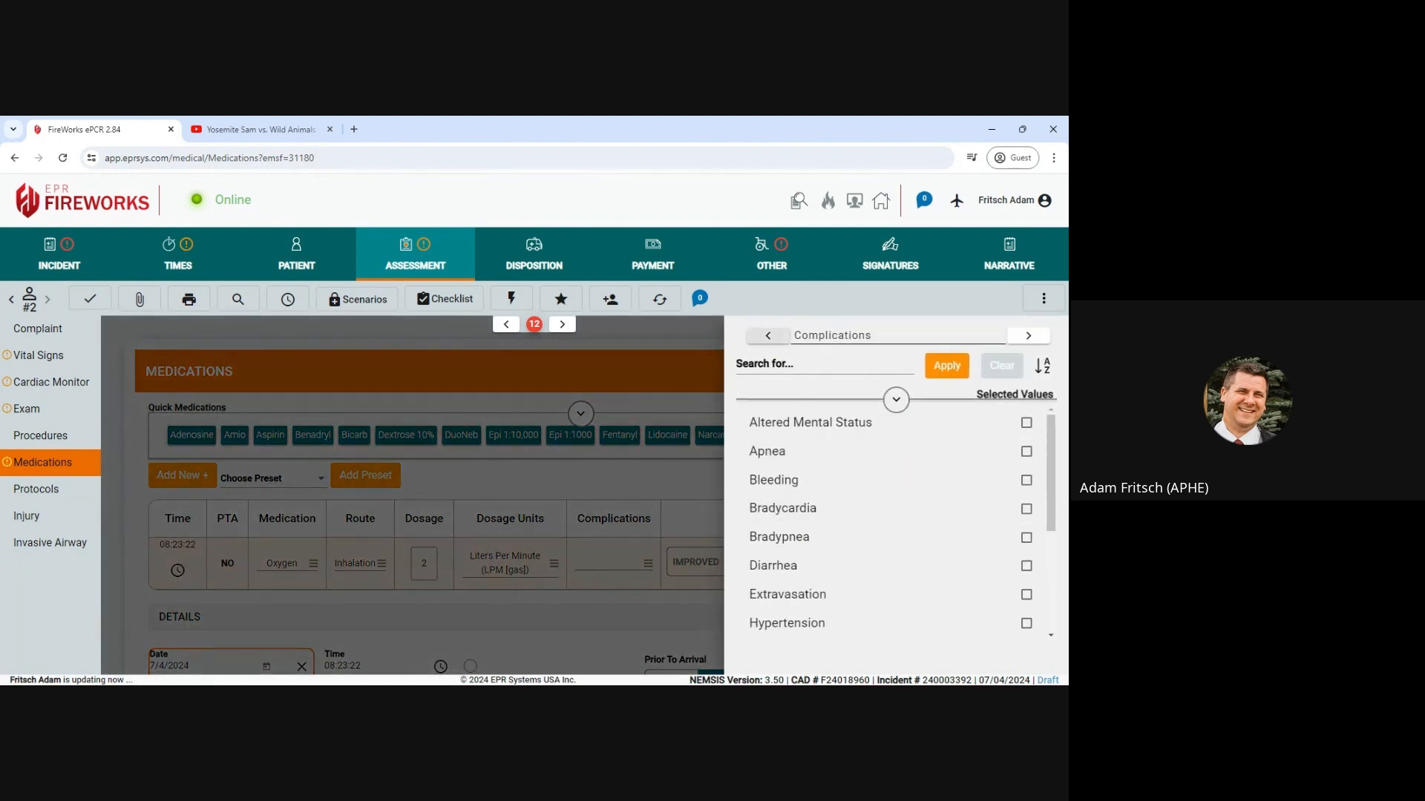
click(805, 367)
text(no)
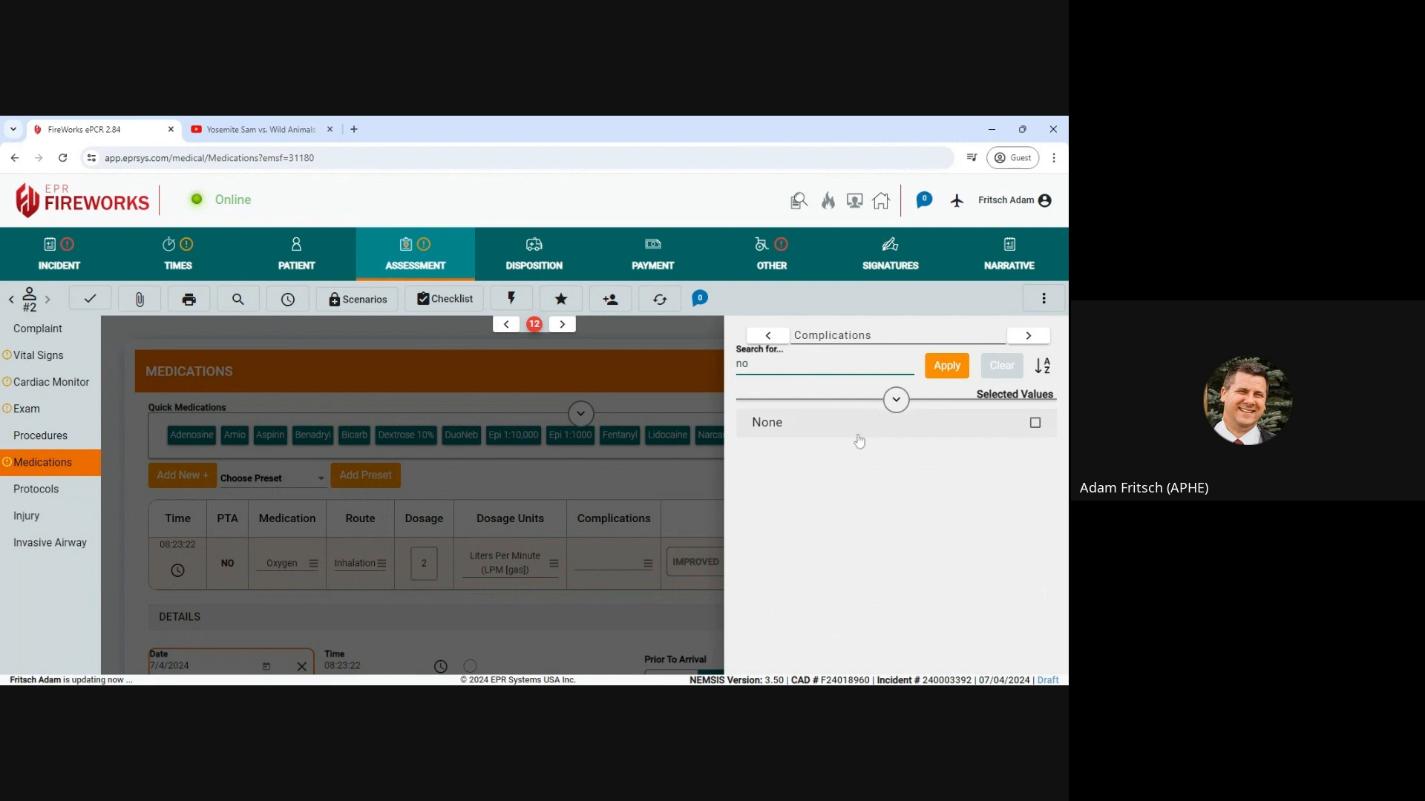
click(812, 426)
click(947, 370)
click(846, 419)
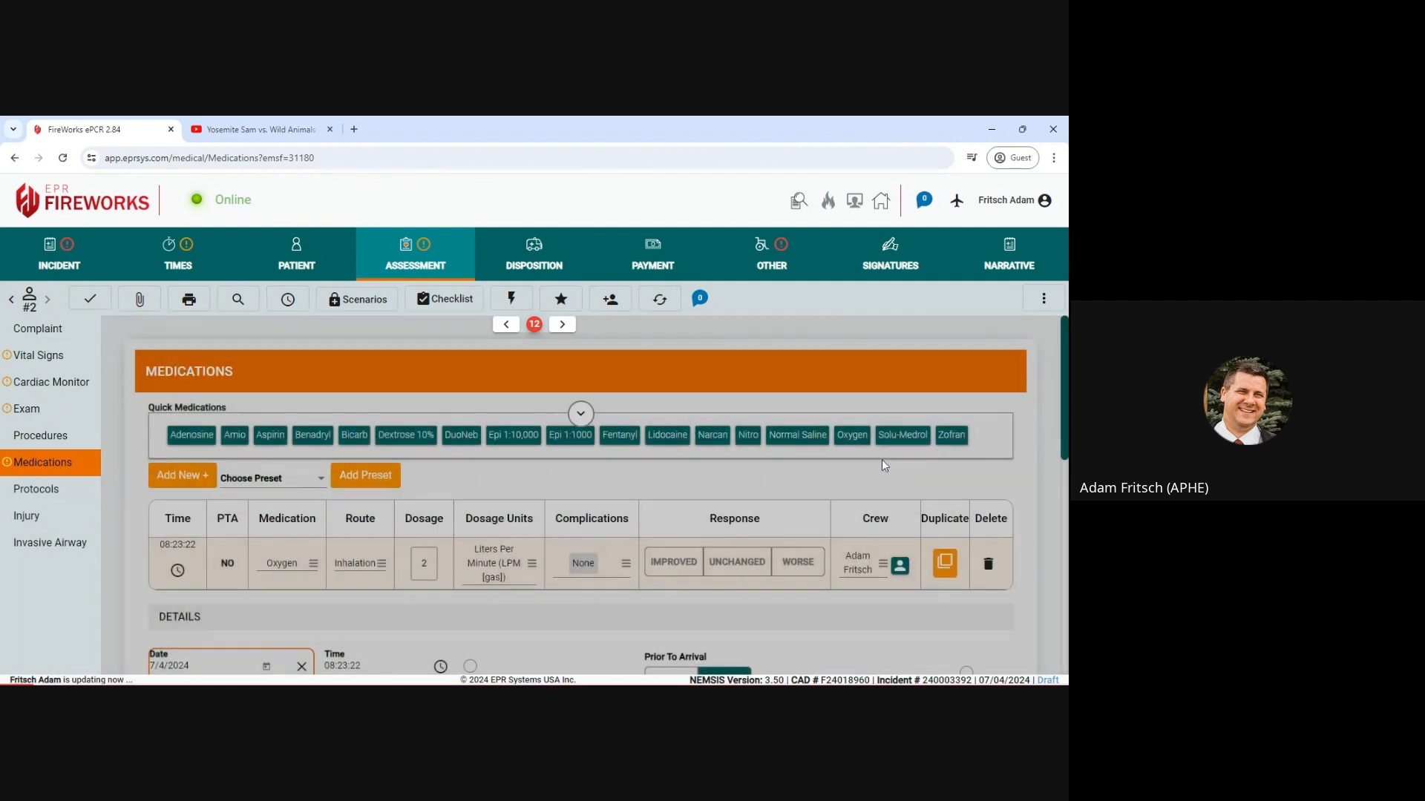
click(673, 562)
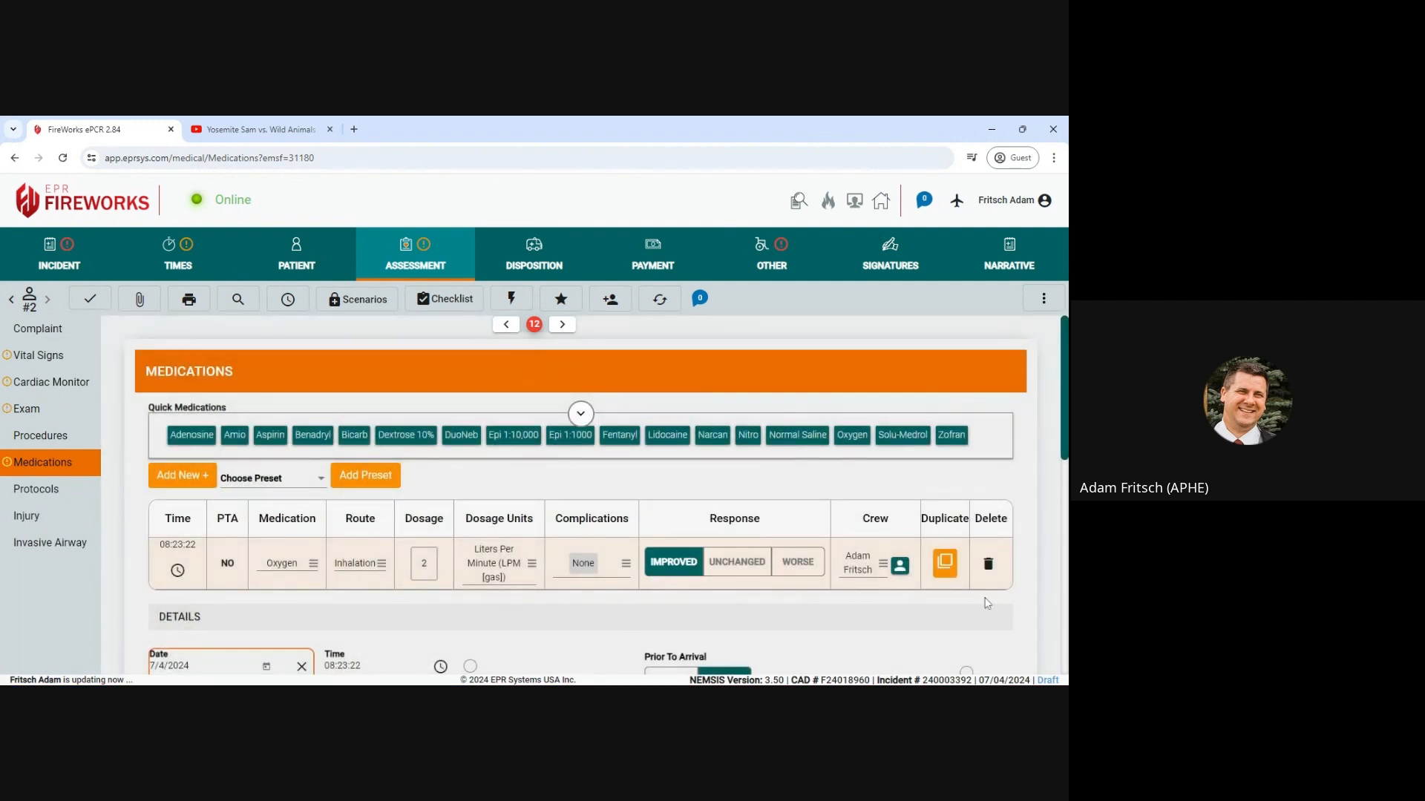
scroll(981, 605, down, 4)
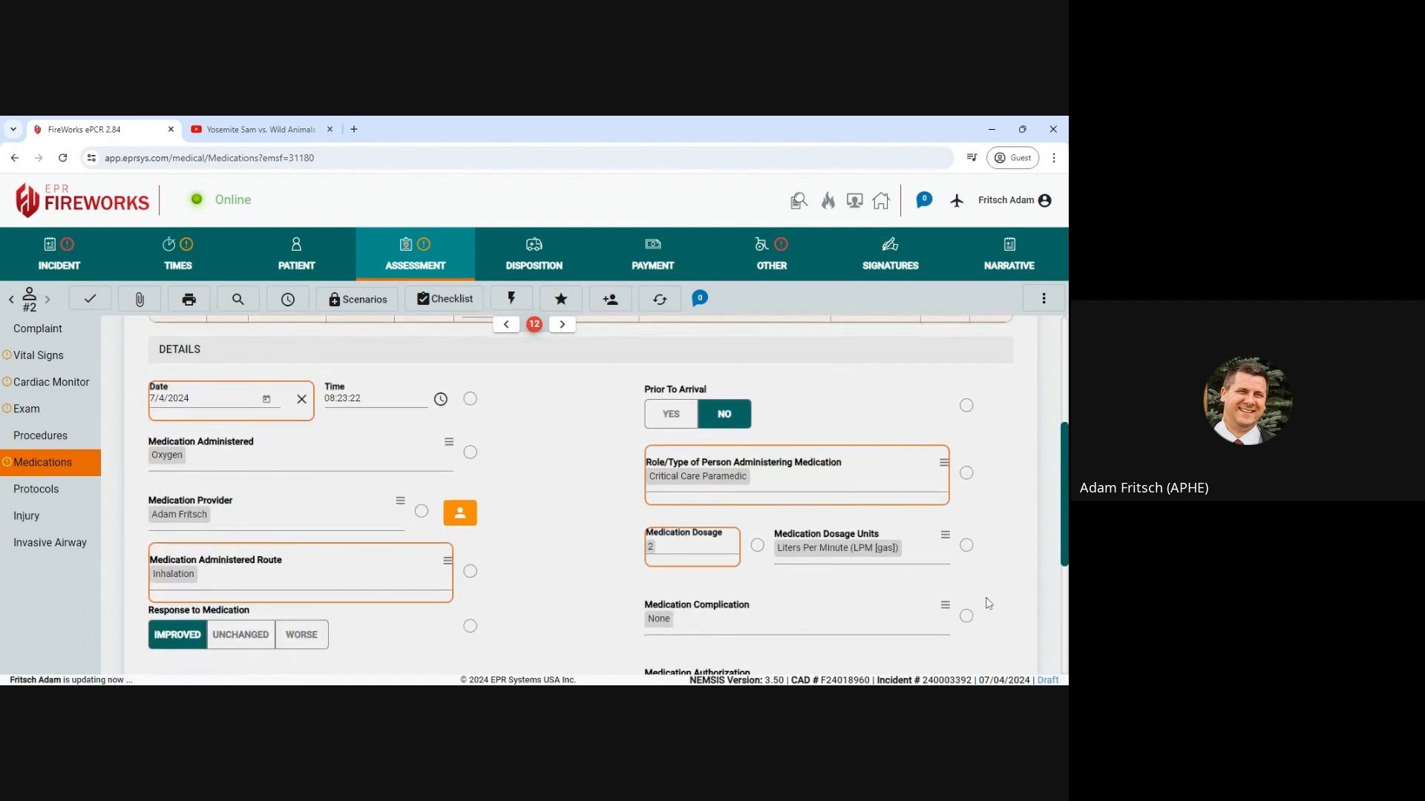
Set the Cause of Injury to "Bite, other nonvenomous animal" in the Injury section
click(45, 491)
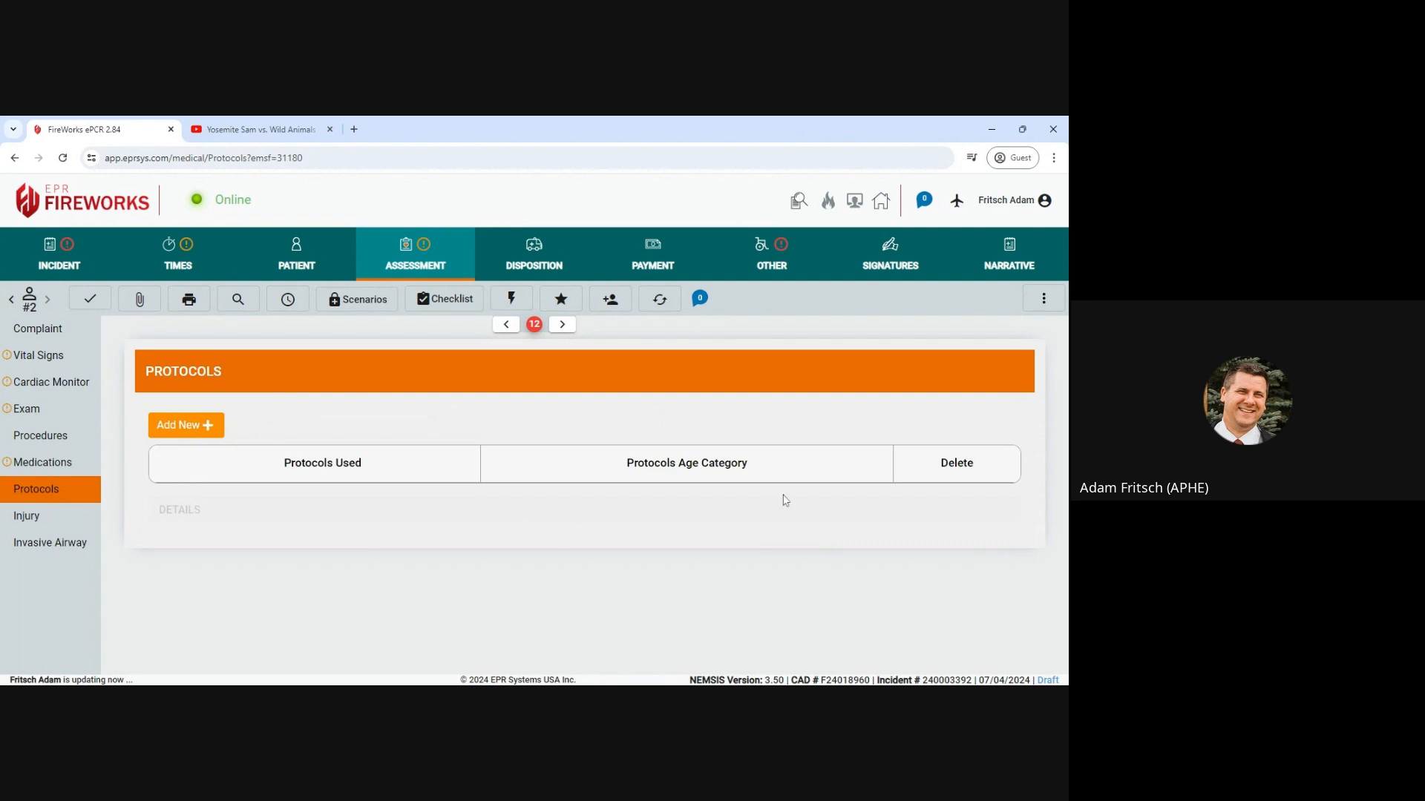
click(53, 522)
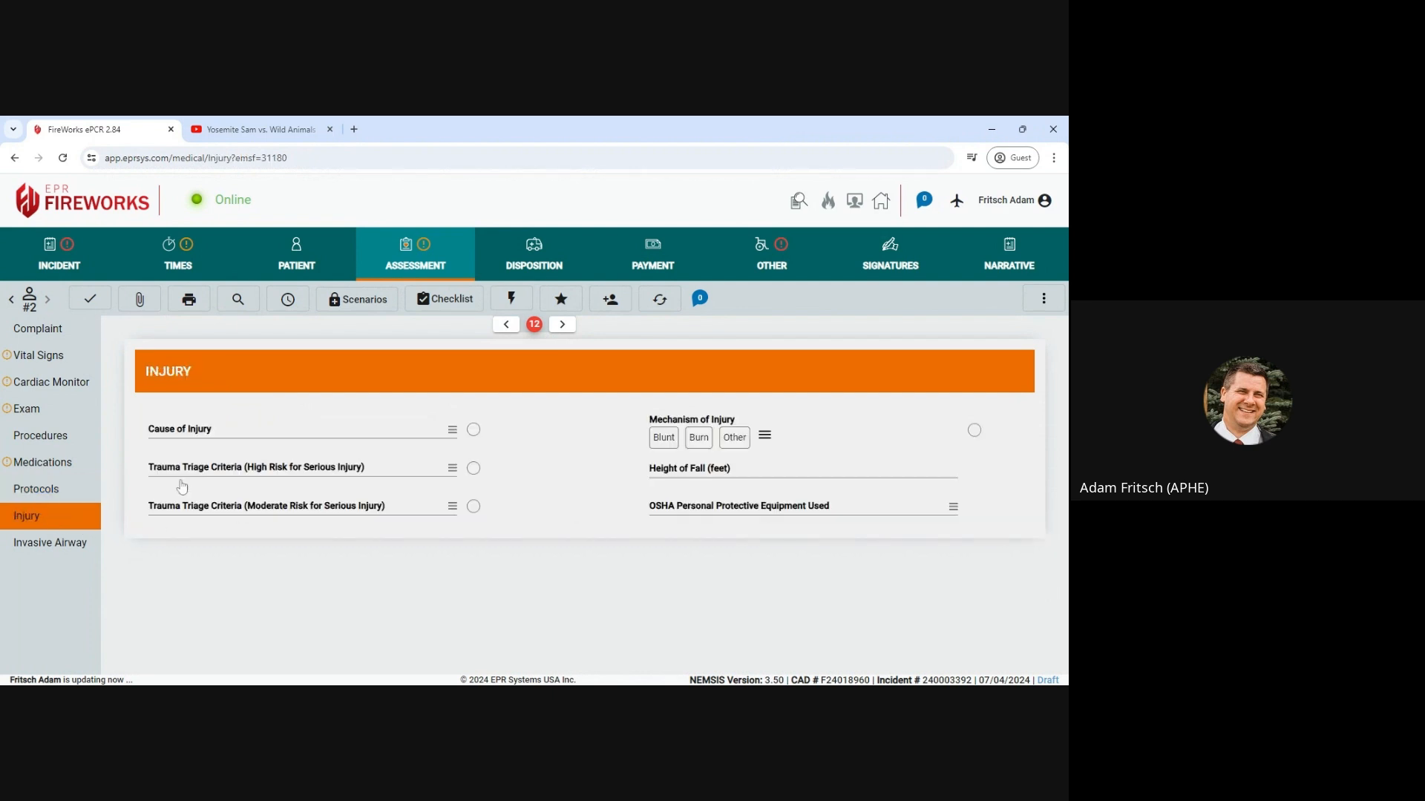
click(259, 436)
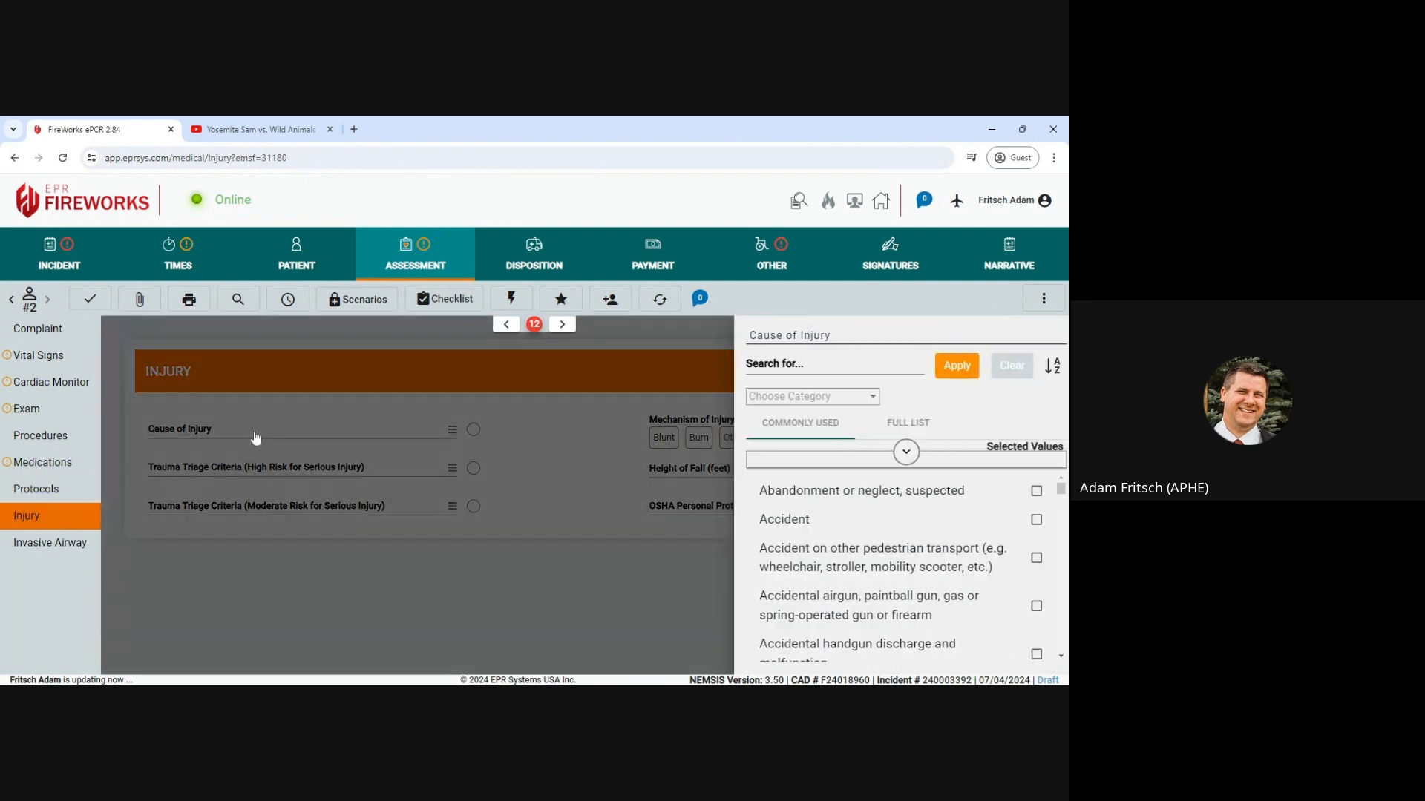
text(sha)
key(BackSpace)
key(BackSpace)
key(BackSpace)
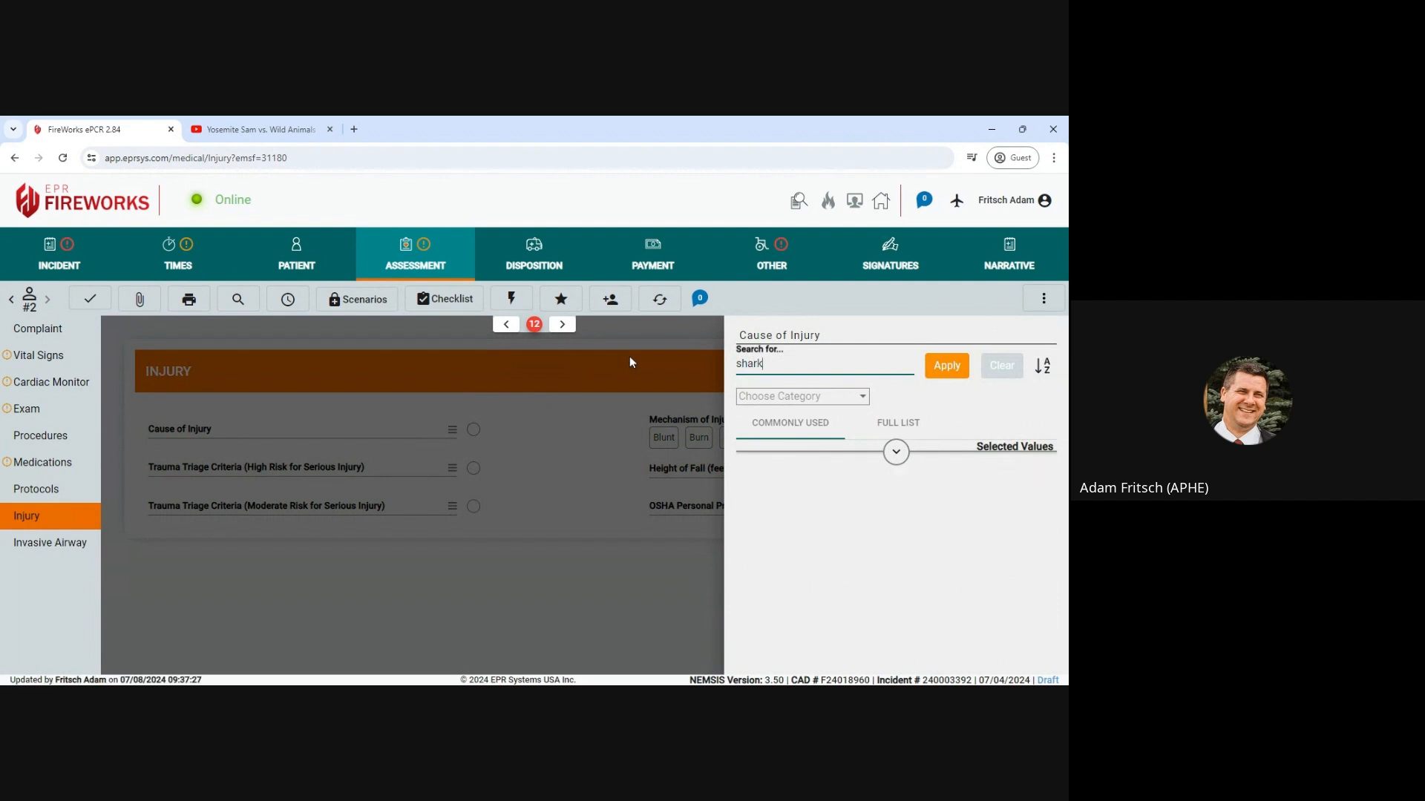
text(anim)
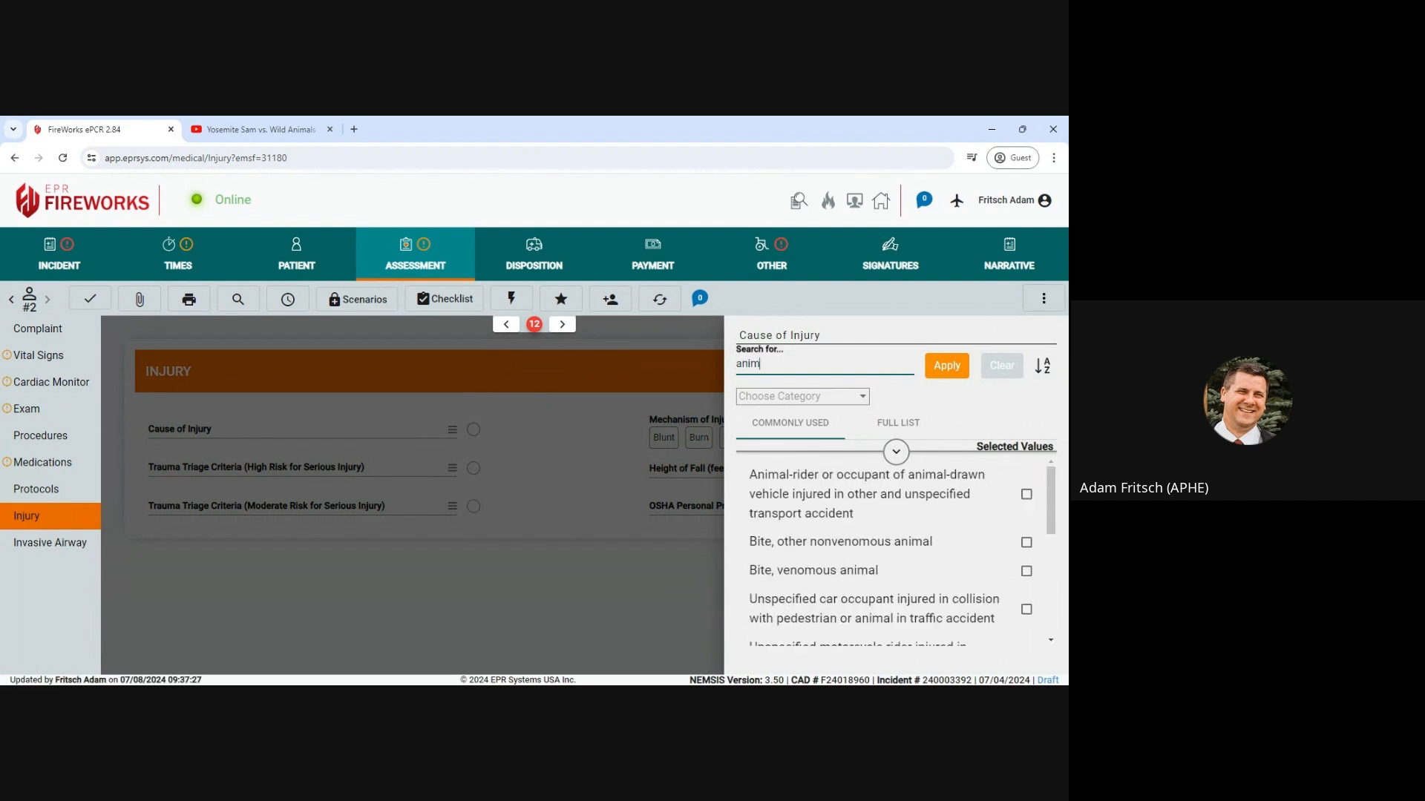
click(837, 544)
click(947, 366)
Review the high-risk and moderate-risk Trauma Triage Criteria options without selecting any
click(249, 489)
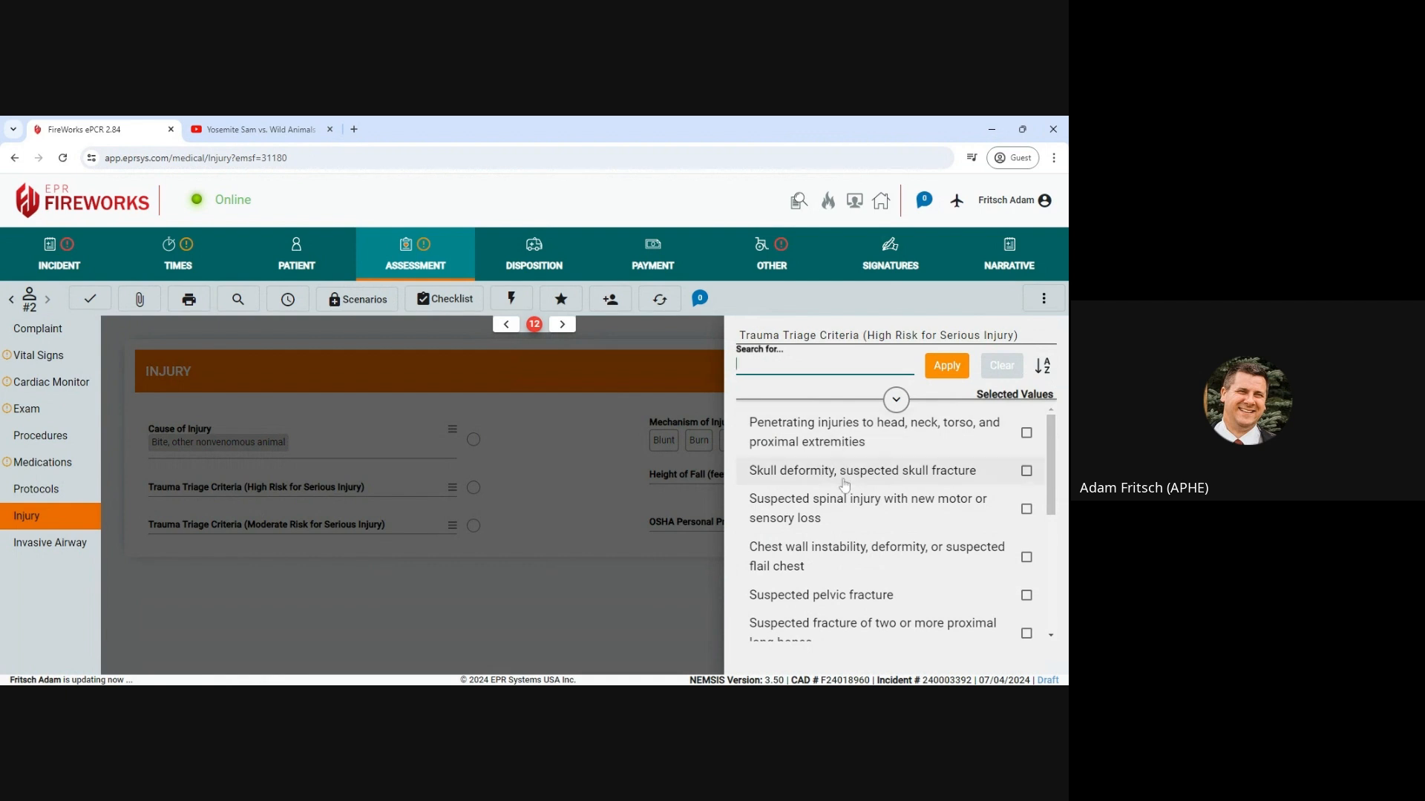
scroll(853, 557, down, 3)
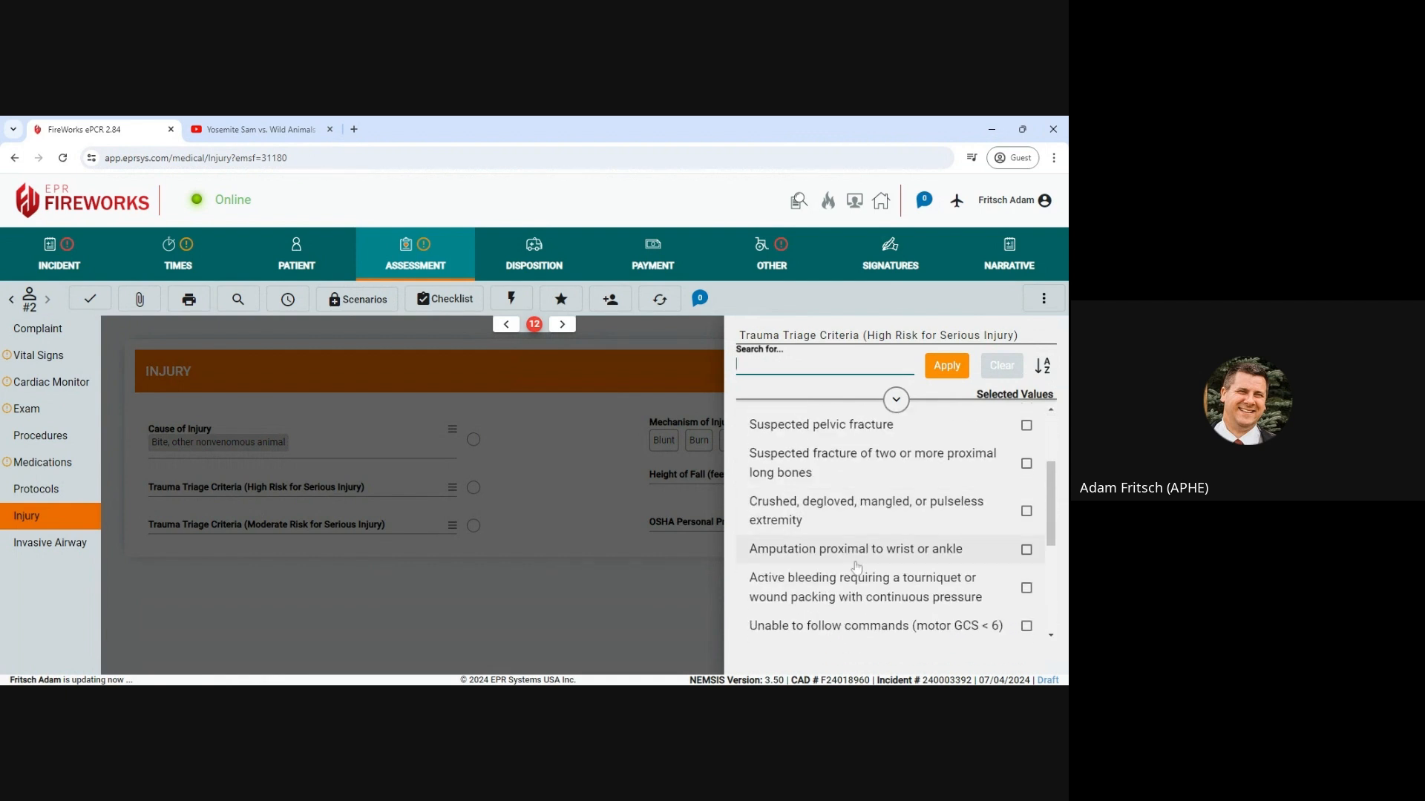
scroll(857, 568, down, 1)
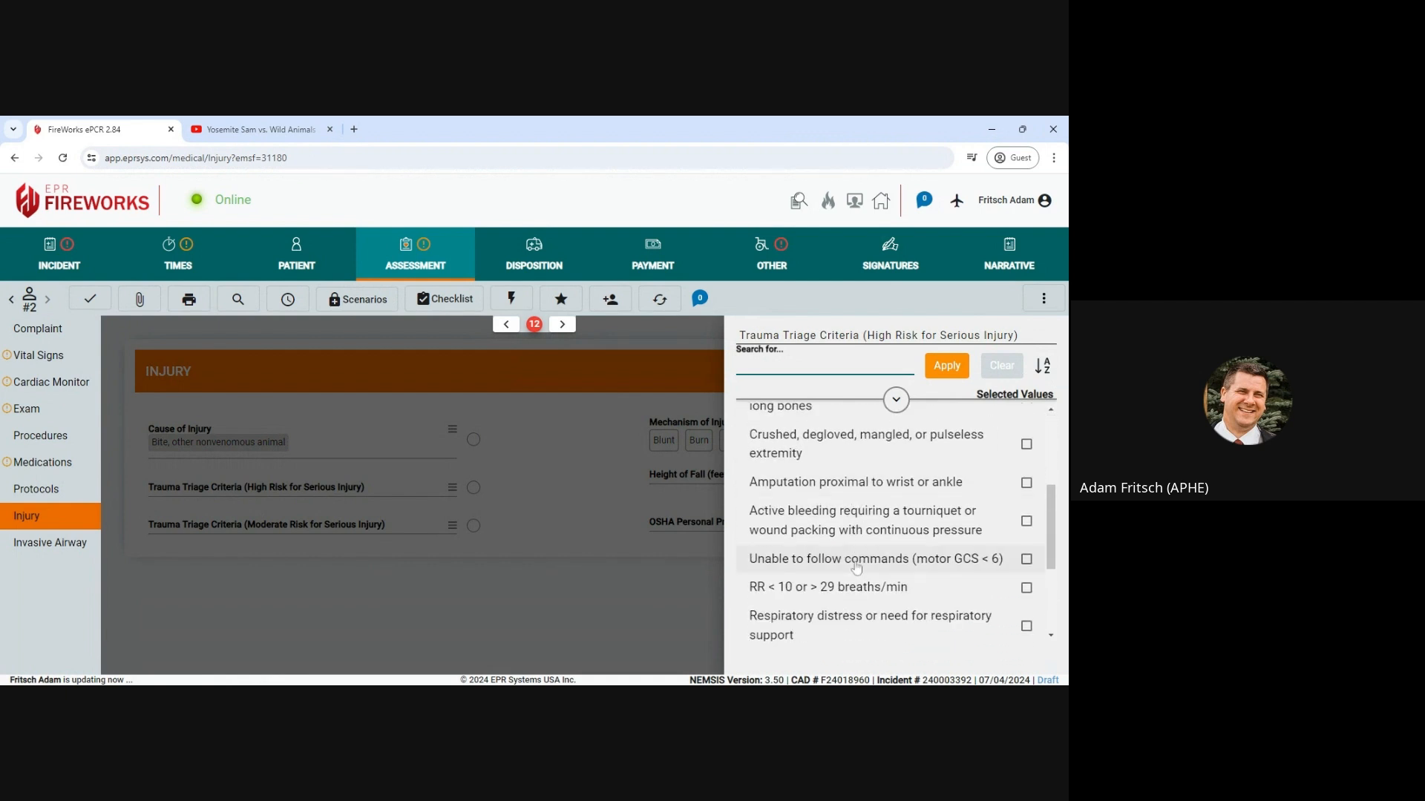
scroll(851, 559, down, 1)
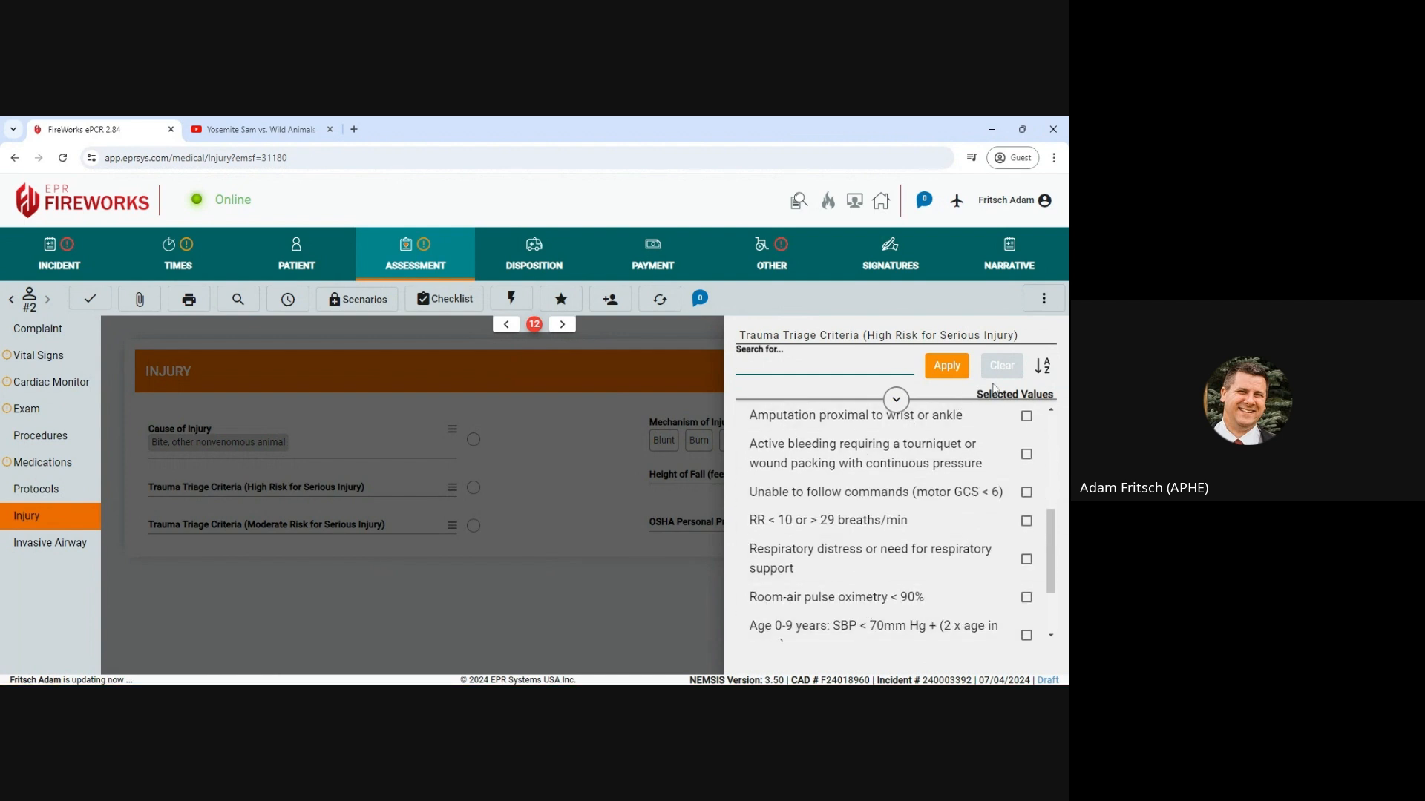
click(950, 368)
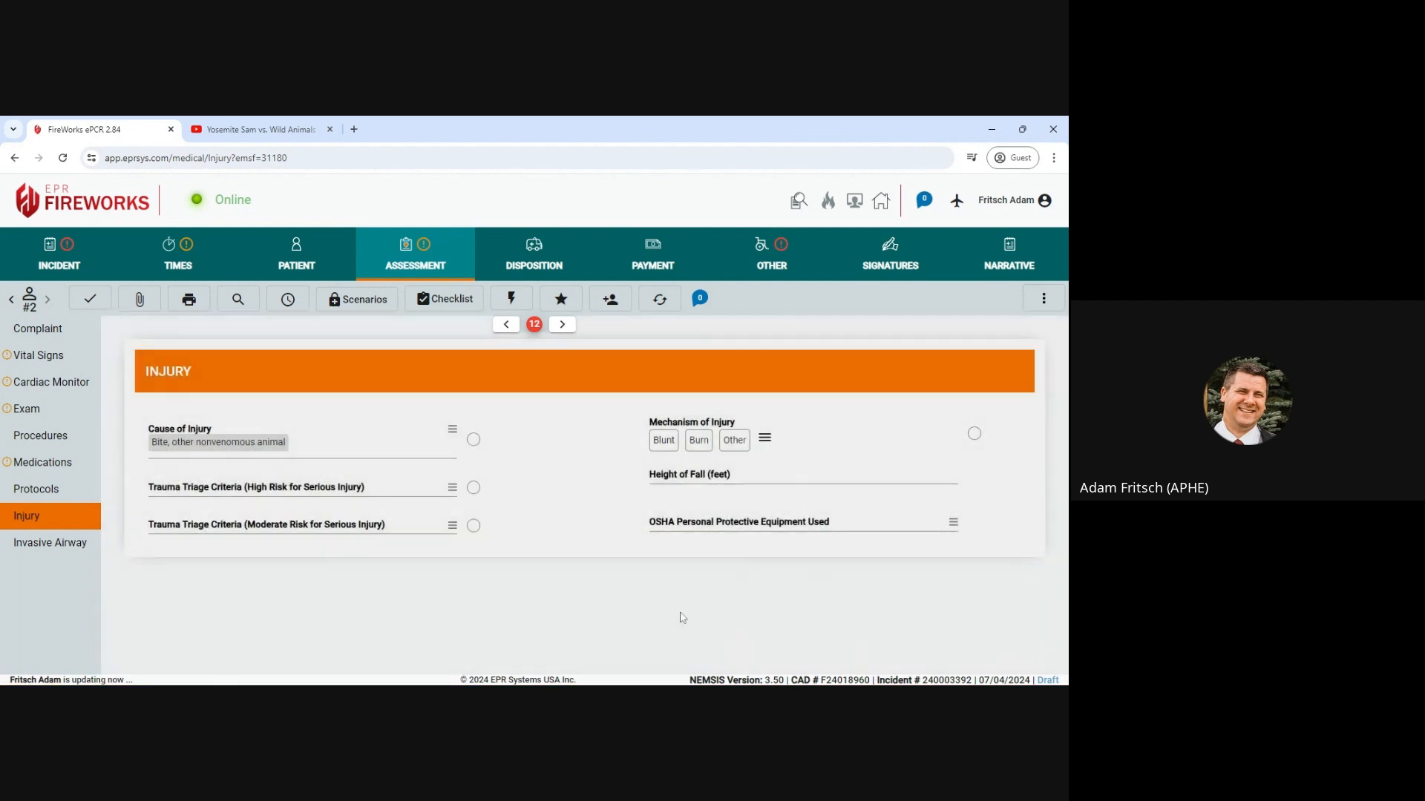
click(268, 528)
scroll(860, 570, down, 3)
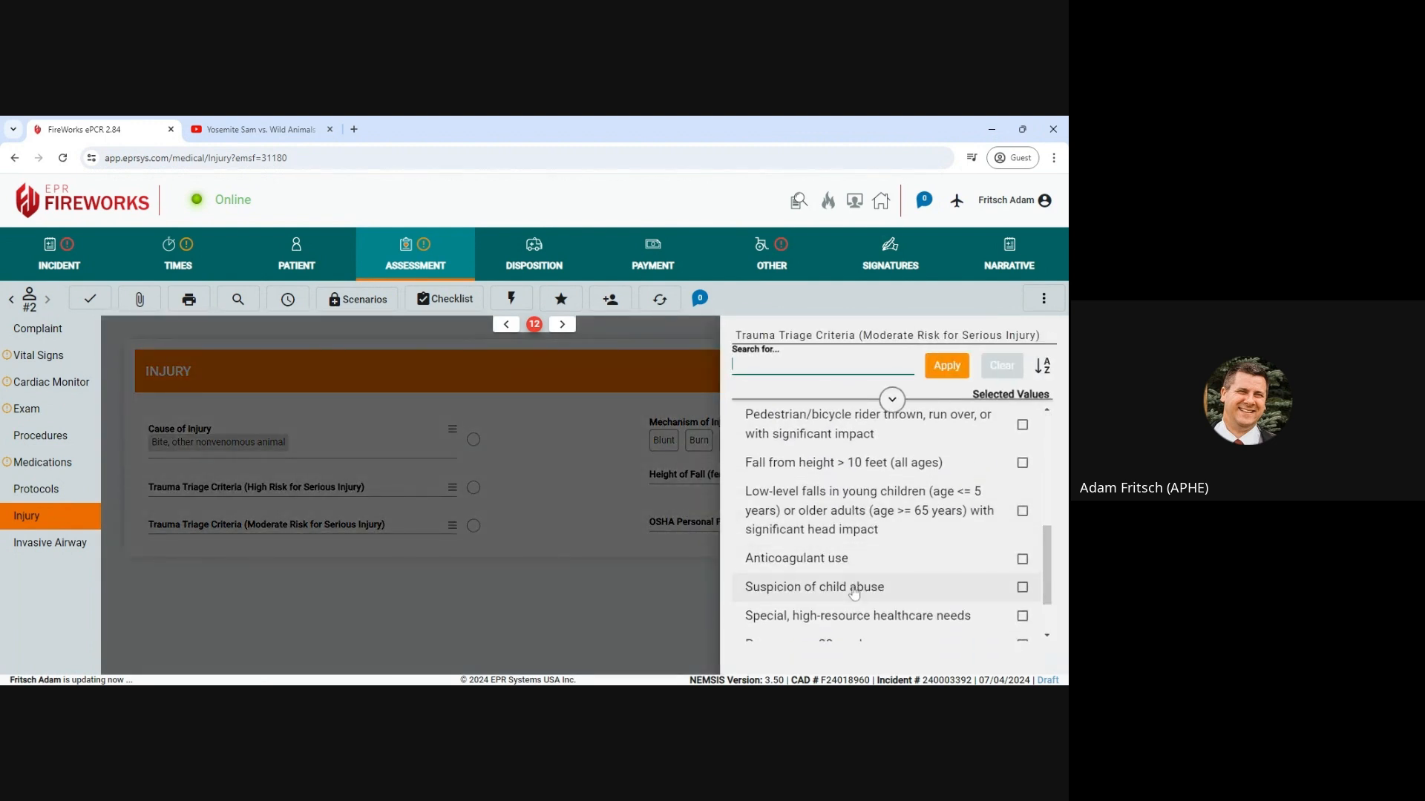
scroll(855, 602, down, 1)
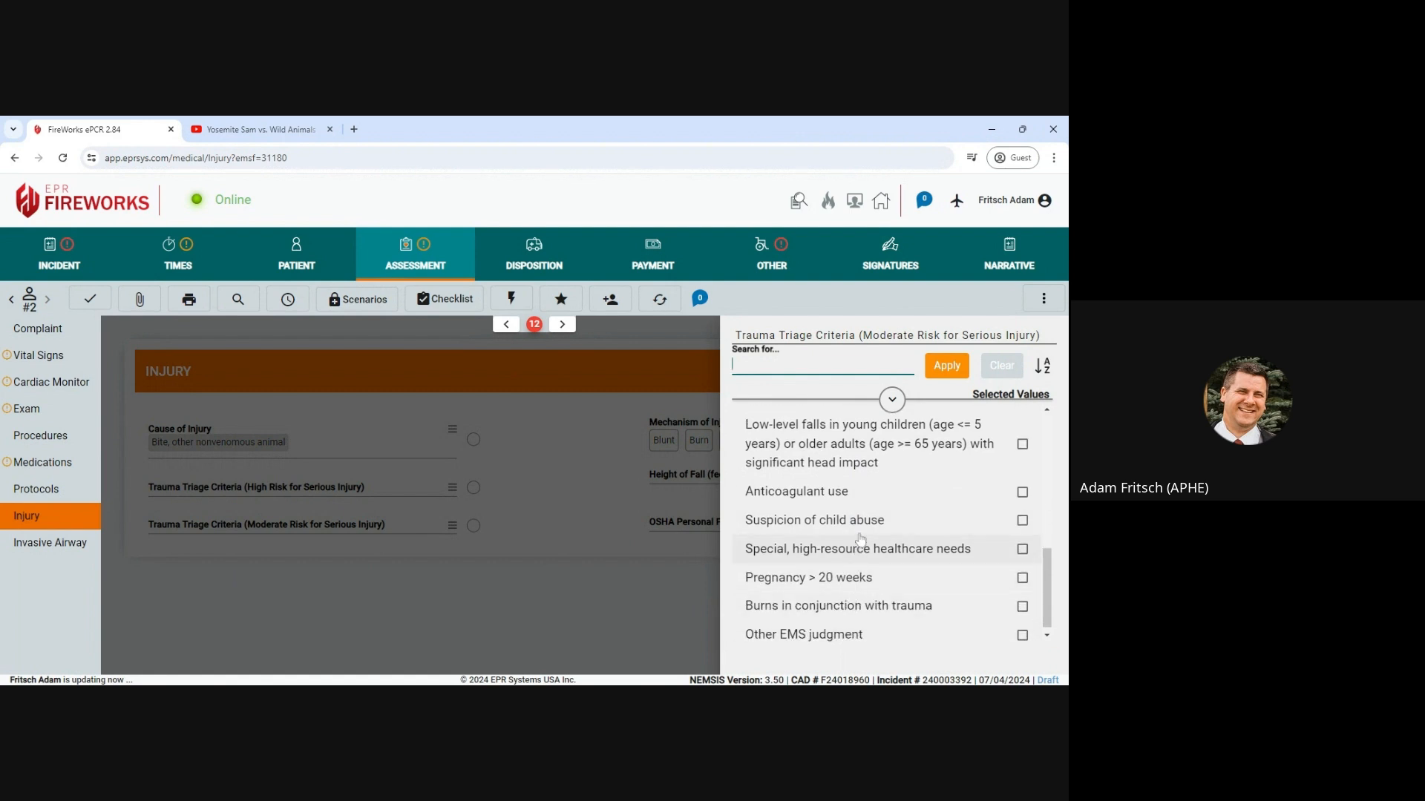
click(949, 368)
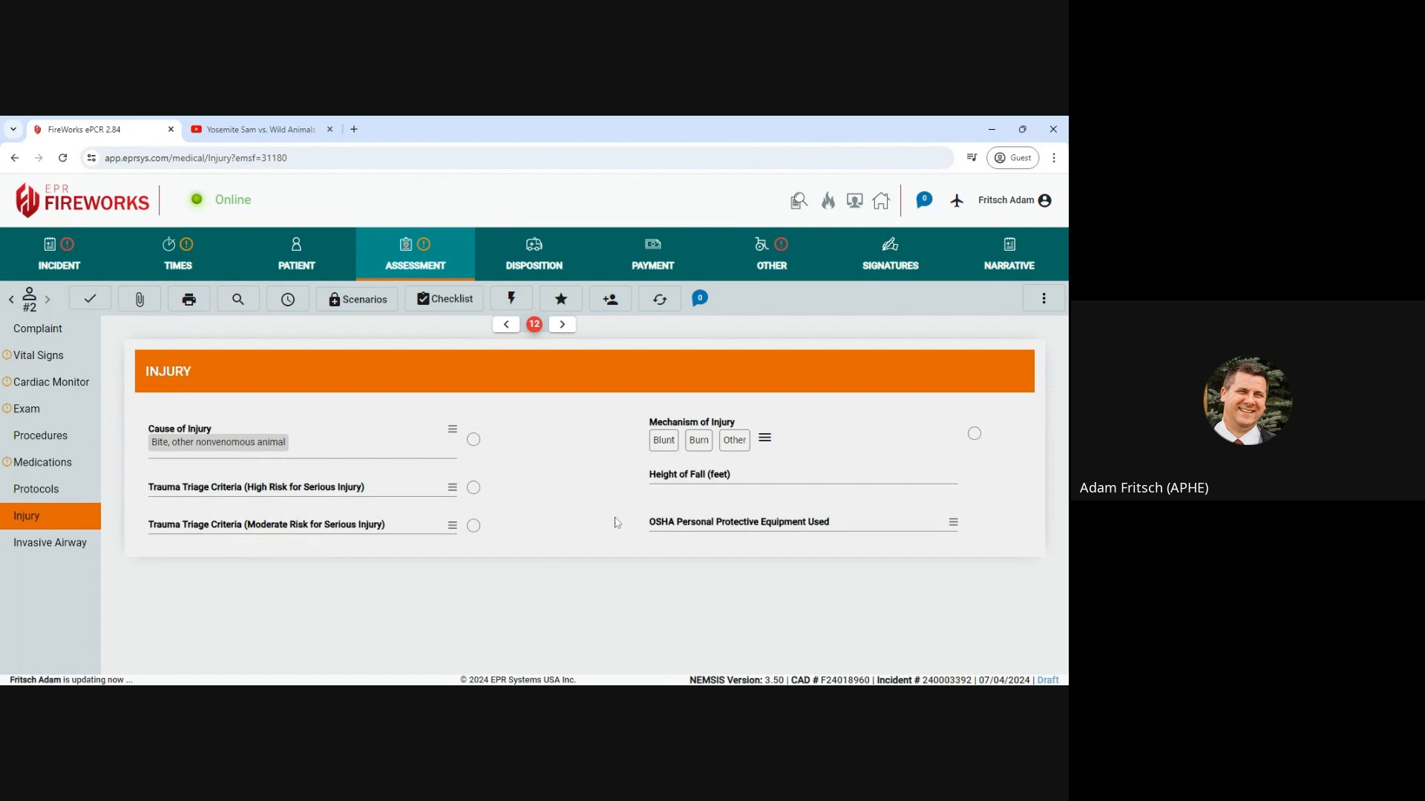
Set the Mechanism of Injury to Blunt and look at the Invasive Airway section
click(663, 443)
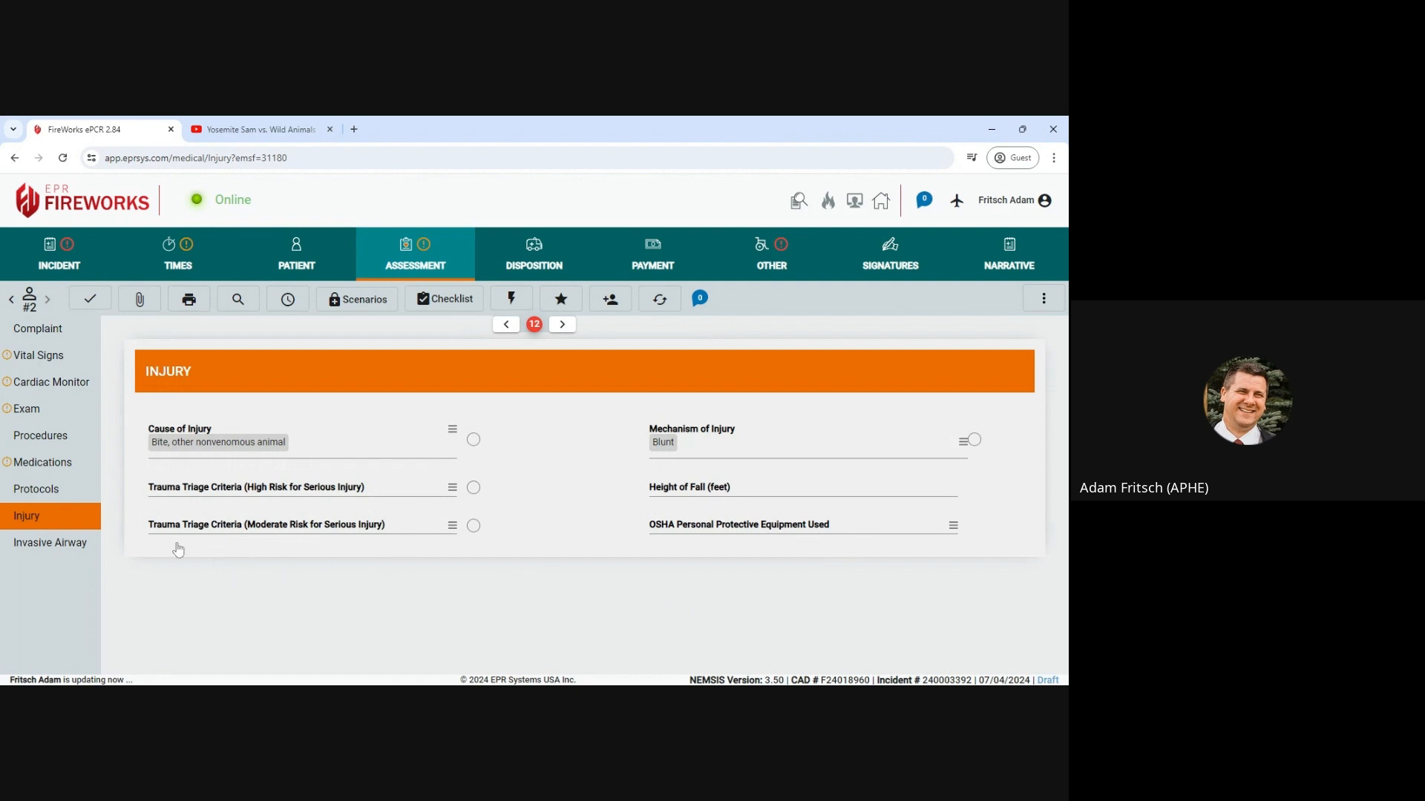
click(49, 546)
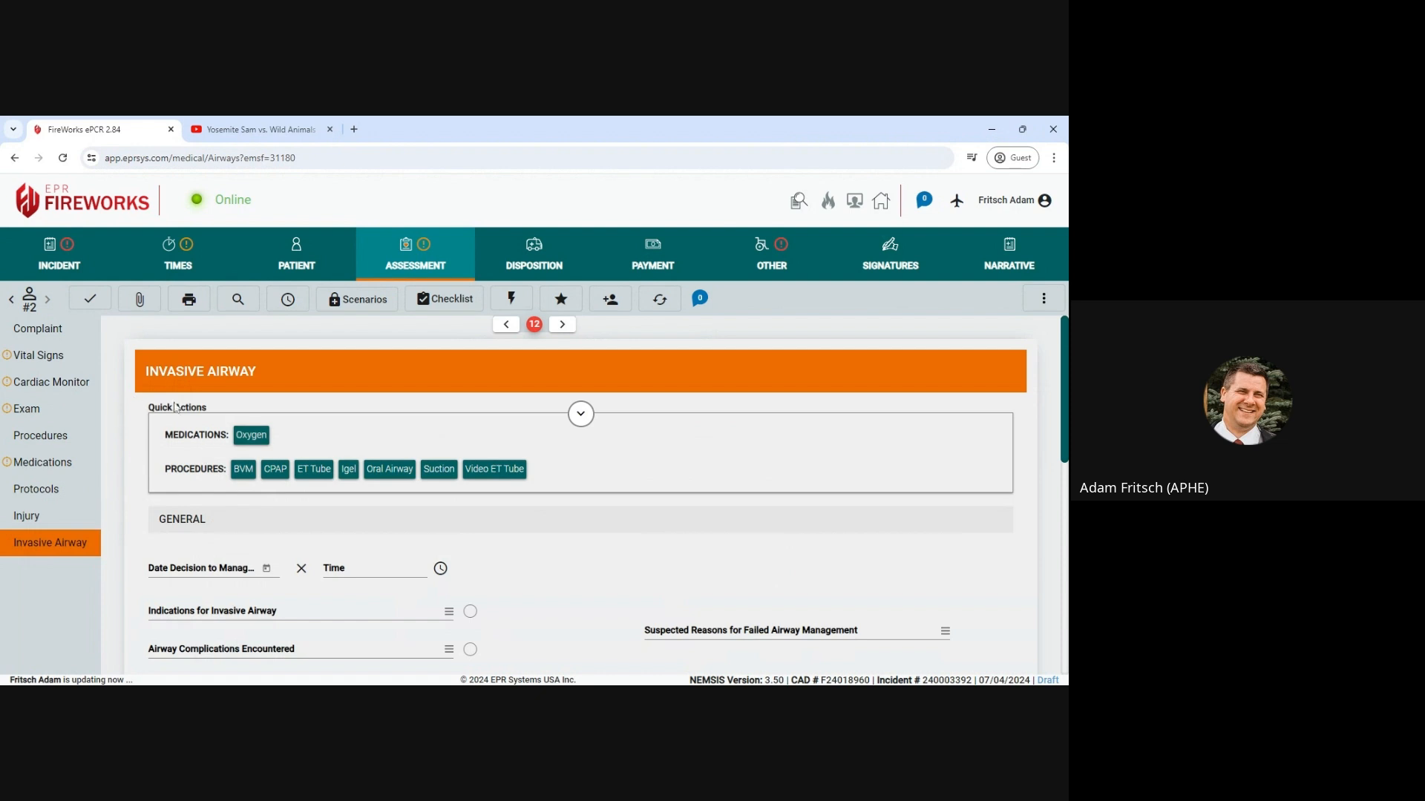
Set the Unit Disposition to Patient Contact Made and the Crew Disposition to Initiated and Continued Primary Care
click(540, 260)
click(367, 496)
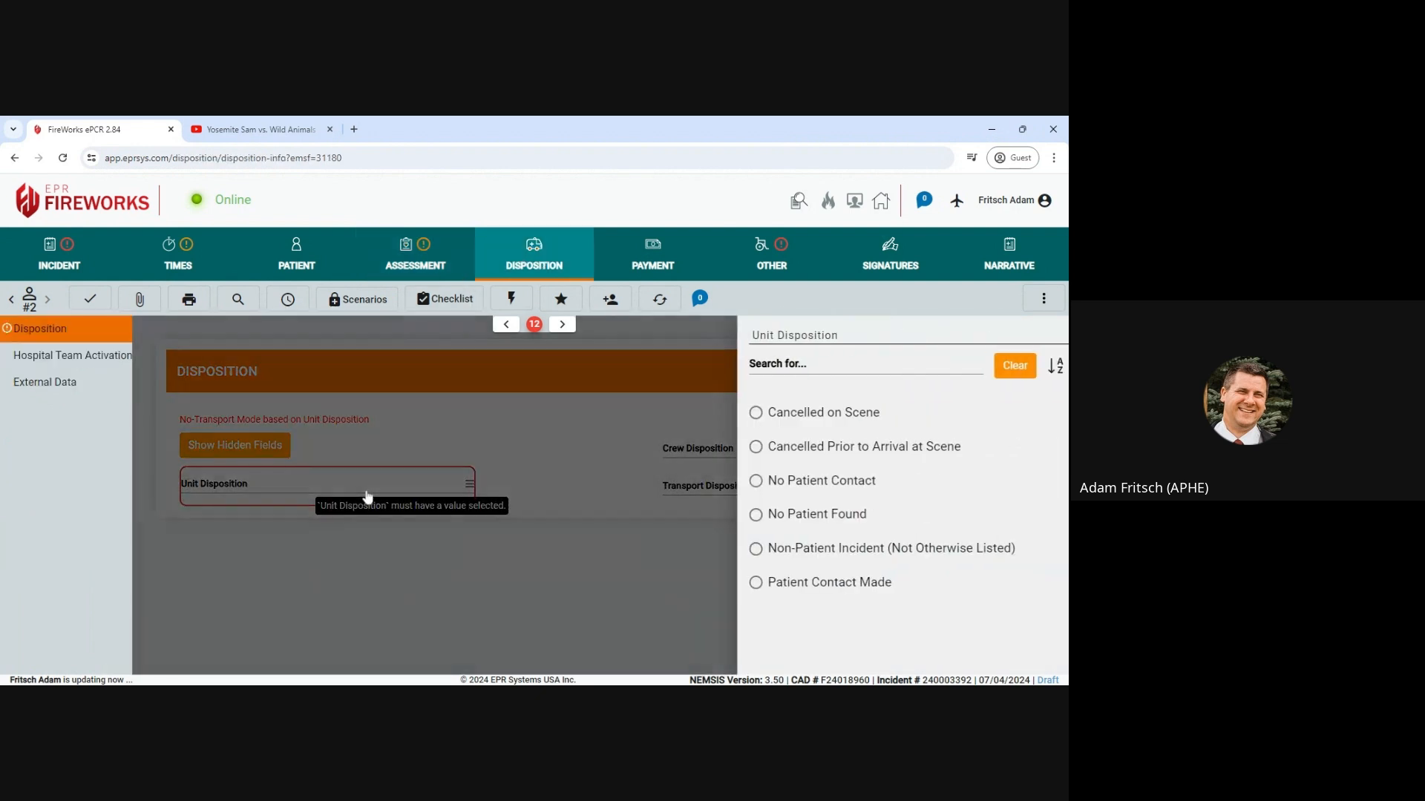
click(806, 583)
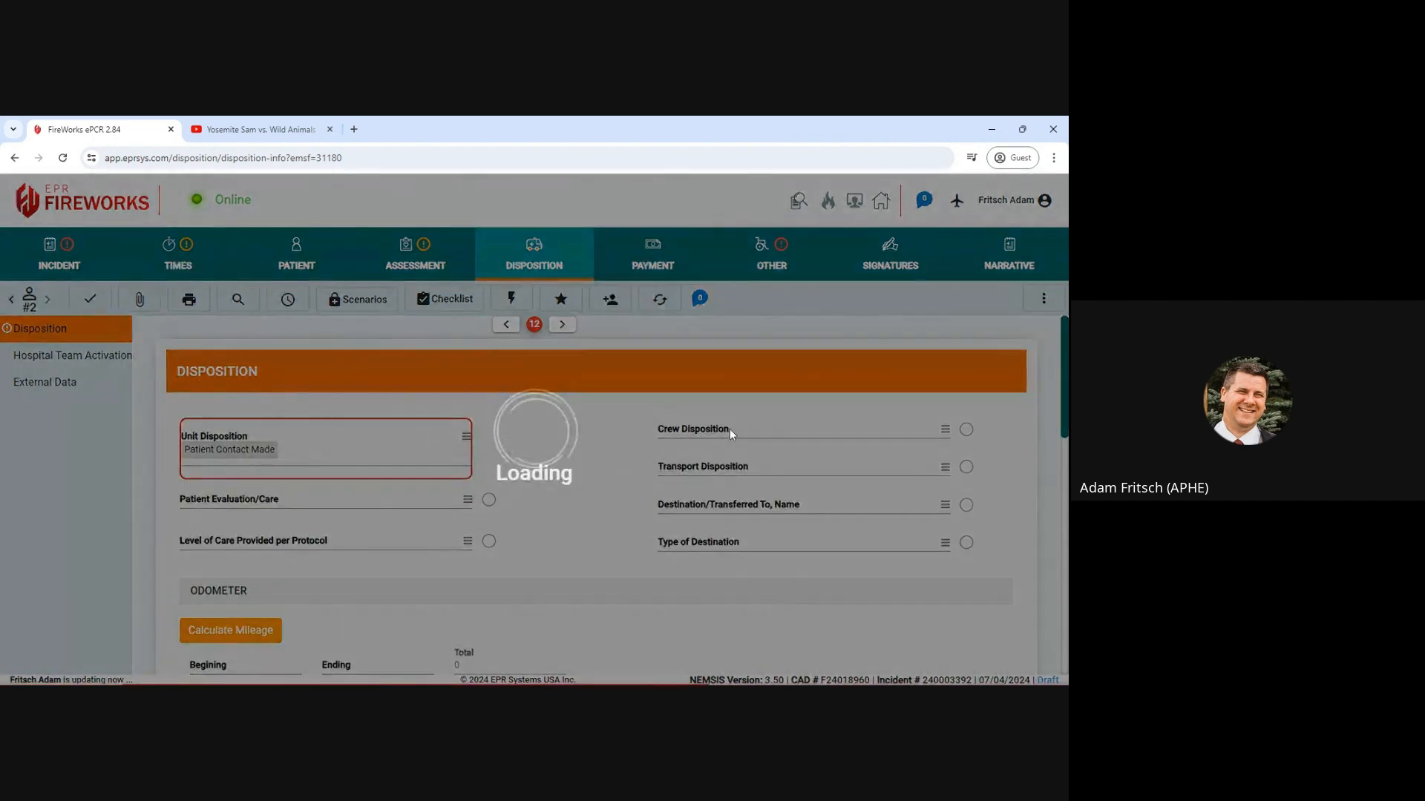
click(728, 430)
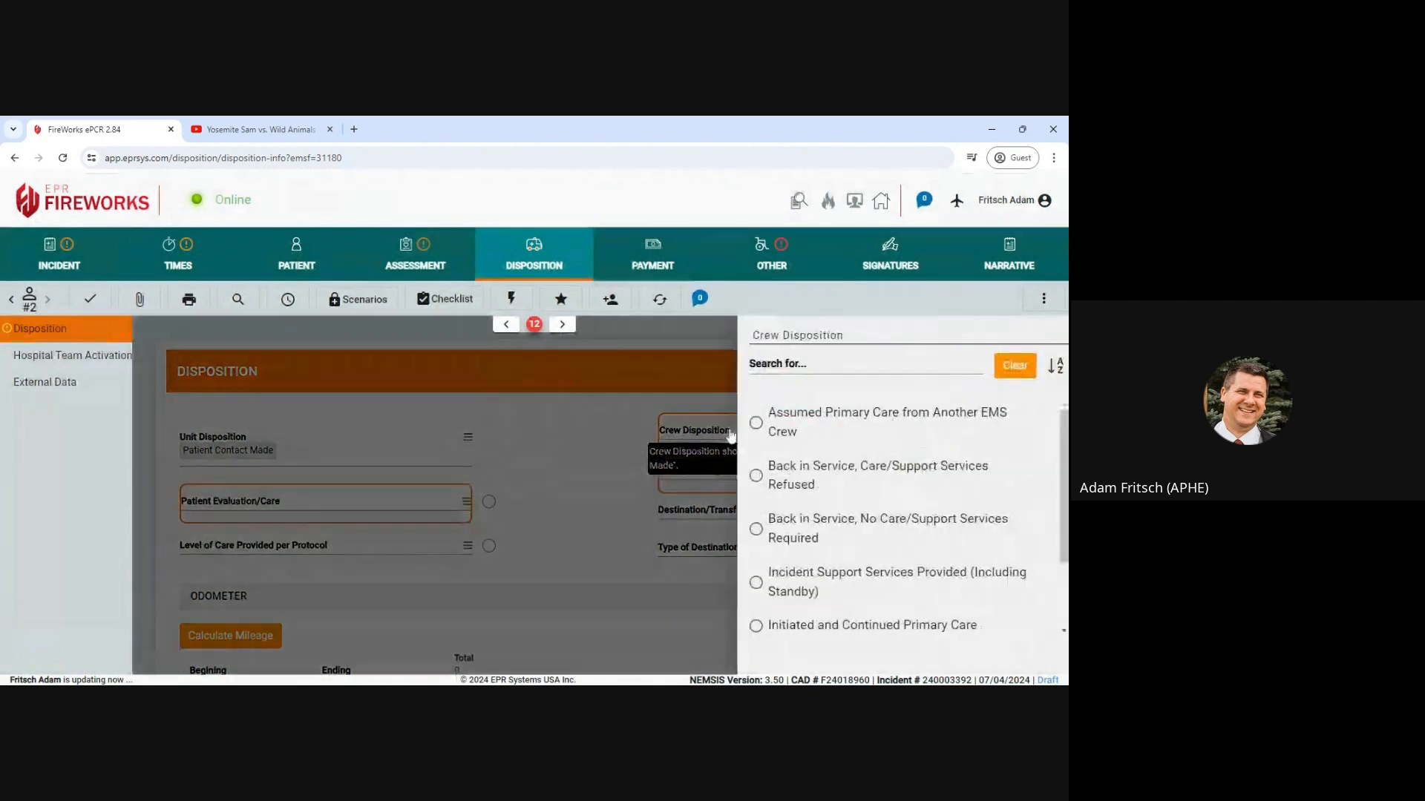
scroll(789, 583, down, 1)
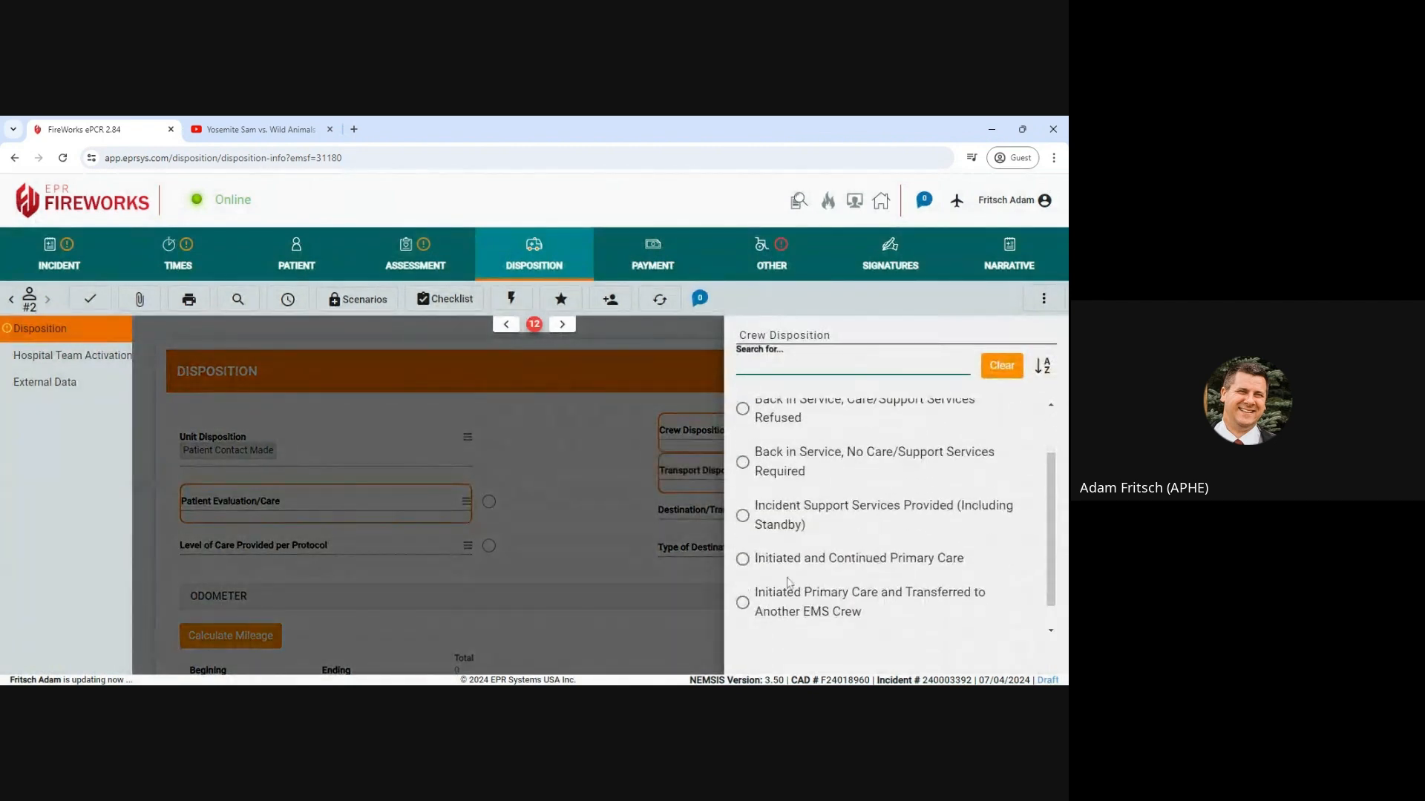
click(909, 564)
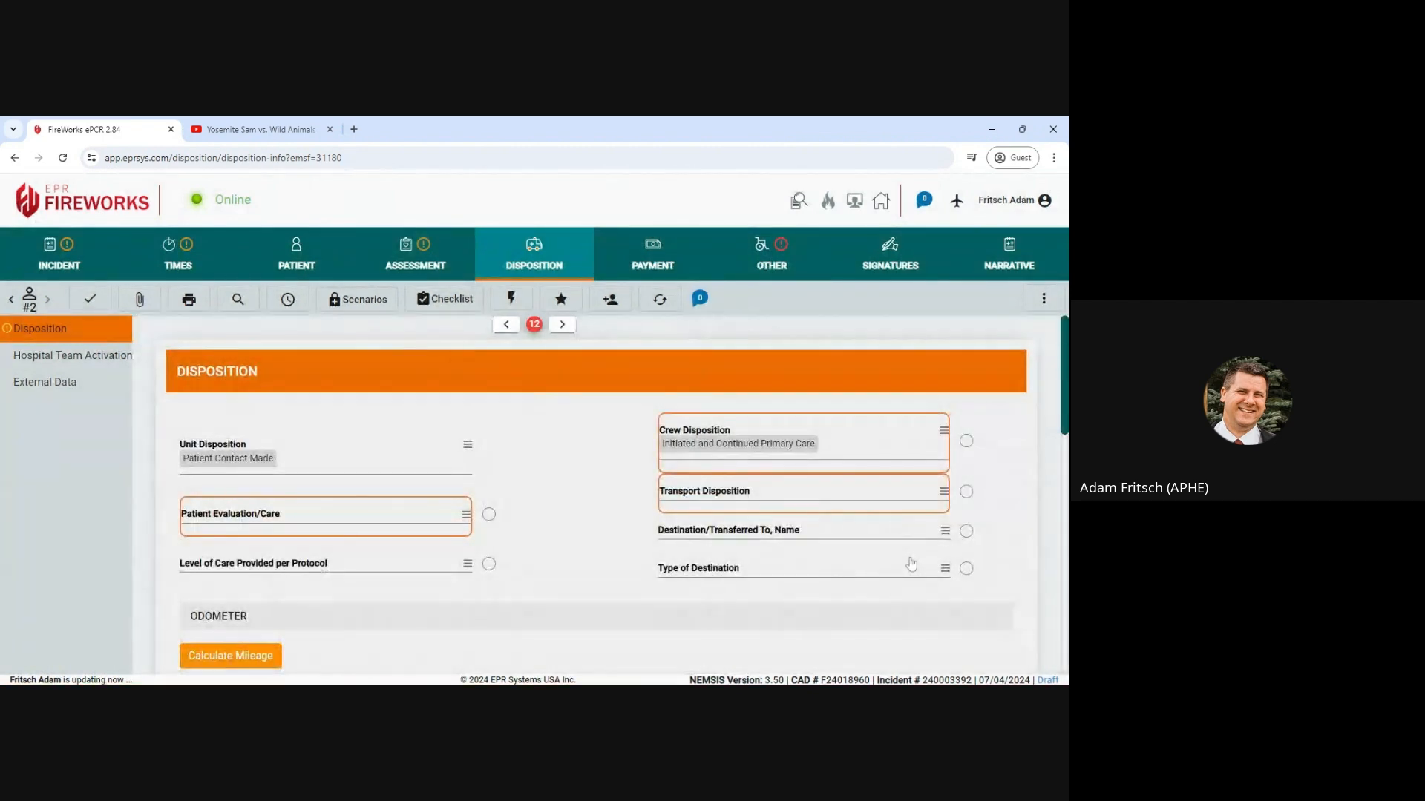
Set Patient Evaluation/Care to Patient Evaluated and Care Provided, and Transport Disposition to Transport by This EMS Unit (This Crew Only)
click(381, 514)
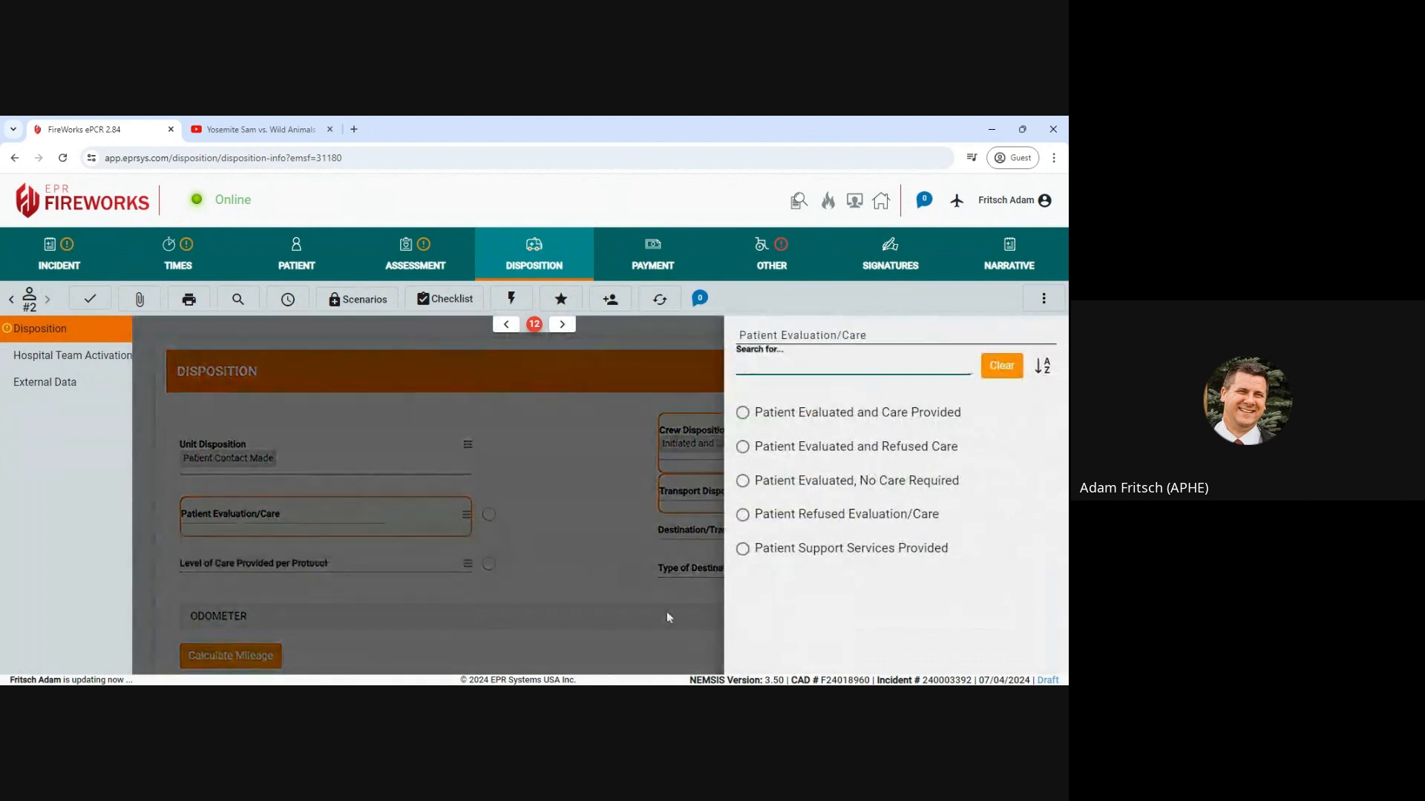
click(858, 416)
click(781, 500)
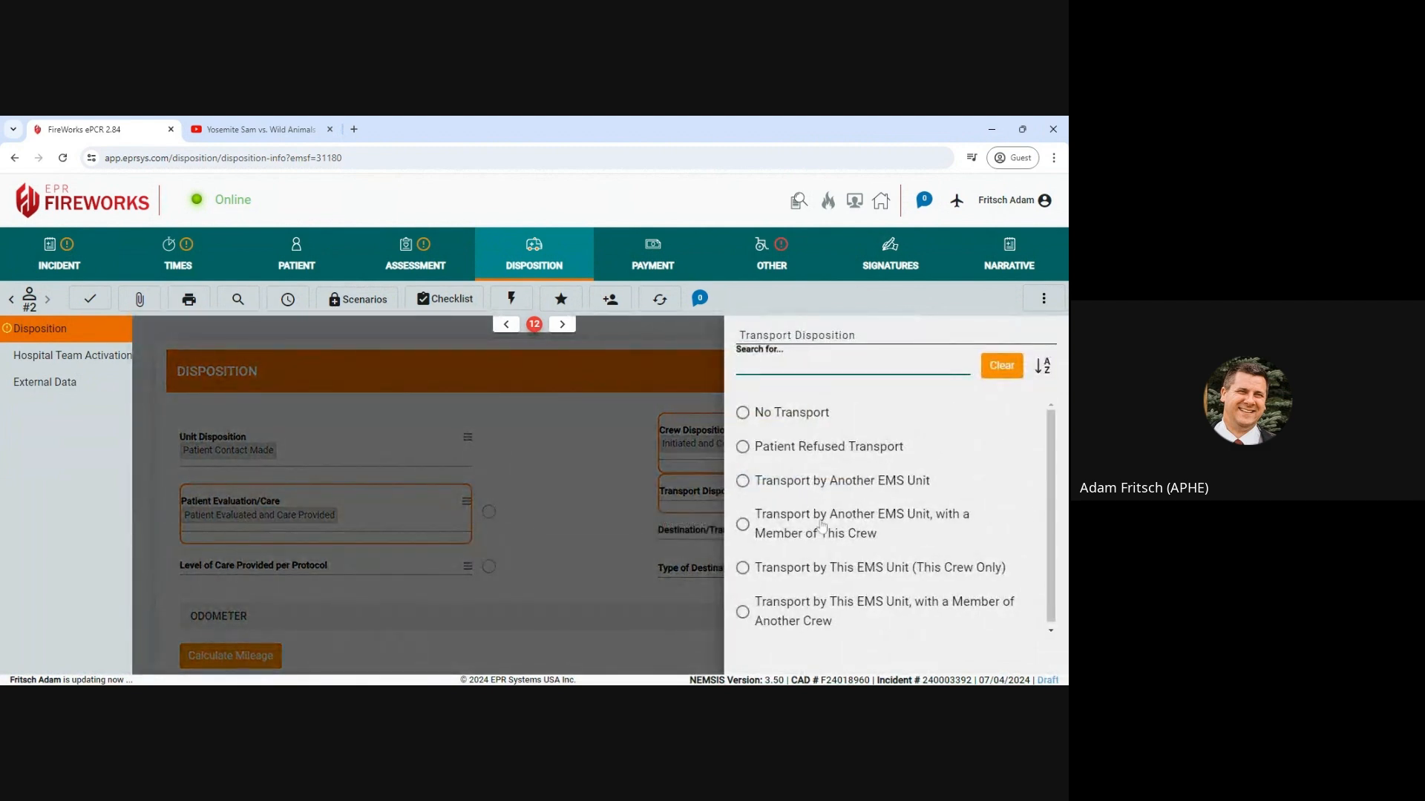
click(801, 576)
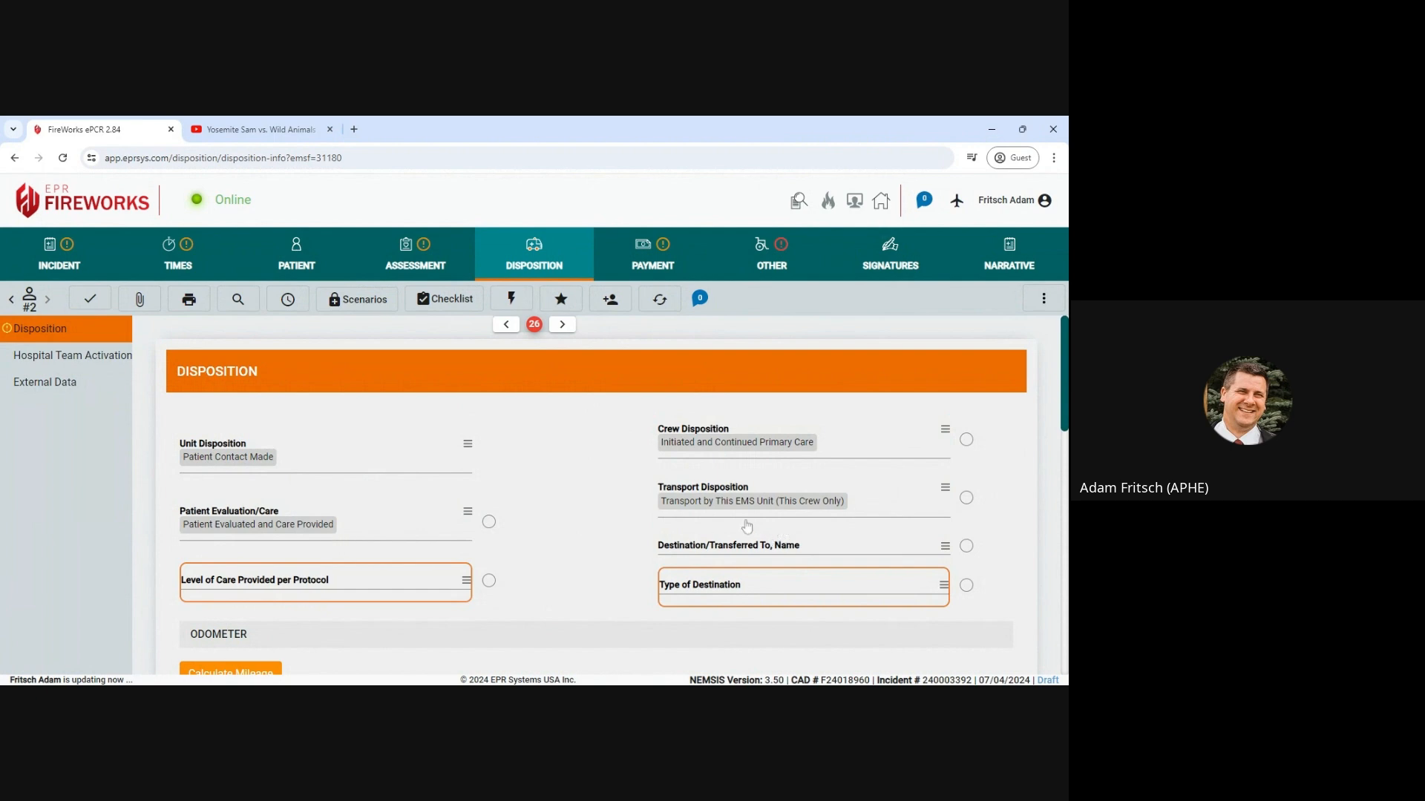
Choose Aurora Med Ctr-Summit as the destination and set the Level of Care Provided per Protocol to ALS - Paramedic
click(758, 552)
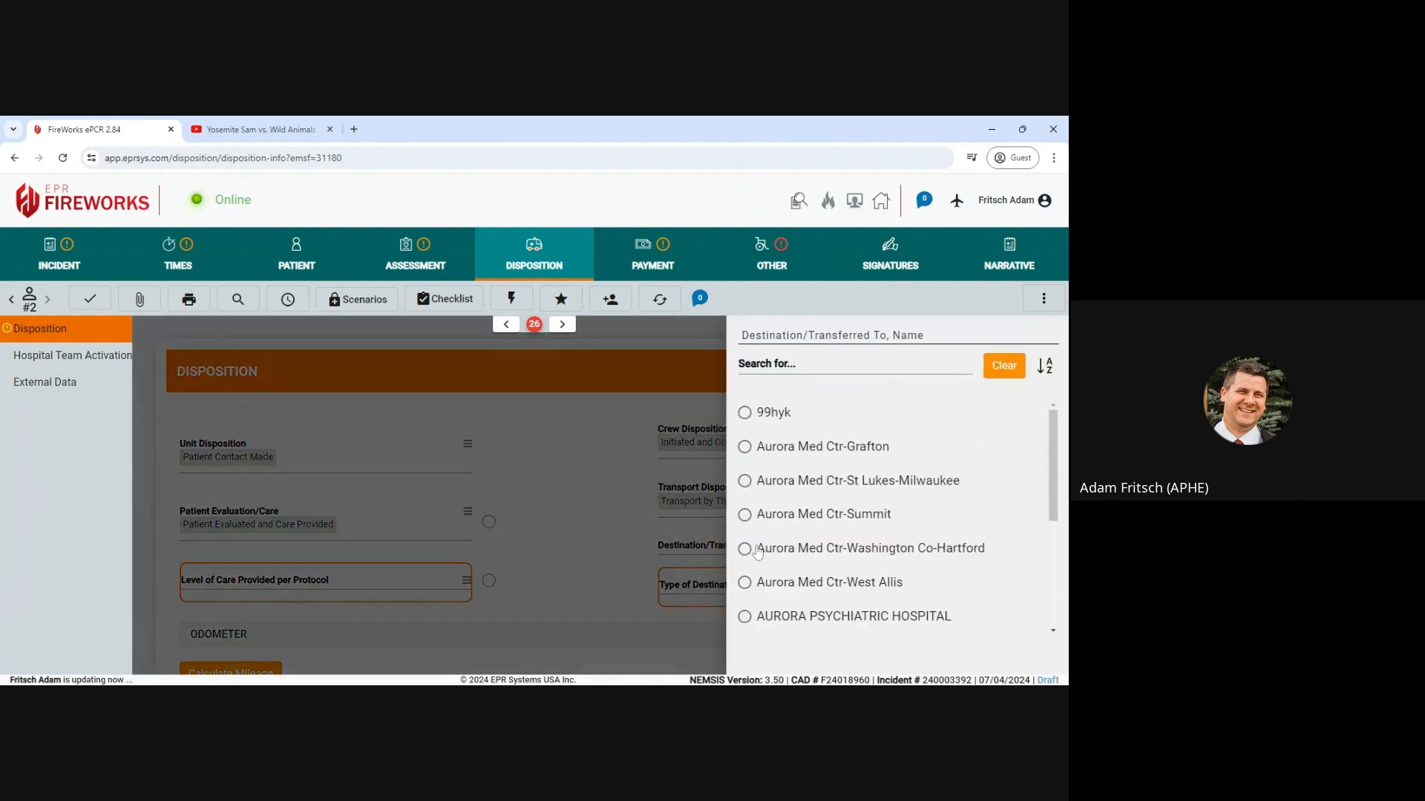
click(822, 516)
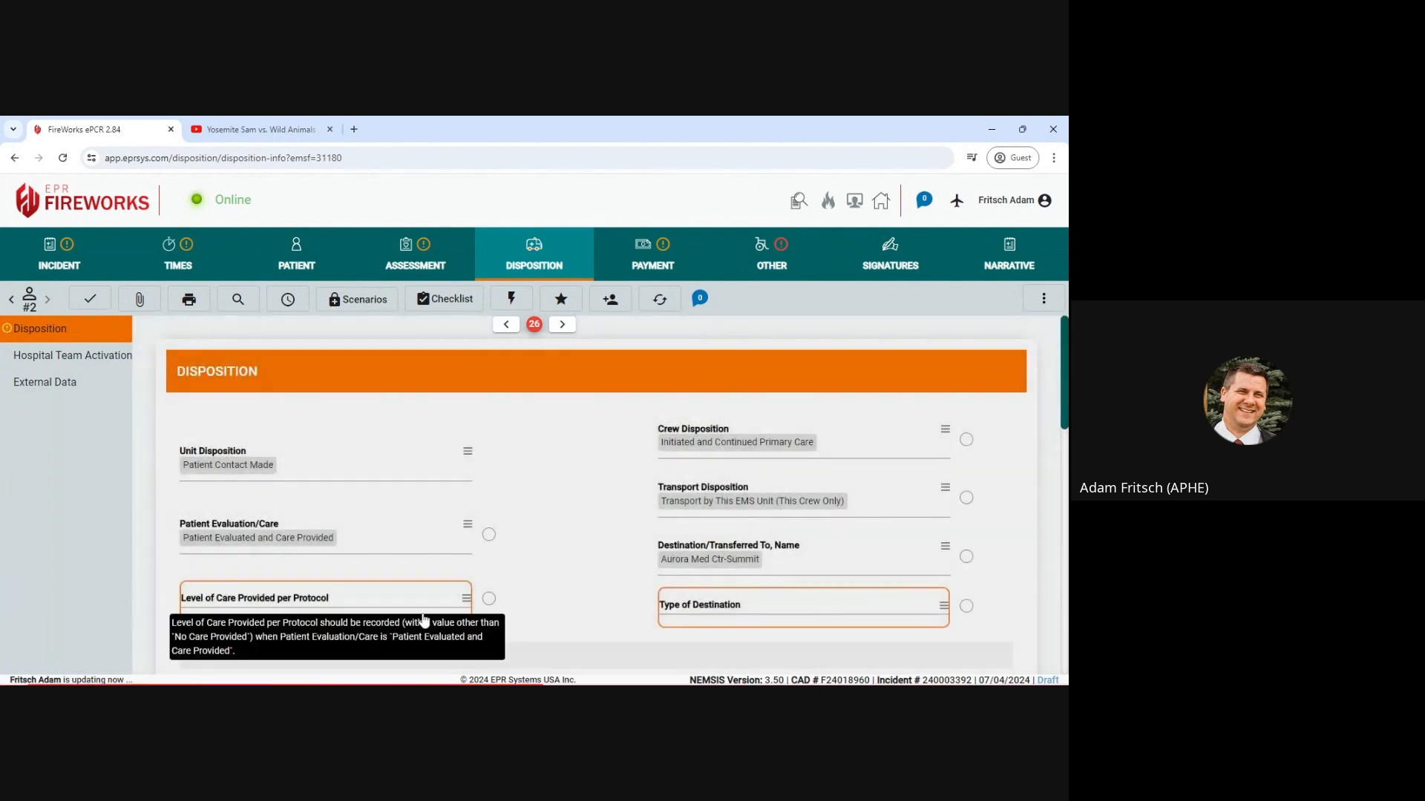
click(341, 626)
click(795, 449)
scroll(642, 588, down, 3)
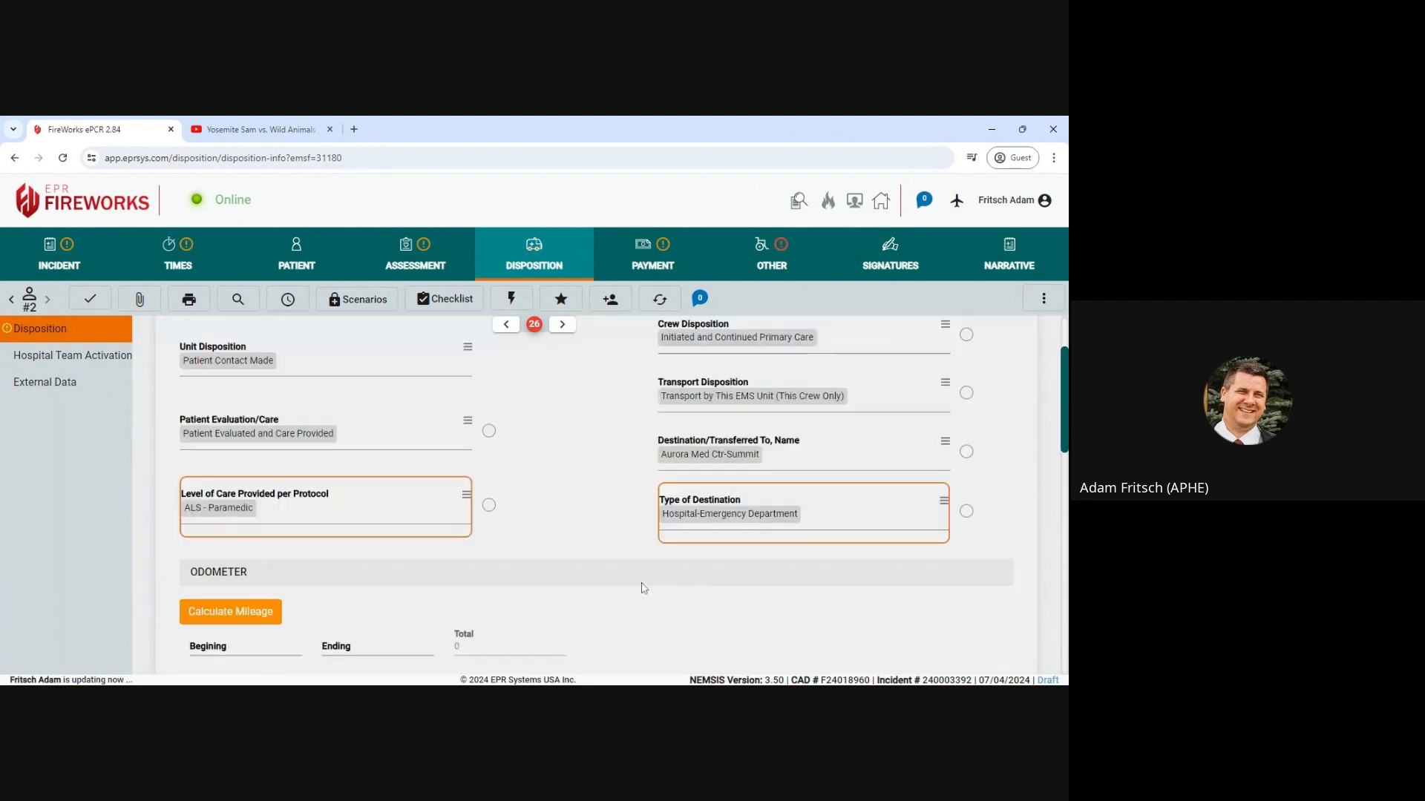
scroll(587, 627, down, 1)
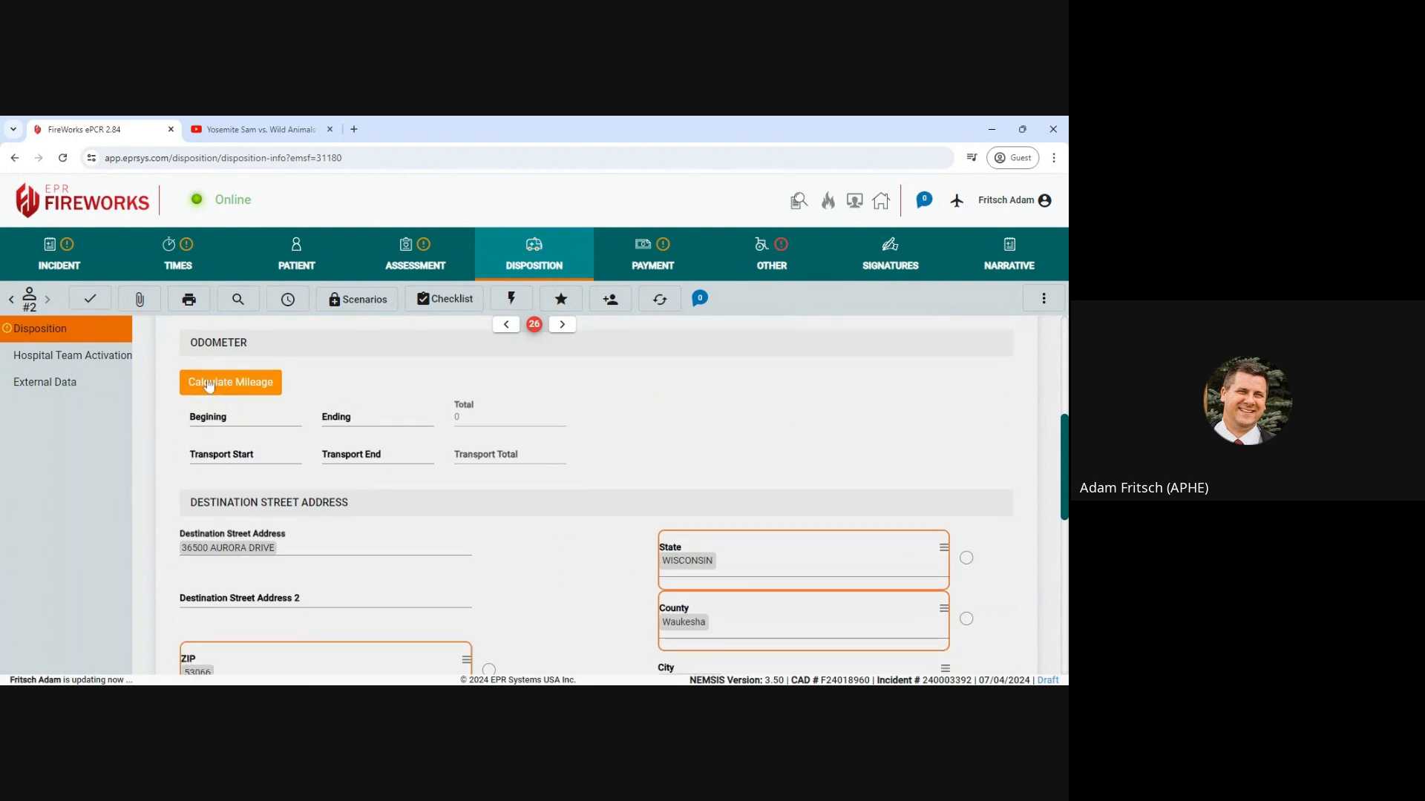
Calculate the mileage from scene to destination and apply the 12.2 miles to the transport odometer
click(235, 391)
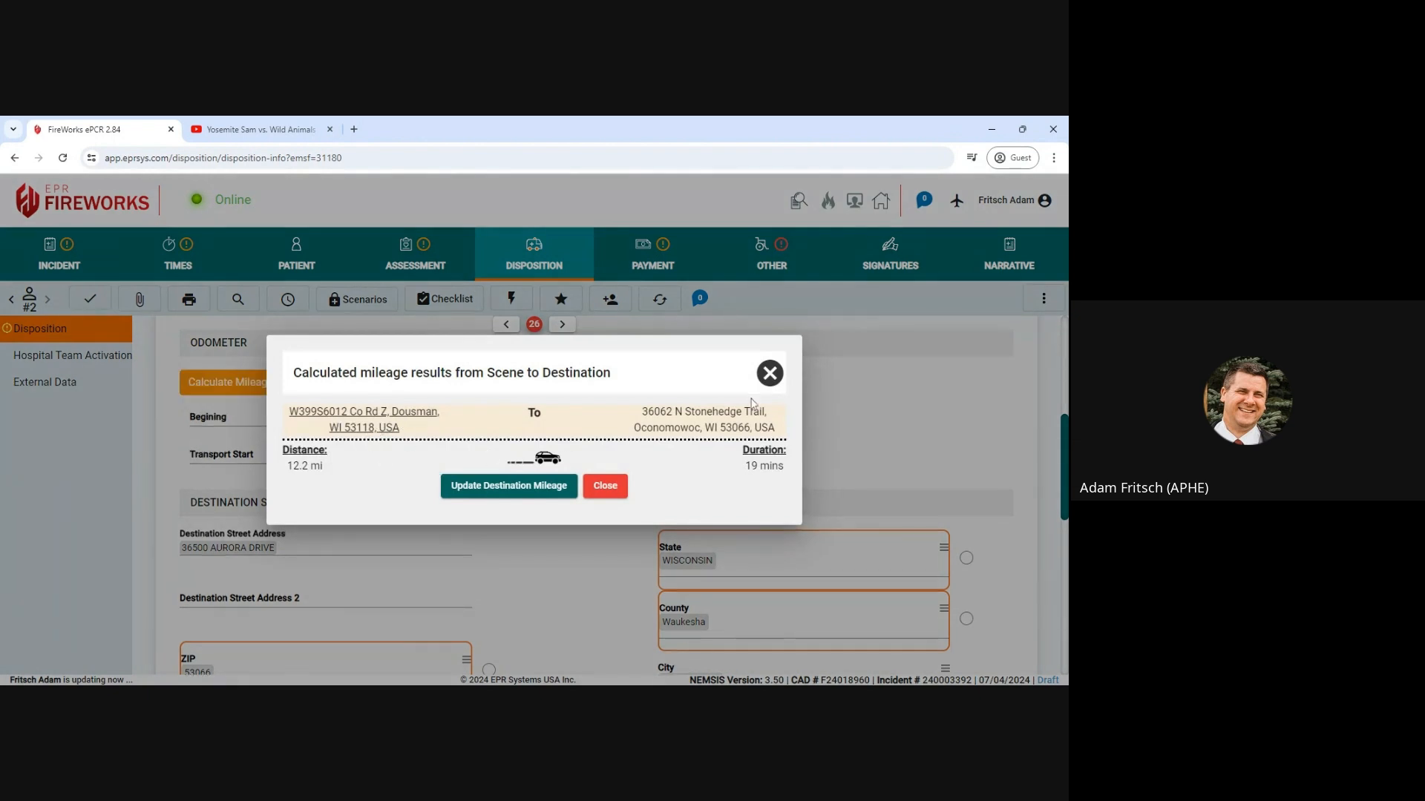
click(508, 486)
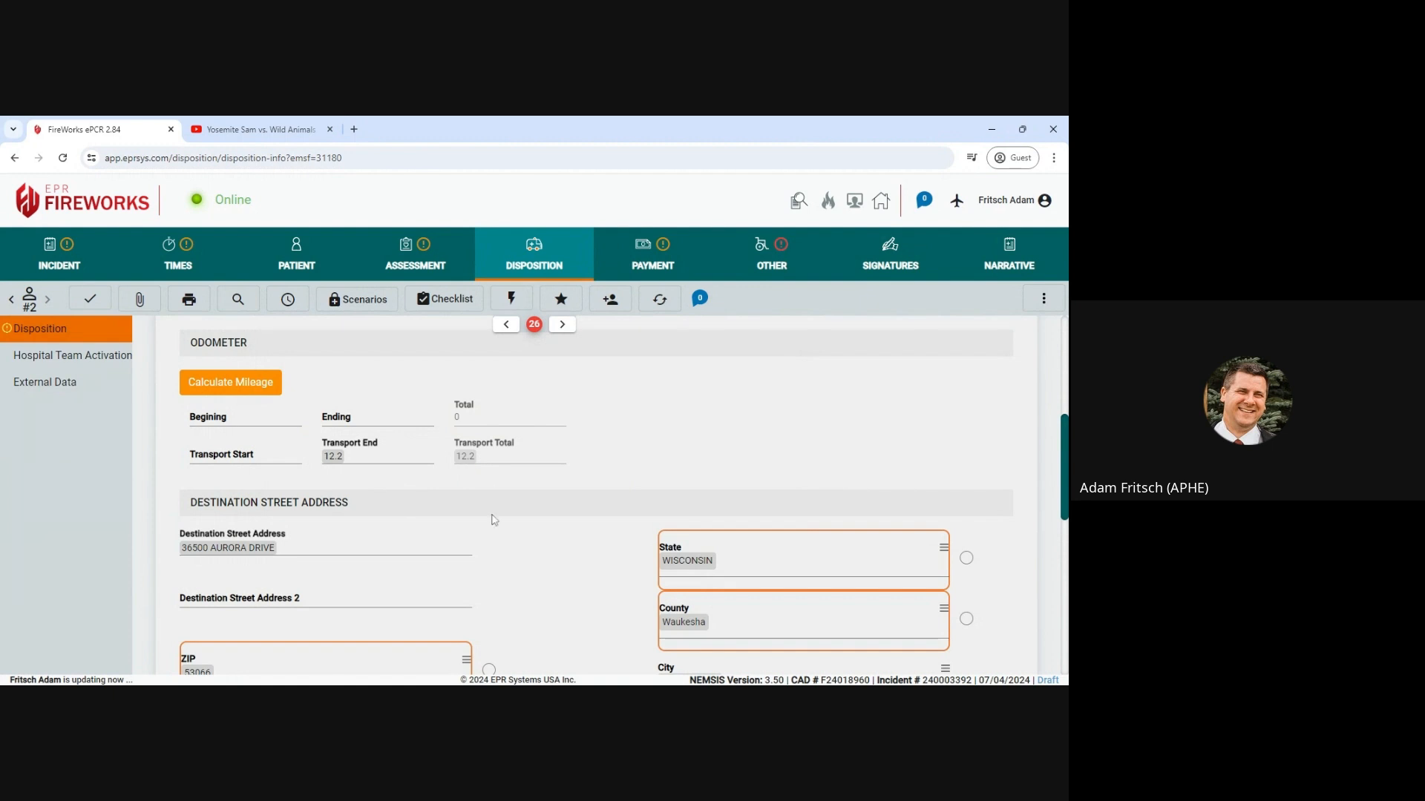
Set the number of patients transported to 1 and both How Patient Was Moved To and From Ambulance to Stretcher
scroll(547, 553, down, 4)
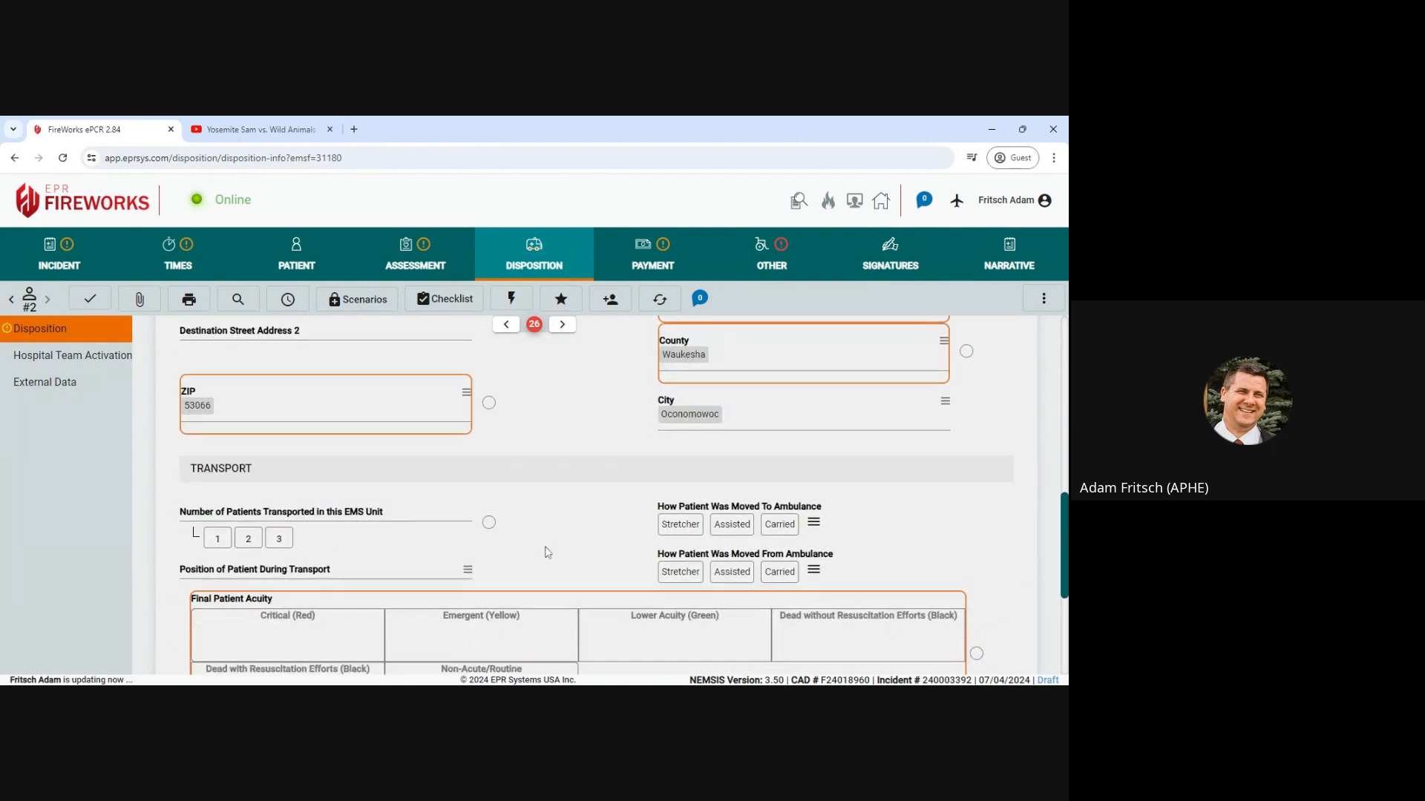
scroll(552, 553, down, 1)
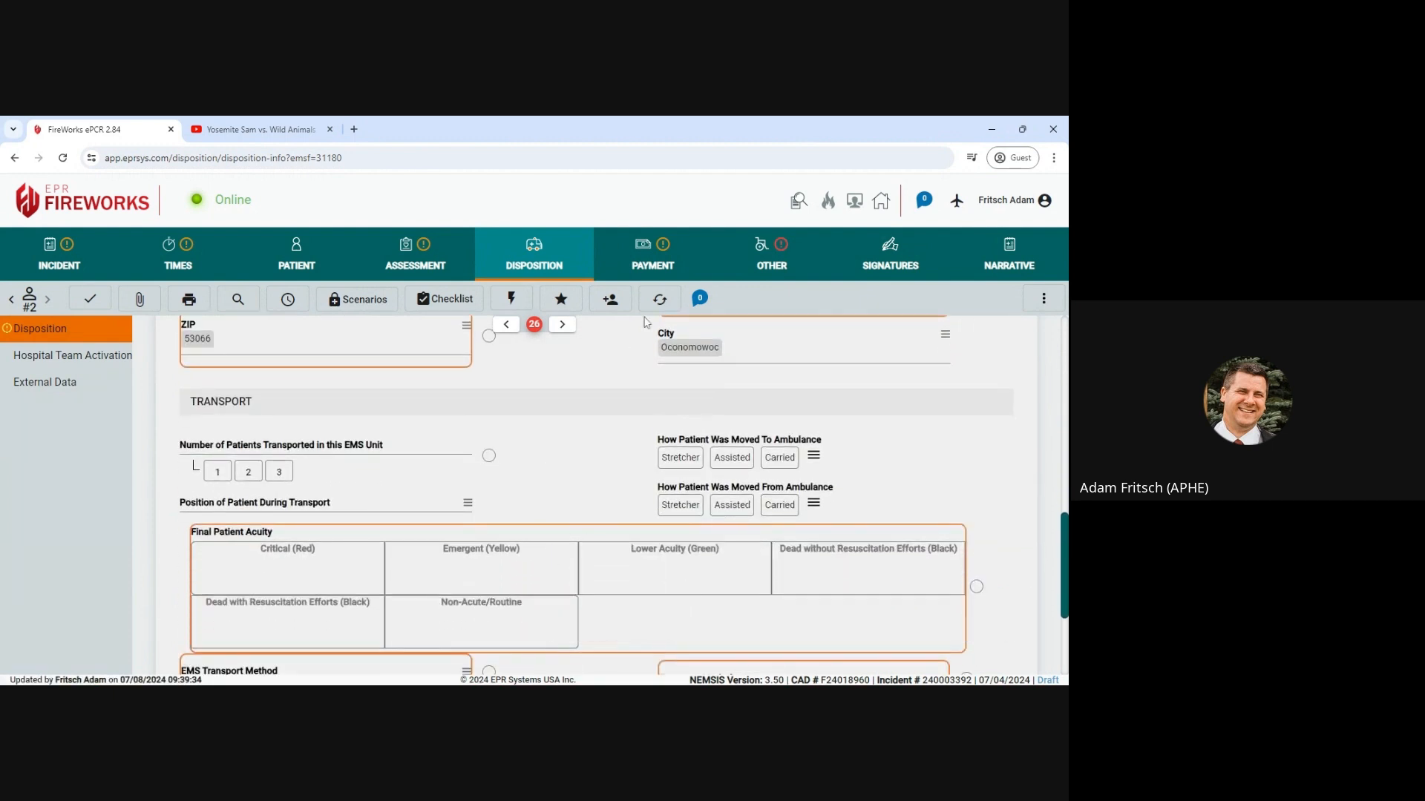
click(216, 472)
click(688, 458)
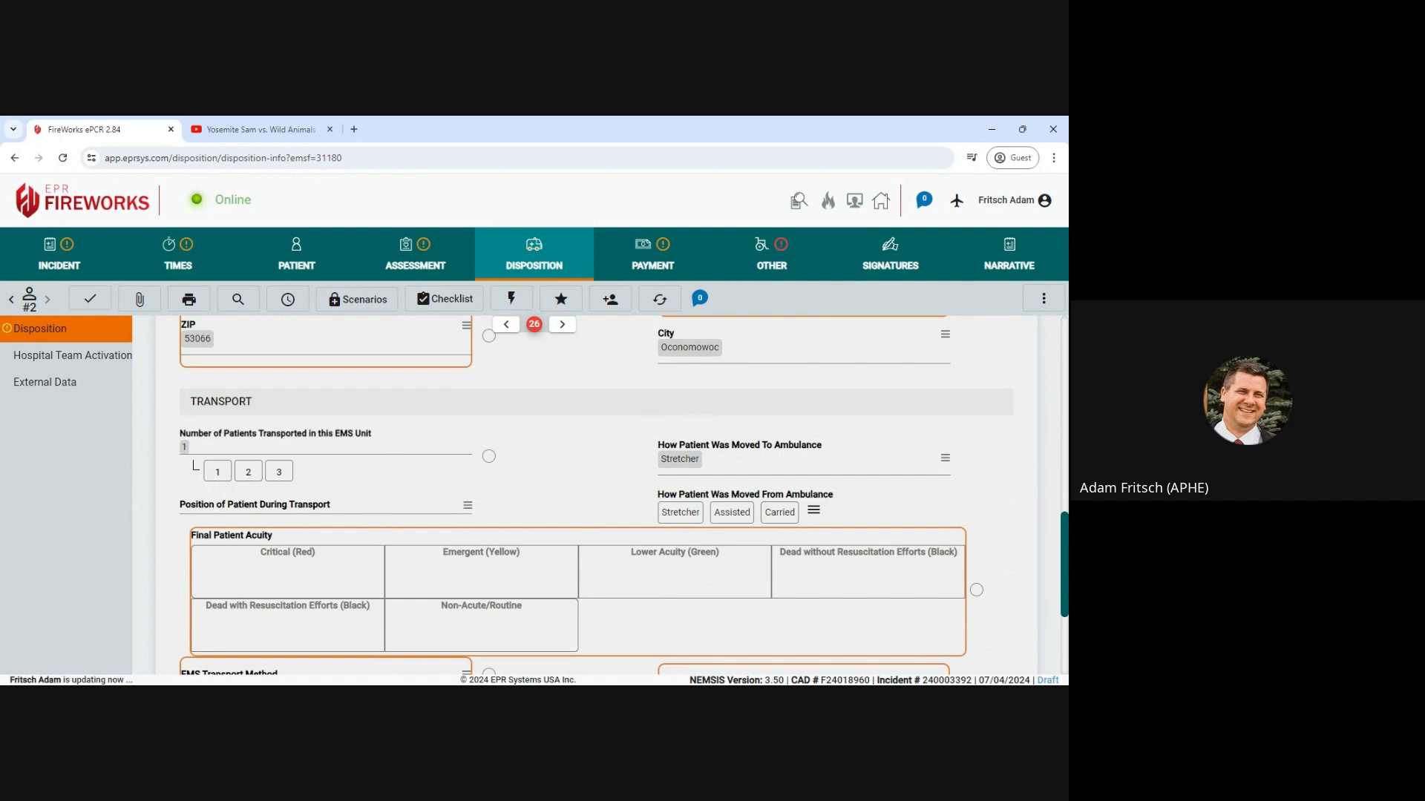
click(697, 512)
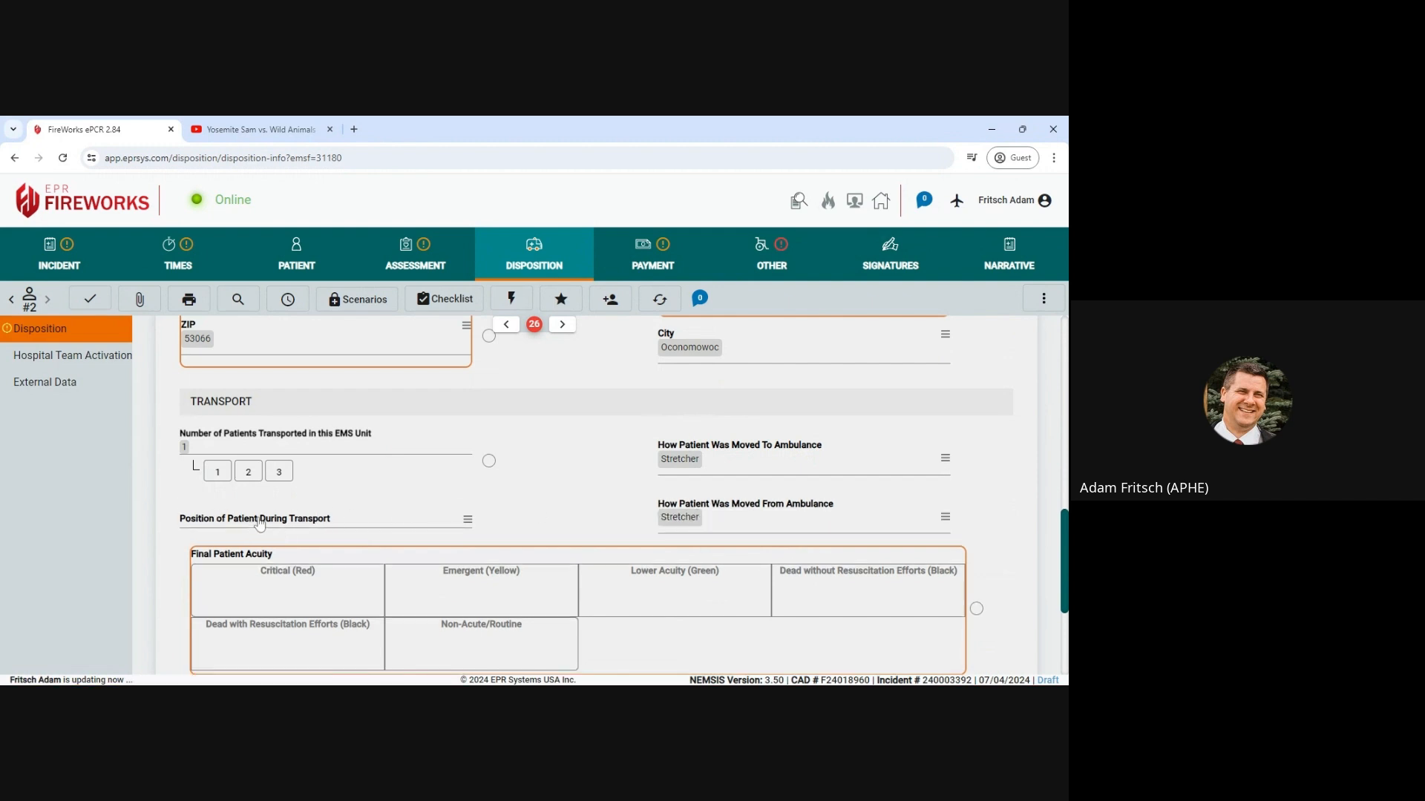
Set Position of Patient During Transport to Fowlers (Semi-Upright Sitting) and Final Patient Acuity to Lower Acuity (Green)
click(313, 524)
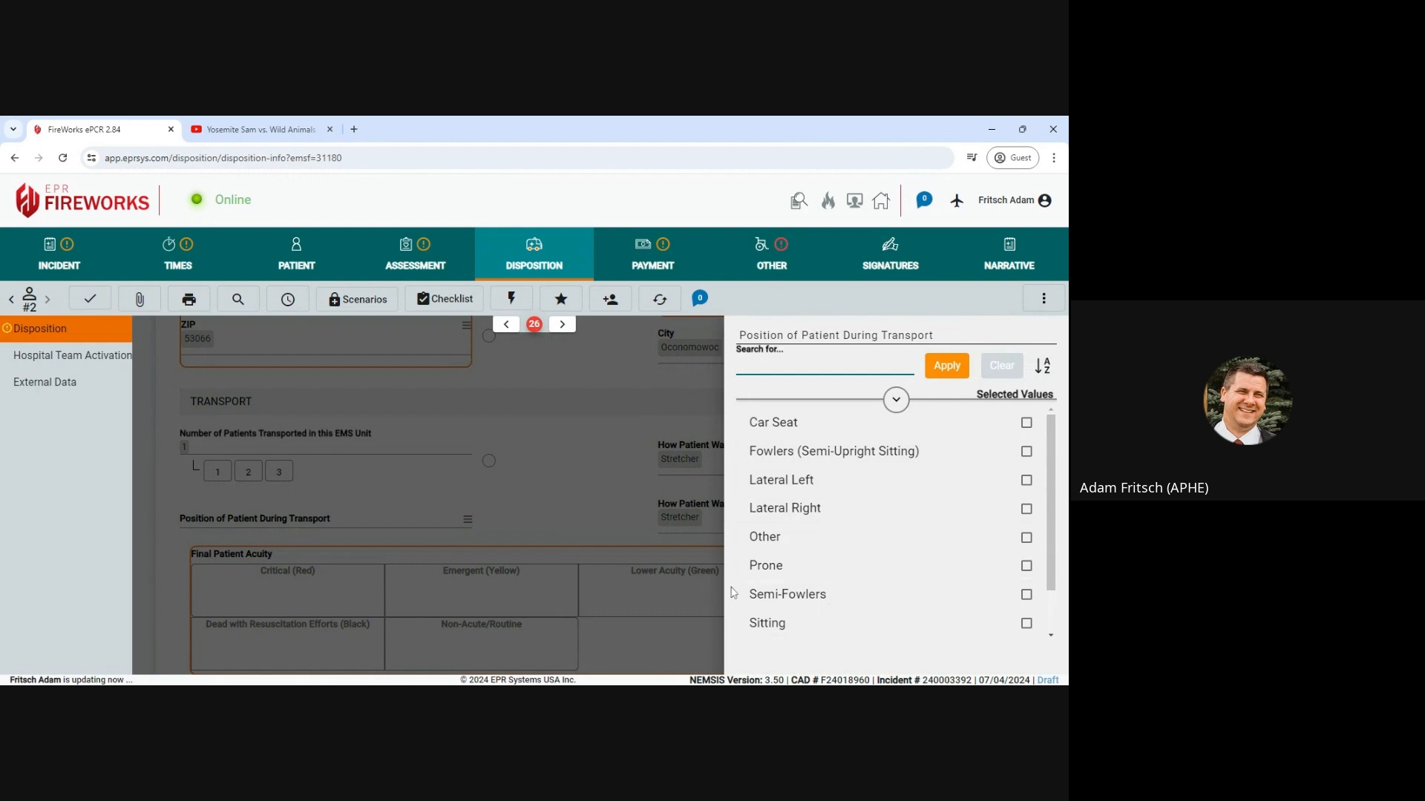
scroll(822, 601, down, 2)
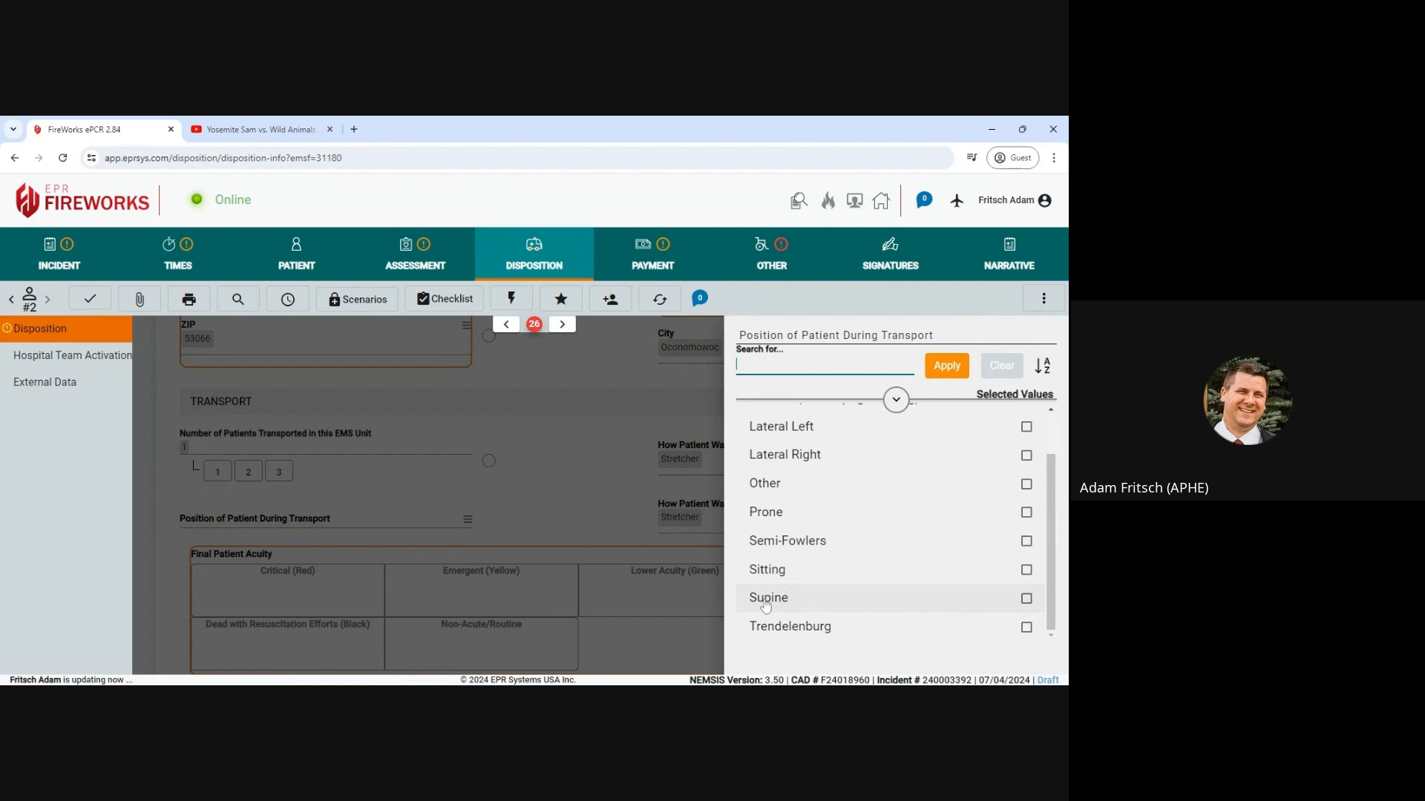
scroll(837, 576, up, 1)
click(857, 457)
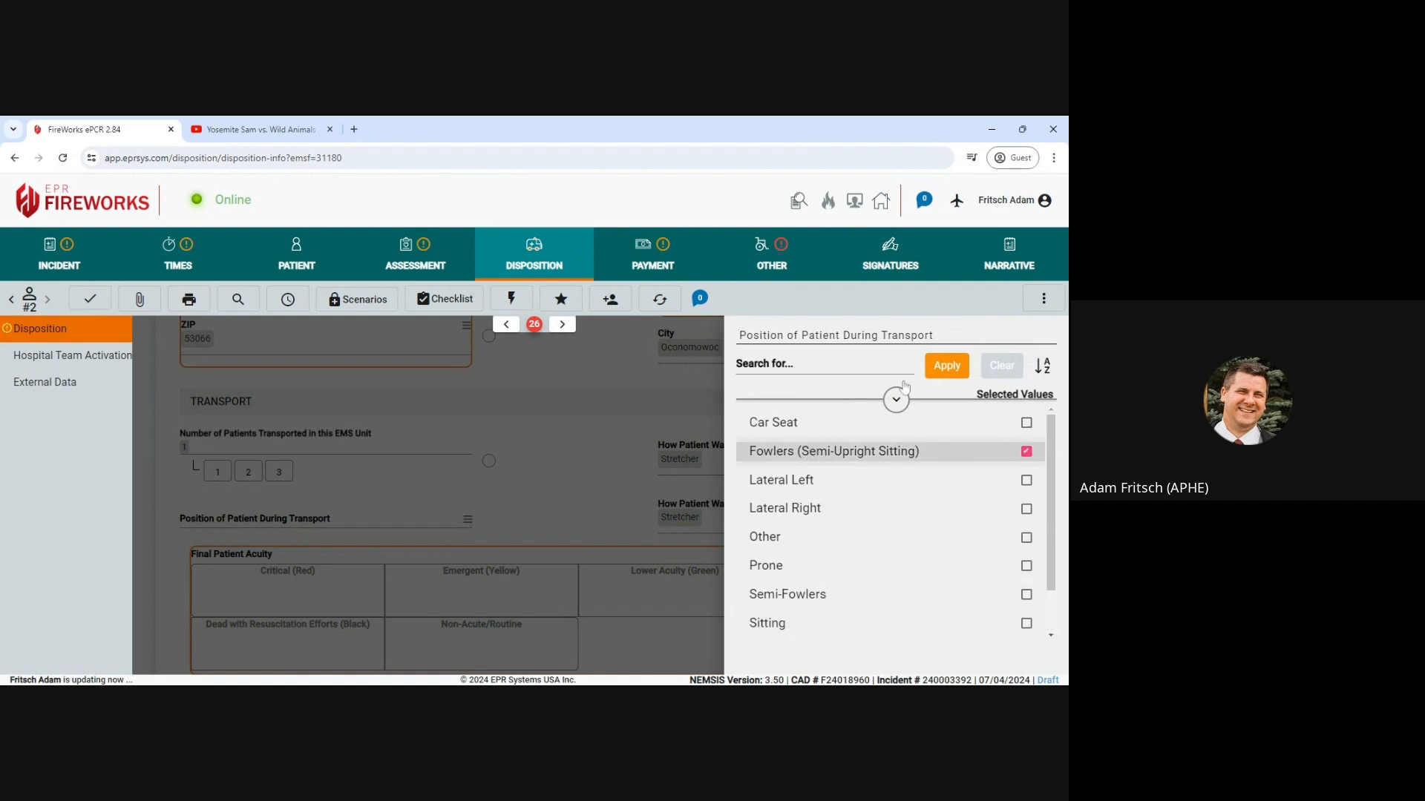
click(956, 363)
click(638, 598)
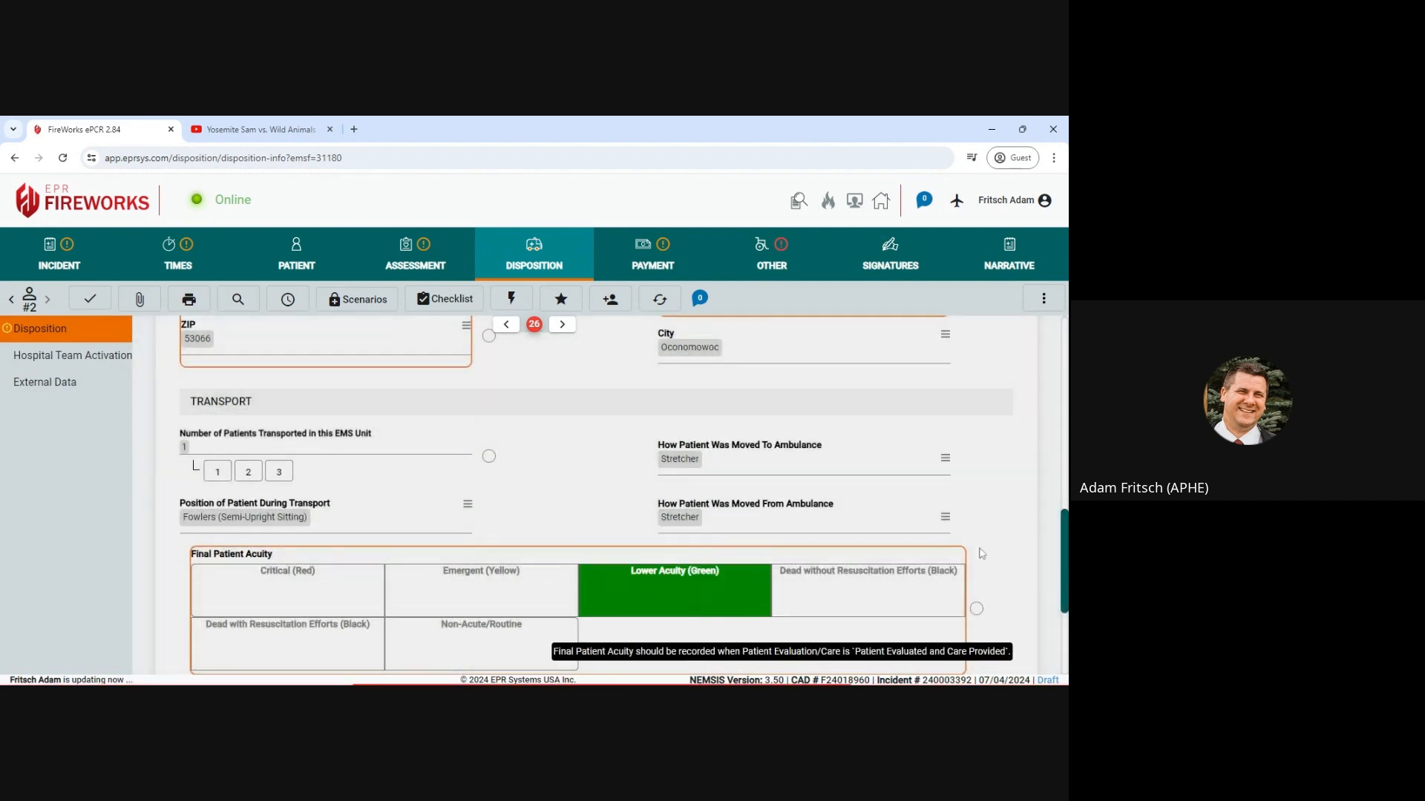
Set EMS Transport Method to Ground-Ambulance and Transport Mode from Scene to Non-Emergent
scroll(981, 550, down, 3)
mouse_move(397, 601)
click(308, 490)
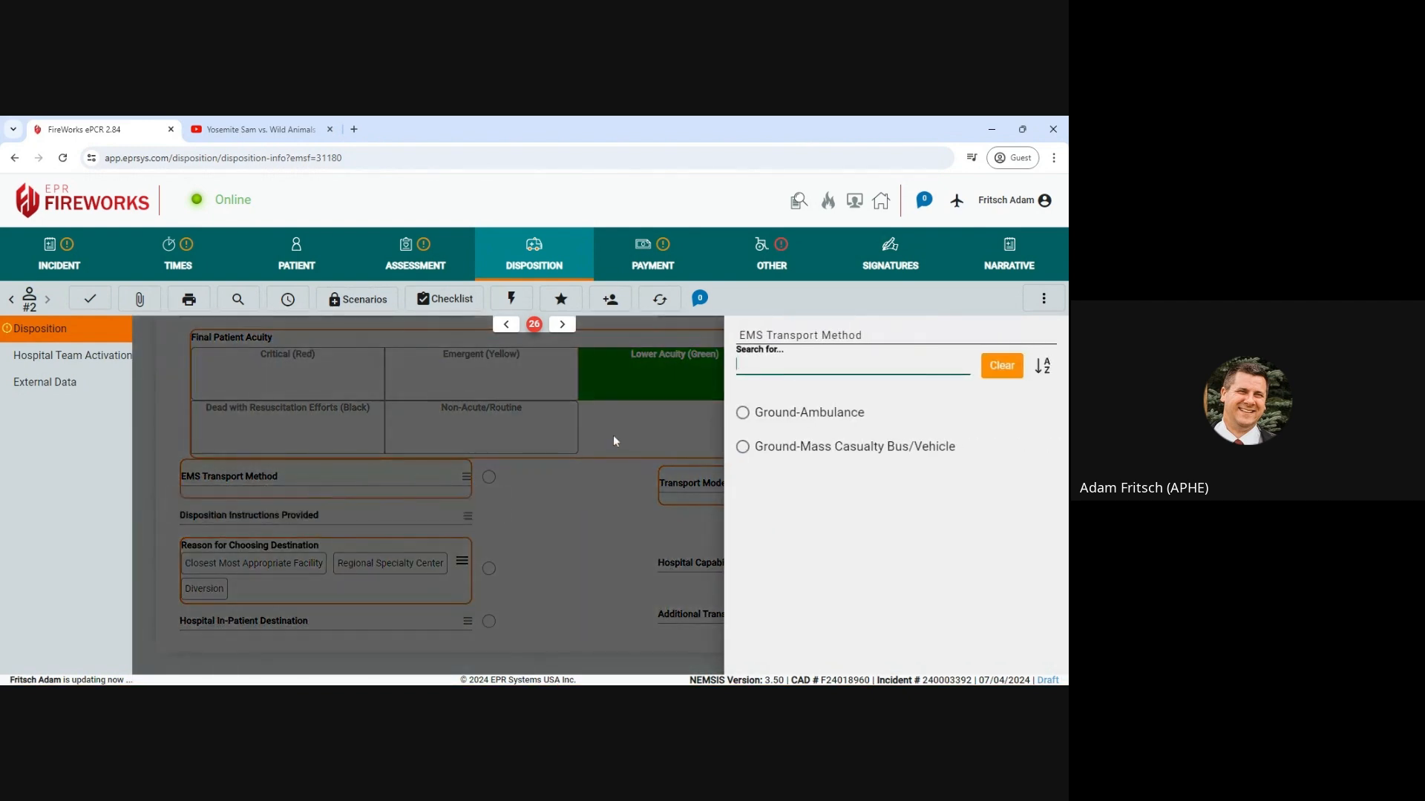
click(790, 416)
click(690, 487)
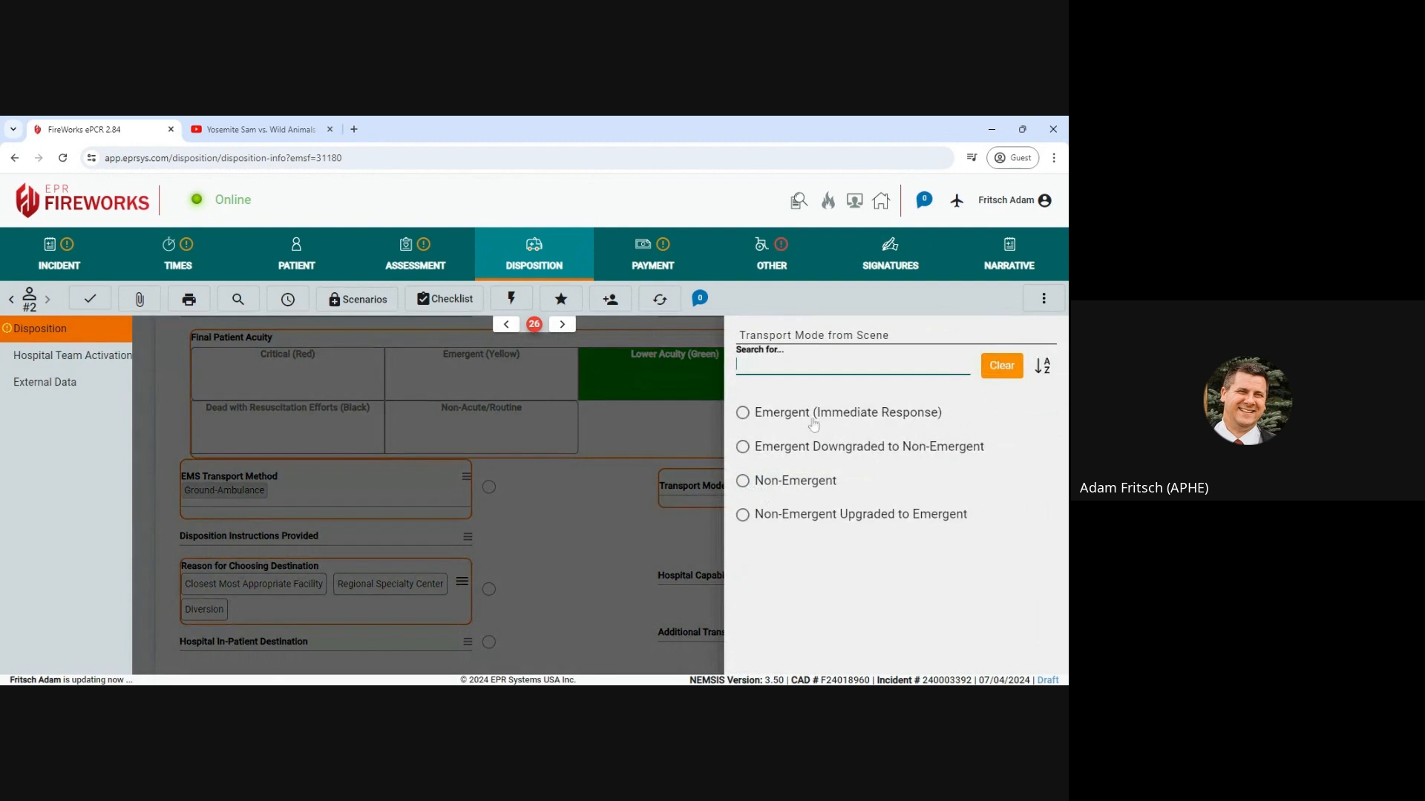
click(785, 492)
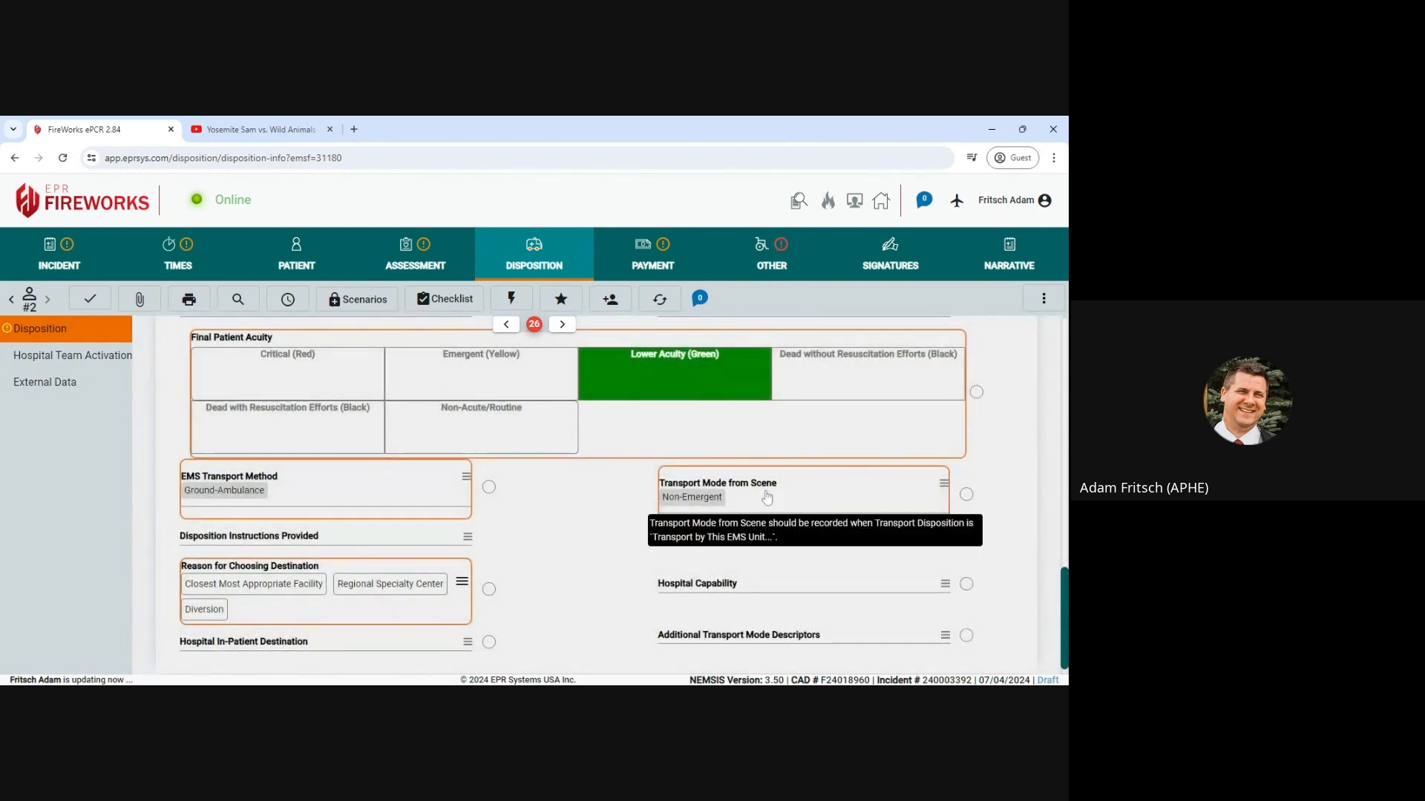
View the Disposition Instructions options without selecting any, and set Reason for Choosing Destination to Closest Most Appropriate Facility
click(319, 540)
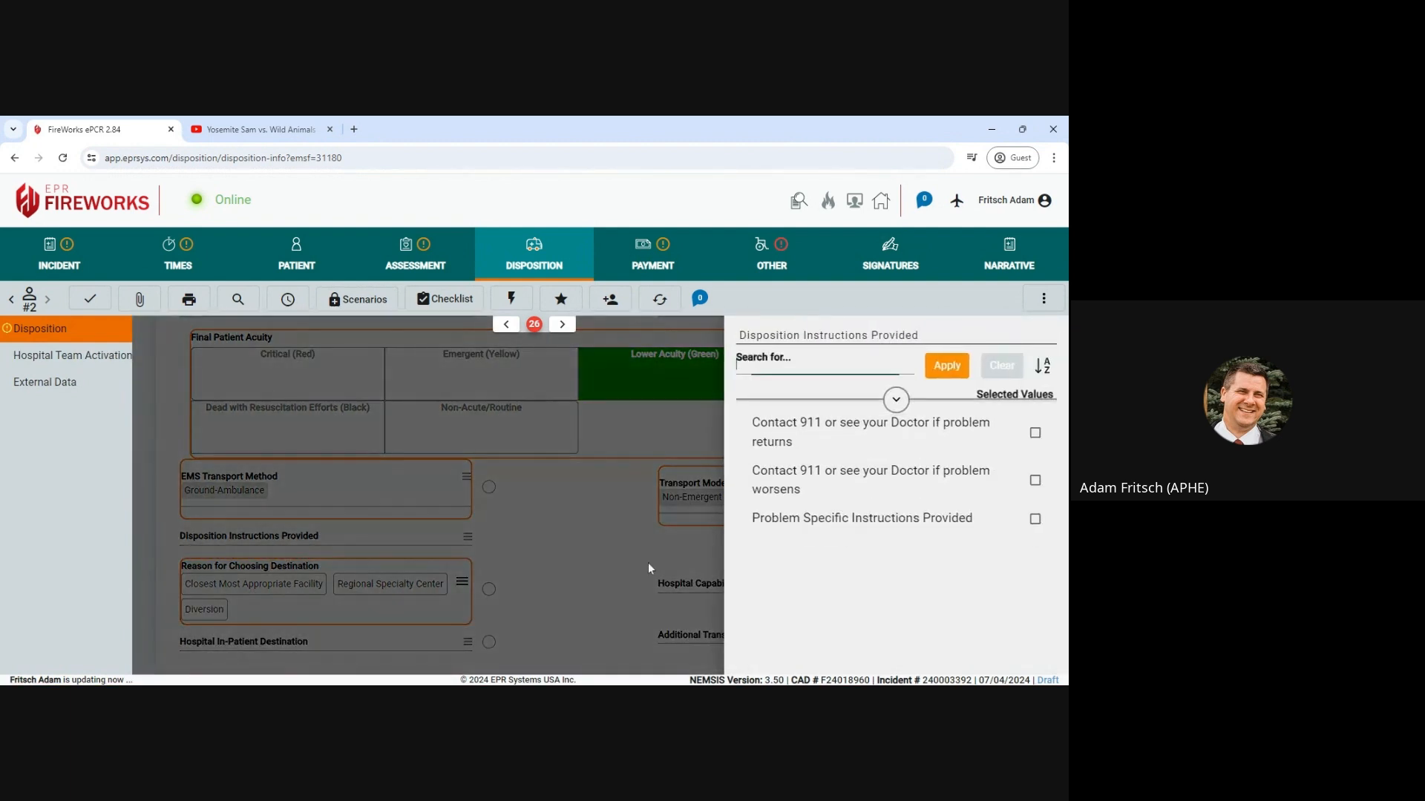
click(946, 366)
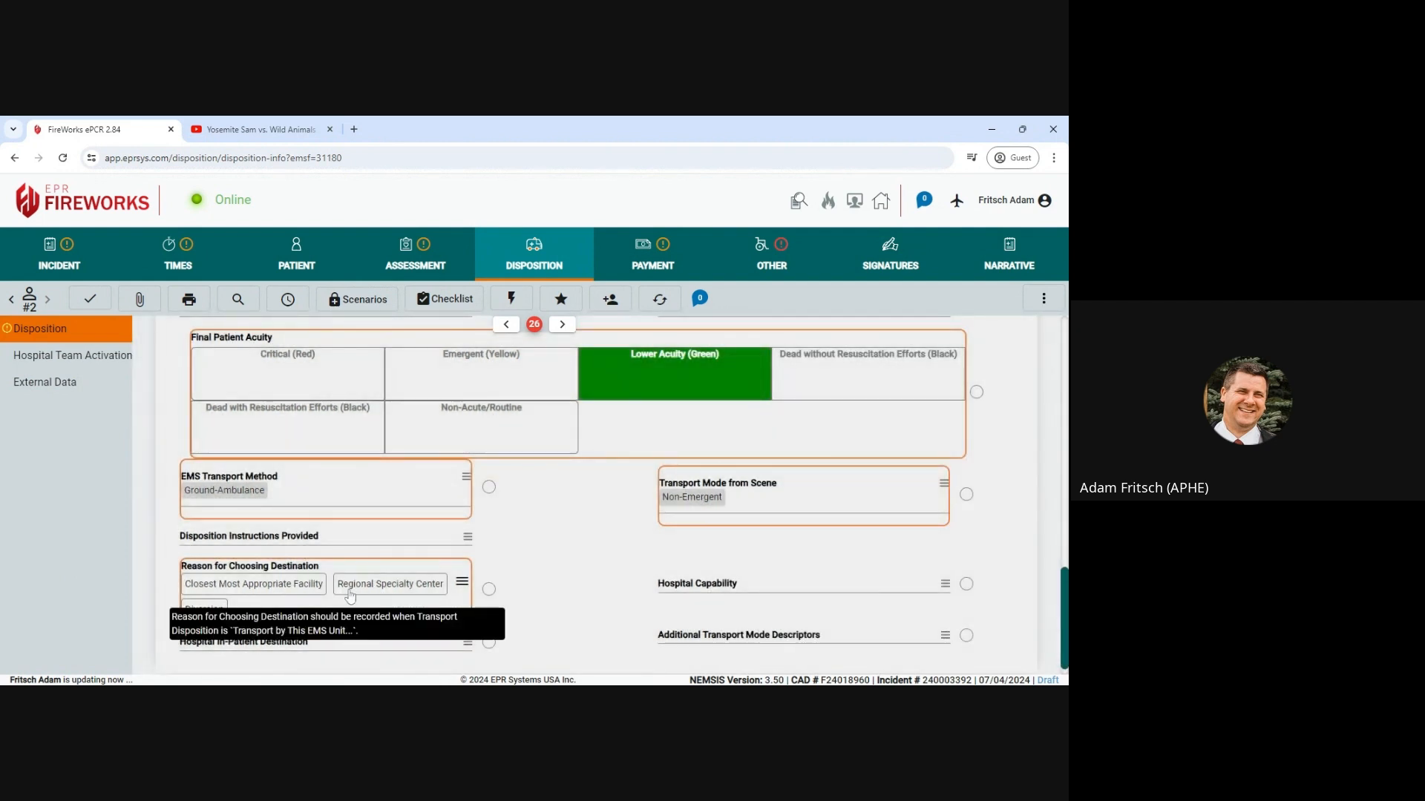
click(293, 587)
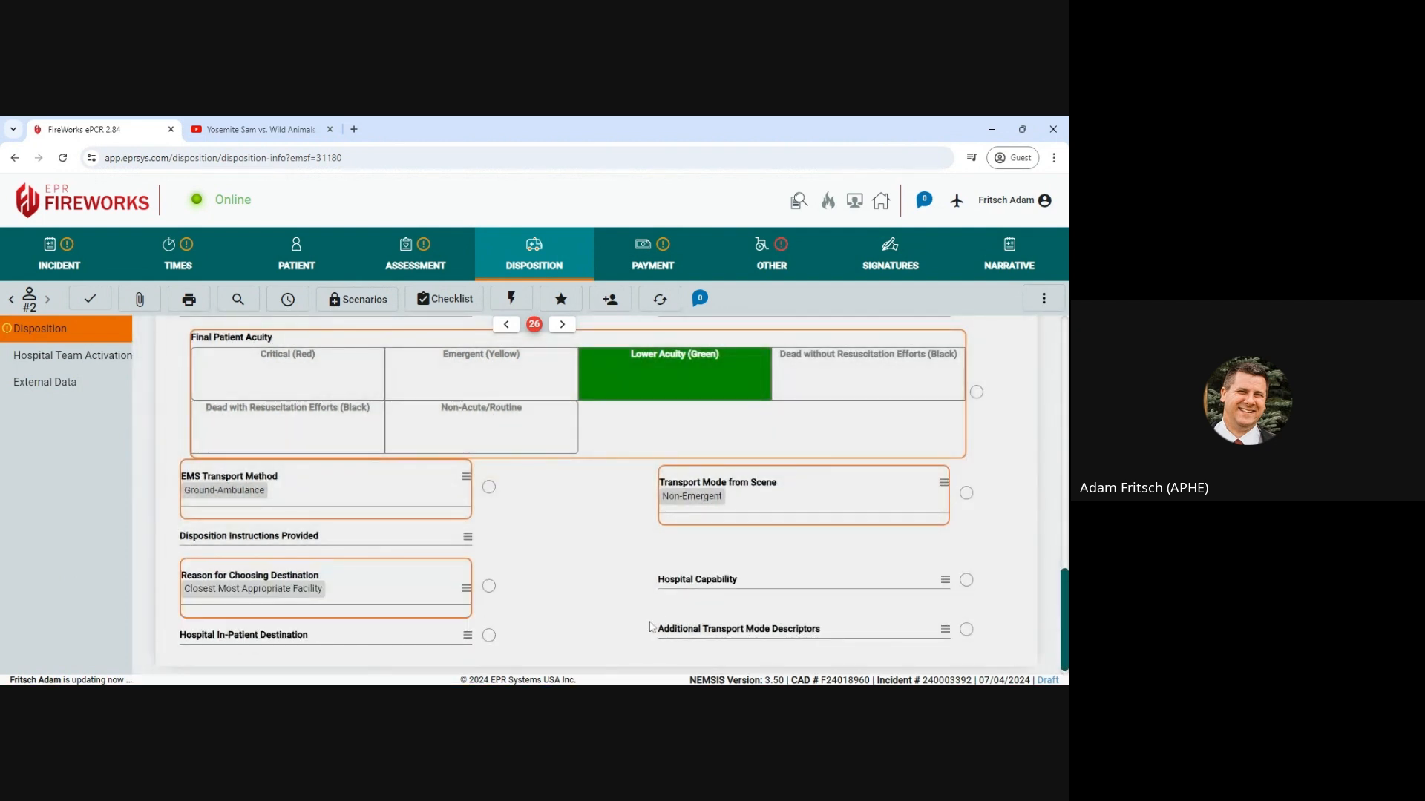
Set the Hospital Capability to Trauma Center Level 2
click(757, 591)
scroll(798, 619, down, 1)
scroll(798, 620, down, 3)
scroll(798, 620, down, 1)
click(812, 609)
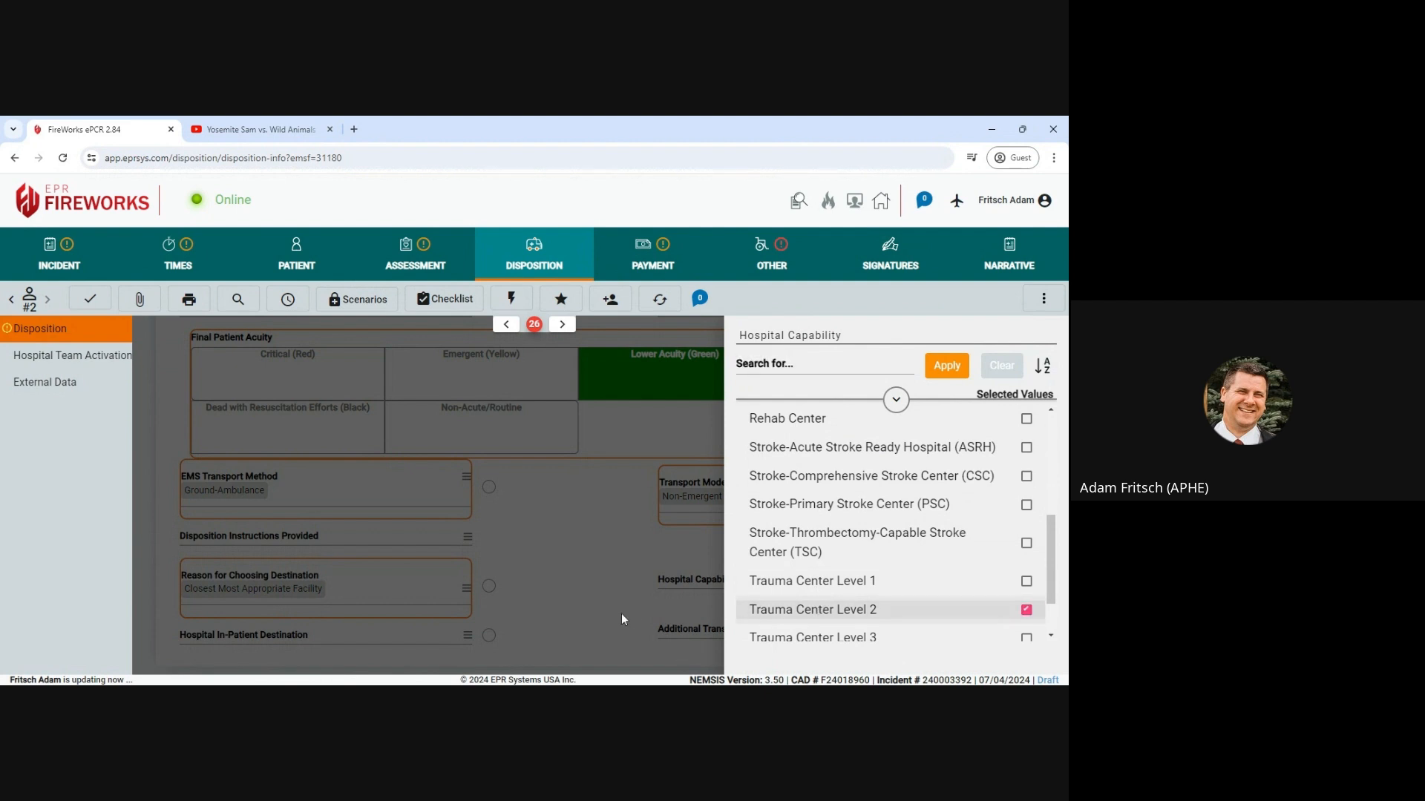
click(947, 367)
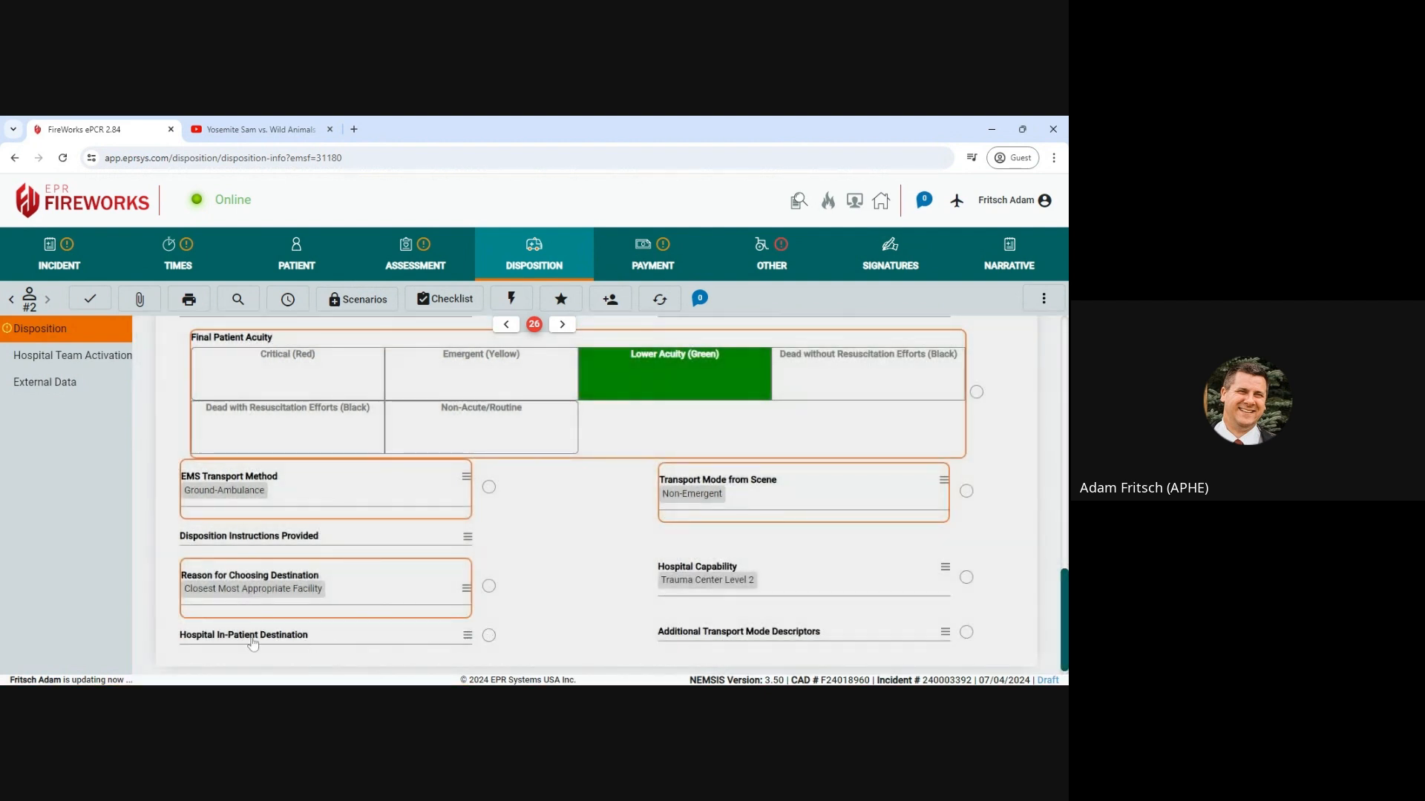
Look through the Hospital In-Patient Destination options and leave the field empty
click(253, 642)
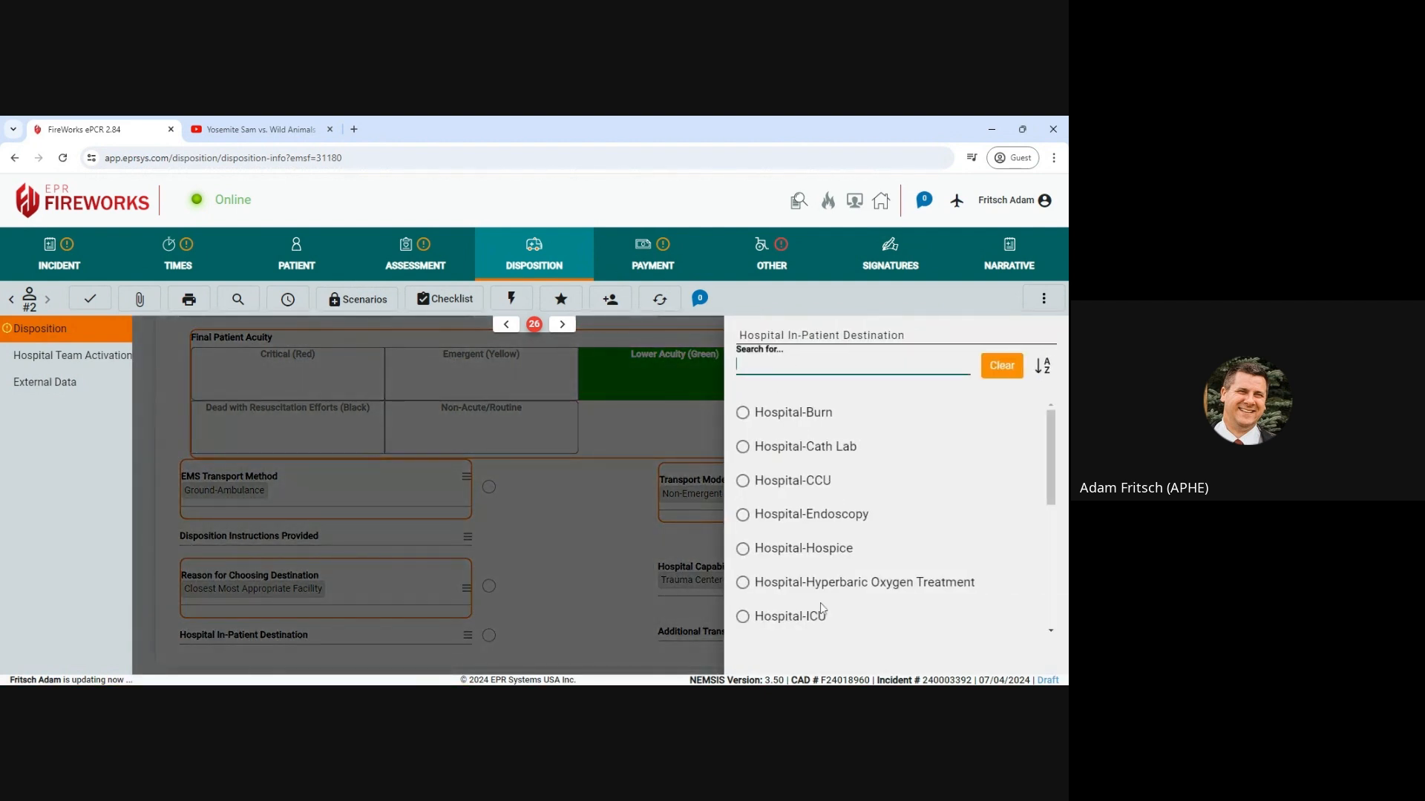
scroll(821, 607, down, 5)
scroll(822, 607, down, 6)
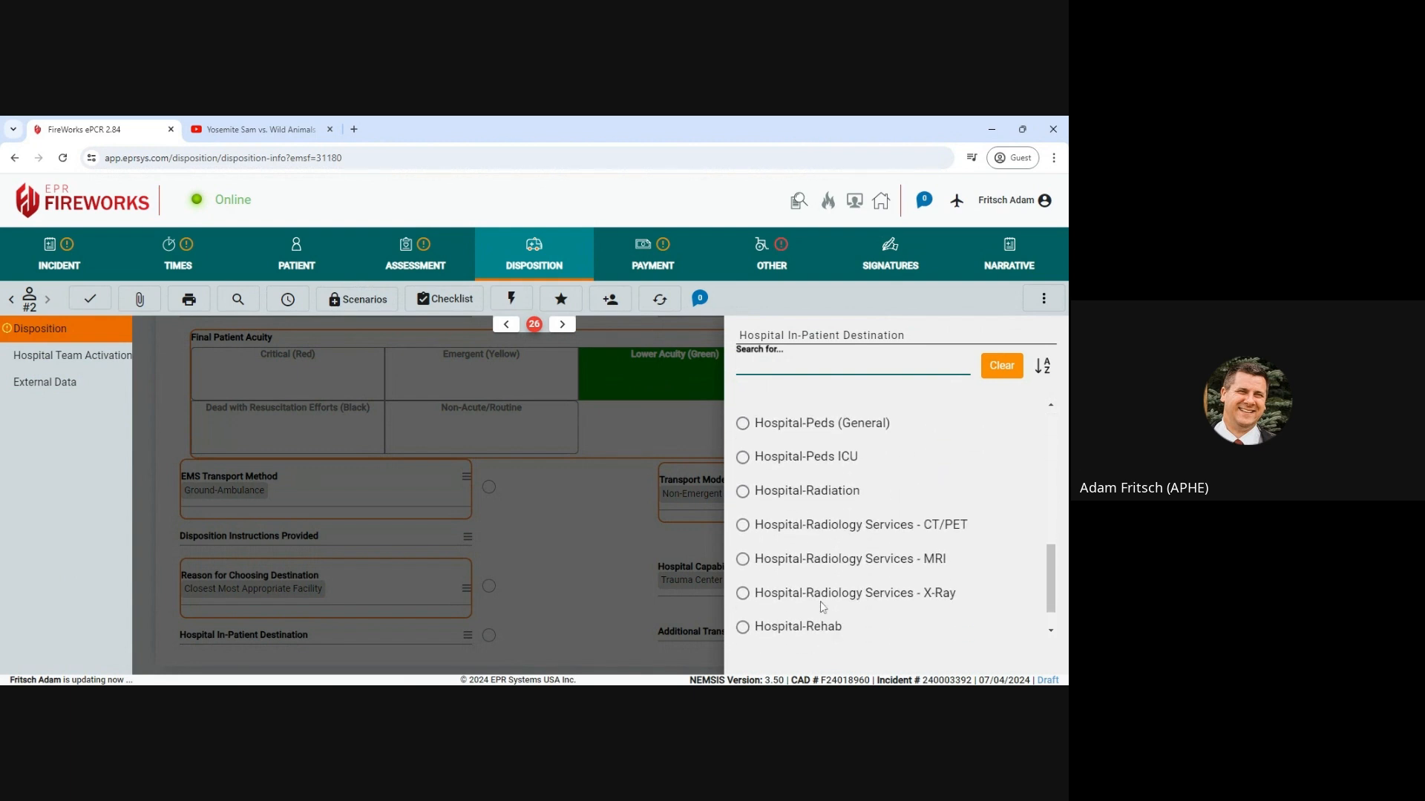
scroll(822, 607, up, 10)
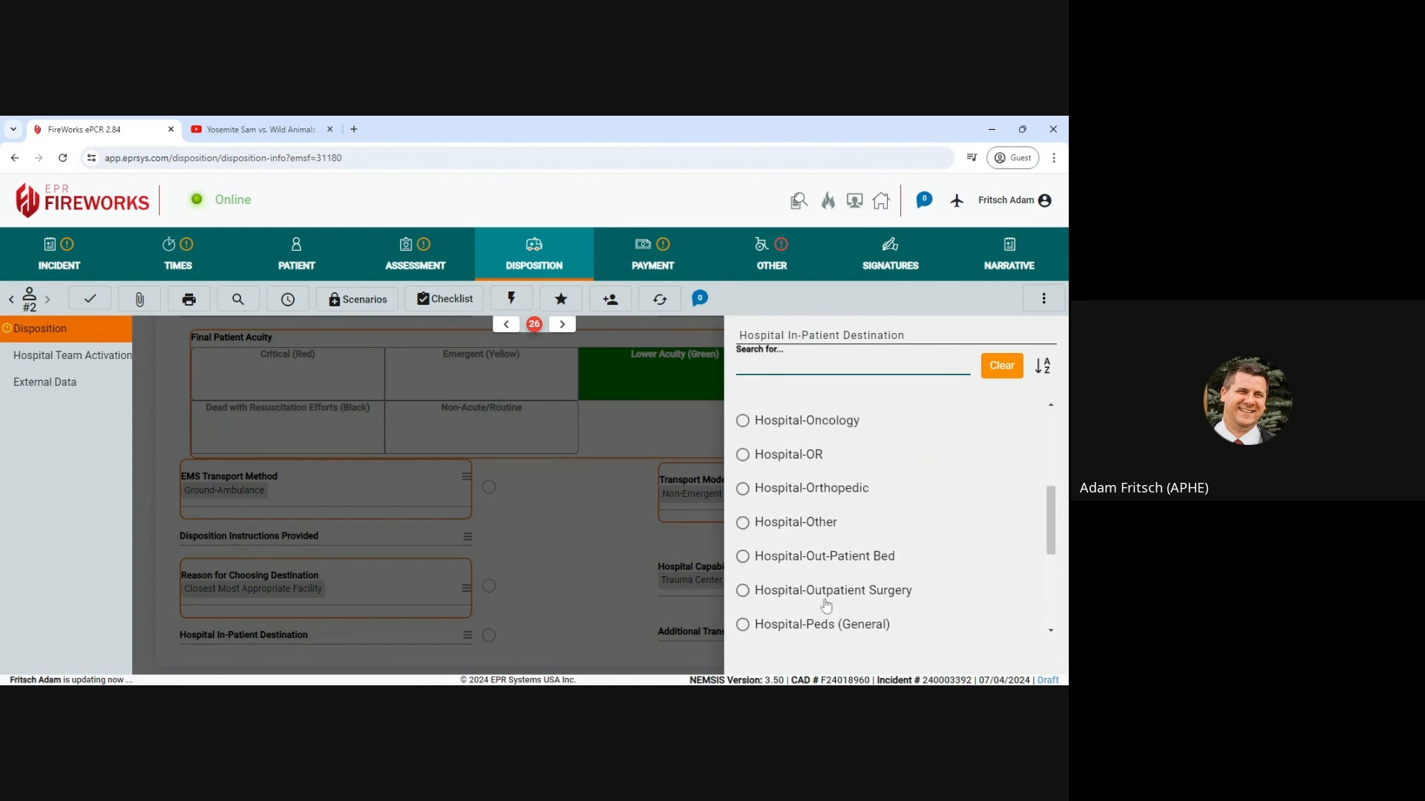
scroll(826, 605, up, 2)
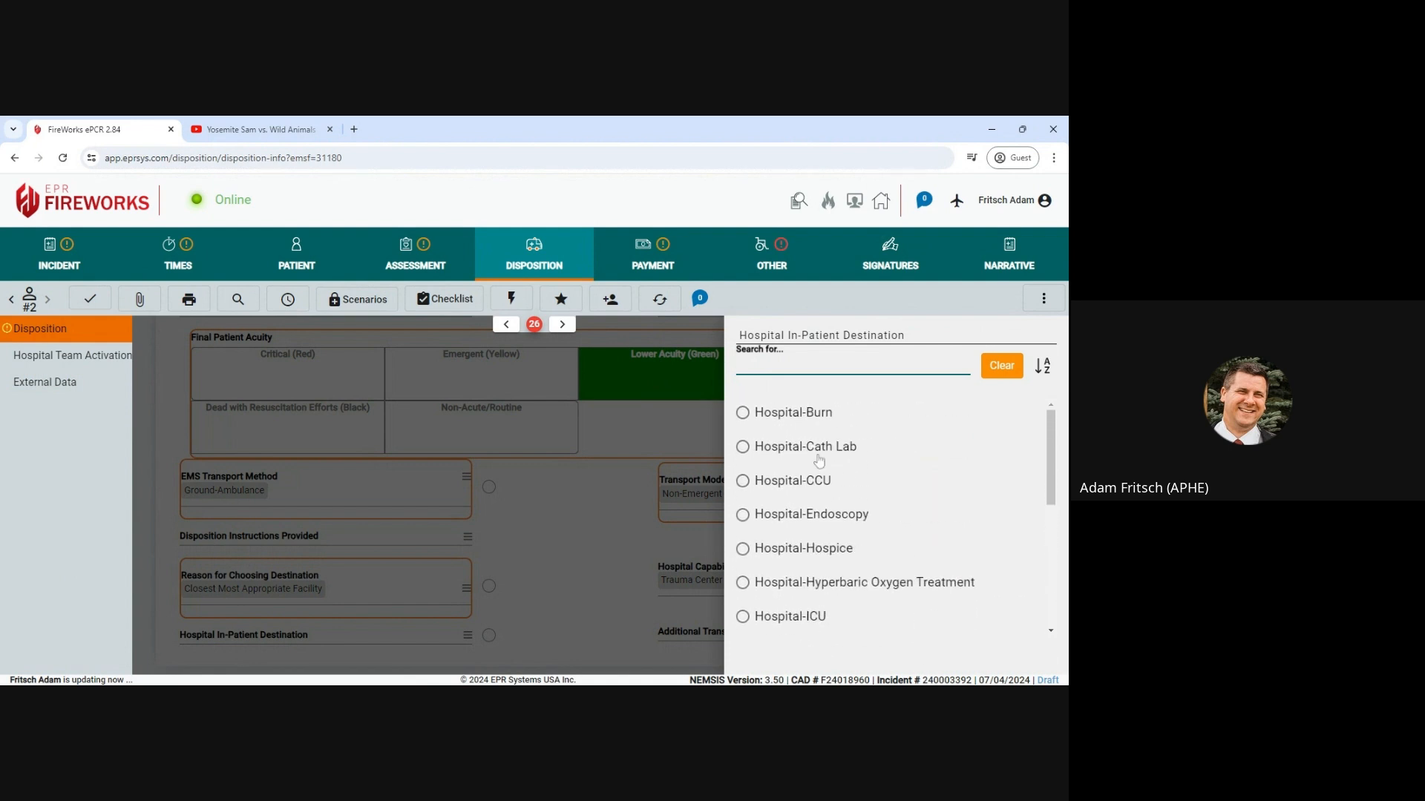
click(604, 571)
Set Additional Transport Mode Descriptors to No Lights or Sirens
click(710, 636)
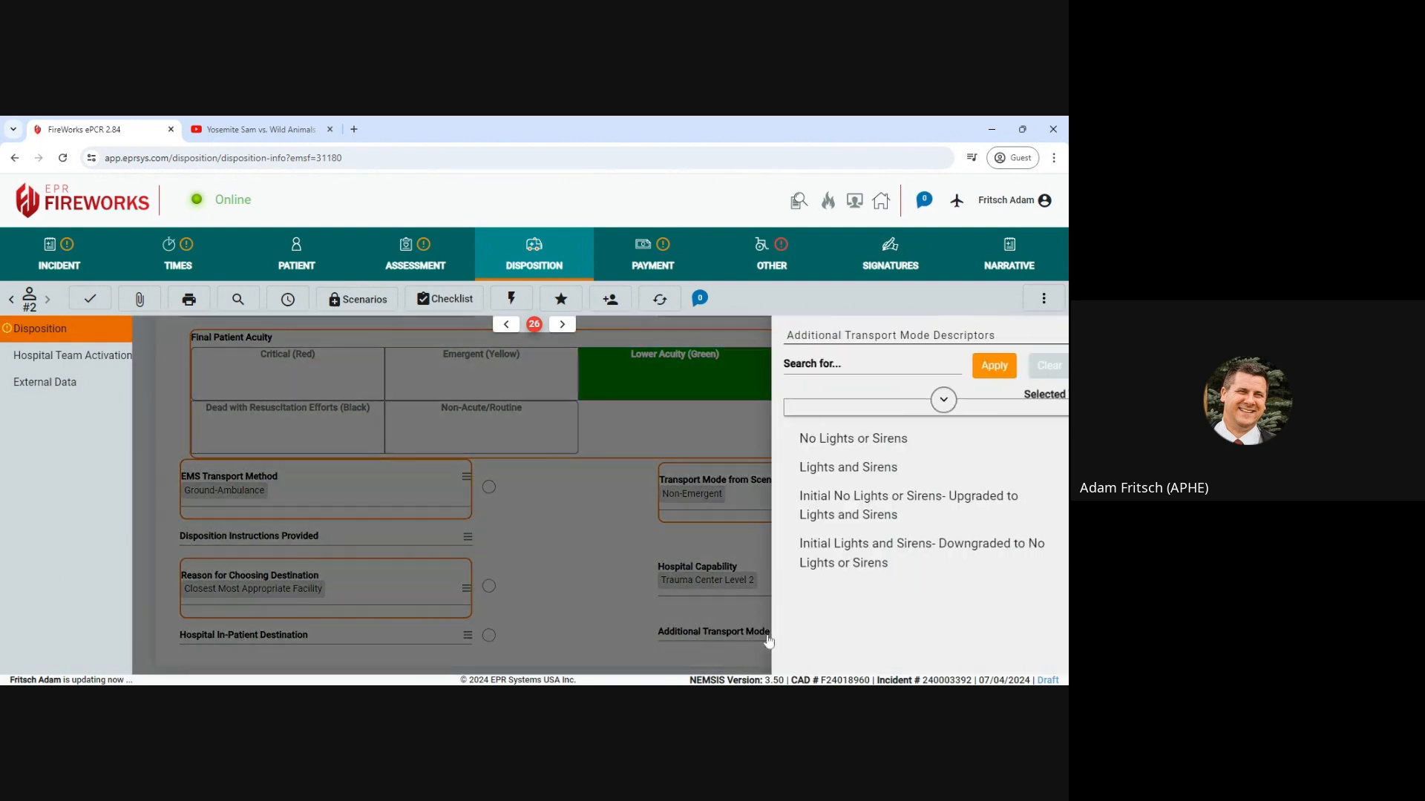
click(846, 430)
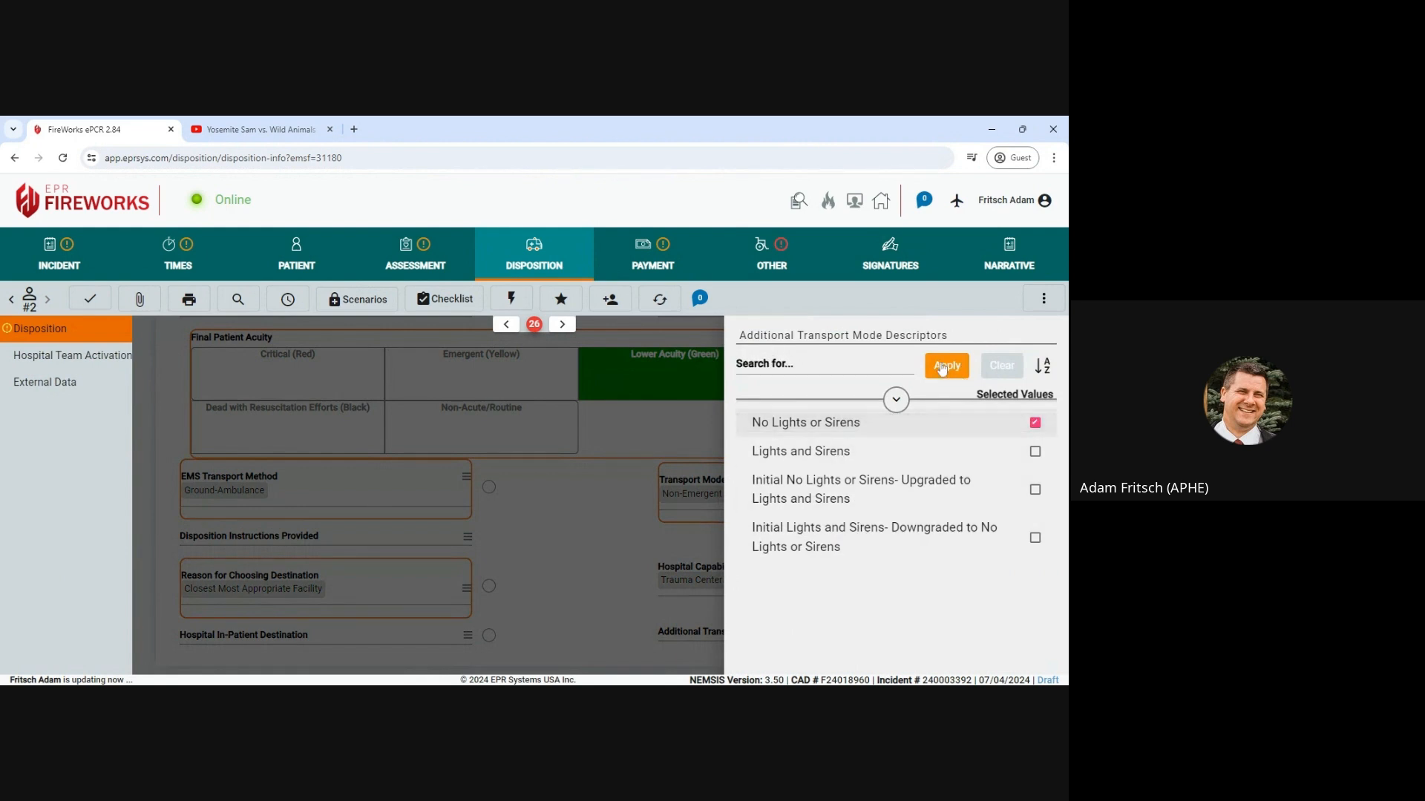
click(944, 367)
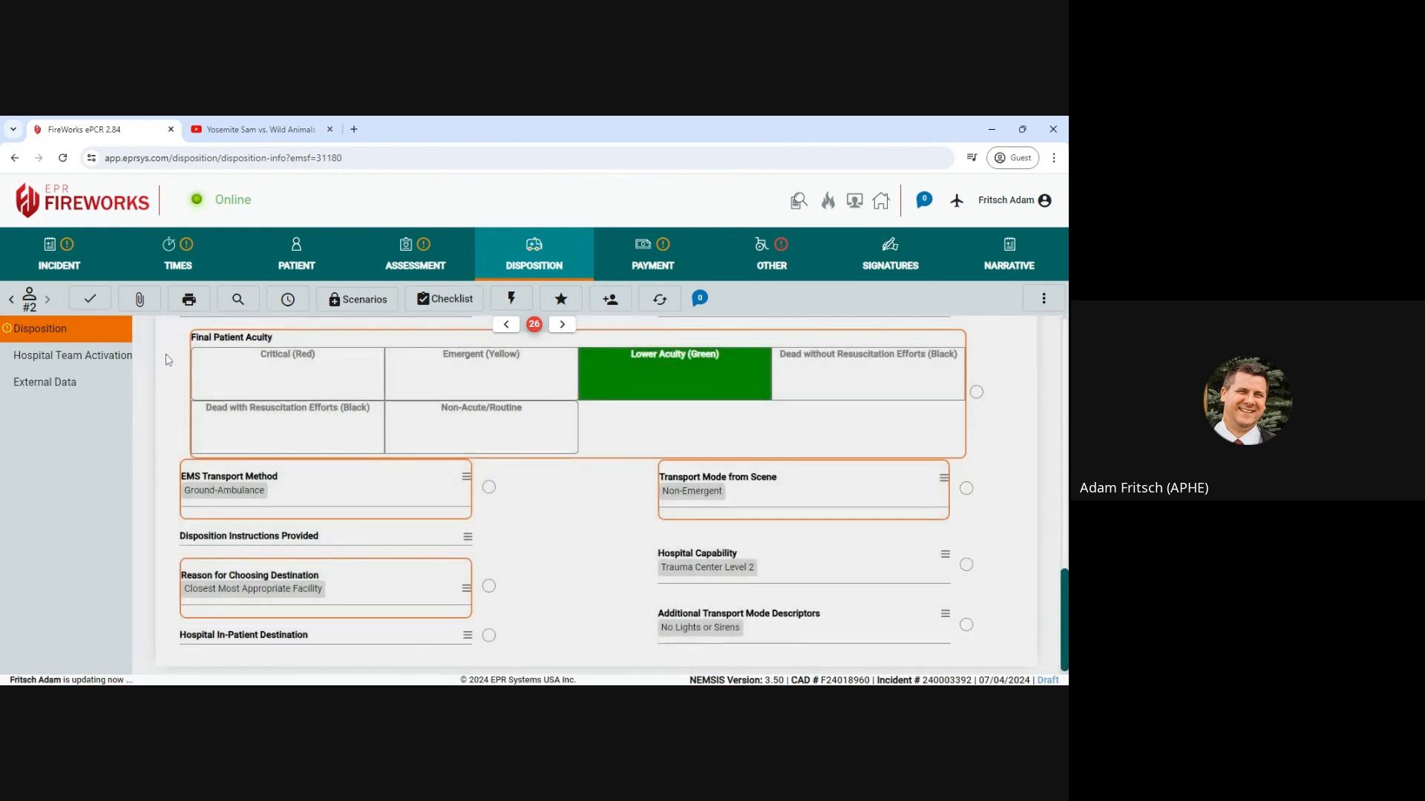
Look at the Hospital Team Activation section and review the Type of Destination in the Disposition section
click(81, 357)
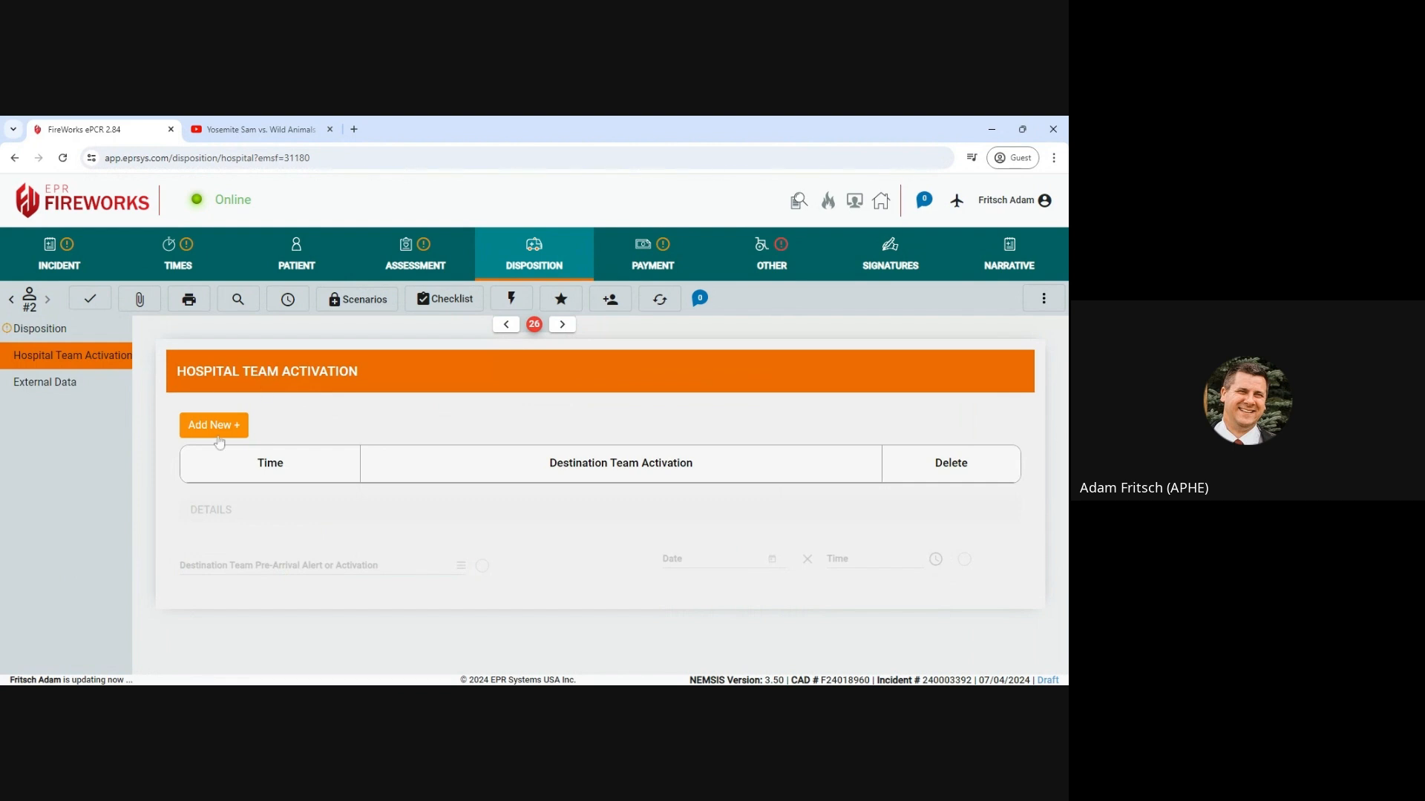
click(52, 335)
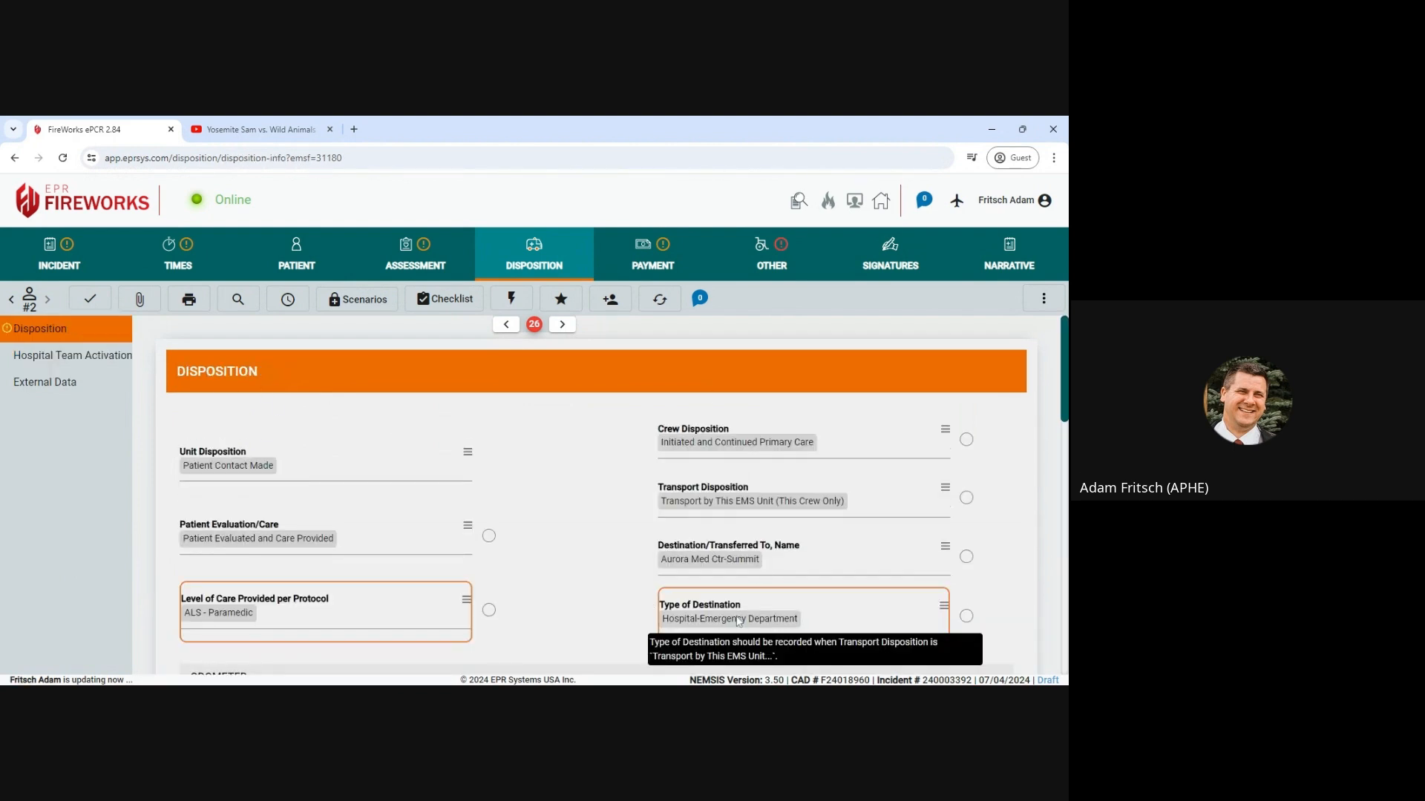
In the payment section, set Primary Method of Payment to Other Payment Option and Patient Resides in Service Area to Resident Within EMS Service Area
click(646, 245)
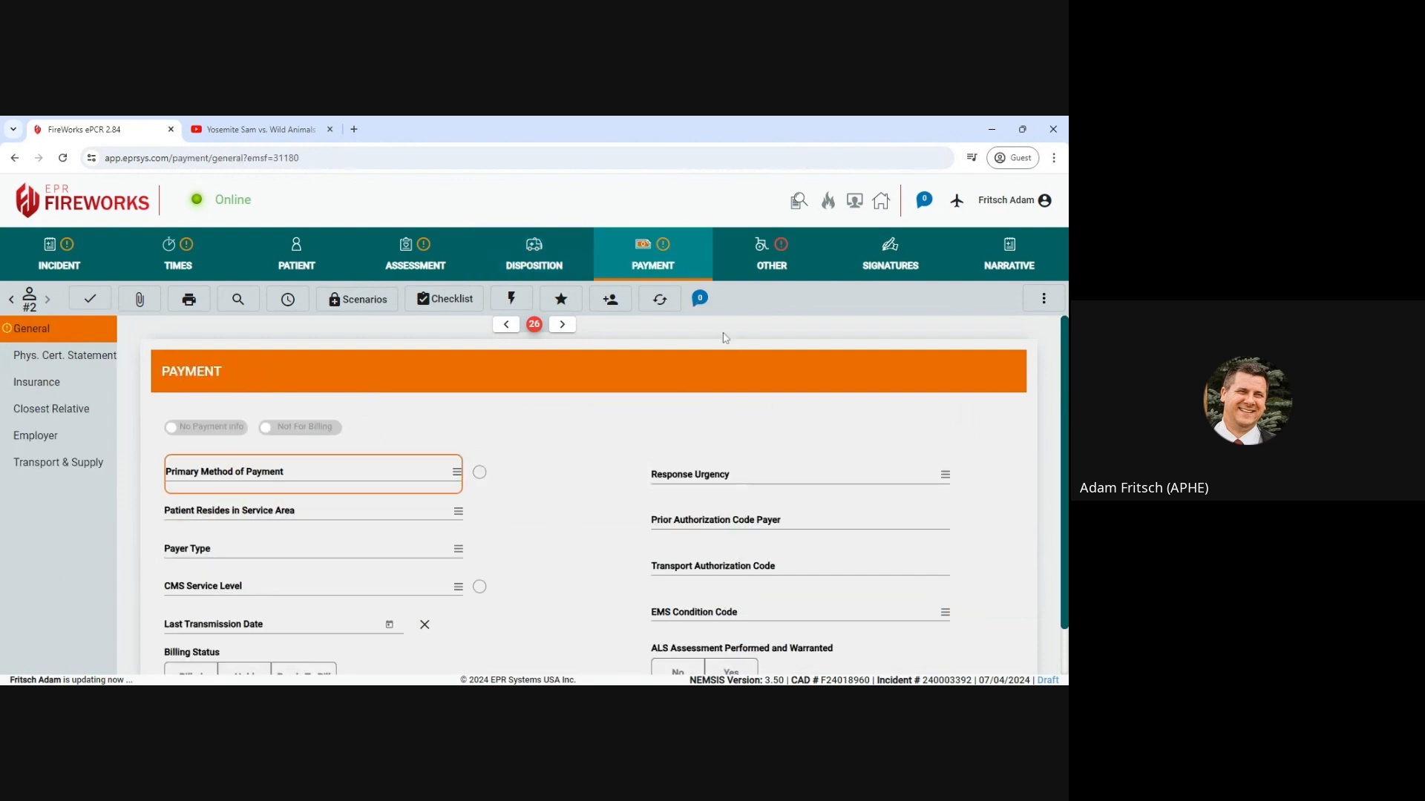
click(242, 475)
click(789, 417)
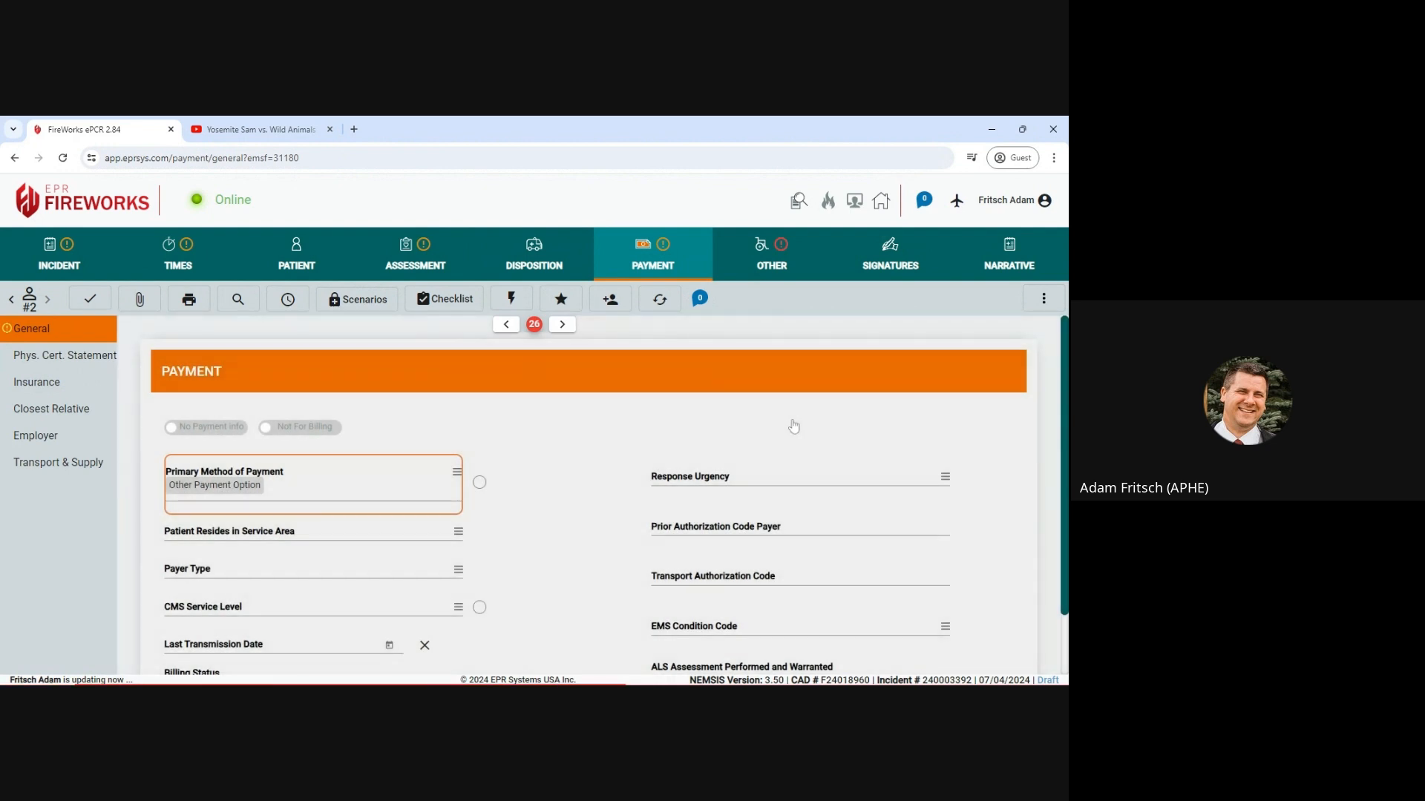
click(248, 540)
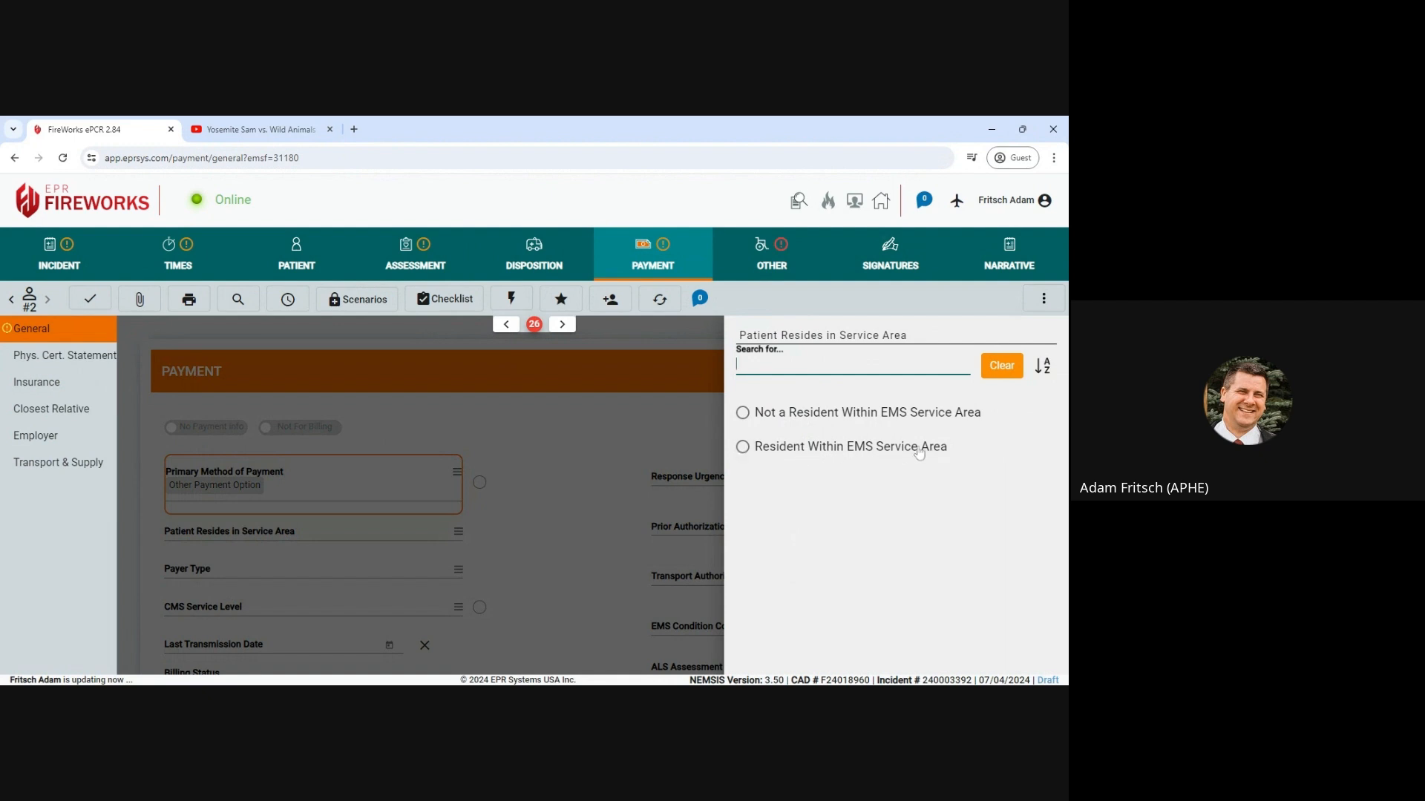
click(796, 448)
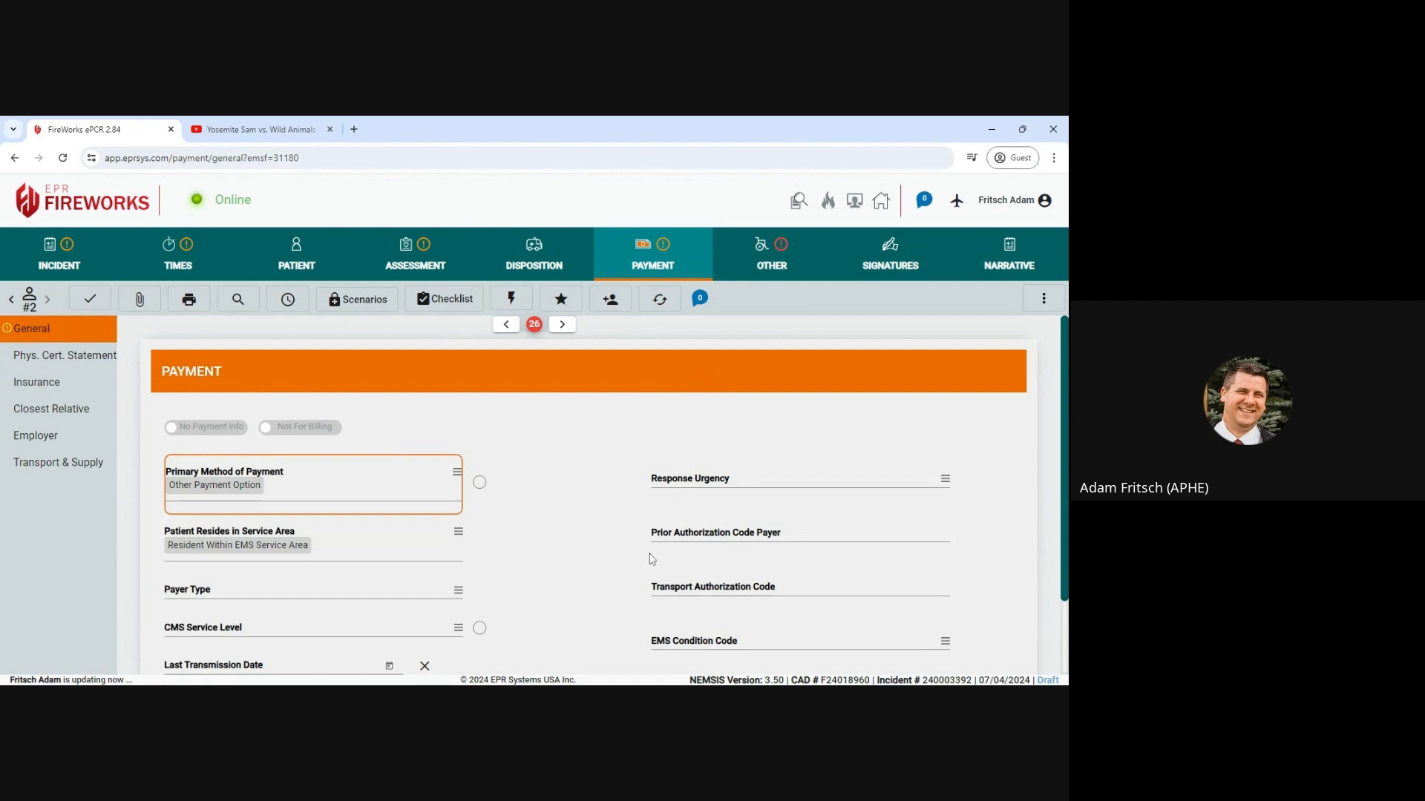
Look at the Physician Certification Statement and the Closest Relative / Guardian sections
click(65, 361)
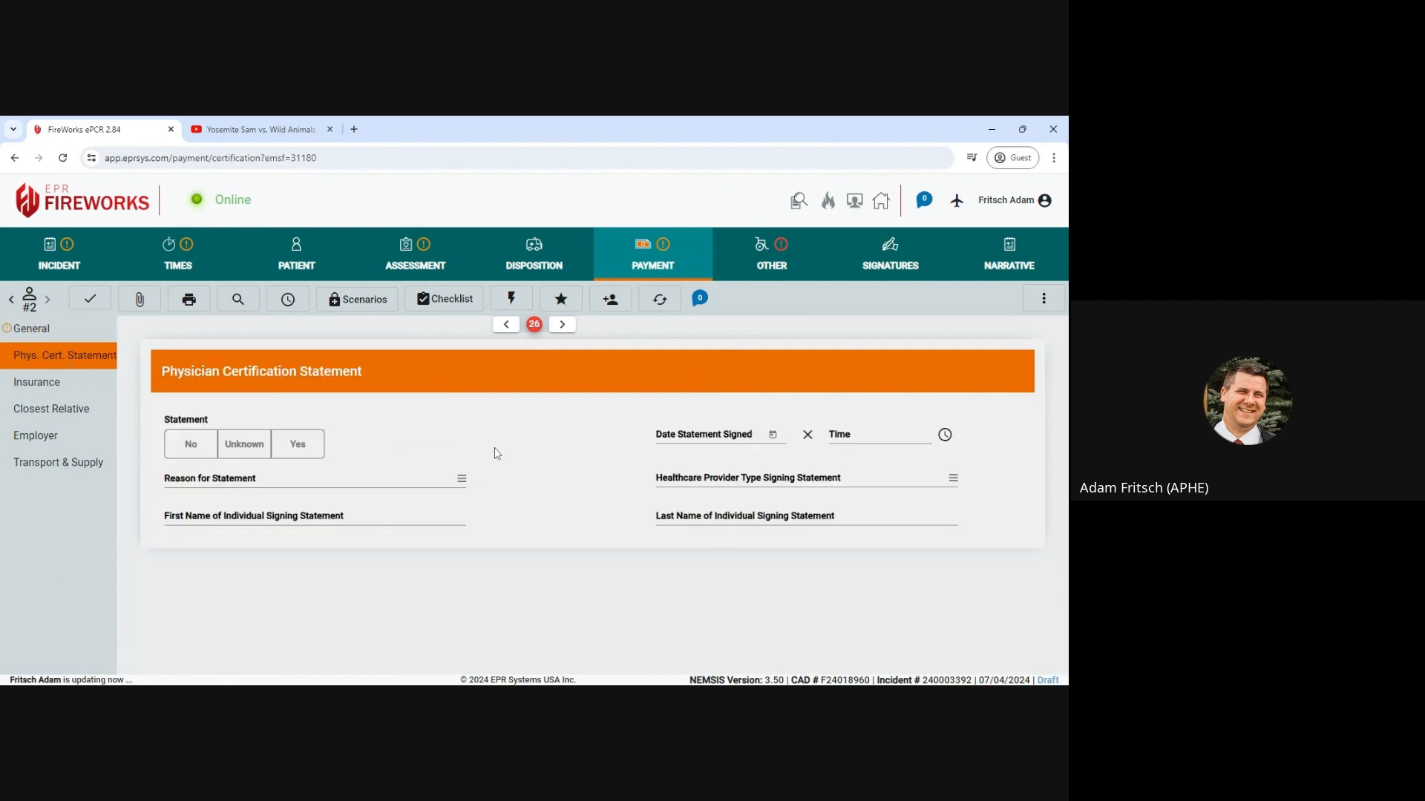
click(63, 412)
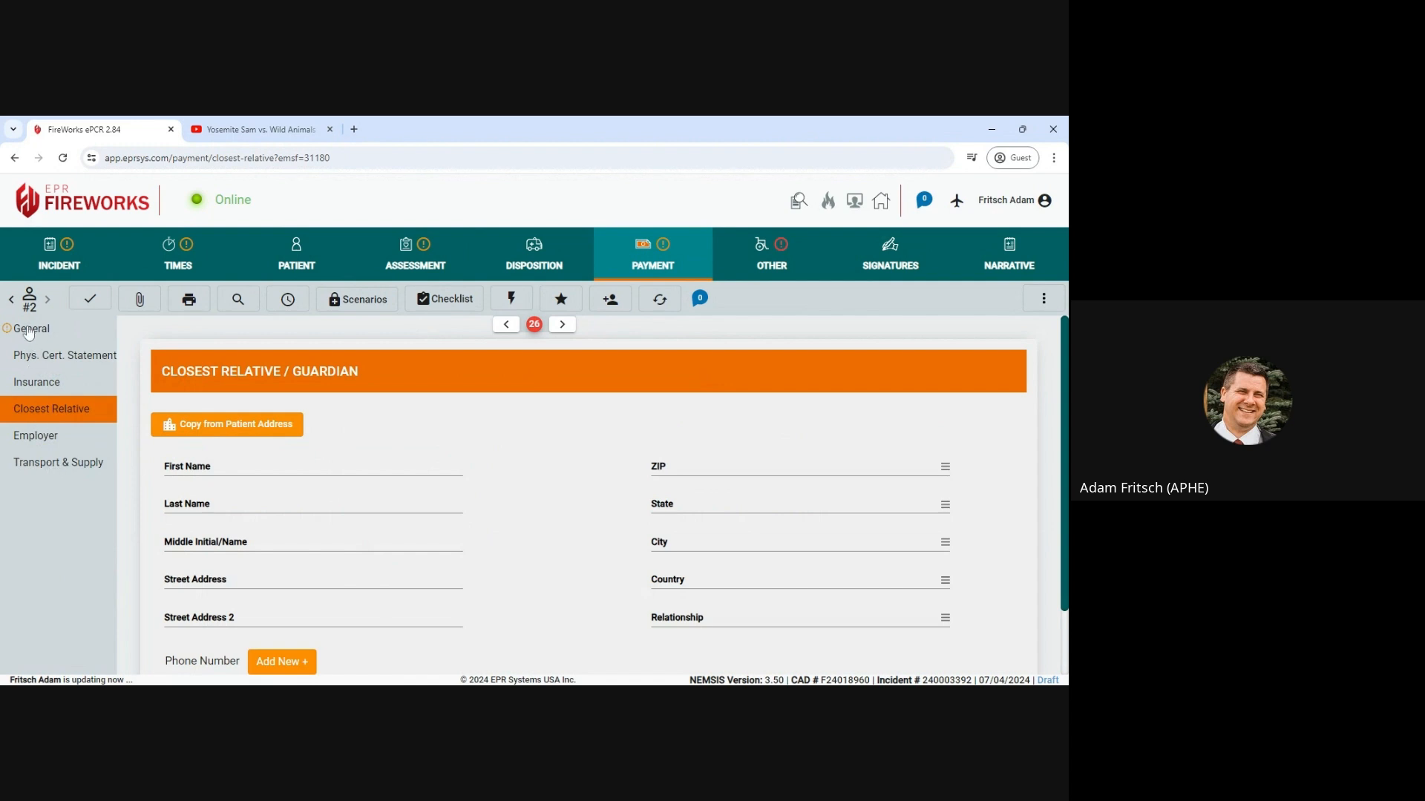
In the general section of the other report details, set Review Requested to No
click(775, 256)
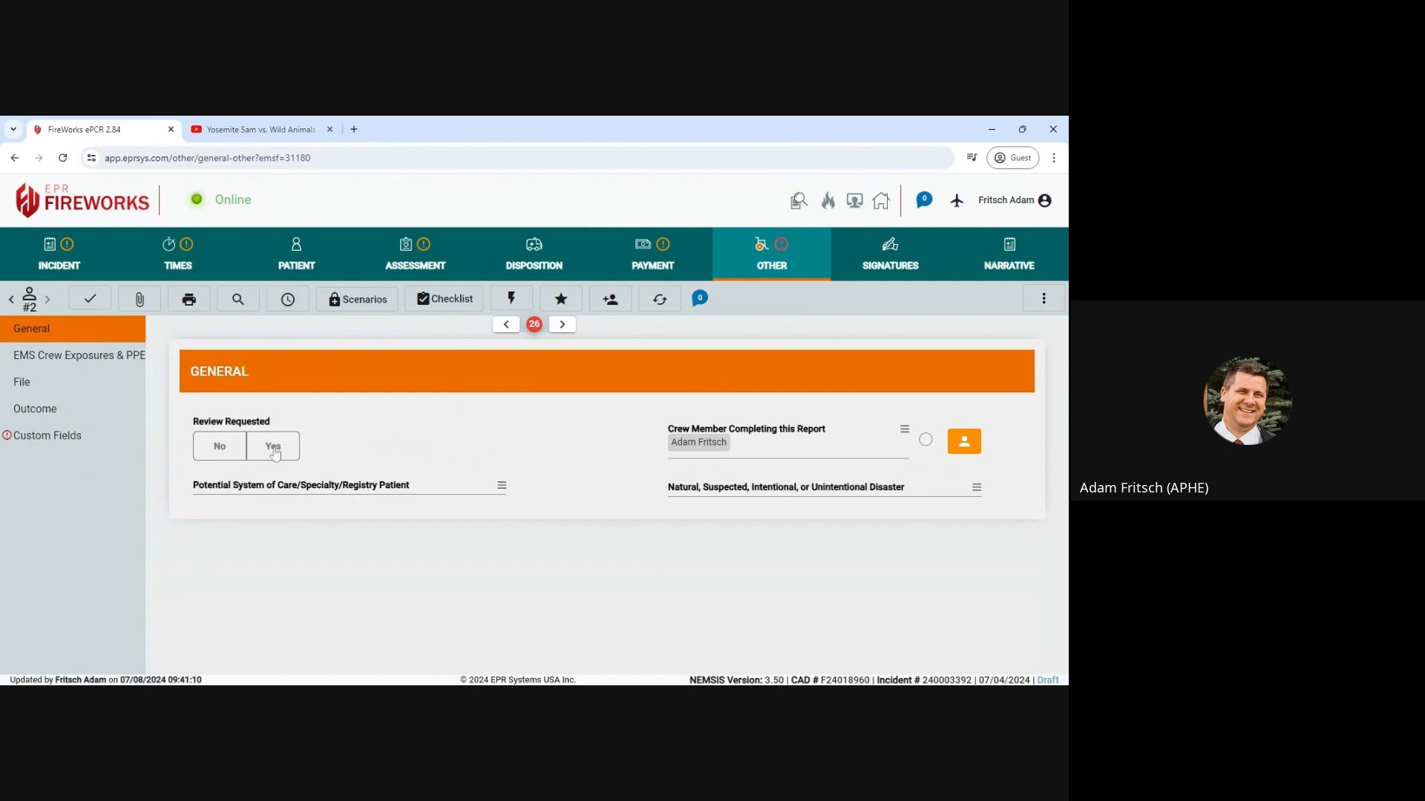
click(210, 452)
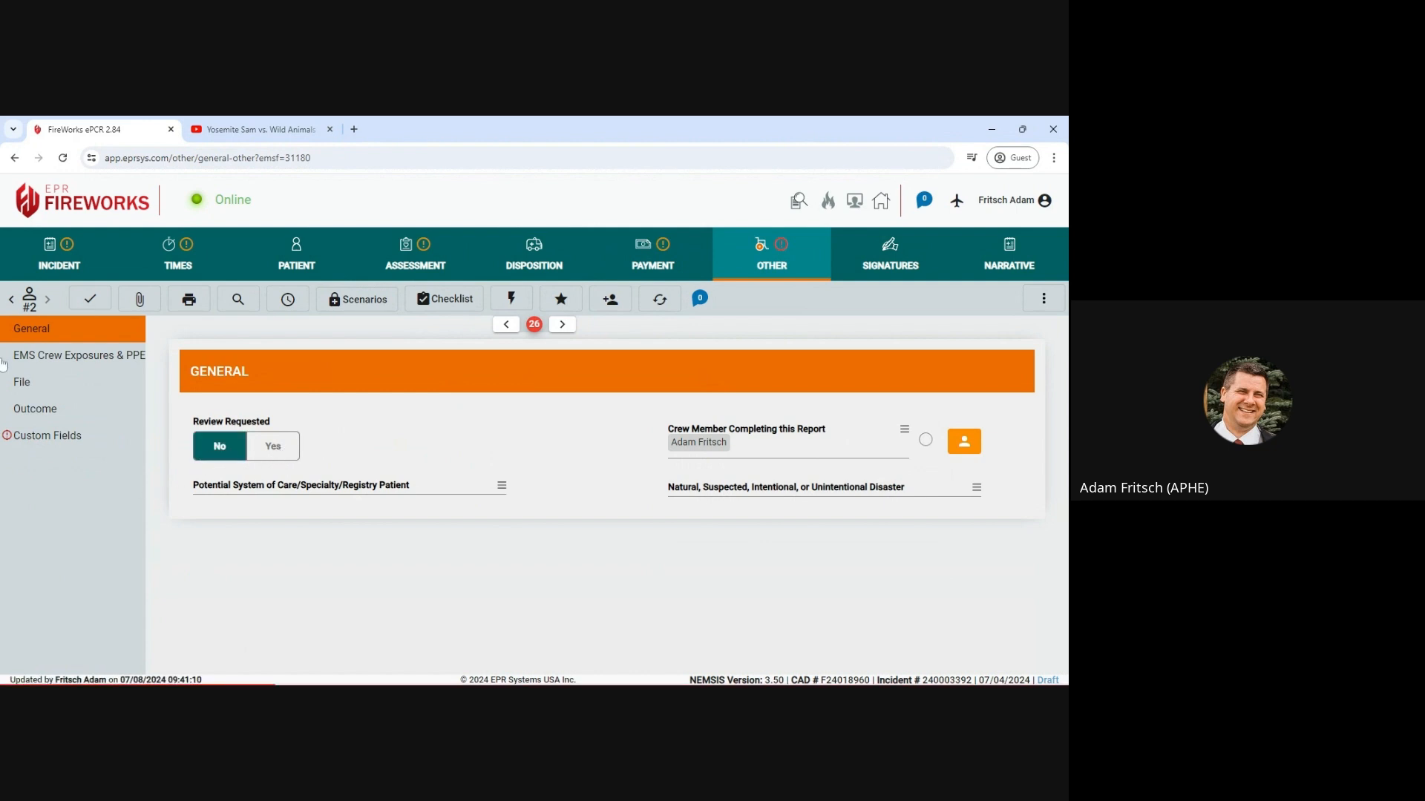
Add a PPE Used entry for the crew member under EMS Crew Exposures & PPE, including the default eye protection and gloves
click(68, 355)
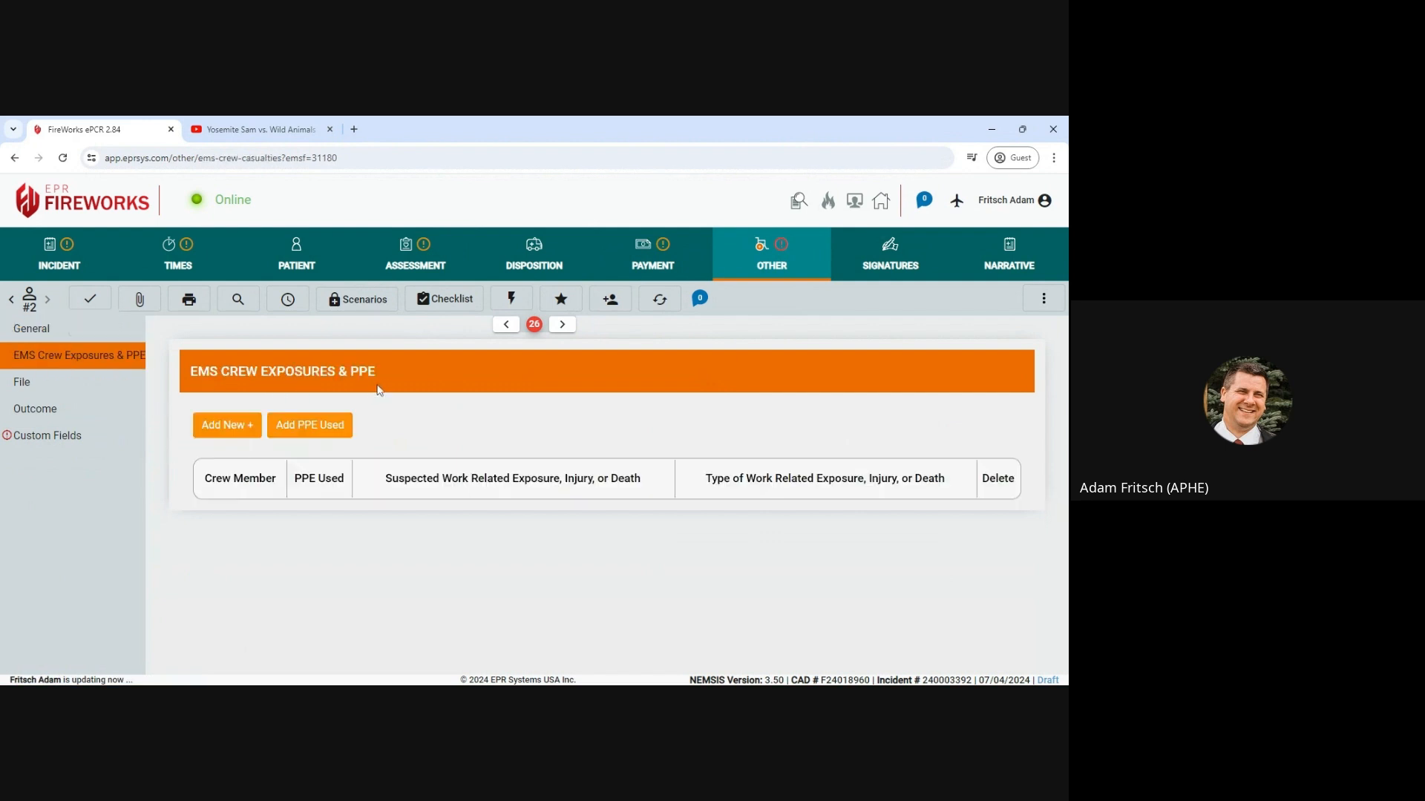
click(308, 432)
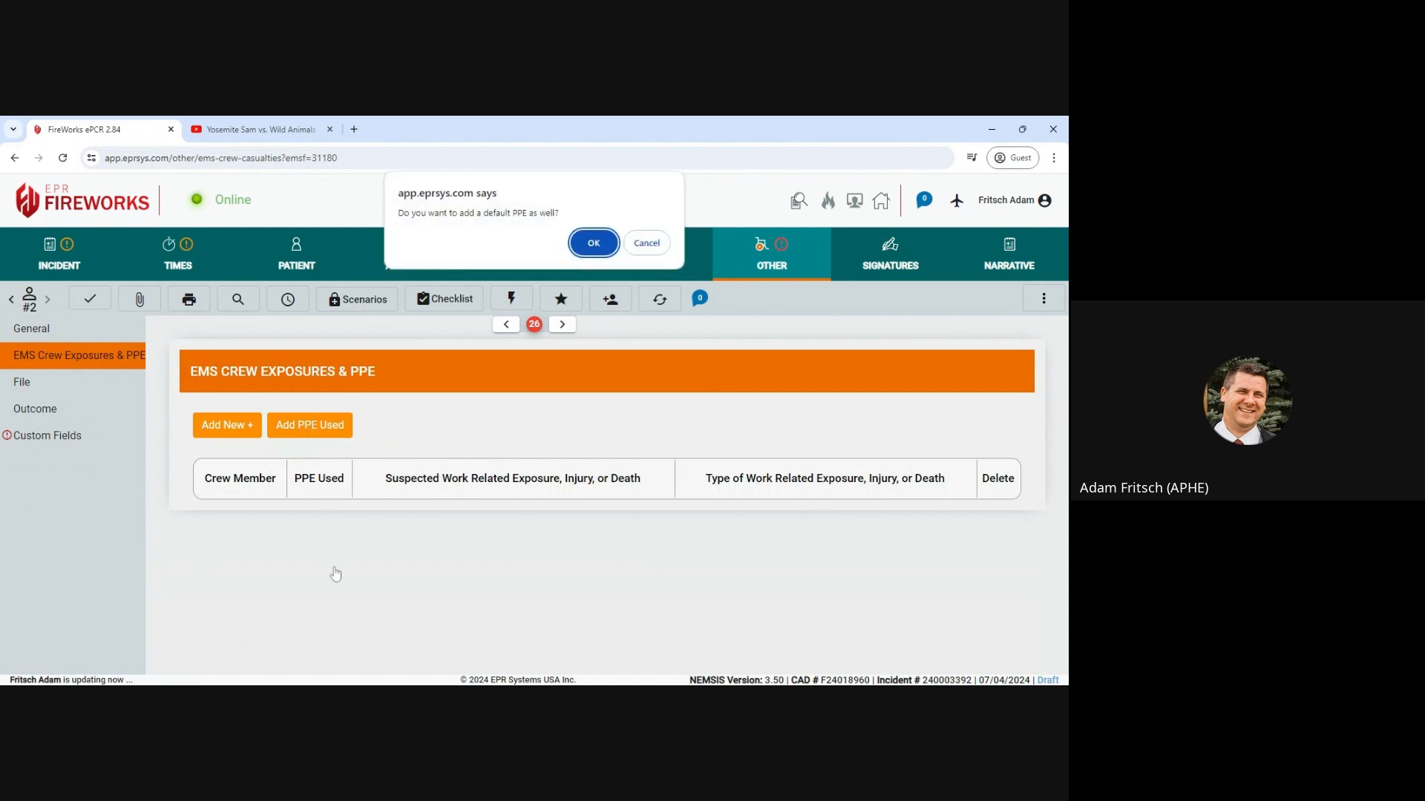
click(594, 243)
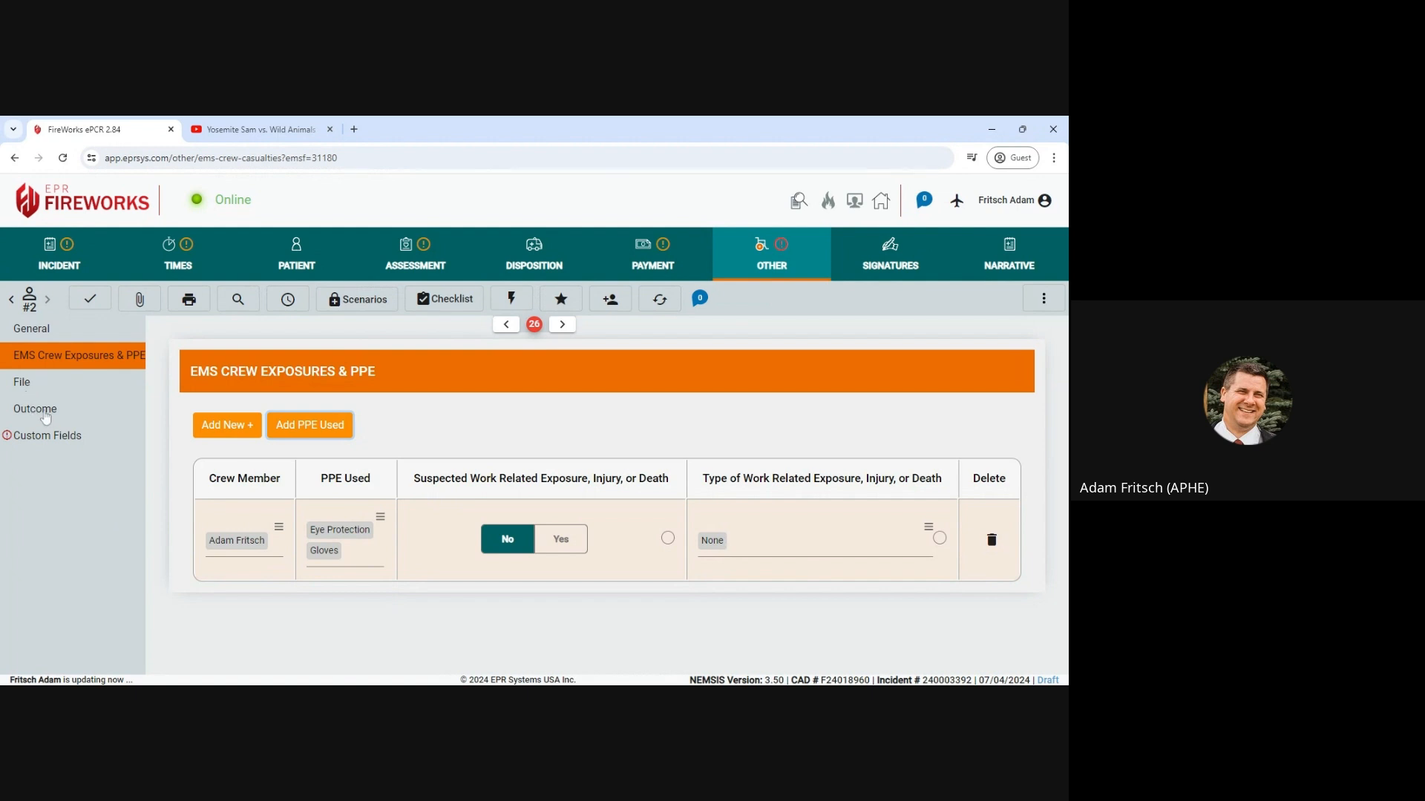
In the custom fields, set Medical Control Contacted, Critical Care Transport and Suspected Opiate Overdose to No
click(46, 444)
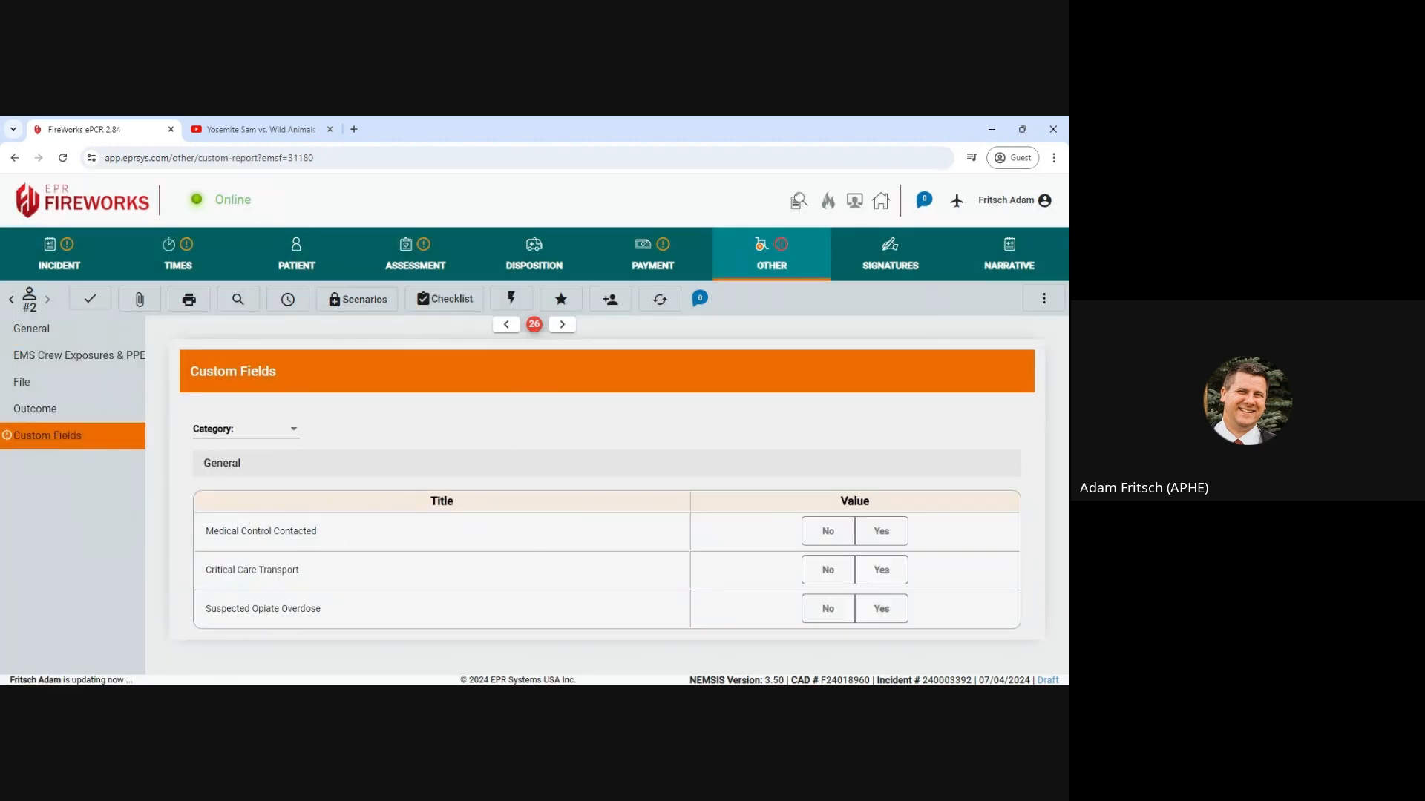
click(819, 534)
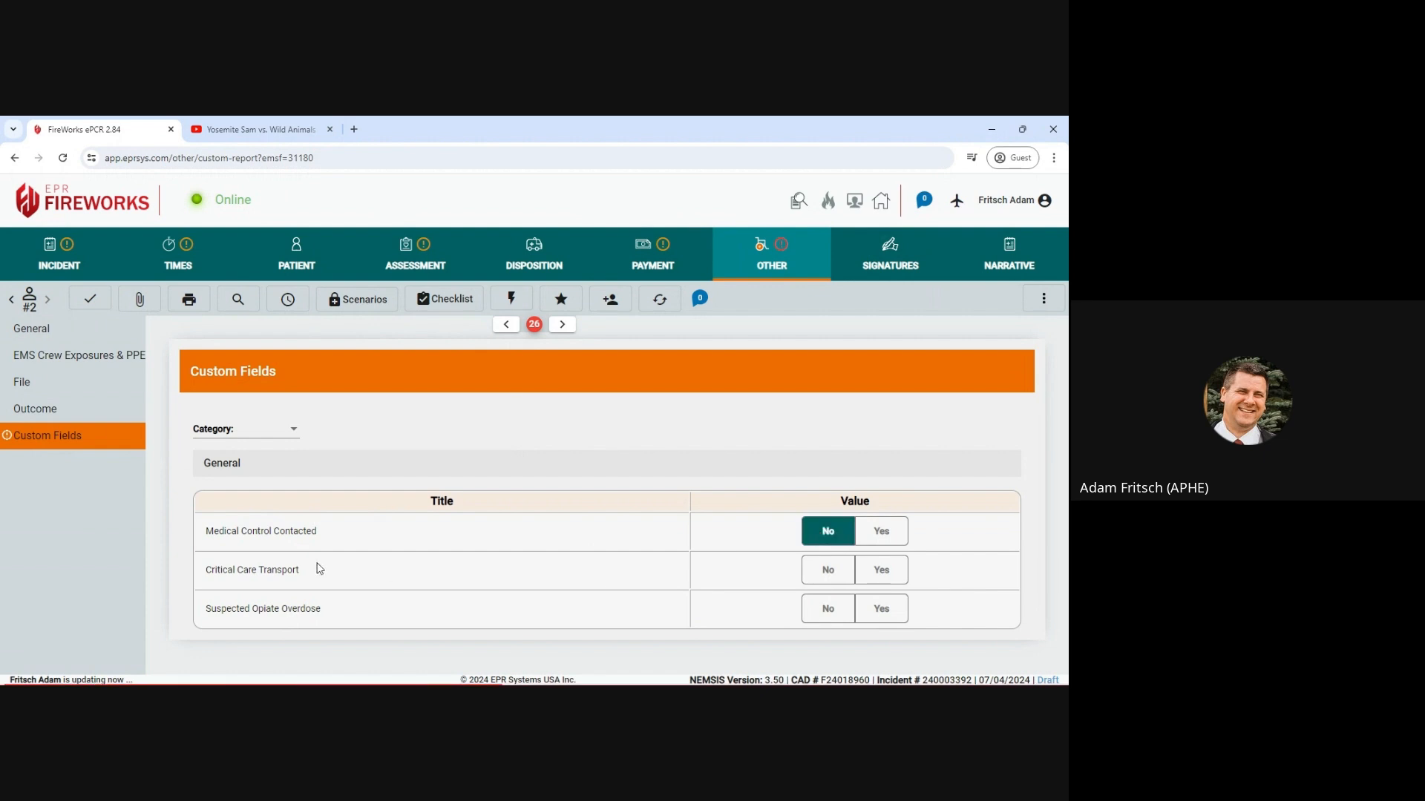
click(827, 576)
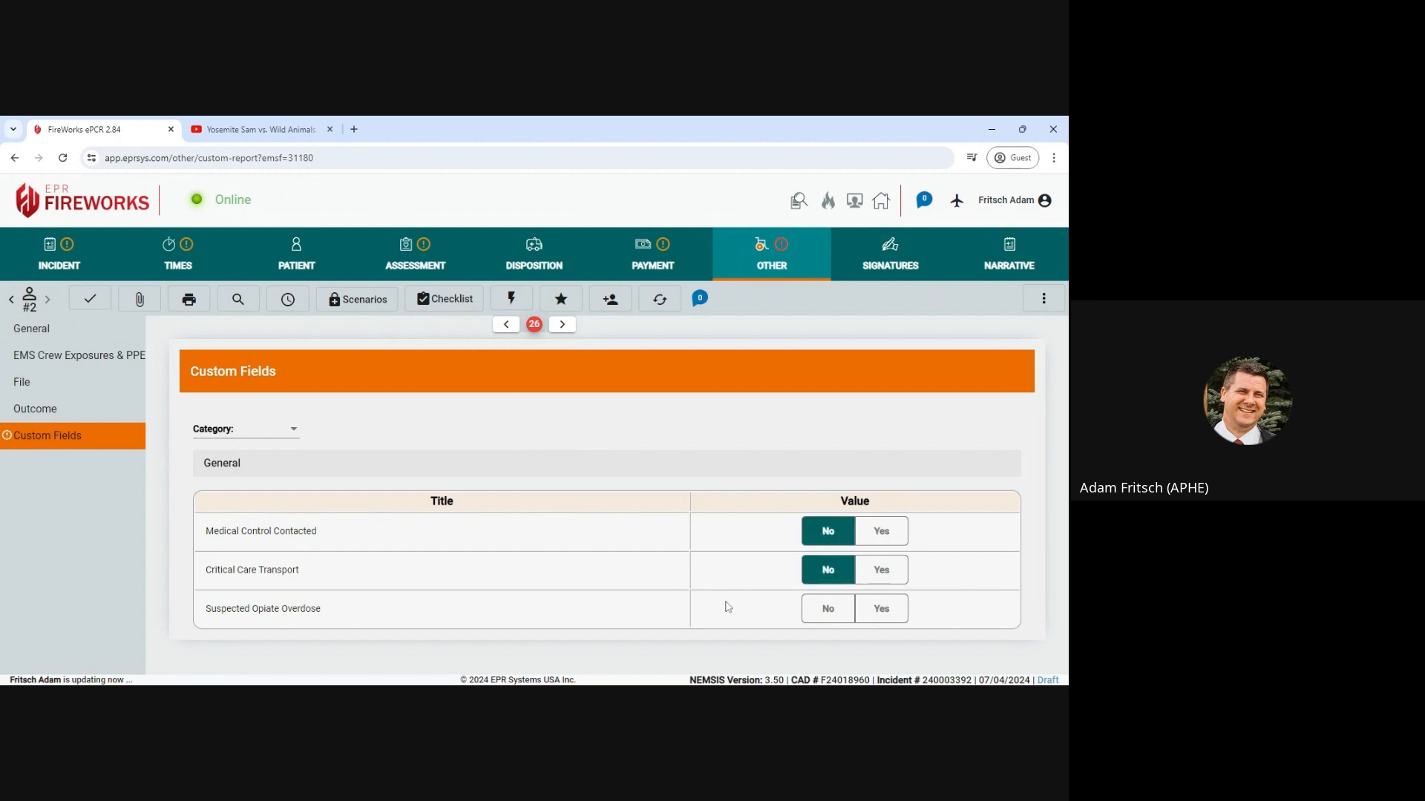
click(834, 611)
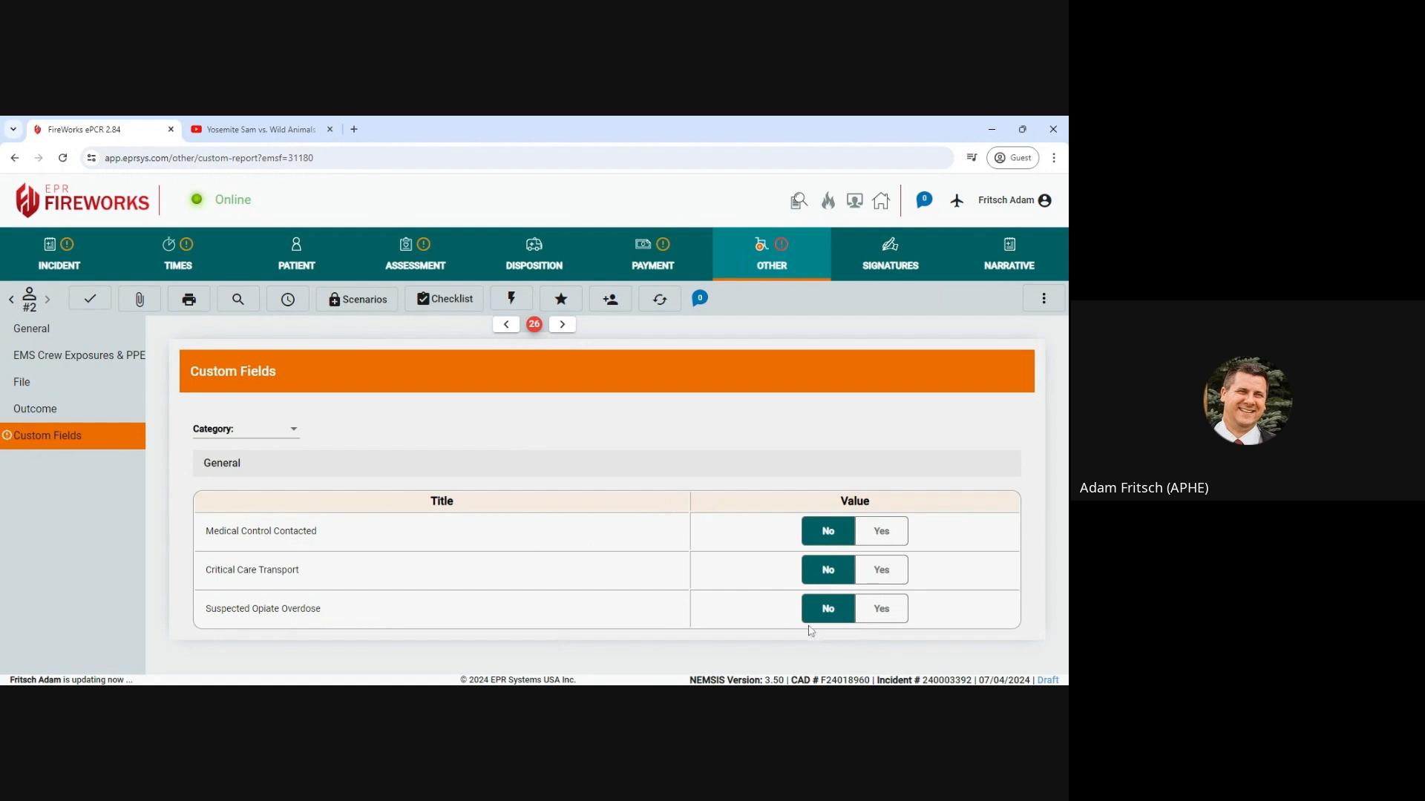
Look over the report's signatures and narrative, and return to the incident's Location section
click(890, 258)
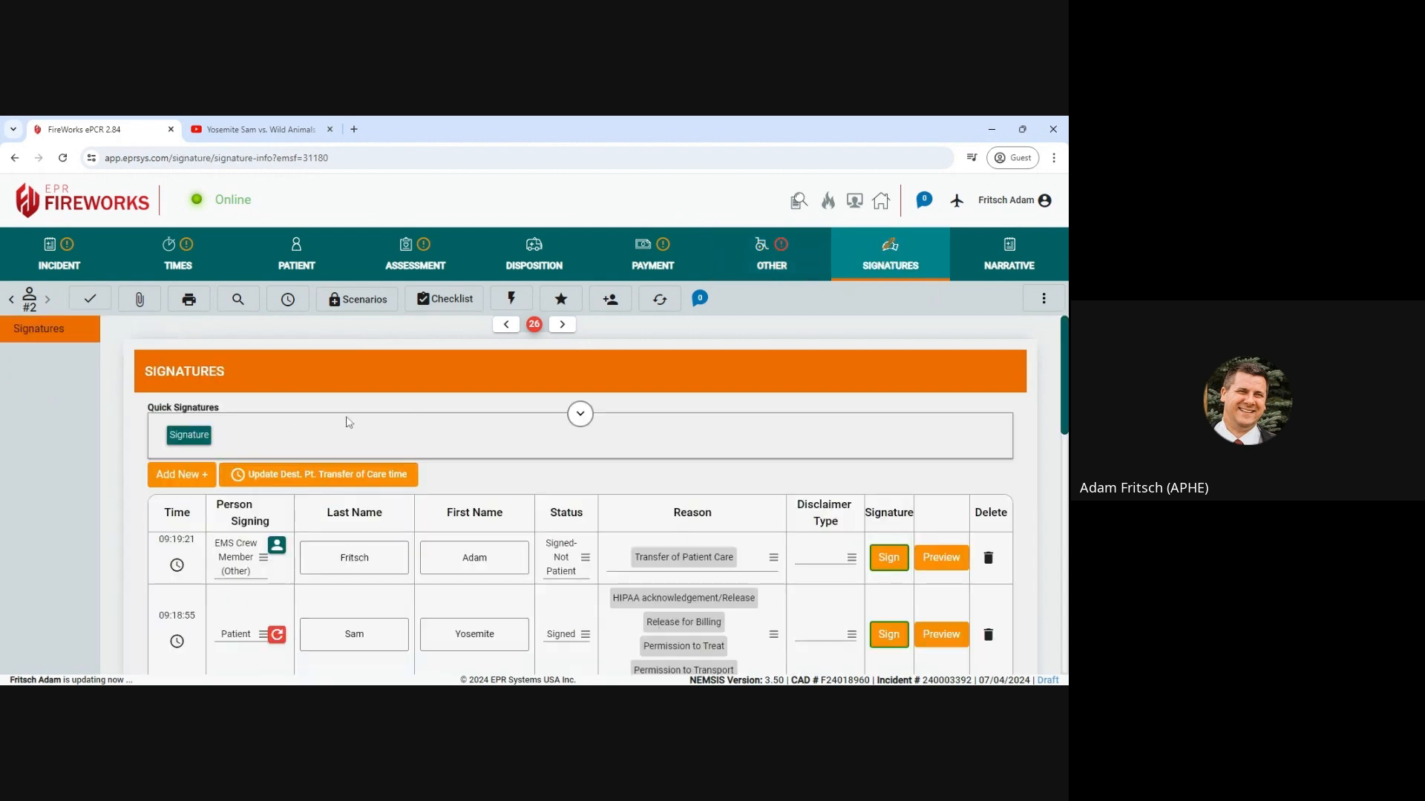
click(1013, 251)
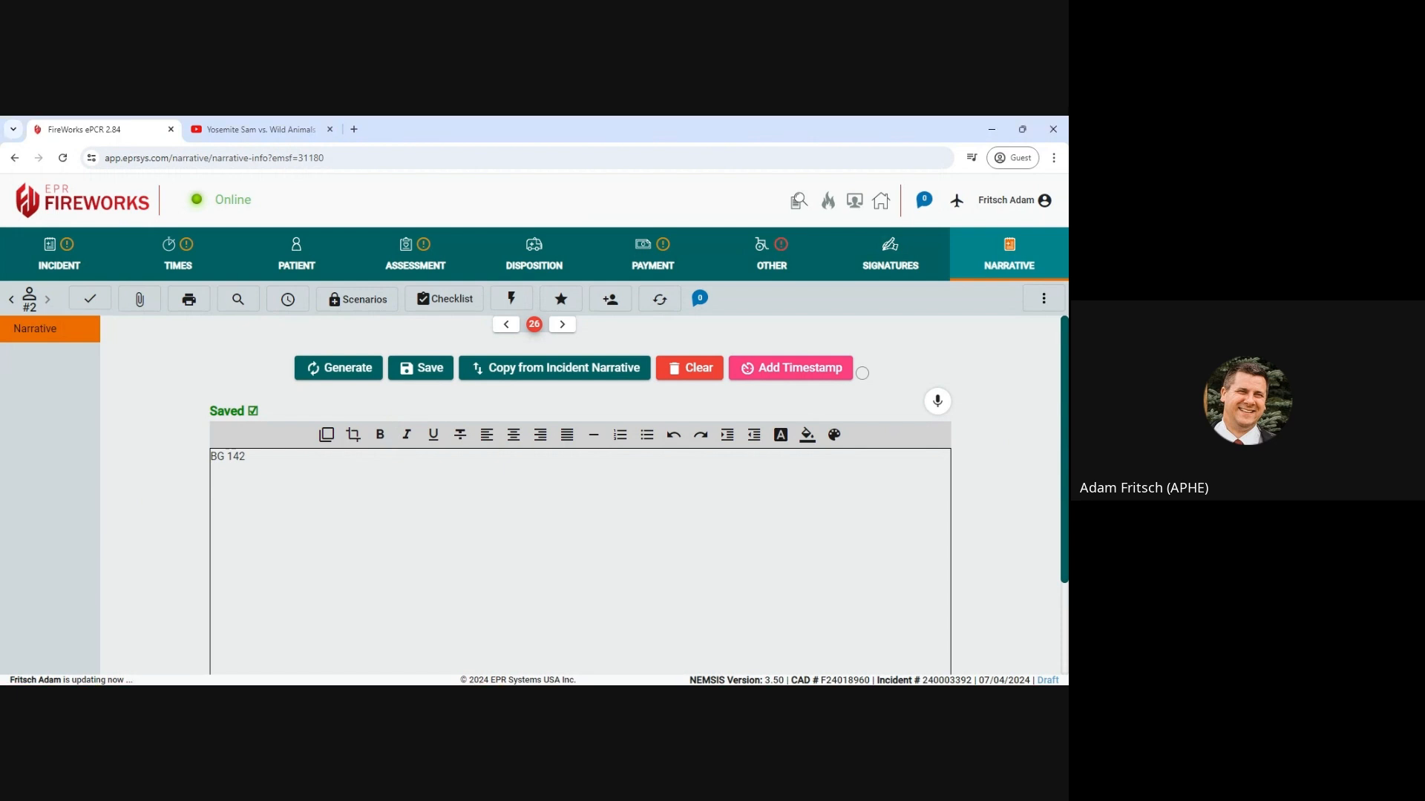
click(54, 257)
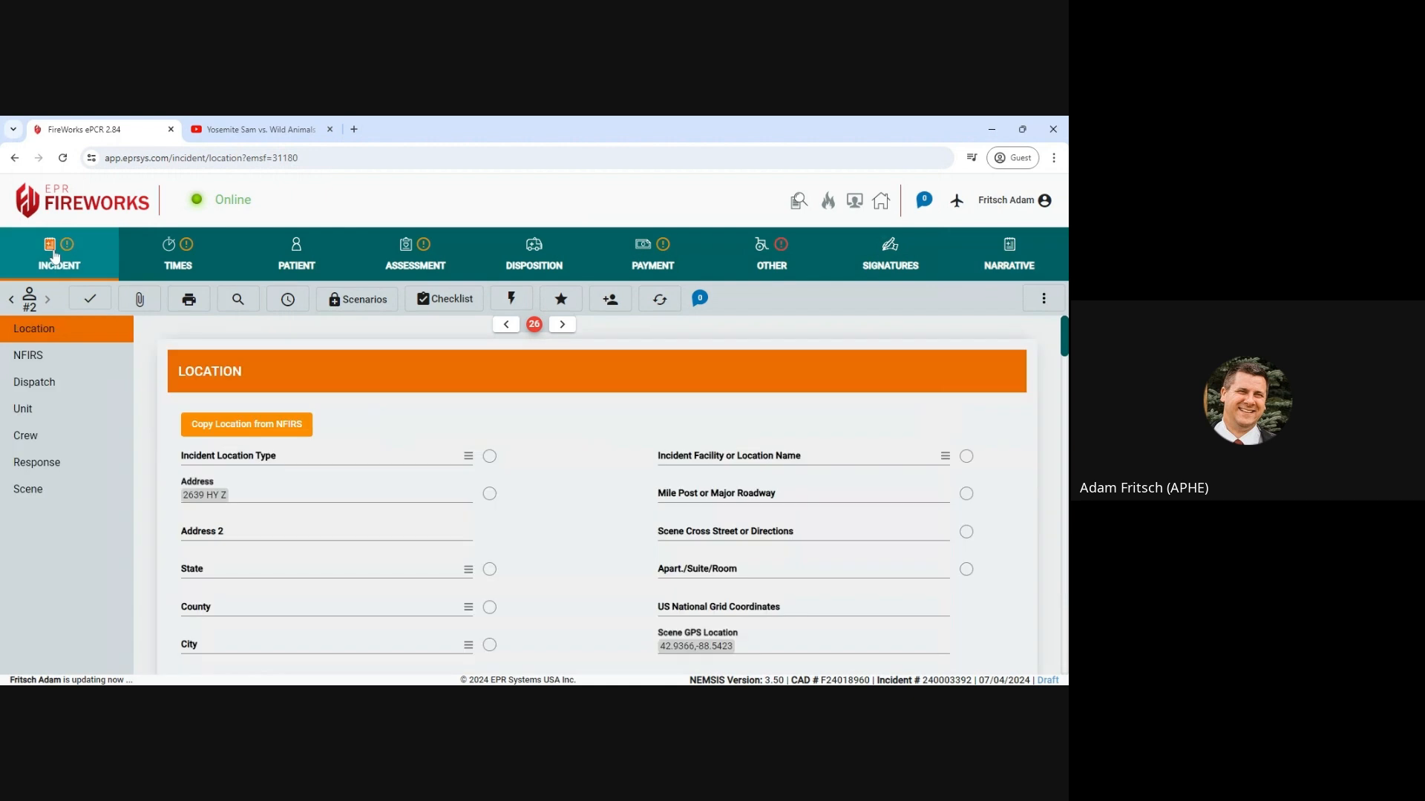